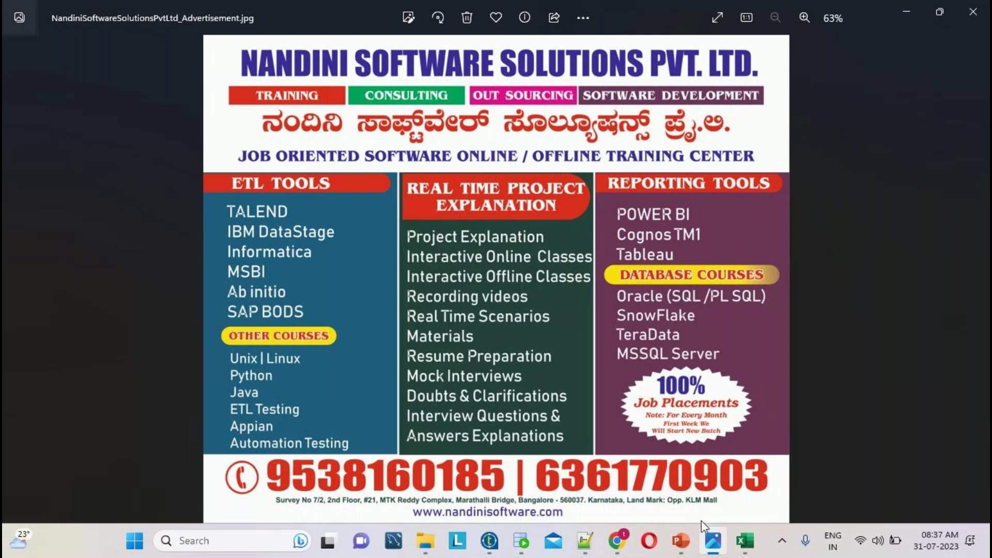
- Show the 7-slide Talend deck in PowerPoint, selecting slide 1's title and logo, then deselect
{"action": "left_click", "coordinate": [681, 540]}
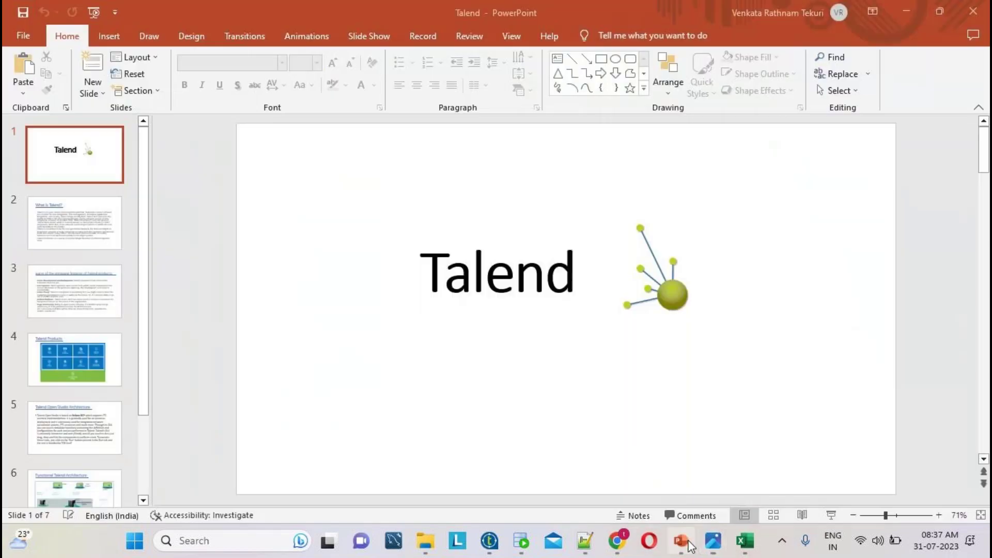
{"action": "left_click", "coordinate": [465, 294]}
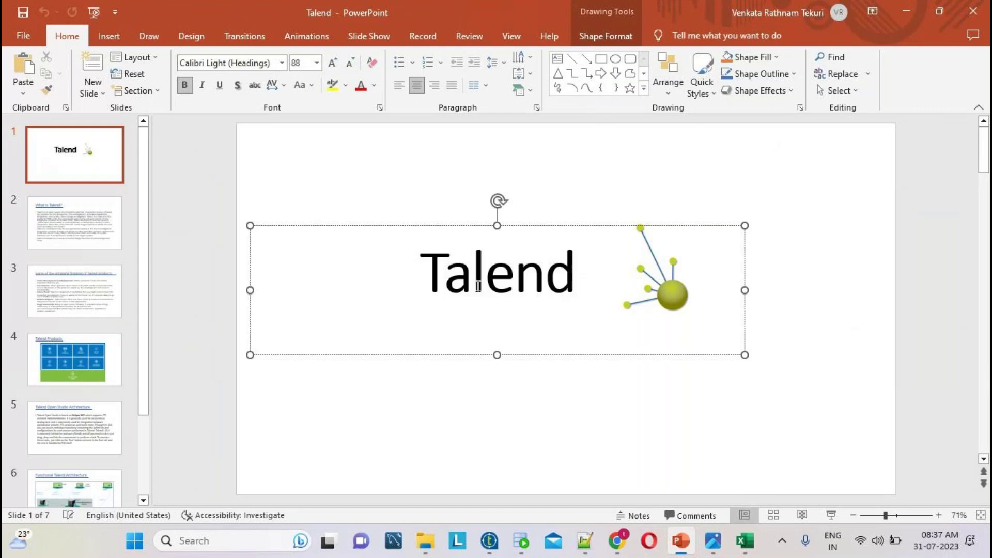
{"action": "left_click", "coordinate": [592, 265]}
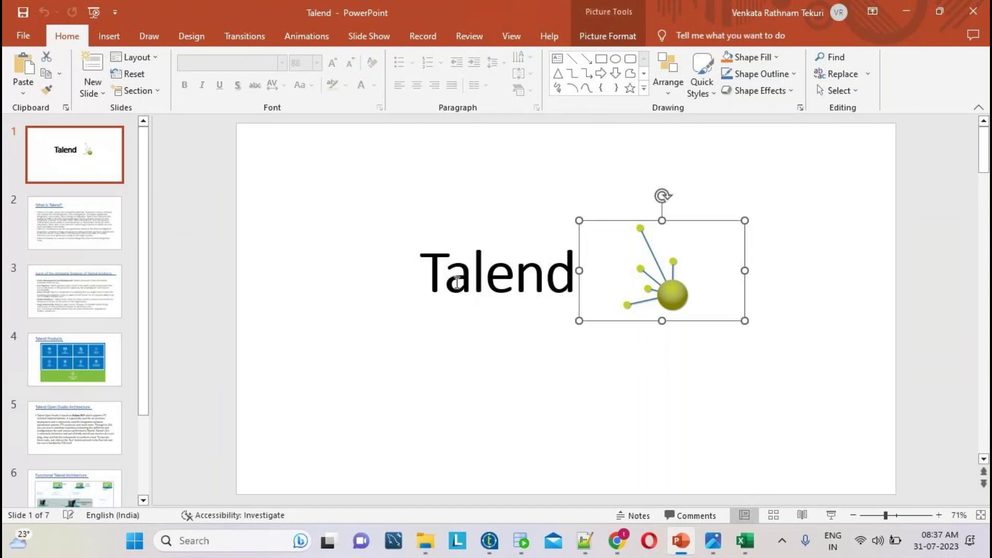
{"action": "left_click", "coordinate": [457, 282]}
{"action": "left_click", "coordinate": [573, 424]}
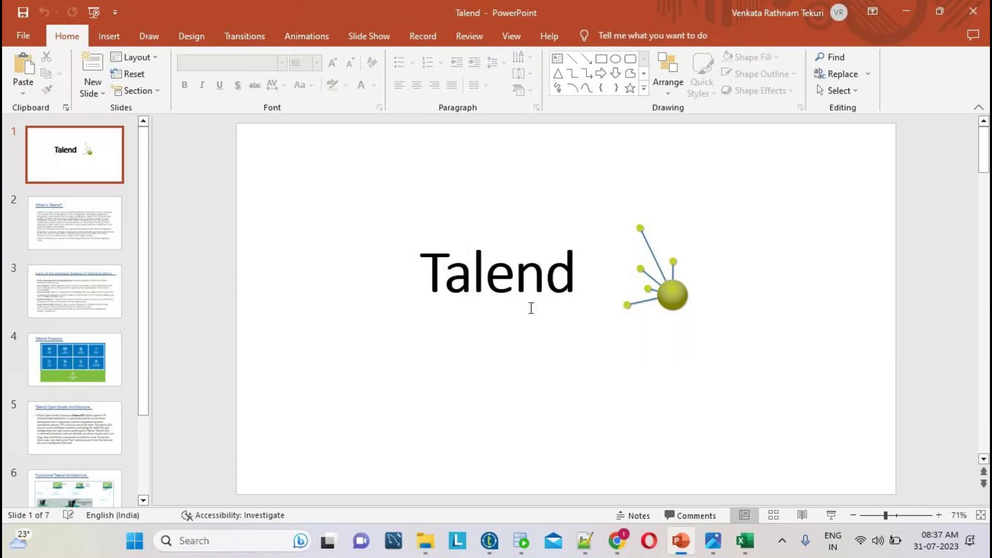
- Write the heading TALEND ETL TOOL in the new 7 tab, with blank lines below
{"action": "left_click", "coordinate": [585, 540]}
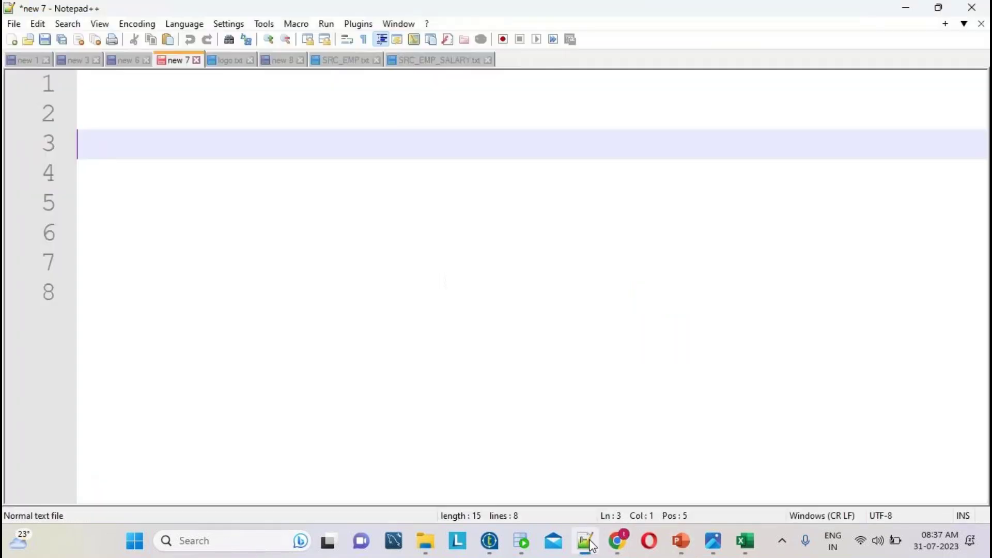
{"action": "type", "text": "TALEND "}
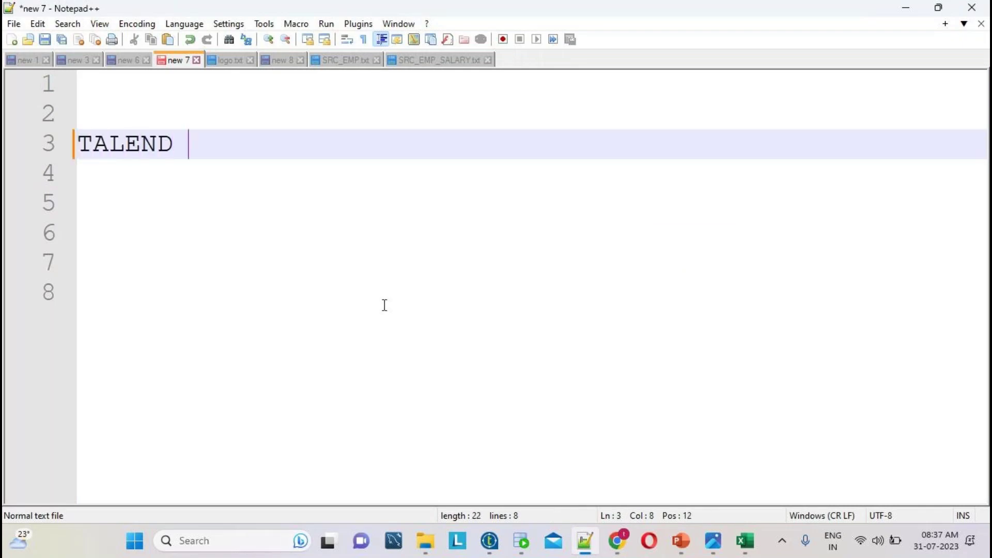
{"action": "type", "text": "ETL TOOL"}
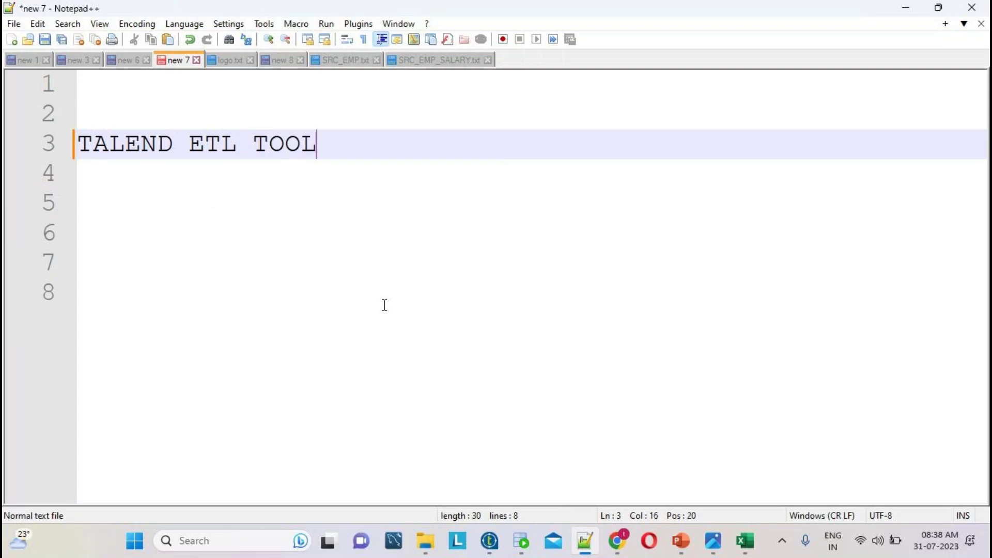
{"action": "key", "text": "Return"}
{"action": "key", "text": "Return"}
{"action": "double_click", "coordinate": [283, 147]}
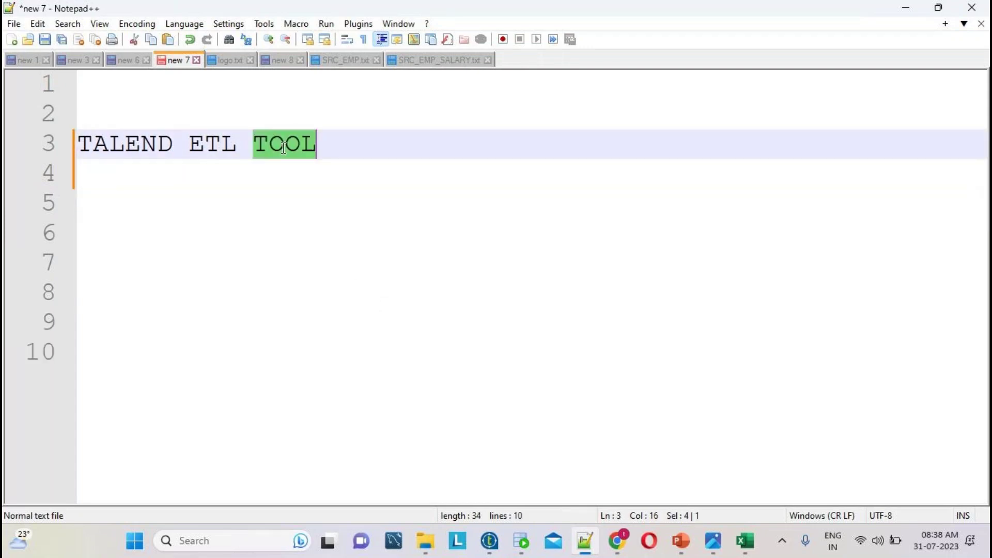
{"action": "double_click", "coordinate": [212, 148]}
{"action": "left_click", "coordinate": [321, 140]}
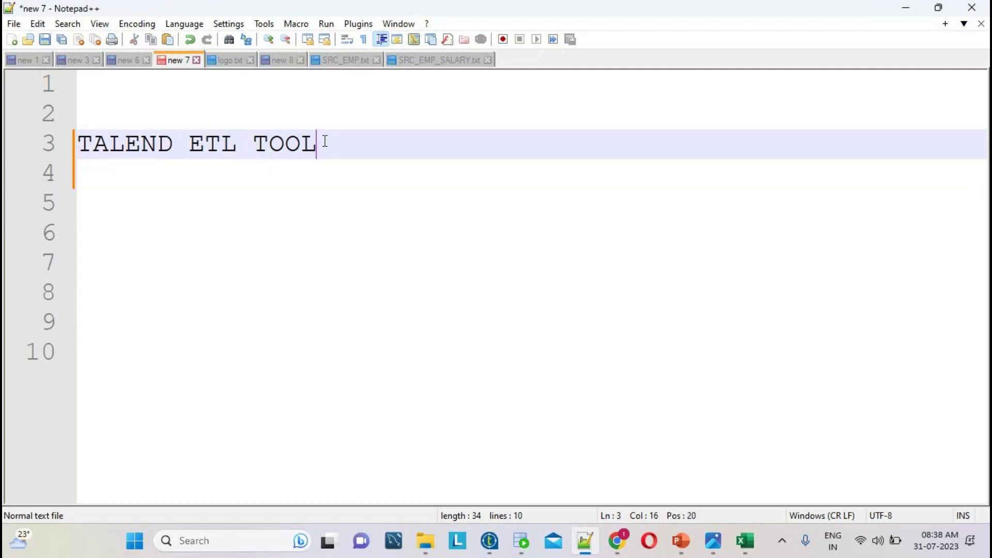
{"action": "key", "text": "Return"}
{"action": "key", "text": "Return"}
{"action": "key", "text": "Return"}
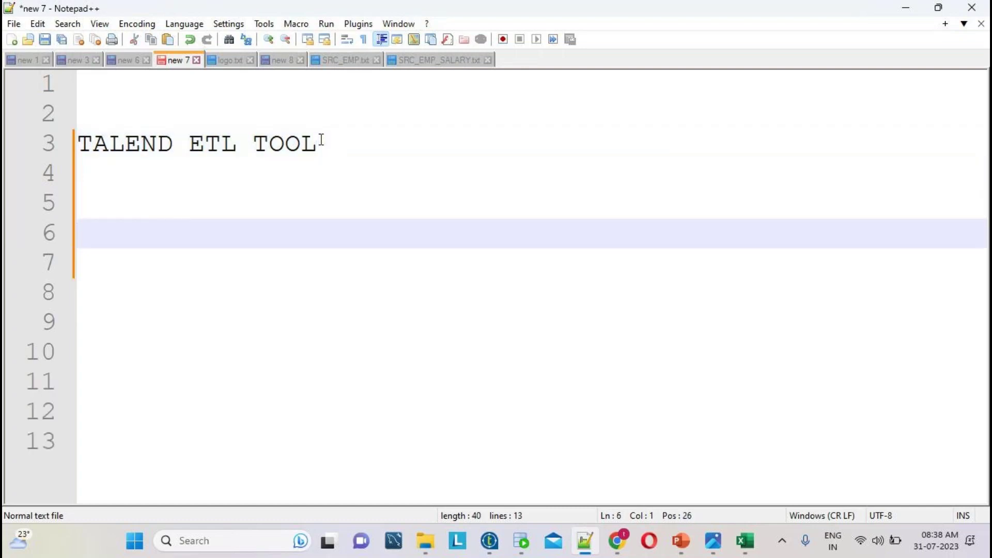
- Add the ETL breakdown lines E=>EXTRACT, T=>TRANSFORM and L=>LOAD
{"action": "type", "text": "ETL"}
{"action": "key", "text": "Return"}
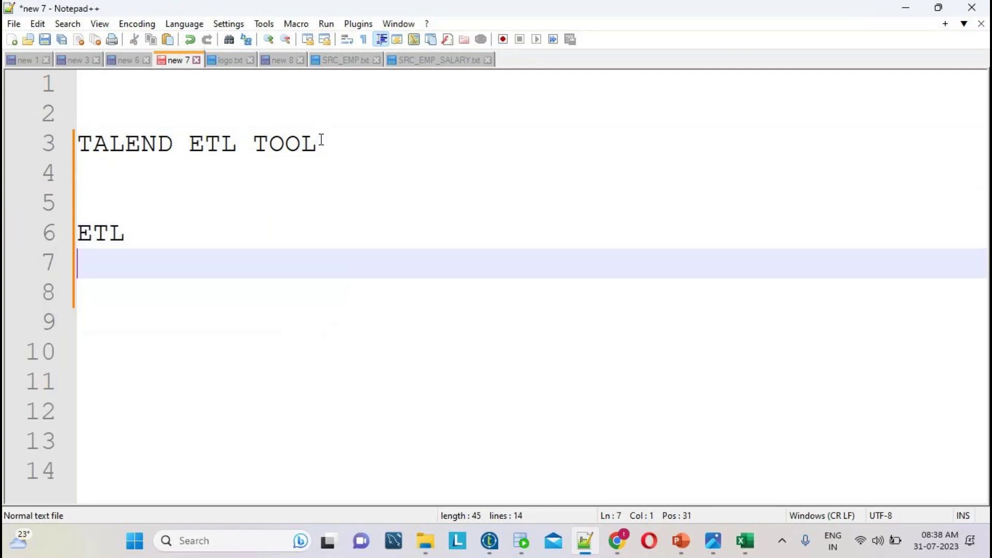
{"action": "key", "text": "Return"}
{"action": "type", "text": "E="}
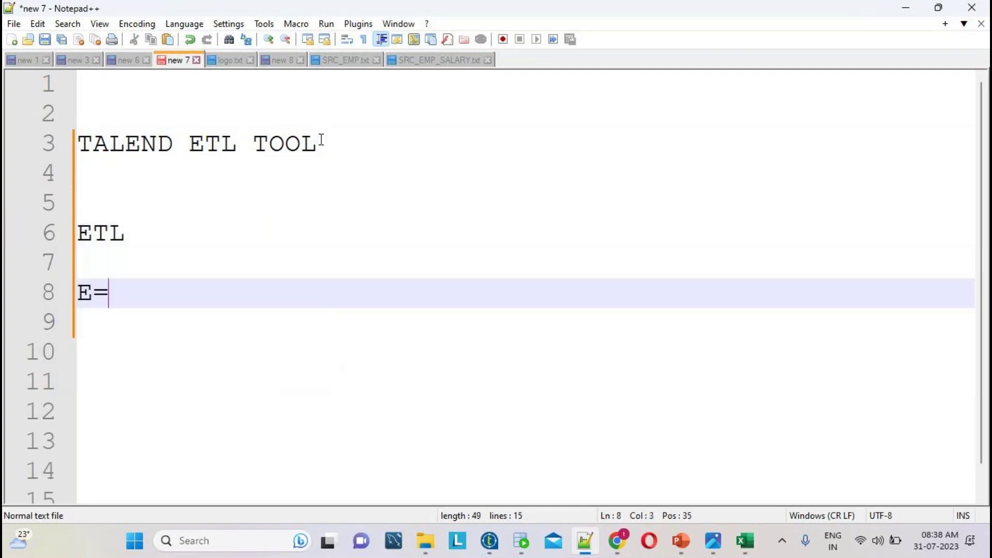
{"action": "type", "text": ">EXTRA"}
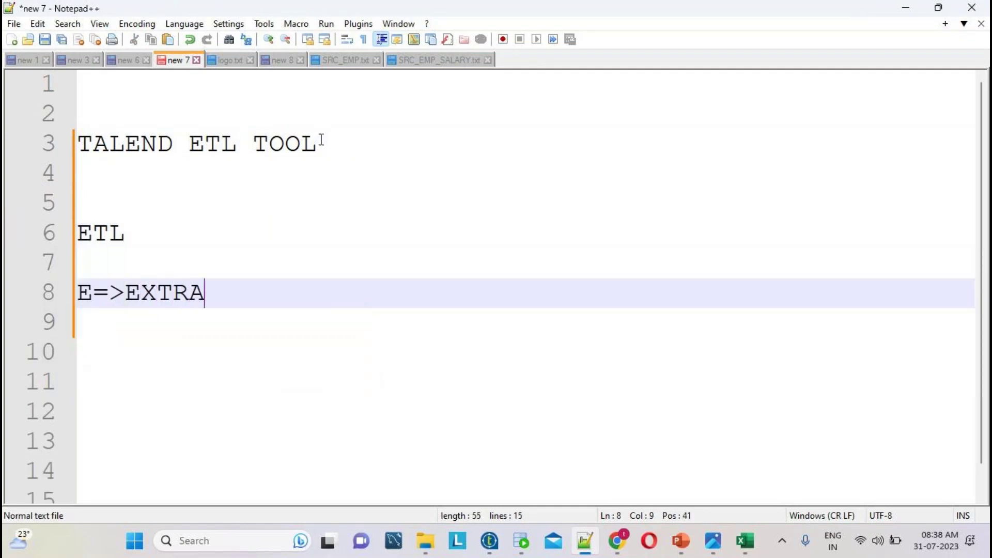
{"action": "type", "text": "CT"}
{"action": "key", "text": "Return"}
{"action": "type", "text": "T"}
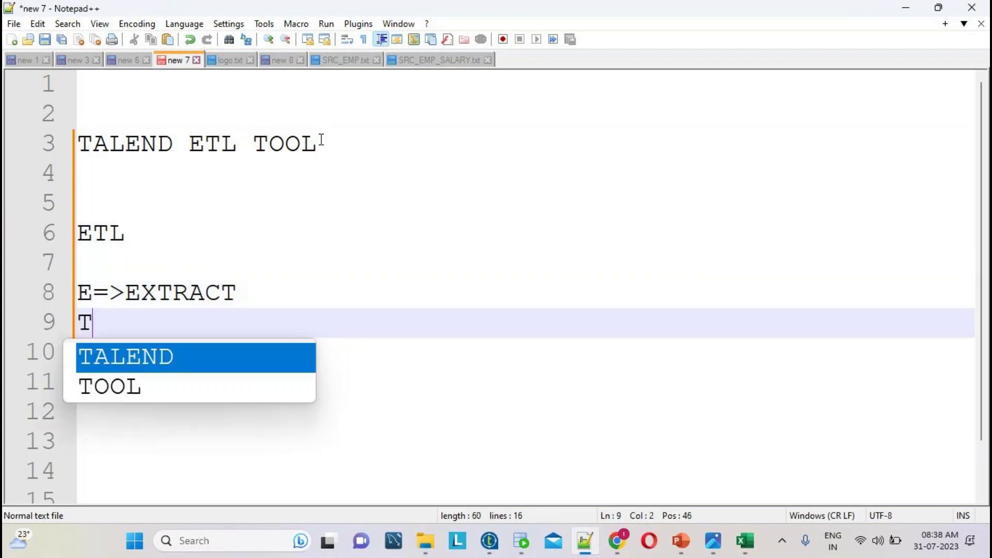
{"action": "type", "text": "=>TRA"}
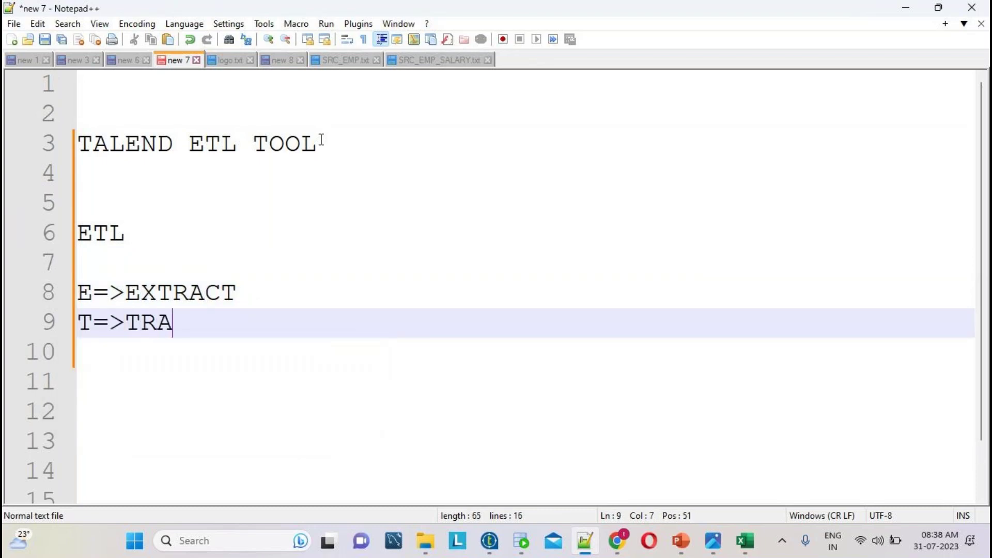
{"action": "type", "text": "NSFORM"}
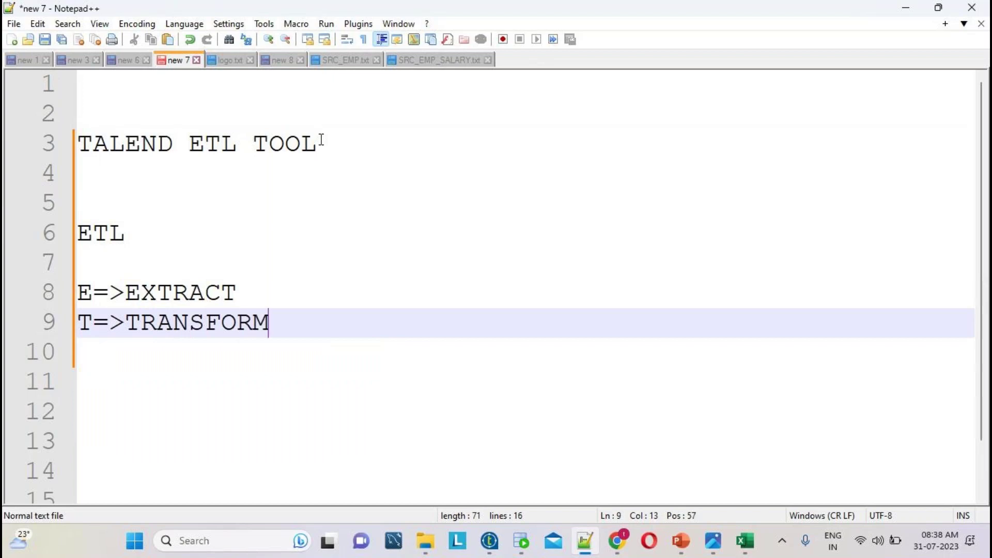
{"action": "key", "text": "Return"}
{"action": "type", "text": "L"}
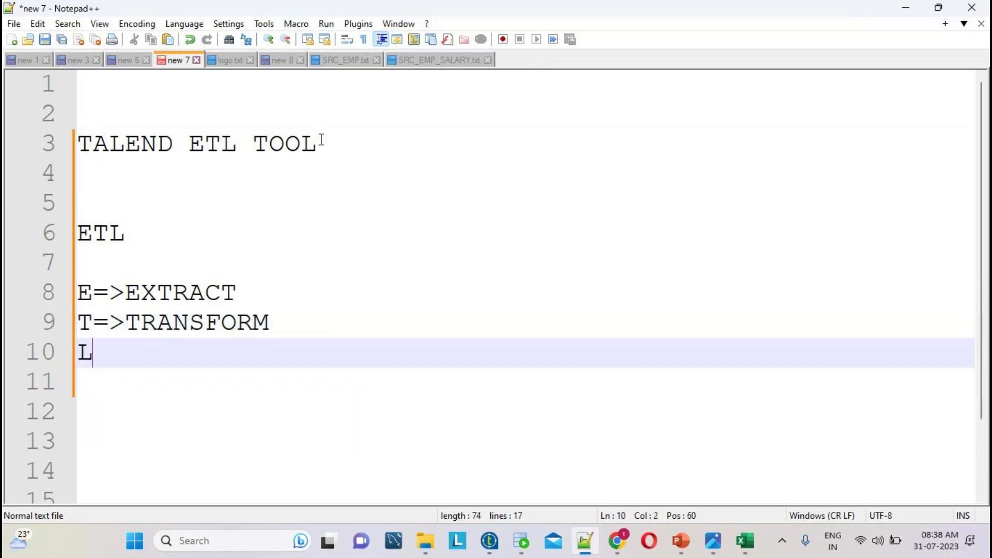
{"action": "type", "text": "=>LOAD"}
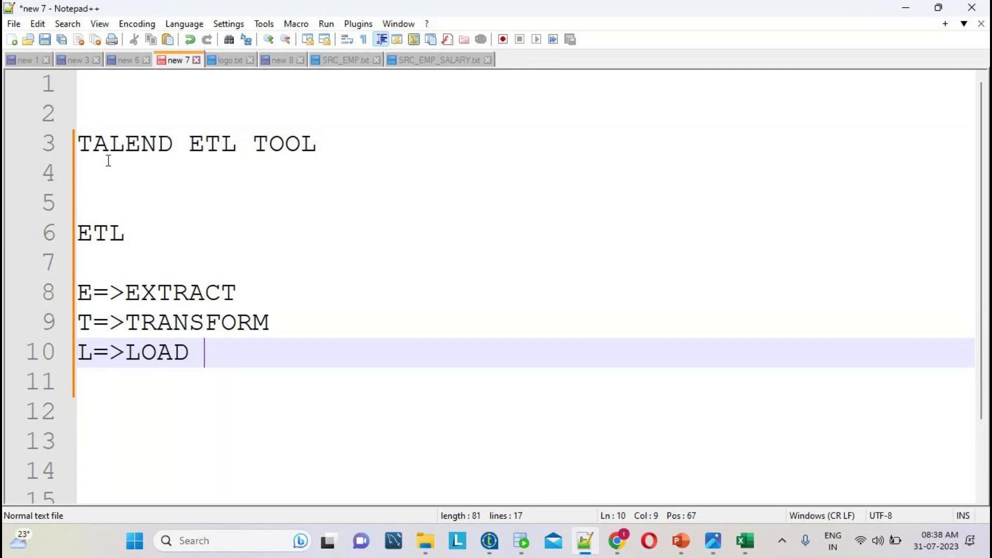
- Append READ SORUCE to EXTRACT, CONDTIONS to TRANSFORM and TARGET to LOAD
{"action": "double_click", "coordinate": [210, 297]}
{"action": "left_click", "coordinate": [242, 296]}
{"action": "type", "text": "READ"}
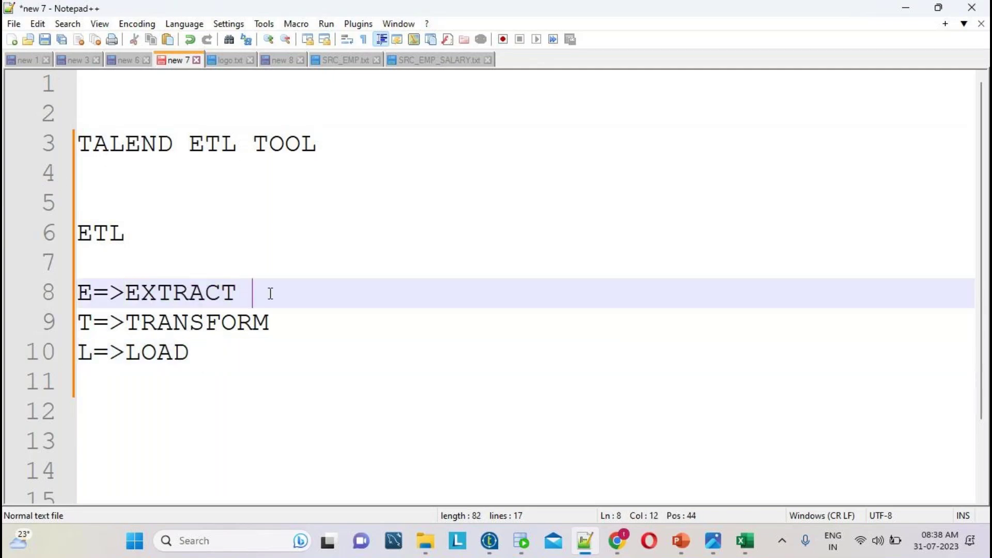
{"action": "left_click", "coordinate": [272, 322]}
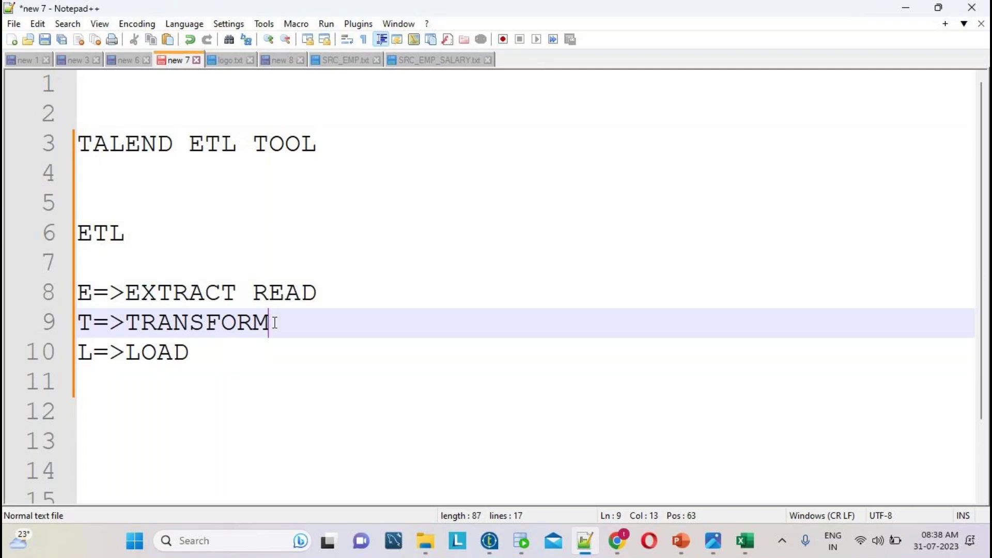
{"action": "type", "text": "CONDTIONS"}
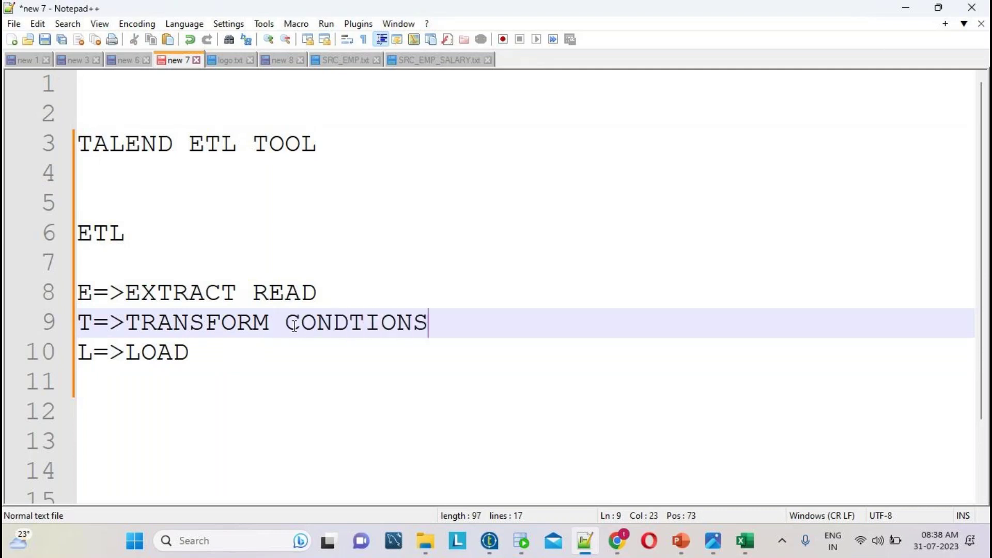
{"action": "left_click", "coordinate": [221, 356]}
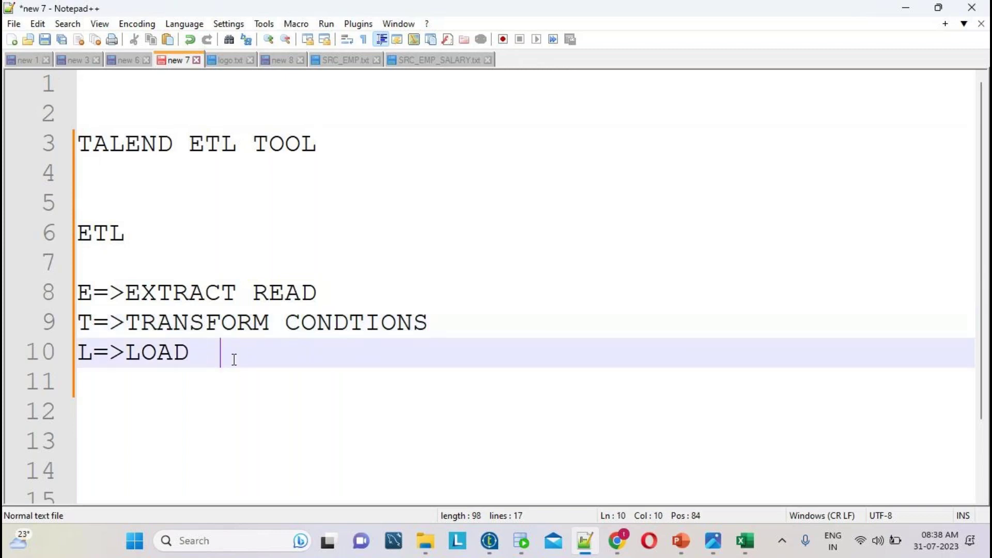
{"action": "type", "text": "TARGET"}
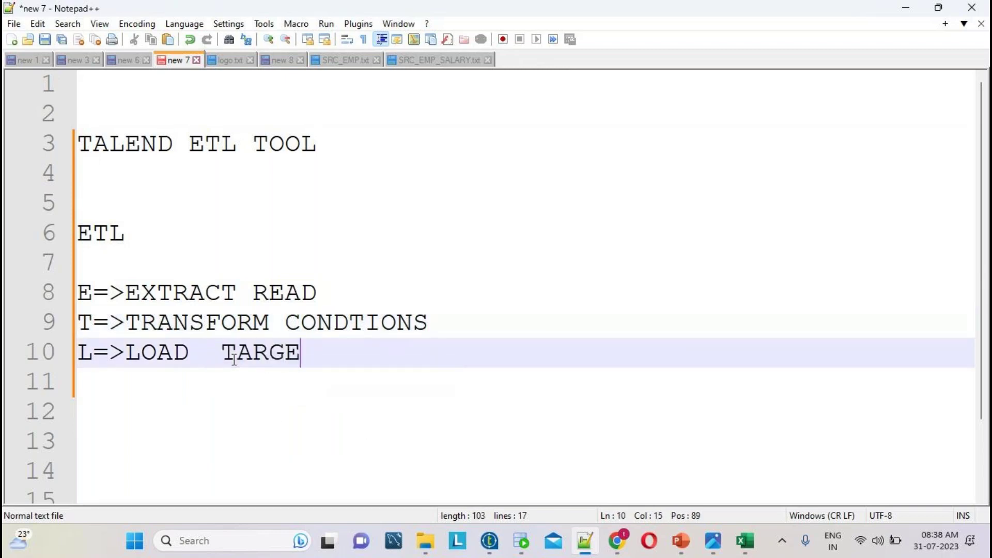
{"action": "left_click", "coordinate": [396, 286]}
{"action": "type", "text": "SORUCE"}
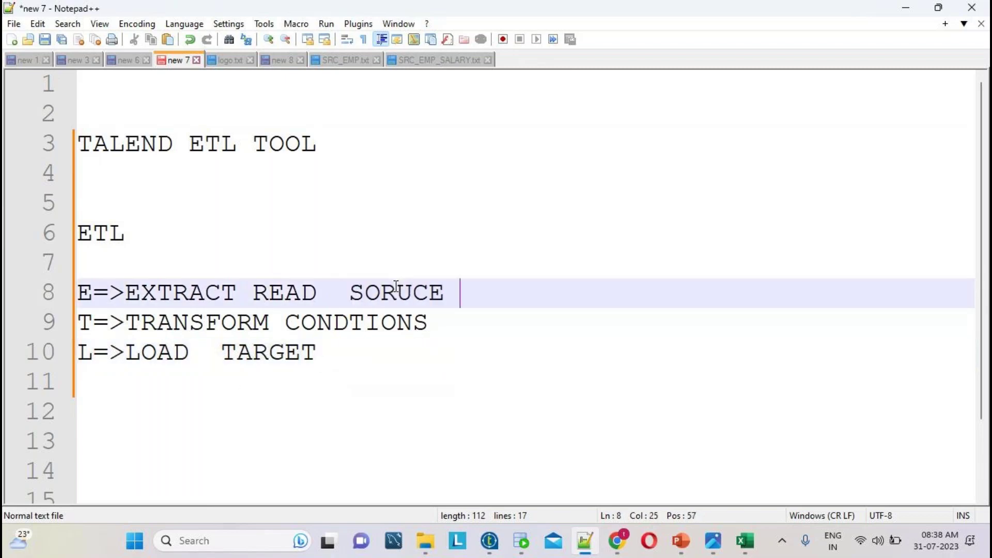
- Highlight TARGET, CONDTIONS, the ETL block on lines 6-10 and TALEND, then show the advertisement image
{"action": "left_click", "coordinate": [352, 359]}
{"action": "double_click", "coordinate": [288, 352]}
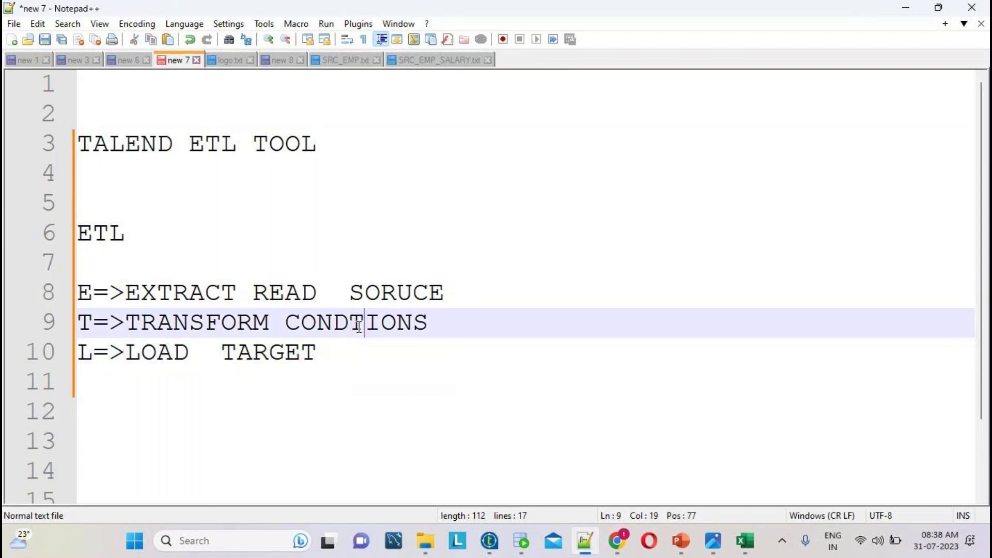
{"action": "double_click", "coordinate": [357, 329]}
{"action": "left_click_drag", "start_coordinate": [341, 359], "coordinate": [59, 229]}
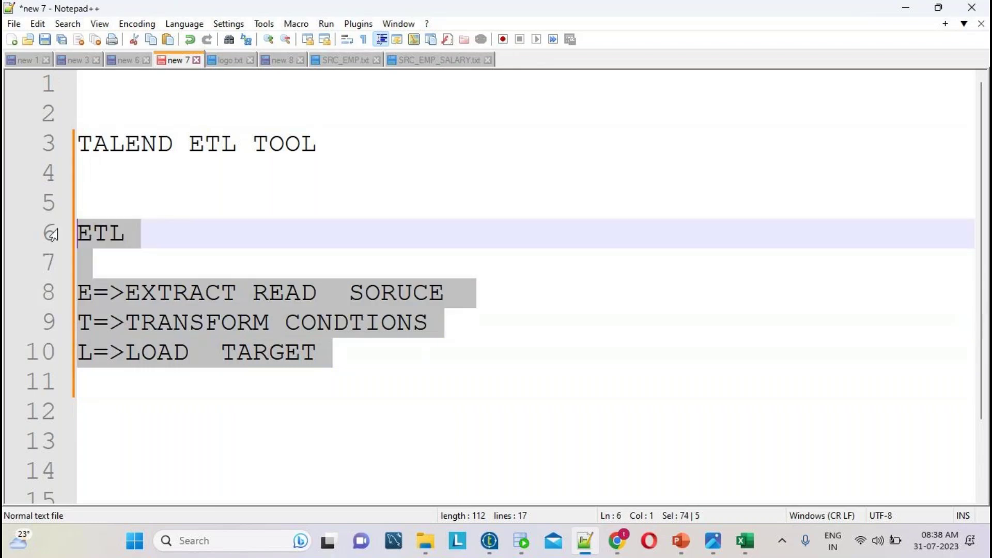
{"action": "double_click", "coordinate": [162, 149]}
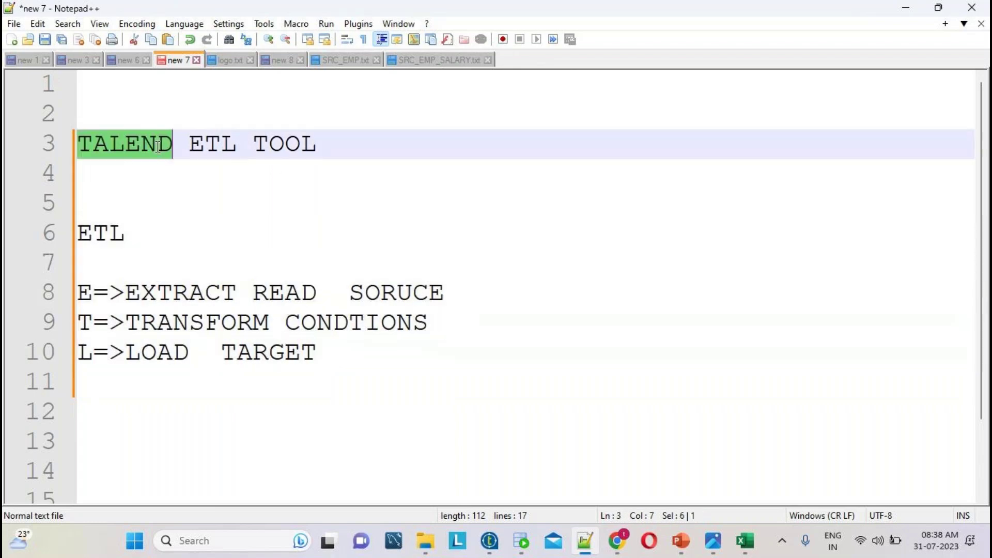
{"action": "left_click", "coordinate": [713, 541]}
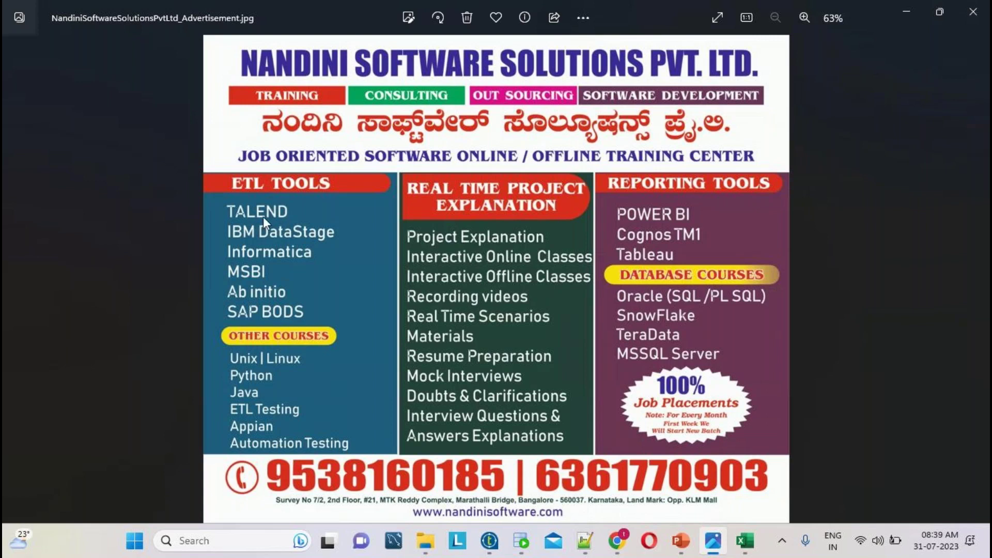
- Review the advertisement's ETL tools list in Photos, then return to the Notepad++ notes
{"action": "left_click", "coordinate": [592, 543]}
- Add a CLOUDE line below the TALEND ETL TOOL heading
{"action": "left_click", "coordinate": [336, 147]}
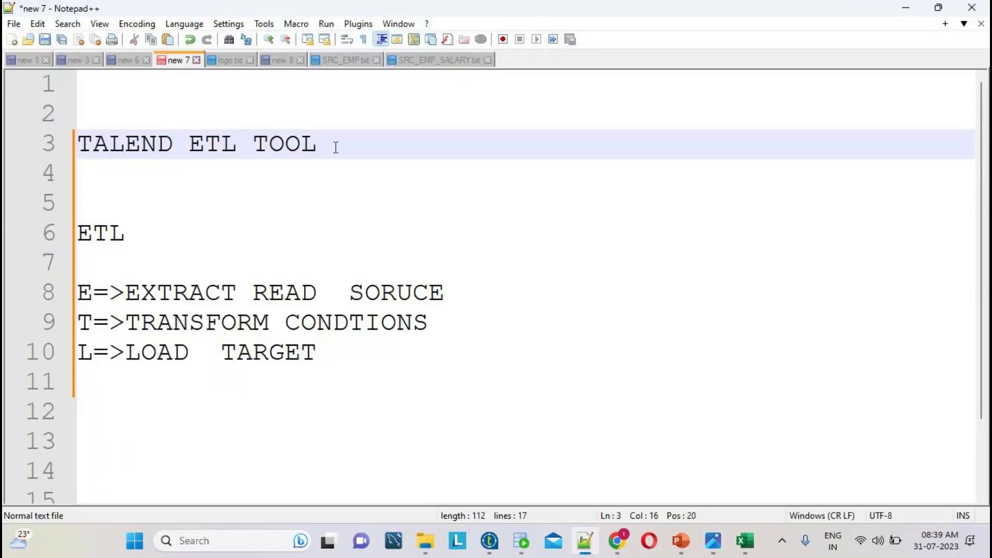
{"action": "left_click", "coordinate": [130, 147]}
{"action": "left_click", "coordinate": [348, 151]}
{"action": "key", "text": "Return"}
{"action": "key", "text": "Return"}
{"action": "type", "text": "CL"}
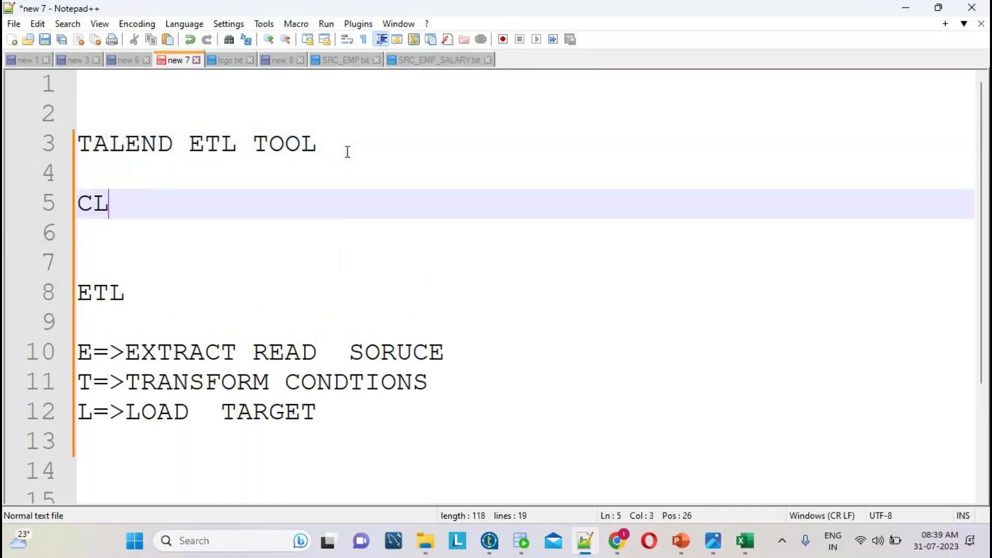
{"action": "type", "text": "OUDE"}
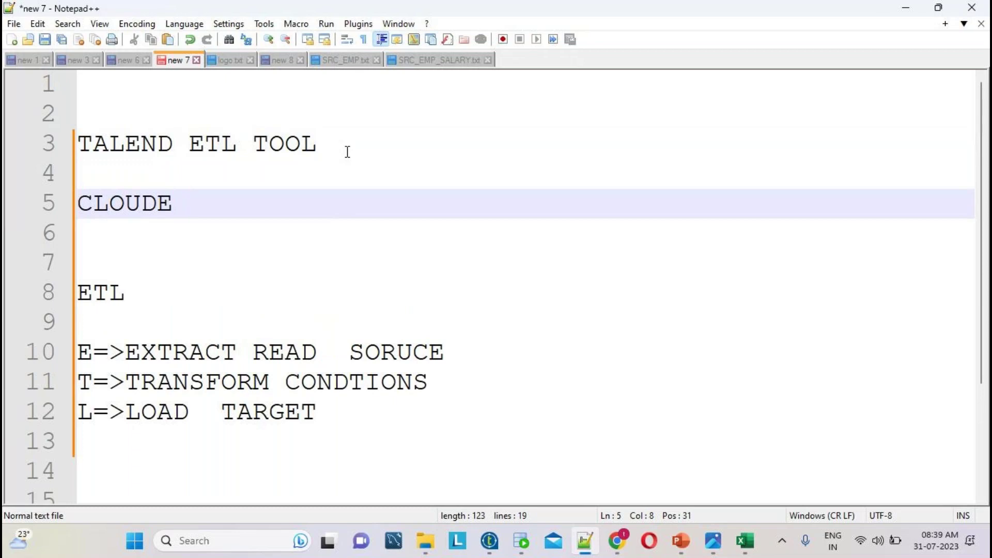
- Highlight the words CLOUDE and TALEND in the notes for emphasis
{"action": "left_click", "coordinate": [128, 202]}
{"action": "double_click", "coordinate": [156, 212]}
{"action": "left_click", "coordinate": [219, 203]}
{"action": "left_click_drag", "start_coordinate": [219, 203], "coordinate": [45, 211]}
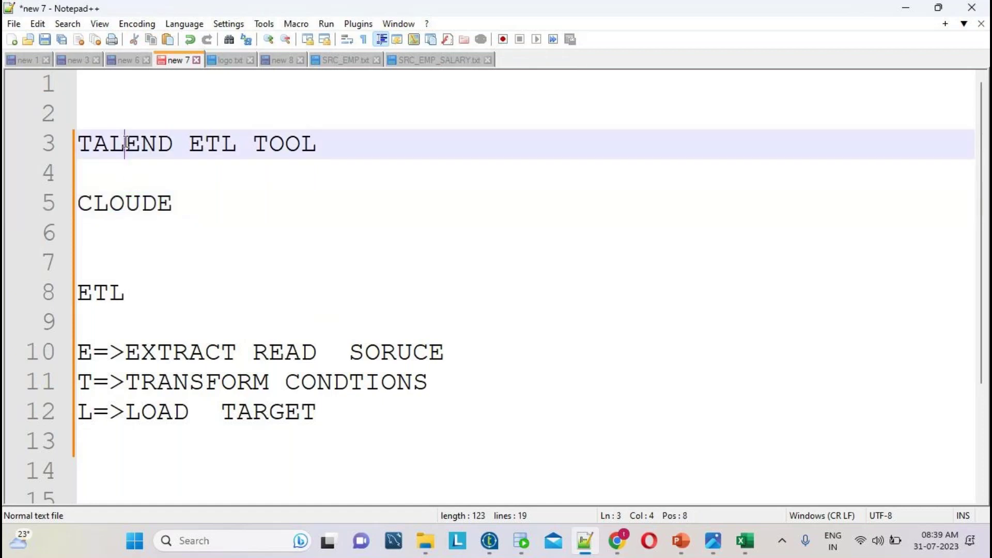
{"action": "double_click", "coordinate": [127, 145]}
{"action": "double_click", "coordinate": [137, 214]}
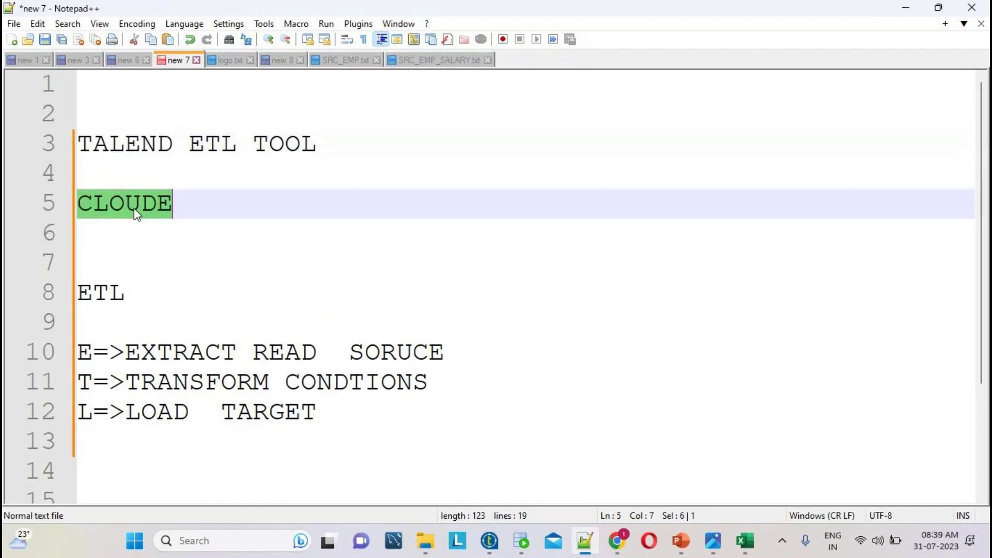
{"action": "double_click", "coordinate": [133, 144]}
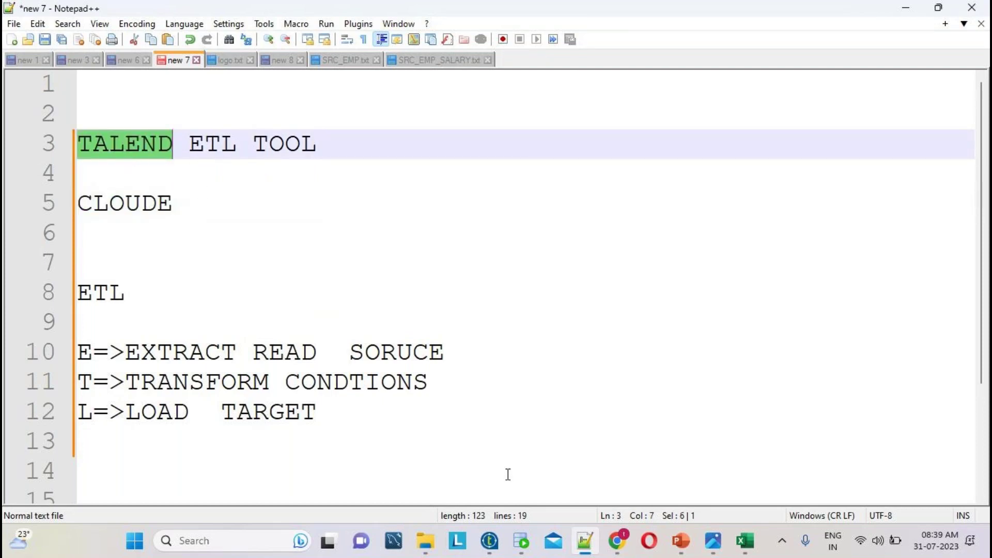
- Mute a participant in the GoTo meeting and minimize the meeting window
{"action": "mouse_move", "coordinate": [618, 540]}
{"action": "left_click", "coordinate": [636, 483]}
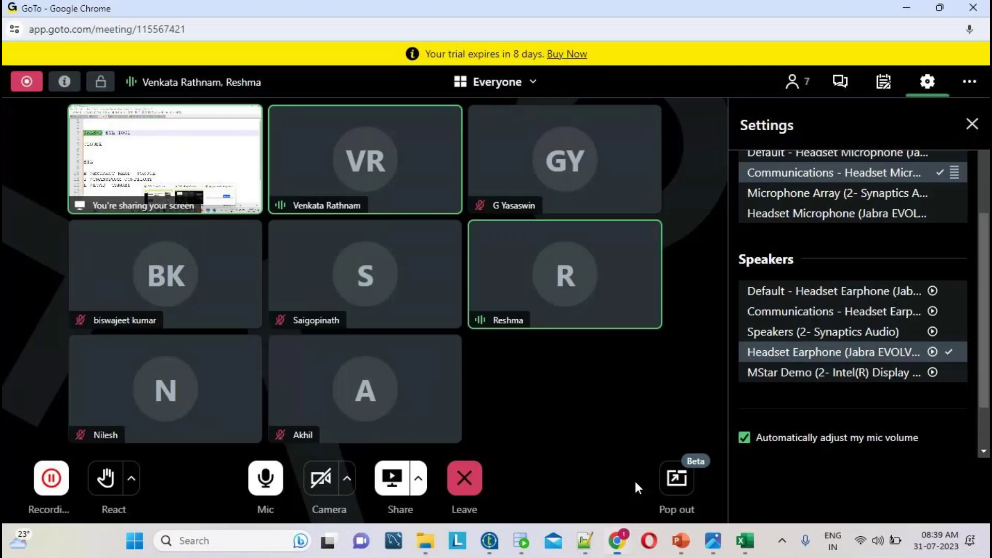
{"action": "left_click", "coordinate": [646, 237]}
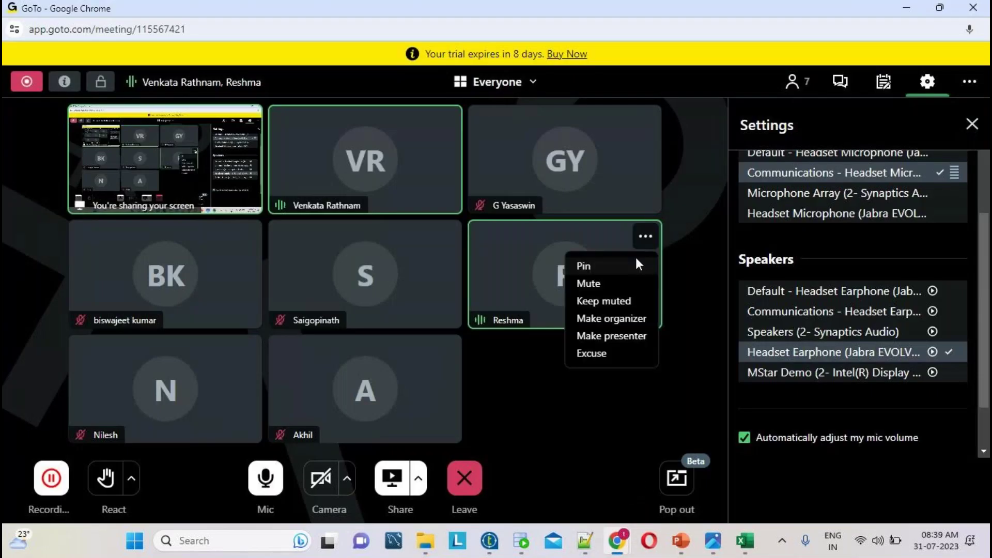
{"action": "left_click", "coordinate": [592, 289]}
{"action": "left_click", "coordinate": [906, 7]}
- Add LOT OPENINGS PKG VERY GOOD below the heading and highlight the TALEND heading
{"action": "key", "text": "Return"}
{"action": "type", "text": "LOT OP"}
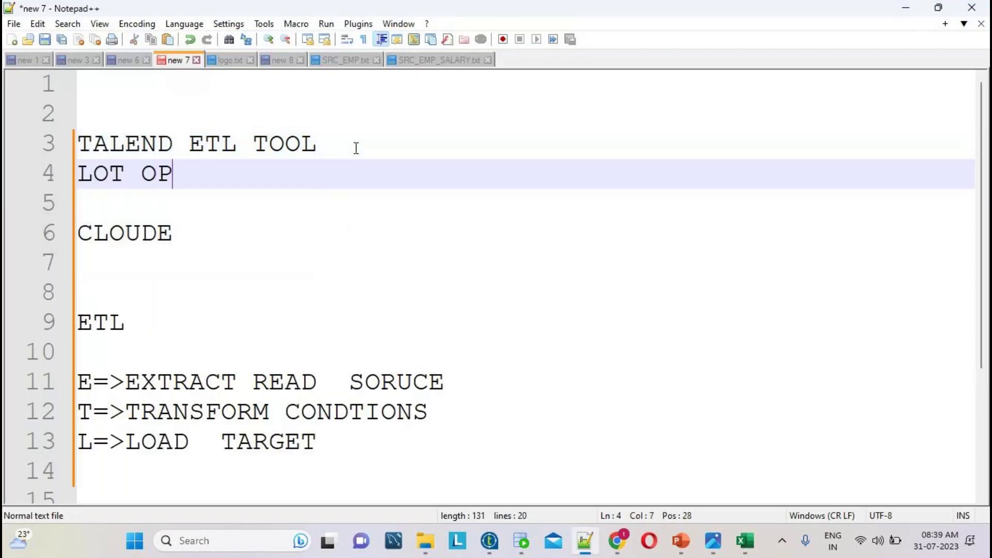
{"action": "type", "text": "ENINGS PK"}
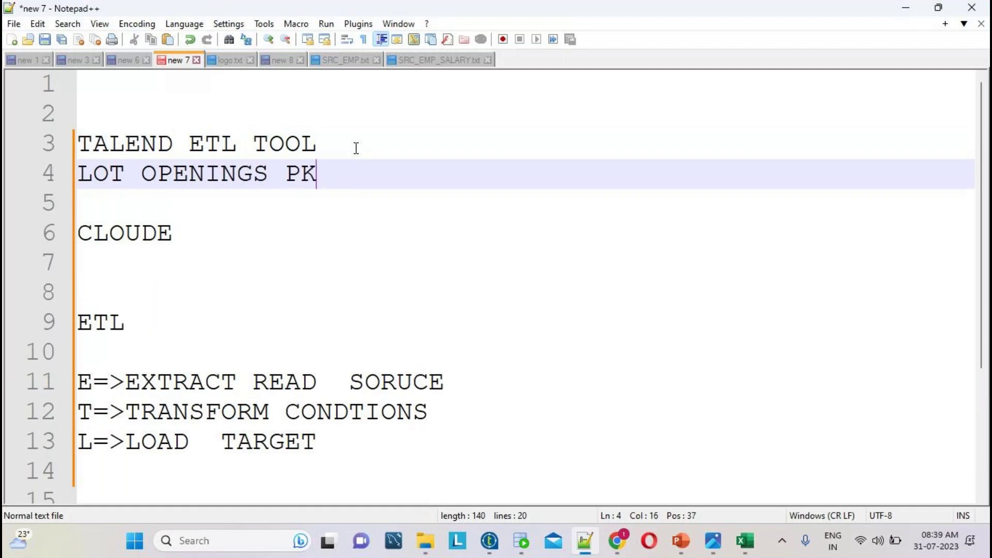
{"action": "type", "text": "G VERY GOOD"}
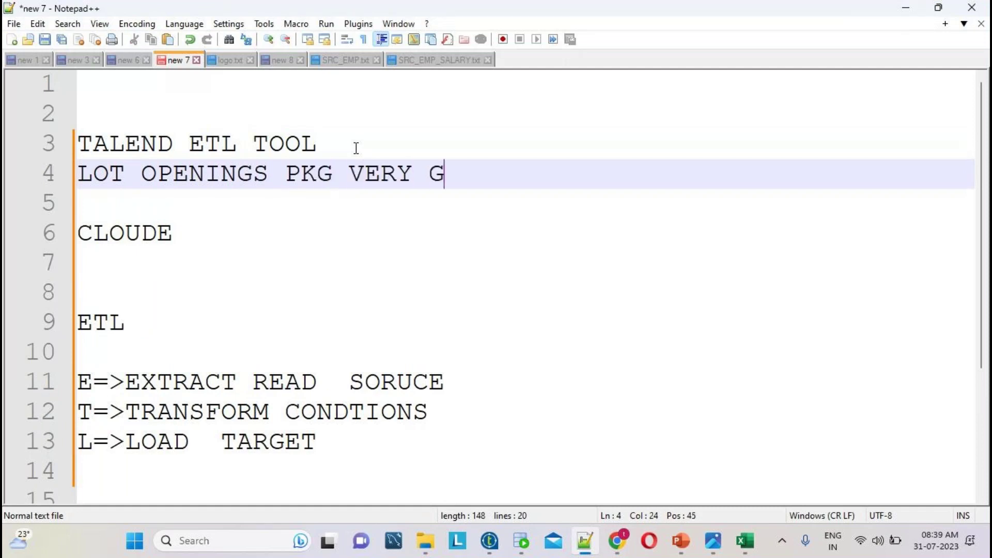
{"action": "key", "text": "Return"}
{"action": "key", "text": "Return"}
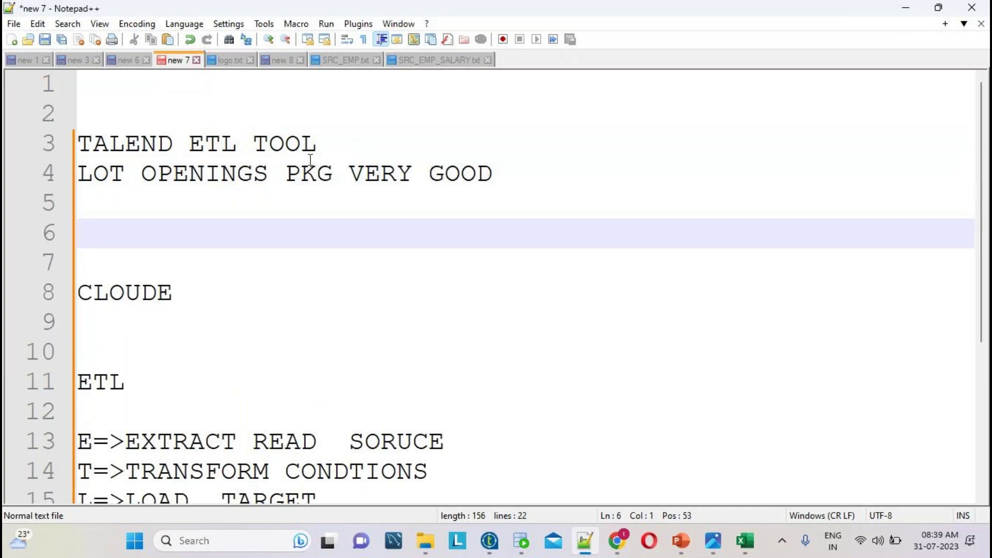
{"action": "left_click", "coordinate": [126, 146]}
{"action": "left_click_drag", "start_coordinate": [344, 142], "coordinate": [76, 144]}
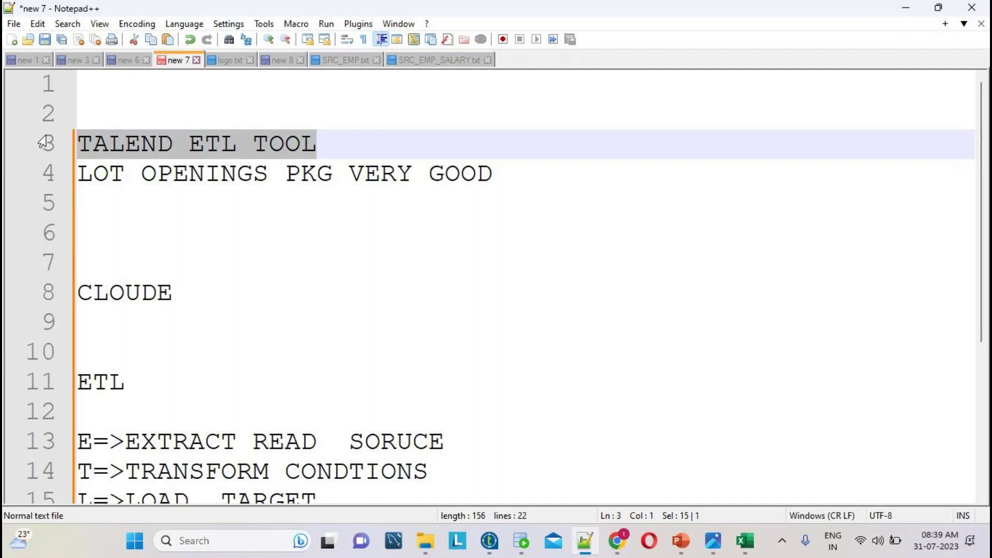
{"action": "left_click", "coordinate": [302, 144]}
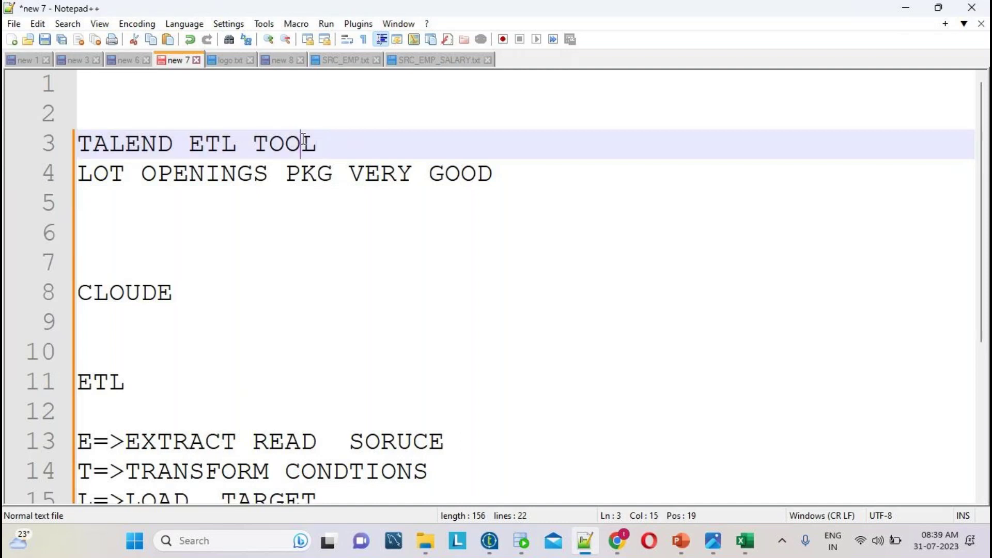
{"action": "double_click", "coordinate": [132, 141]}
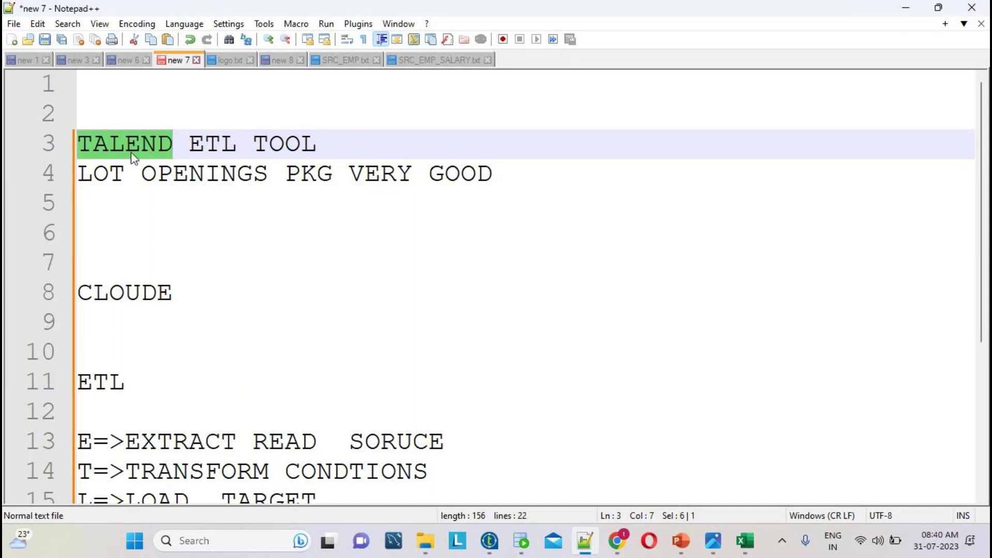
- After L=>LOAD TARGET, list the companies ALL MNS,TCS, COGNIZNT, IBM , VIRTU
{"action": "scroll", "coordinate": [303, 267], "scroll_direction": "down", "scroll_amount": 3}
{"action": "left_click", "coordinate": [335, 265]}
{"action": "key", "text": "Return"}
{"action": "key", "text": "Return"}
{"action": "type", "text": "ALL"}
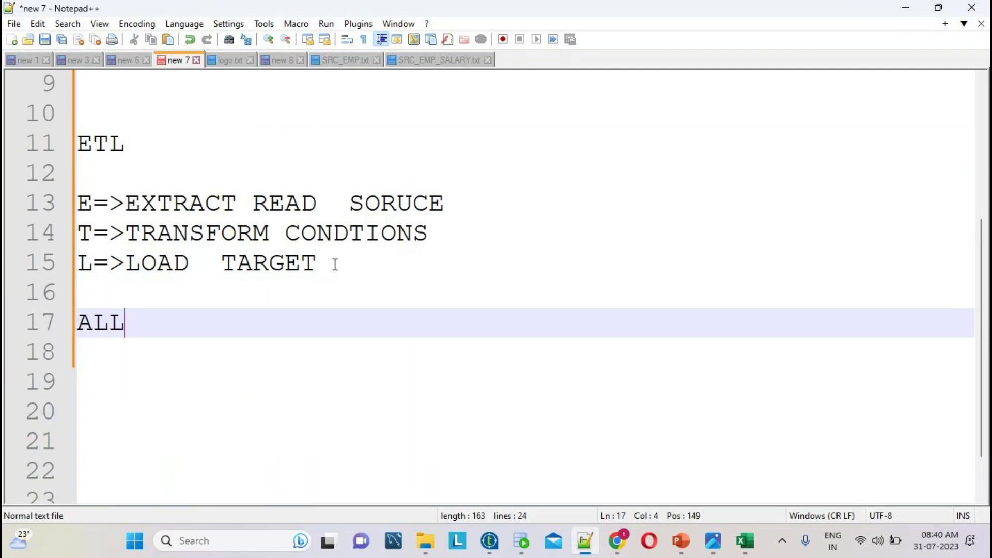
{"action": "type", "text": " MNS,TCS,"}
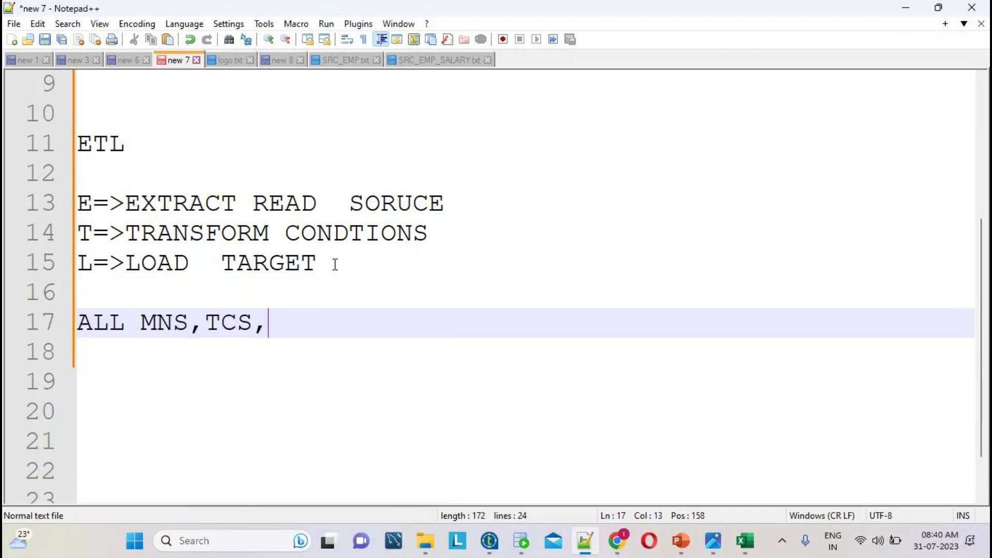
{"action": "type", "text": " C"}
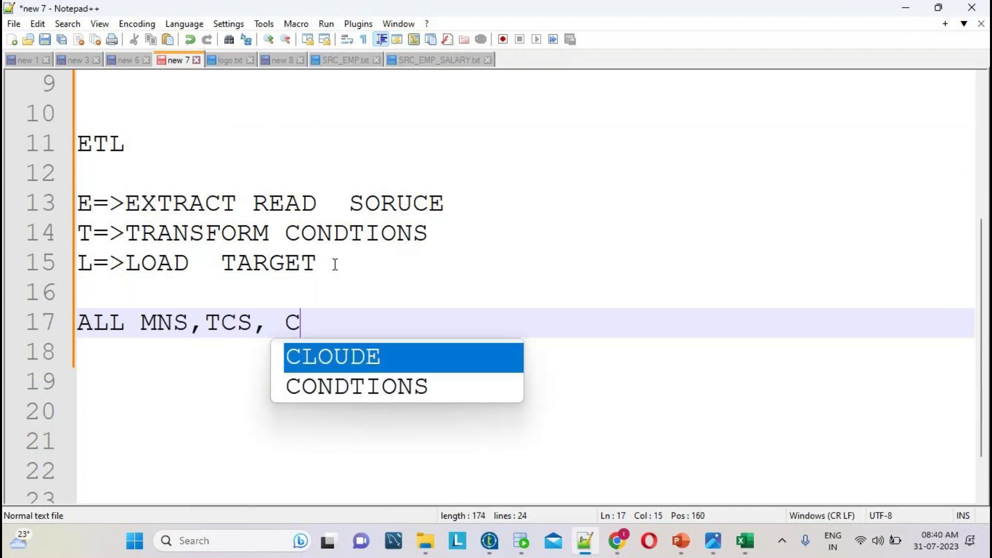
{"action": "type", "text": "OGNIZNT, IBM ,"}
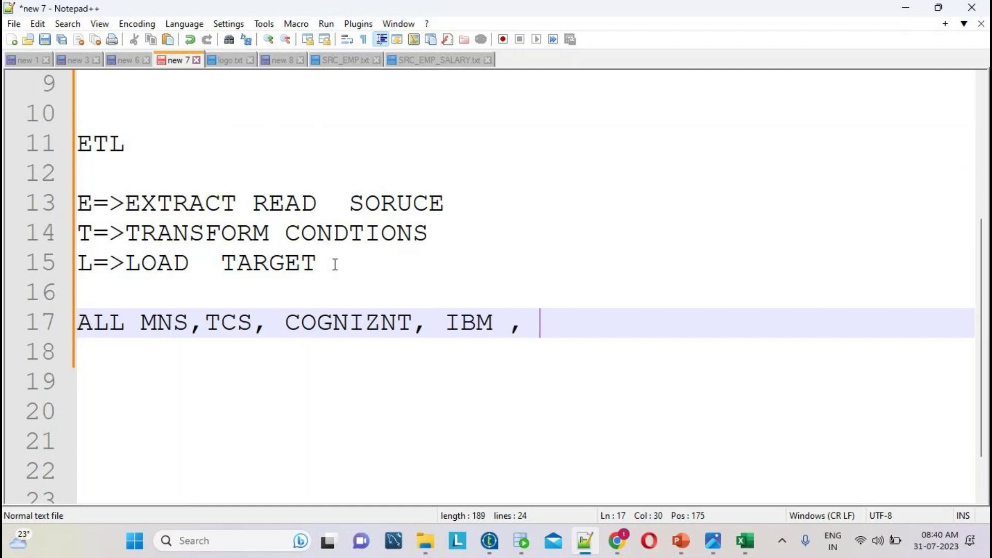
{"action": "type", "text": " VIRTUS"}
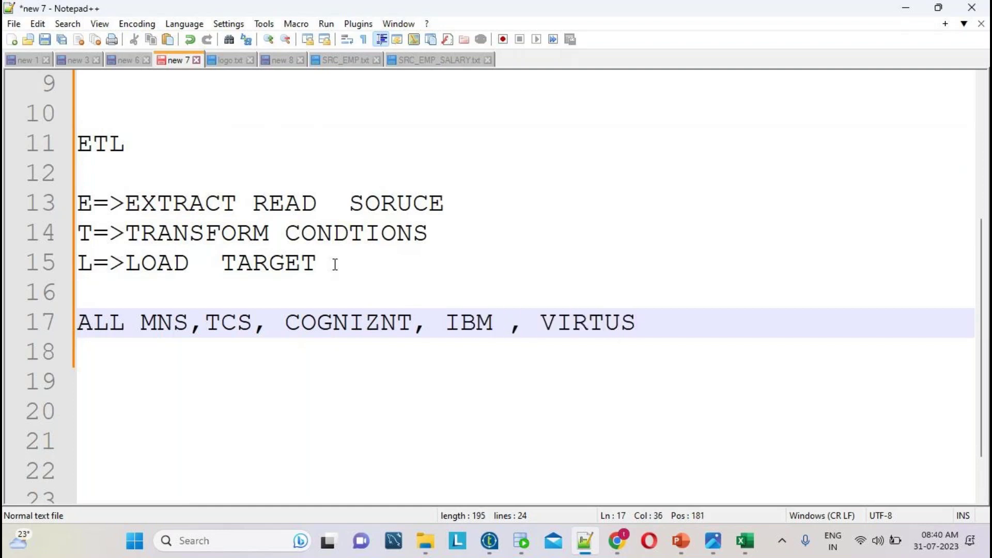
{"action": "key", "text": "BackSpace"}
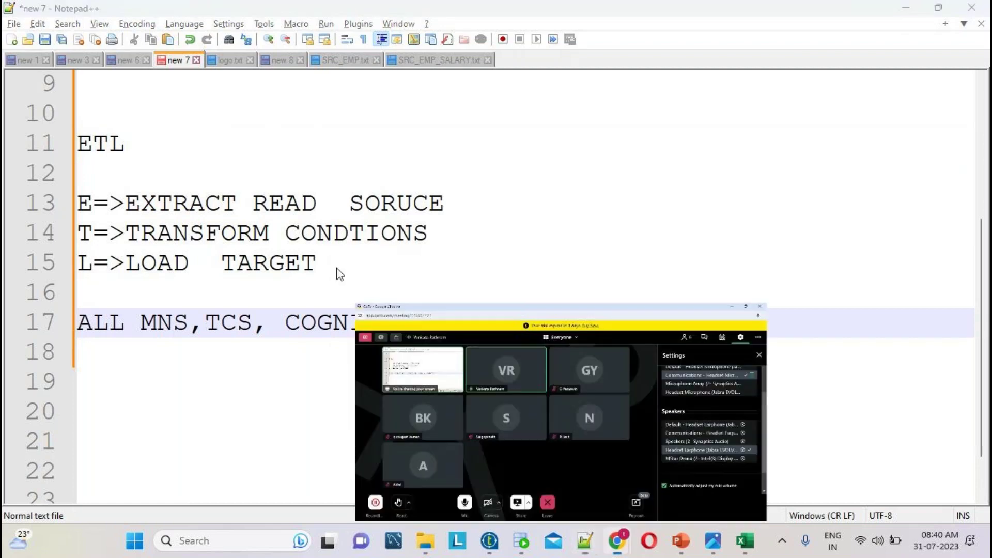
{"action": "double_click", "coordinate": [101, 146]}
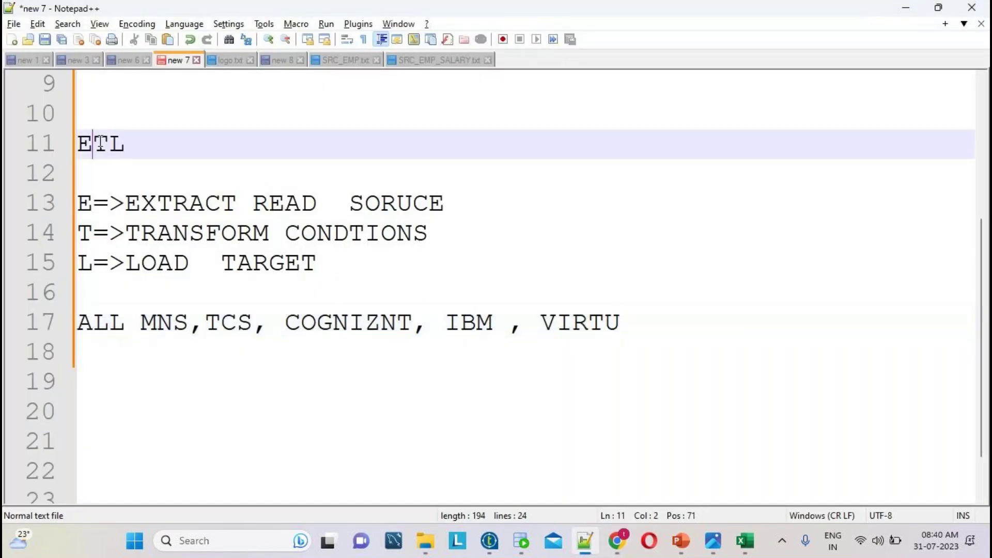
{"action": "triple_click", "coordinate": [721, 322]}
{"action": "left_click", "coordinate": [678, 322]}
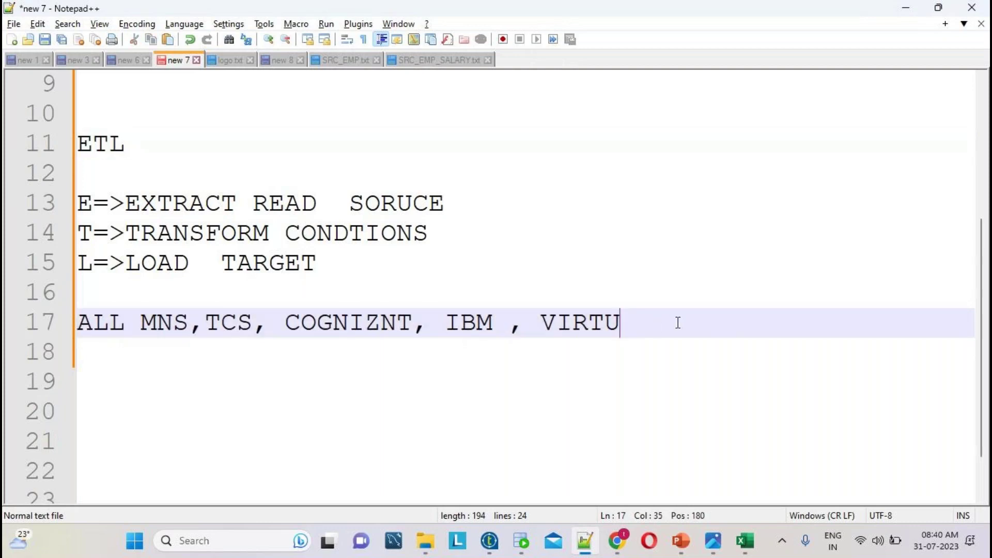
- Add a SINAPORE, line below the company list, fixing typos and dropping the unfinished MAL
{"action": "key", "text": "Return"}
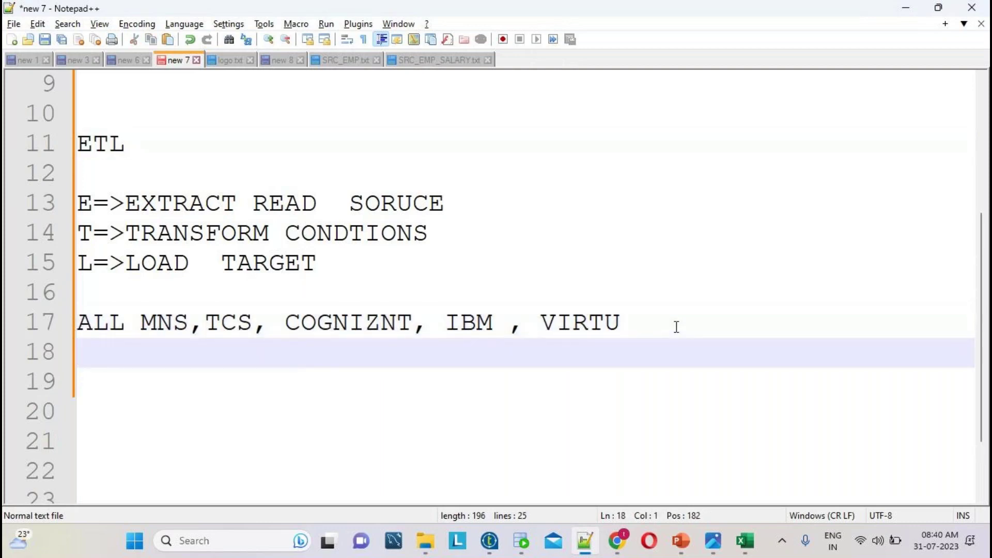
{"action": "type", "text": "SINA"}
{"action": "key", "text": "BackSpace"}
{"action": "type", "text": "PORE"}
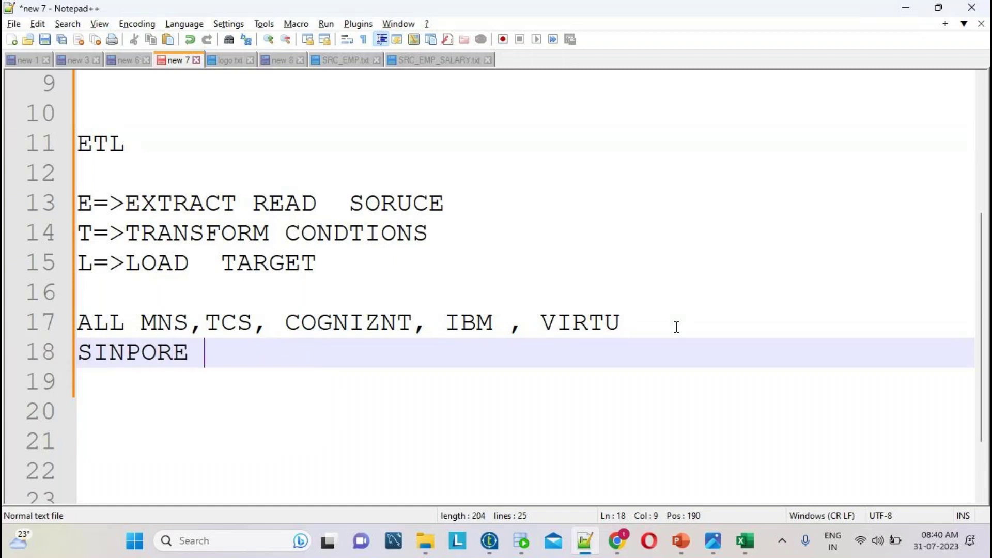
{"action": "key", "text": "BackSpace"}
{"action": "key", "text": "BackSpace"}
{"action": "key", "text": "BackSpace"}
{"action": "key", "text": "BackSpace"}
{"action": "key", "text": "Left"}
{"action": "type", "text": "A"}
{"action": "key", "text": "Right"}
{"action": "type", "text": "OR"}
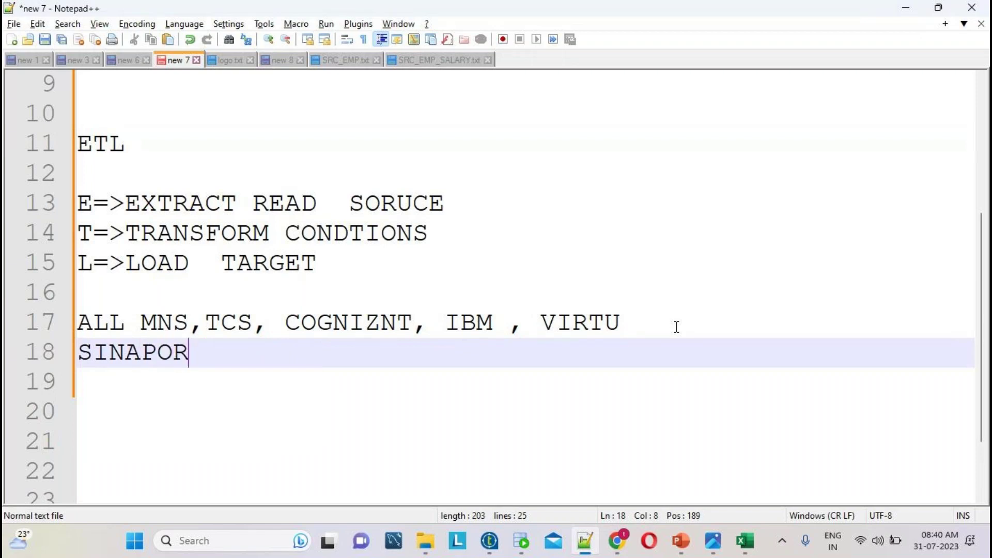
{"action": "type", "text": "E, MAL"}
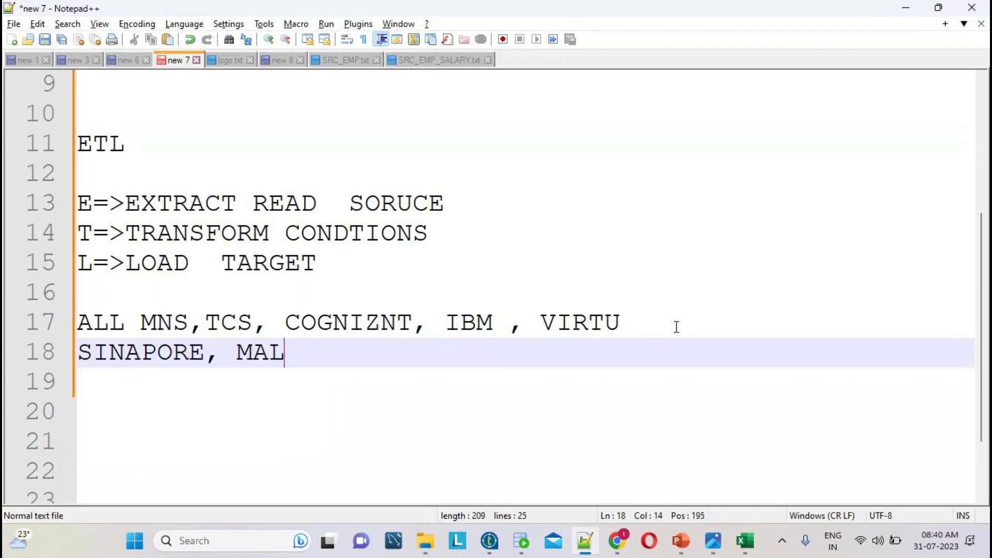
{"action": "key", "text": "BackSpace"}
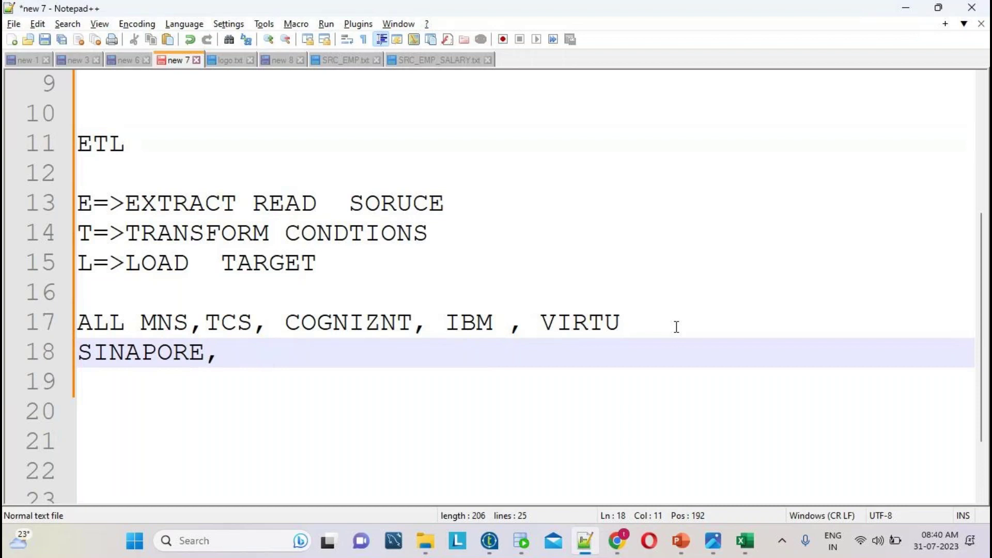
{"action": "left_click_drag", "start_coordinate": [225, 348], "coordinate": [301, 350]}
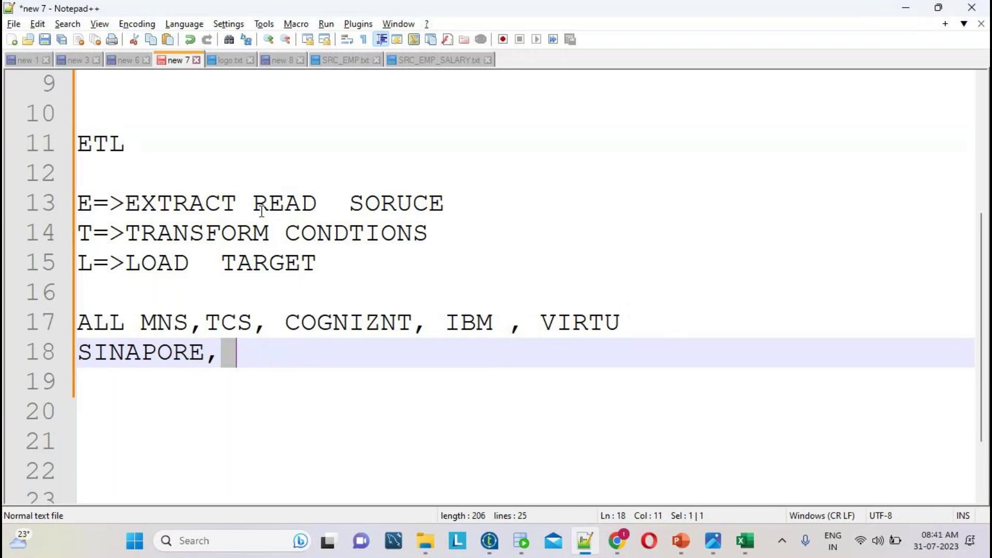
{"action": "left_click", "coordinate": [226, 345]}
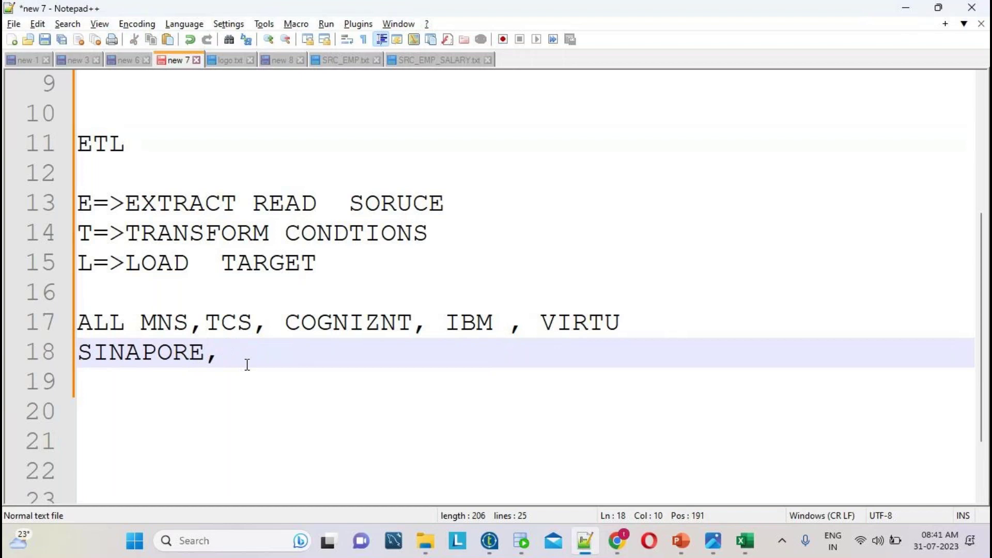
{"action": "mouse_move", "coordinate": [489, 540]}
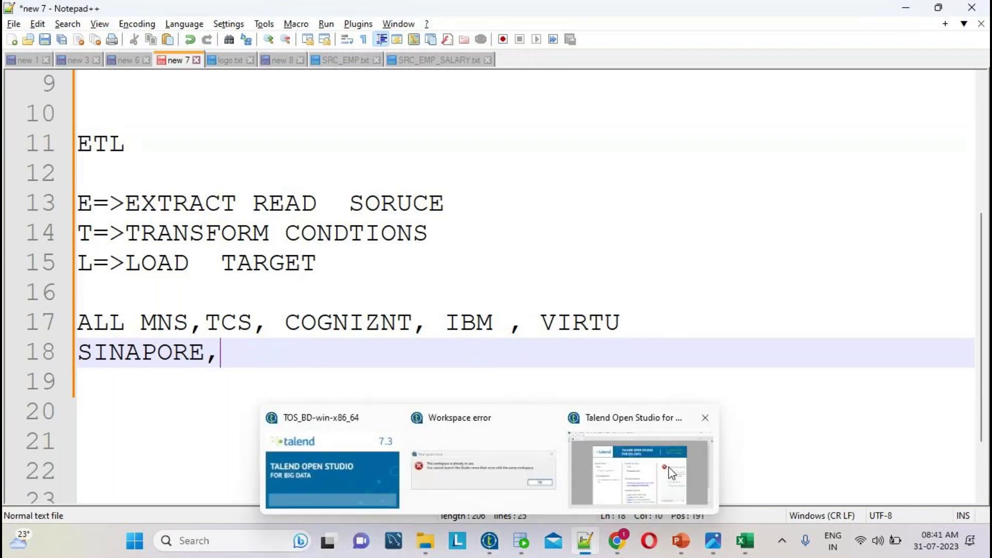
{"action": "left_click", "coordinate": [667, 468]}
{"action": "mouse_move", "coordinate": [727, 537]}
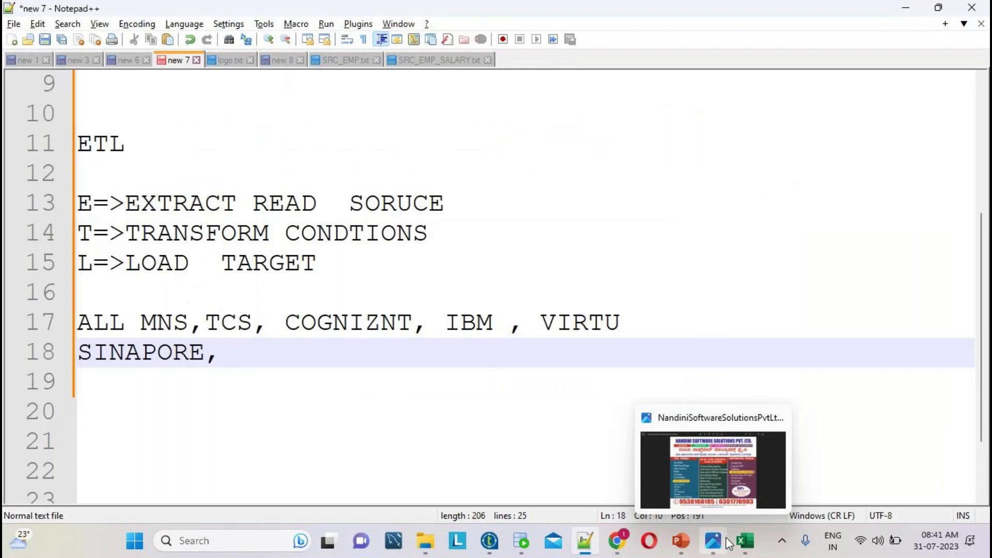
{"action": "left_click", "coordinate": [720, 476]}
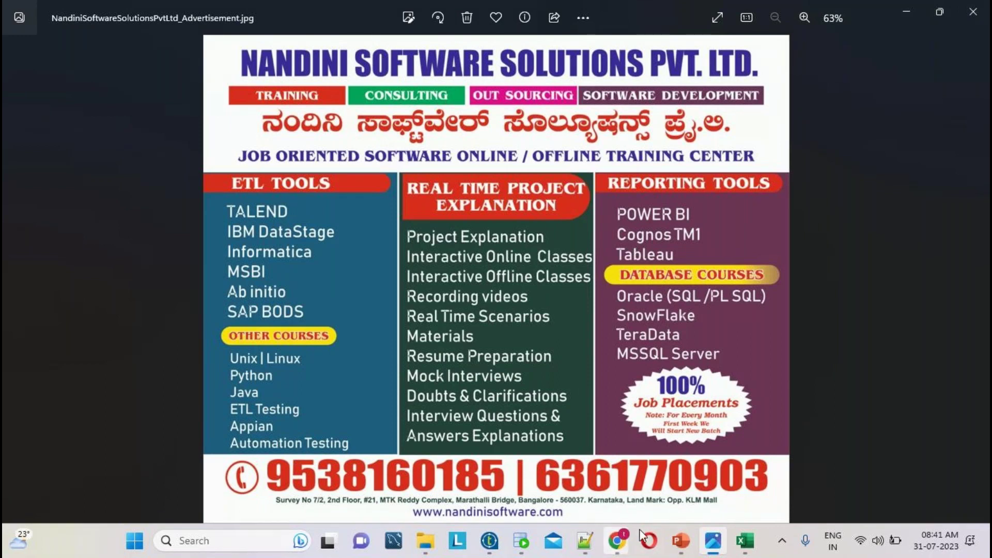
{"action": "key", "text": "alt+Tab"}
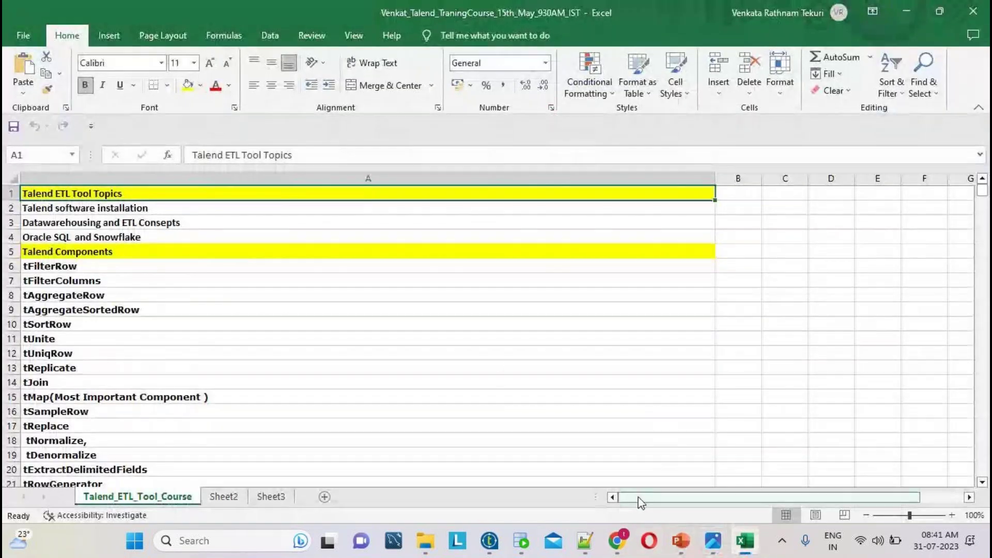
{"action": "mouse_move", "coordinate": [709, 546]}
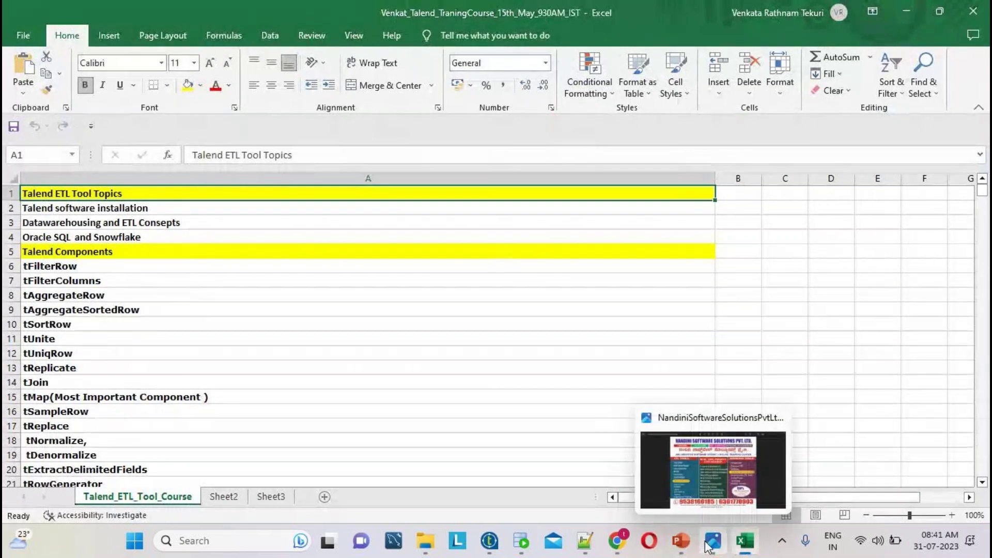
{"action": "left_click", "coordinate": [744, 542]}
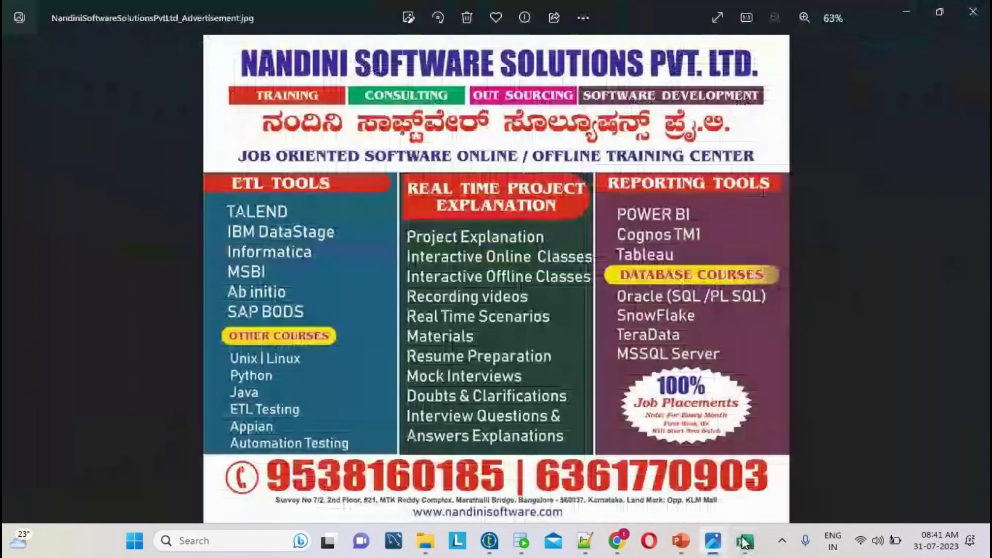
{"action": "left_click", "coordinate": [744, 541]}
- Add COURSE DURATION 35 WORKING DAYS(MONDAY TO FRIDAY), then begin a SAT SOME line
{"action": "left_click", "coordinate": [584, 541]}
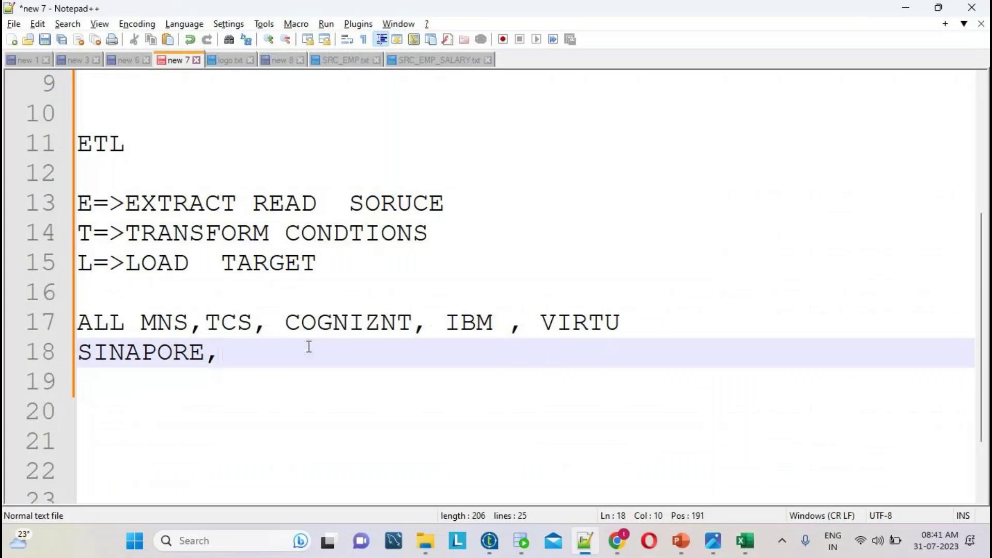
{"action": "key", "text": "Return"}
{"action": "key", "text": "Return"}
{"action": "type", "text": "COURSE DU"}
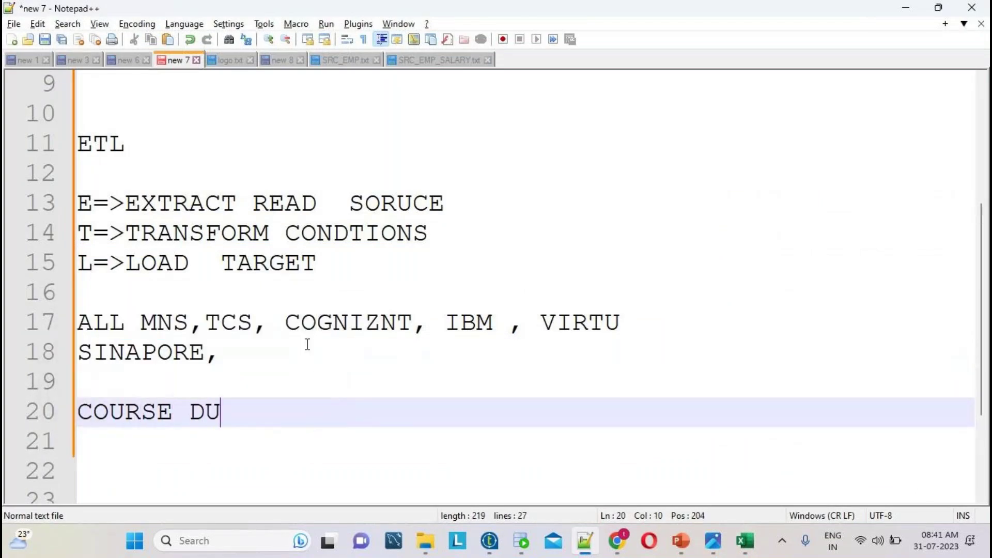
{"action": "type", "text": "RATION 35 WORKING DAYS(MOND"}
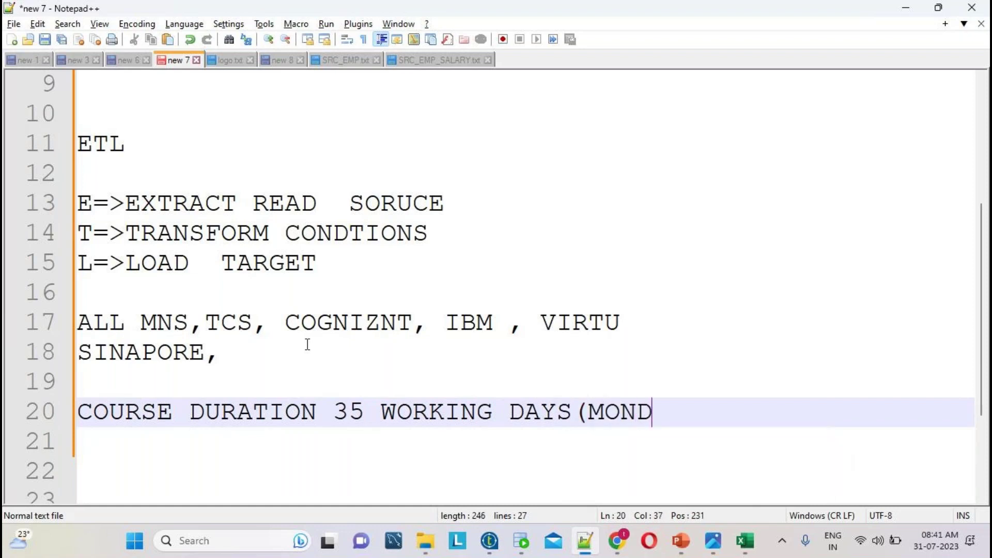
{"action": "type", "text": "AY TO FRIDAY"}
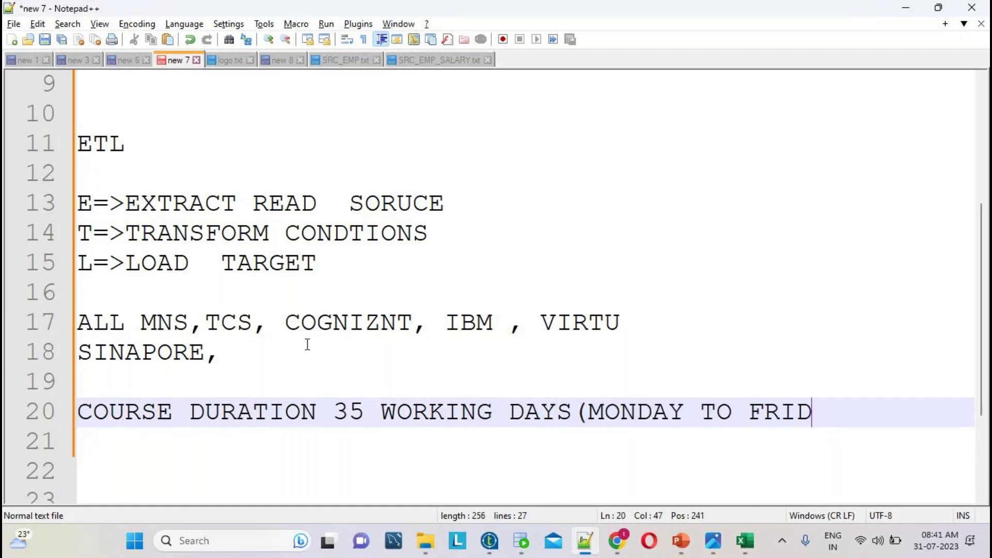
{"action": "key", "text": "Return"}
{"action": "key", "text": "Return"}
{"action": "type", "text": "SAT "}
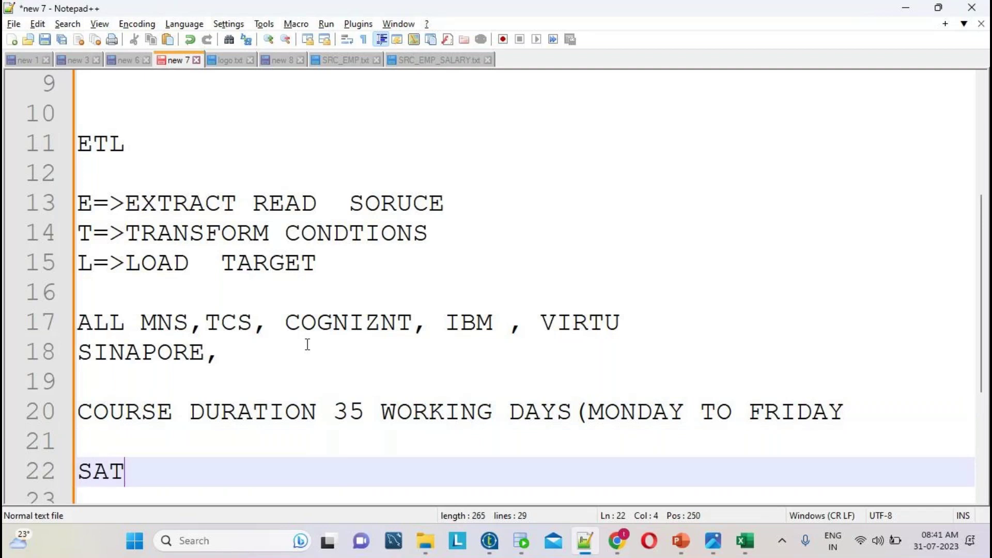
{"action": "type", "text": "SOME"}
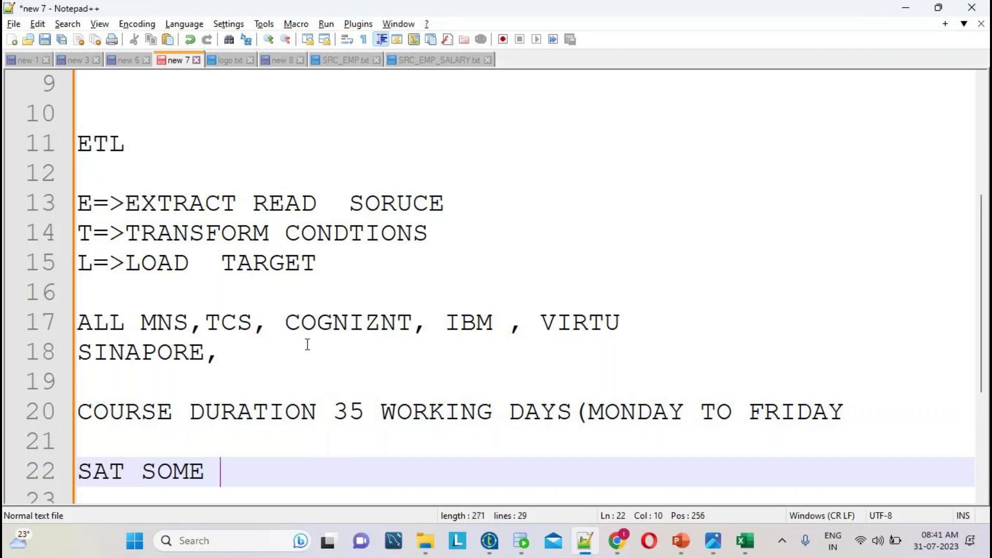
{"action": "key", "text": "alt+Tab"}
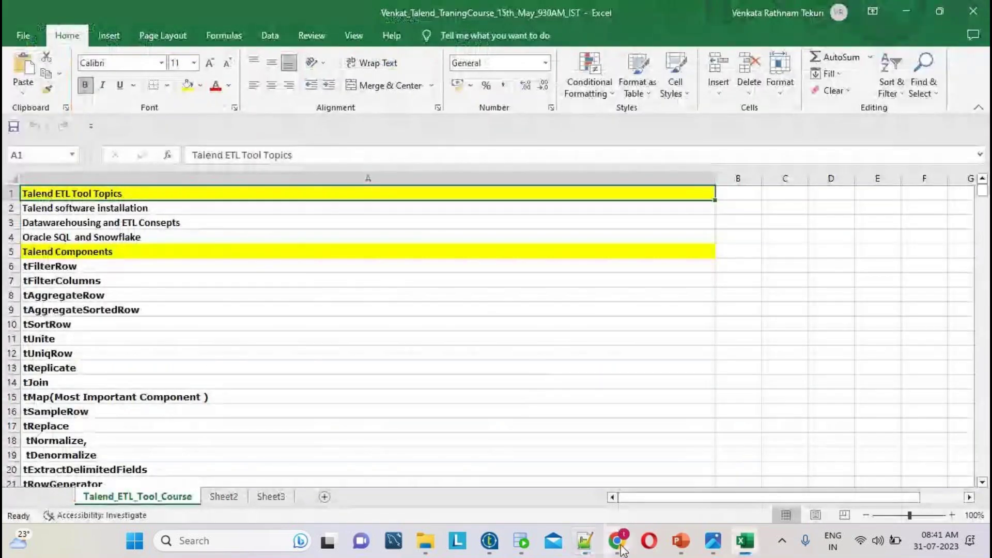
- Minimize the GoTo window, raise the system volume to 100, and minimize Excel
{"action": "mouse_move", "coordinate": [617, 541]}
{"action": "left_click", "coordinate": [640, 474]}
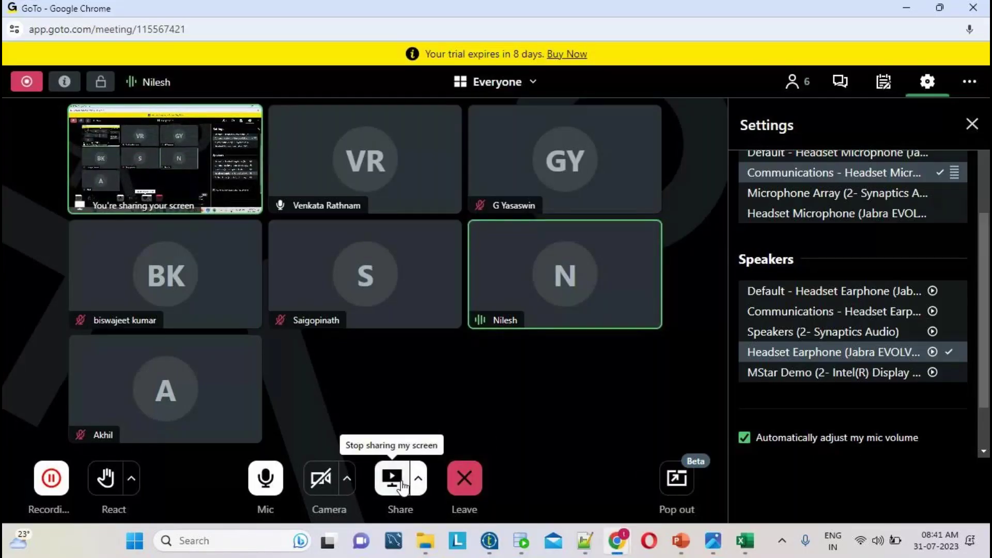
{"action": "left_click", "coordinate": [906, 9]}
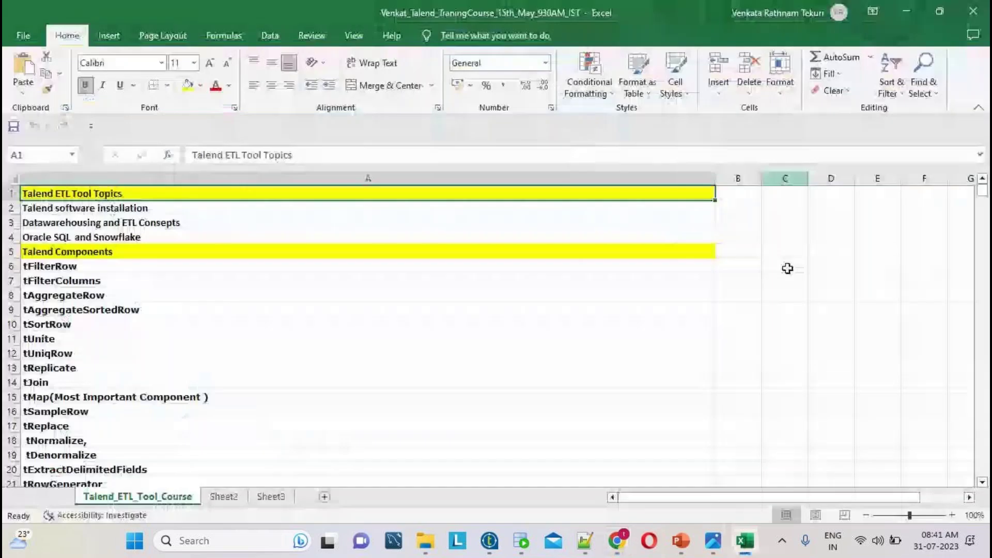
{"action": "left_click", "coordinate": [877, 541]}
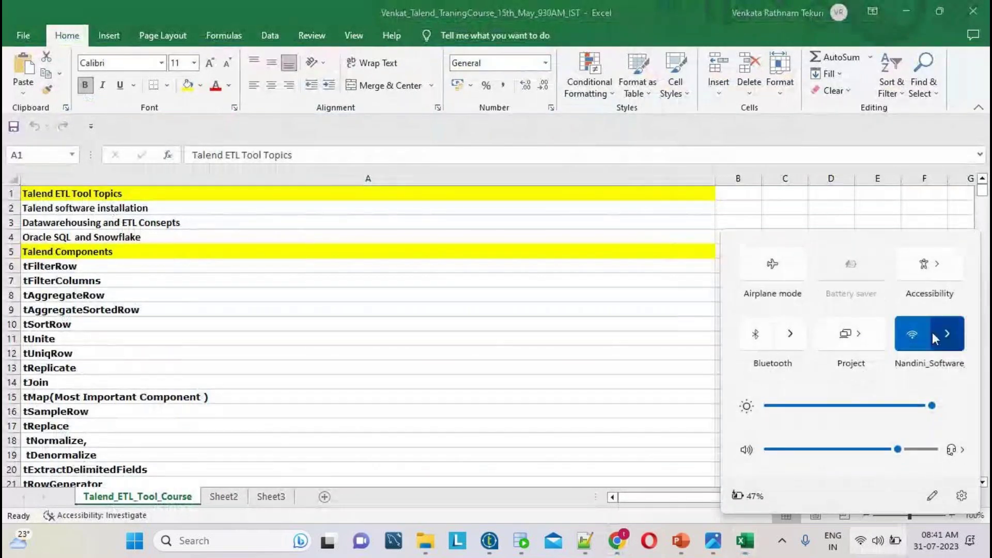
{"action": "left_click_drag", "start_coordinate": [899, 449], "coordinate": [933, 450]}
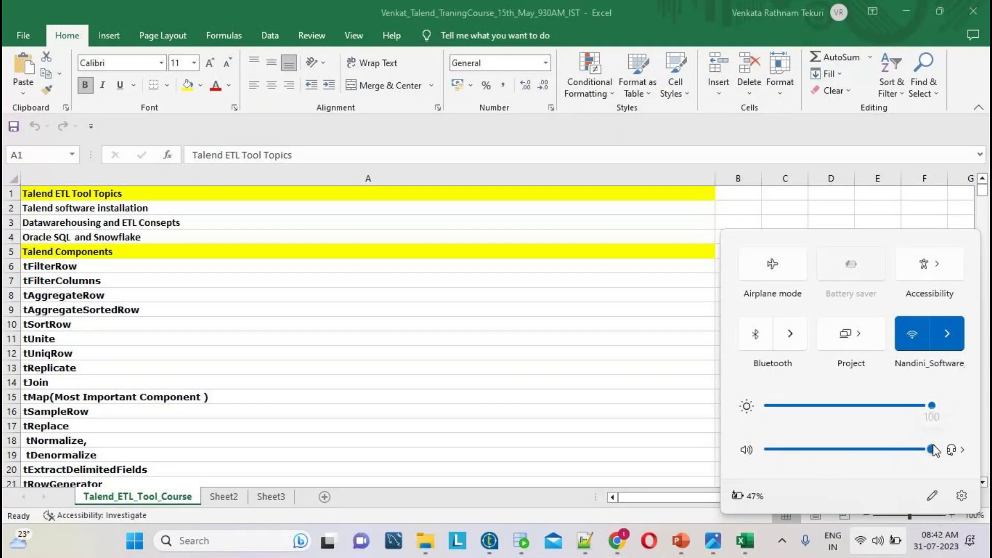
{"action": "key", "text": "Escape"}
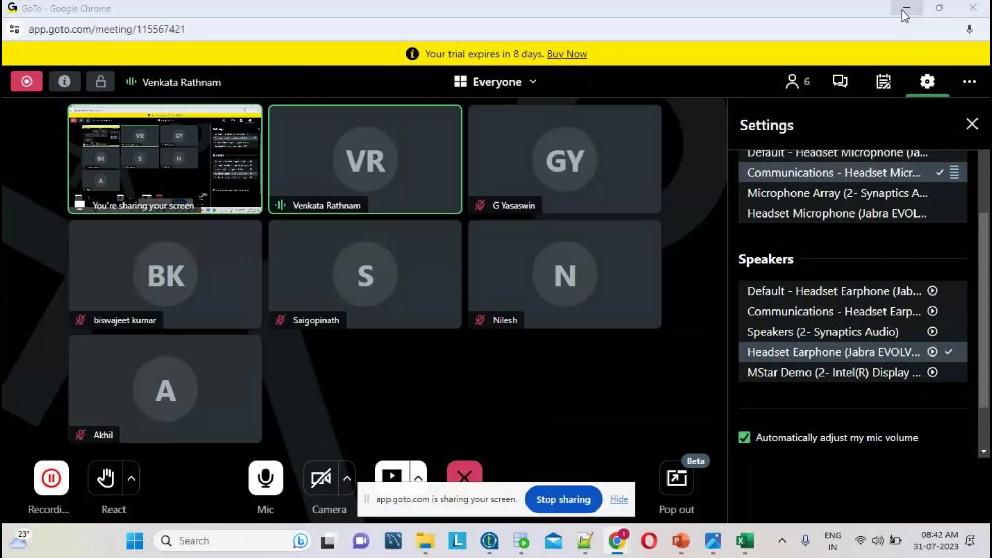
{"action": "left_click", "coordinate": [906, 10]}
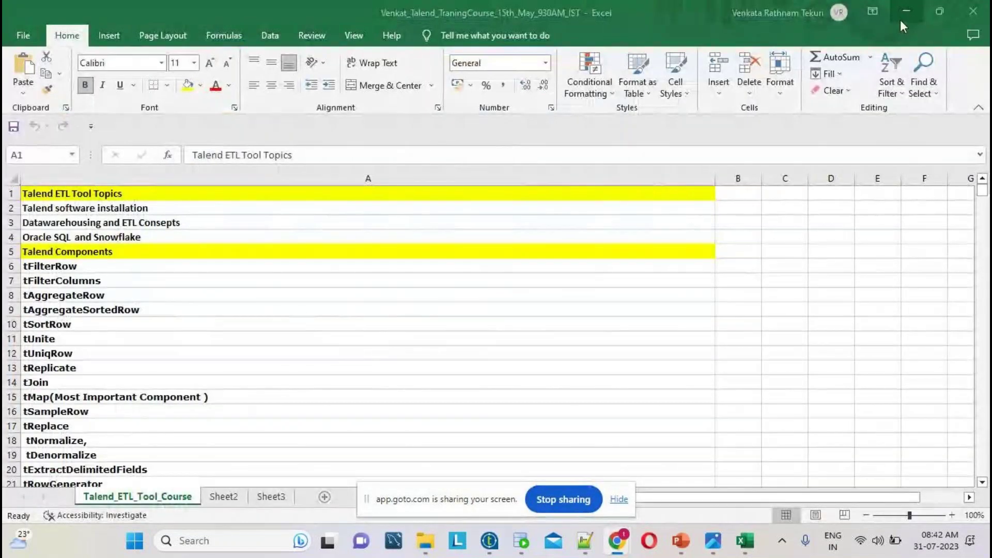
{"action": "left_click", "coordinate": [902, 11]}
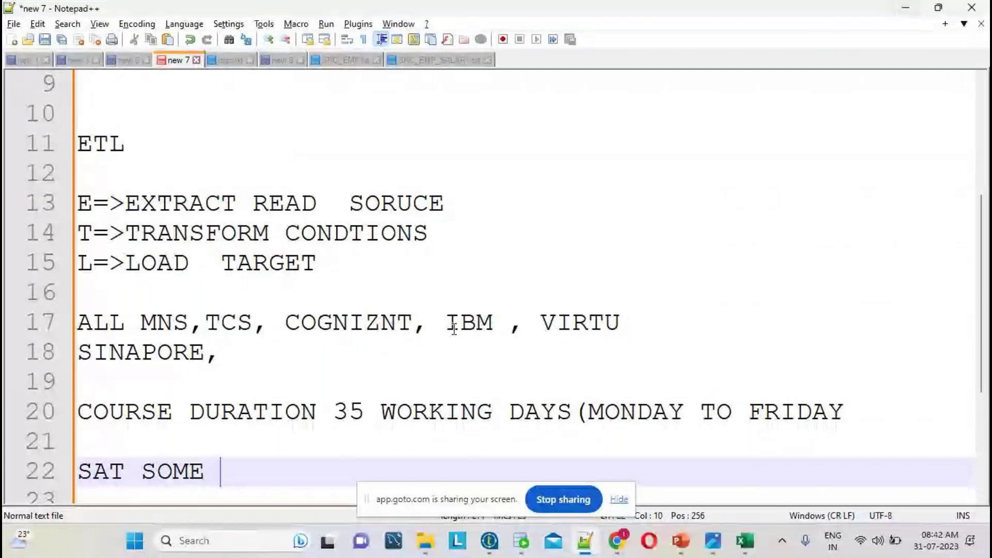
- Hide the GoTo meeting window and highlight SAT and the number 35 in the notes
{"action": "scroll", "coordinate": [308, 448], "scroll_direction": "down", "scroll_amount": 2}
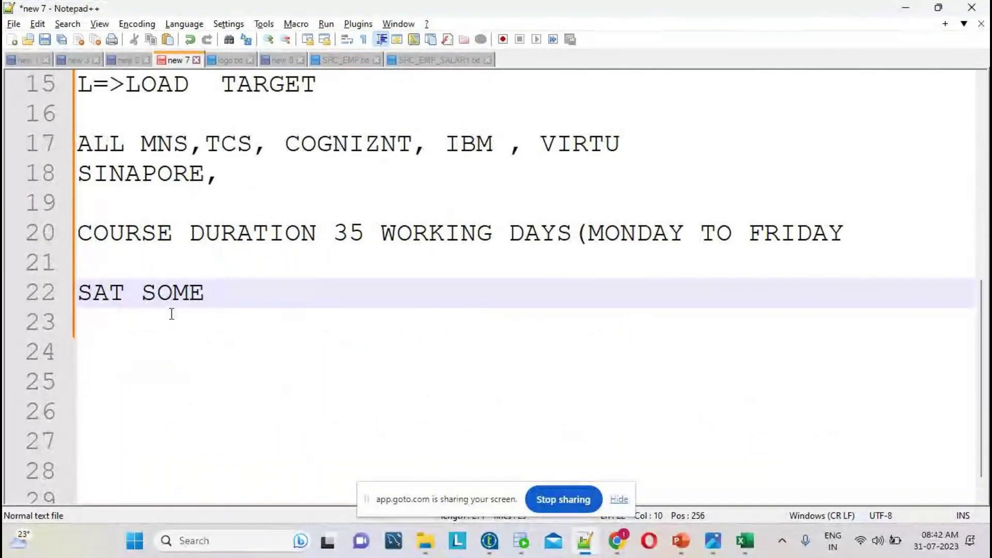
{"action": "double_click", "coordinate": [115, 293]}
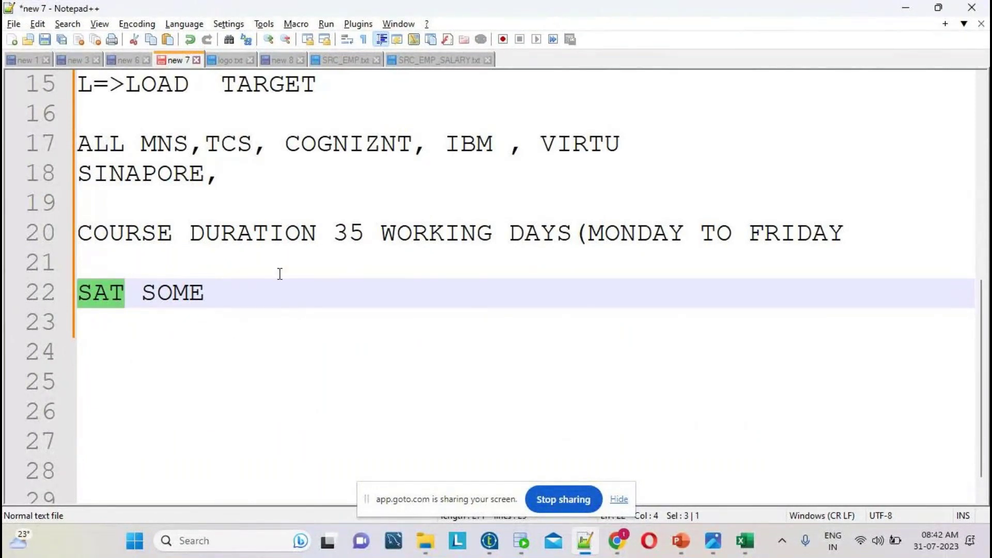
{"action": "mouse_move", "coordinate": [624, 547]}
{"action": "left_click", "coordinate": [626, 470]}
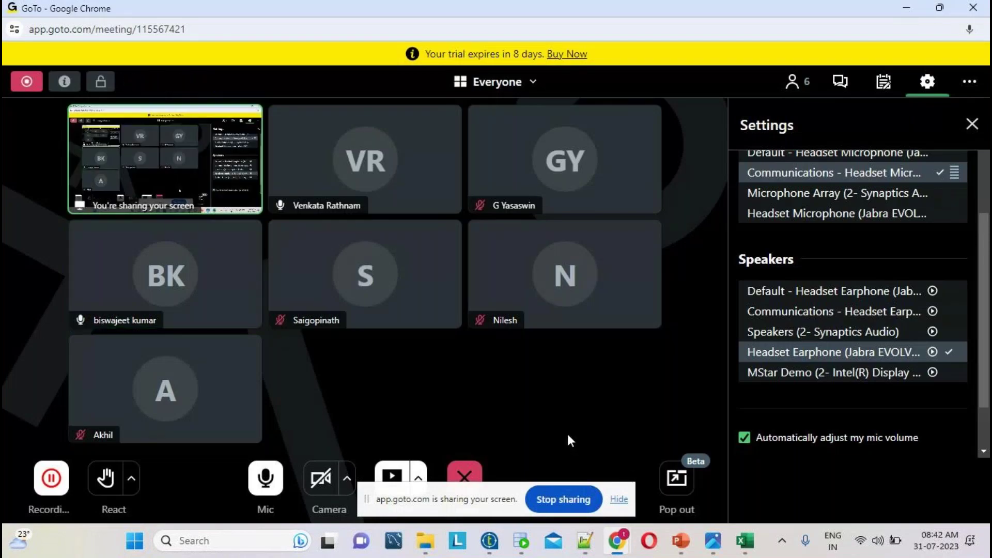
{"action": "left_click", "coordinate": [905, 8]}
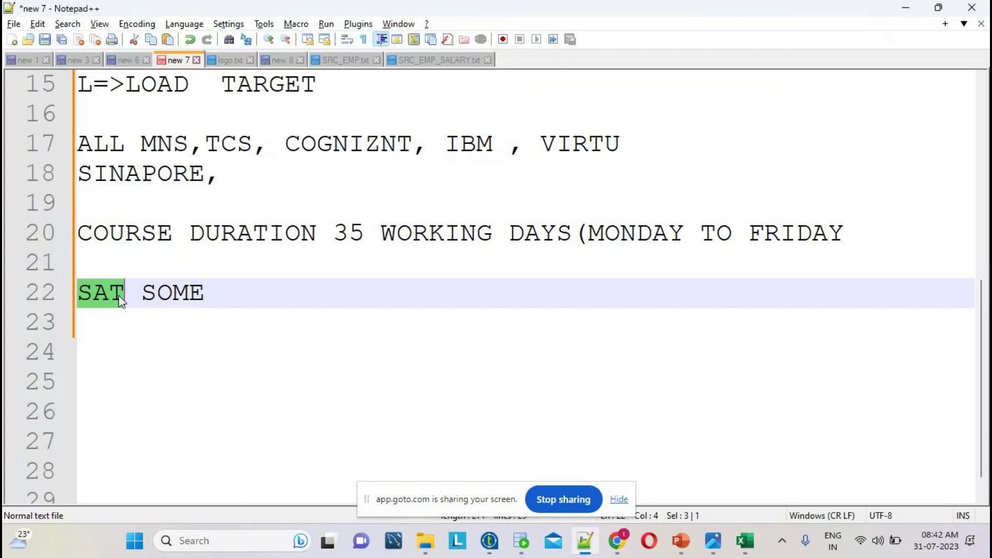
{"action": "double_click", "coordinate": [103, 300]}
{"action": "left_click", "coordinate": [355, 232]}
{"action": "double_click", "coordinate": [357, 233]}
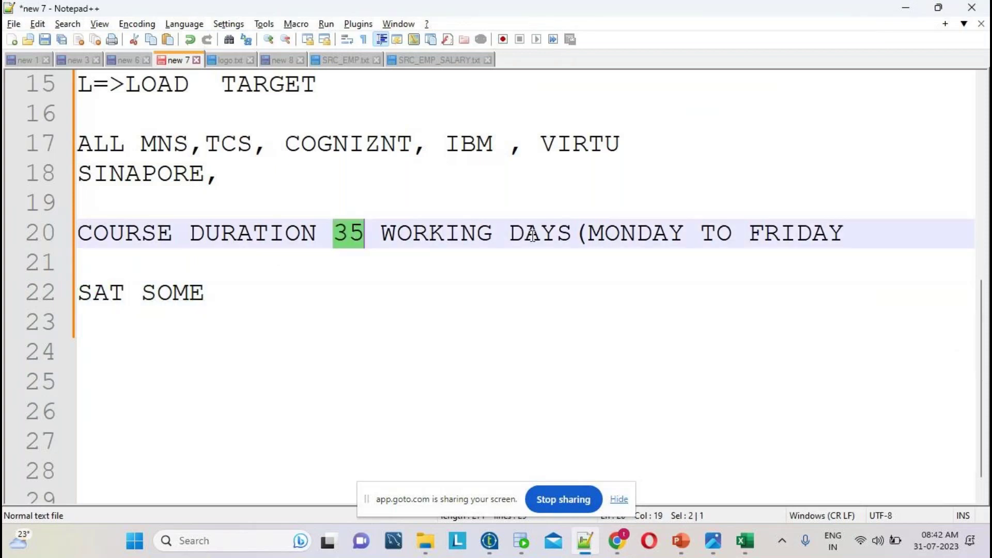
{"action": "left_click", "coordinate": [667, 232]}
{"action": "left_click", "coordinate": [829, 231]}
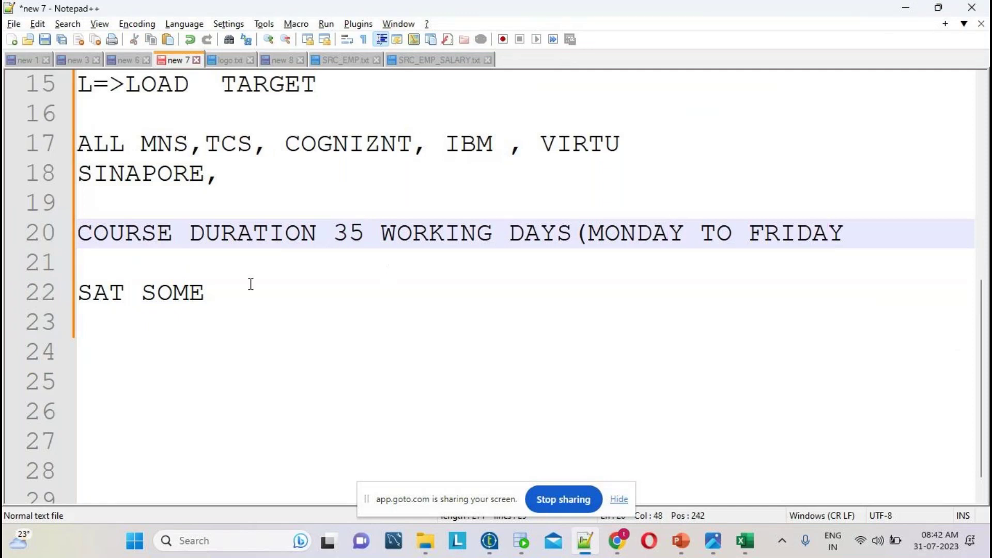
- Complete line 22 as SAT SOME SPECIAL CLASSES and highlight CLASSES
{"action": "left_click", "coordinate": [135, 292]}
{"action": "left_click", "coordinate": [225, 292]}
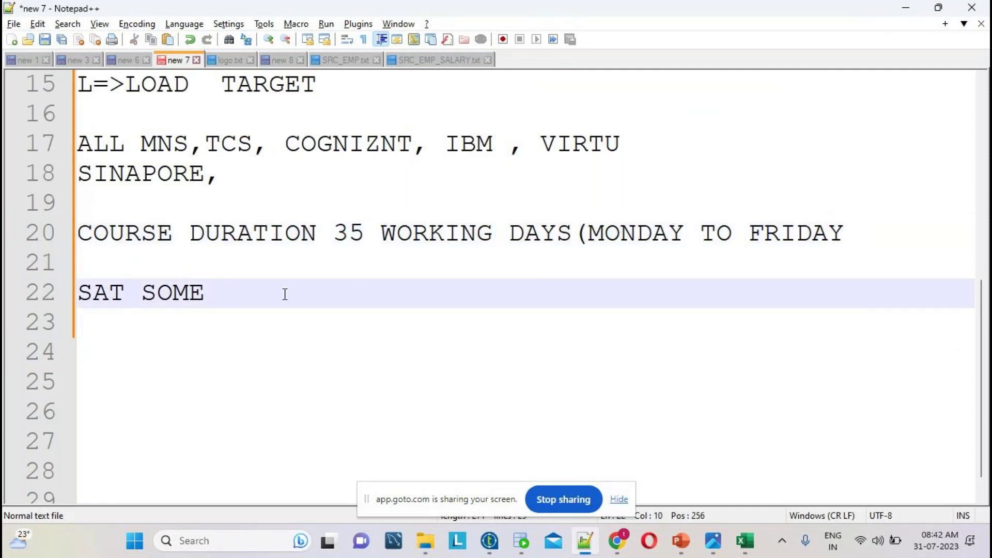
{"action": "type", "text": "SPECIAL CLASSES"}
{"action": "key", "text": "Return"}
{"action": "key", "text": "Return"}
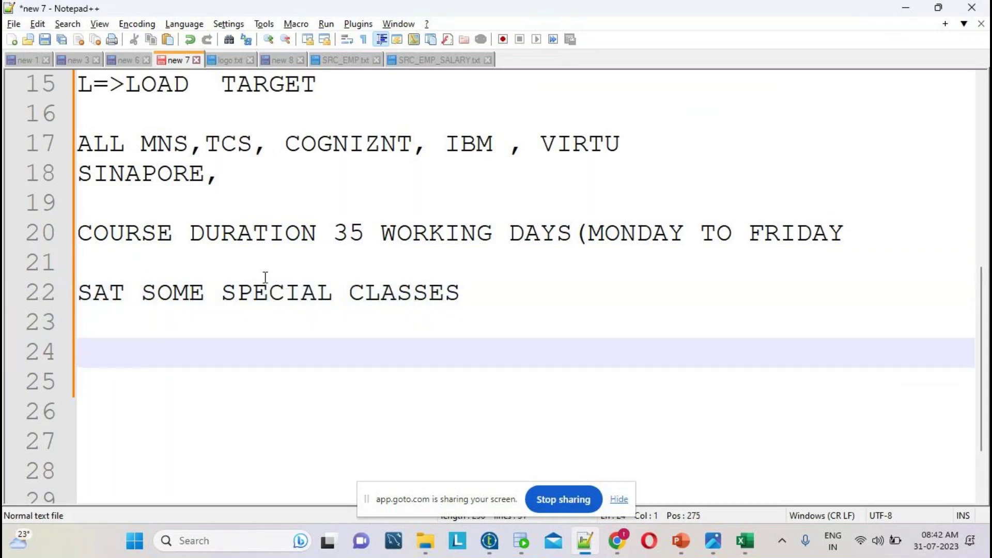
{"action": "left_click", "coordinate": [500, 305]}
{"action": "double_click", "coordinate": [498, 306]}
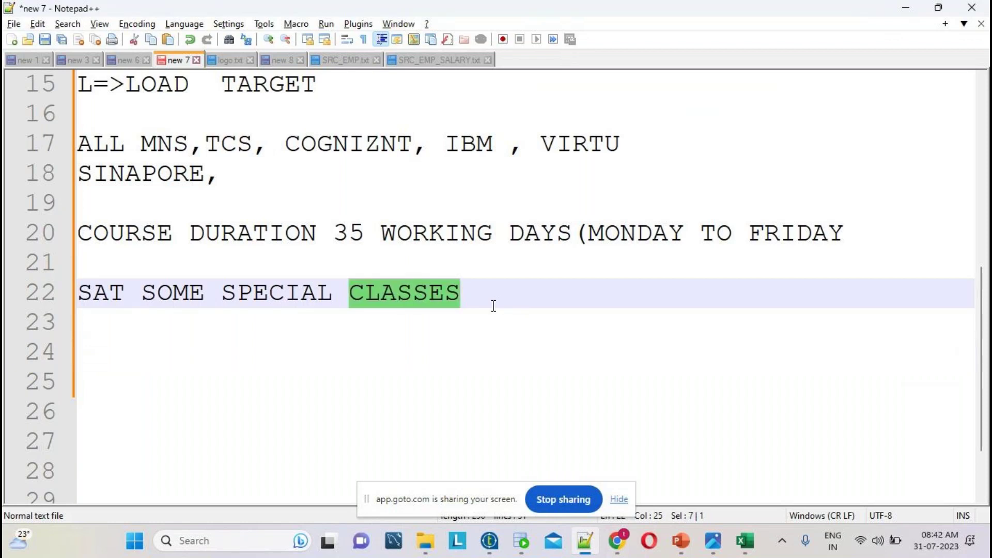
{"action": "left_click", "coordinate": [758, 547]}
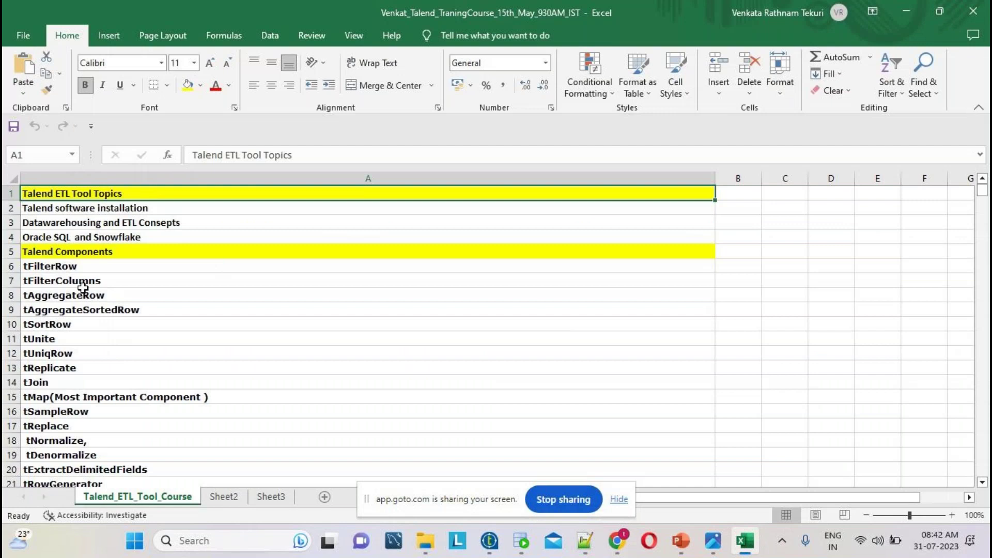
{"action": "left_click", "coordinate": [50, 208]}
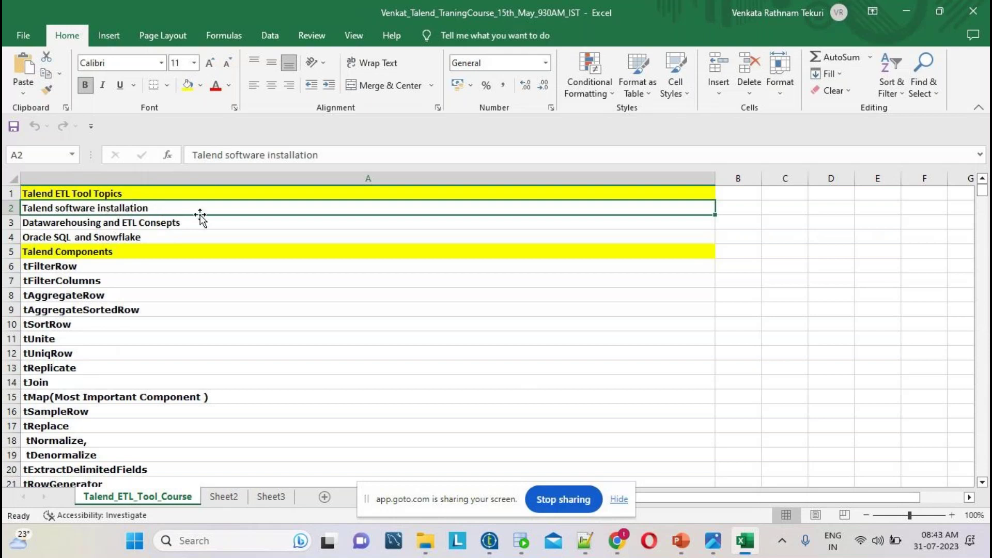
{"action": "left_click", "coordinate": [124, 223]}
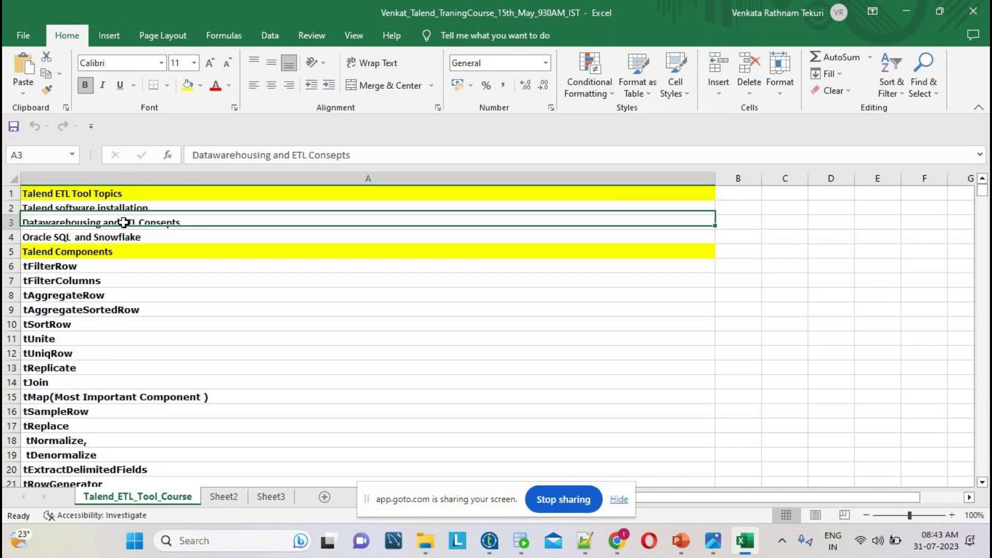
{"action": "left_click", "coordinate": [102, 238]}
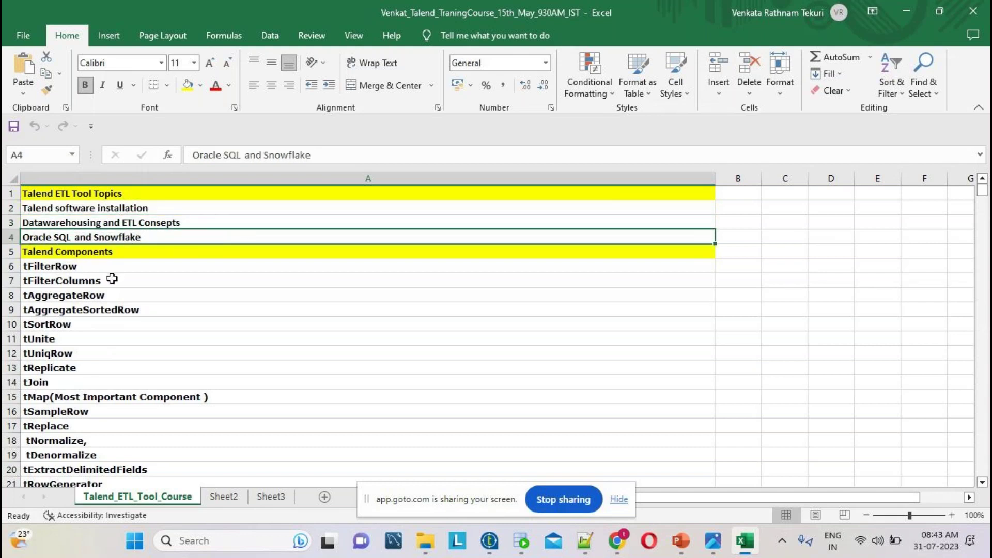
{"action": "left_click", "coordinate": [111, 253]}
{"action": "left_click", "coordinate": [157, 240]}
{"action": "left_click", "coordinate": [164, 250]}
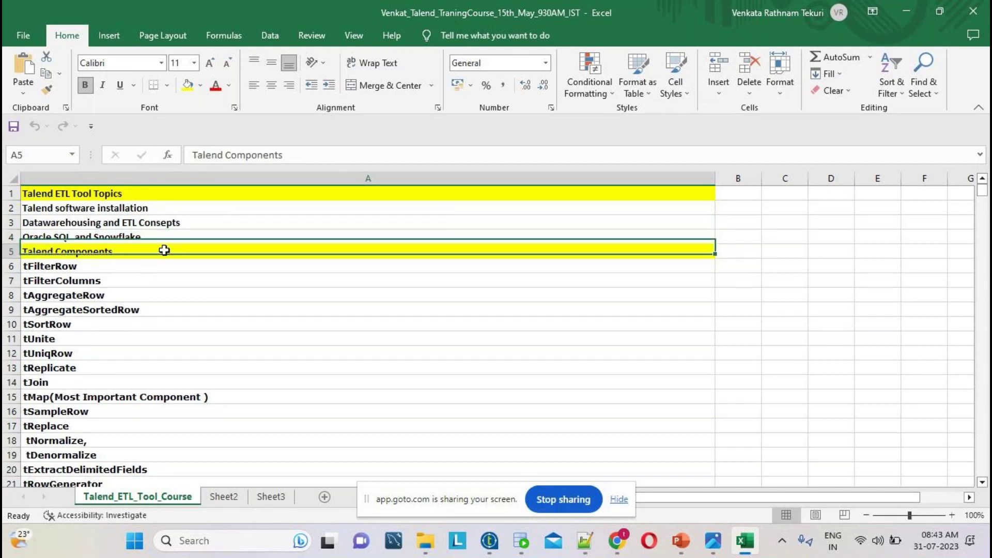
{"action": "scroll", "coordinate": [170, 261], "scroll_direction": "down", "scroll_amount": 4}
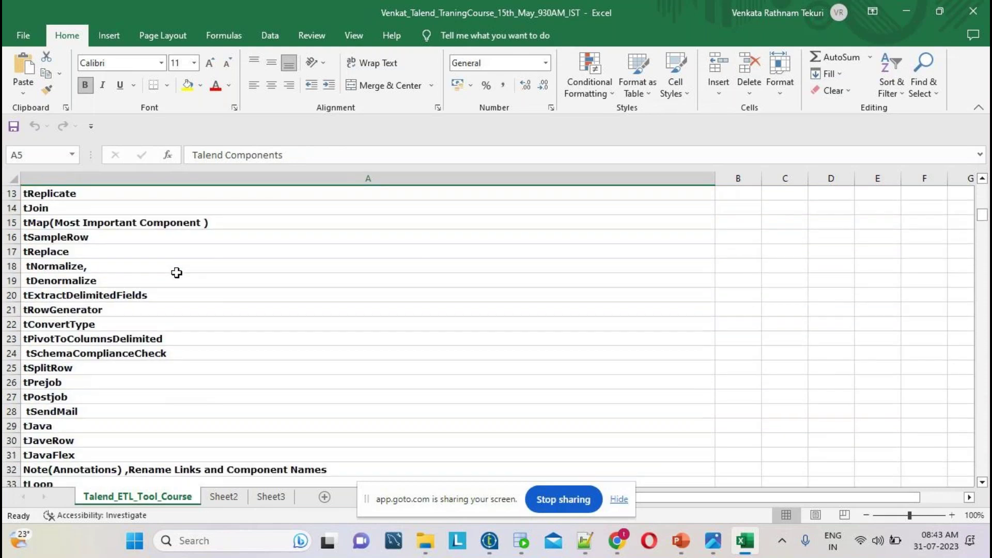
{"action": "scroll", "coordinate": [176, 273], "scroll_direction": "down", "scroll_amount": 9}
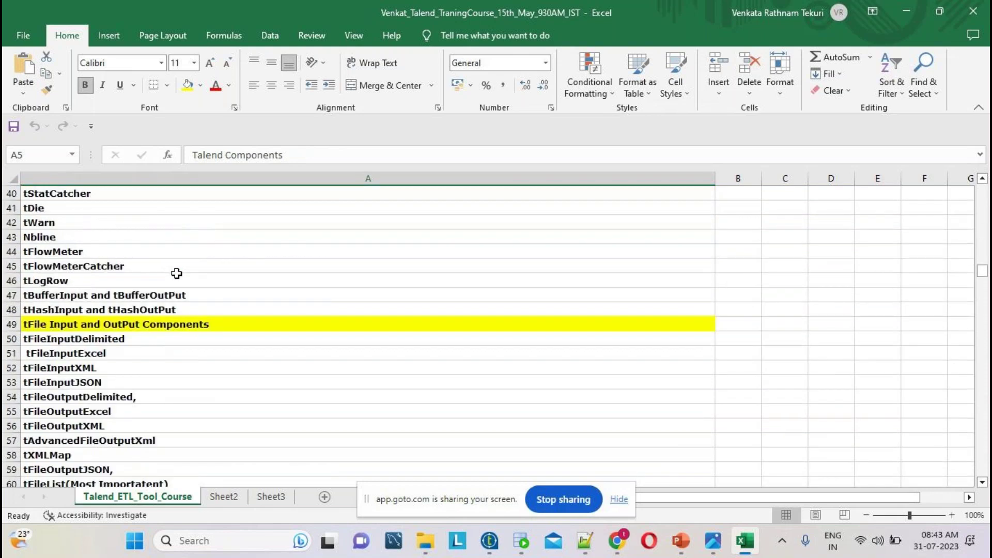
{"action": "scroll", "coordinate": [176, 273], "scroll_direction": "down", "scroll_amount": 4}
{"action": "scroll", "coordinate": [155, 279], "scroll_direction": "down", "scroll_amount": 6}
{"action": "scroll", "coordinate": [154, 287], "scroll_direction": "down", "scroll_amount": 20}
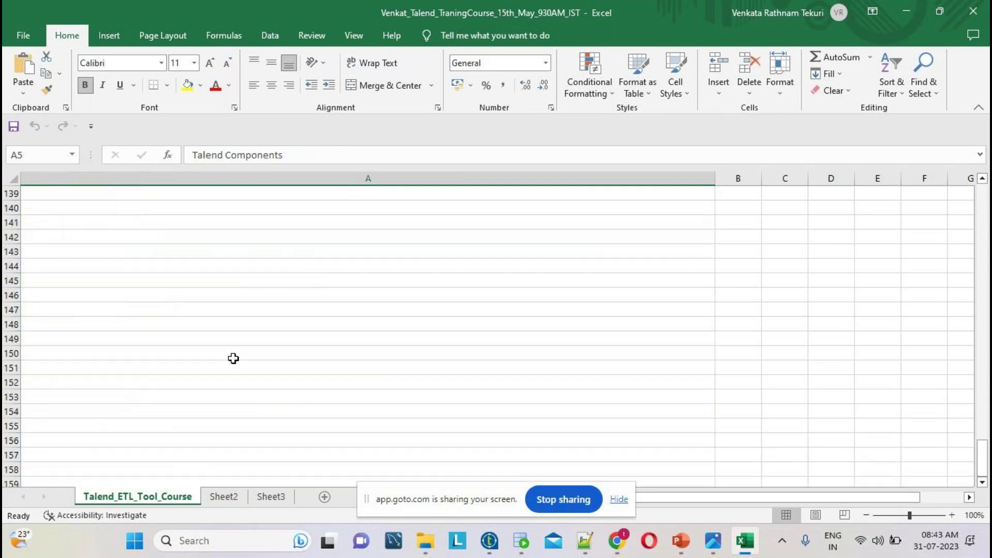
{"action": "mouse_move", "coordinate": [715, 548]}
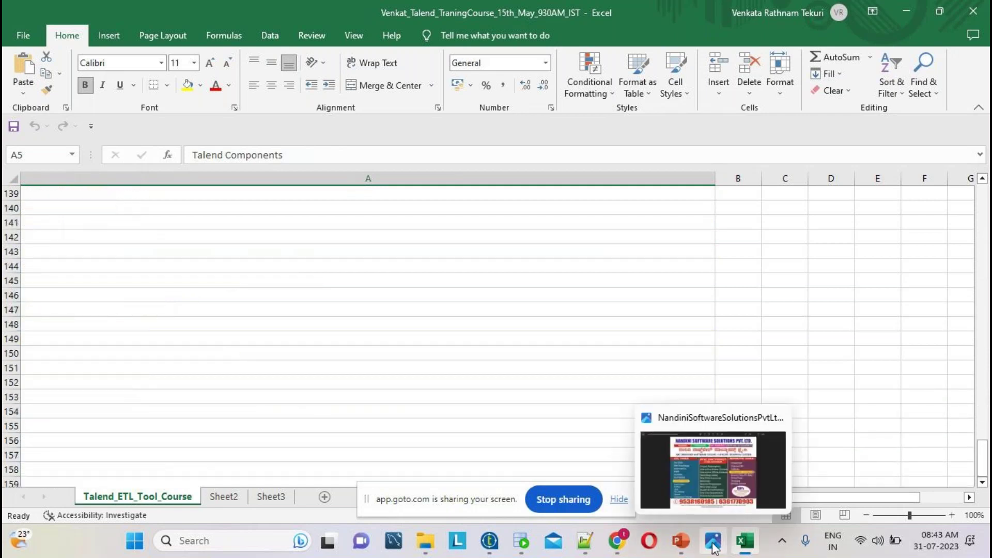
- Show the advertisement's real-time project column in Photos, then bring File Explorer back
{"action": "left_click", "coordinate": [710, 485]}
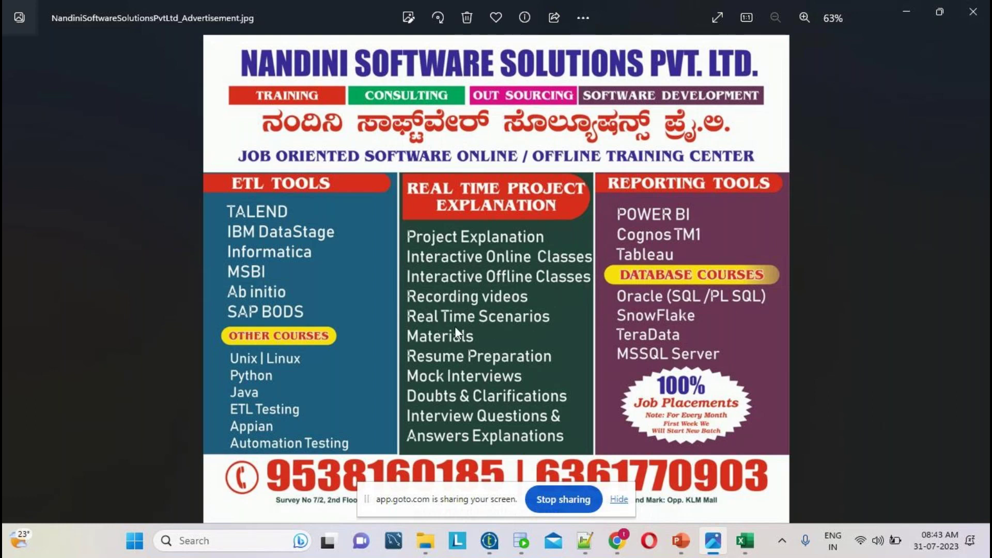
{"action": "left_click", "coordinate": [430, 545]}
- Open the Part_One Talend notes Word file from the Talend classes DOCUMENTS_PREPARED subfolder
{"action": "left_click", "coordinate": [370, 91]}
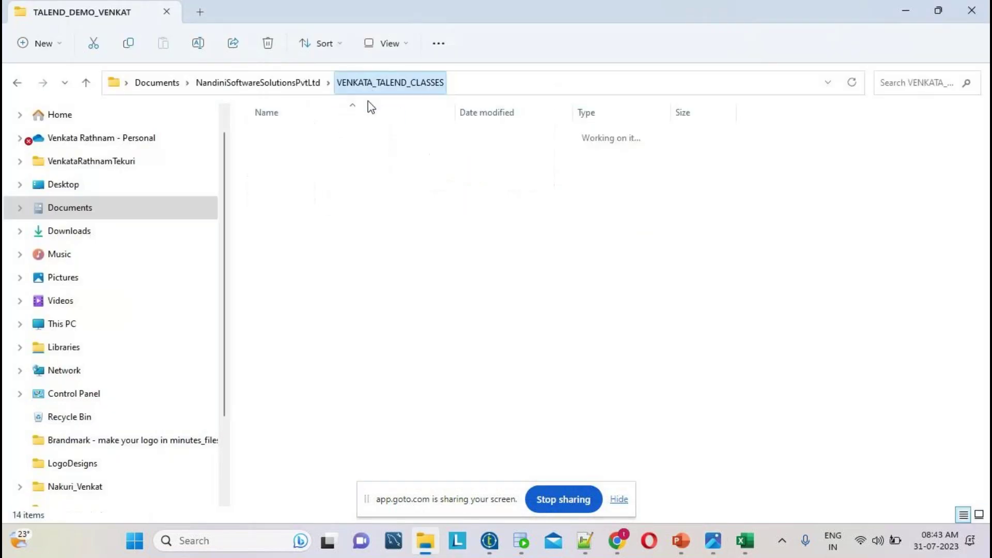
{"action": "double_click", "coordinate": [403, 295]}
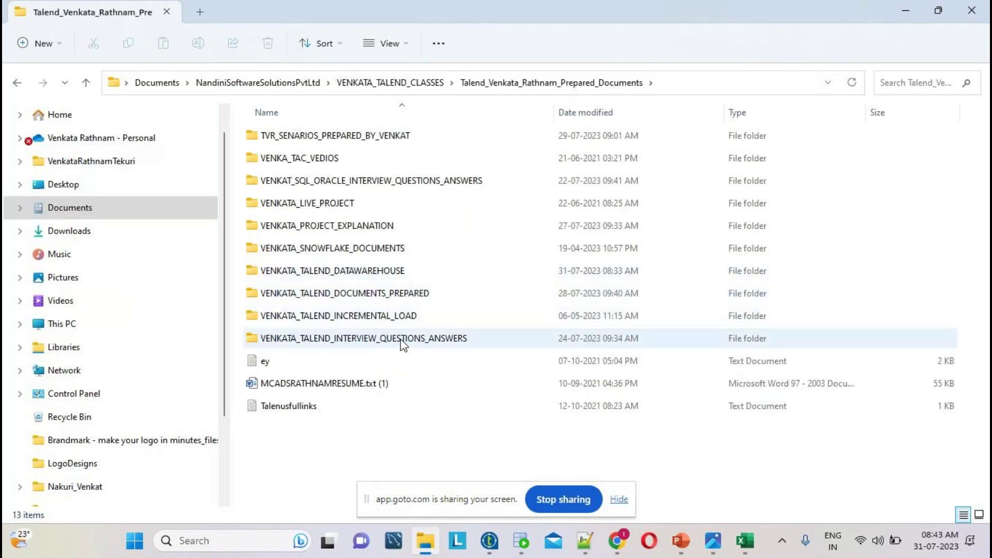
{"action": "double_click", "coordinate": [381, 294]}
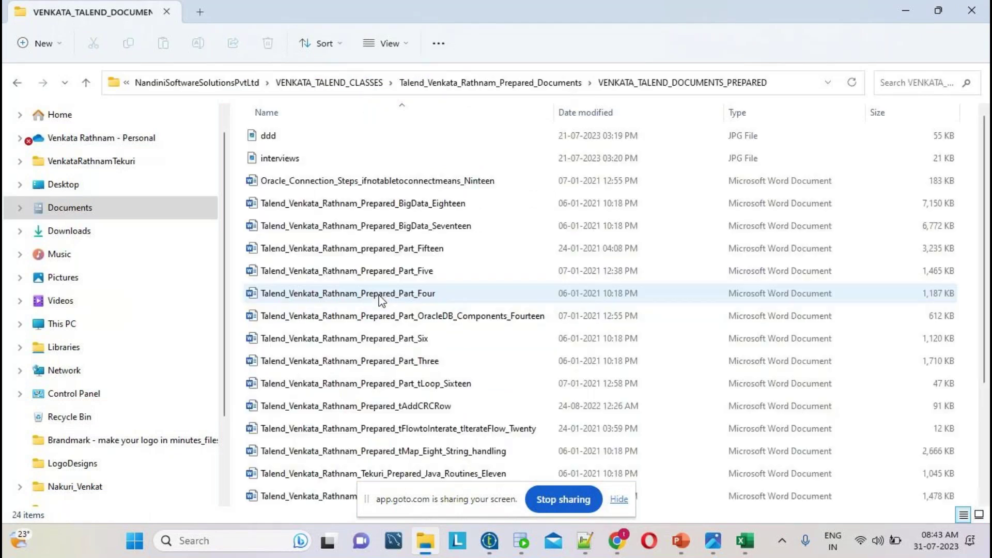
{"action": "scroll", "coordinate": [562, 248], "scroll_direction": "down", "scroll_amount": 3}
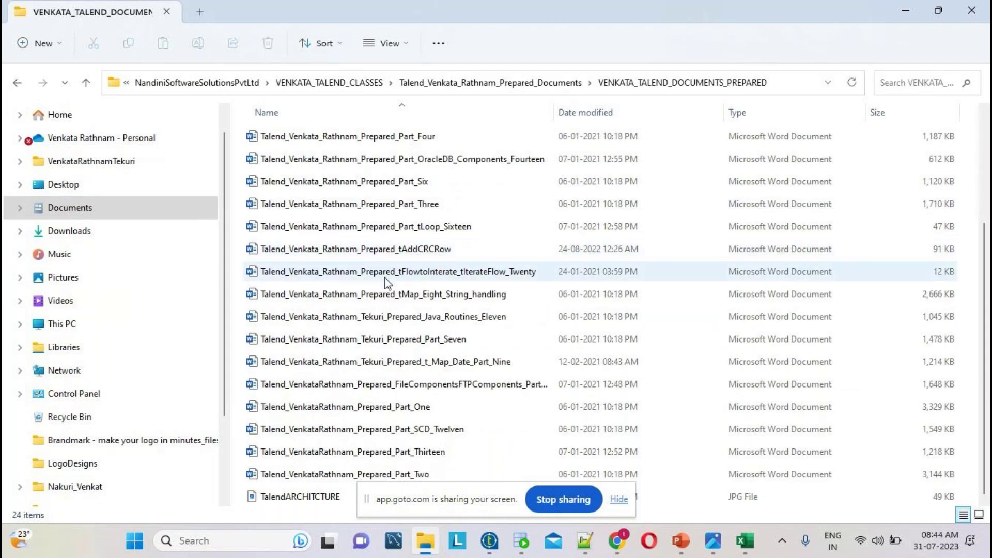
{"action": "double_click", "coordinate": [411, 407]}
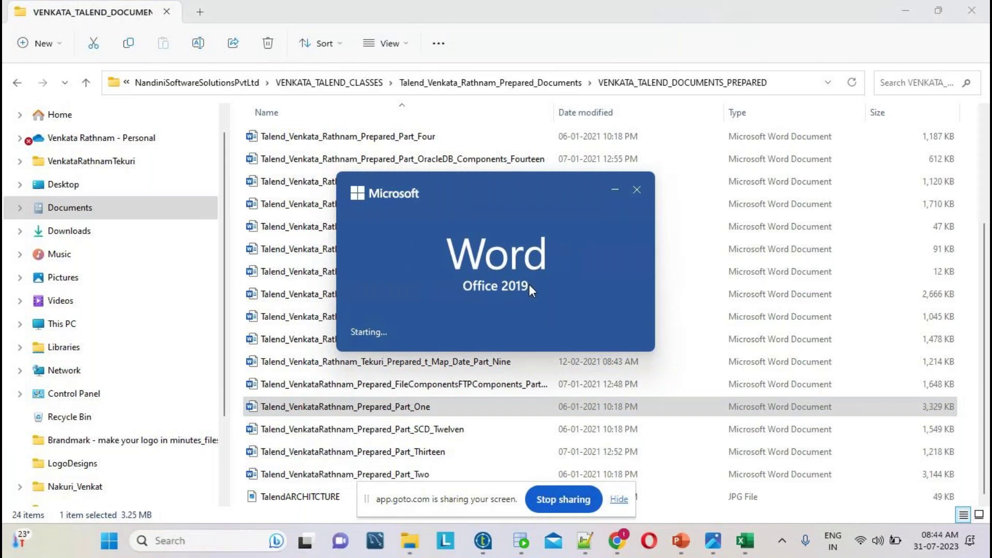
- Scroll through the 74-page Part One document, then return to File Explorer's prepared-documents folder
{"action": "scroll", "coordinate": [509, 278], "scroll_direction": "up", "scroll_amount": 3}
{"action": "scroll", "coordinate": [465, 250], "scroll_direction": "down", "scroll_amount": 5}
{"action": "scroll", "coordinate": [465, 249], "scroll_direction": "down", "scroll_amount": 20}
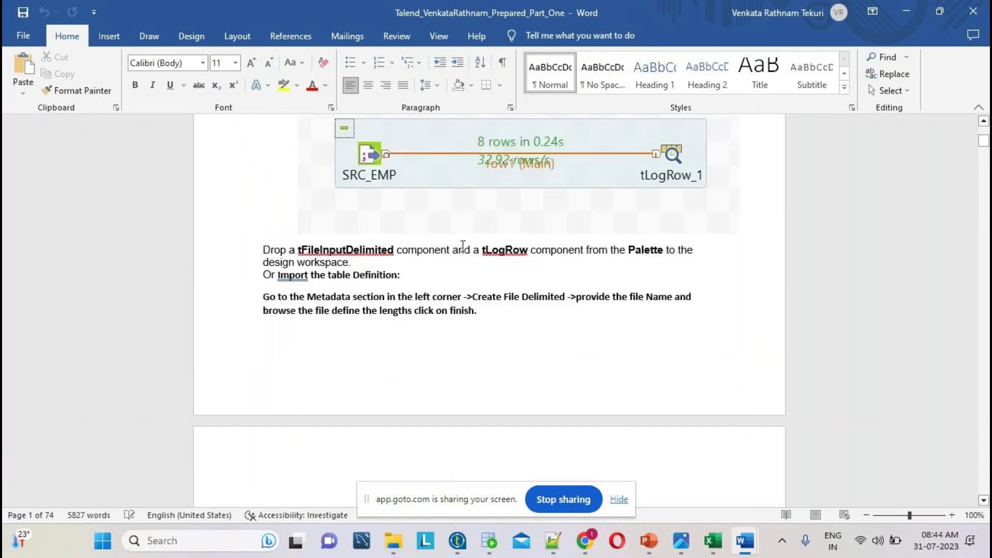
{"action": "scroll", "coordinate": [451, 321], "scroll_direction": "down", "scroll_amount": 6}
{"action": "scroll", "coordinate": [450, 321], "scroll_direction": "down", "scroll_amount": 5}
{"action": "scroll", "coordinate": [448, 322], "scroll_direction": "down", "scroll_amount": 20}
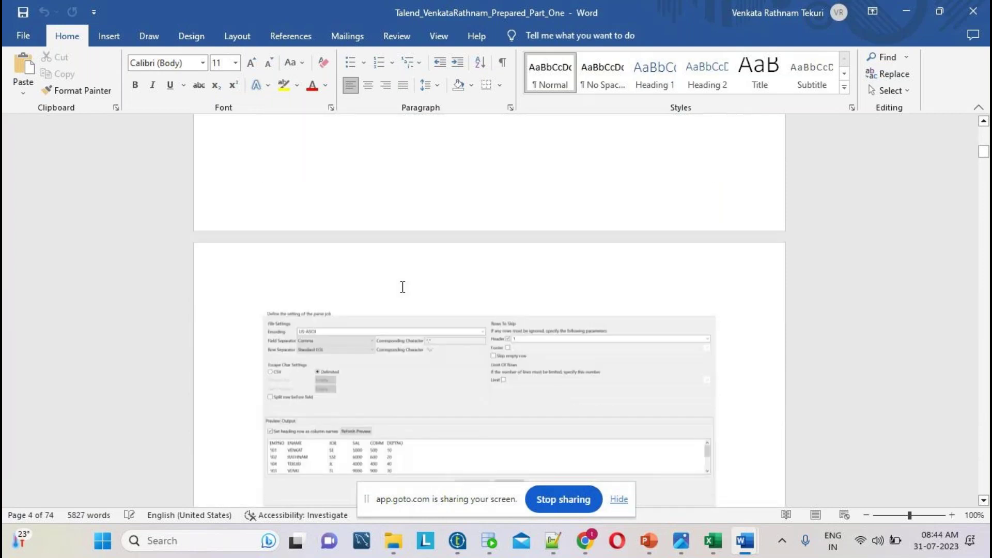
{"action": "scroll", "coordinate": [402, 287], "scroll_direction": "down", "scroll_amount": 15}
{"action": "scroll", "coordinate": [399, 287], "scroll_direction": "down", "scroll_amount": 8}
{"action": "scroll", "coordinate": [581, 323], "scroll_direction": "down", "scroll_amount": 15}
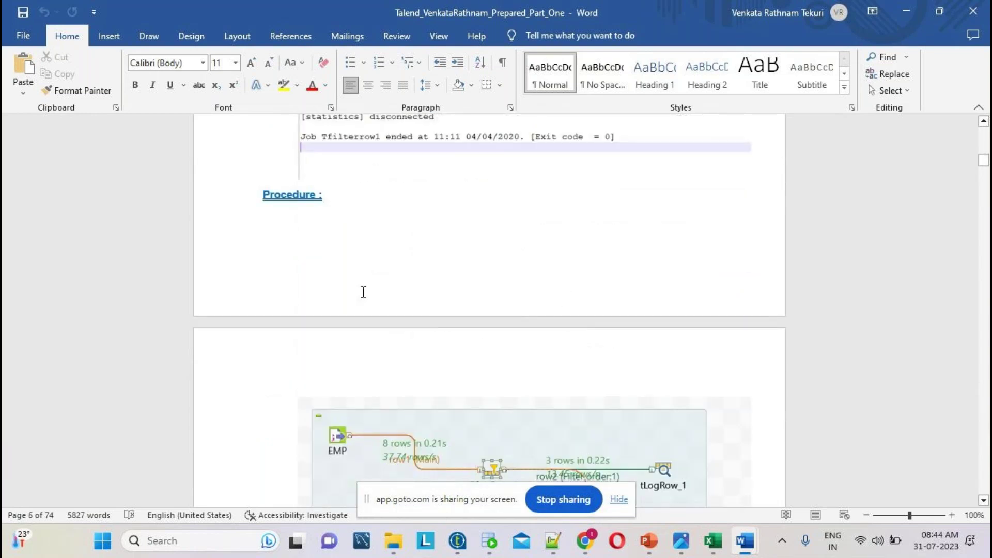
{"action": "scroll", "coordinate": [513, 295], "scroll_direction": "down", "scroll_amount": 12}
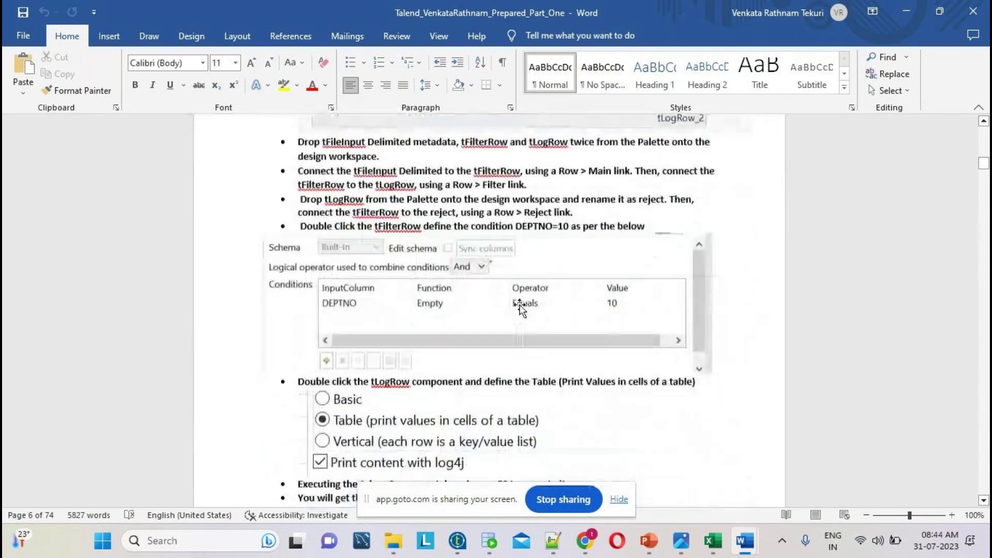
{"action": "left_click", "coordinate": [394, 540]}
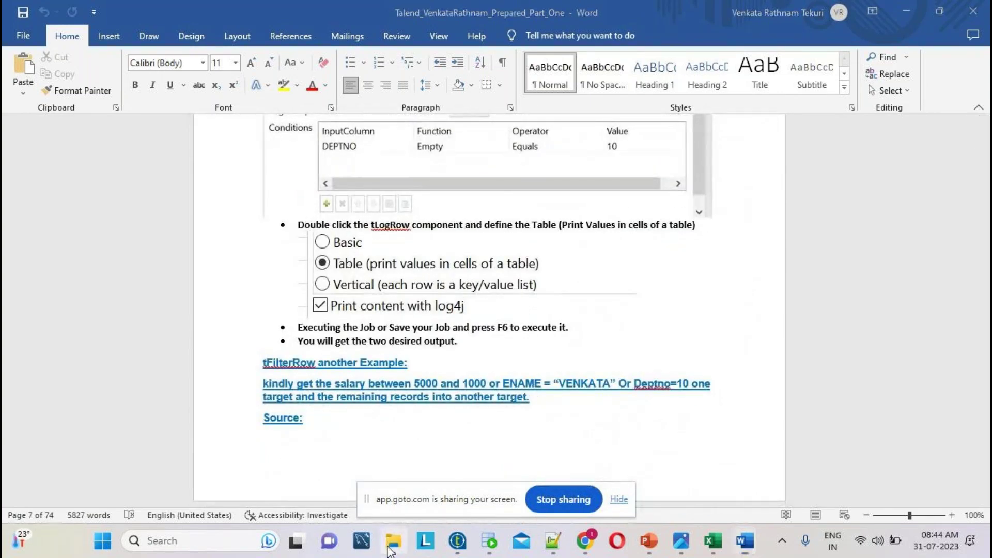
{"action": "left_click", "coordinate": [567, 80]}
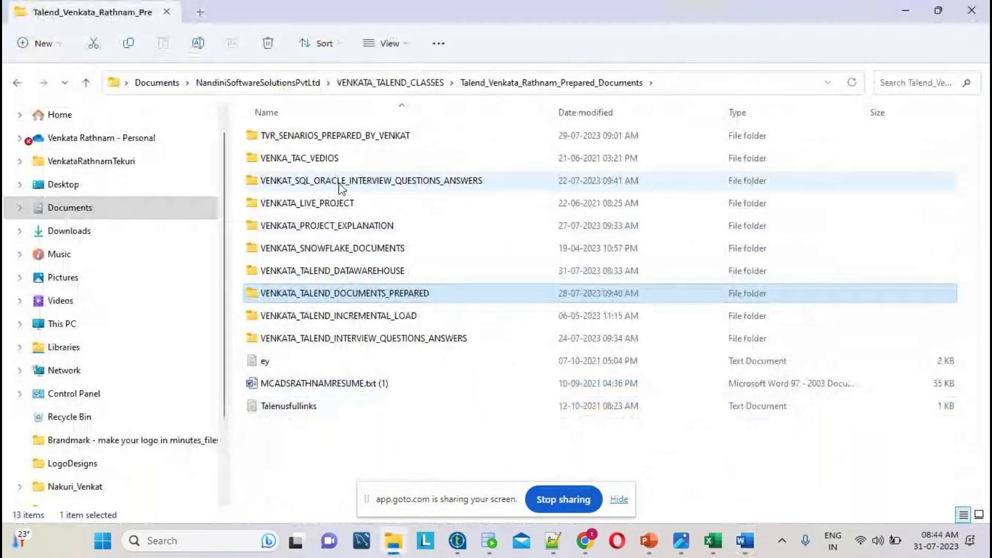
- Look into the Talend scenarios folder and training ad image, then return to prepared documents
{"action": "double_click", "coordinate": [355, 135]}
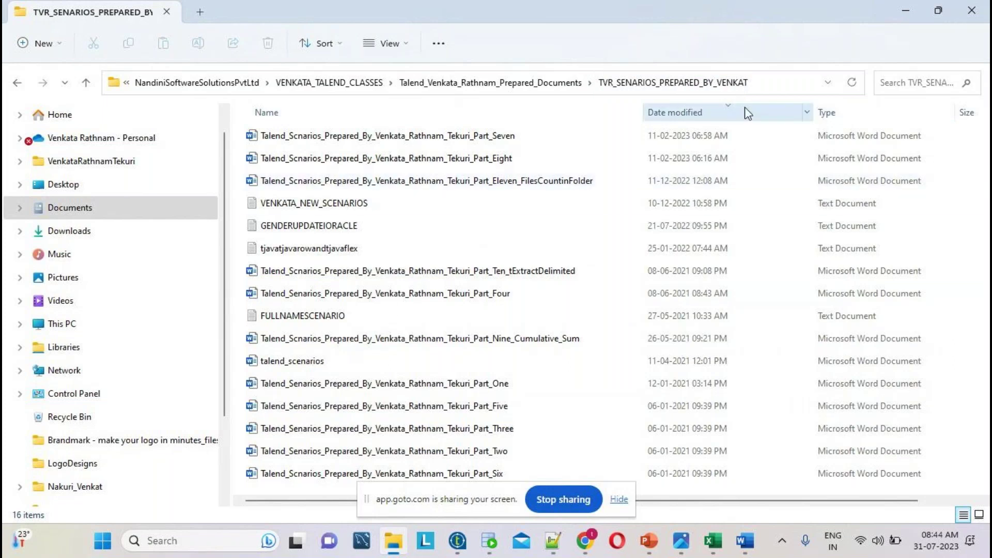
{"action": "left_click", "coordinate": [681, 541]}
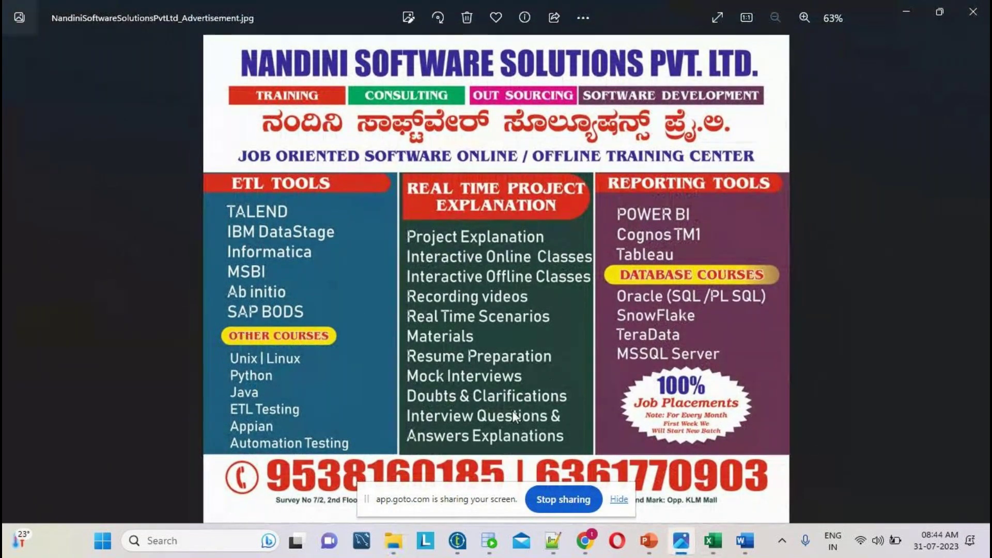
{"action": "key", "text": "alt+Tab"}
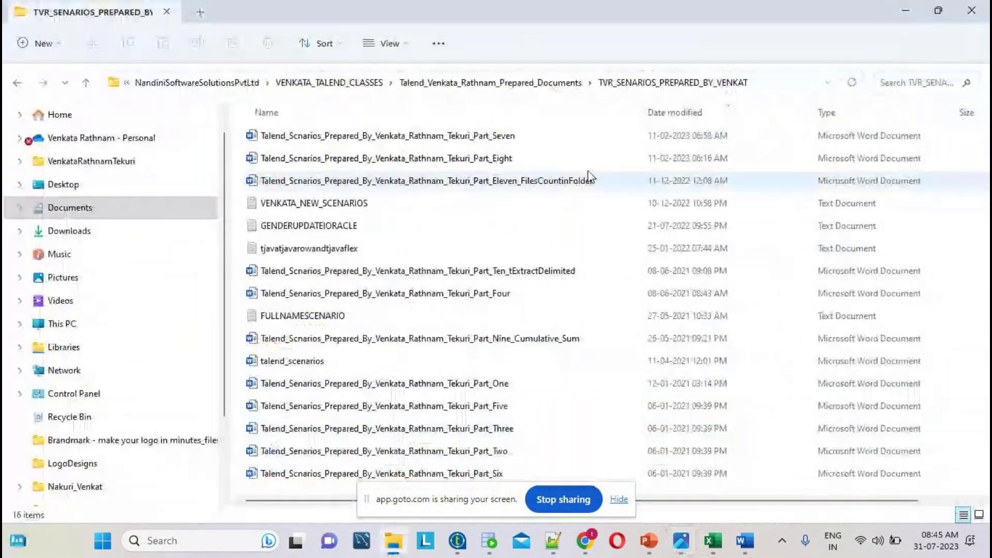
{"action": "left_click", "coordinate": [575, 88]}
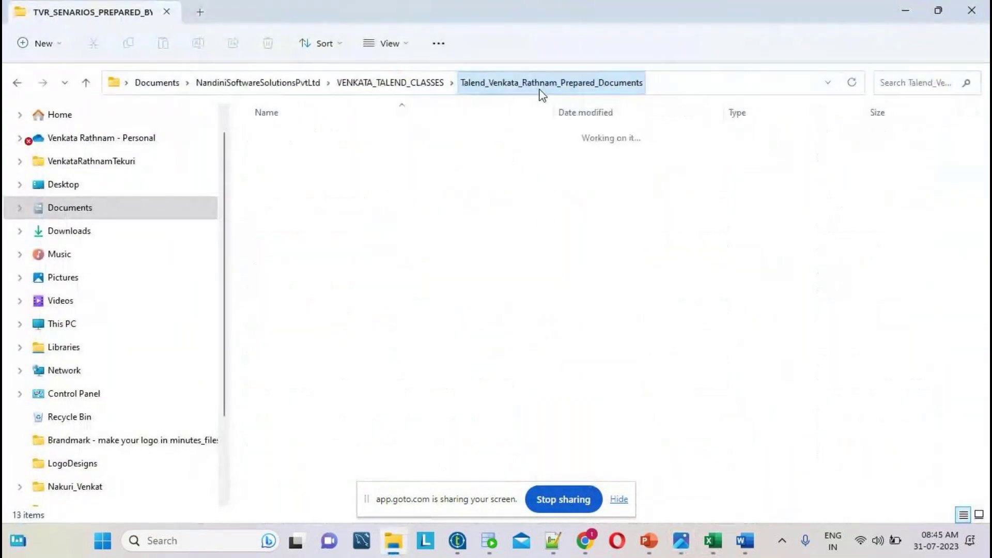
- Open the Talend interview questions text file with Edit with Notepad++
{"action": "double_click", "coordinate": [374, 338]}
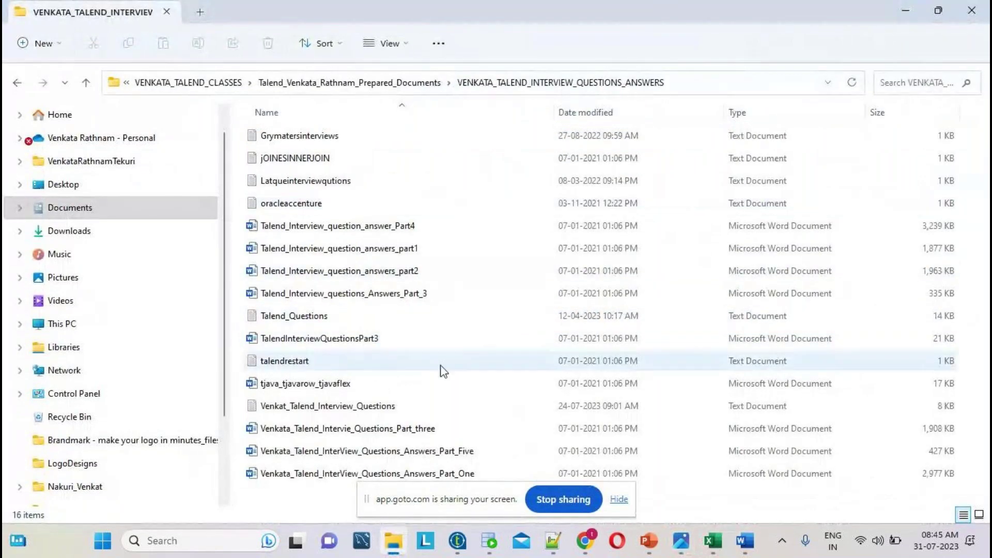
{"action": "right_click", "coordinate": [373, 412]}
{"action": "left_click", "coordinate": [441, 398]}
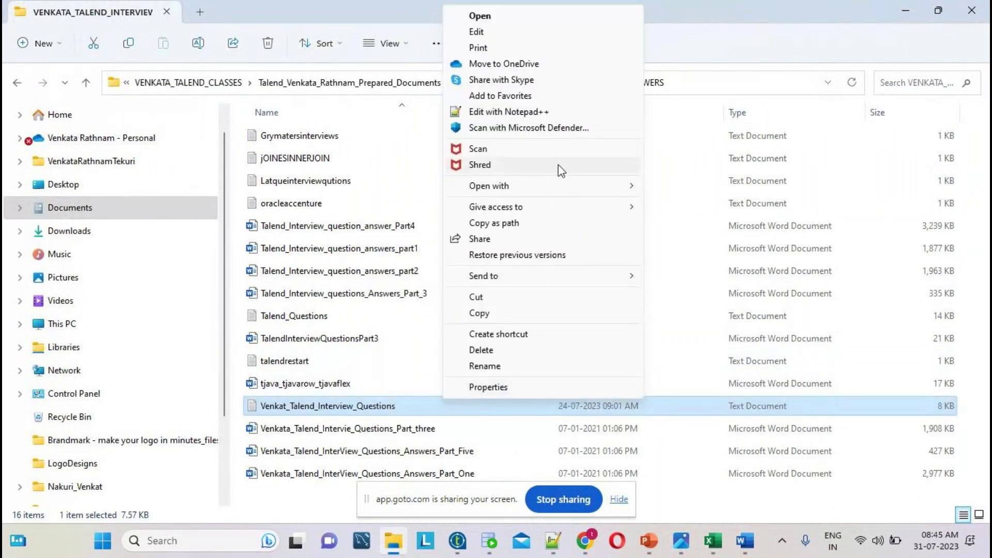
{"action": "left_click", "coordinate": [546, 112]}
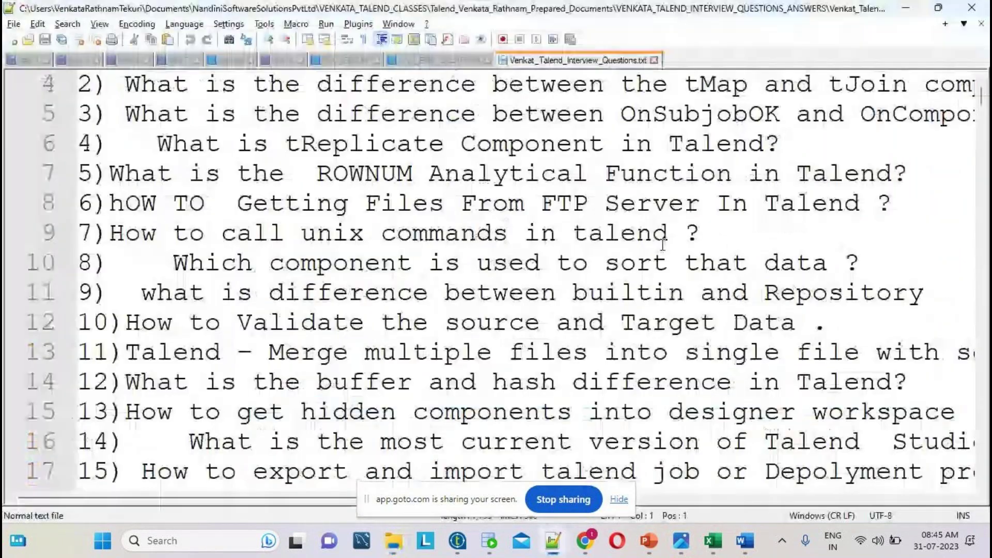
- Show the new 7 class notes tab in Notepad++, then go back to File Explorer
{"action": "scroll", "coordinate": [408, 258], "scroll_direction": "down", "scroll_amount": 7}
{"action": "left_click", "coordinate": [176, 60]}
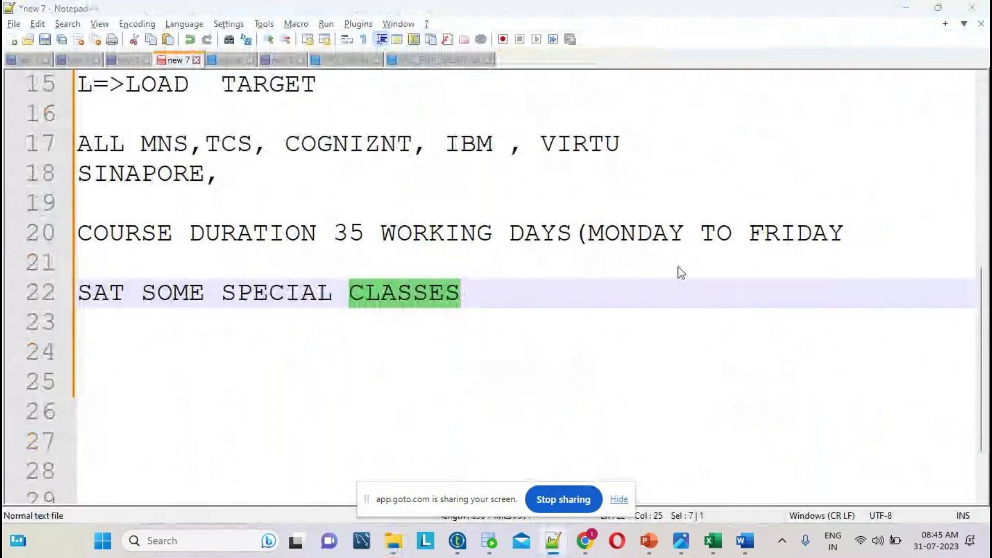
{"action": "key", "text": "alt+Tab"}
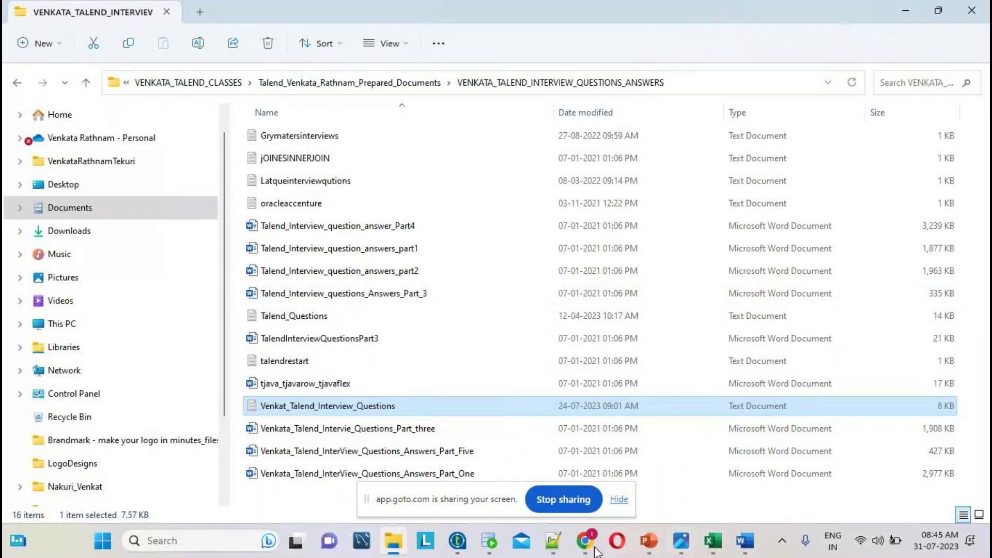
- Create a new Notepad++ tab with the lines FACE TO FACE and MY STUDENTS
{"action": "left_click", "coordinate": [559, 545]}
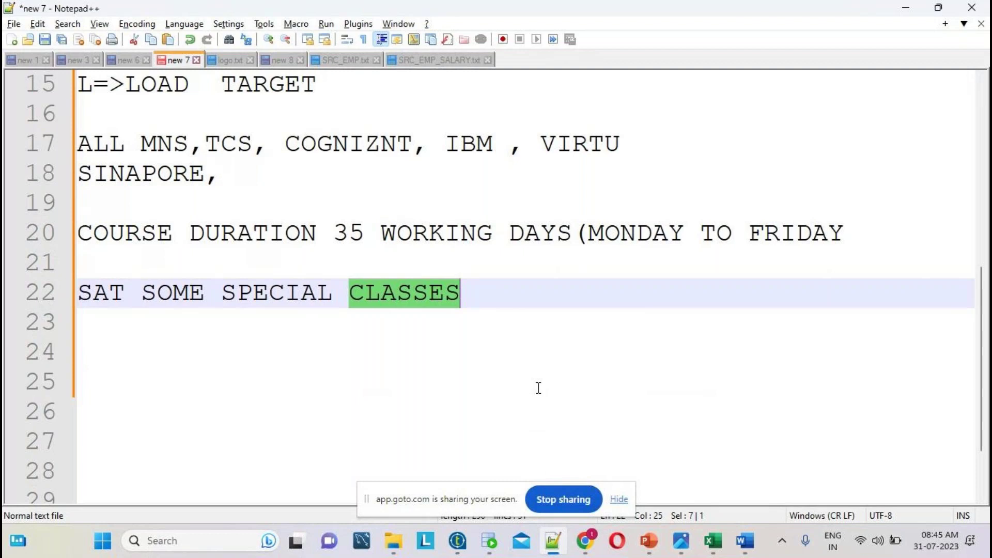
{"action": "key", "text": "ctrl+n"}
{"action": "type", "text": "FAC"}
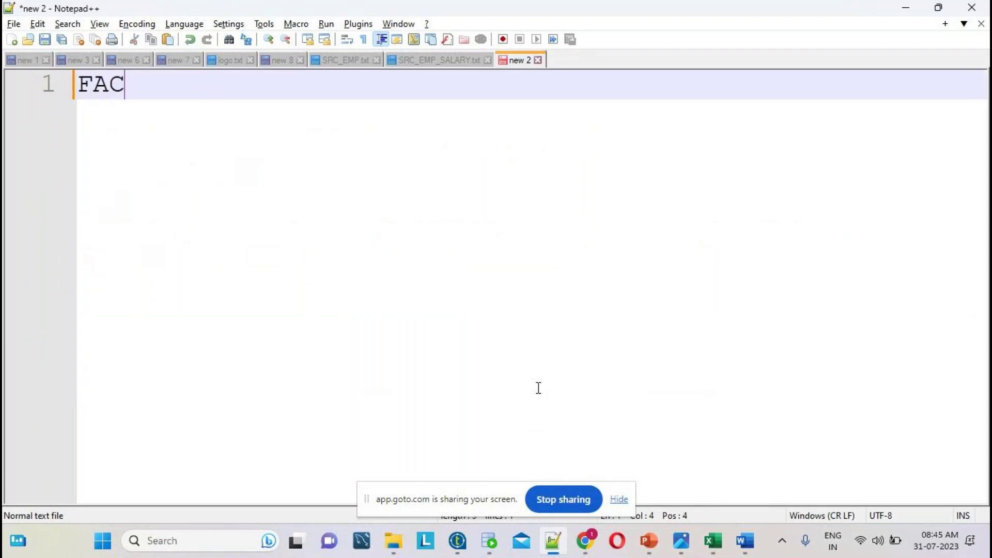
{"action": "type", "text": "E TO FACE"}
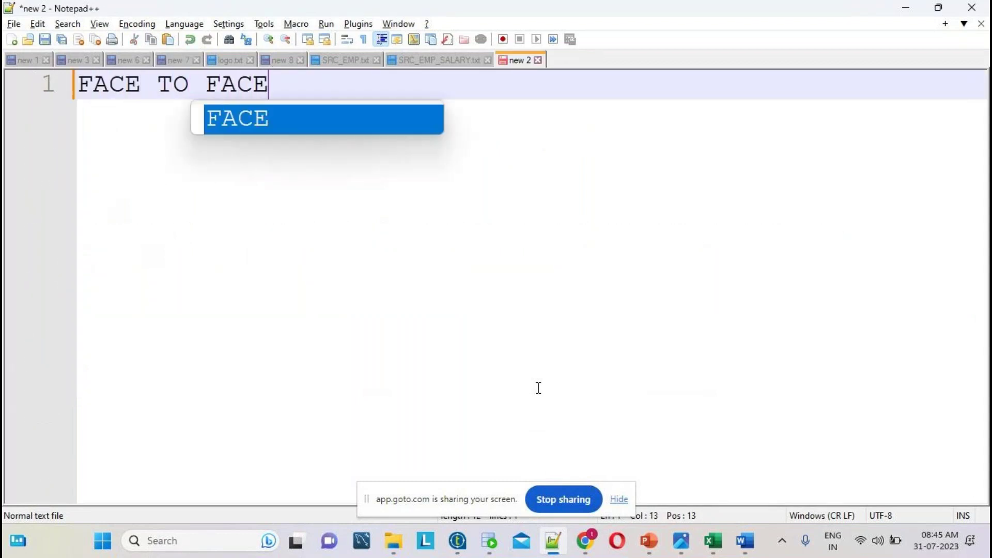
{"action": "key", "text": "Return"}
{"action": "key", "text": "Return"}
{"action": "type", "text": "MY"}
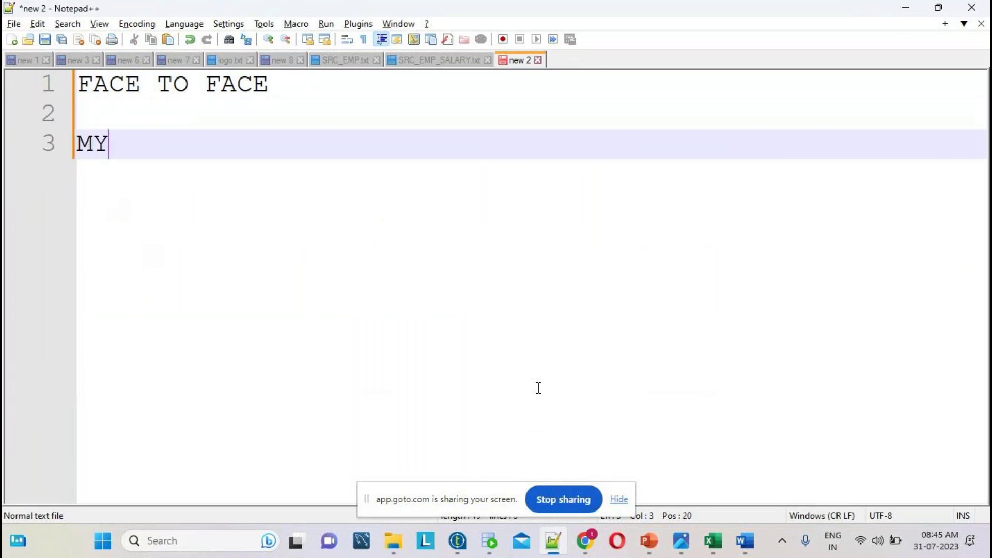
{"action": "type", "text": " STUDENTS"}
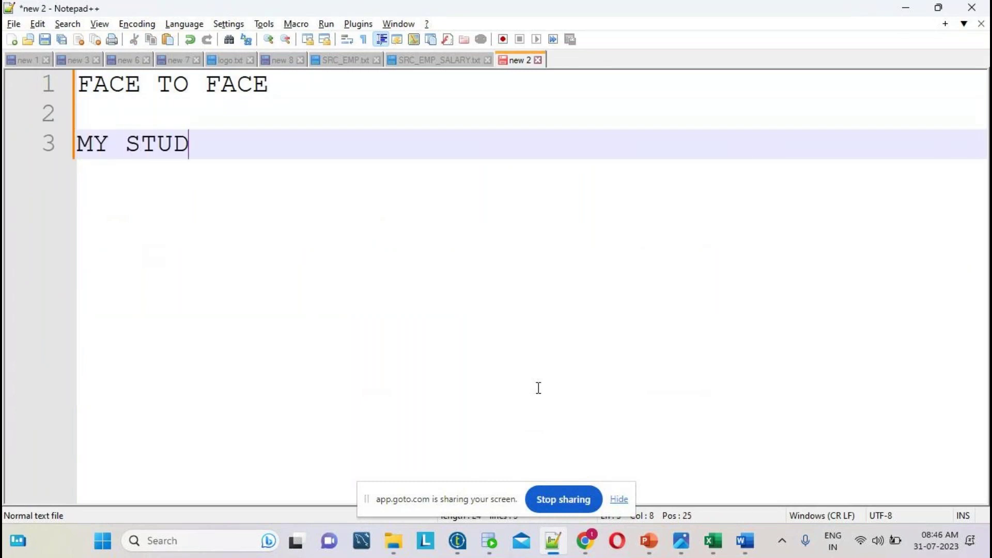
{"action": "key", "text": "Return"}
{"action": "key", "text": "Return"}
{"action": "key", "text": "Return"}
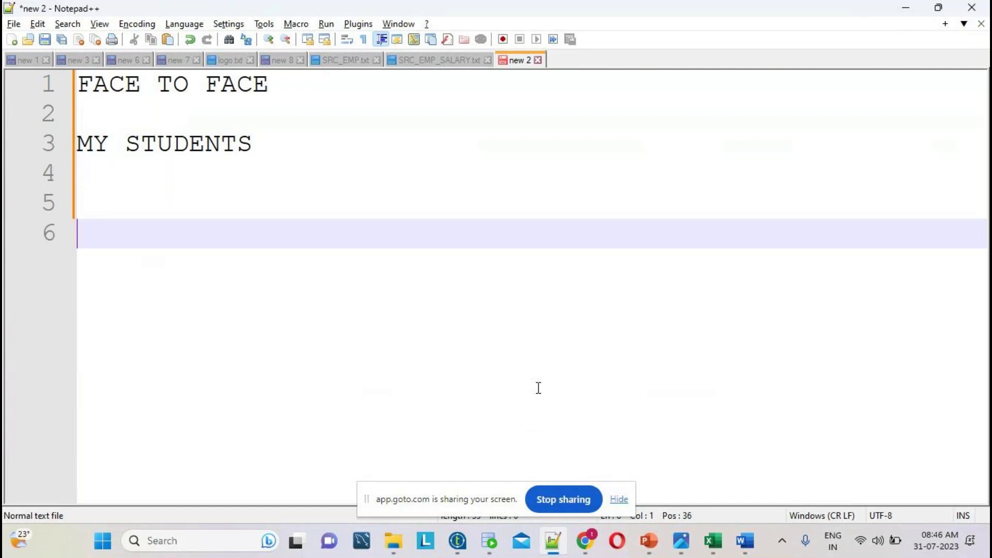
- Add the line WITHOUT ANY ONE SUPPORT YOU below MY STUDENTS
{"action": "double_click", "coordinate": [135, 90]}
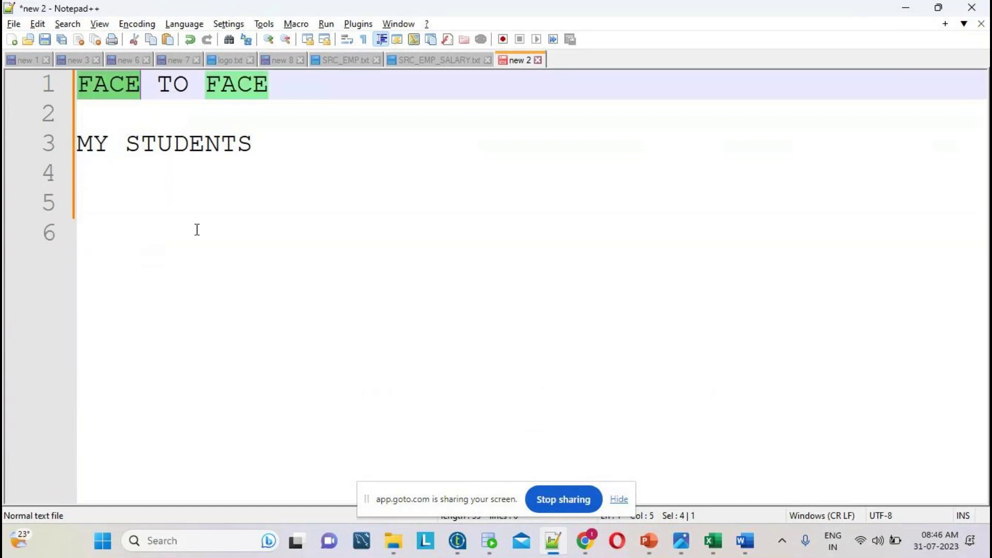
{"action": "left_click", "coordinate": [290, 148]}
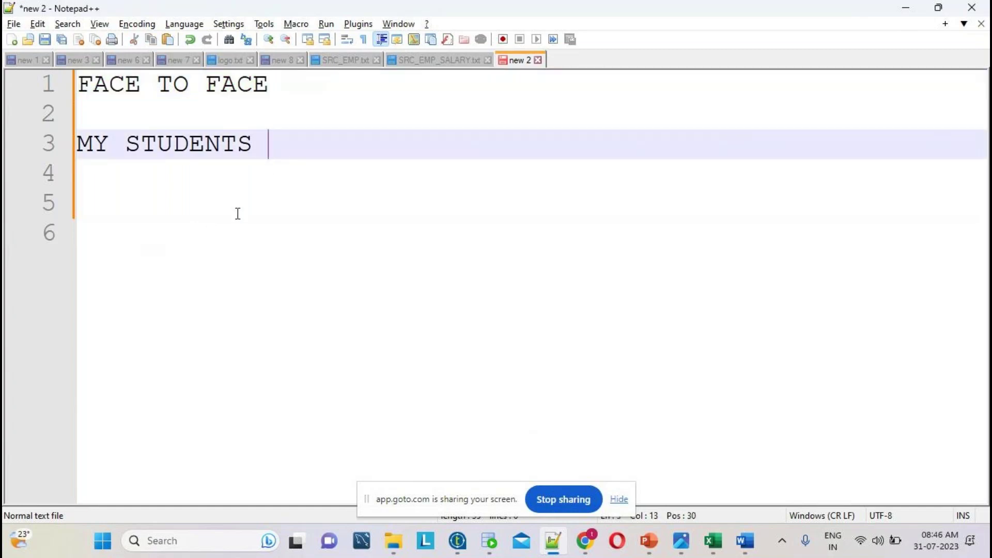
{"action": "key", "text": "Return"}
{"action": "type", "text": "WITHOUT ANY ONE SUPPORT YOU"}
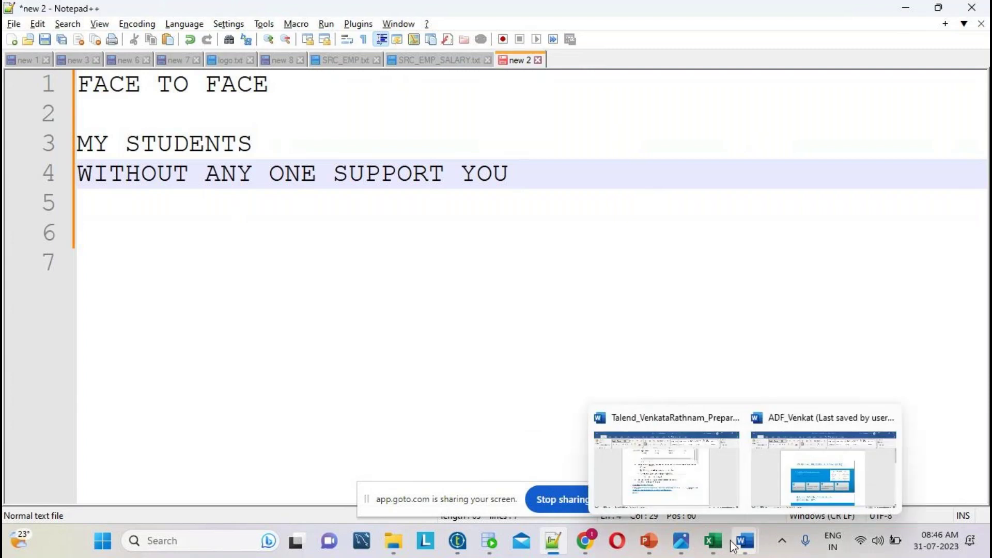
{"action": "left_click", "coordinate": [685, 465]}
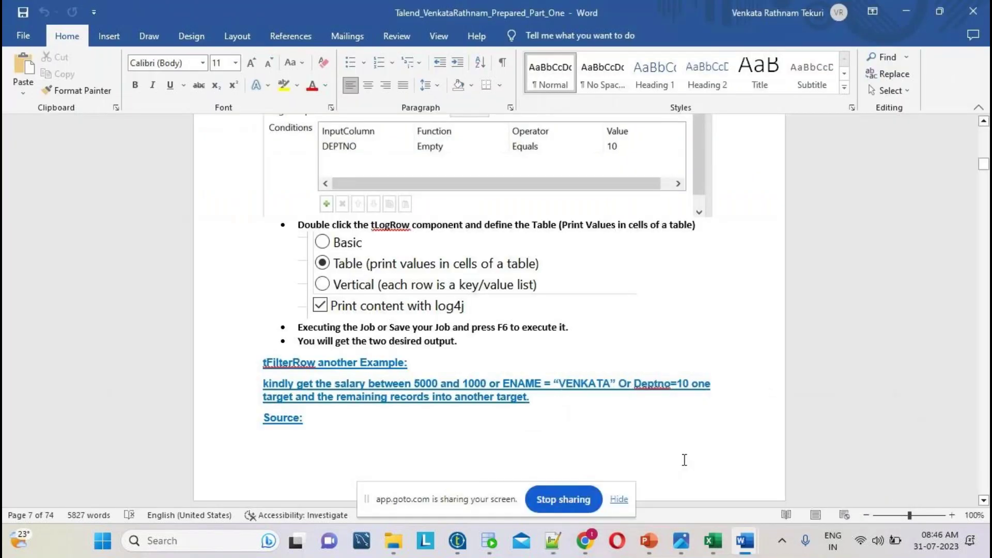
{"action": "left_click", "coordinate": [649, 542]}
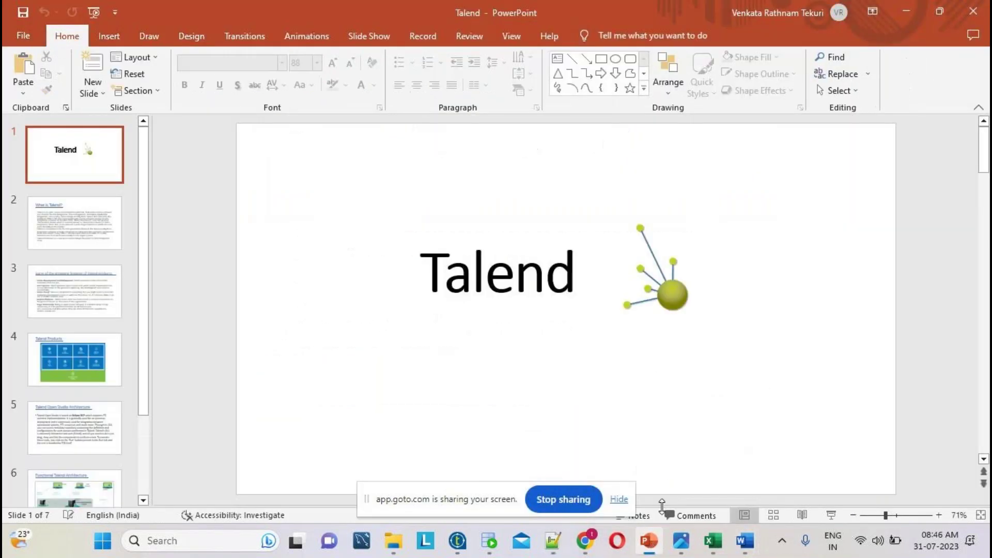
{"action": "scroll", "coordinate": [739, 287], "scroll_direction": "down", "scroll_amount": 5}
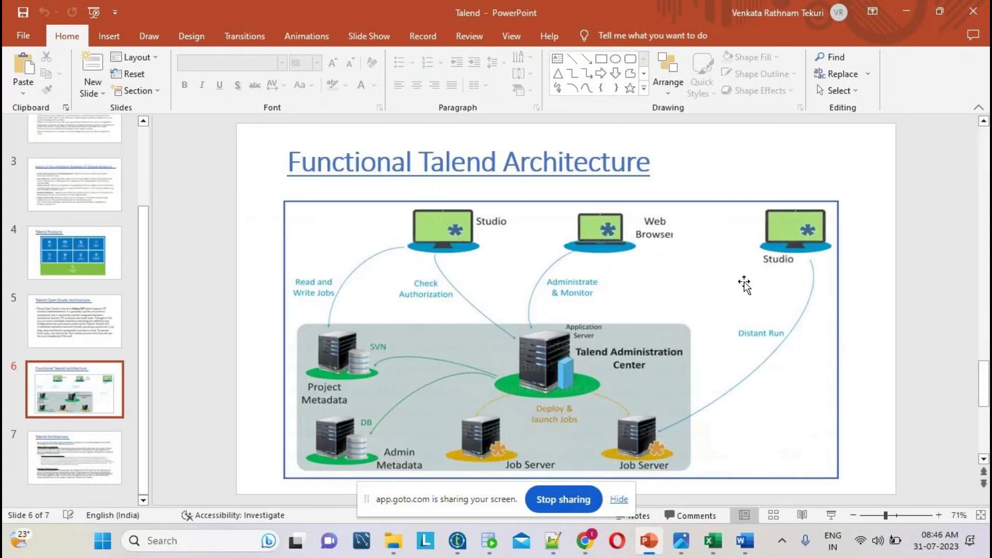
{"action": "key", "text": "alt+Tab"}
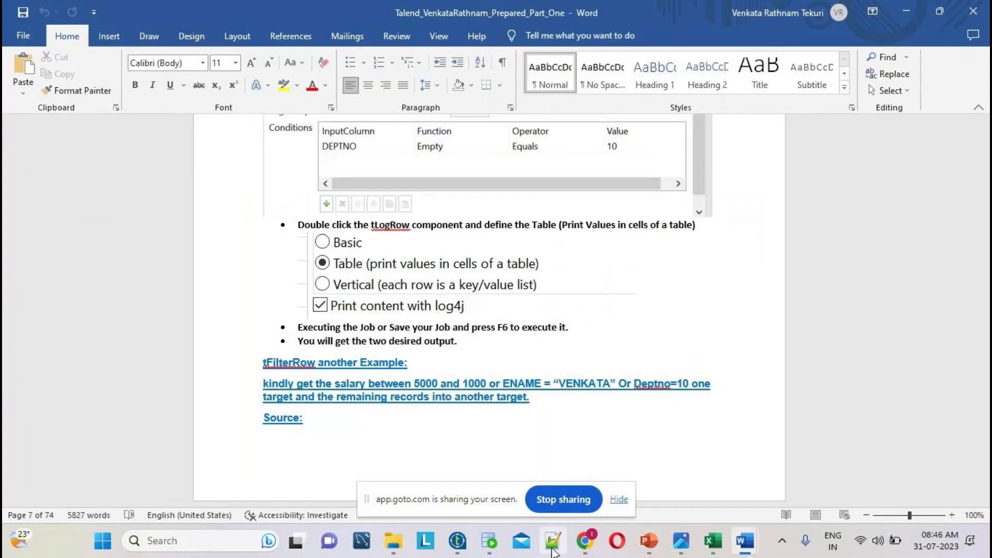
{"action": "left_click", "coordinate": [553, 541]}
{"action": "key", "text": "ctrl+a"}
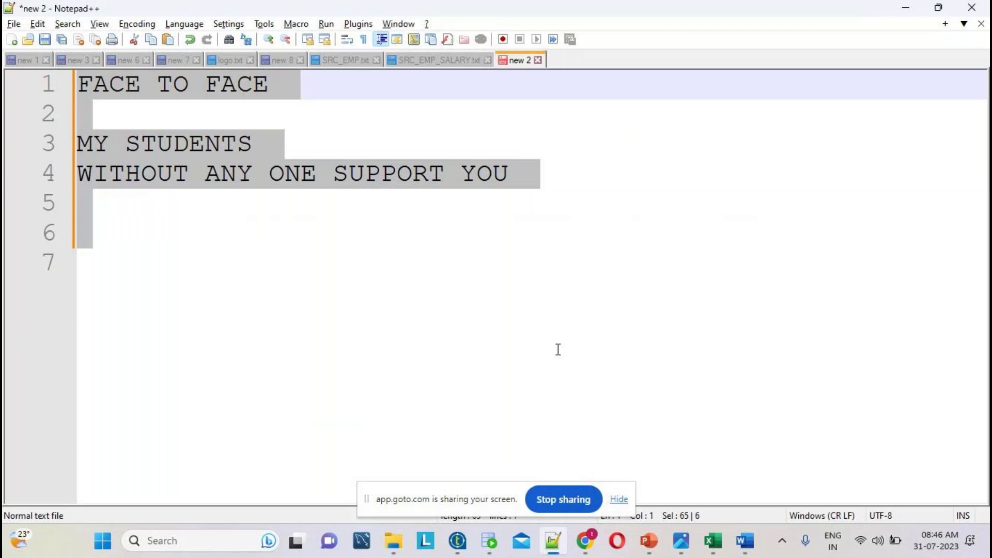
- Delete the selected FACE TO FACE notes and glance at the GoTo meeting window
{"action": "key", "text": "Delete"}
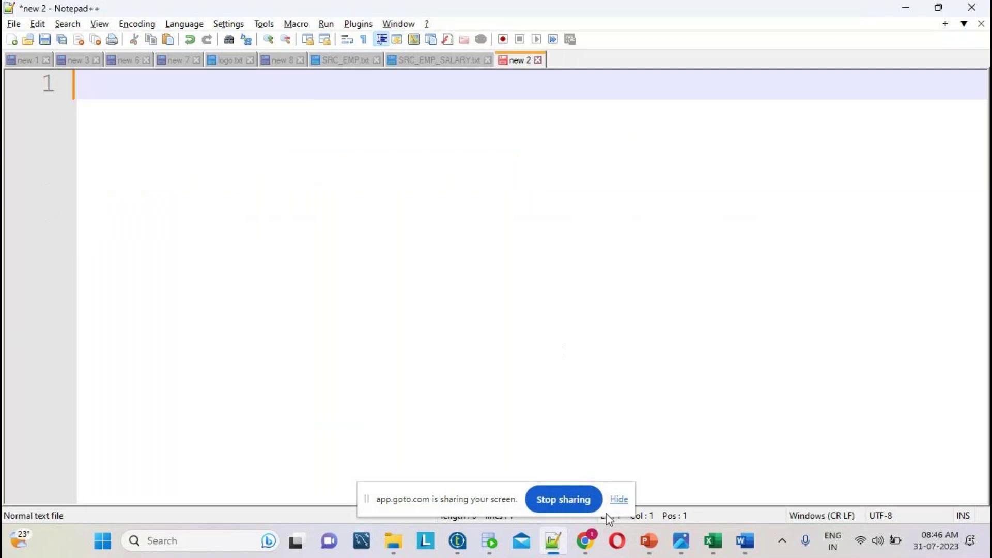
{"action": "mouse_move", "coordinate": [586, 541]}
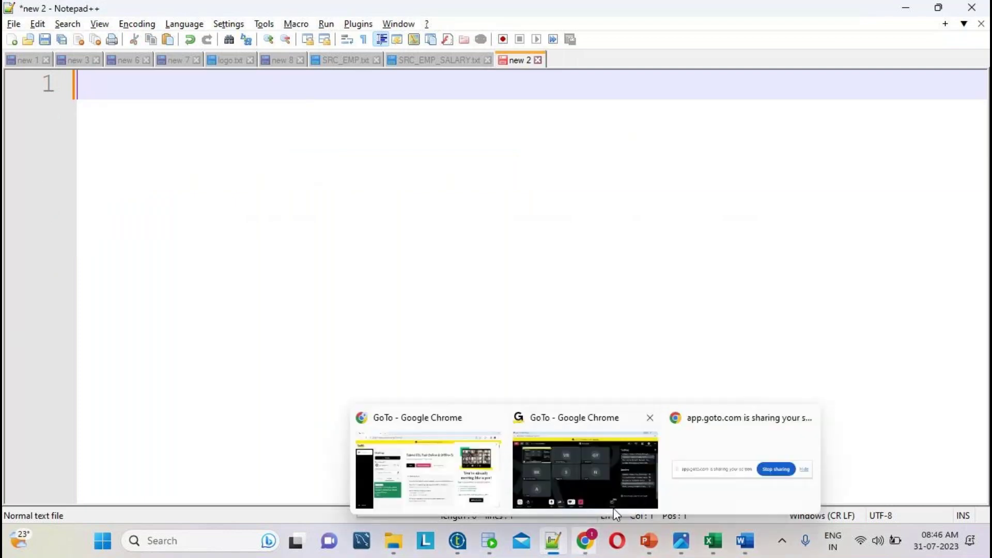
{"action": "left_click", "coordinate": [604, 464]}
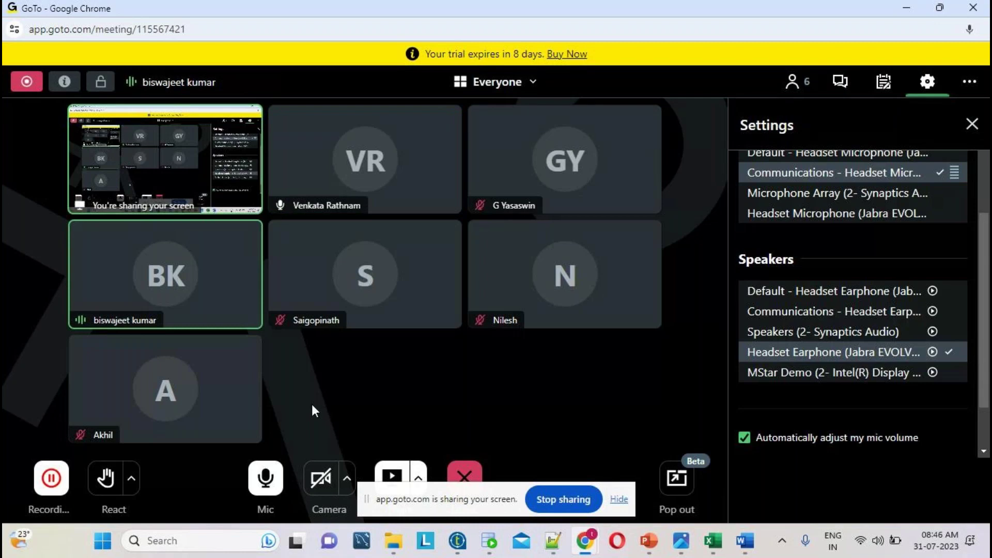
{"action": "left_click", "coordinate": [553, 540]}
- Type 'Appin' on line 1, fixing typos, and select it for replacement
{"action": "type", "text": "appin"}
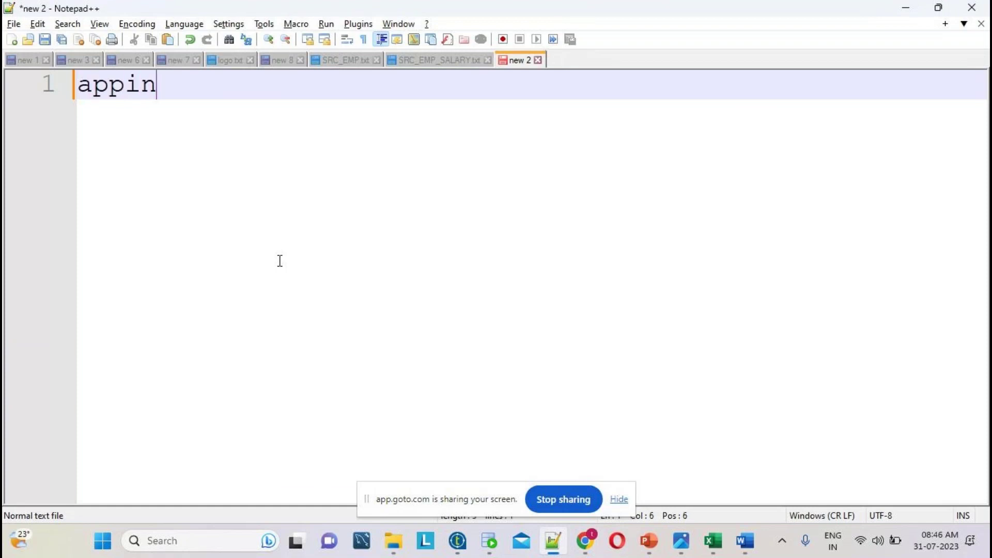
{"action": "key", "text": "shift+Home"}
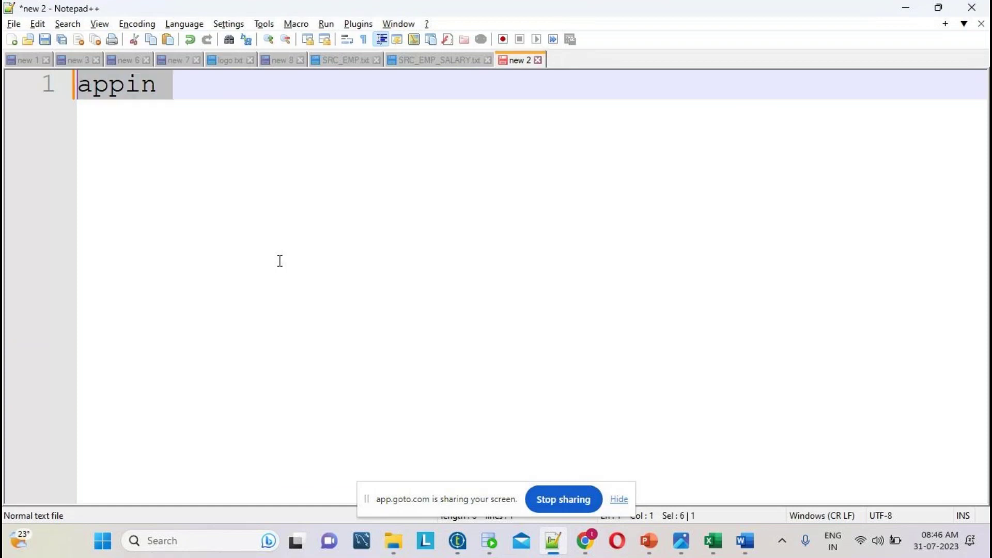
{"action": "type", "text": "ET"}
{"action": "key", "text": "BackSpace"}
{"action": "key", "text": "BackSpace"}
{"action": "type", "text": "Appi"}
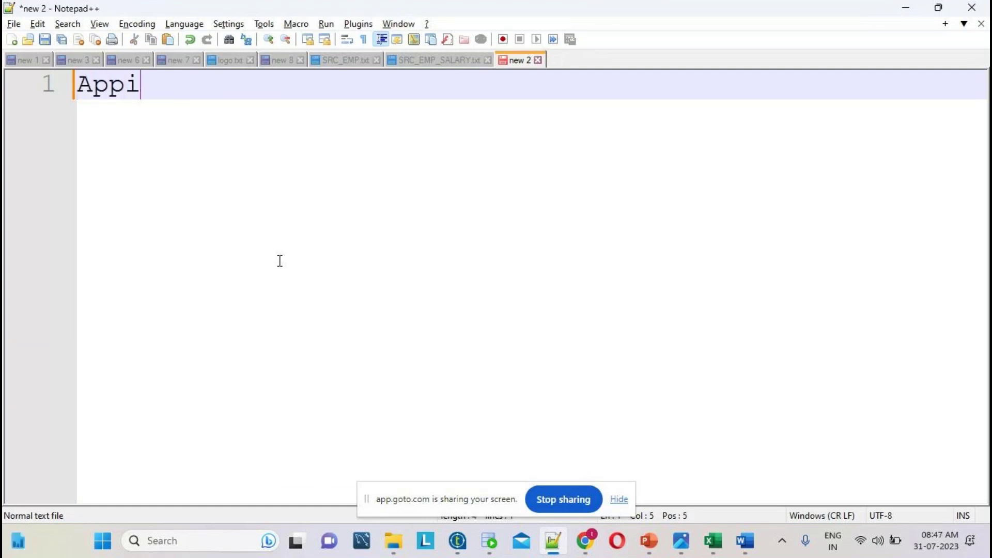
{"action": "type", "text": "n"}
{"action": "double_click", "coordinate": [126, 83]}
{"action": "left_click", "coordinate": [186, 86]}
{"action": "left_click_drag", "start_coordinate": [186, 86], "coordinate": [75, 85]}
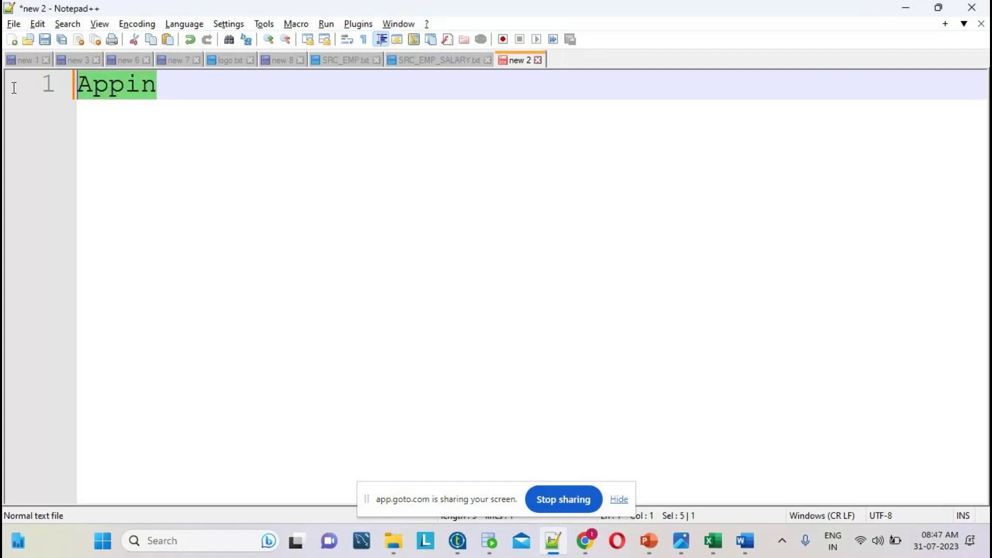
- Replace line 1 with an 'ETL Tools' heading and add item 1)Talend
{"action": "type", "text": "Tal"}
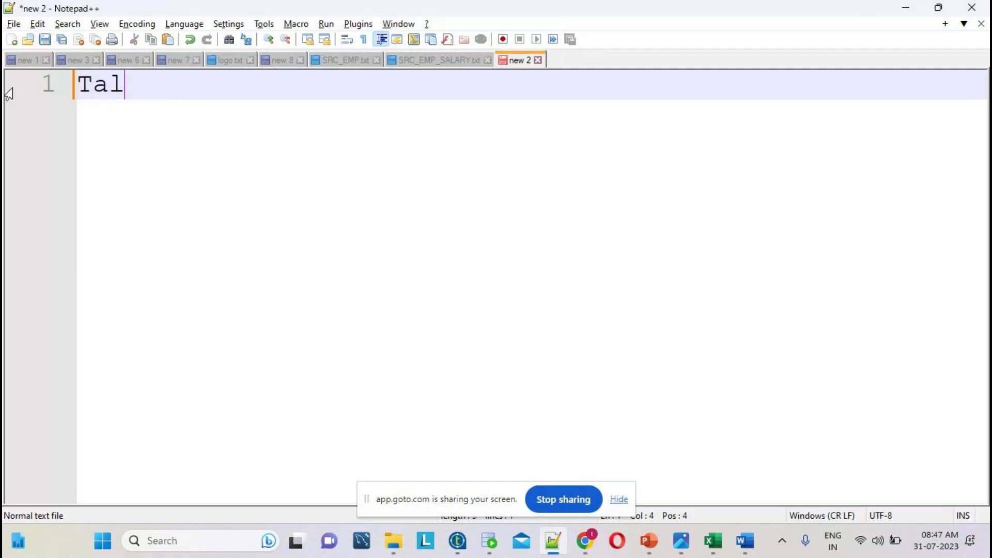
{"action": "key", "text": "BackSpace"}
{"action": "key", "text": "BackSpace"}
{"action": "key", "text": "BackSpace"}
{"action": "type", "text": "ETL Tools"}
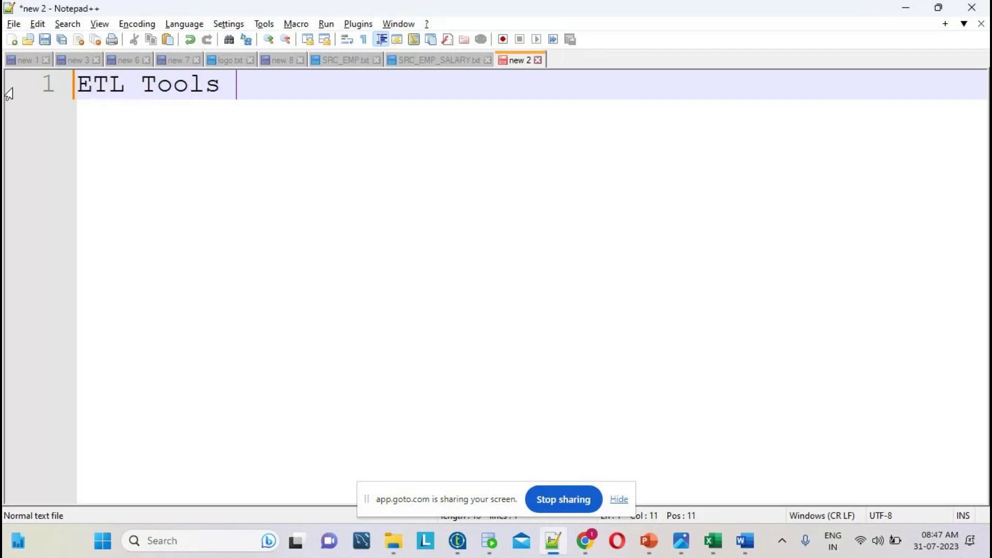
{"action": "key", "text": "Return"}
{"action": "key", "text": "Return"}
{"action": "type", "text": "1)"}
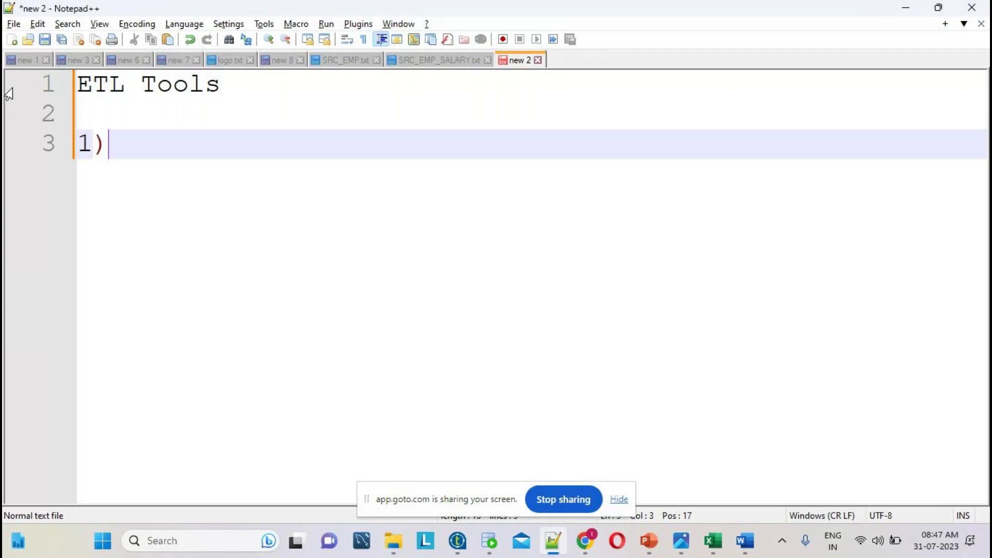
{"action": "type", "text": "Talend"}
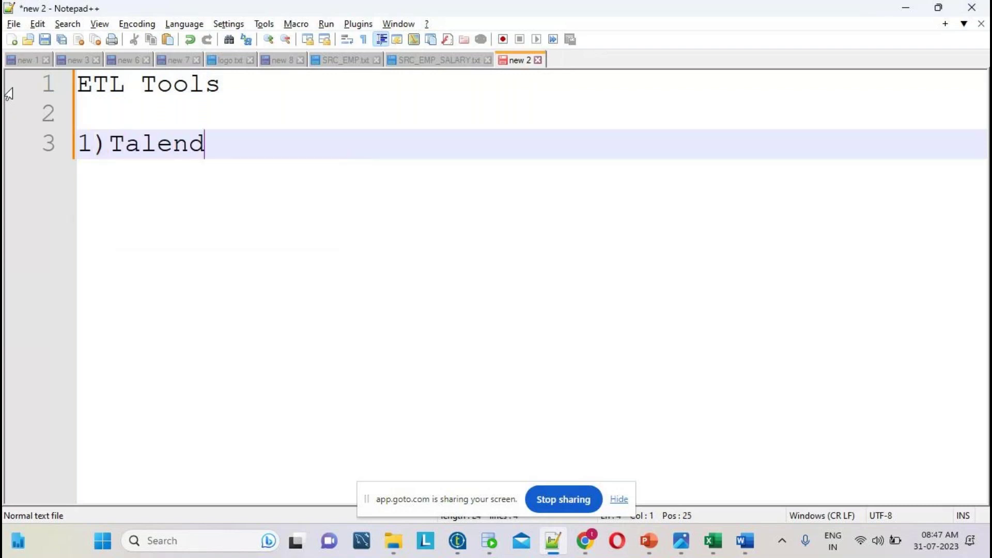
{"action": "key", "text": "Return"}
- Add items 2)azure datafactory, 3)ibm datastage and 3)informatica on separate lines
{"action": "type", "text": "2)"}
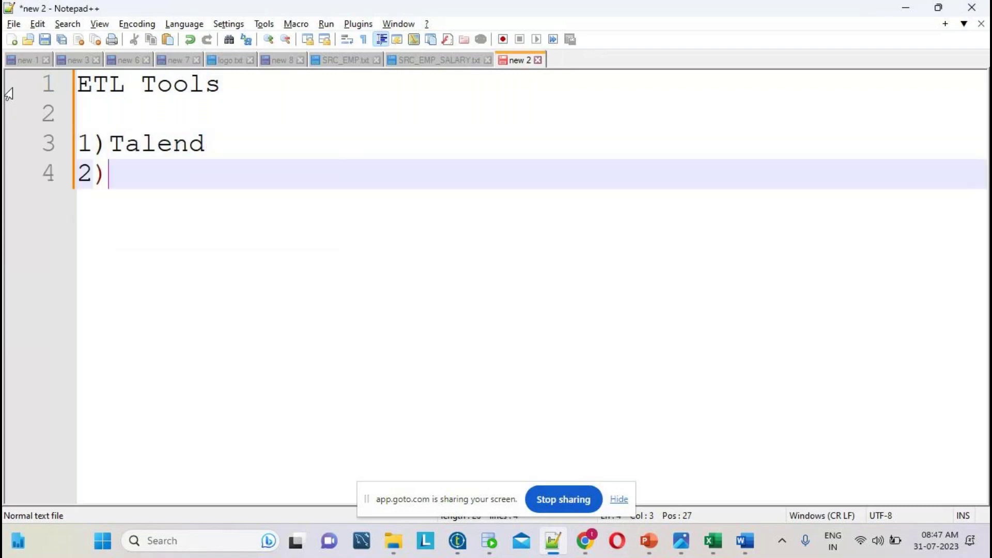
{"action": "type", "text": "azur"}
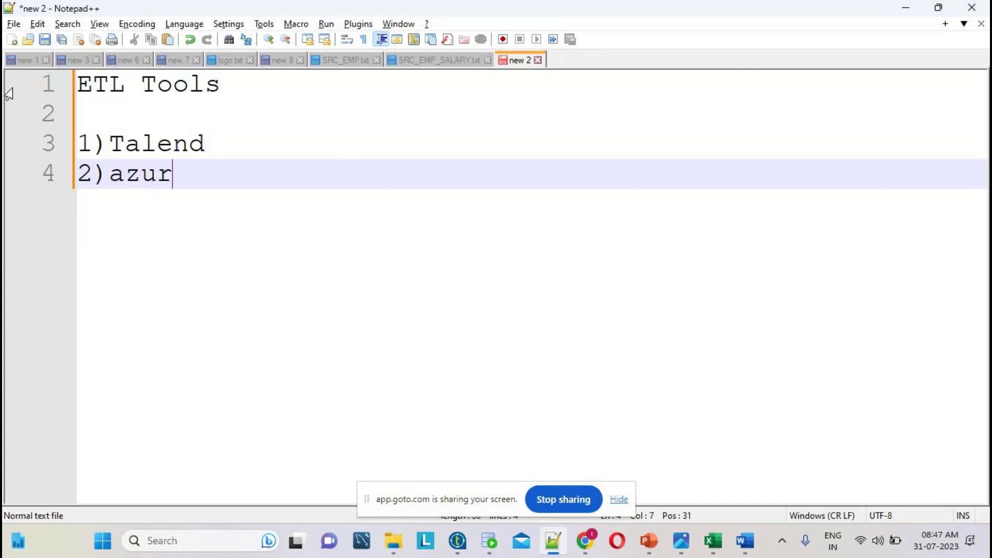
{"action": "type", "text": "e data"}
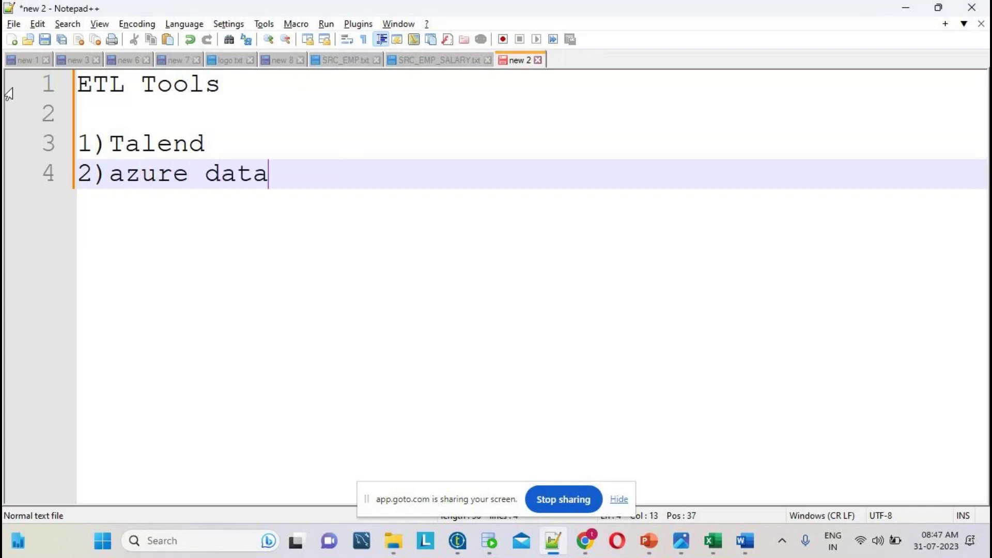
{"action": "type", "text": "factory"}
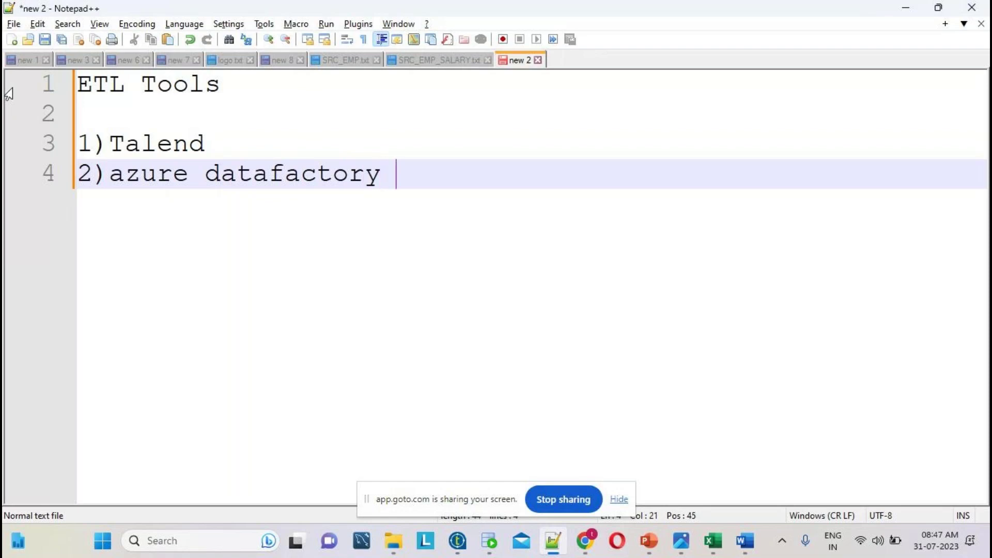
{"action": "key", "text": "Return"}
{"action": "type", "text": "3"}
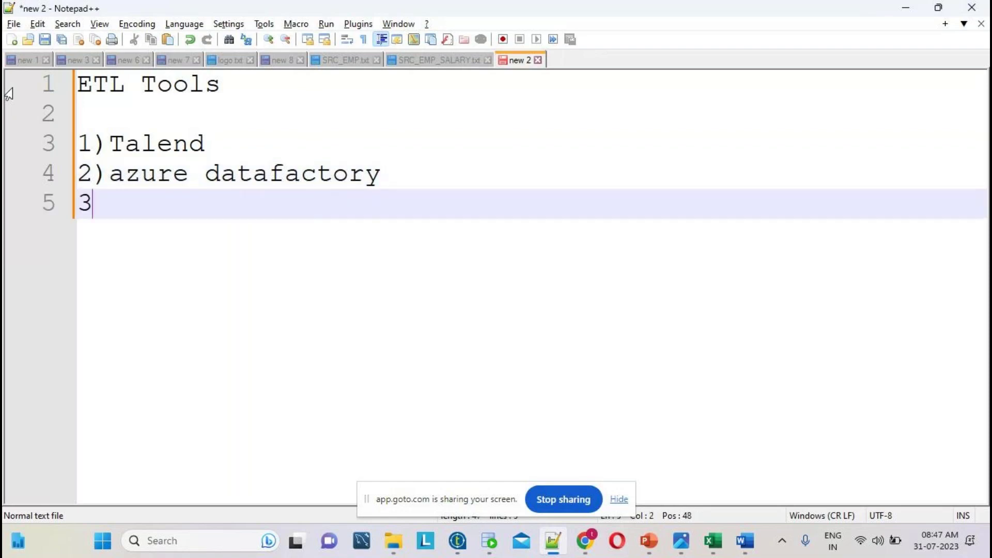
{"action": "type", "text": ")ibm da"}
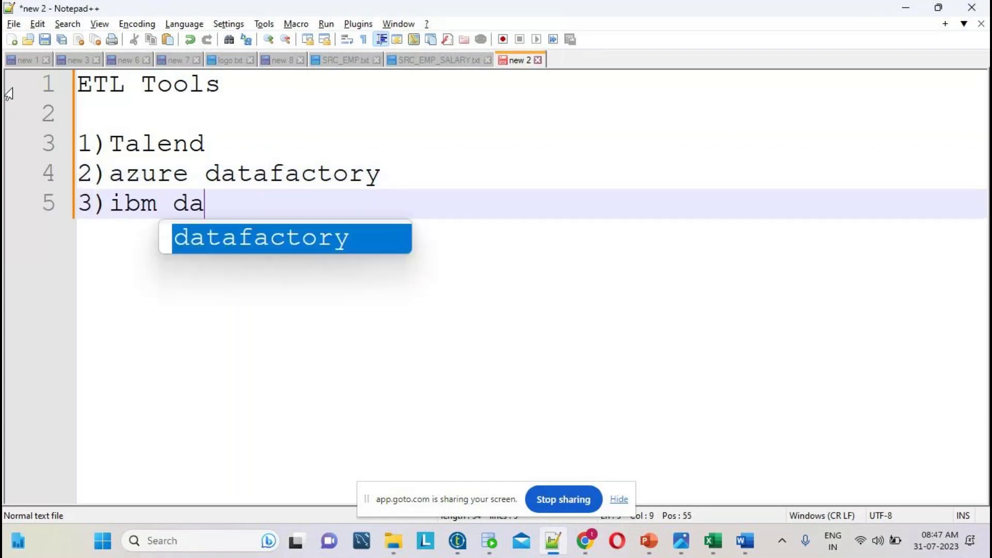
{"action": "type", "text": "tastage"}
{"action": "key", "text": "Return"}
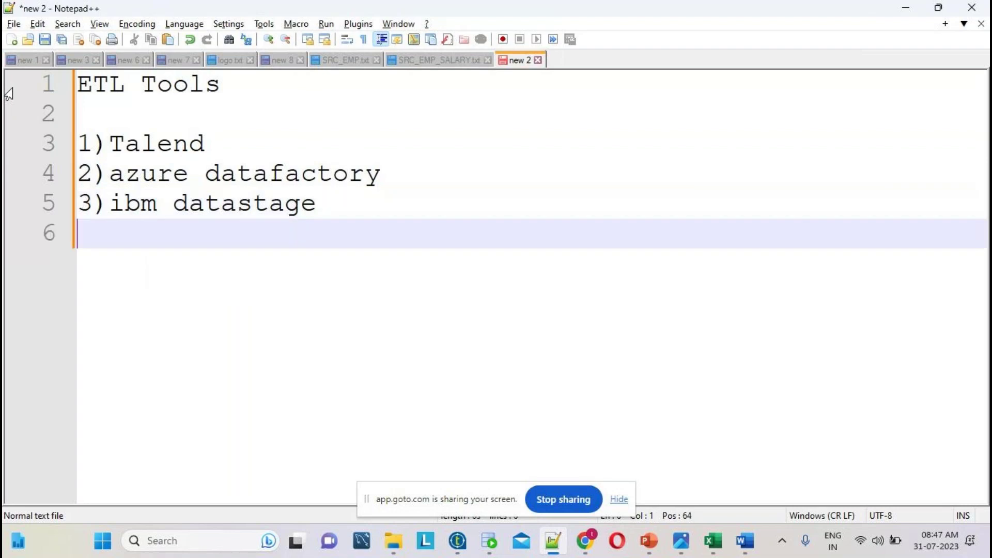
{"action": "type", "text": "3)in"}
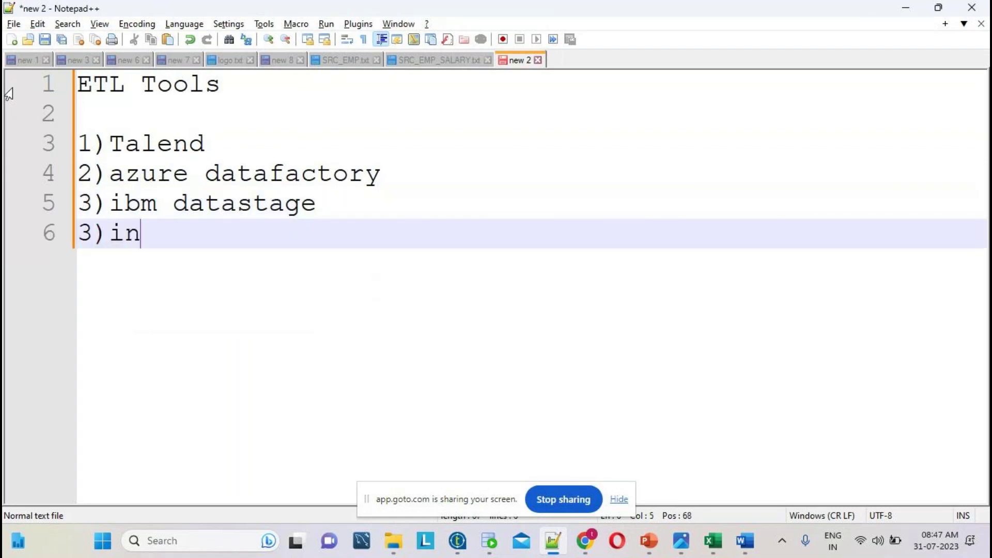
{"action": "type", "text": "formatica"}
{"action": "key", "text": "Return"}
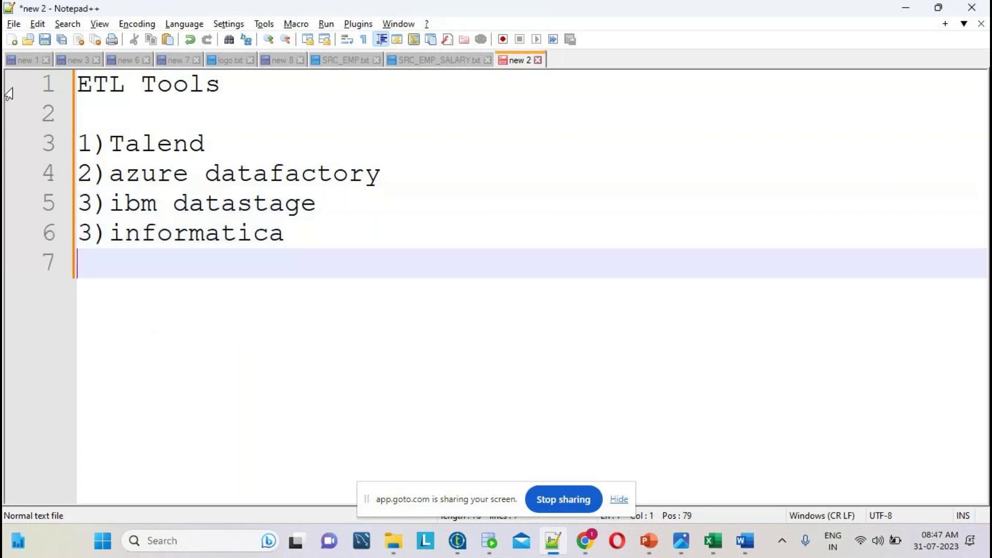
- Add 4)msbi (ssis) and start item 5), correcting typos
{"action": "type", "text": "4)msb"}
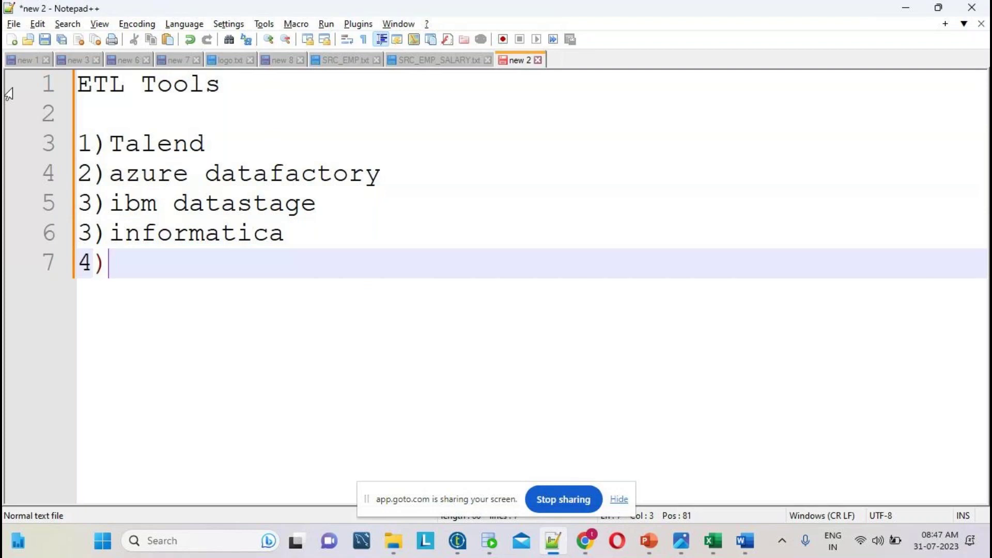
{"action": "key", "text": "BackSpace"}
{"action": "type", "text": "bi (ssis"}
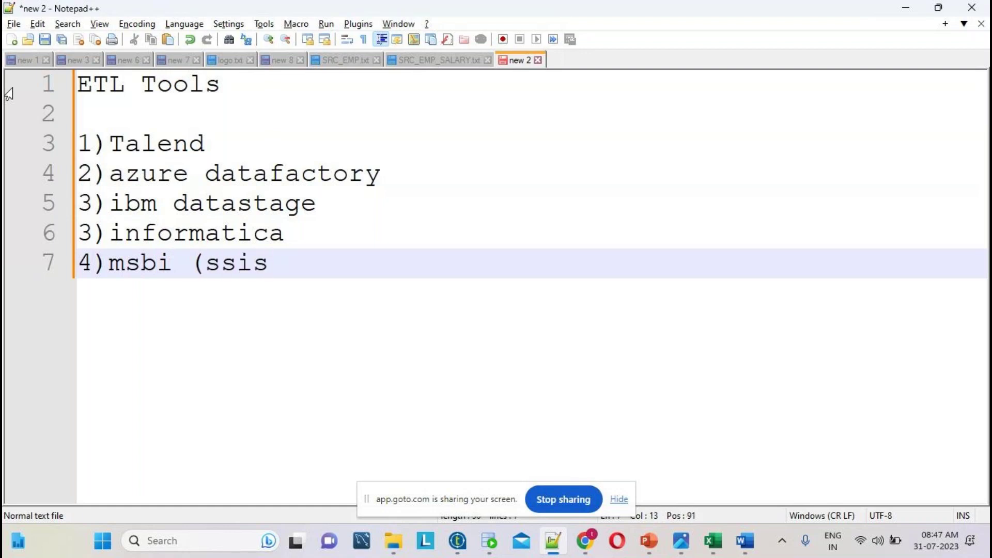
{"action": "type", "text": ")"}
{"action": "key", "text": "Return"}
{"action": "type", "text": "6\\"}
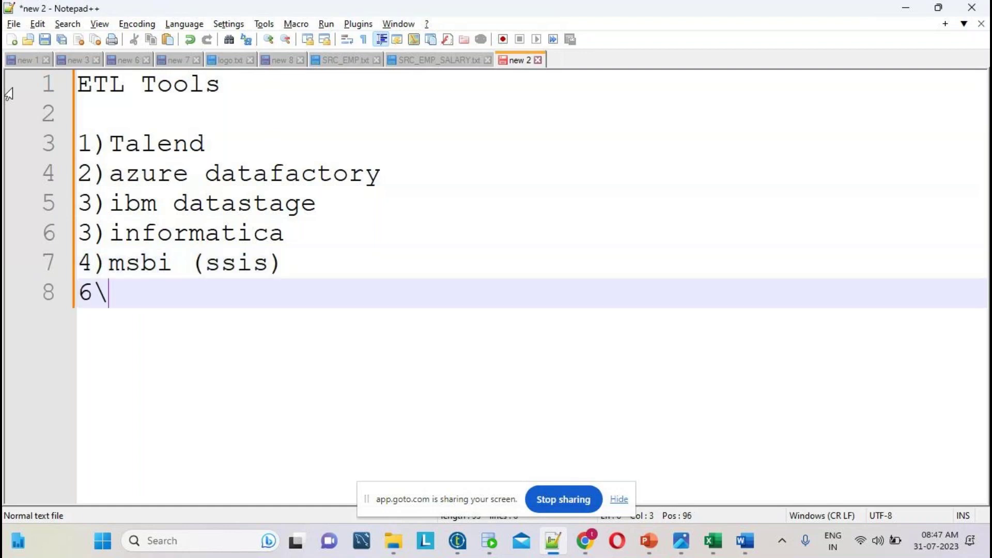
{"action": "key", "text": "BackSpace"}
{"action": "type", "text": "5"}
{"action": "key", "text": "BackSpace"}
{"action": "key", "text": "BackSpace"}
{"action": "type", "text": "5)"}
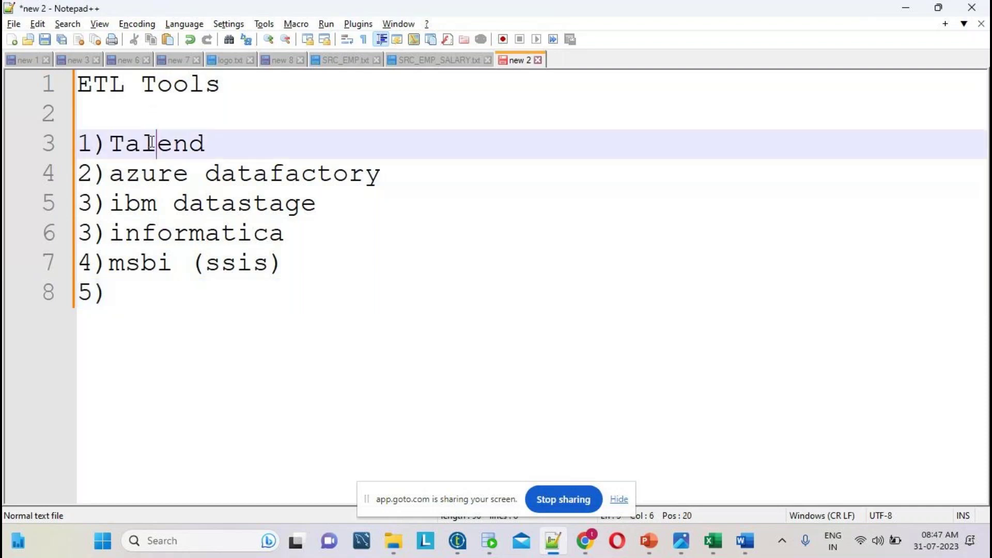
- Highlight the Talend, azure and ibm datastage entries while explaining, then bring up the GoTo meeting
{"action": "double_click", "coordinate": [151, 143]}
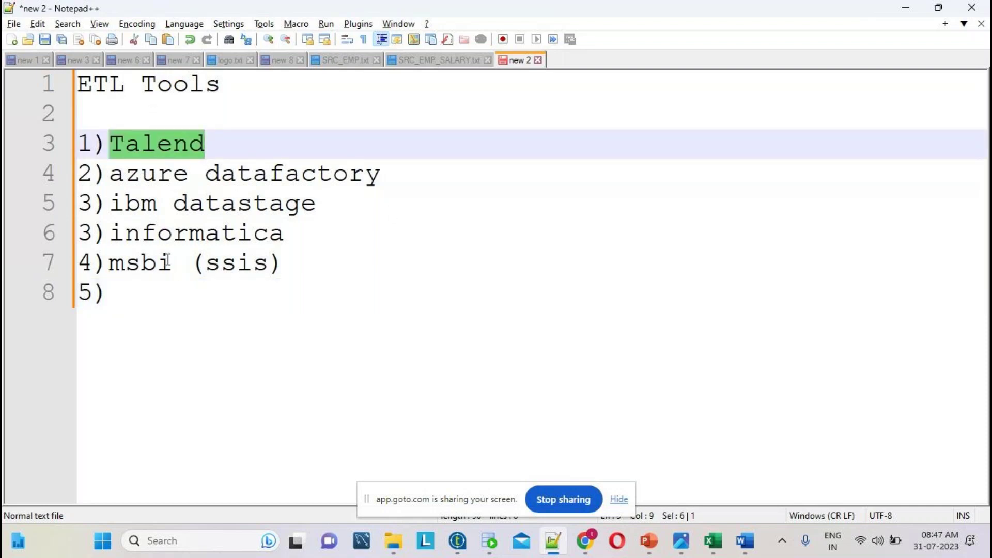
{"action": "left_click", "coordinate": [153, 175]}
{"action": "double_click", "coordinate": [153, 174]}
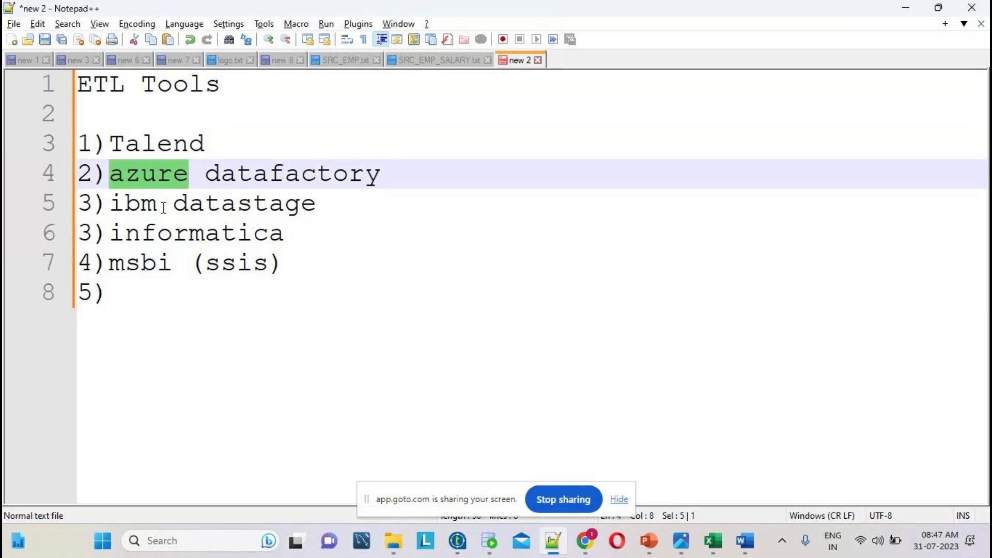
{"action": "left_click_drag", "start_coordinate": [319, 203], "coordinate": [83, 176]}
{"action": "left_click", "coordinate": [163, 138]}
{"action": "double_click", "coordinate": [163, 138]}
{"action": "left_click_drag", "start_coordinate": [343, 219], "coordinate": [31, 151]}
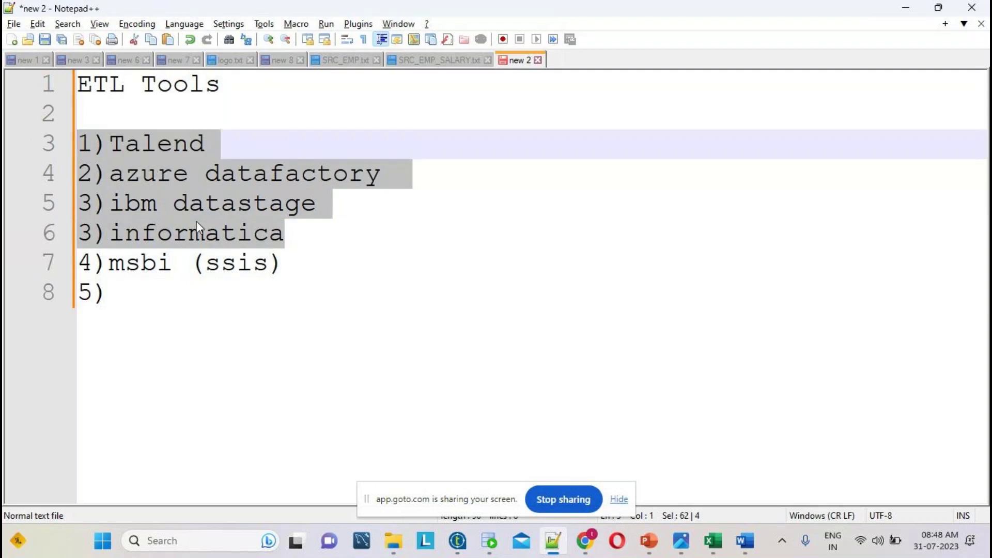
{"action": "left_click", "coordinate": [228, 138]}
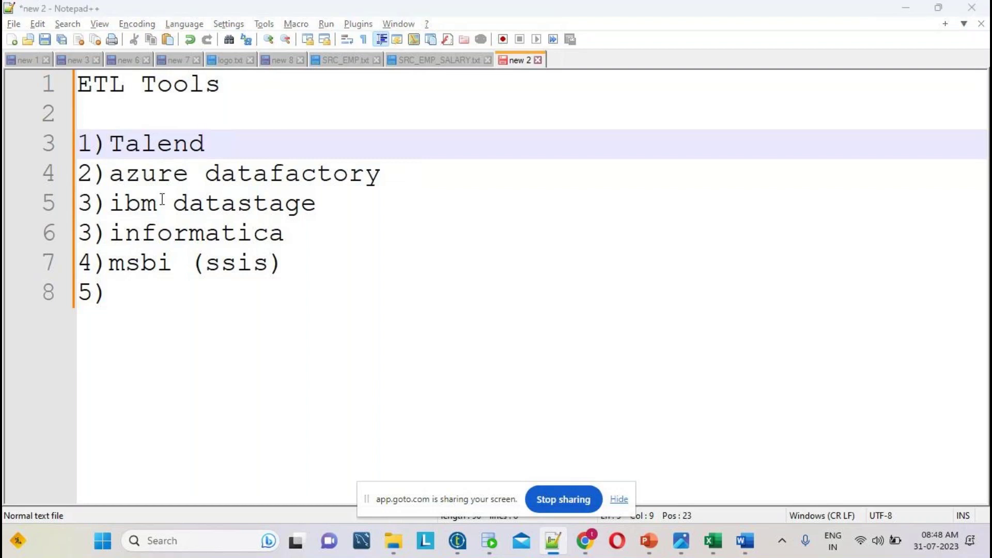
{"action": "key", "text": "alt+Tab"}
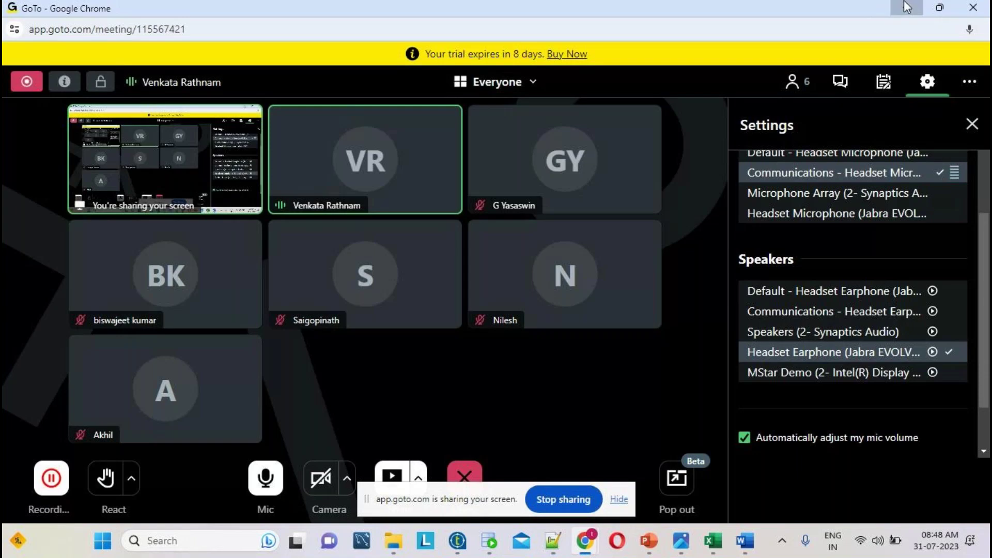
- Delete the entire ETL Tools list from the new 2 tab and hide the meeting window
{"action": "left_click", "coordinate": [907, 6]}
{"action": "left_click_drag", "start_coordinate": [159, 343], "coordinate": [27, 97]}
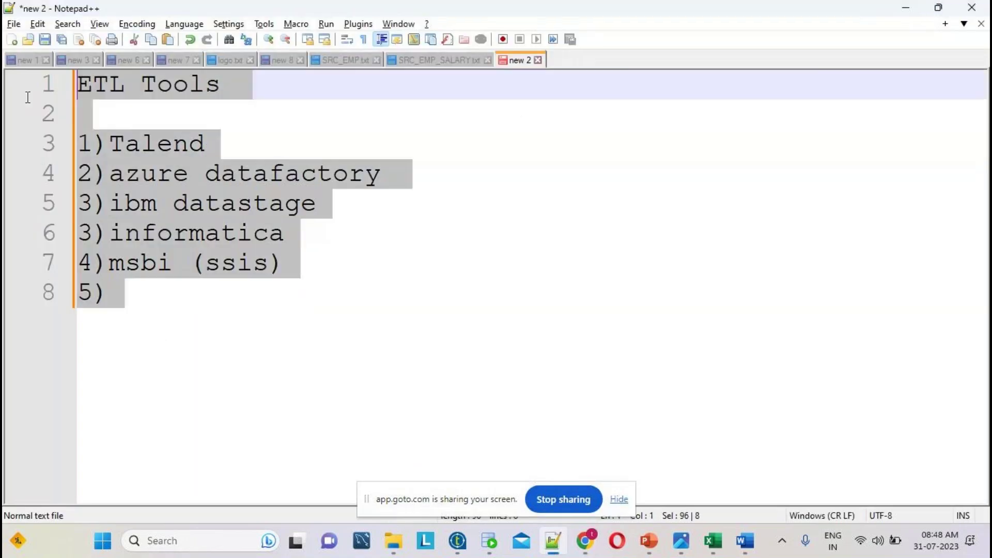
{"action": "key", "text": "Delete"}
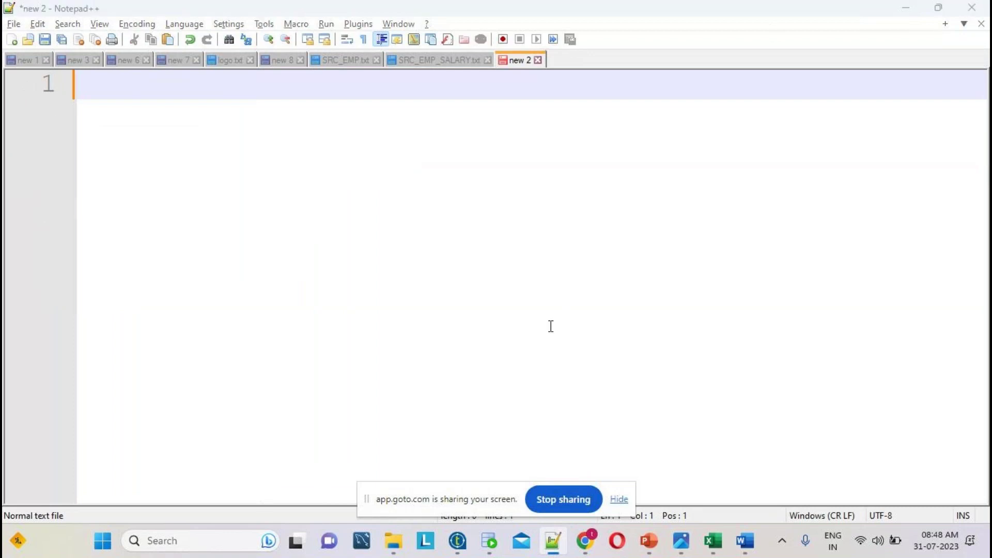
{"action": "key", "text": "alt+Tab"}
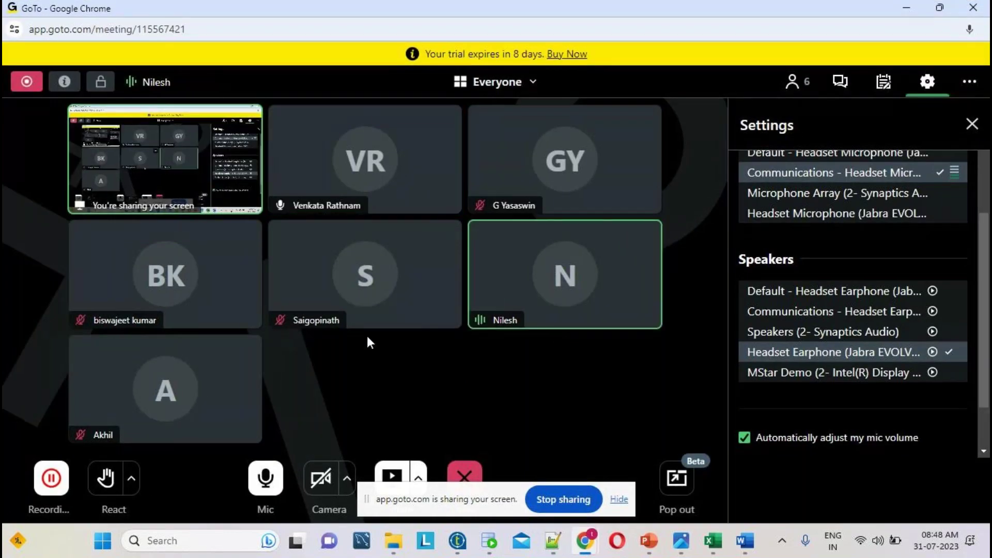
{"action": "left_click", "coordinate": [907, 9]}
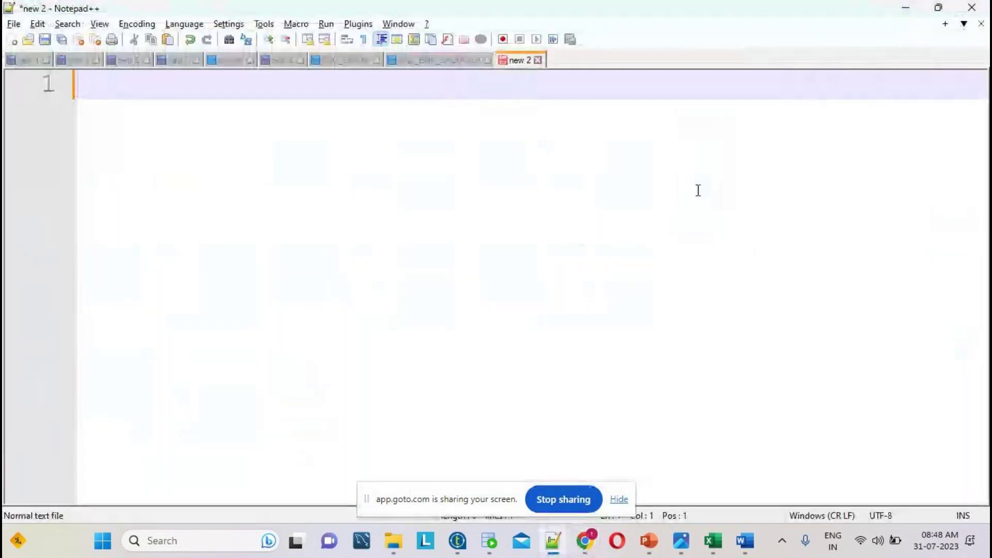
- Type Snowflake, files and rdms database on separate lines
{"action": "type", "text": "Snowflake"}
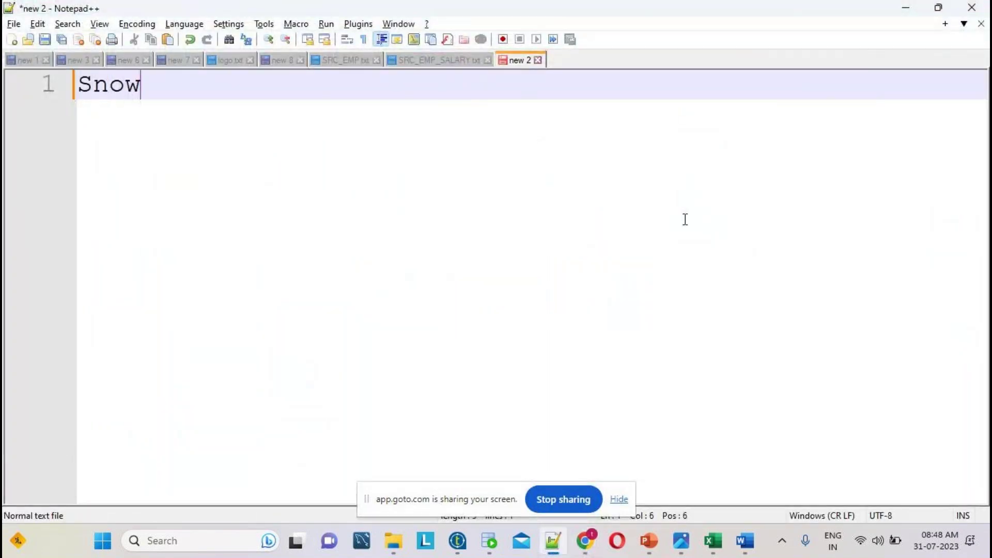
{"action": "key", "text": "Return"}
{"action": "key", "text": "Return"}
{"action": "key", "text": "Return"}
{"action": "key", "text": "Return"}
{"action": "key", "text": "Return"}
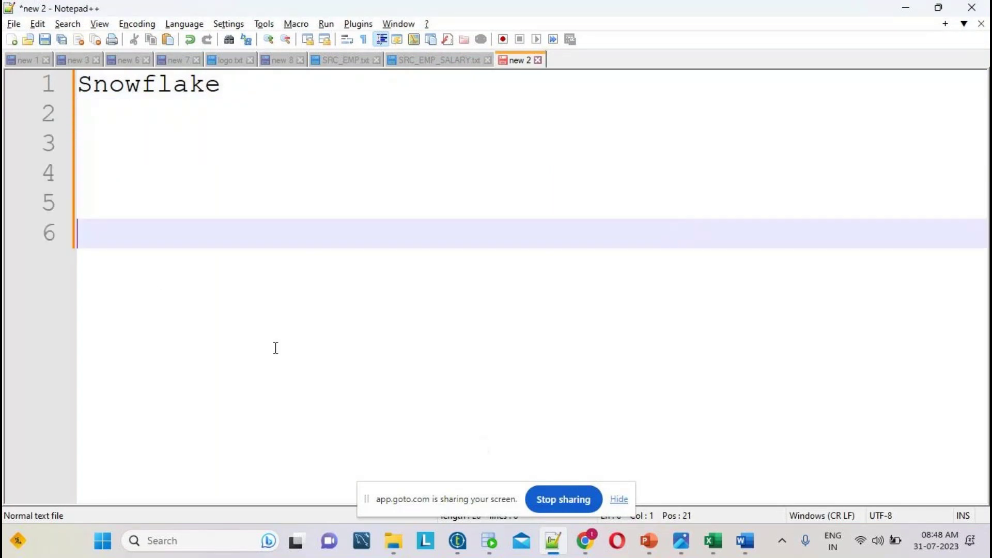
{"action": "left_click_drag", "start_coordinate": [117, 185], "coordinate": [207, 196]}
{"action": "type", "text": "files"}
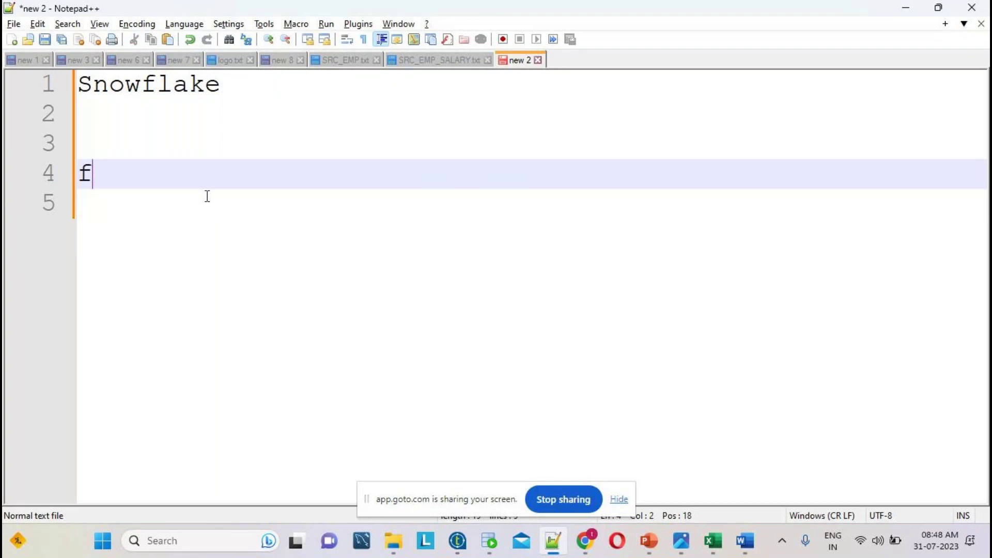
{"action": "key", "text": "Return"}
{"action": "key", "text": "Return"}
{"action": "key", "text": "Return"}
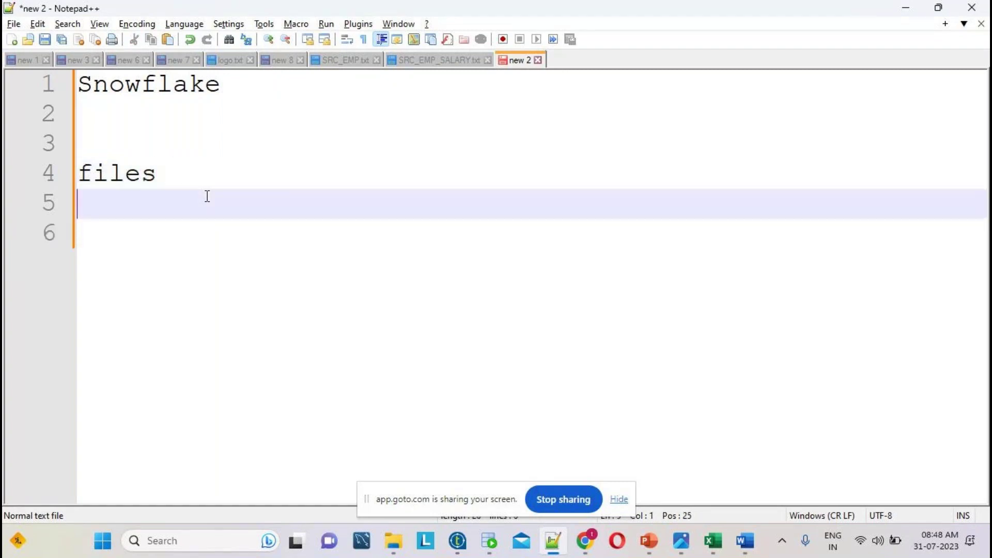
{"action": "type", "text": "rdms"}
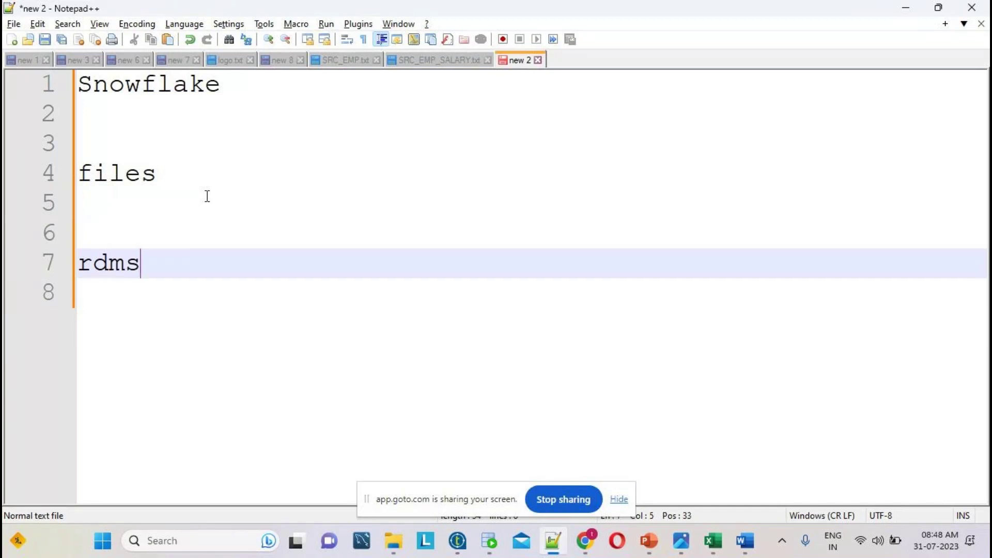
{"action": "type", "text": " database"}
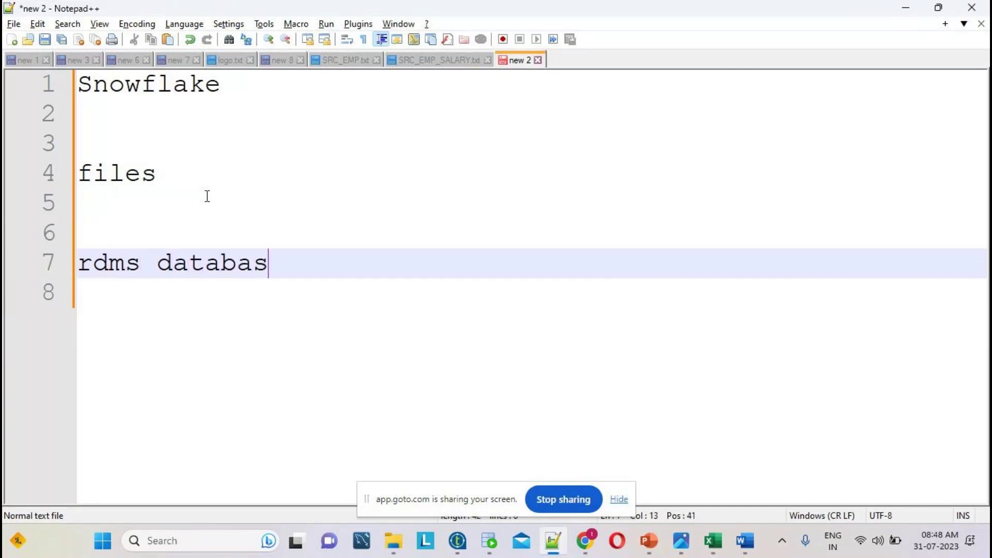
{"action": "key", "text": "Return"}
{"action": "key", "text": "Return"}
{"action": "key", "text": "Return"}
- List the databases oracle, teradata, mysql and cloude, one per line
{"action": "type", "text": "oracle"}
{"action": "key", "text": "Return"}
{"action": "type", "text": "t"}
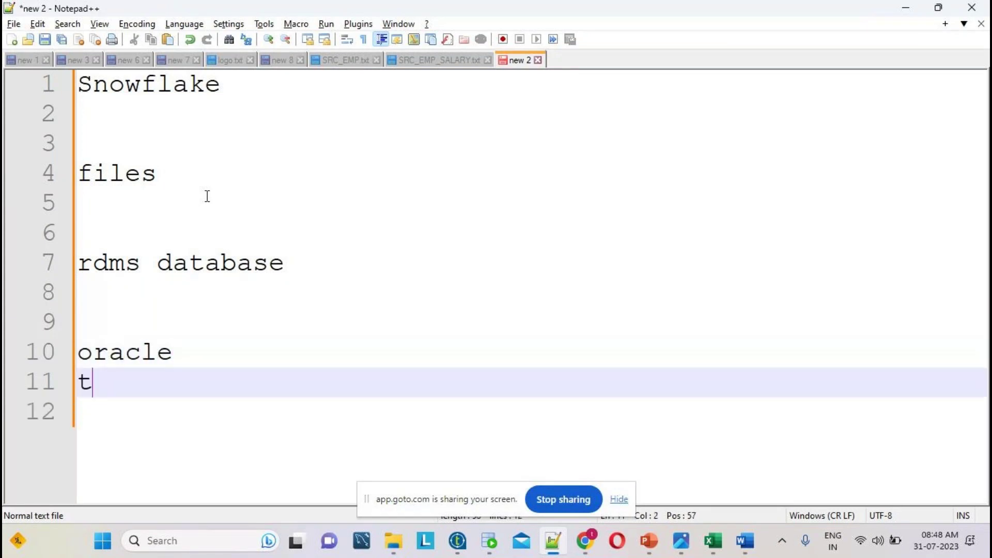
{"action": "type", "text": "eradata"}
{"action": "key", "text": "Return"}
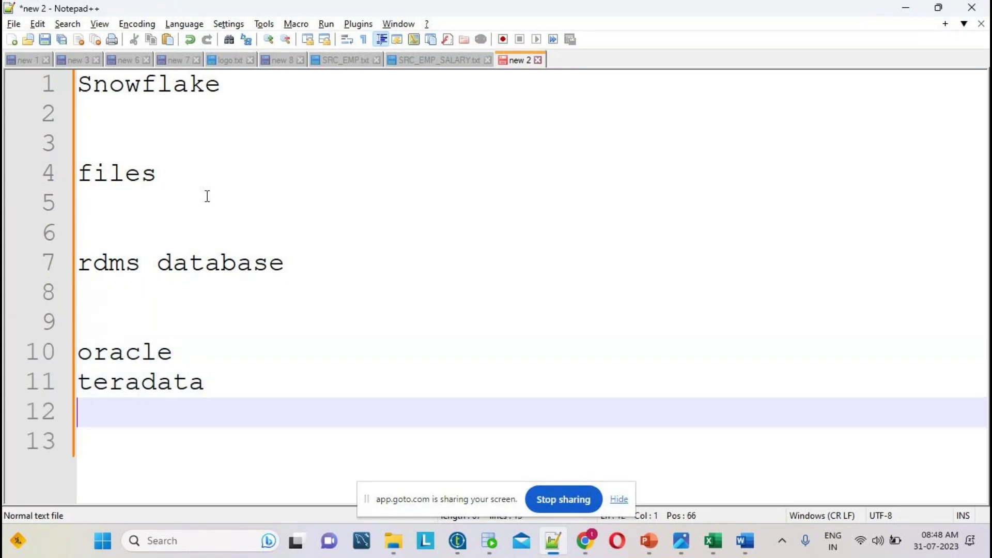
{"action": "type", "text": "mysql"}
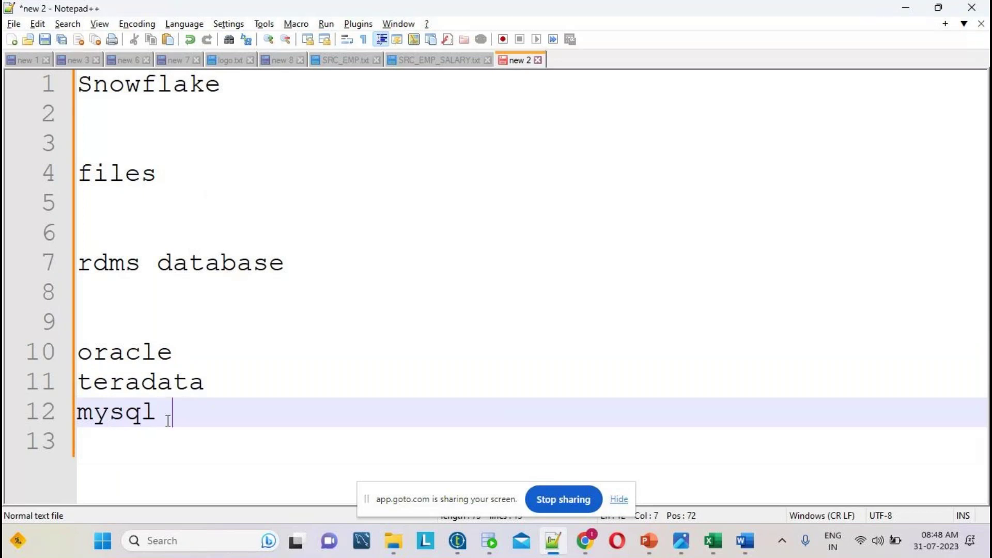
{"action": "key", "text": "Return"}
{"action": "type", "text": "cloude"}
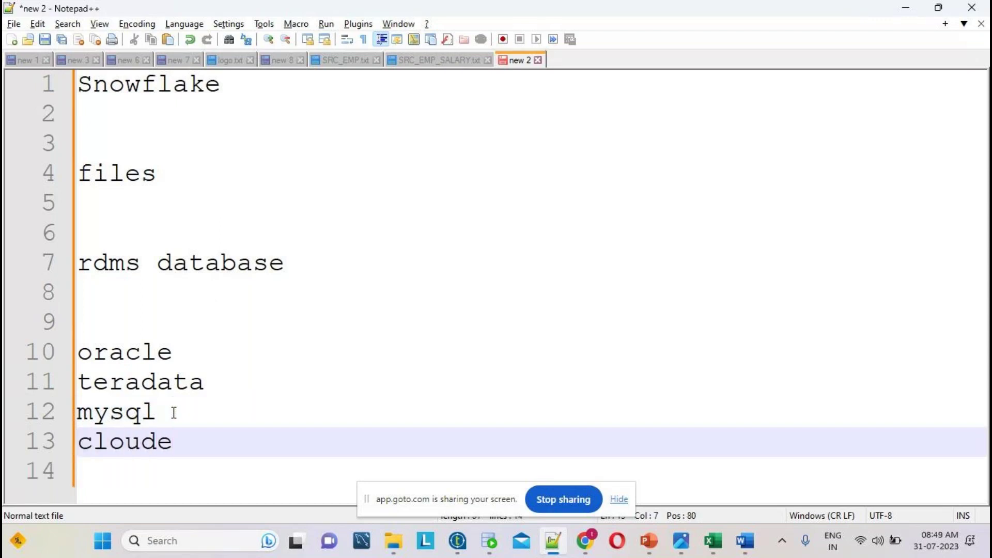
{"action": "key", "text": "Return"}
{"action": "key", "text": "Return"}
{"action": "key", "text": "Return"}
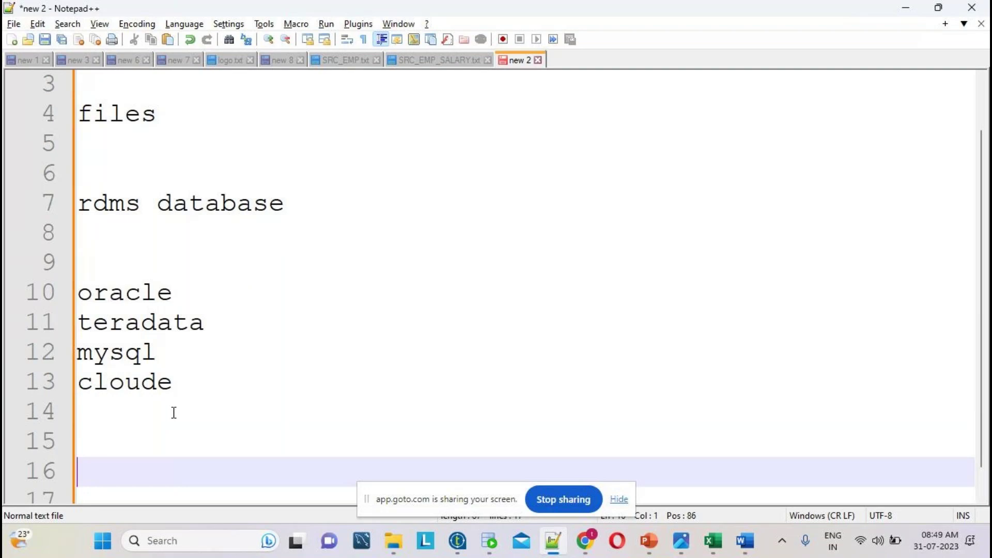
- Add snowflke and redshift on new lines below the databases
{"action": "type", "text": "snow"}
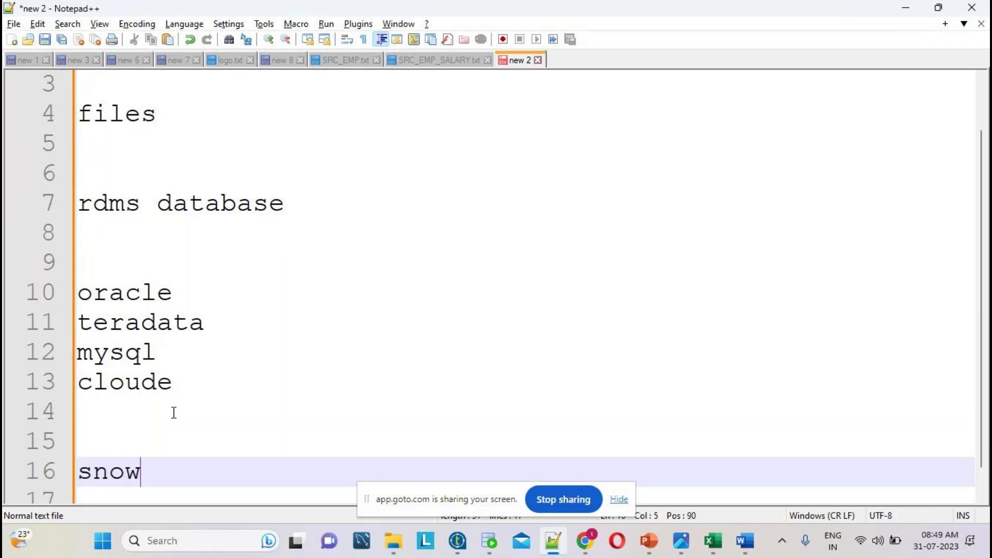
{"action": "type", "text": "flke"}
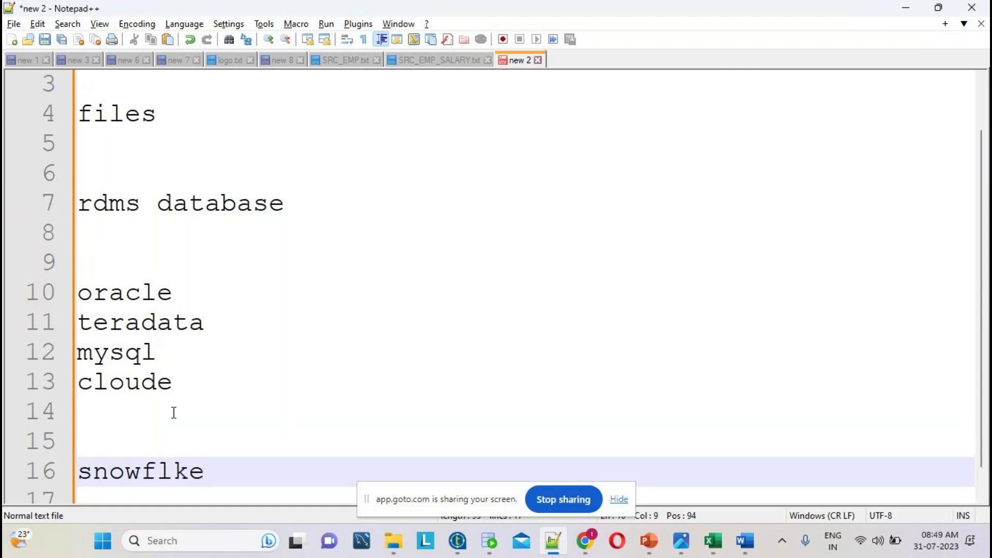
{"action": "key", "text": "Return"}
{"action": "type", "text": "redshift"}
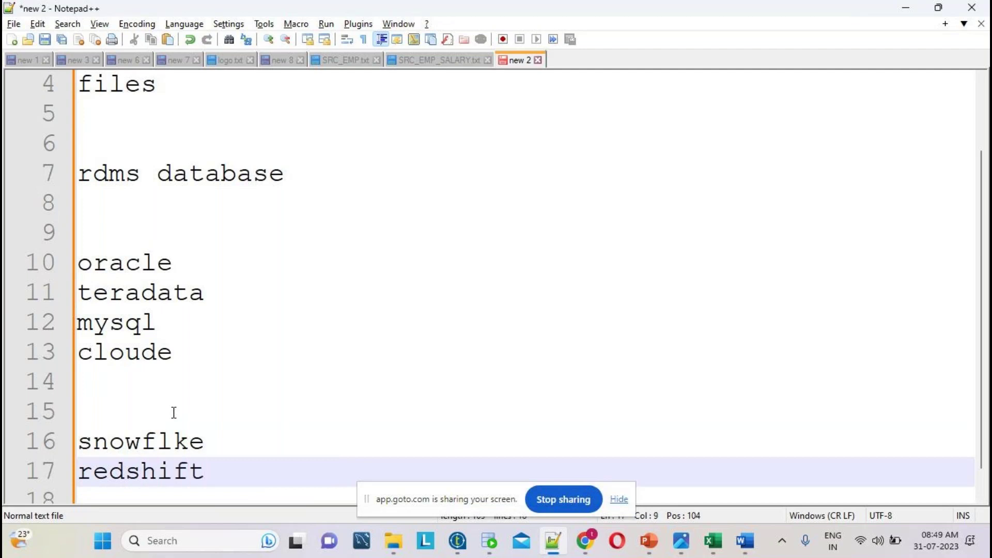
{"action": "key", "text": "Return"}
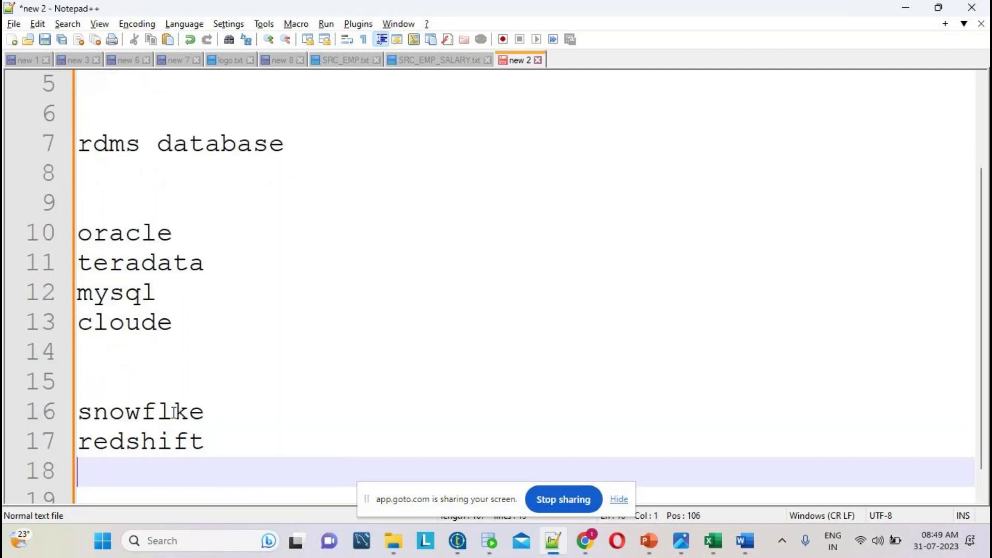
- Insert a sql commands line directly below snowflke
{"action": "left_click_drag", "start_coordinate": [205, 442], "coordinate": [78, 412]}
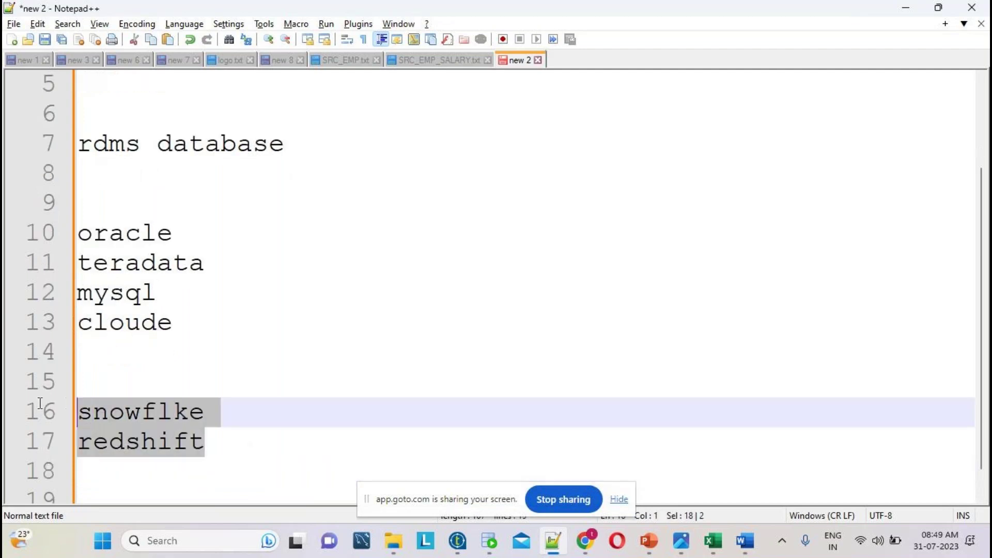
{"action": "double_click", "coordinate": [132, 411]}
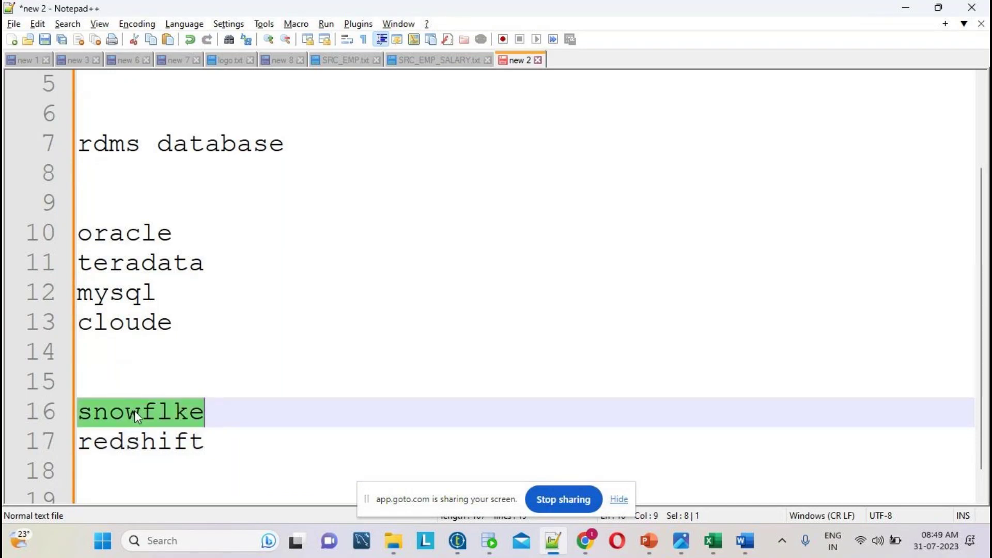
{"action": "double_click", "coordinate": [171, 418]}
{"action": "left_click", "coordinate": [220, 414]}
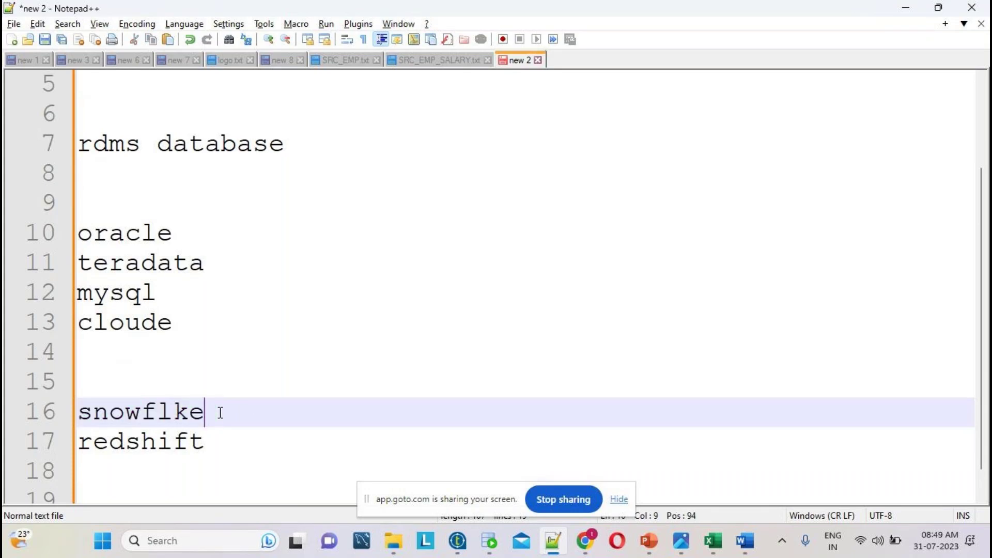
{"action": "key", "text": "Return"}
{"action": "type", "text": "sql commands"}
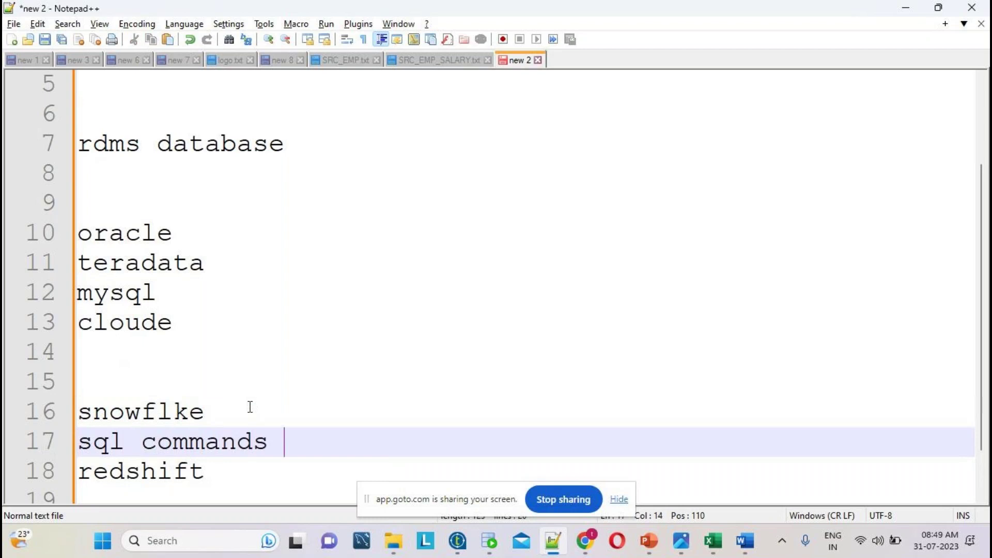
- Start a new document tab with the heading developement
{"action": "double_click", "coordinate": [159, 415]}
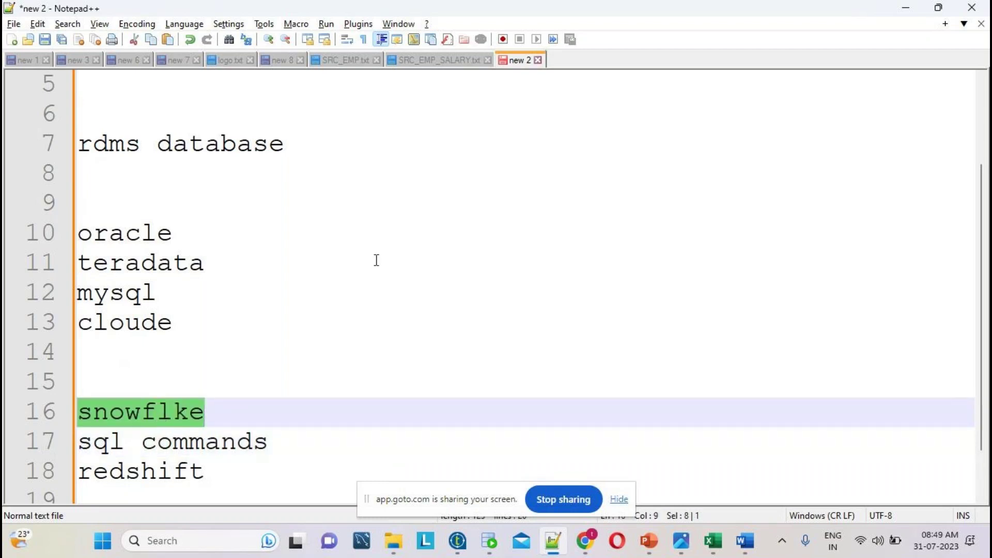
{"action": "key", "text": "ctrl+n"}
{"action": "type", "text": "developement"}
- Below developement, list database team, etl team and reportin g on separate lines
{"action": "key", "text": "Return"}
{"action": "key", "text": "Return"}
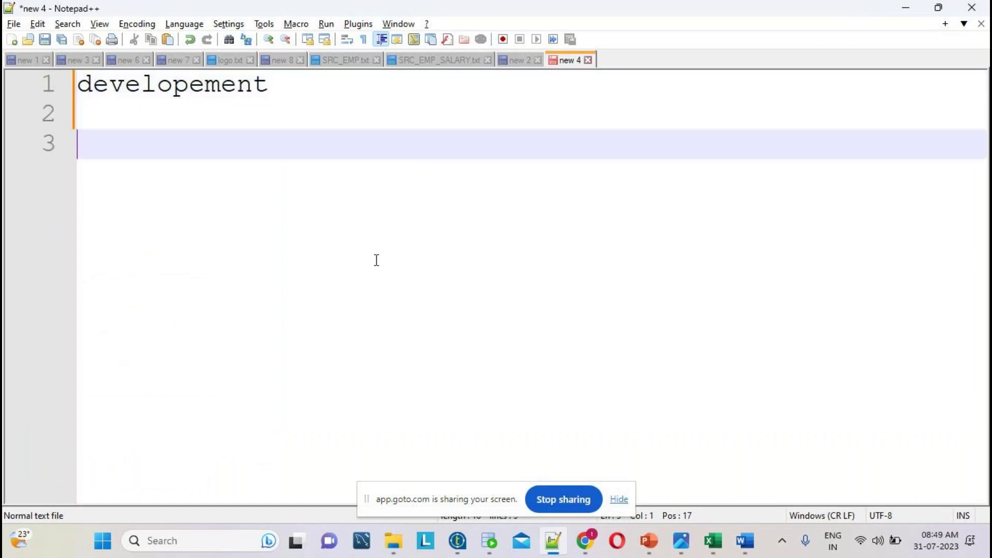
{"action": "key", "text": "Return"}
{"action": "type", "text": "data"}
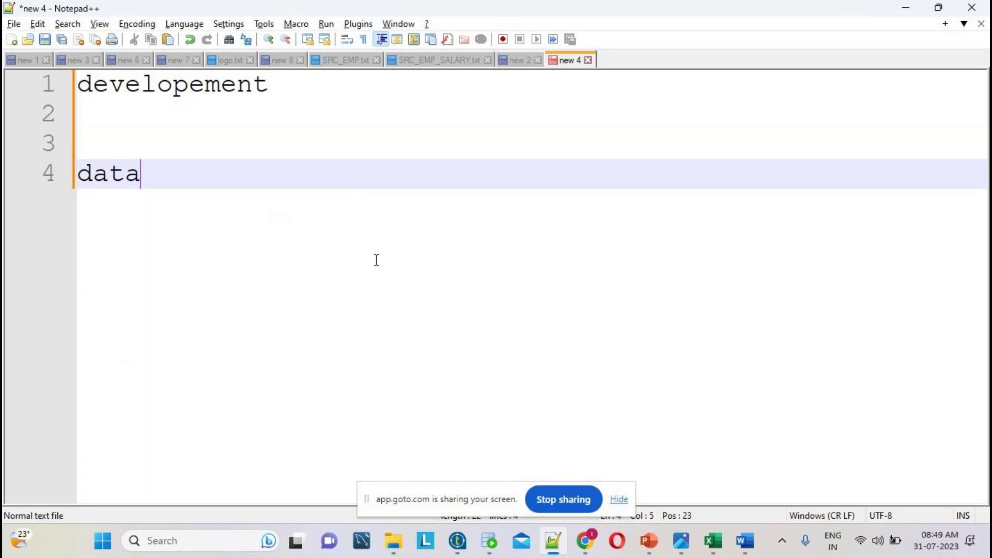
{"action": "type", "text": "base "}
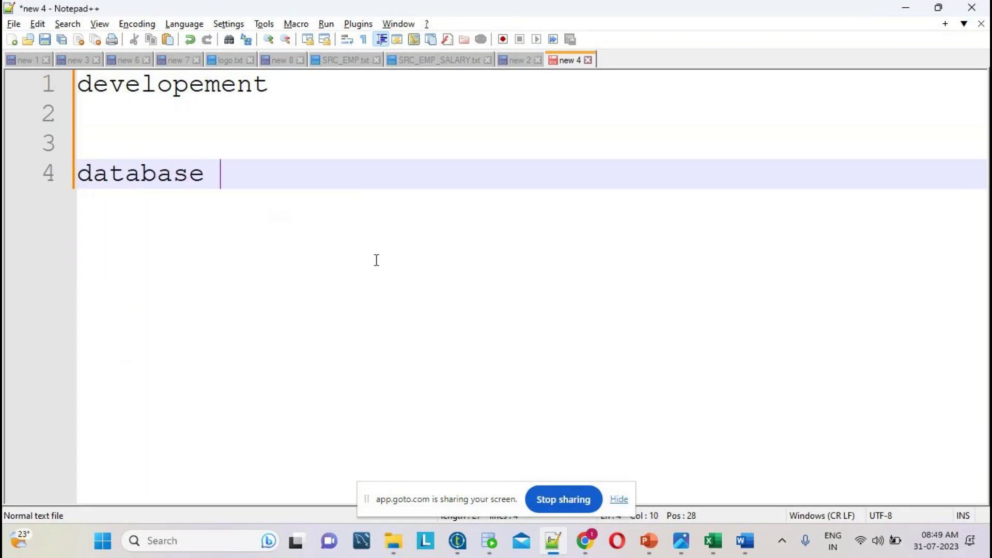
{"action": "type", "text": "team"}
{"action": "key", "text": "Return"}
{"action": "type", "text": "etl"}
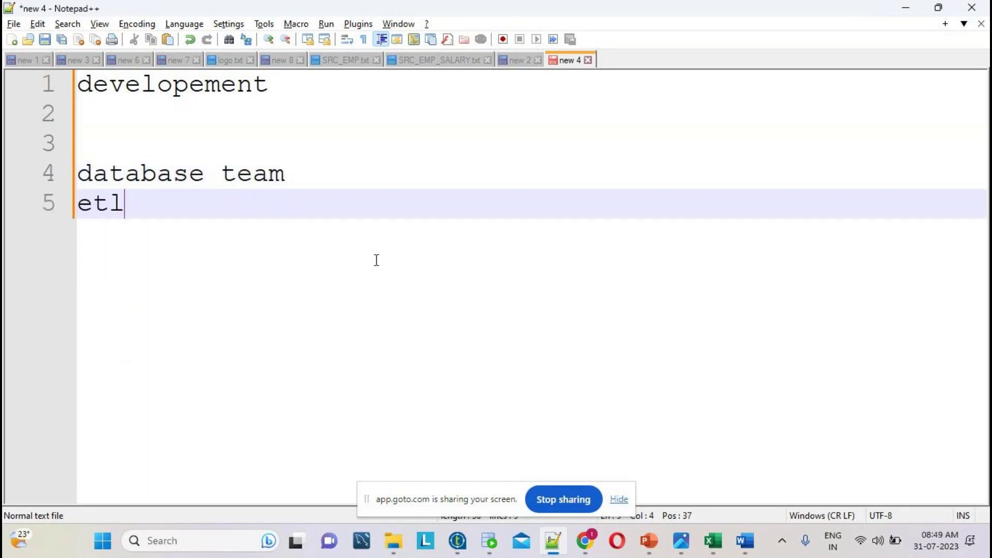
{"action": "type", "text": " team"}
{"action": "key", "text": "Return"}
{"action": "type", "text": "rep"}
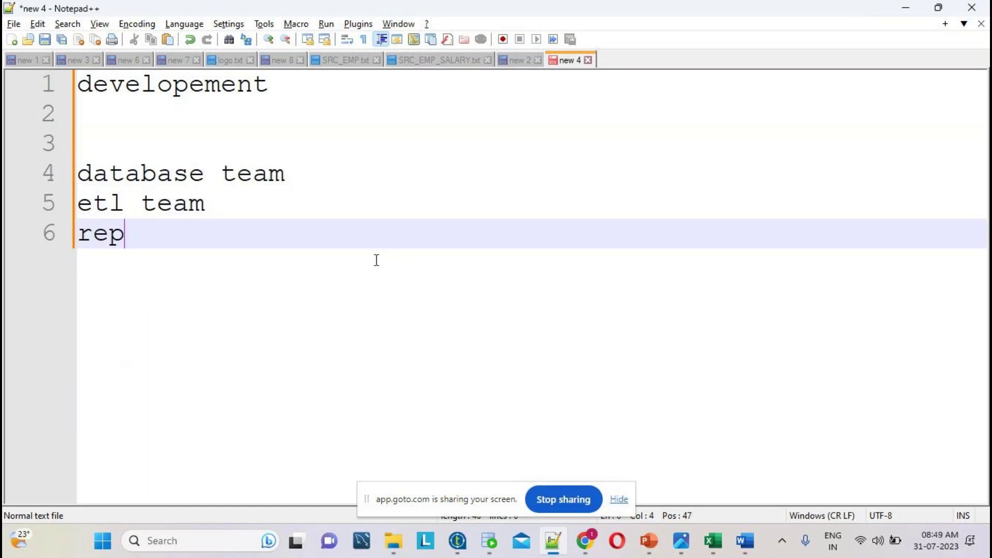
{"action": "type", "text": "ortin g"}
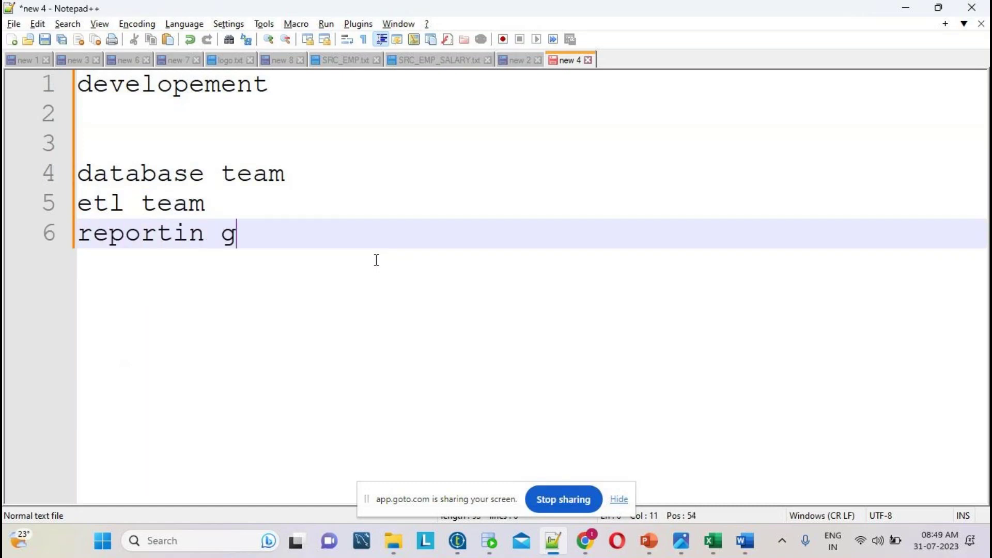
- Insert a testing line after etl team
{"action": "left_click", "coordinate": [223, 207]}
{"action": "key", "text": "Return"}
{"action": "type", "text": "testing"}
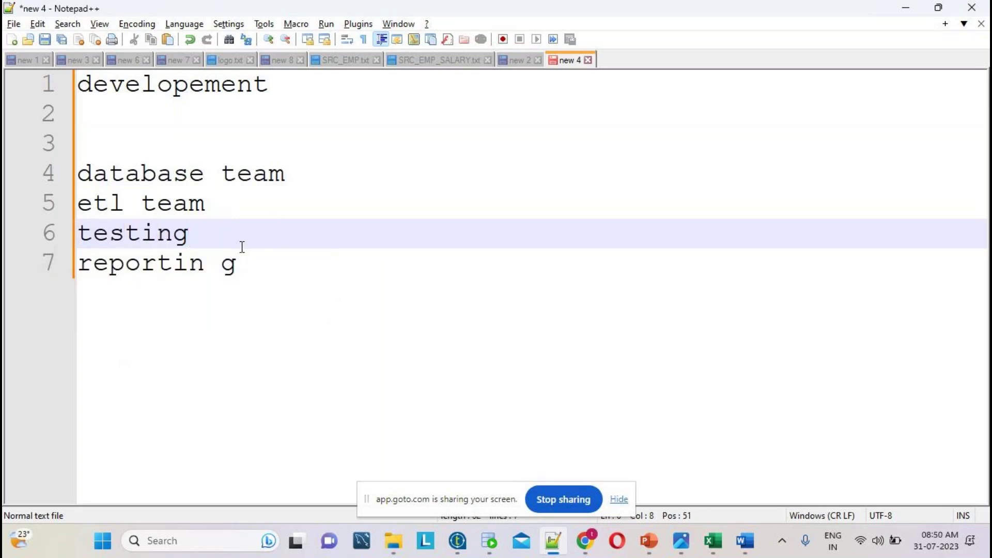
- Add production on a new line after reportin g
{"action": "left_click", "coordinate": [269, 276]}
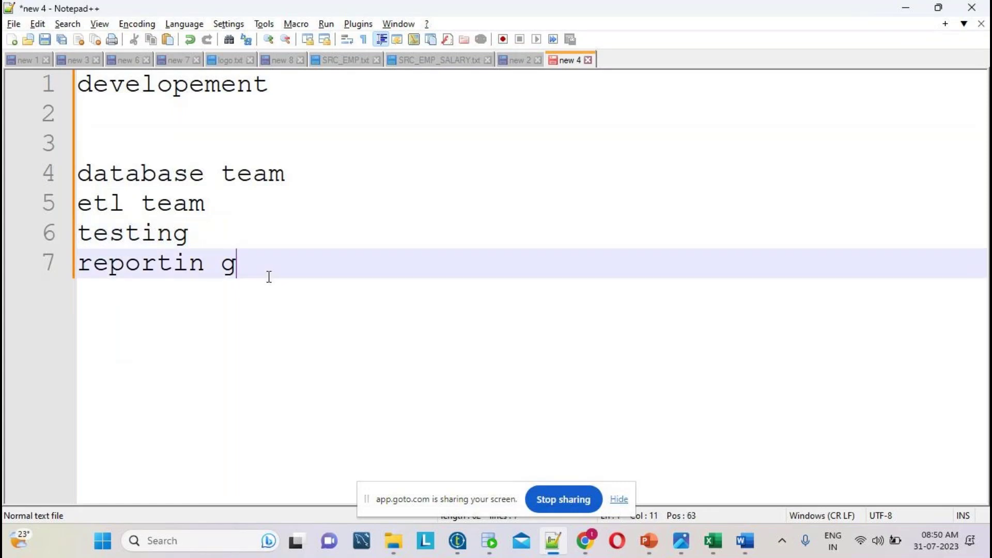
{"action": "left_click", "coordinate": [194, 222]}
{"action": "key", "text": "Return"}
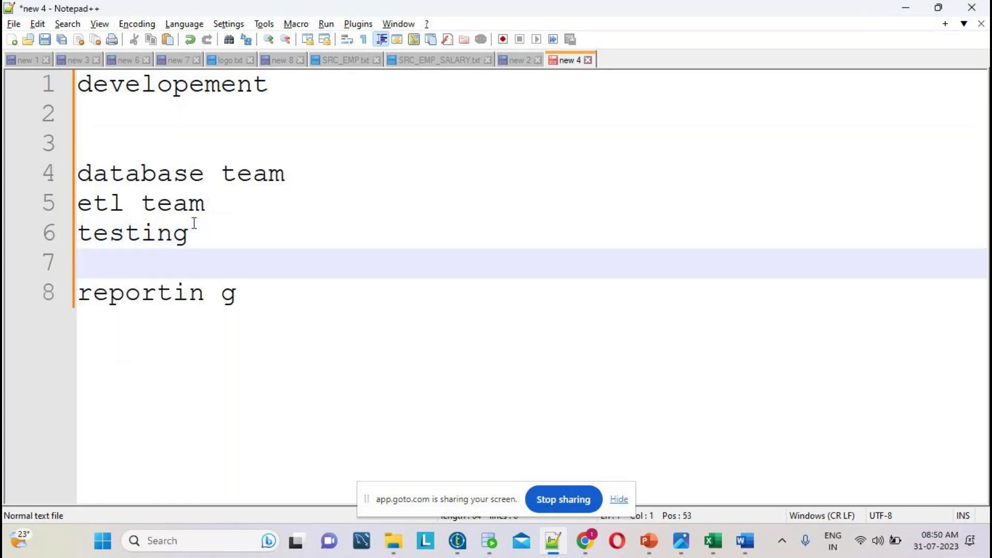
{"action": "type", "text": "produ"}
{"action": "key", "text": "BackSpace"}
{"action": "key", "text": "BackSpace"}
{"action": "key", "text": "BackSpace"}
{"action": "key", "text": "BackSpace"}
{"action": "key", "text": "BackSpace"}
{"action": "left_click", "coordinate": [283, 294]}
{"action": "key", "text": "Return"}
{"action": "type", "text": "production"}
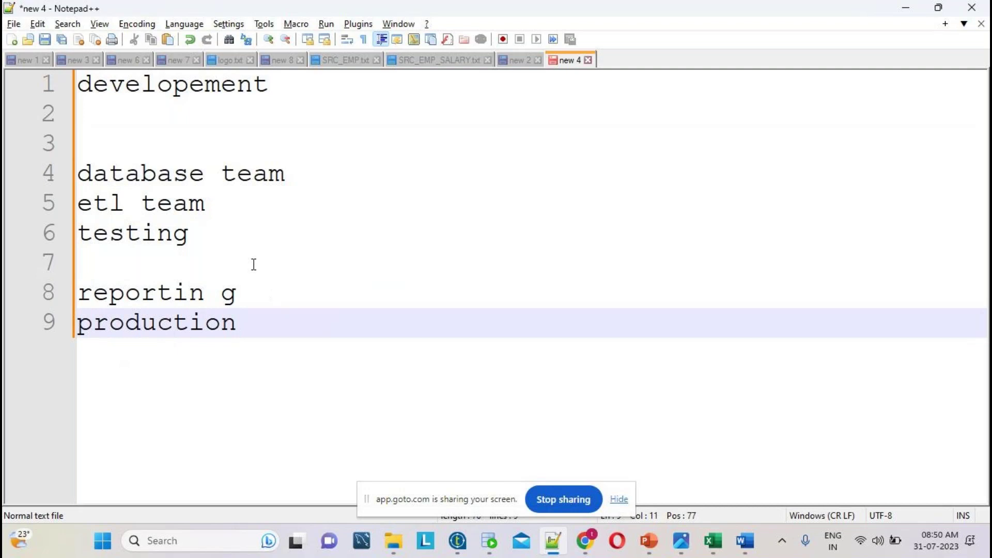
{"action": "double_click", "coordinate": [163, 176]}
- Append ',oracle, teradata, snowfalke' to the database team line
{"action": "left_click", "coordinate": [317, 182]}
{"action": "type", "text": ","}
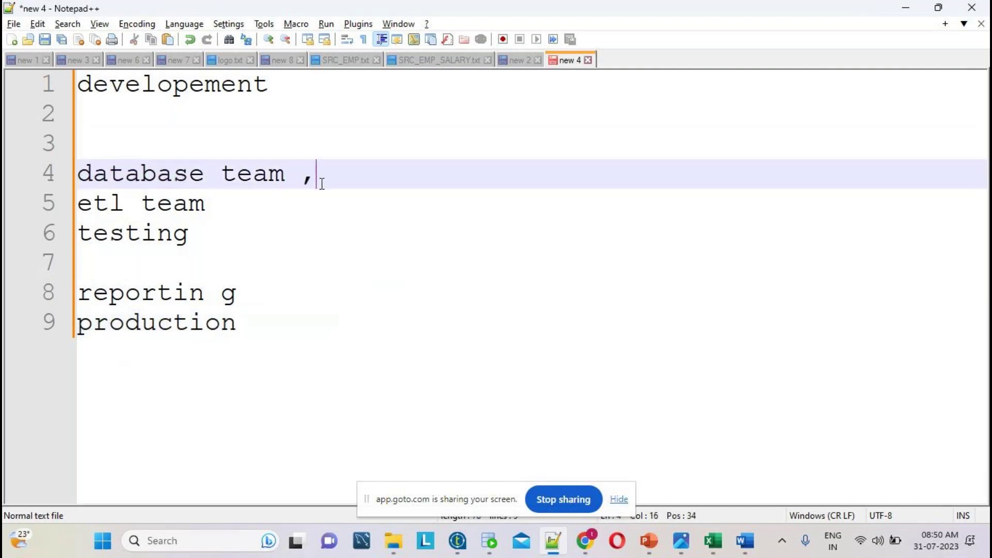
{"action": "type", "text": "oracle, tes"}
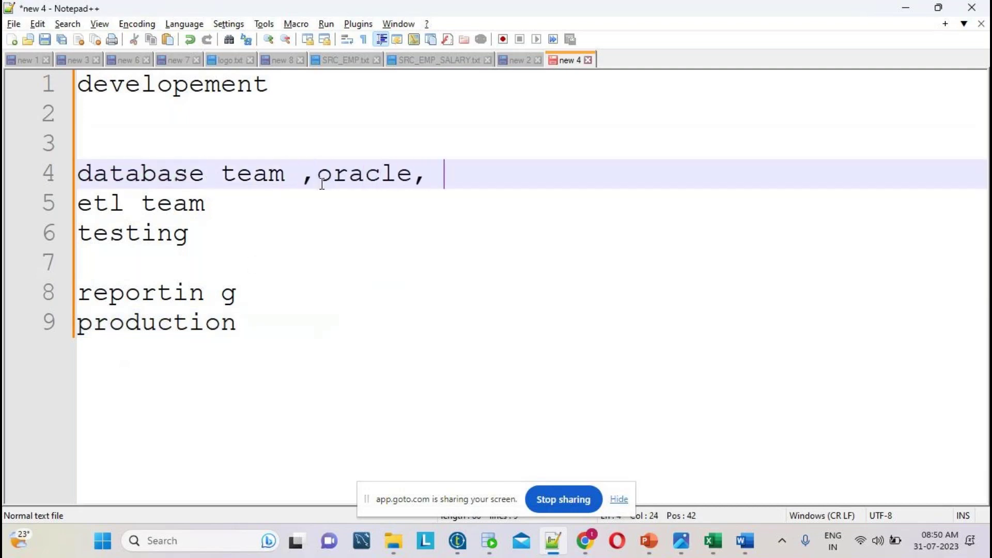
{"action": "key", "text": "BackSpace"}
{"action": "key", "text": "BackSpace"}
{"action": "type", "text": "eradata,"}
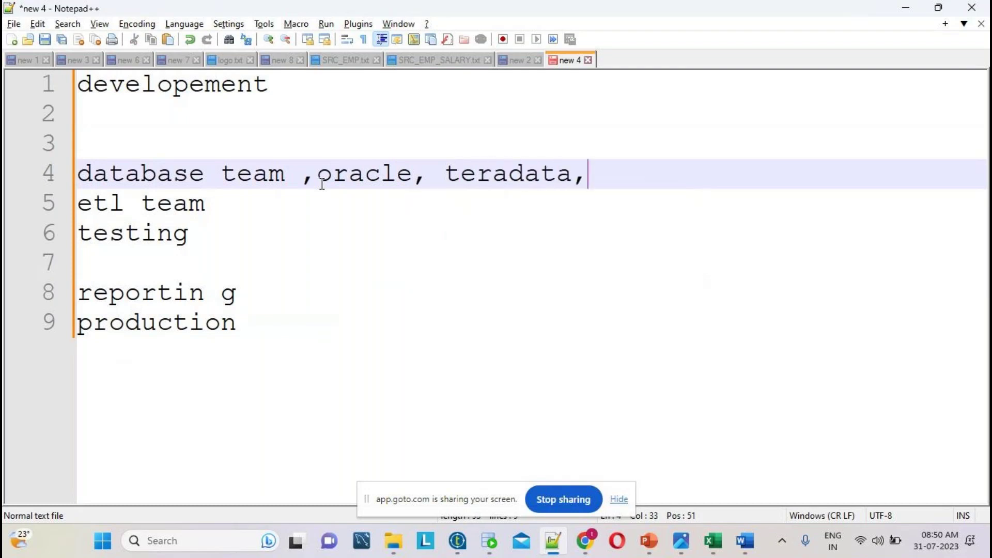
{"action": "type", "text": " snowfalke"}
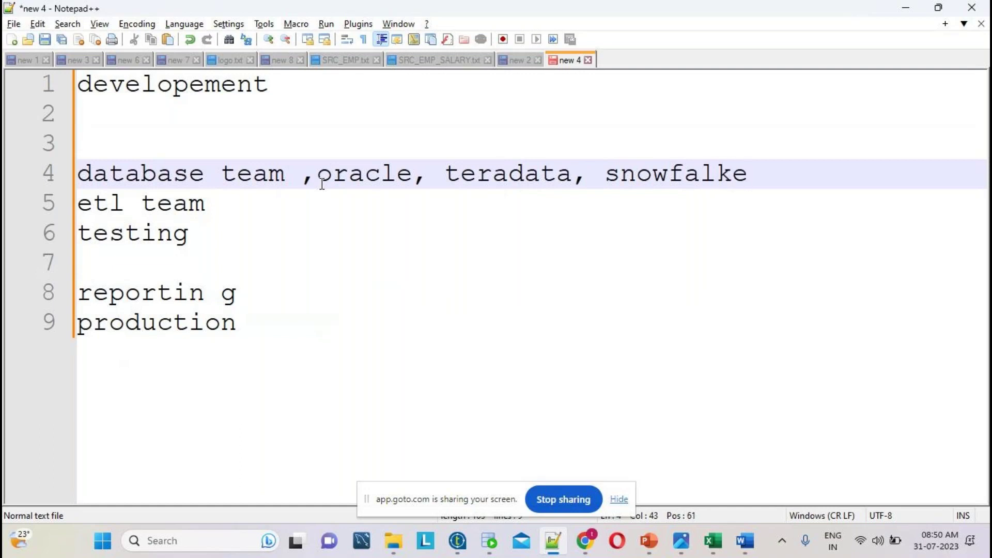
{"action": "double_click", "coordinate": [108, 174]}
- Add 'team >talend' to the etl team line
{"action": "left_click", "coordinate": [260, 203]}
{"action": "type", "text": "team"}
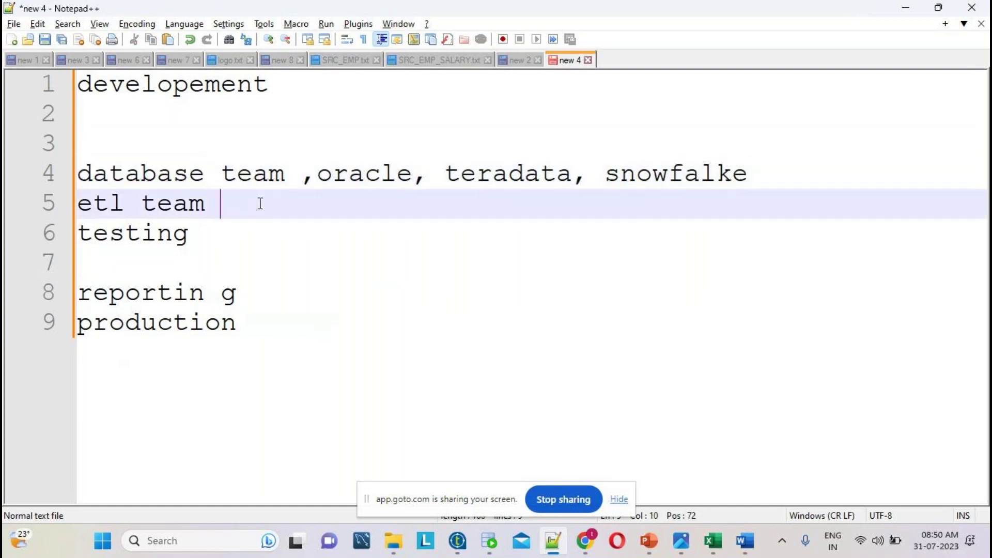
{"action": "type", "text": " >talend"}
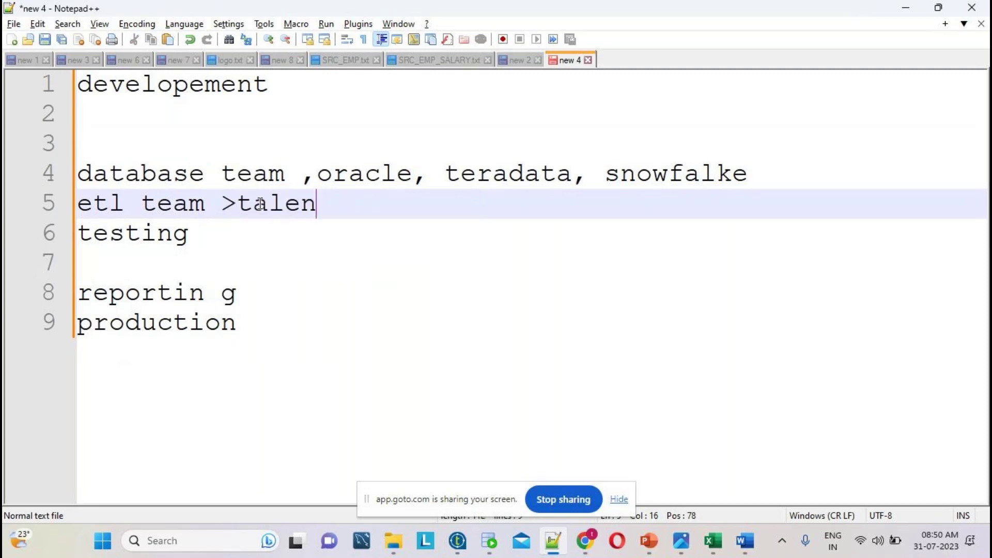
{"action": "left_click", "coordinate": [193, 232]}
{"action": "left_click", "coordinate": [108, 203]}
{"action": "double_click", "coordinate": [107, 204]}
{"action": "left_click", "coordinate": [207, 205]}
{"action": "double_click", "coordinate": [107, 232]}
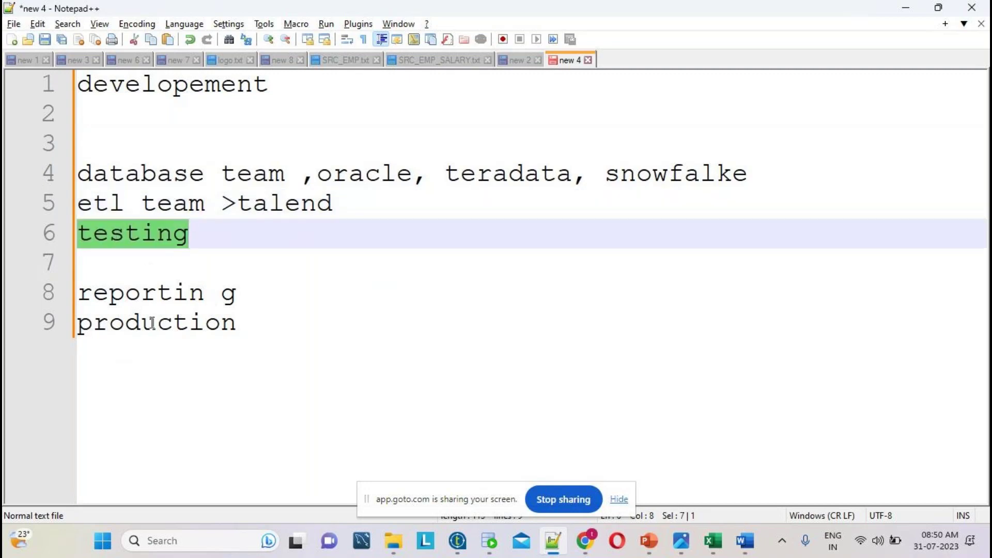
{"action": "double_click", "coordinate": [199, 326]}
- Append '>tableau, powebi' to the reportin g line
{"action": "left_click_drag", "start_coordinate": [239, 301], "coordinate": [48, 272]}
{"action": "left_click", "coordinate": [250, 300]}
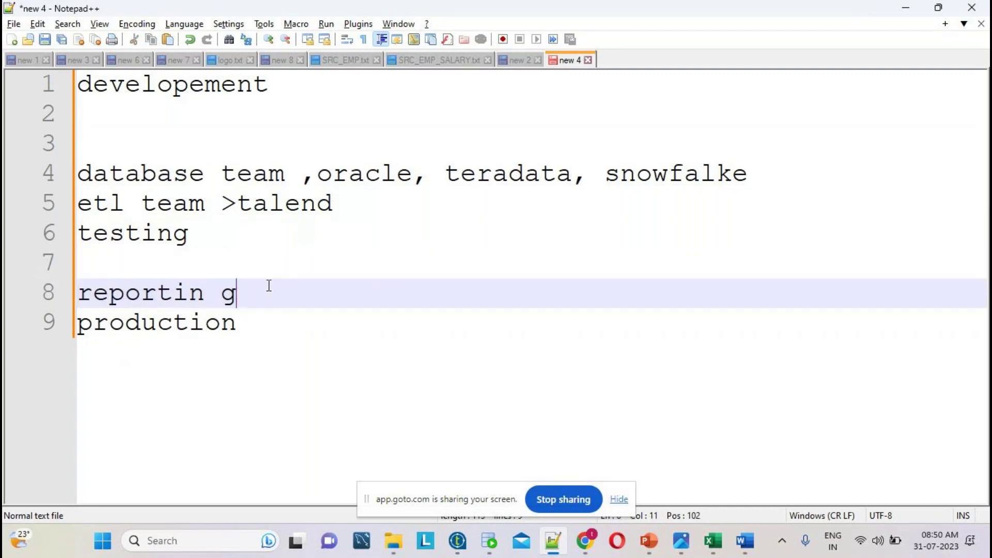
{"action": "type", "text": ">tableau,"}
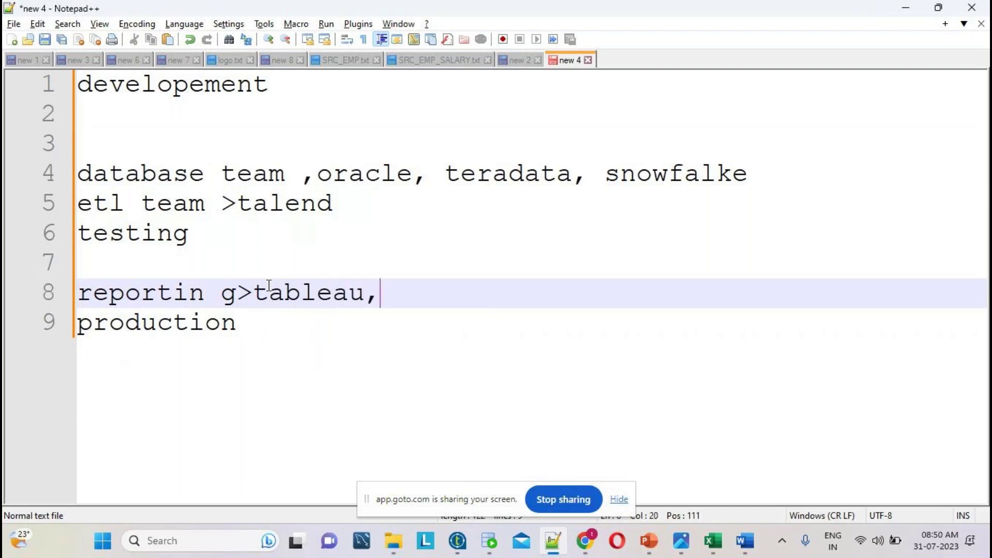
{"action": "type", "text": " powebi"}
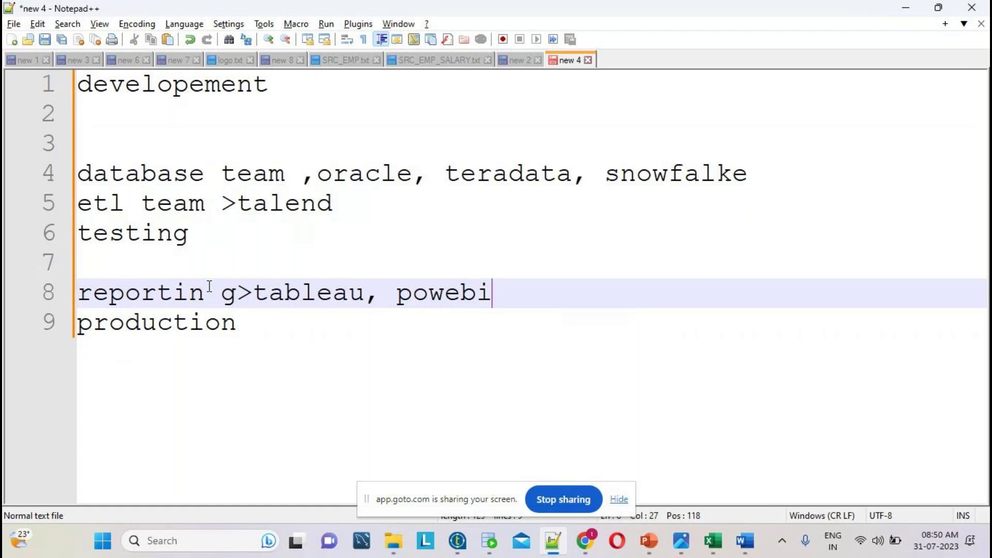
{"action": "left_click", "coordinate": [157, 292]}
- Add '15 to 25' at the end of the etl team talend line
{"action": "left_click_drag", "start_coordinate": [31, 322], "coordinate": [33, 176]}
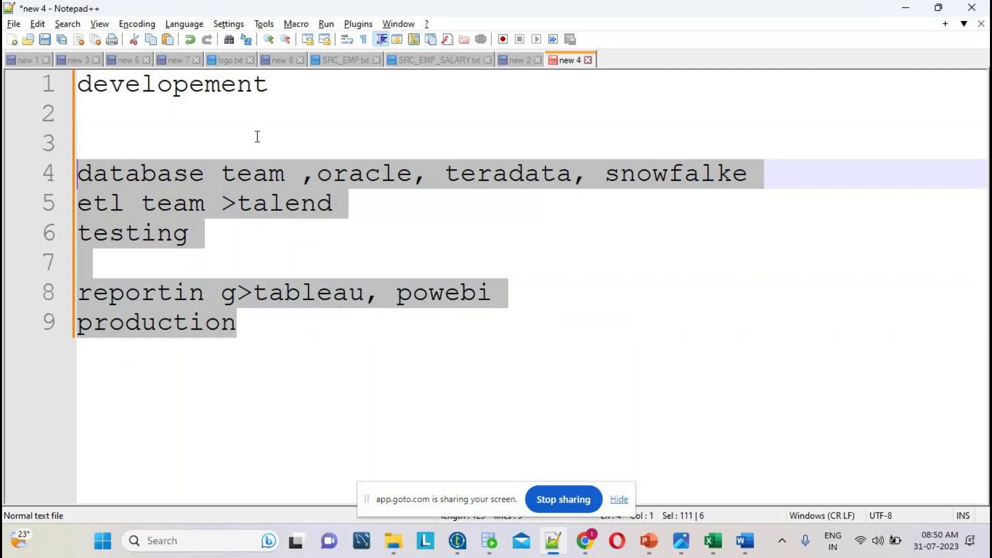
{"action": "left_click", "coordinate": [266, 319]}
{"action": "left_click", "coordinate": [115, 203]}
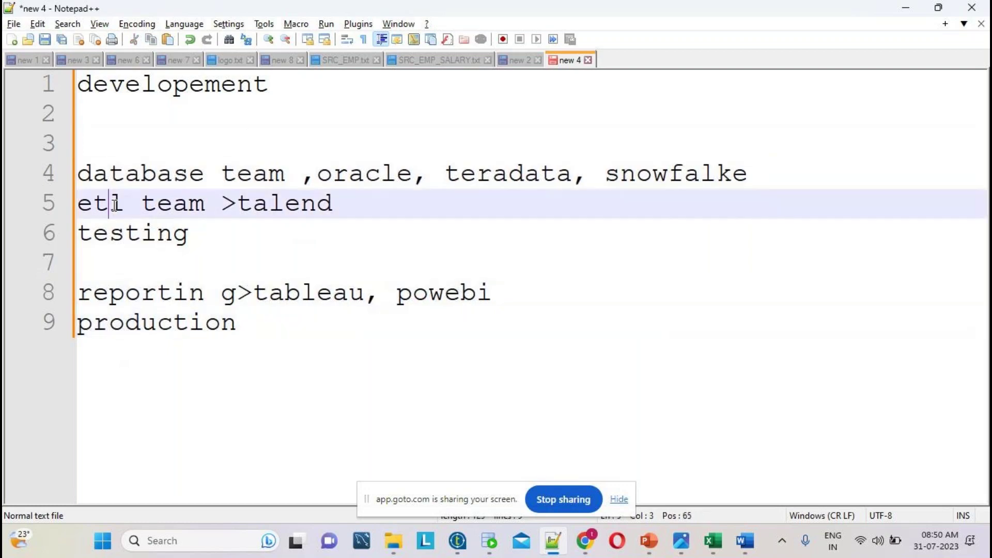
{"action": "double_click", "coordinate": [115, 203]}
{"action": "left_click", "coordinate": [395, 202]}
{"action": "type", "text": "15 to 25"}
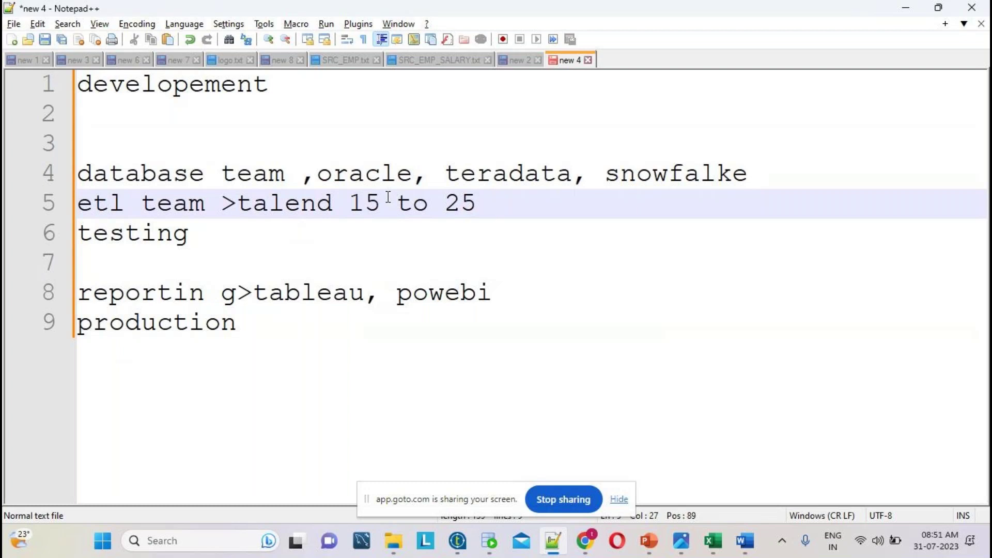
{"action": "left_click", "coordinate": [128, 292]}
{"action": "left_click_drag", "start_coordinate": [493, 293], "coordinate": [81, 287]}
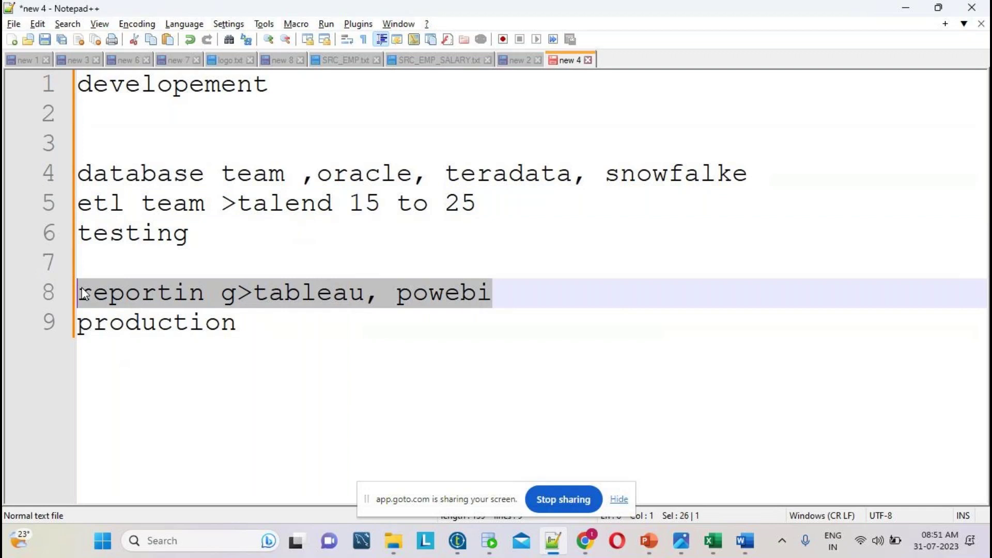
{"action": "left_click", "coordinate": [488, 293]}
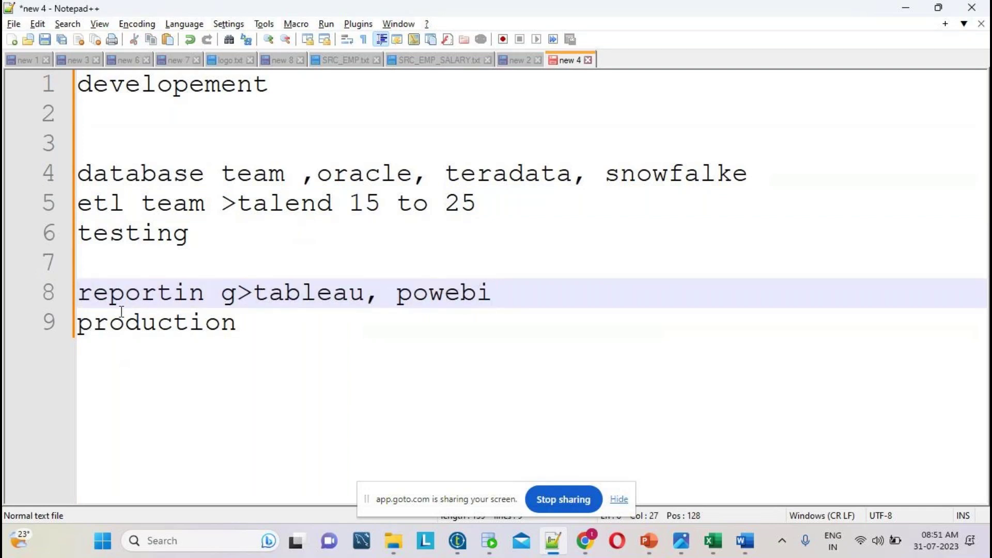
{"action": "triple_click", "coordinate": [102, 203]}
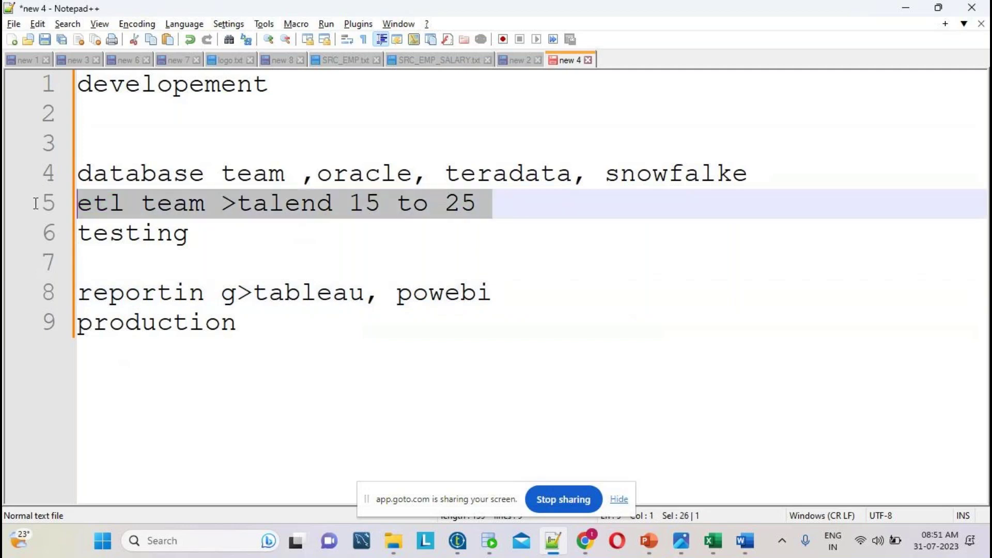
{"action": "double_click", "coordinate": [123, 172]}
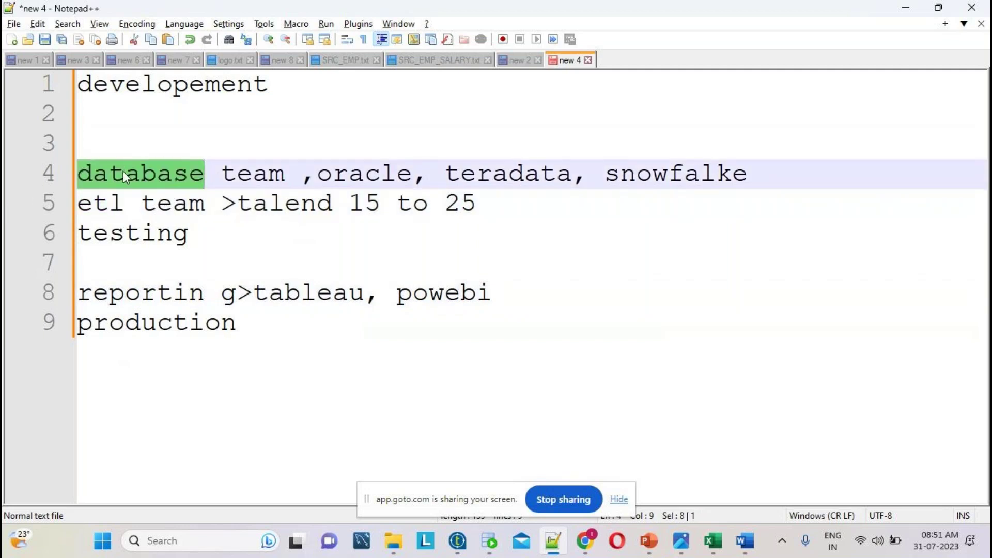
{"action": "double_click", "coordinate": [406, 177]}
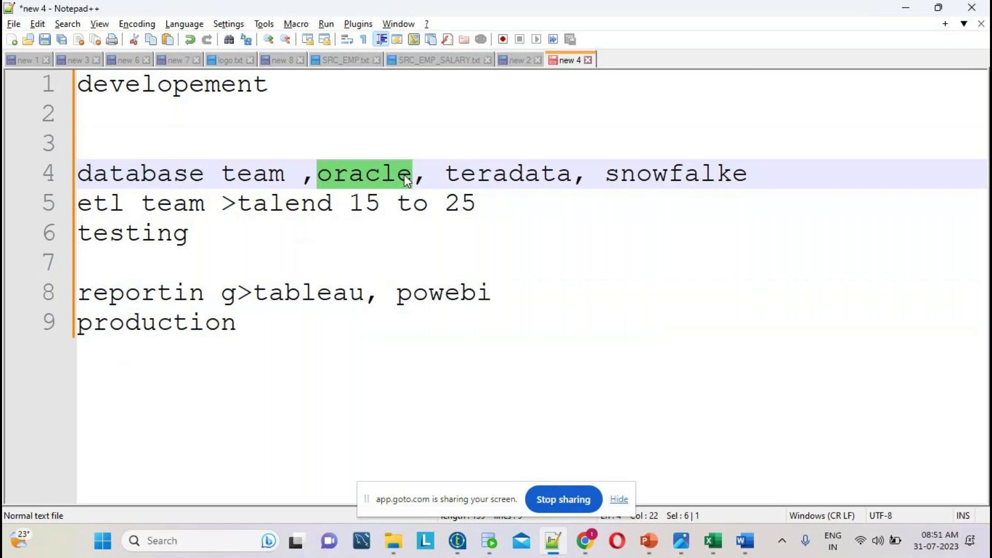
{"action": "double_click", "coordinate": [709, 176]}
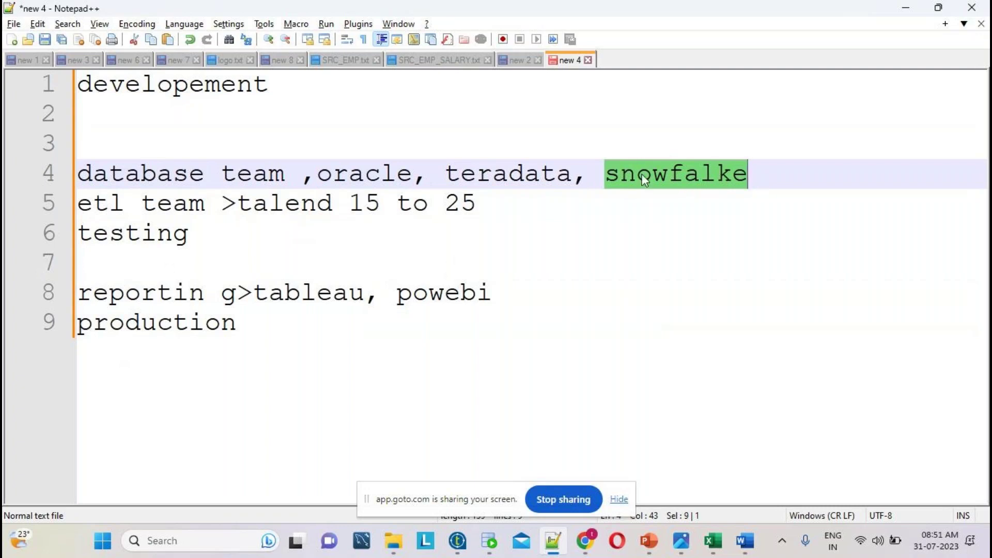
{"action": "left_click", "coordinate": [685, 180]}
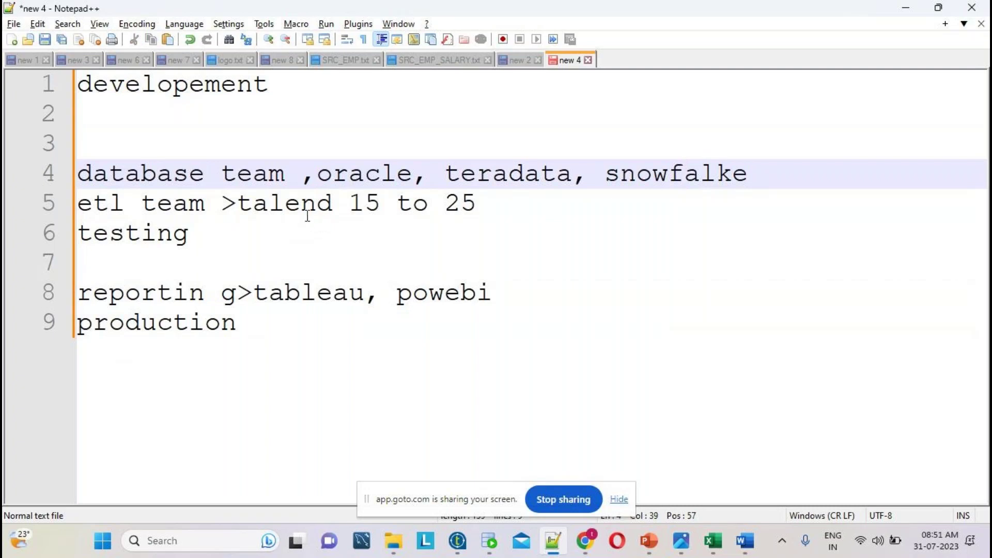
{"action": "double_click", "coordinate": [308, 216]}
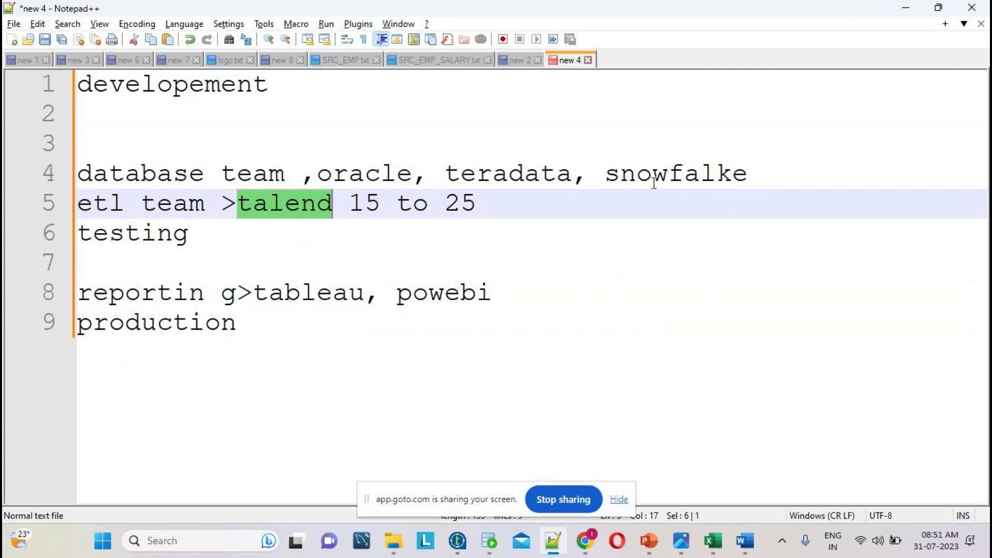
{"action": "left_click", "coordinate": [701, 174]}
{"action": "double_click", "coordinate": [704, 175]}
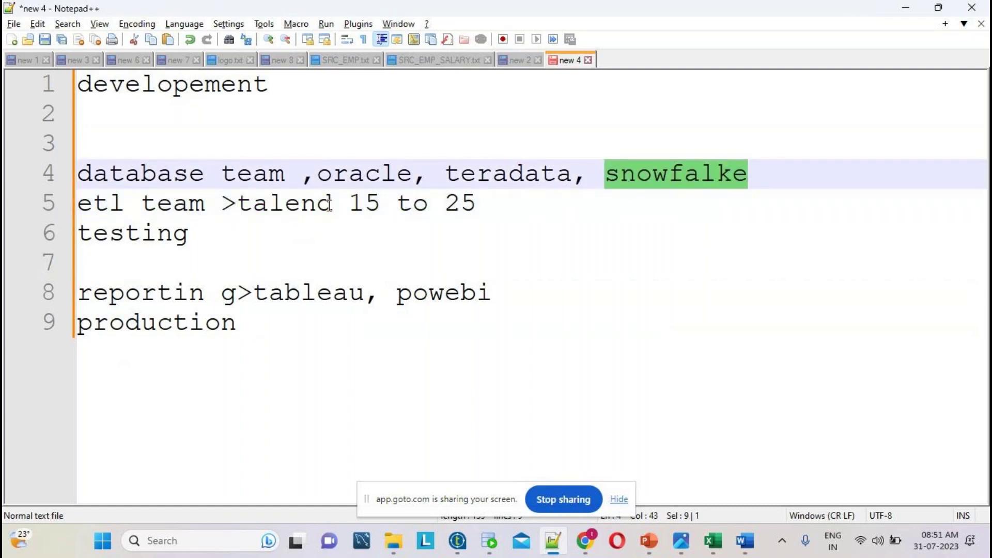
{"action": "left_click", "coordinate": [326, 204]}
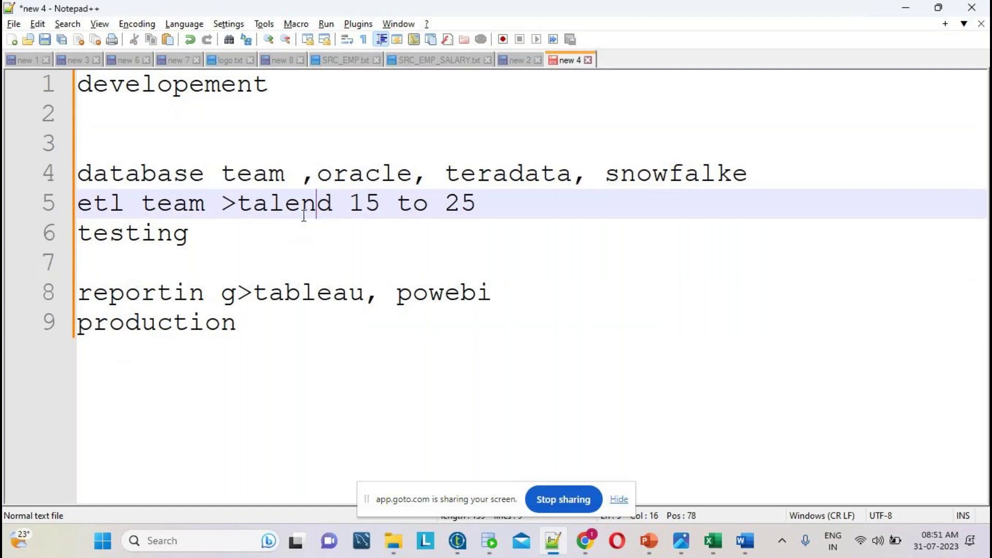
{"action": "double_click", "coordinate": [304, 212]}
{"action": "double_click", "coordinate": [639, 174]}
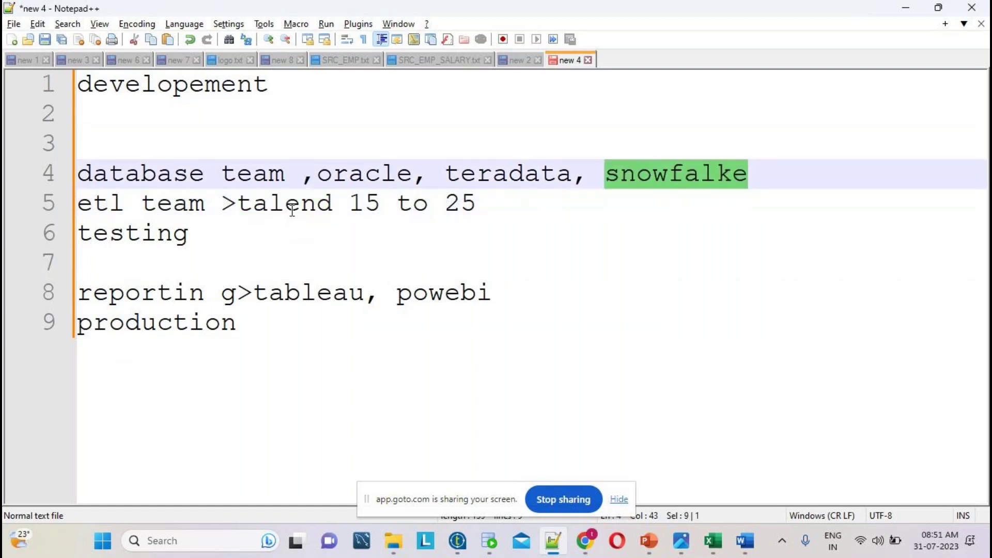
{"action": "double_click", "coordinate": [293, 210]}
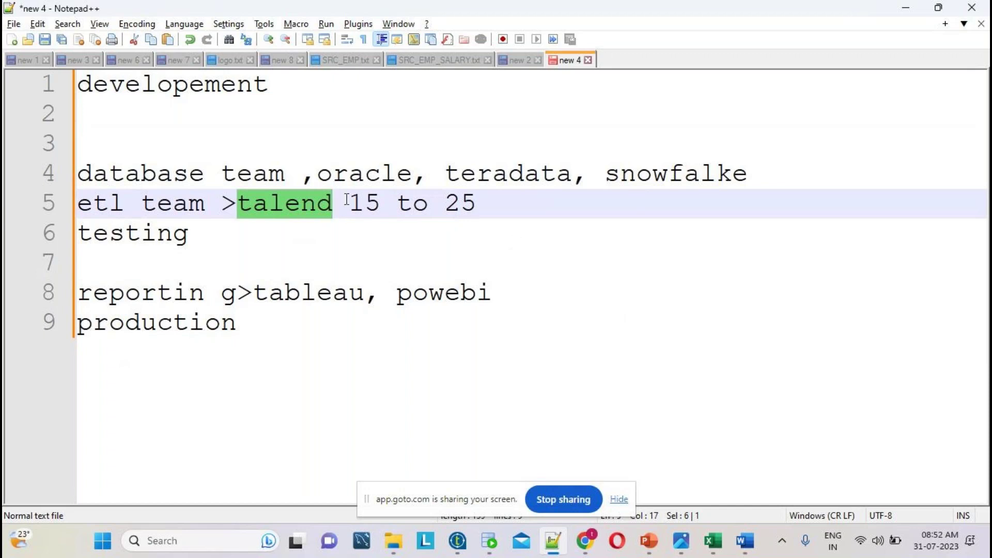
{"action": "left_click", "coordinate": [286, 203]}
{"action": "double_click", "coordinate": [686, 180]}
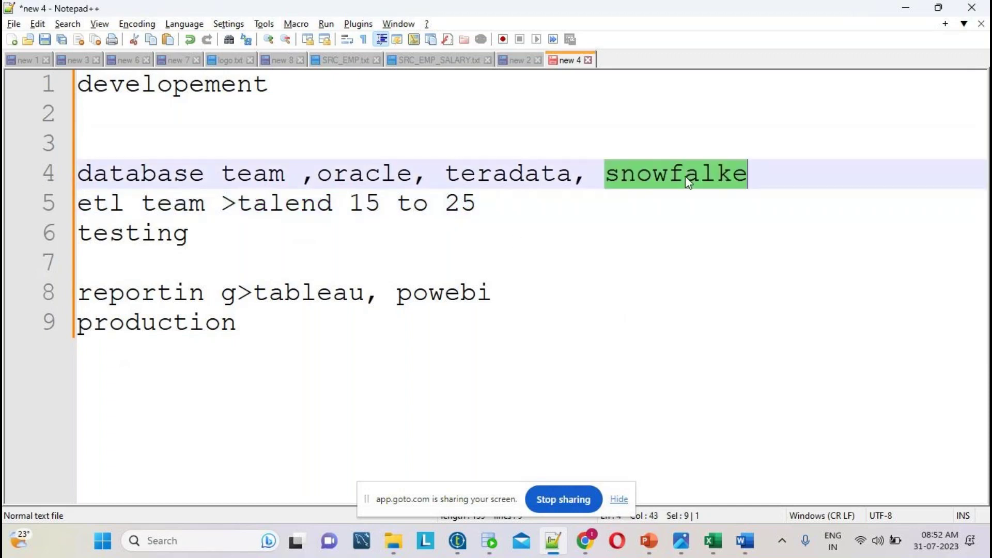
{"action": "left_click", "coordinate": [317, 315]}
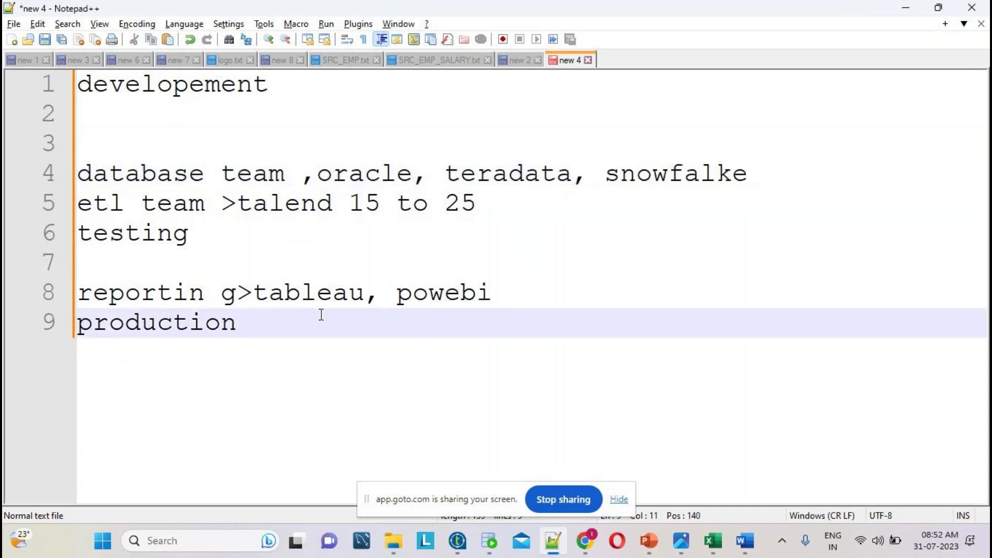
- Add onsite, one and technology as separate lines after production
{"action": "key", "text": "Return"}
{"action": "type", "text": "onsite"}
{"action": "key", "text": "Return"}
{"action": "key", "text": "Return"}
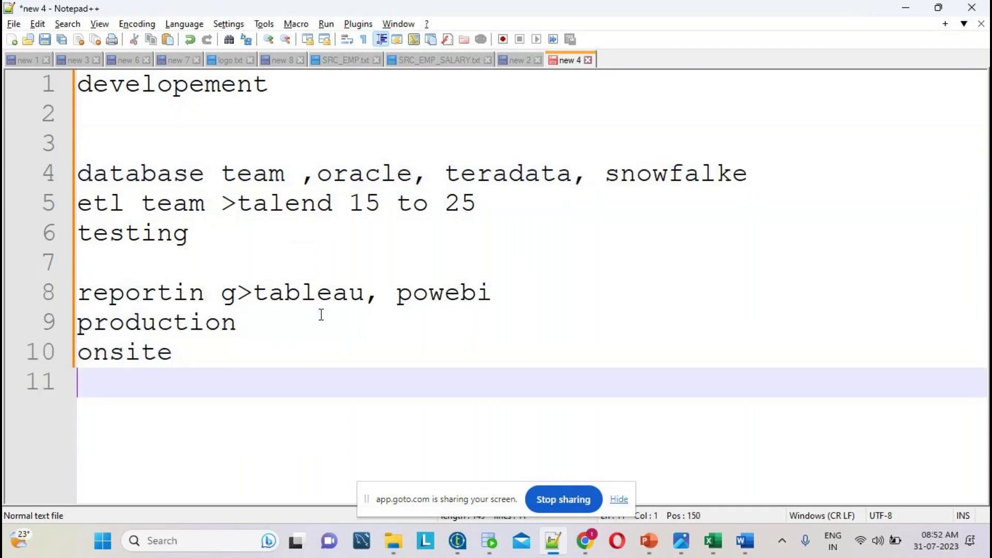
{"action": "type", "text": "one"}
{"action": "key", "text": "Return"}
{"action": "key", "text": "Return"}
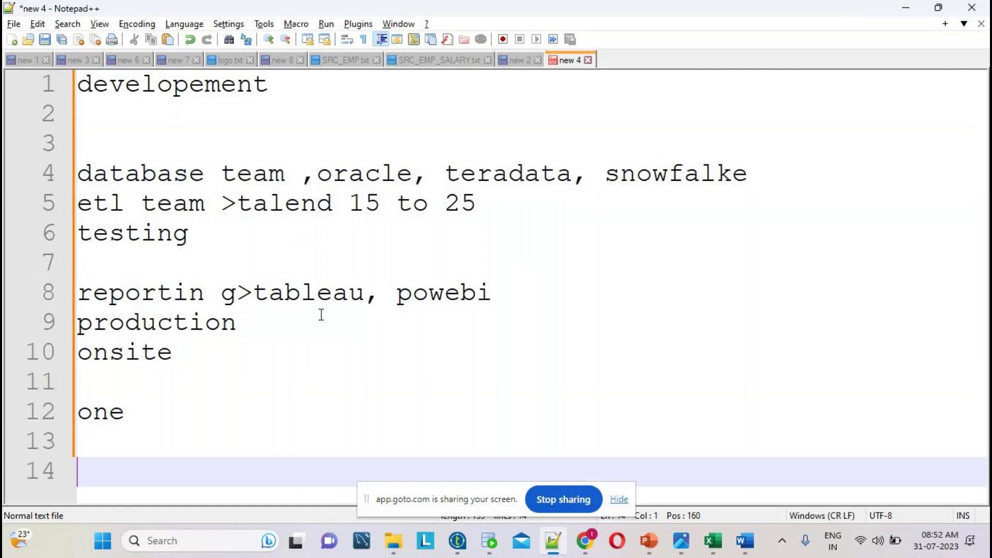
{"action": "type", "text": "technology"}
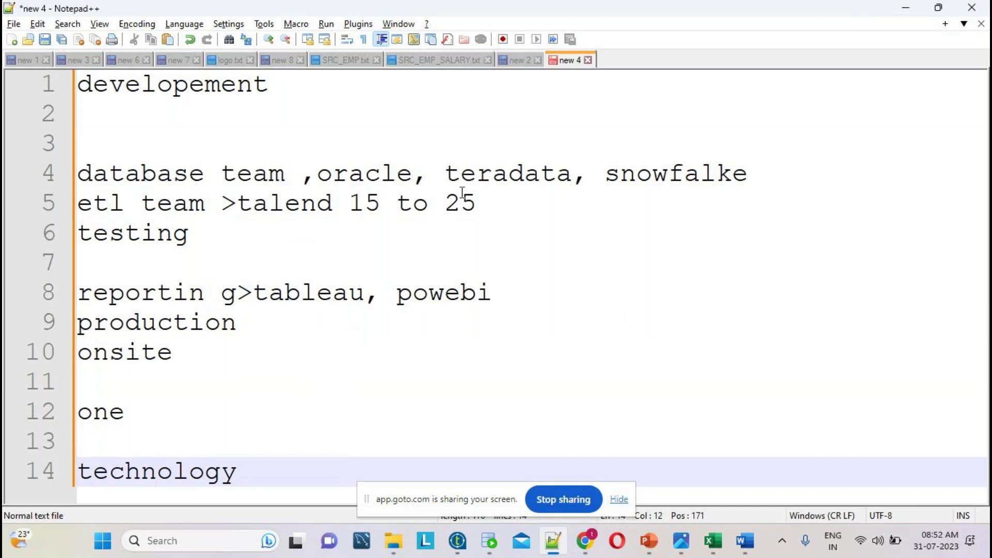
{"action": "double_click", "coordinate": [181, 473]}
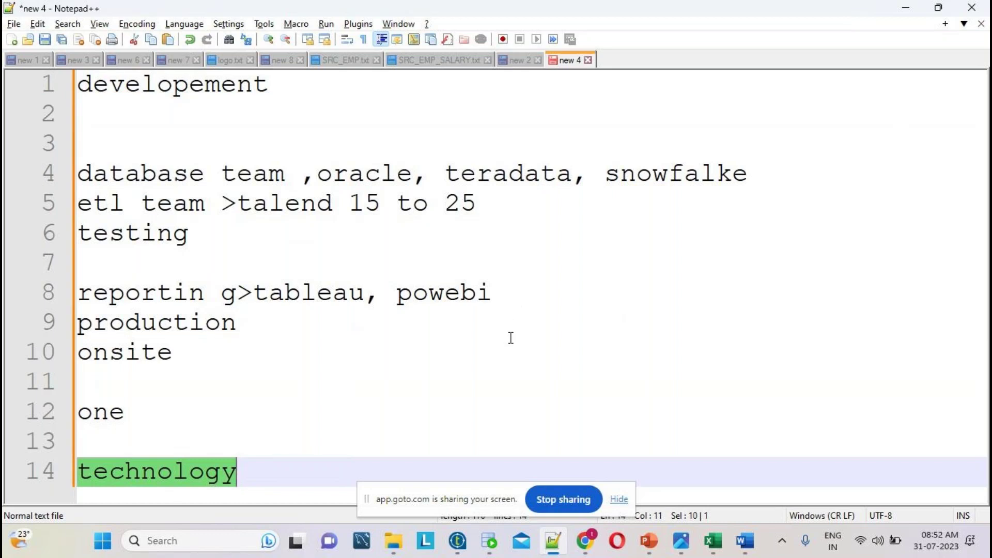
- Start a new Notepad++ tab with the note 'some exmples' and select that line
{"action": "key", "text": "ctrl+n"}
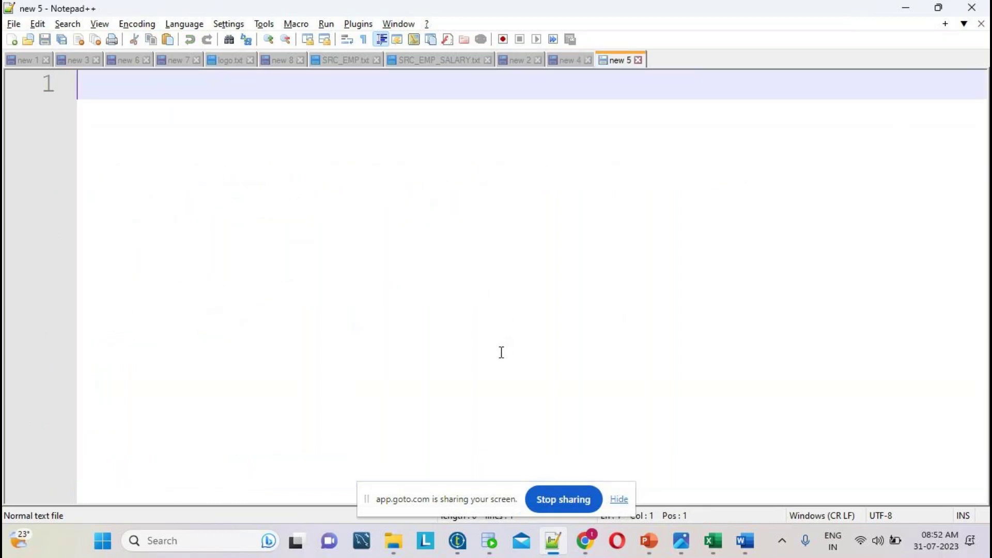
{"action": "type", "text": "some "}
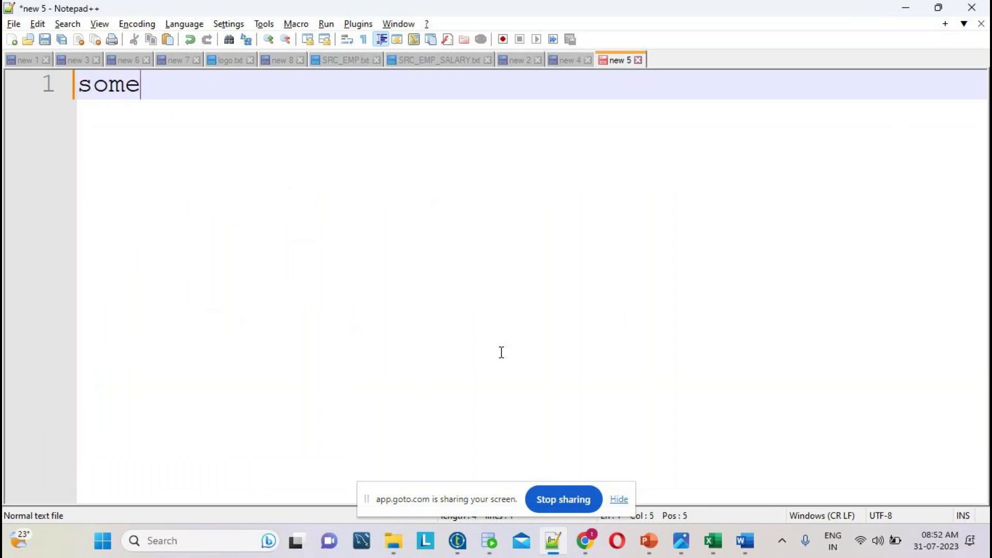
{"action": "type", "text": "exmples"}
{"action": "key", "text": "Return"}
{"action": "key", "text": "alt+Tab"}
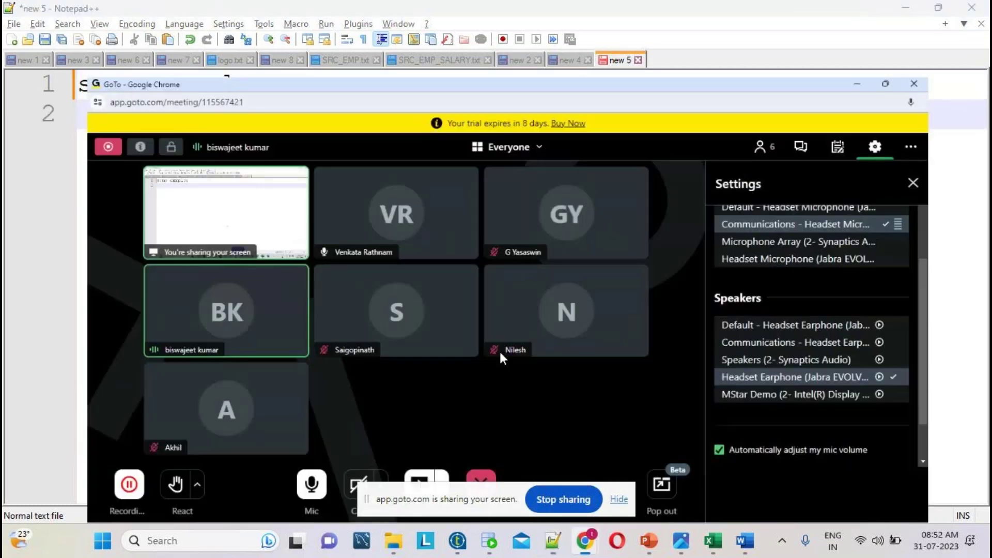
{"action": "key", "text": "alt+Tab"}
{"action": "left_click_drag", "start_coordinate": [336, 108], "coordinate": [3, 51]}
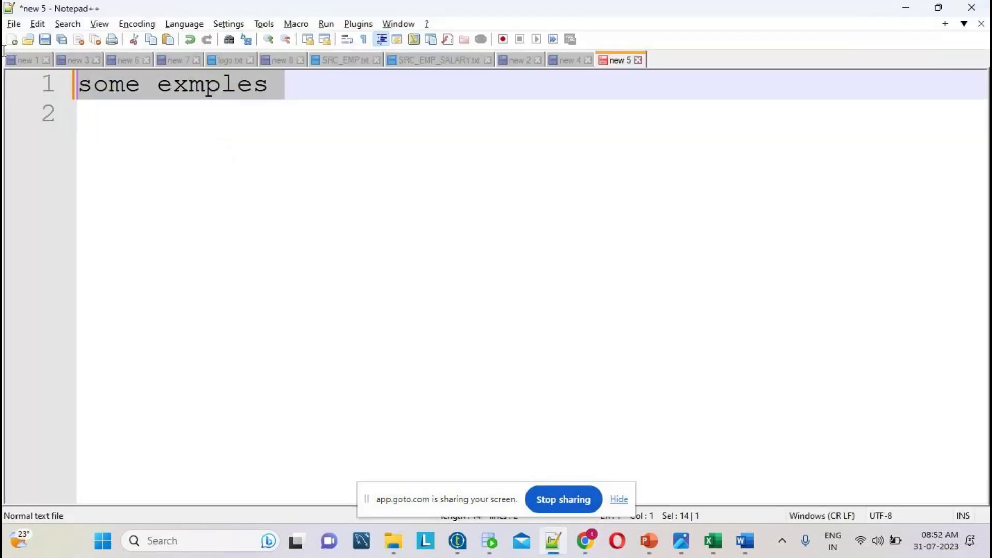
- Bring the Talend ETL course-topics workbook in Excel to the front, scrolled to the top
{"action": "left_click", "coordinate": [713, 543]}
{"action": "scroll", "coordinate": [640, 323], "scroll_direction": "up", "scroll_amount": 20}
{"action": "left_click_drag", "start_coordinate": [983, 279], "coordinate": [984, 194]}
{"action": "left_click", "coordinate": [82, 238]}
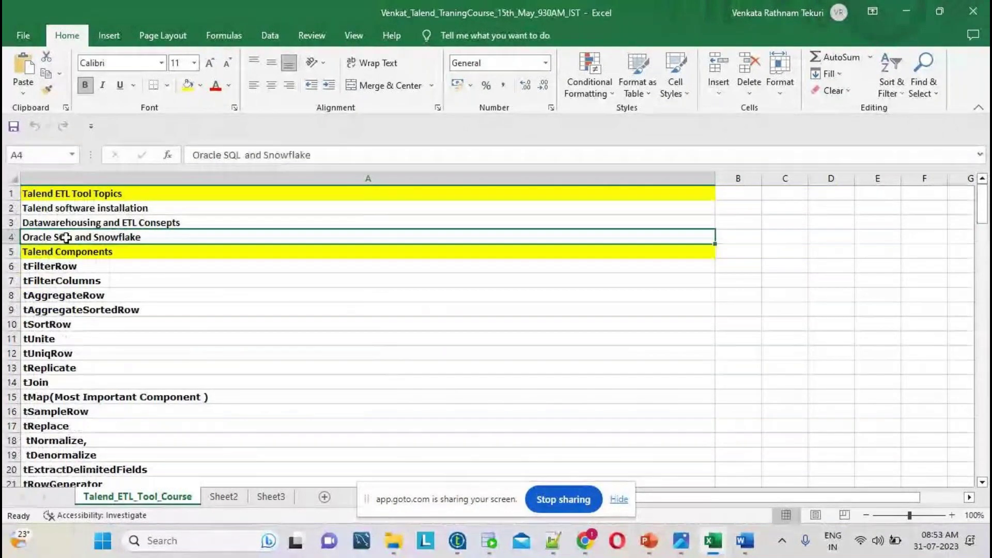
{"action": "double_click", "coordinate": [83, 238]}
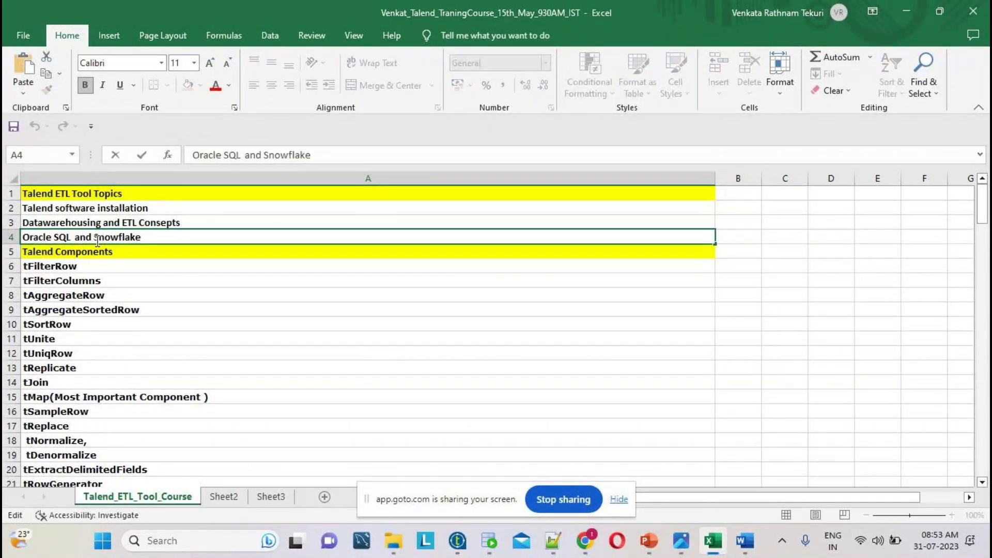
{"action": "left_click_drag", "start_coordinate": [93, 239], "coordinate": [152, 240]}
{"action": "scroll", "coordinate": [295, 277], "scroll_direction": "down", "scroll_amount": 7}
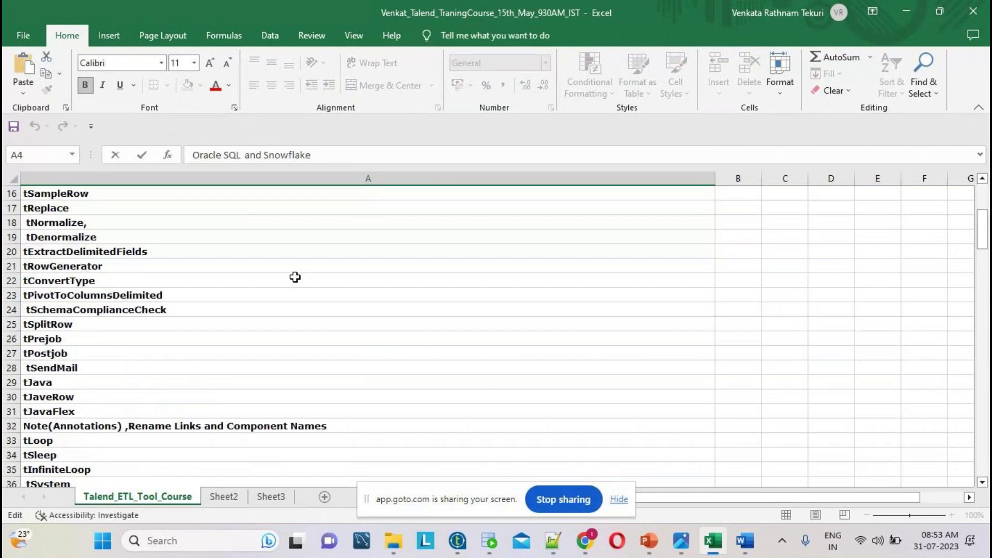
{"action": "scroll", "coordinate": [297, 278], "scroll_direction": "down", "scroll_amount": 20}
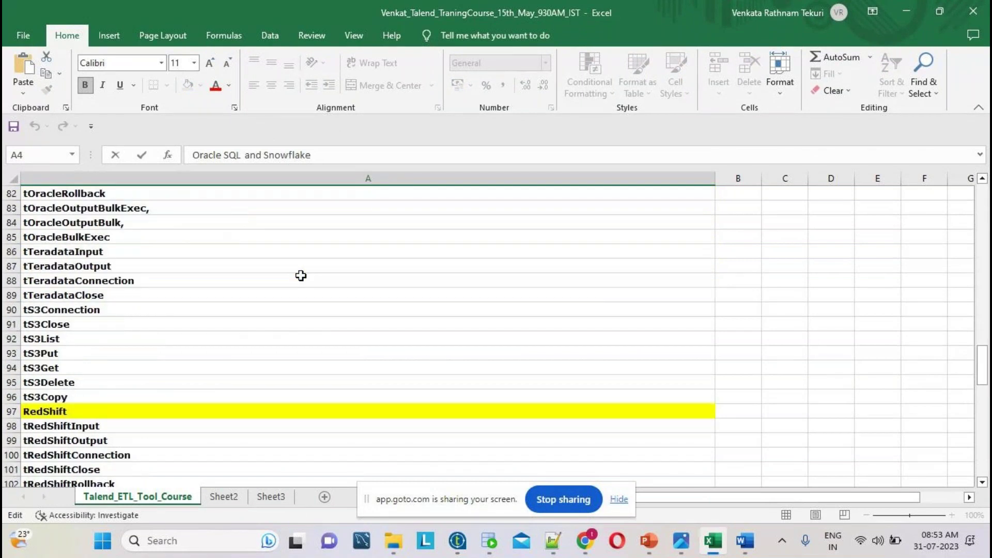
{"action": "scroll", "coordinate": [296, 278], "scroll_direction": "down", "scroll_amount": 7}
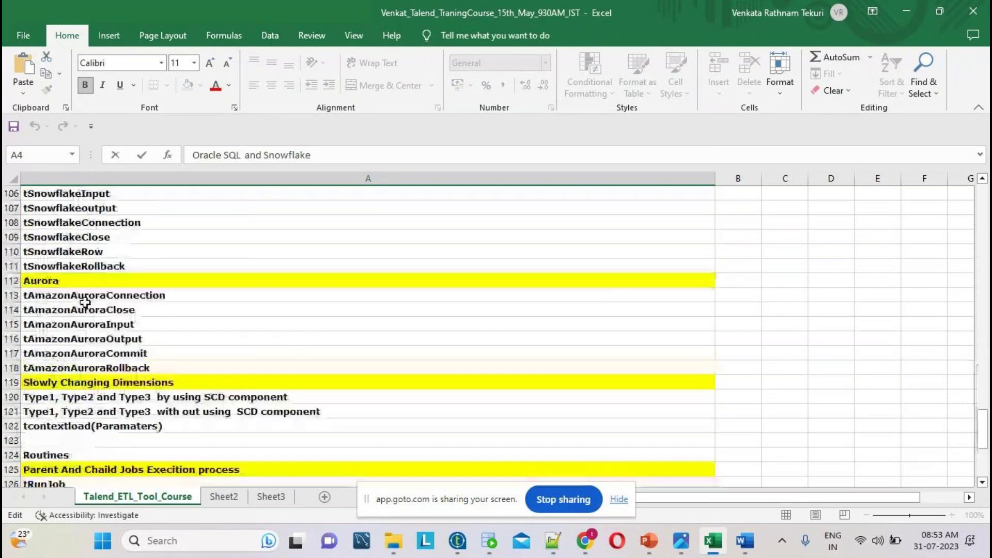
{"action": "left_click", "coordinate": [85, 224]}
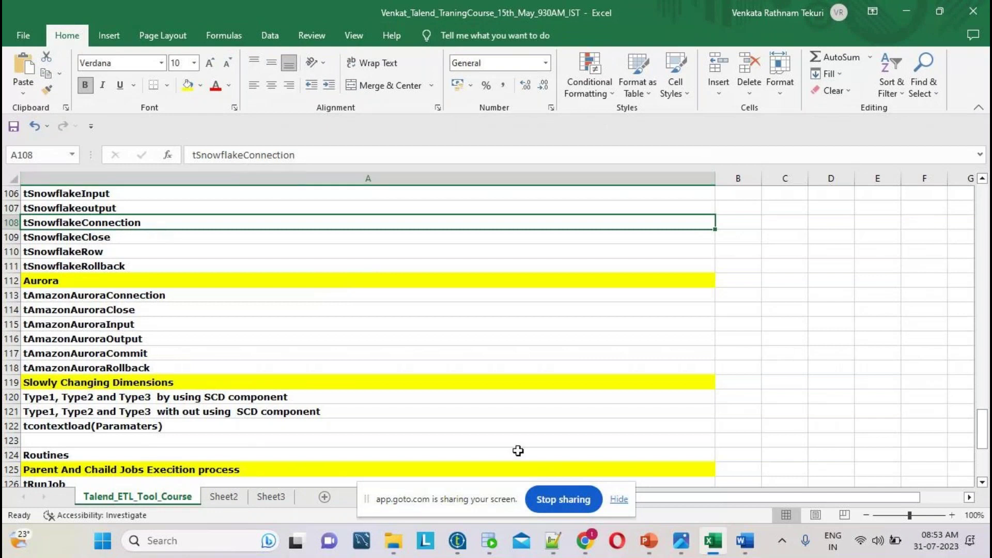
- Overwrite the new 5 note with 'full packge' and reselect that line after checking Excel
{"action": "left_click", "coordinate": [553, 540]}
{"action": "type", "text": "f"}
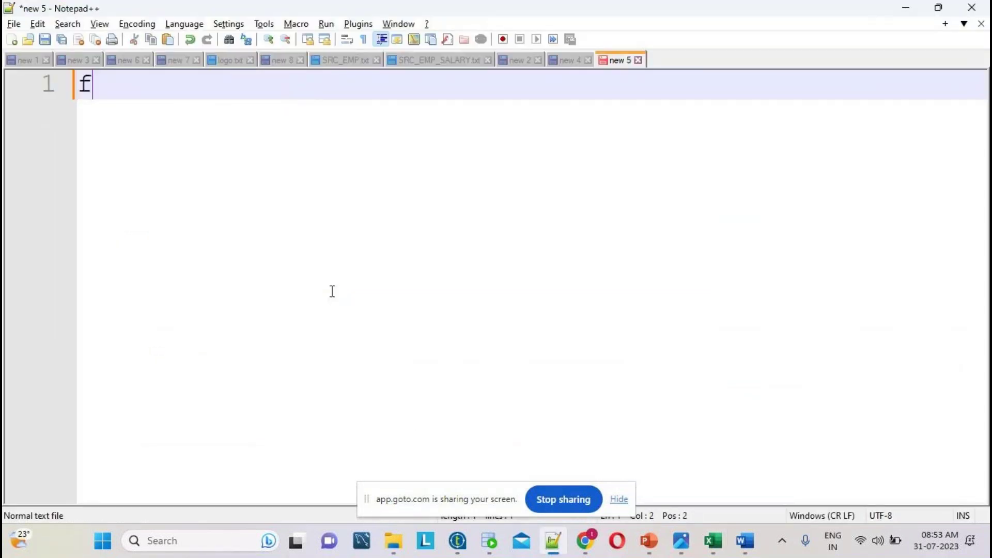
{"action": "type", "text": "ull packge"}
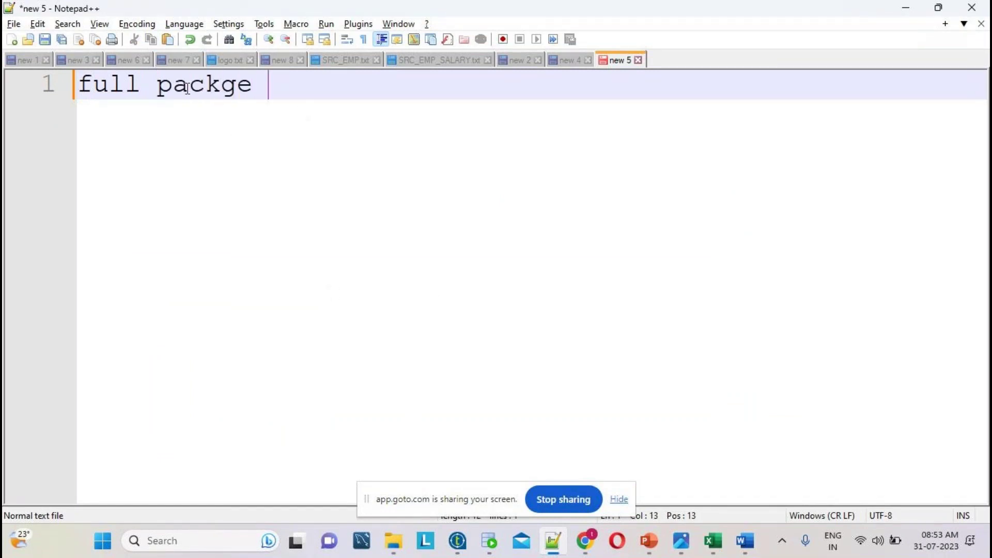
{"action": "left_click_drag", "start_coordinate": [269, 85], "coordinate": [5, 80]}
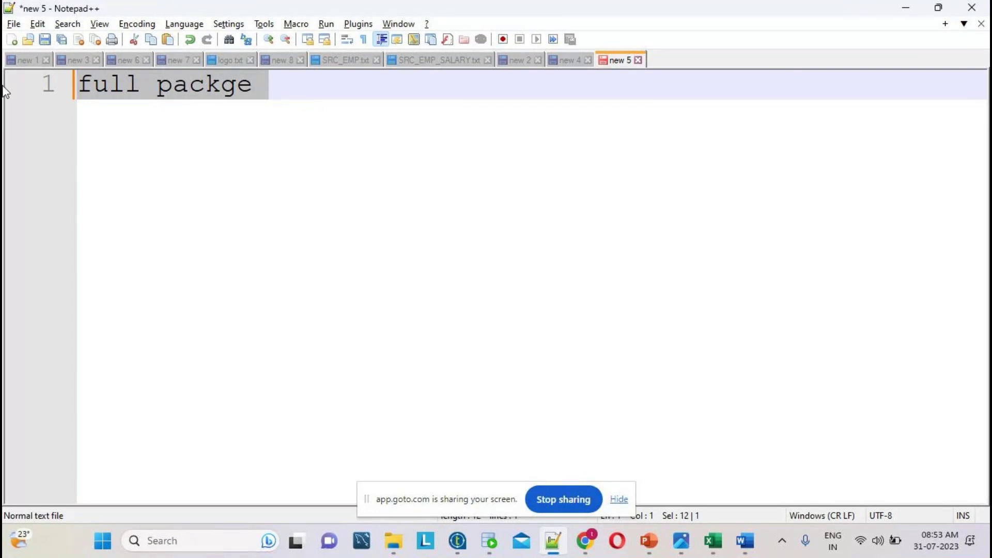
{"action": "key", "text": "alt+Tab"}
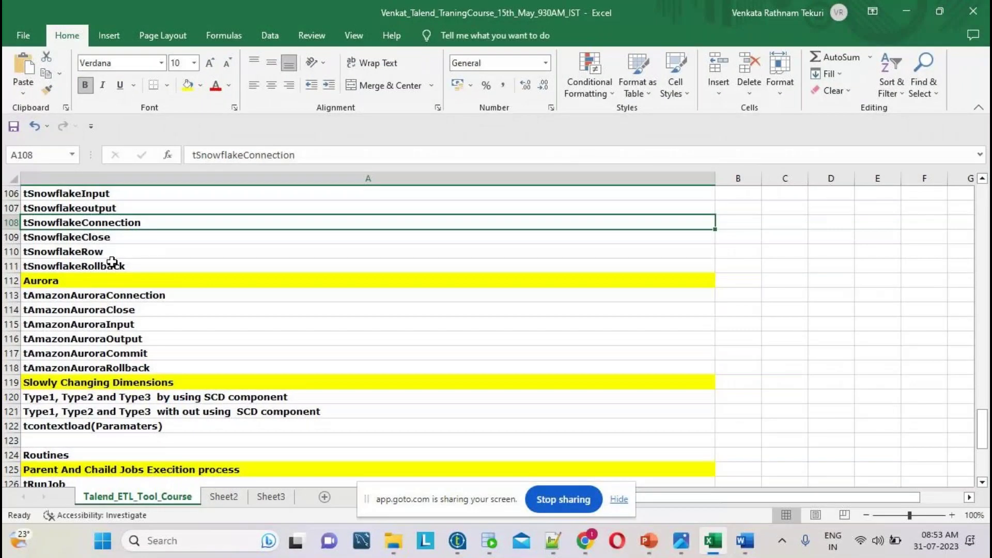
{"action": "scroll", "coordinate": [454, 330], "scroll_direction": "up", "scroll_amount": 8}
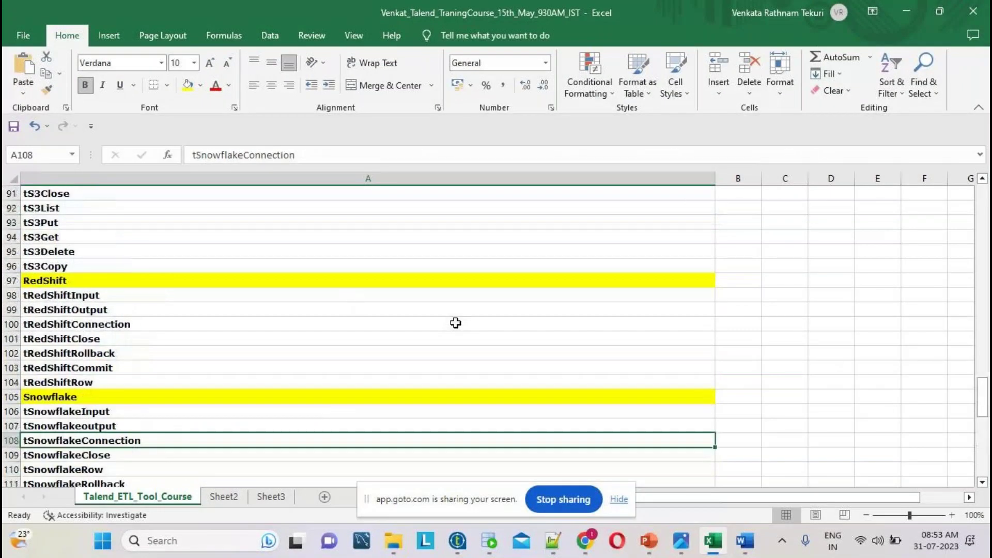
{"action": "key", "text": "alt+Tab"}
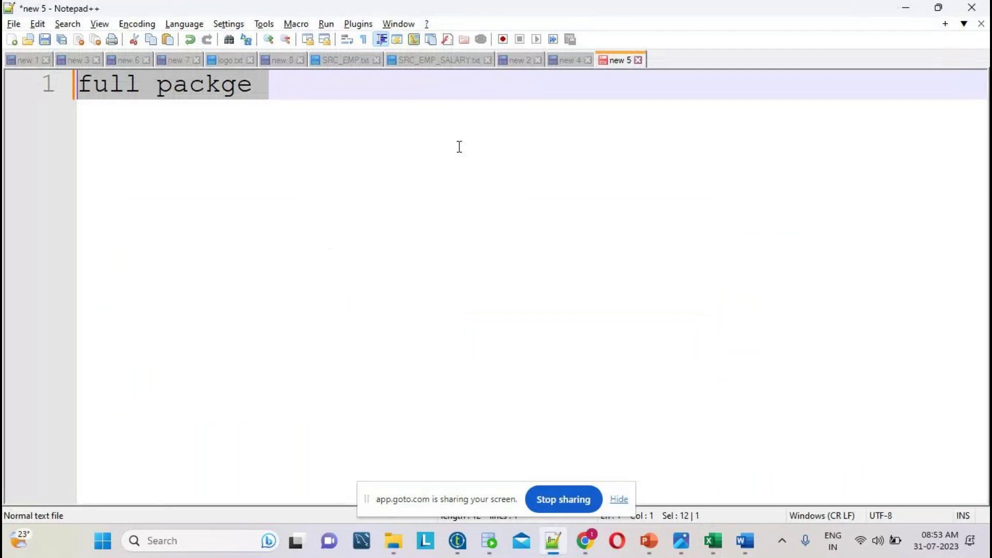
{"action": "left_click", "coordinate": [326, 132]}
{"action": "left_click", "coordinate": [20, 79]}
- Open new empty tab new 9 with blank lines, briefly checking the GoTo meeting window
{"action": "key", "text": "ctrl+n"}
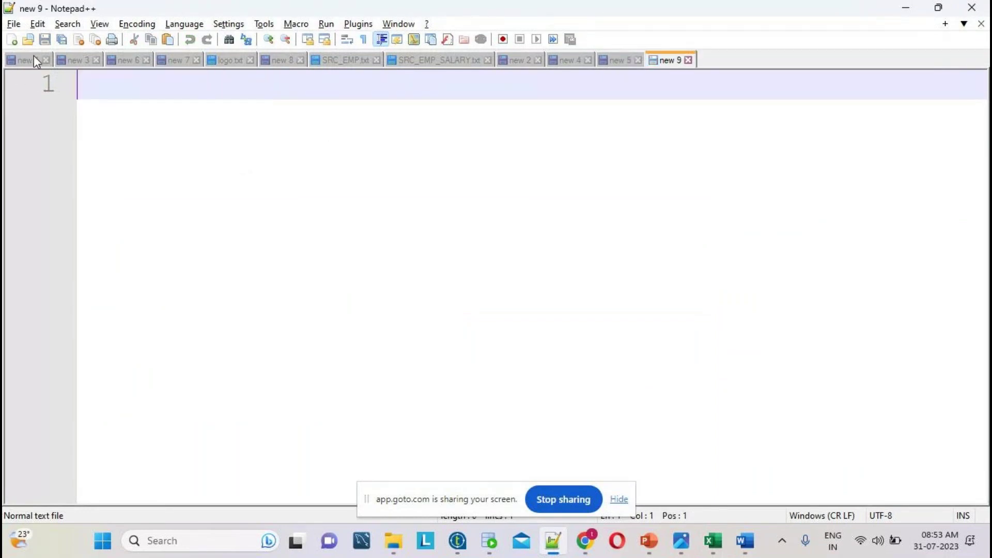
{"action": "key", "text": "Return"}
{"action": "key", "text": "Return"}
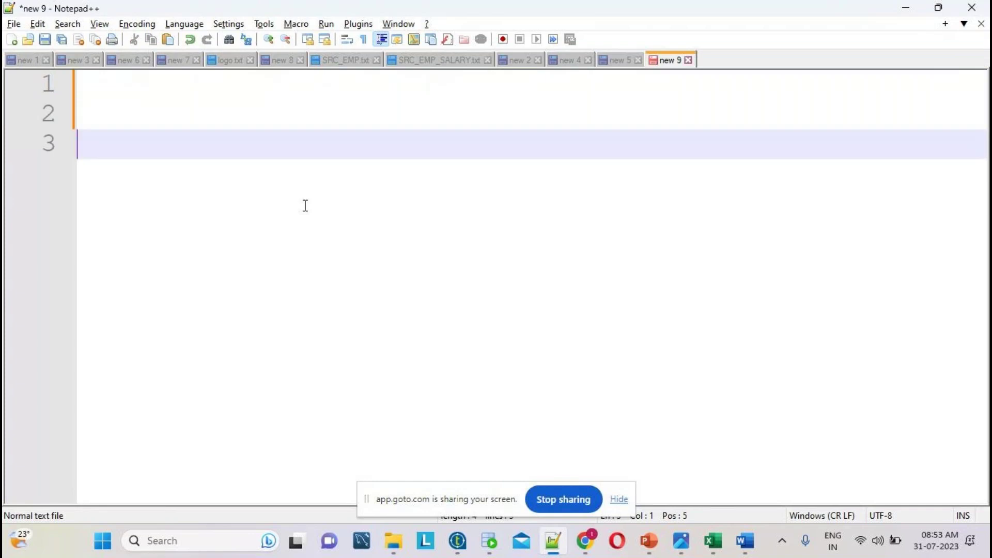
{"action": "mouse_move", "coordinate": [585, 540]}
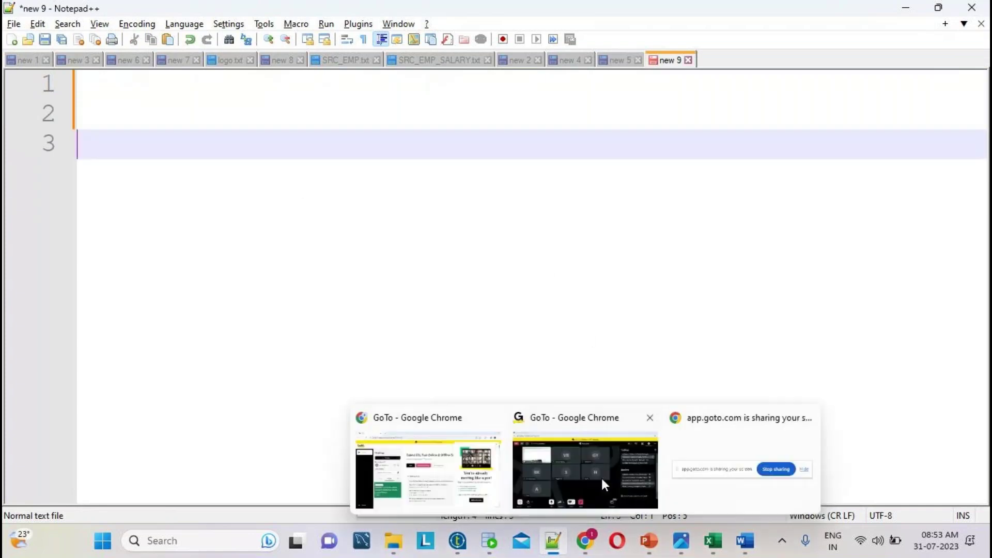
{"action": "left_click", "coordinate": [596, 461]}
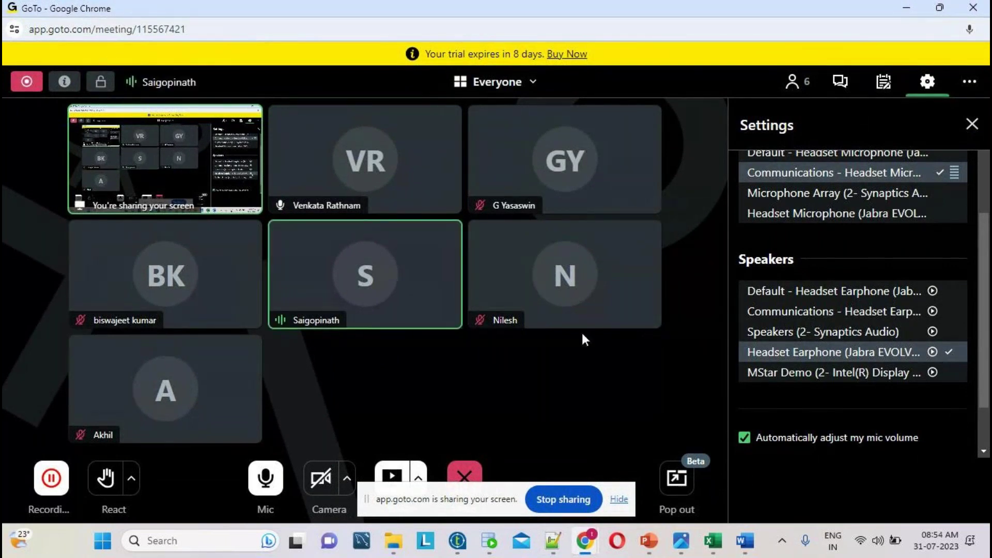
{"action": "left_click", "coordinate": [907, 7]}
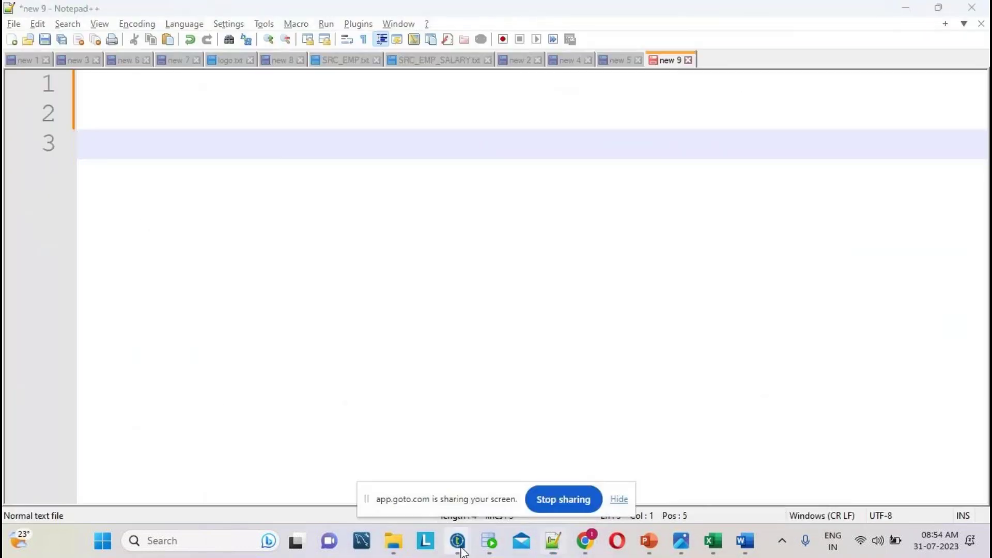
- Dismiss Talend's community sign-up and welcome page, enlarge the design area, then return to Notepad++
{"action": "left_click", "coordinate": [610, 463]}
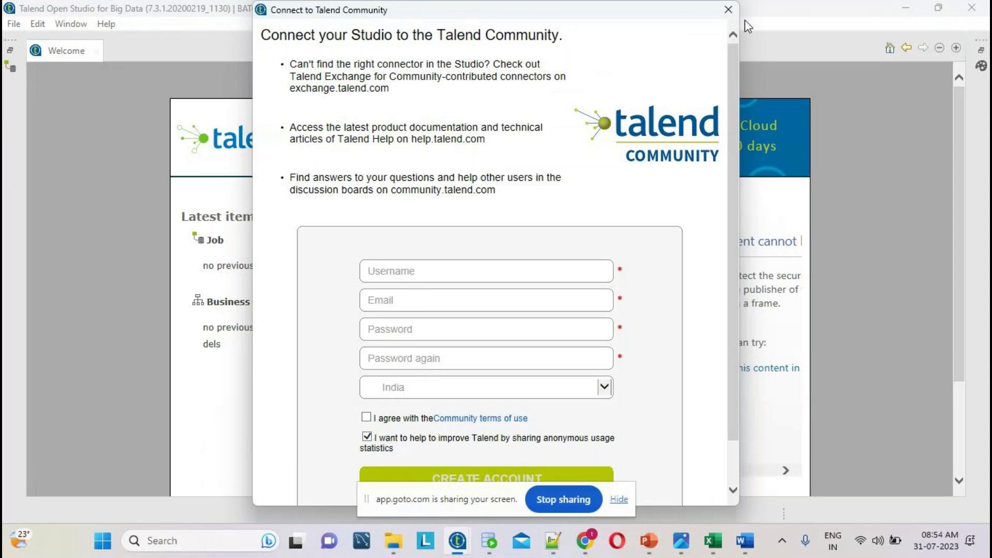
{"action": "left_click", "coordinate": [728, 10]}
{"action": "scroll", "coordinate": [631, 284], "scroll_direction": "down", "scroll_amount": 3}
{"action": "left_click", "coordinate": [518, 401]}
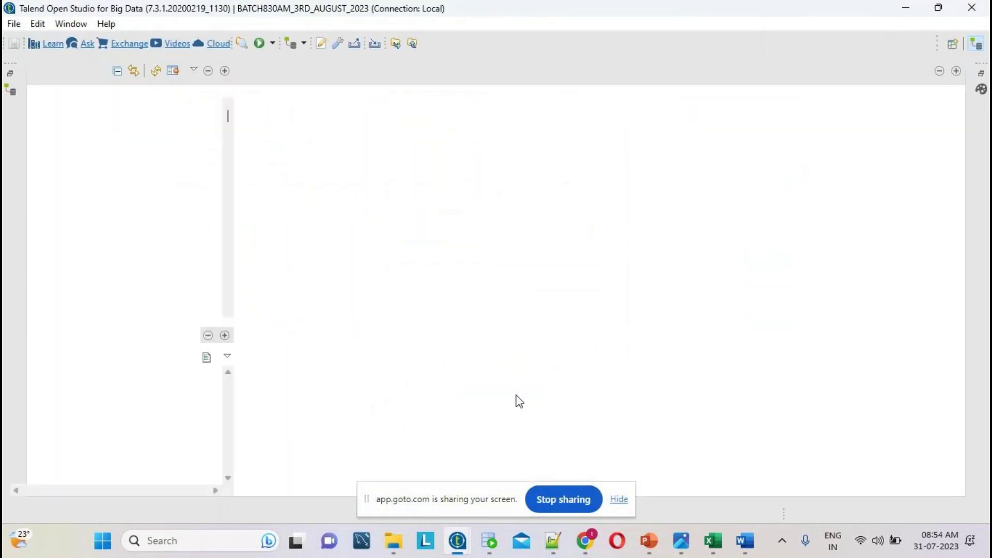
{"action": "left_click_drag", "start_coordinate": [556, 159], "coordinate": [522, 264]}
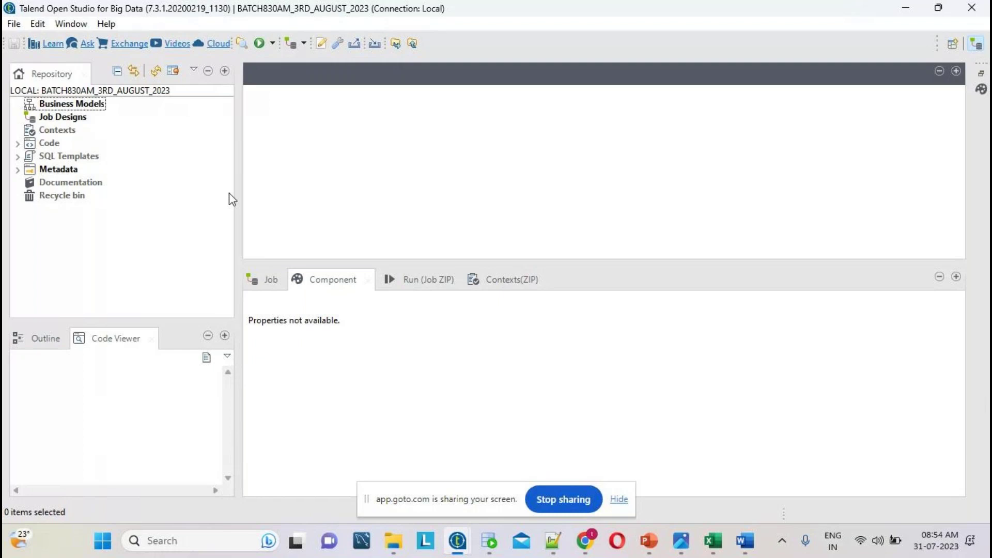
{"action": "key", "text": "alt+Tab"}
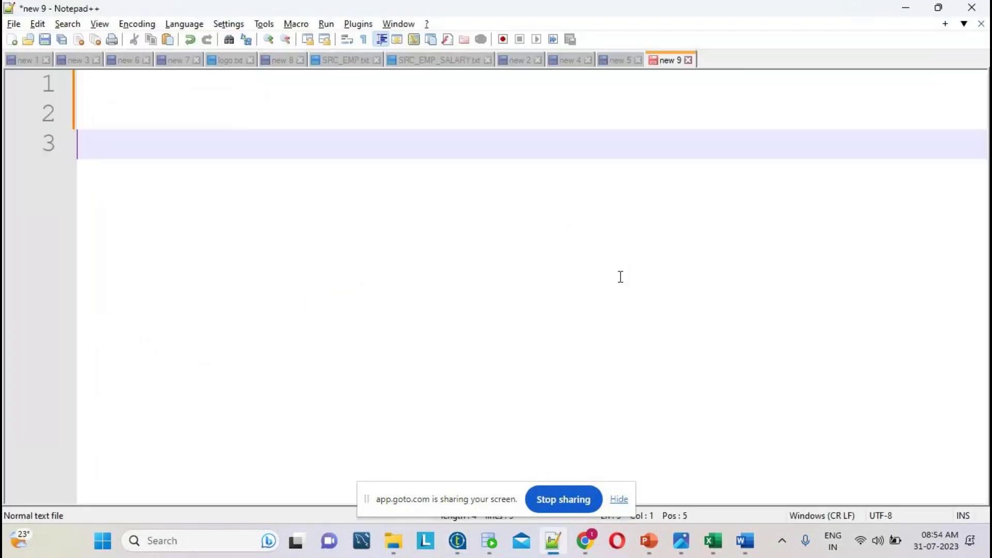
- Jot scratch words 'demo', 'easy', 'new' and '2' into the new 9 note
{"action": "left_click", "coordinate": [619, 499]}
{"action": "type", "text": "d"}
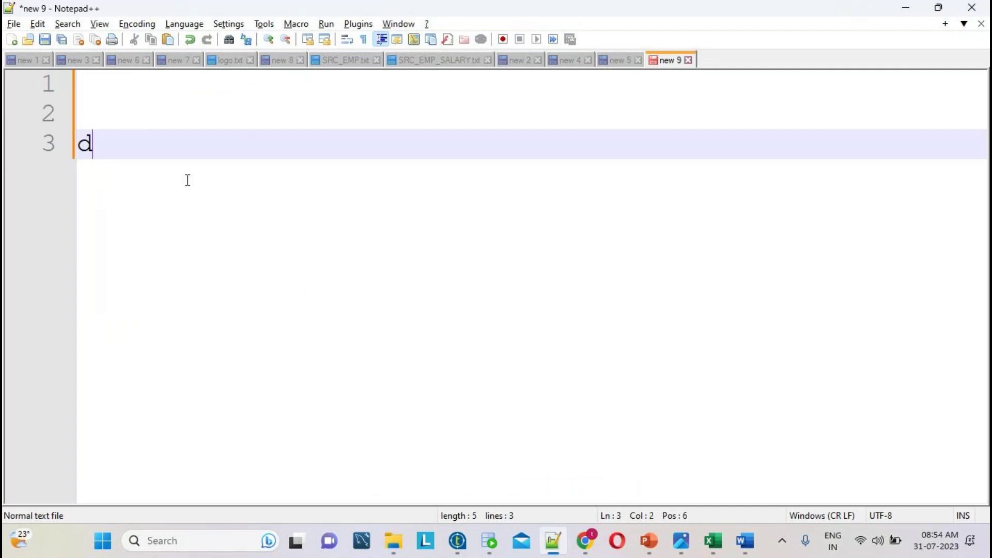
{"action": "type", "text": "emo 2"}
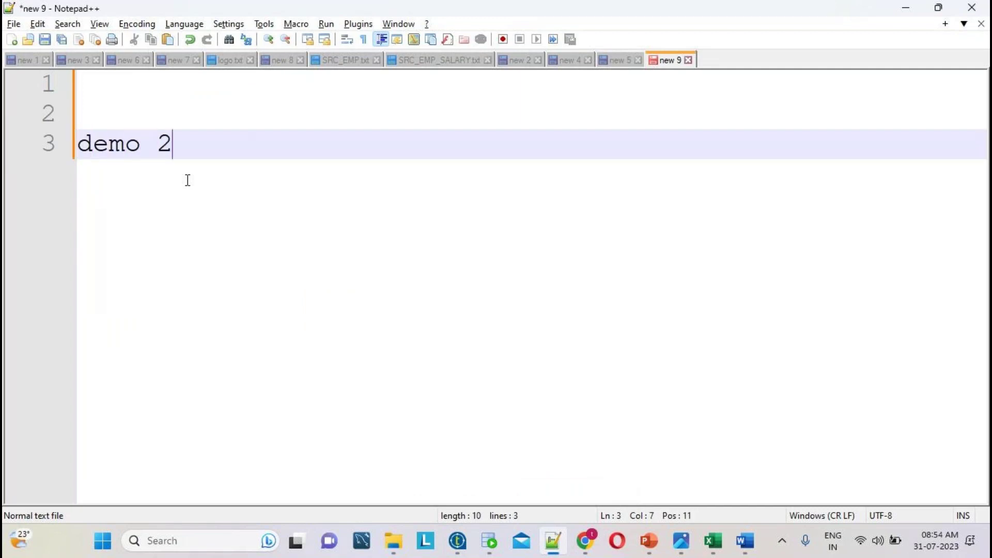
{"action": "key", "text": "BackSpace"}
{"action": "left_click", "coordinate": [50, 138]}
{"action": "type", "text": "easy"}
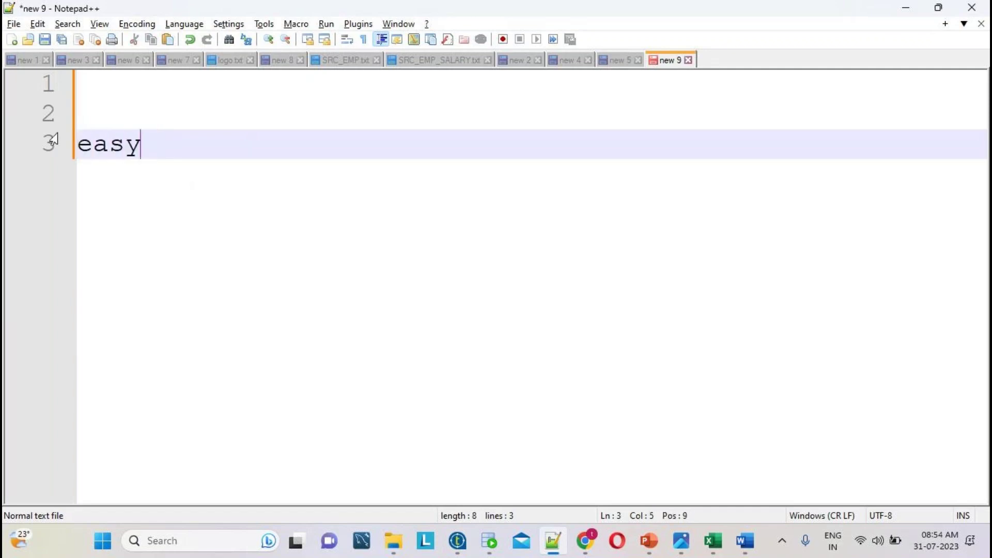
{"action": "key", "text": "Return"}
{"action": "key", "text": "Return"}
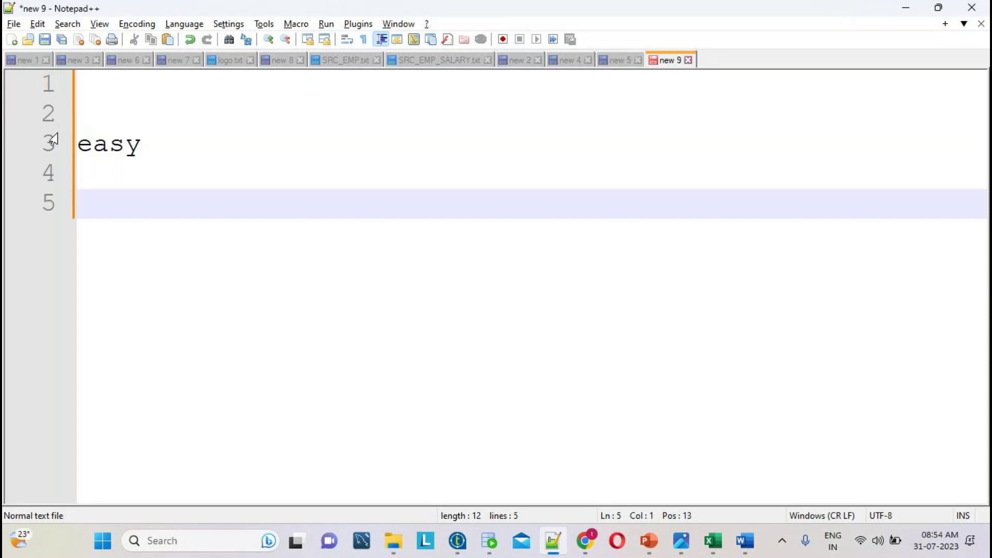
{"action": "key", "text": "ctrl+a"}
{"action": "type", "text": "ne"}
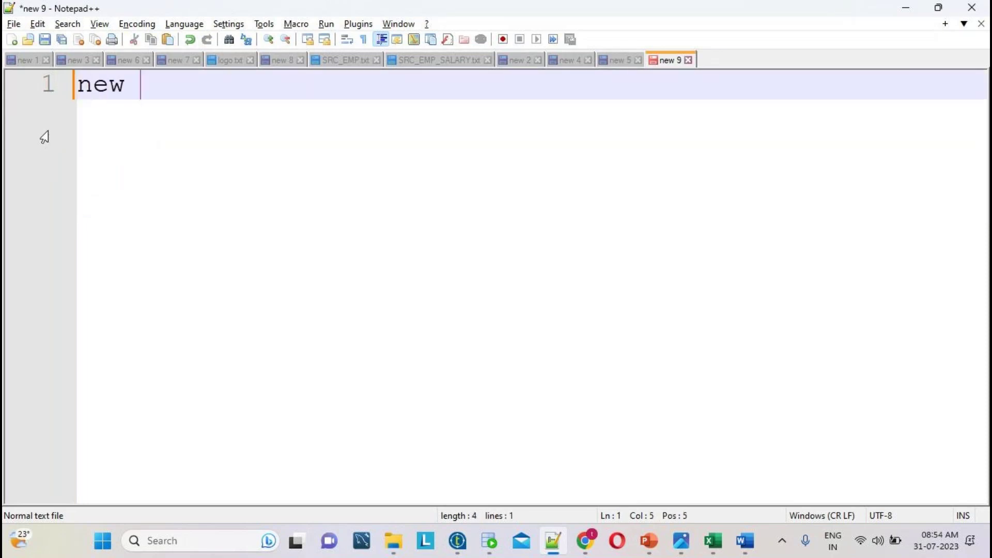
{"action": "type", "text": "w"}
{"action": "key", "text": "Return"}
{"action": "key", "text": "Return"}
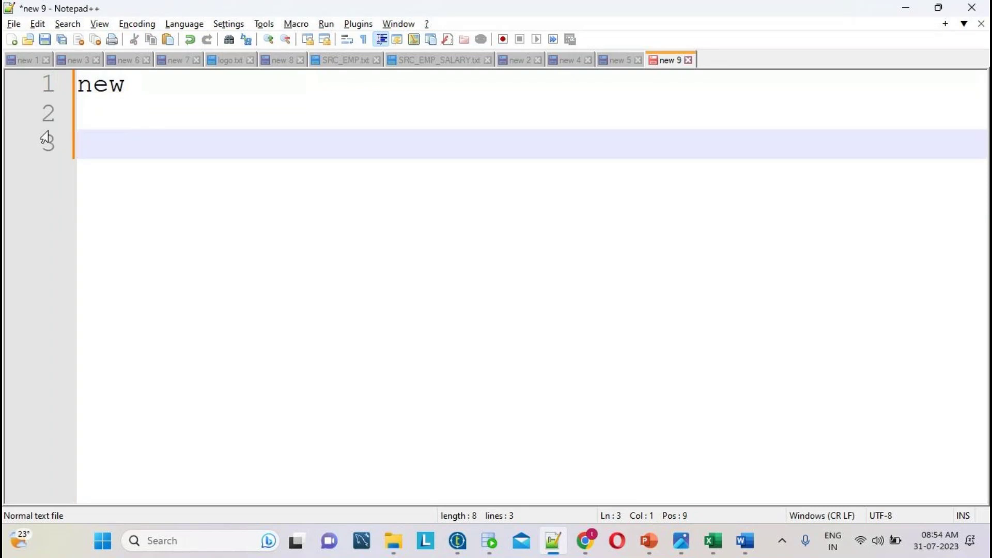
{"action": "type", "text": "2 3"}
{"action": "key", "text": "BackSpace"}
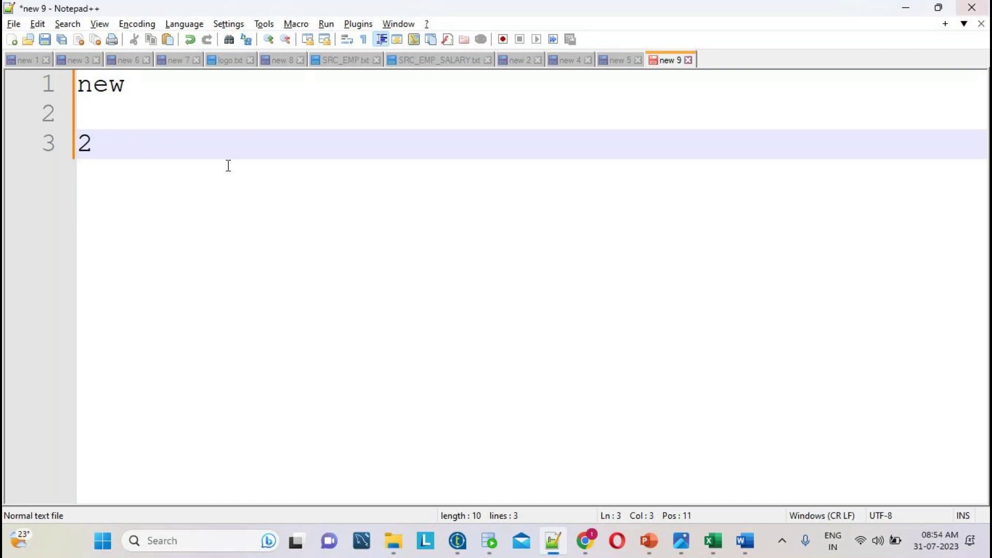
- Replace the note with 'offline 3 to 4 free demo' and '2 demo classes', then go to File Explorer
{"action": "left_click_drag", "start_coordinate": [176, 203], "coordinate": [3, 77]}
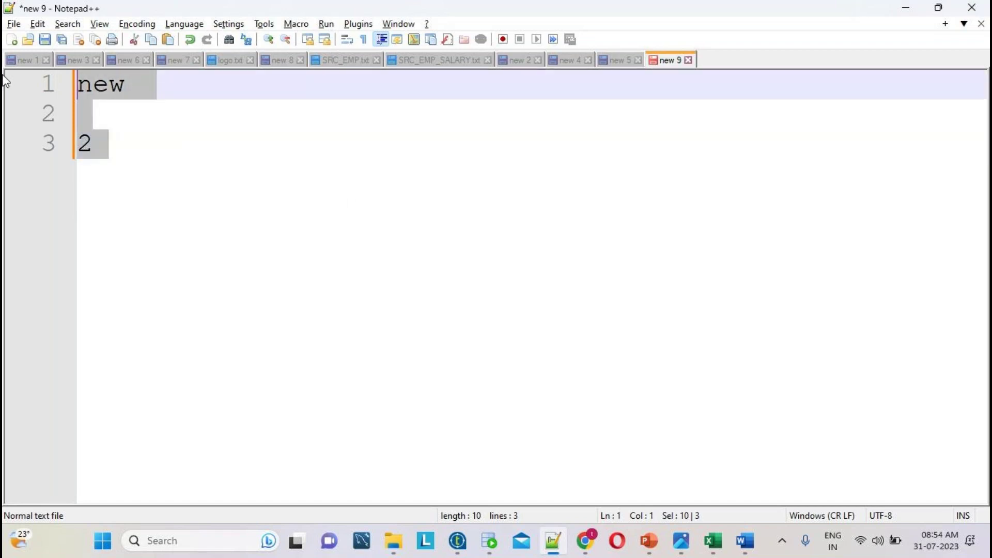
{"action": "key", "text": "BackSpace"}
{"action": "type", "text": "offline 3 to"}
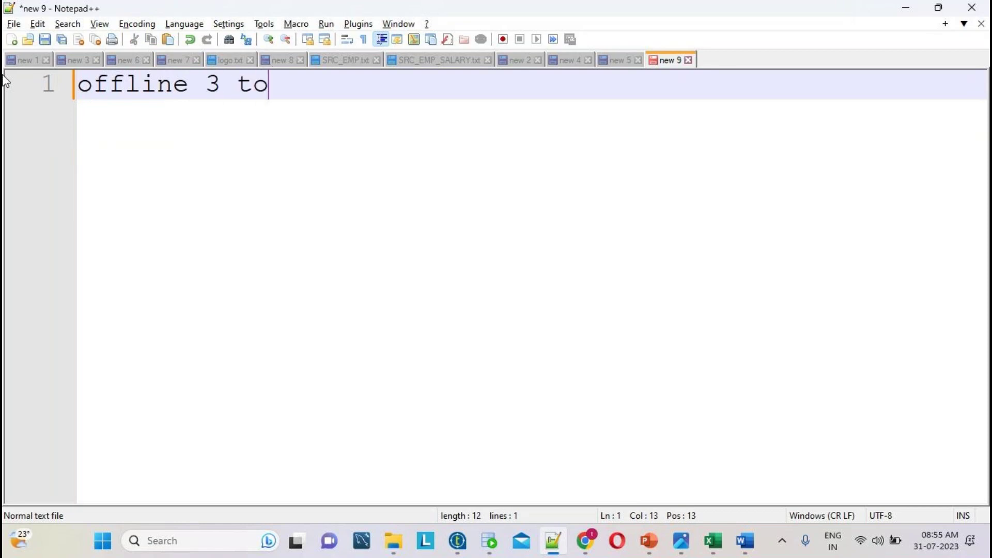
{"action": "type", "text": " 4 free demo"}
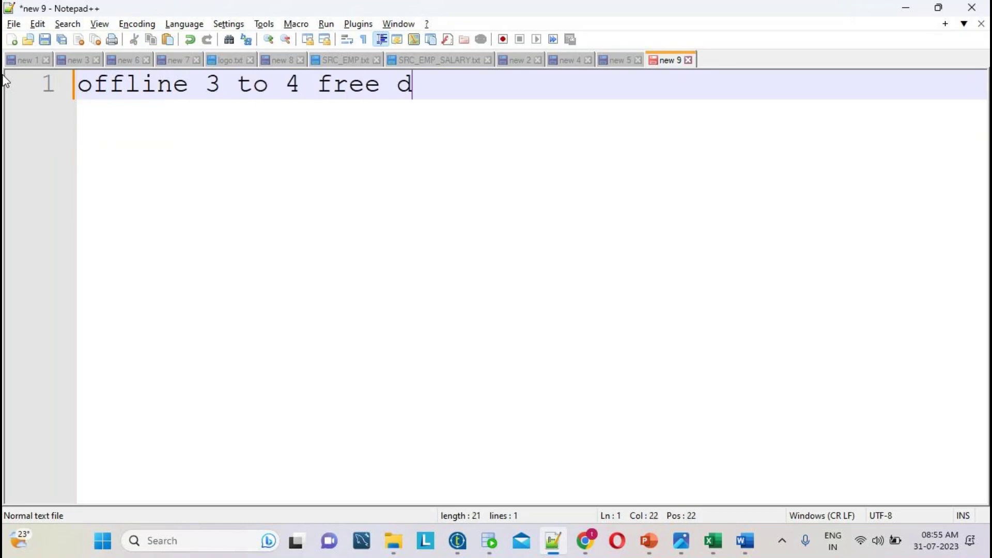
{"action": "key", "text": "Return"}
{"action": "key", "text": "Return"}
{"action": "type", "text": "2 demo classes"}
{"action": "key", "text": "Return"}
{"action": "key", "text": "Return"}
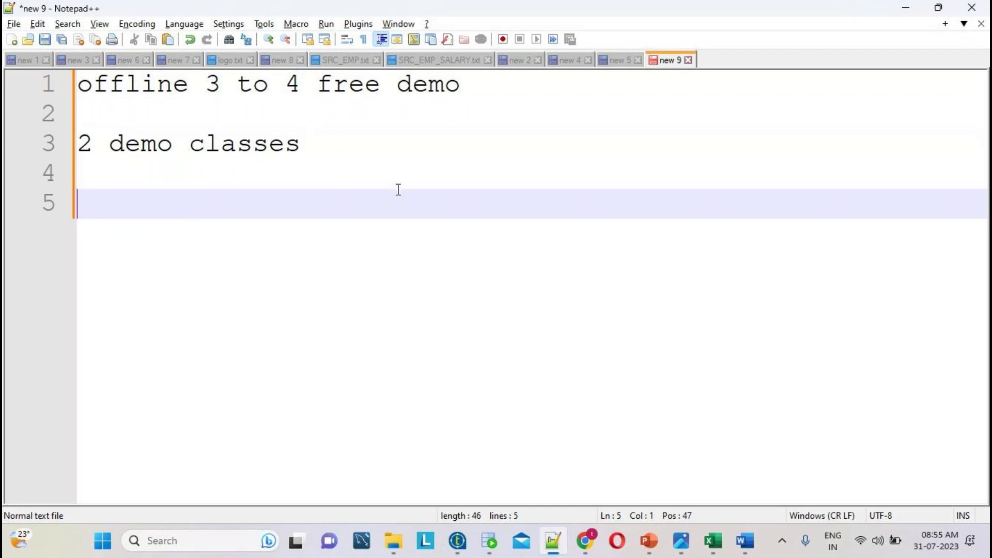
{"action": "key", "text": "ctrl+a"}
{"action": "left_click", "coordinate": [396, 217]}
{"action": "left_click_drag", "start_coordinate": [396, 217], "coordinate": [25, 101]}
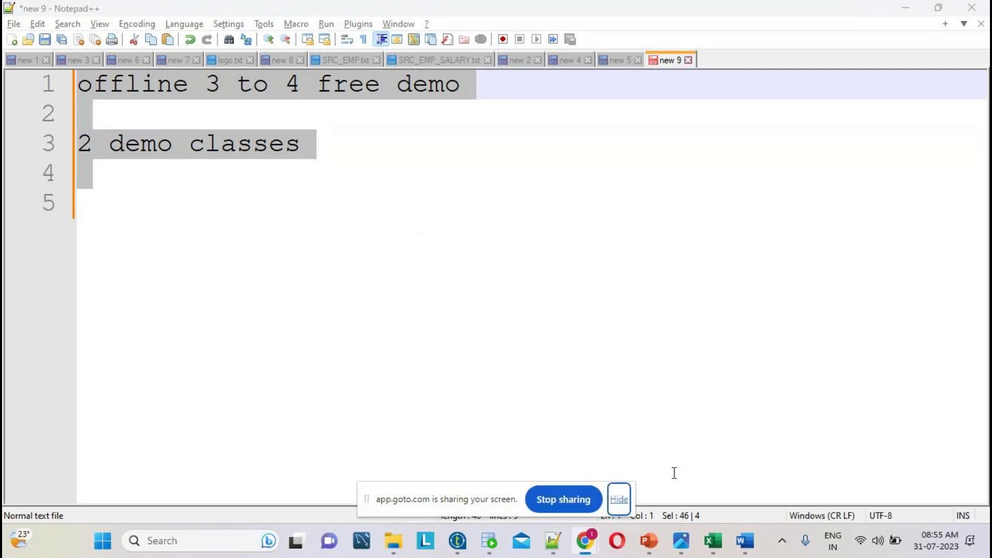
{"action": "left_click", "coordinate": [561, 550]}
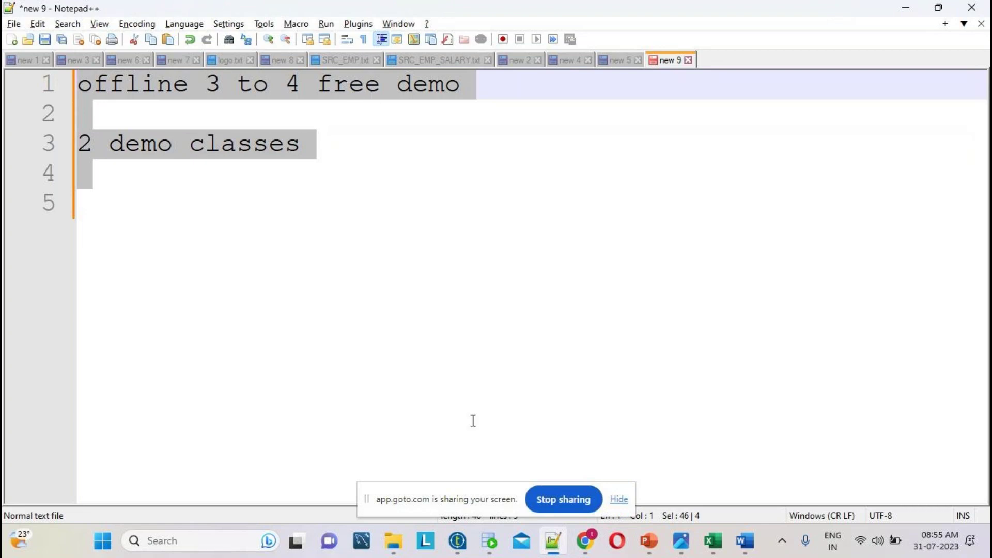
{"action": "left_click", "coordinate": [399, 538]}
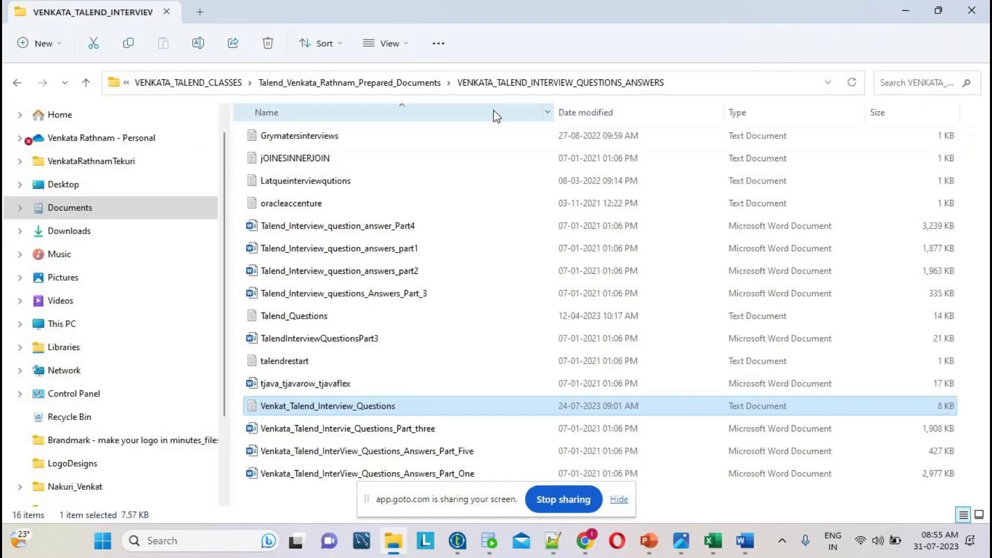
- Browse to 2023_YEAR > BATCH930AM10TH_JULY_2023 > SOURCE and open SRC_EMP with Notepad++
{"action": "left_click", "coordinate": [404, 83]}
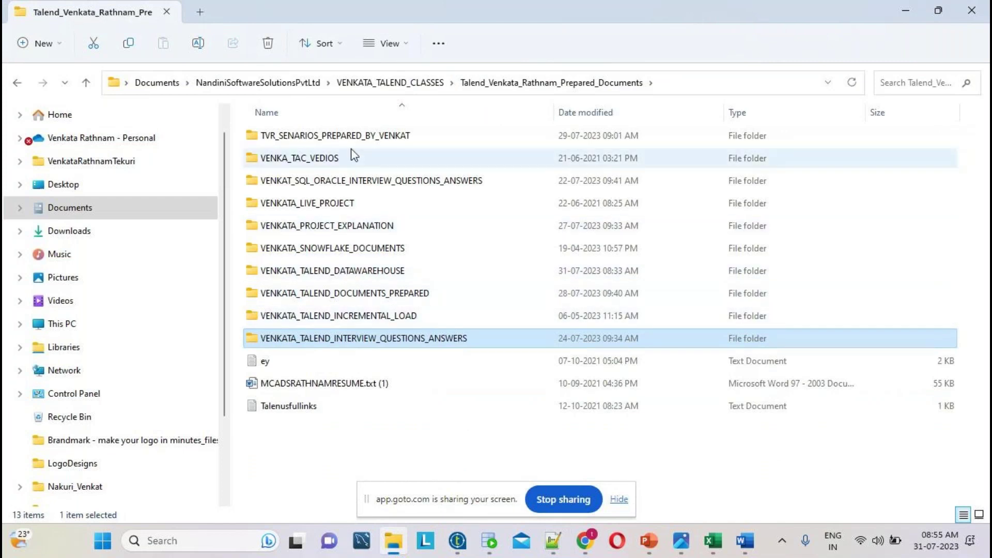
{"action": "left_click", "coordinate": [401, 89]}
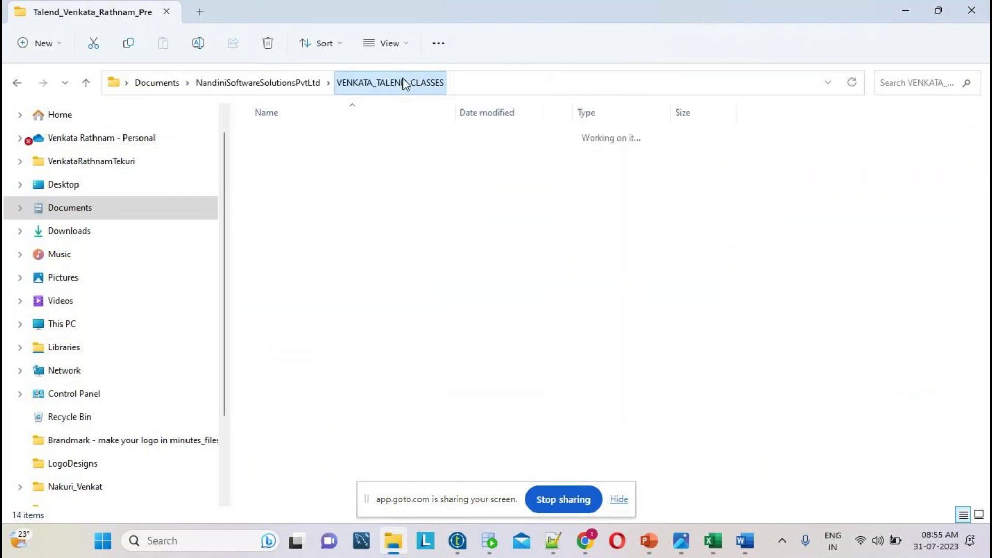
{"action": "double_click", "coordinate": [293, 202]}
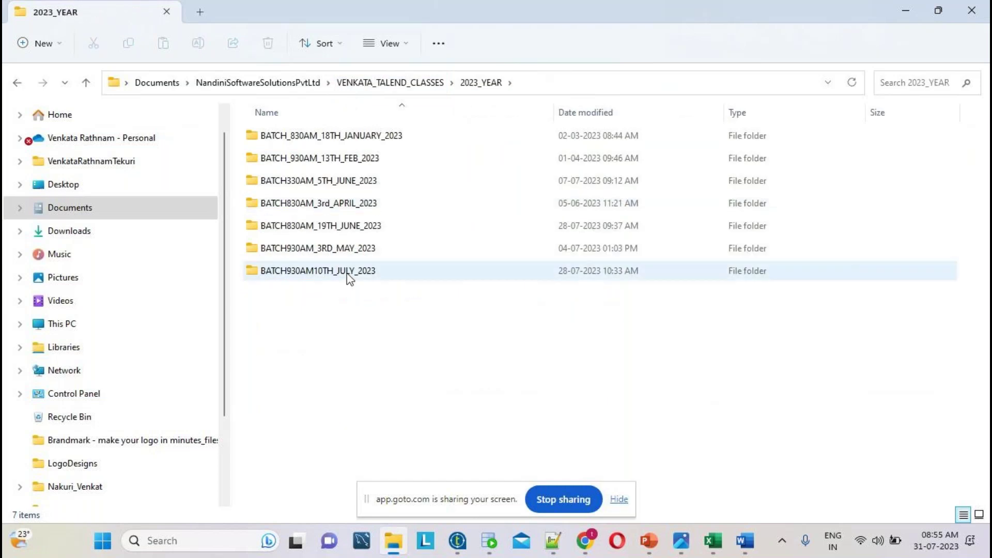
{"action": "right_click", "coordinate": [335, 345]}
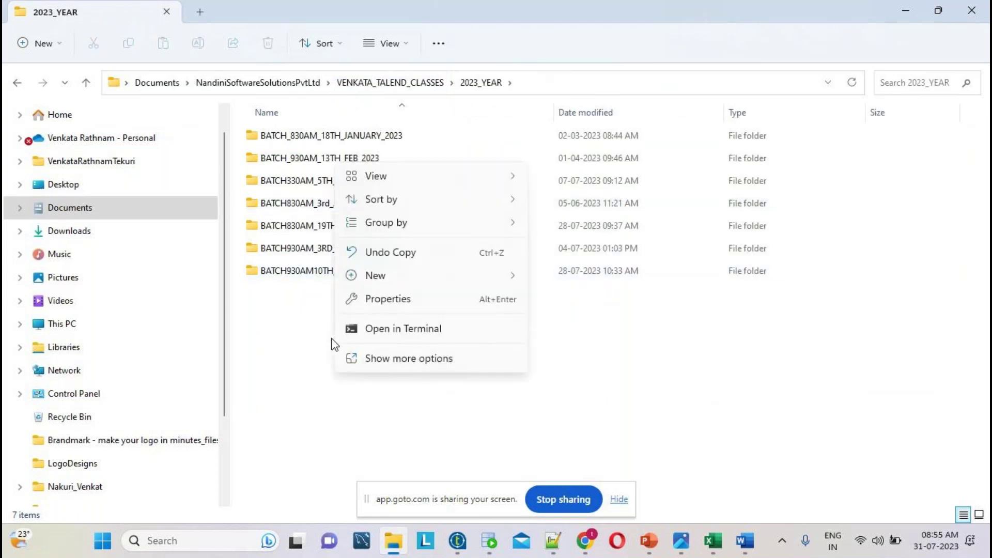
{"action": "left_click", "coordinate": [303, 270]}
{"action": "double_click", "coordinate": [304, 271]}
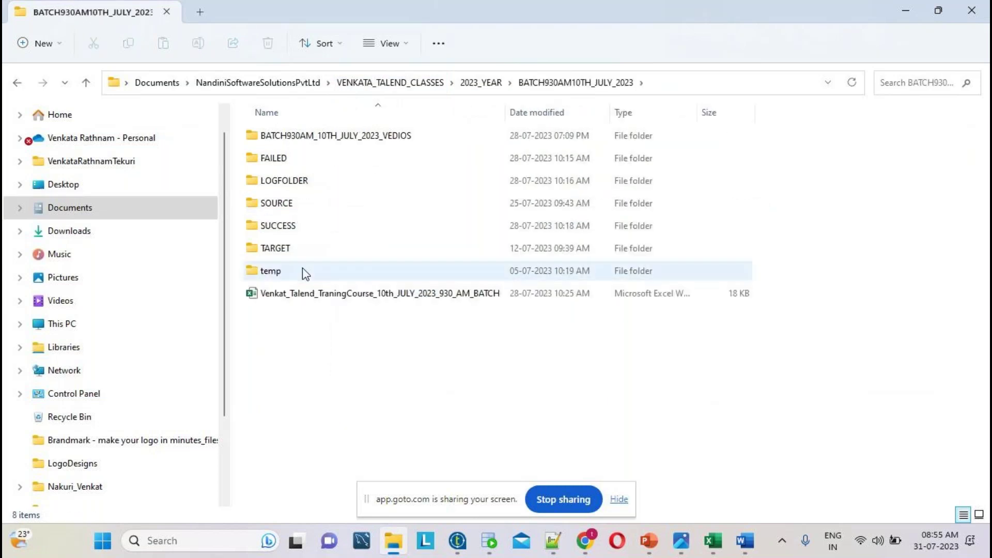
{"action": "double_click", "coordinate": [292, 203]}
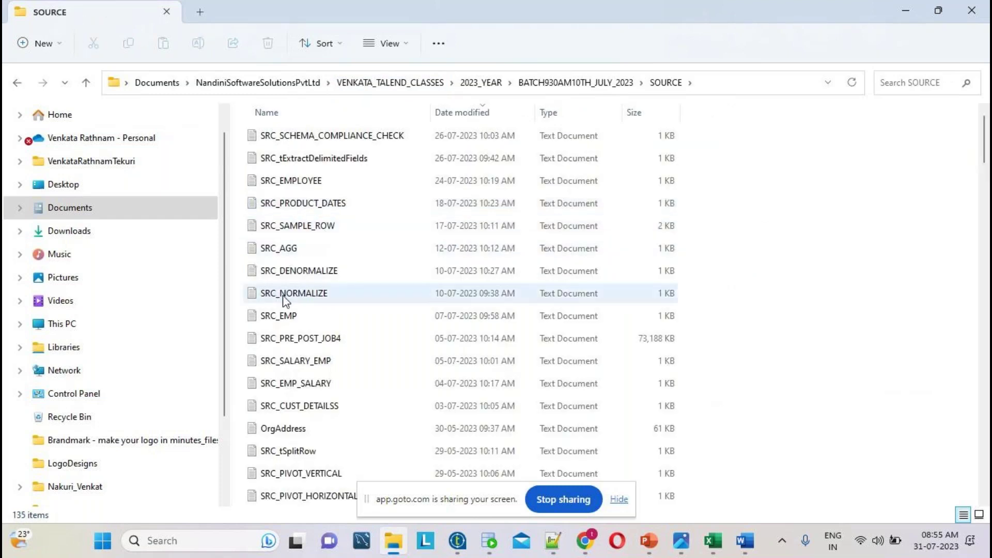
{"action": "right_click", "coordinate": [281, 318]}
{"action": "left_click", "coordinate": [330, 304]}
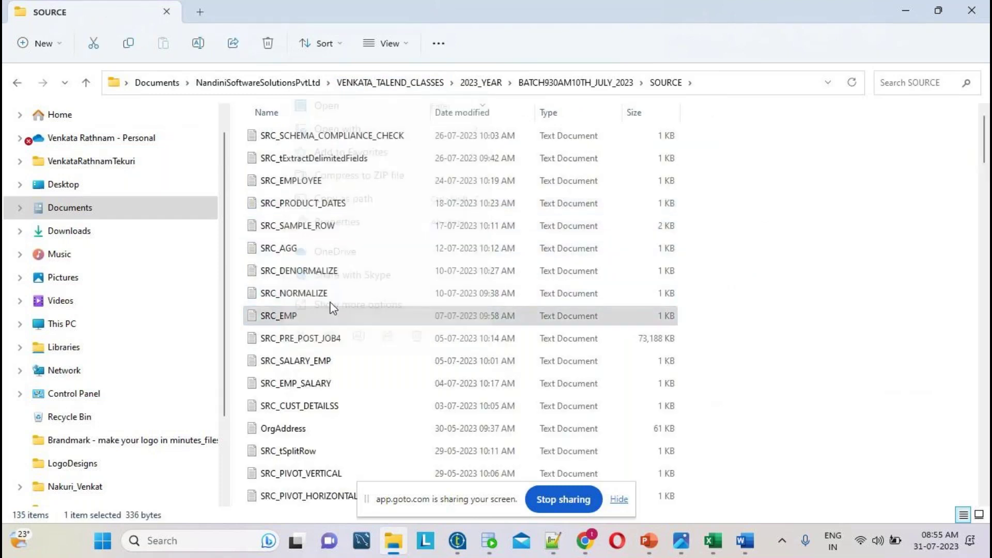
{"action": "left_click", "coordinate": [415, 237]}
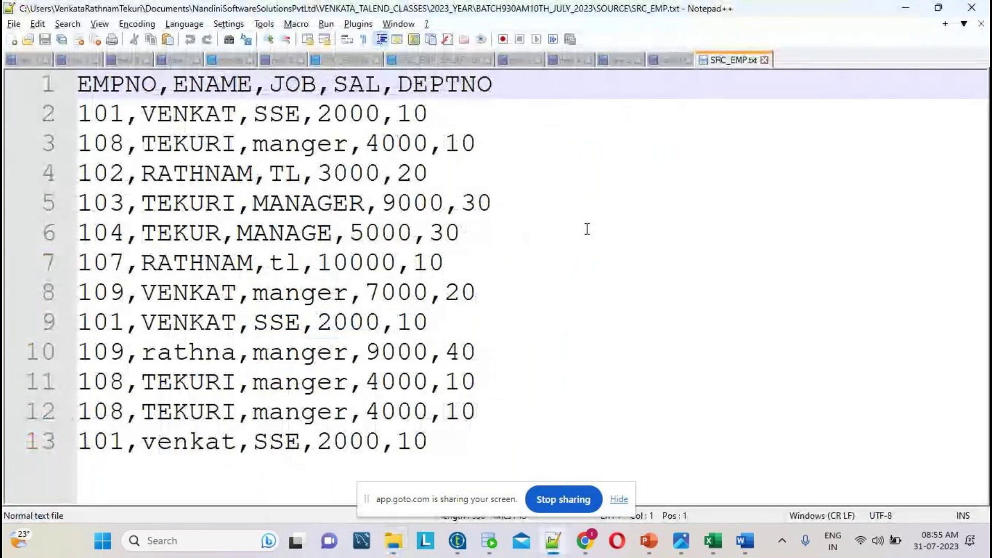
- Select the full 13-line contents of SRC_EMP.txt
{"action": "scroll", "coordinate": [587, 228], "scroll_direction": "down", "scroll_amount": 2}
{"action": "left_click_drag", "start_coordinate": [387, 406], "coordinate": [16, 74]}
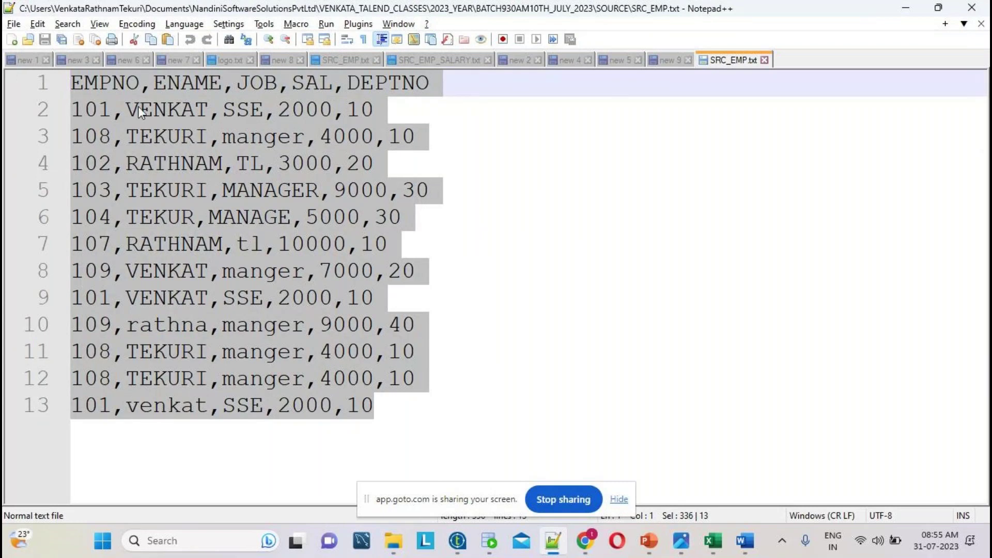
{"action": "left_click", "coordinate": [618, 498]}
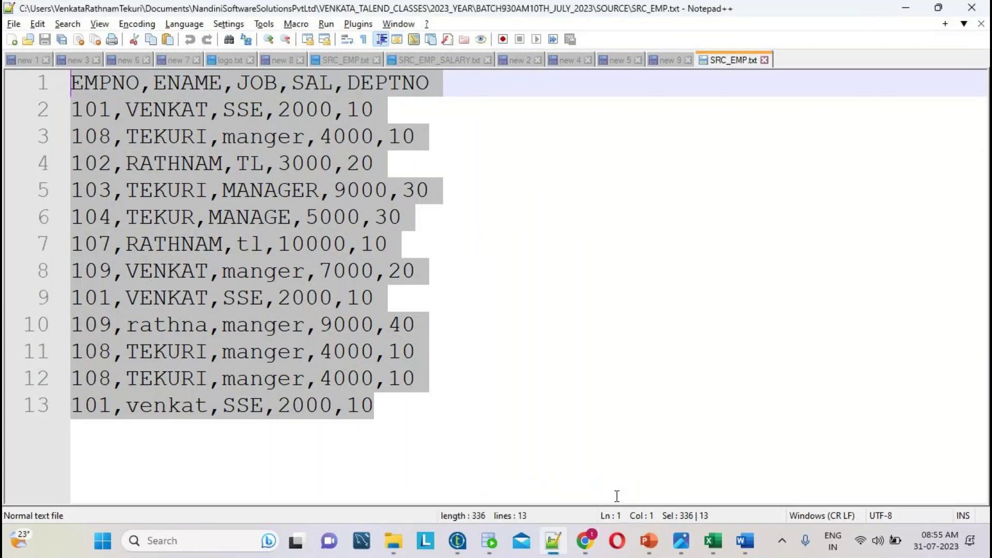
{"action": "left_click", "coordinate": [407, 420]}
{"action": "left_click_drag", "start_coordinate": [404, 416], "coordinate": [23, 46]}
{"action": "double_click", "coordinate": [106, 85]}
{"action": "left_click_drag", "start_coordinate": [380, 405], "coordinate": [18, 80]}
- Highlight the header columns EMPNO, ENAME, JOB, SAL, DEPTNO and their comma delimiters
{"action": "left_click", "coordinate": [418, 97]}
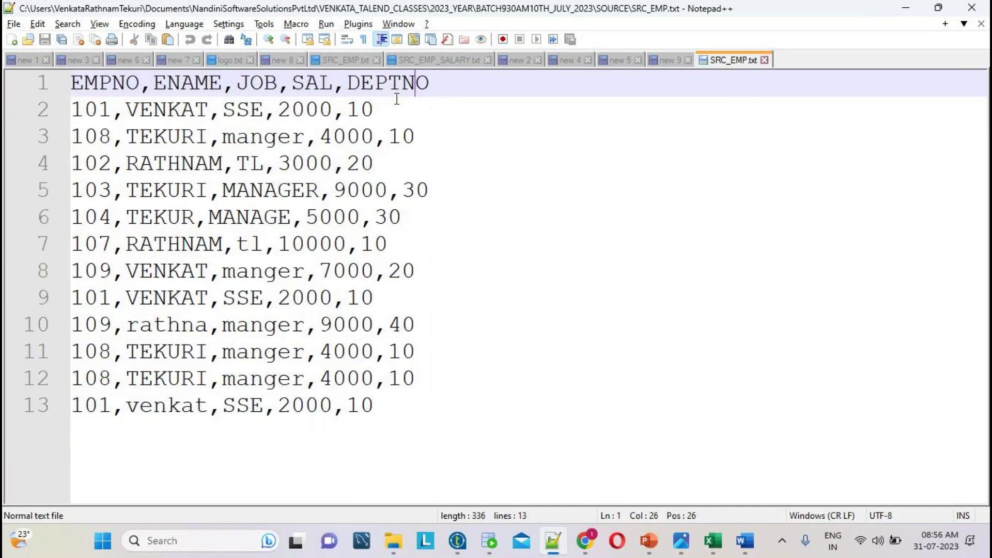
{"action": "left_click", "coordinate": [65, 80]}
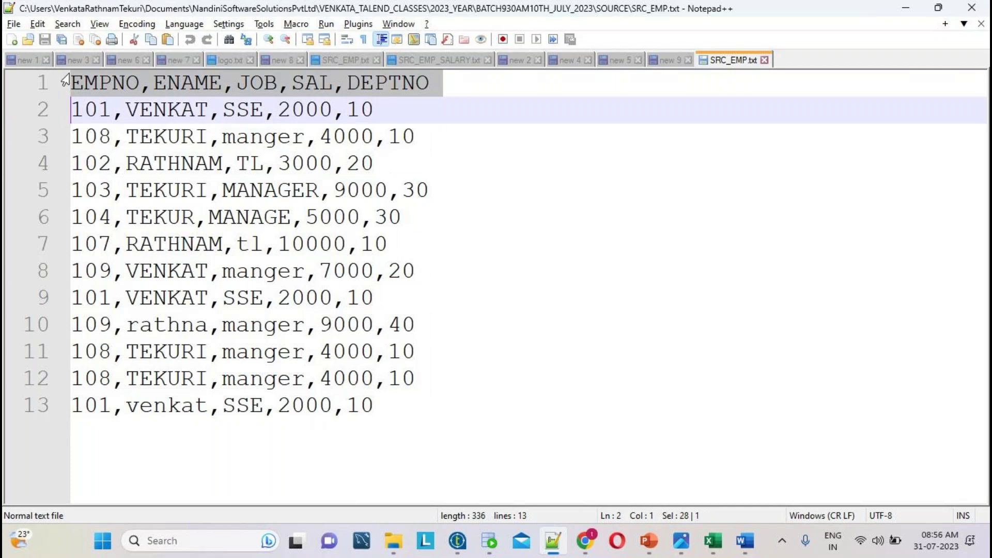
{"action": "left_click", "coordinate": [109, 87]}
{"action": "double_click", "coordinate": [109, 86]}
{"action": "left_click", "coordinate": [171, 86]}
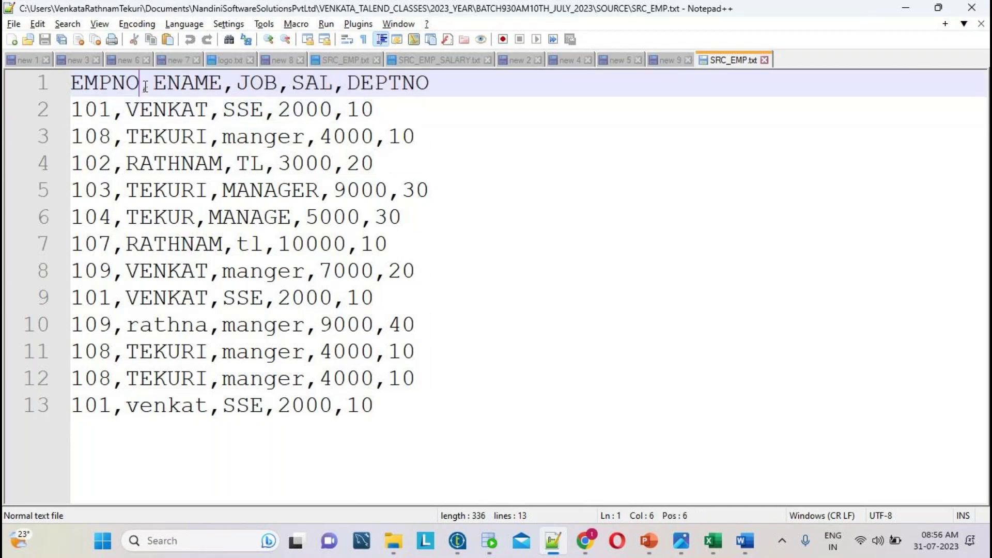
{"action": "double_click", "coordinate": [172, 87]}
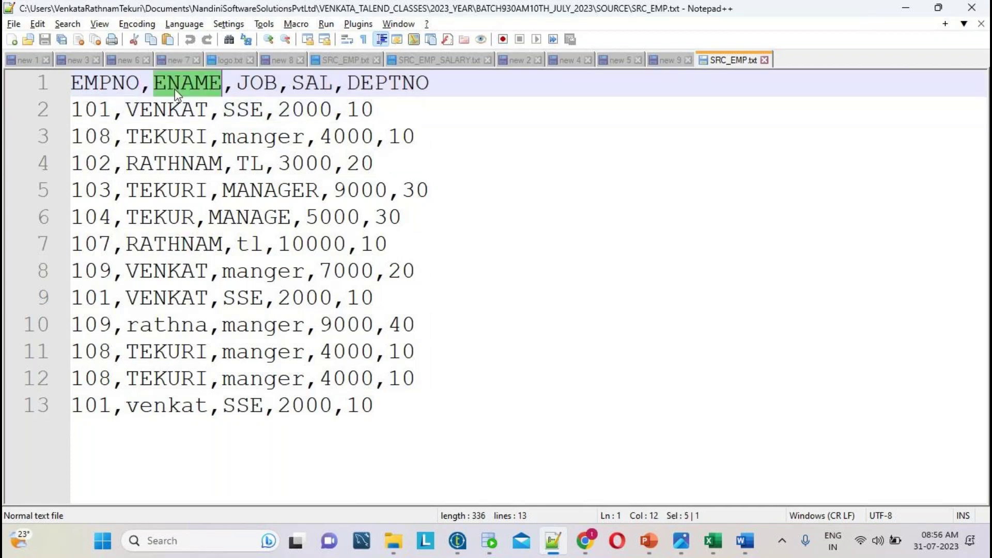
{"action": "left_click", "coordinate": [223, 89]}
{"action": "double_click", "coordinate": [267, 86]}
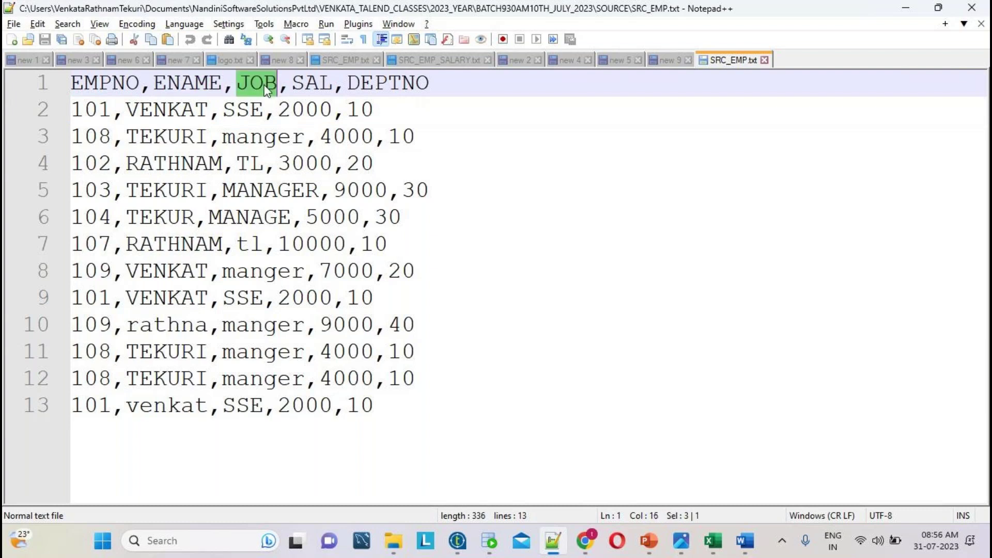
{"action": "double_click", "coordinate": [285, 89]}
{"action": "double_click", "coordinate": [313, 86]}
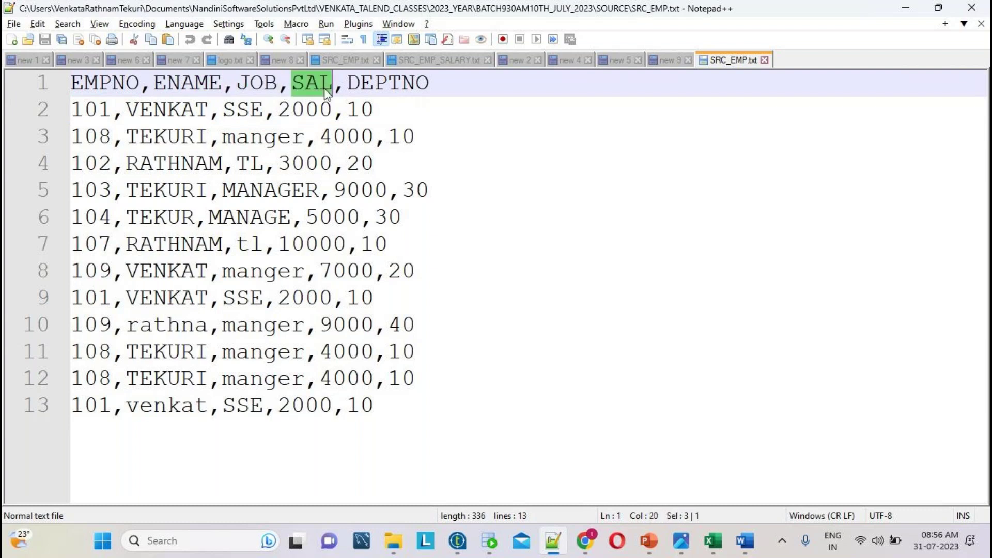
{"action": "left_click", "coordinate": [344, 89]}
{"action": "double_click", "coordinate": [376, 85]}
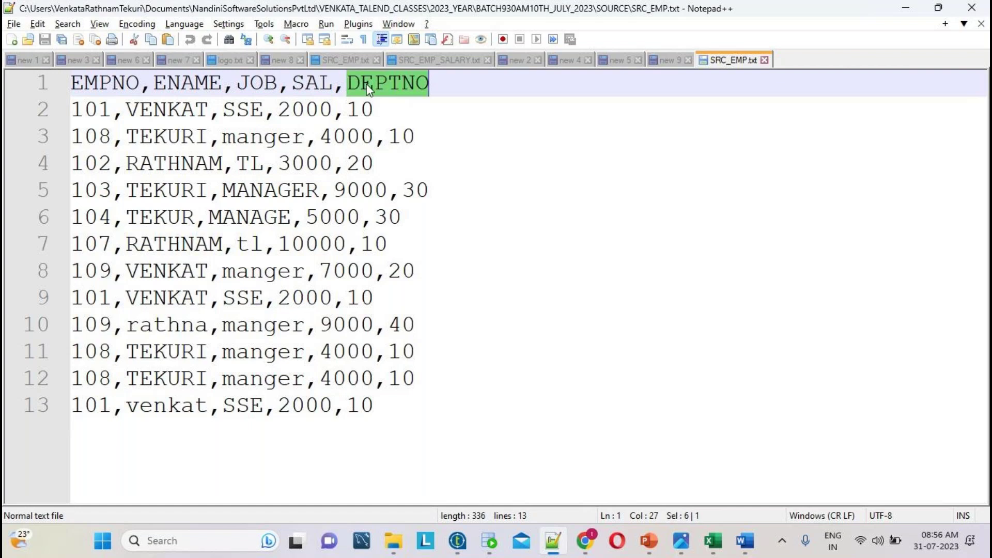
{"action": "left_click", "coordinate": [125, 86]}
{"action": "left_click", "coordinate": [179, 85]}
{"action": "left_click_drag", "start_coordinate": [144, 89], "coordinate": [151, 89]}
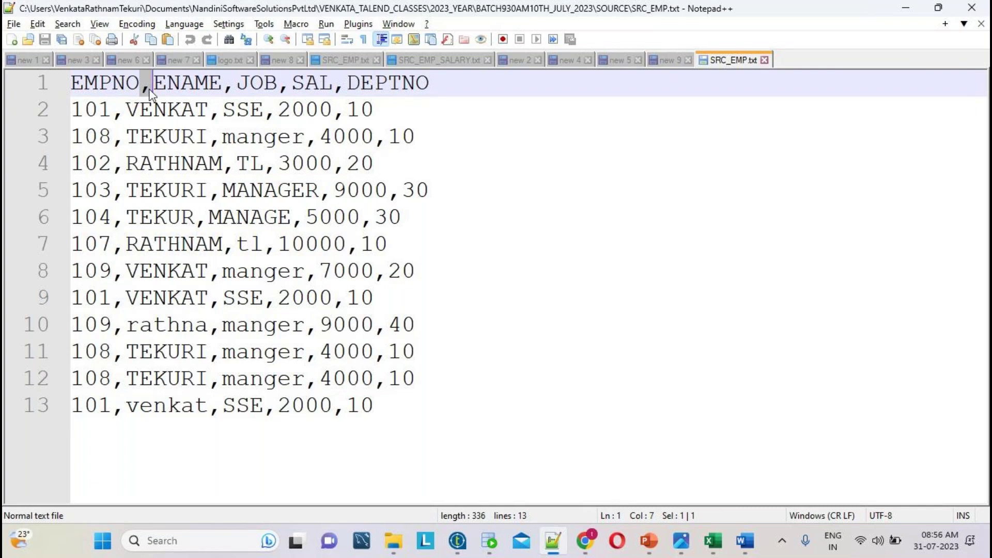
- Show how to extend a line selection until all the employee data is selected
{"action": "left_click", "coordinate": [410, 405]}
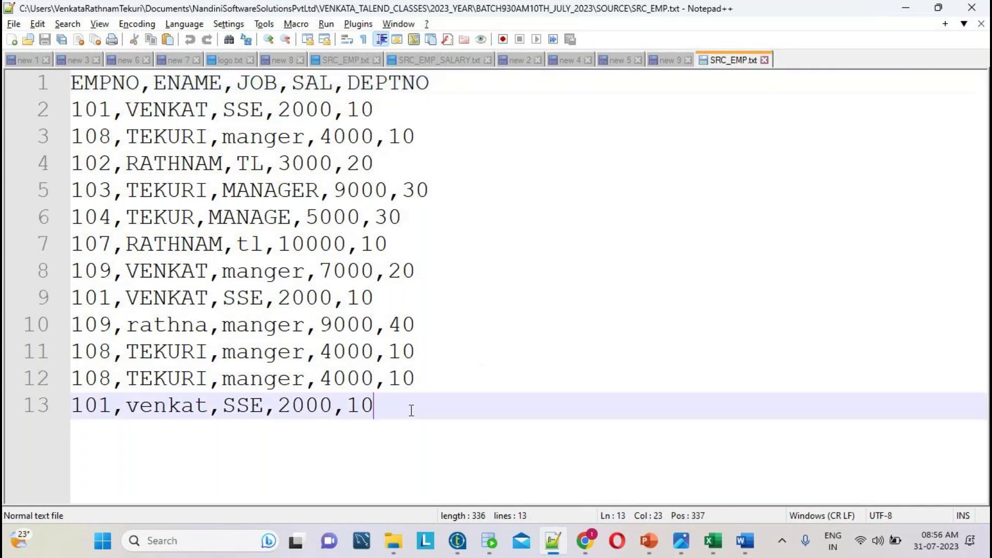
{"action": "left_click", "coordinate": [96, 193], "text": "shift"}
{"action": "left_click", "coordinate": [46, 81], "text": "shift"}
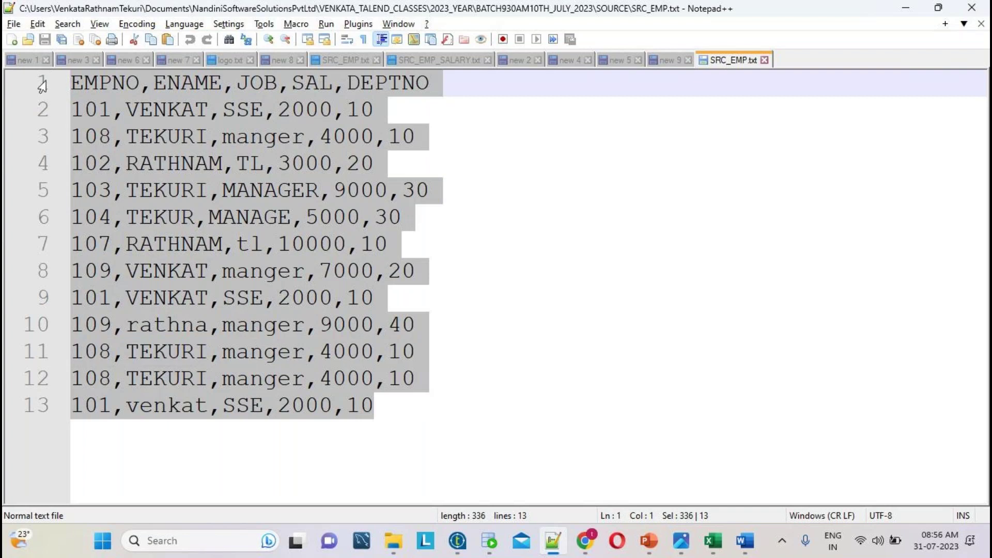
{"action": "left_click", "coordinate": [399, 419]}
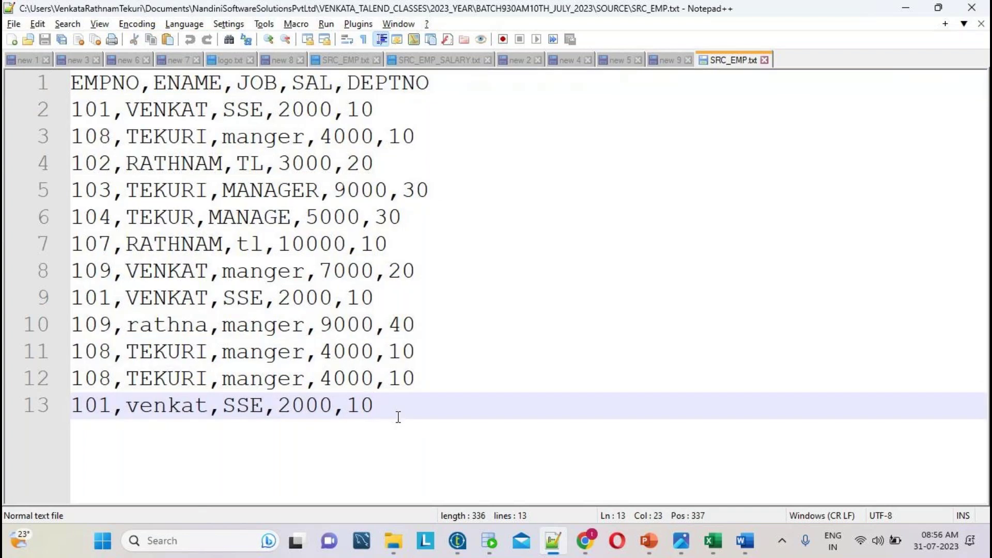
{"action": "left_click", "coordinate": [147, 290], "text": "shift"}
{"action": "left_click", "coordinate": [7, 109], "text": "shift"}
{"action": "left_click", "coordinate": [9, 91], "text": "shift"}
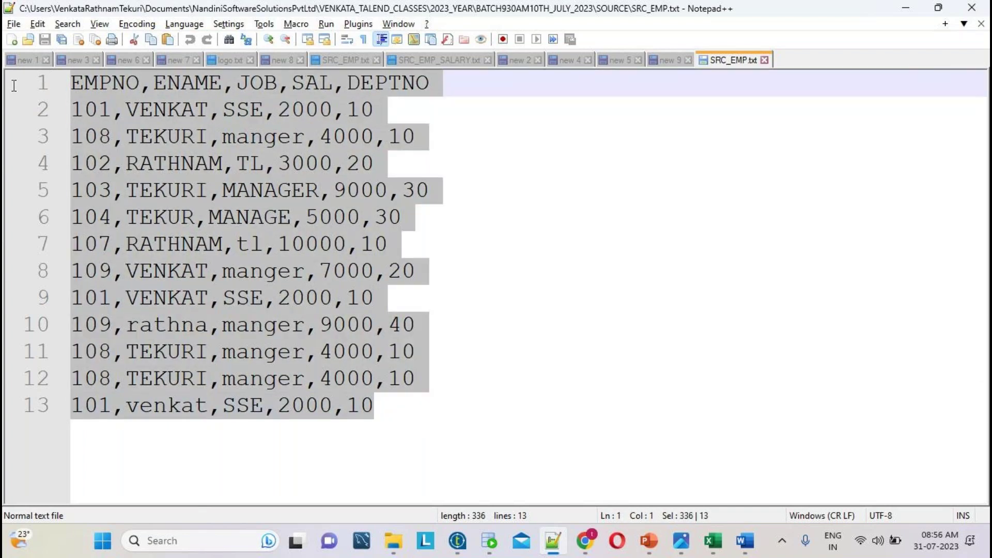
{"action": "left_click", "coordinate": [443, 382]}
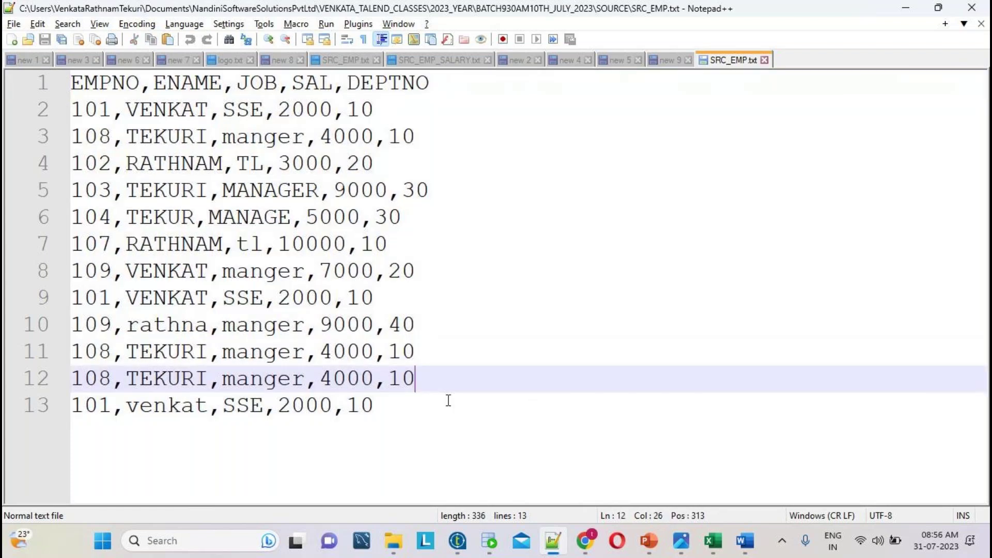
{"action": "left_click_drag", "start_coordinate": [404, 424], "coordinate": [65, 69]}
{"action": "key", "text": "ctrl+c"}
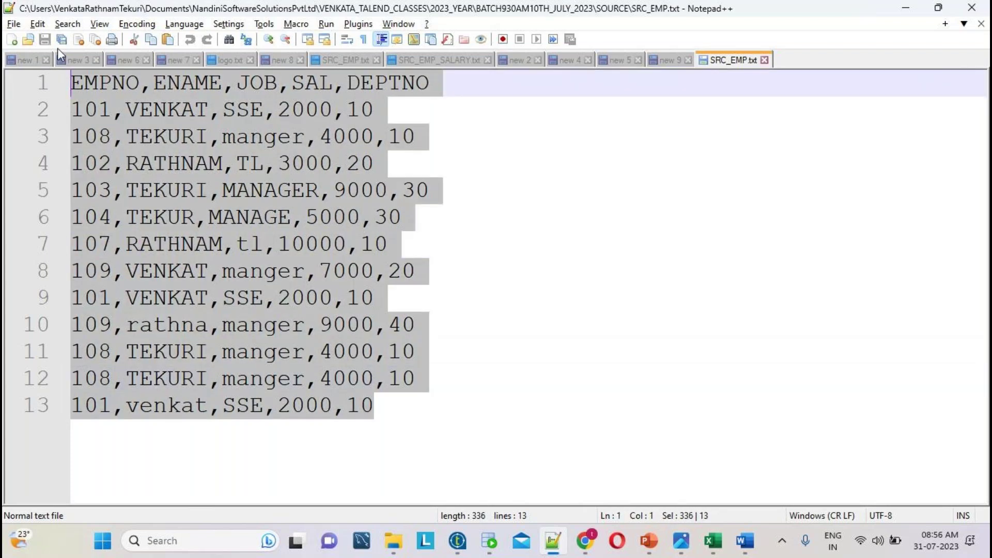
- Paste the employee data into new tab new 10, then return to SRC_EMP.txt and the SOURCE folder
{"action": "key", "text": "ctrl+n"}
{"action": "key", "text": "ctrl+v"}
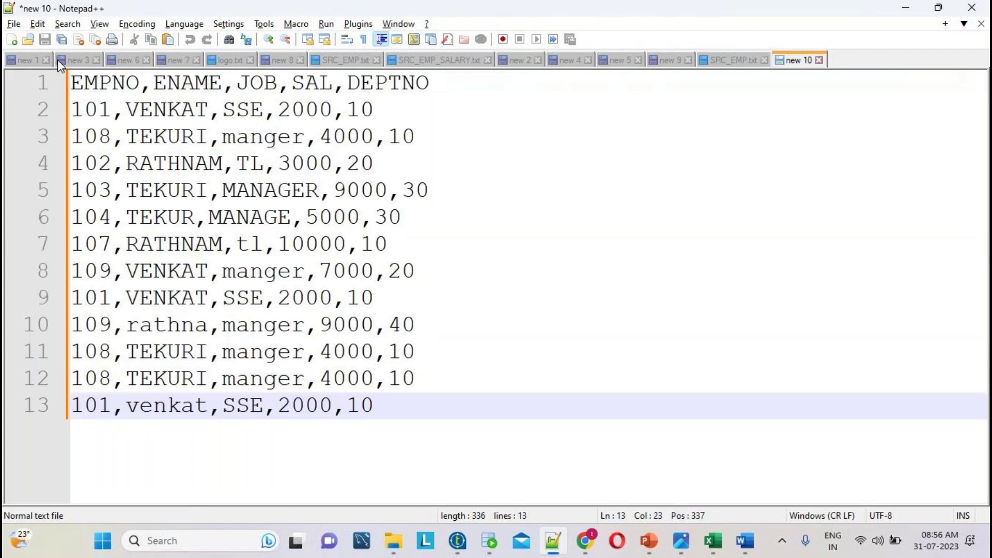
{"action": "left_click", "coordinate": [721, 65]}
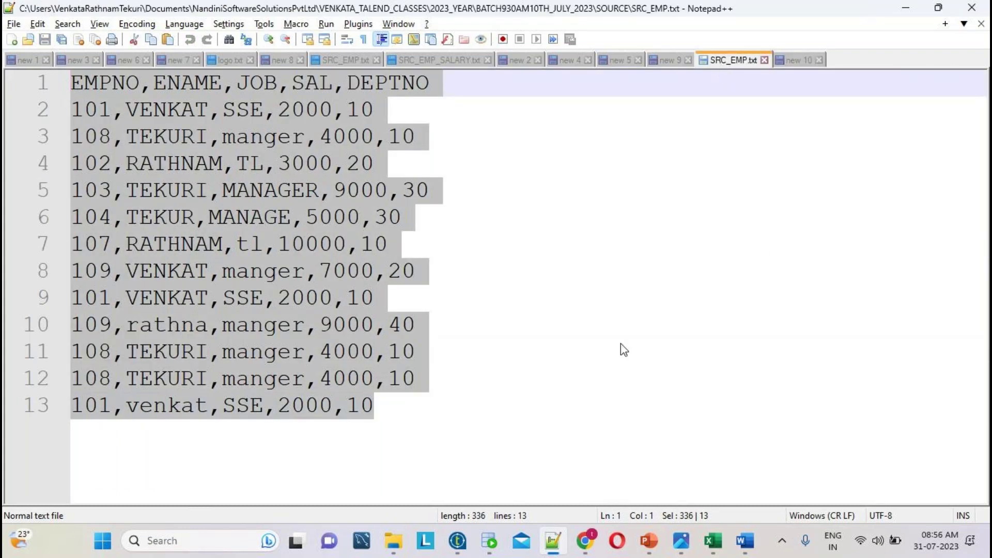
{"action": "left_click", "coordinate": [393, 541]}
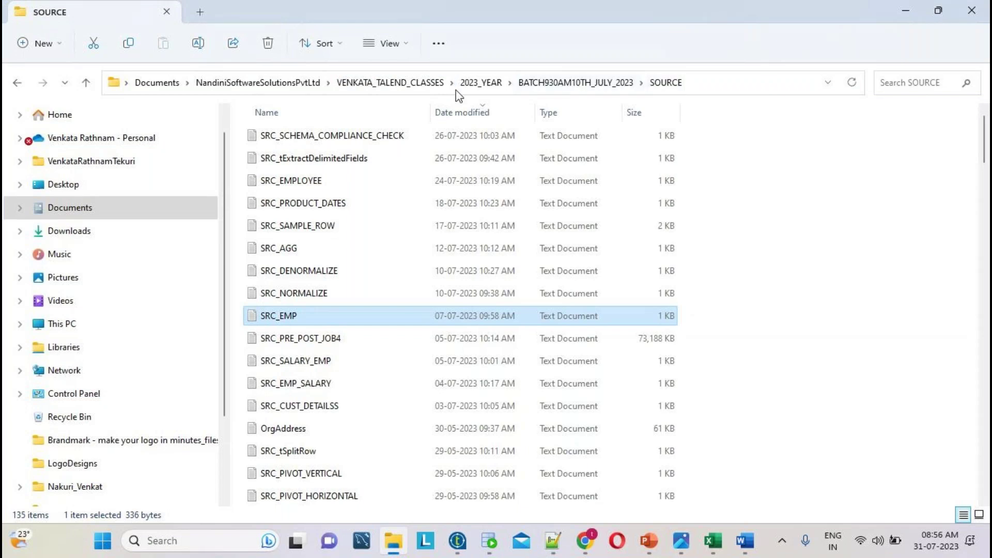
- Reveal the SOURCE folder path and reopen SRC_EMP in Notepad++, caret placed in 'venkat'
{"action": "left_click", "coordinate": [733, 84]}
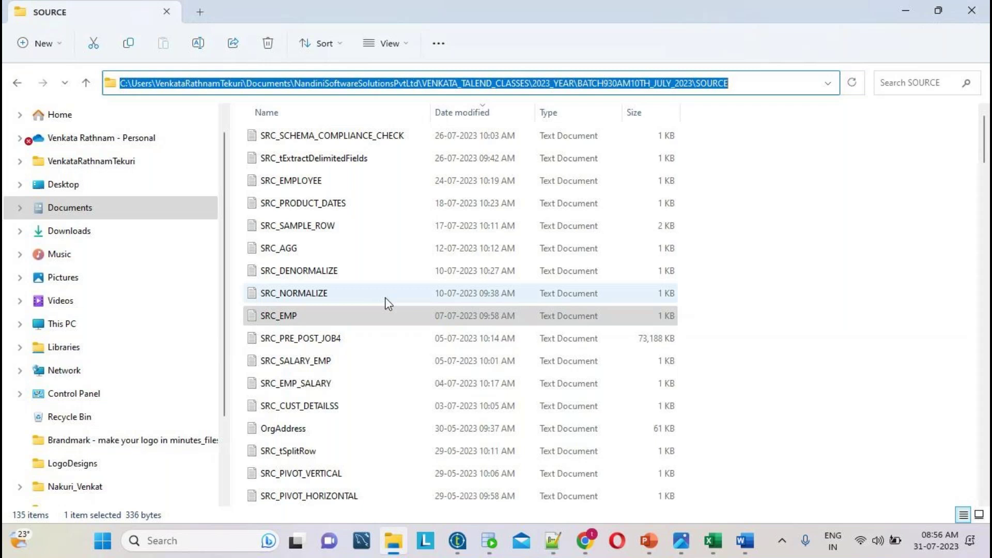
{"action": "double_click", "coordinate": [289, 316]}
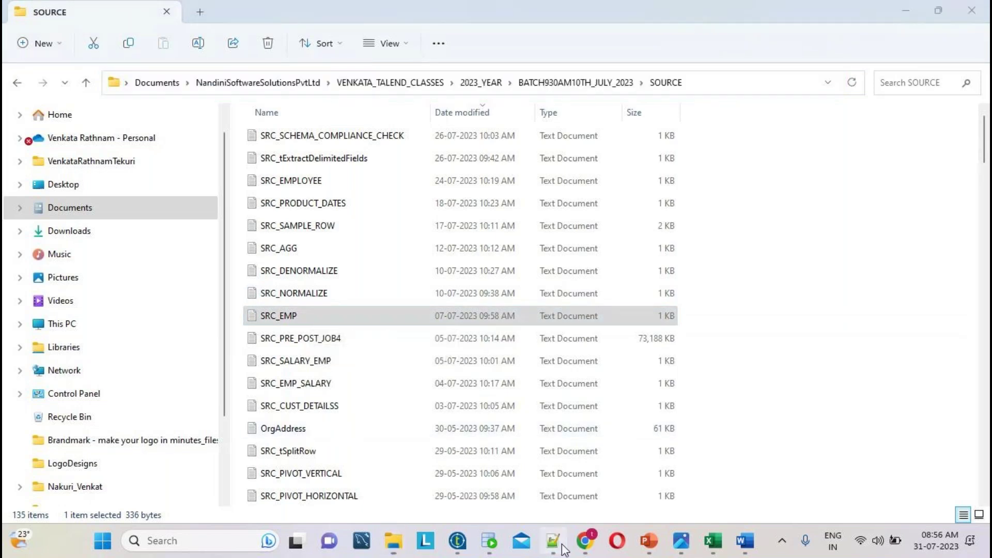
{"action": "left_click", "coordinate": [198, 407]}
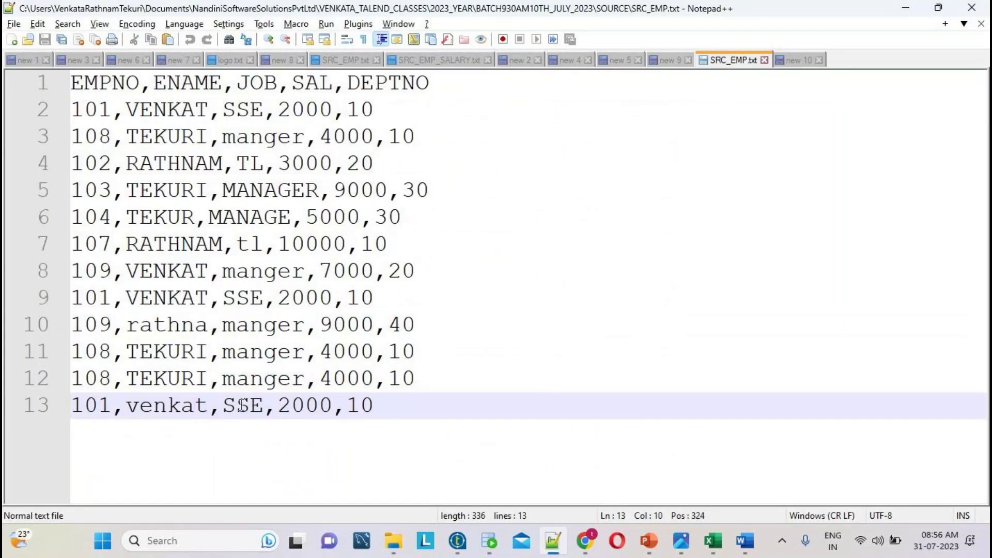
- Change 'venkat' to 'venka' and paste SRC_EMP.txt's full data over new 10's contents
{"action": "key", "text": "Delete"}
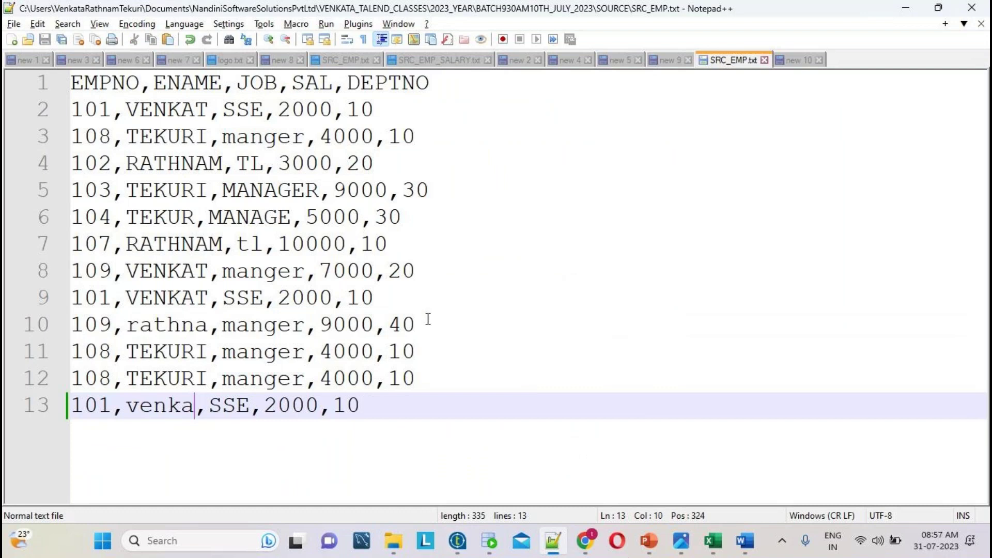
{"action": "left_click", "coordinate": [808, 64]}
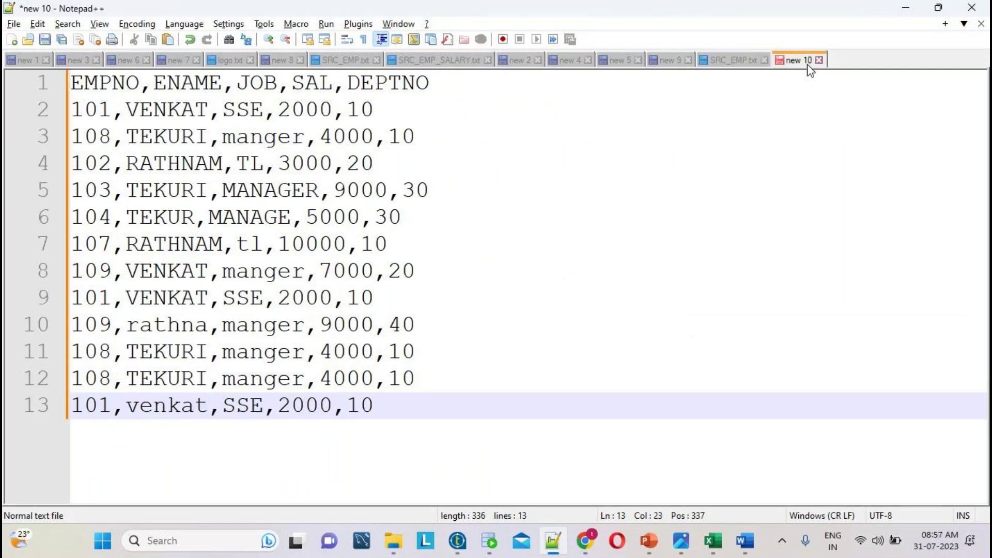
{"action": "left_click", "coordinate": [749, 60]}
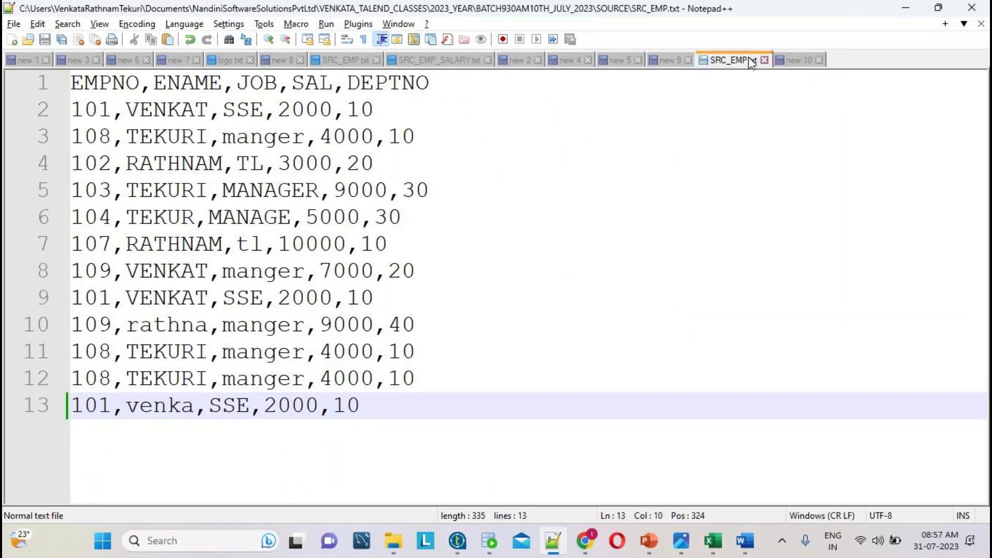
{"action": "key", "text": "ctrl+a"}
{"action": "key", "text": "ctrl+c"}
{"action": "left_click", "coordinate": [790, 60]}
{"action": "key", "text": "ctrl+a"}
{"action": "key", "text": "ctrl+v"}
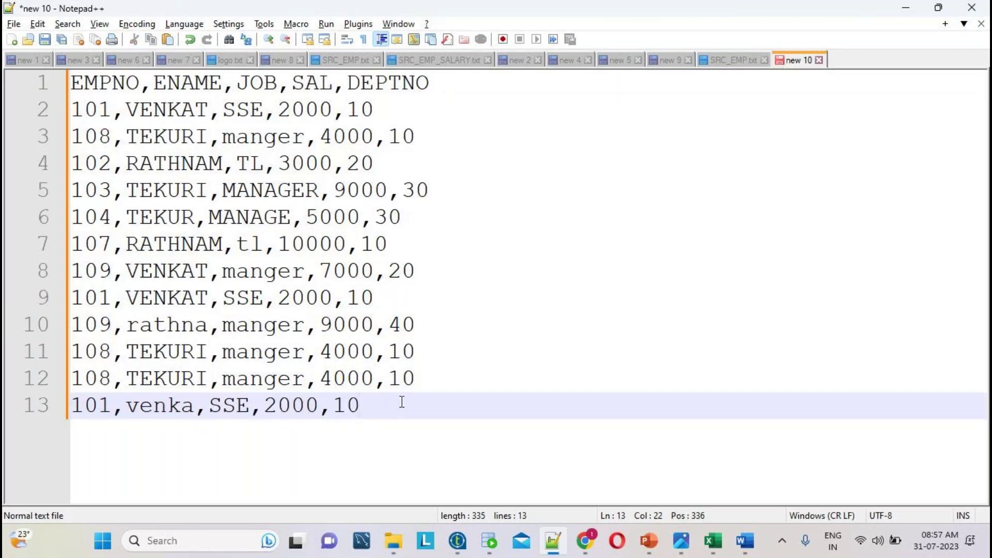
- Add the notes 'read' and 'txt' below the records in new 10, then return to SRC_EMP.txt
{"action": "key", "text": "Return"}
{"action": "type", "text": "read"}
{"action": "key", "text": "Return"}
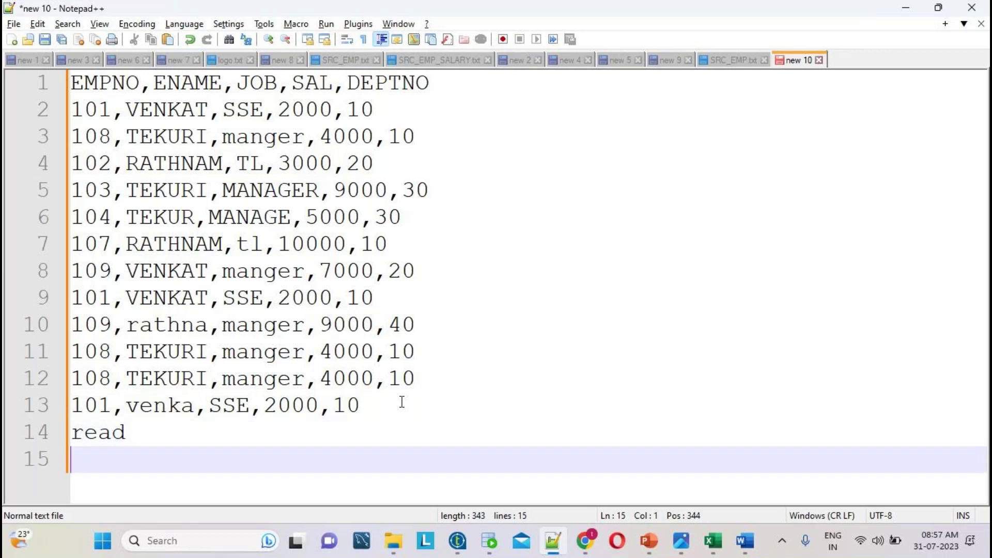
{"action": "key", "text": "Return"}
{"action": "key", "text": "Return"}
{"action": "key", "text": "Return"}
{"action": "type", "text": "tx"}
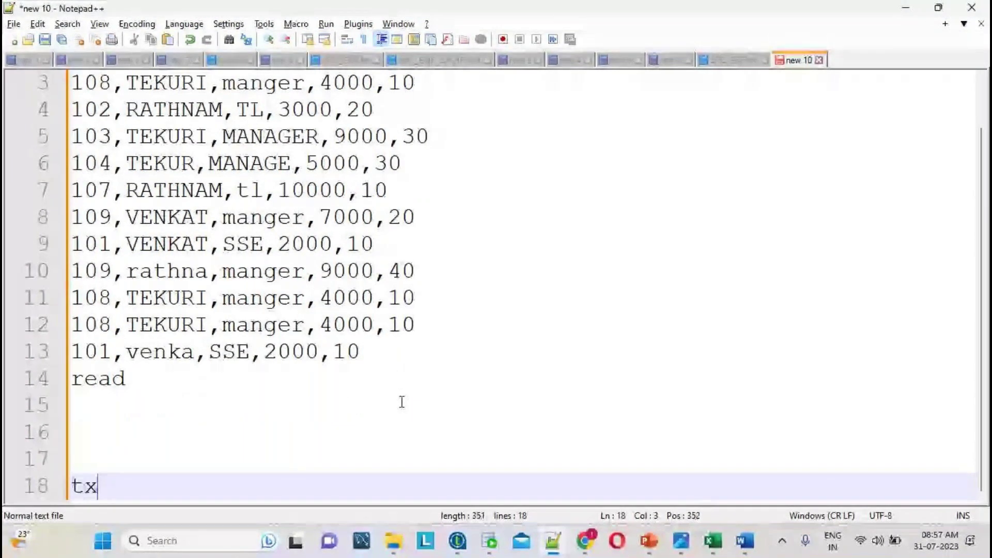
{"action": "type", "text": "t"}
{"action": "left_click", "coordinate": [257, 373]}
{"action": "type", "text": "txt"}
{"action": "left_click", "coordinate": [123, 487]}
{"action": "type", "text": "tx"}
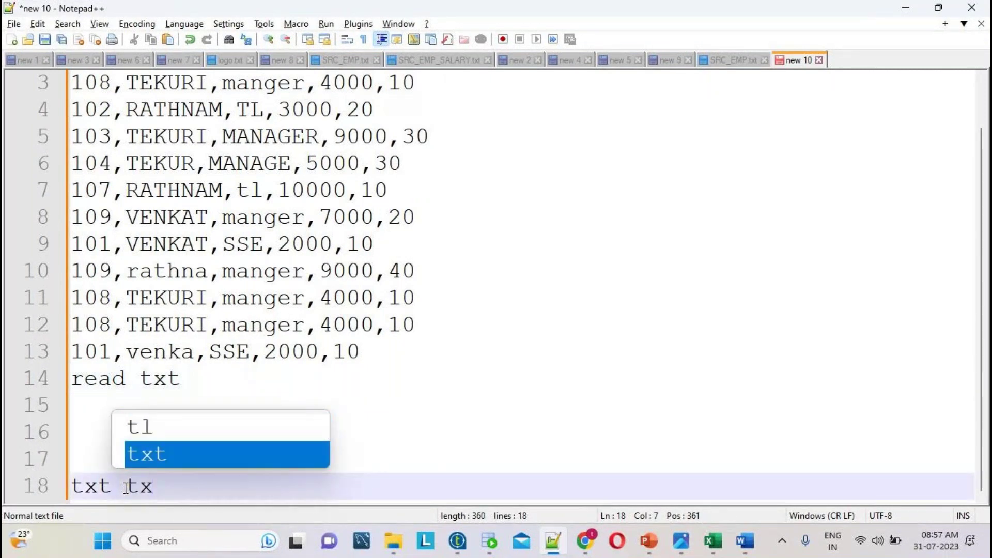
{"action": "key", "text": "BackSpace"}
{"action": "key", "text": "BackSpace"}
{"action": "key", "text": "BackSpace"}
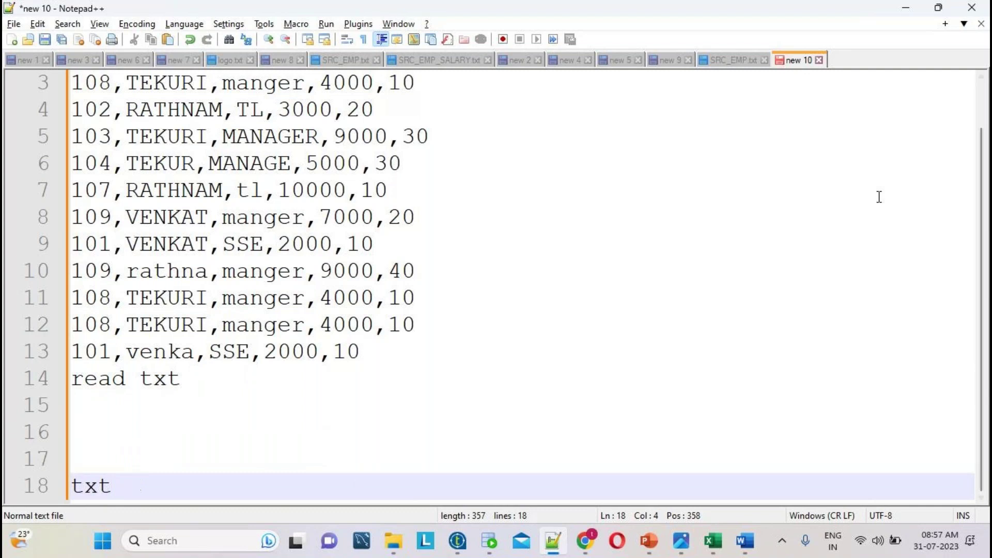
{"action": "left_click", "coordinate": [732, 62]}
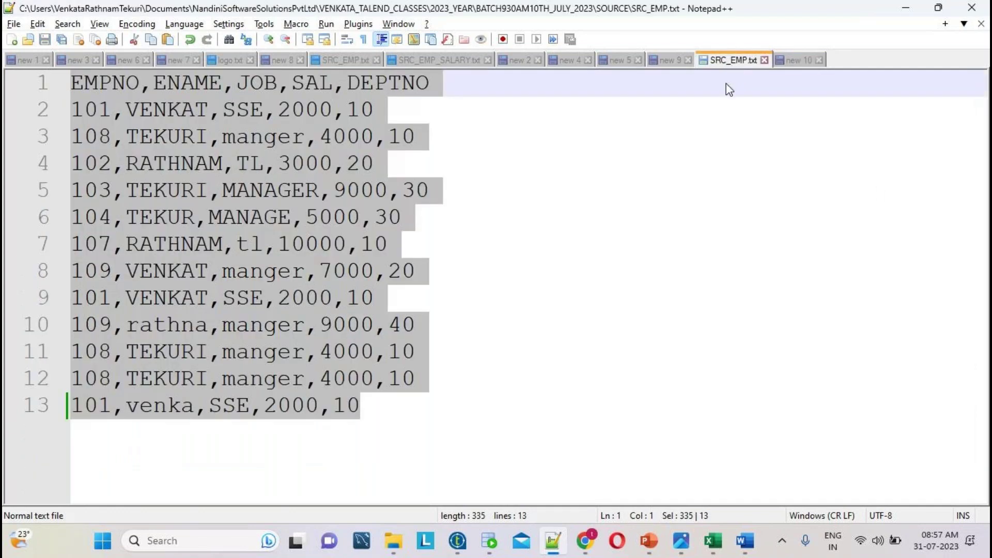
- Copy the header line EMPNO,ENAME,JOB,SAL,DEPTNO onto a new line 19 of the new 10 note
{"action": "double_click", "coordinate": [381, 241]}
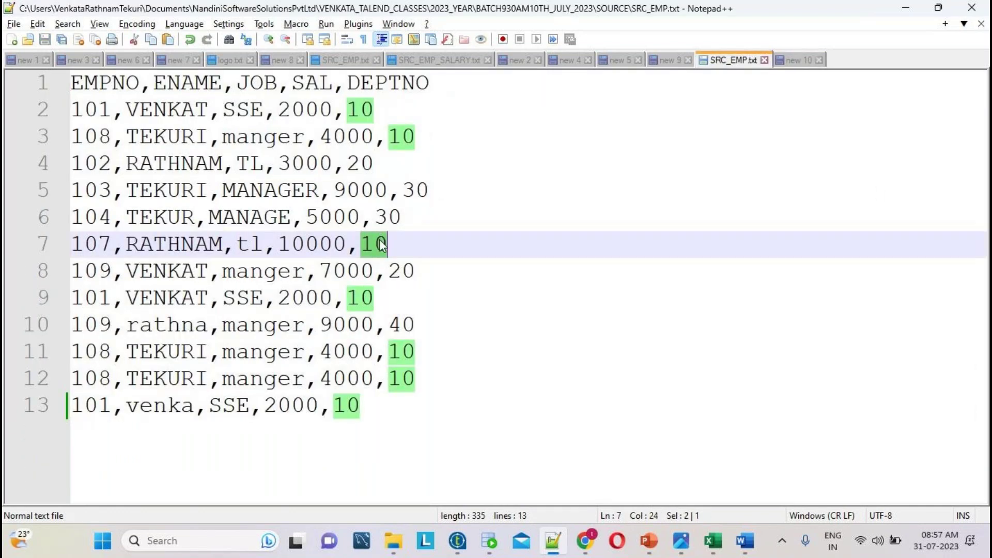
{"action": "double_click", "coordinate": [368, 164]}
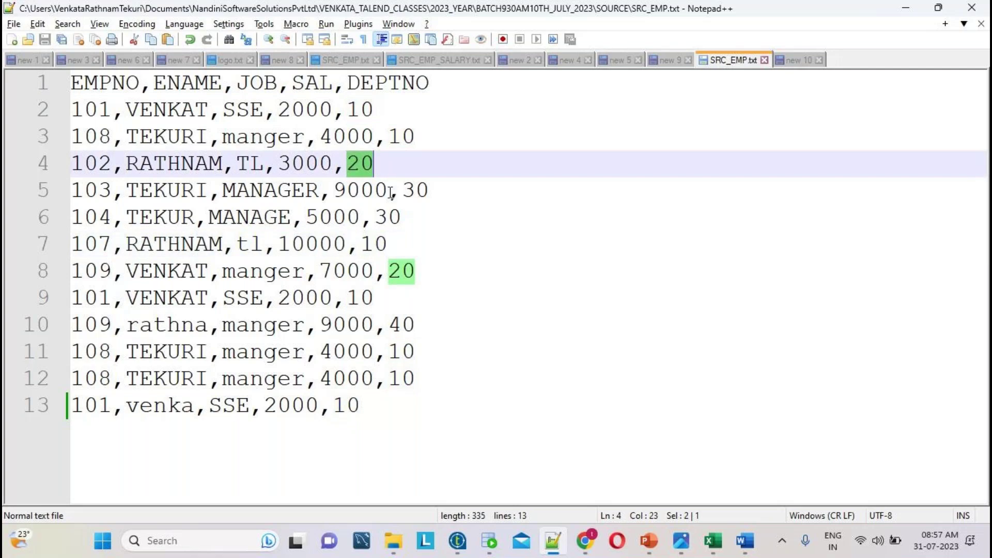
{"action": "left_click_drag", "start_coordinate": [437, 84], "coordinate": [206, 94]}
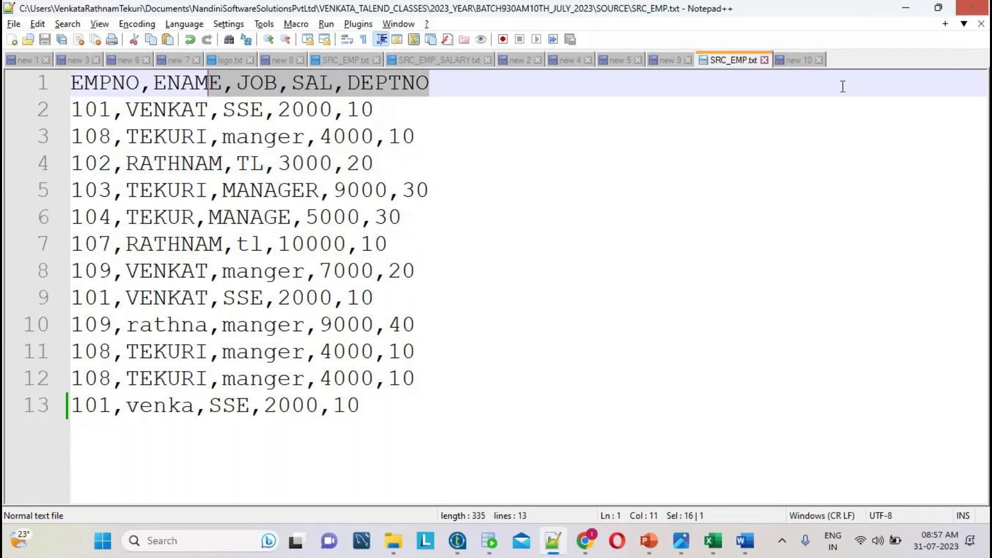
{"action": "left_click", "coordinate": [801, 61]}
{"action": "double_click", "coordinate": [366, 109]}
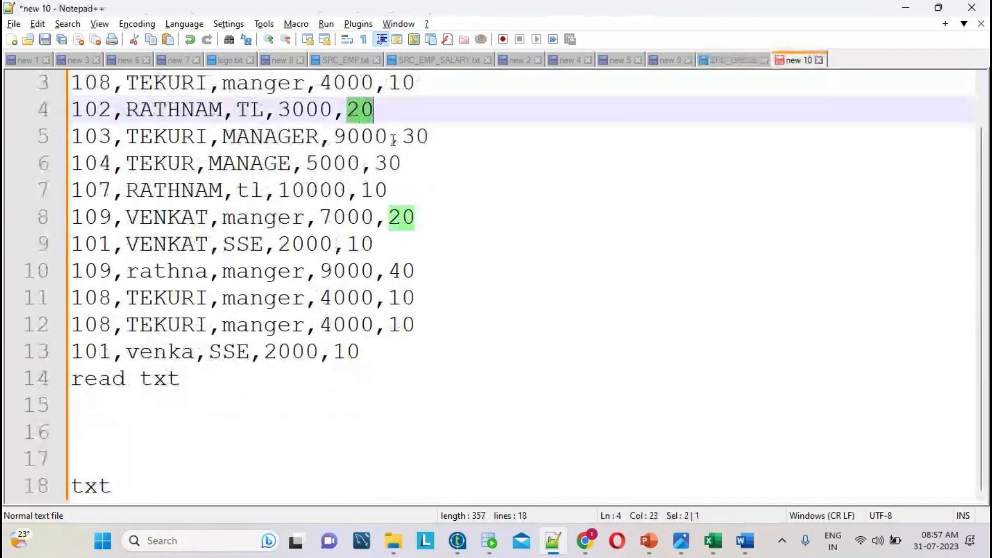
{"action": "scroll", "coordinate": [561, 239], "scroll_direction": "up", "scroll_amount": 1}
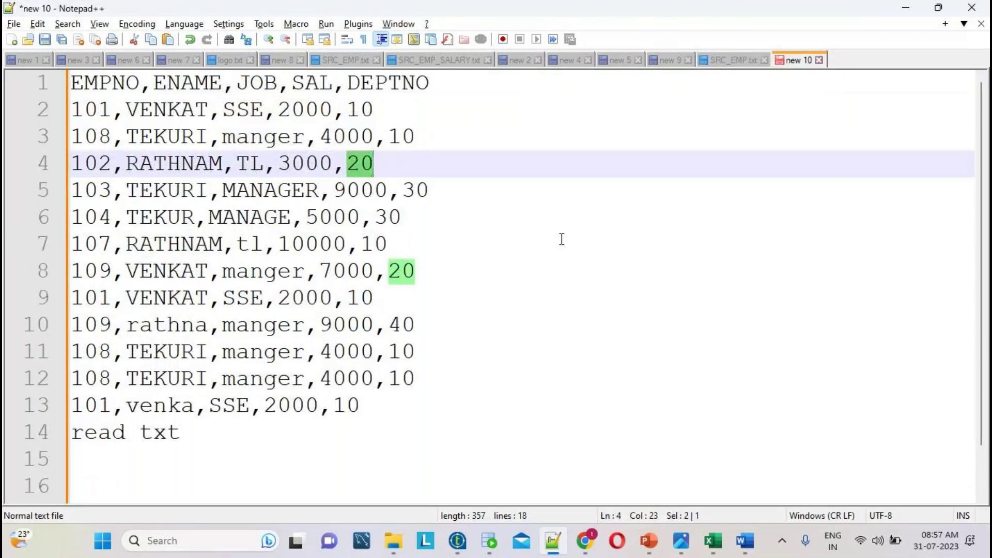
{"action": "left_click_drag", "start_coordinate": [441, 90], "coordinate": [33, 65]}
{"action": "key", "text": "ctrl+c"}
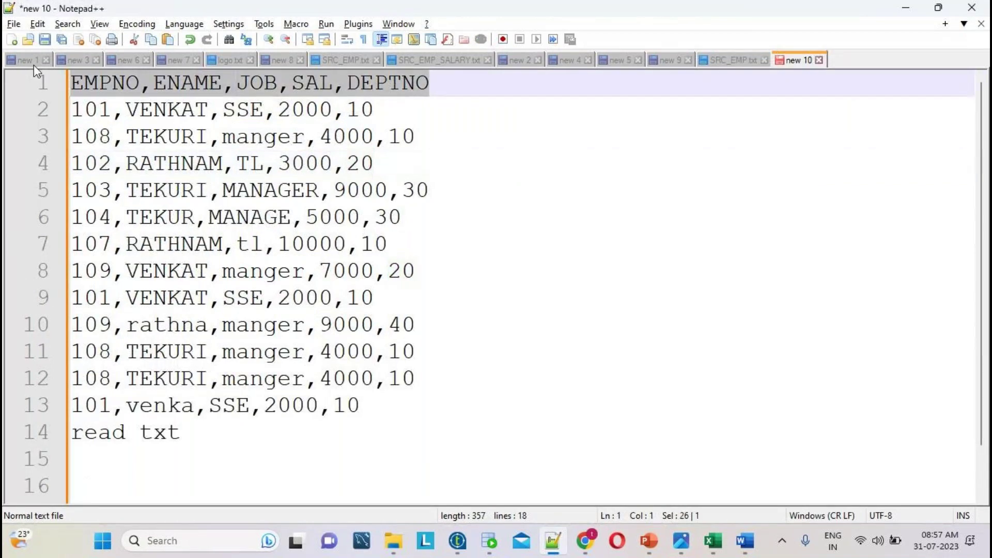
{"action": "scroll", "coordinate": [588, 391], "scroll_direction": "down", "scroll_amount": 1}
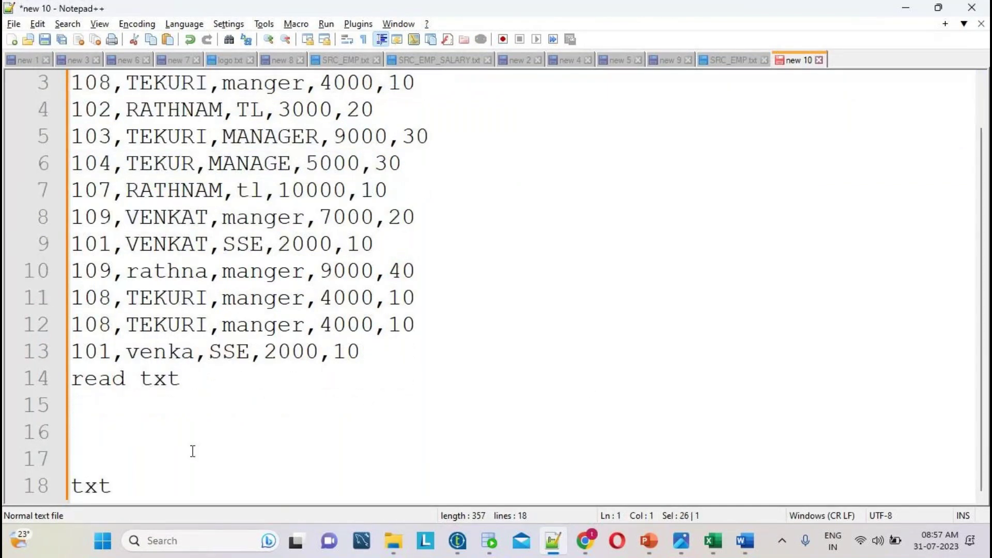
{"action": "left_click", "coordinate": [174, 471]}
{"action": "key", "text": "Return"}
{"action": "key", "text": "ctrl+v"}
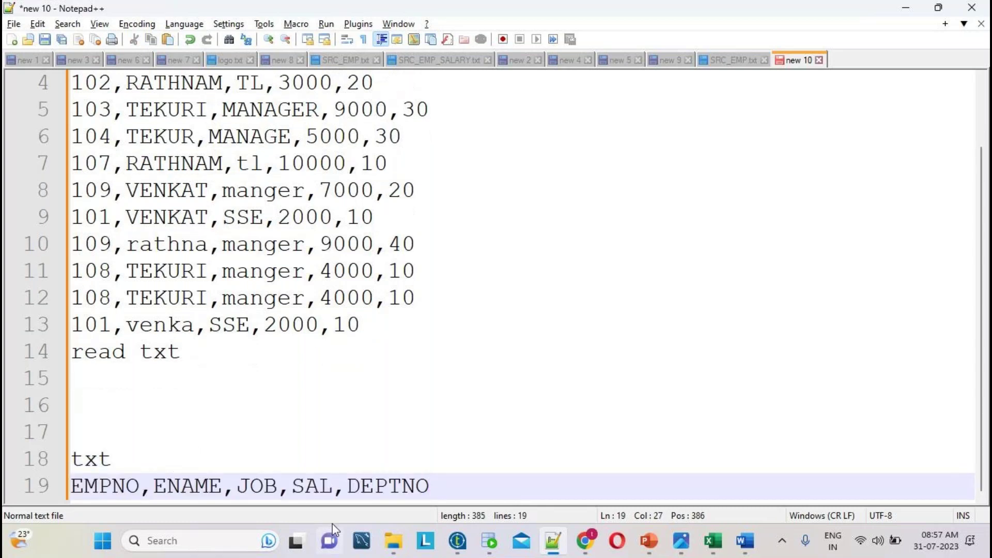
- Copy the DEPTNO 20 record from line 4 onto line 20 under the header
{"action": "scroll", "coordinate": [456, 208], "scroll_direction": "up", "scroll_amount": 1}
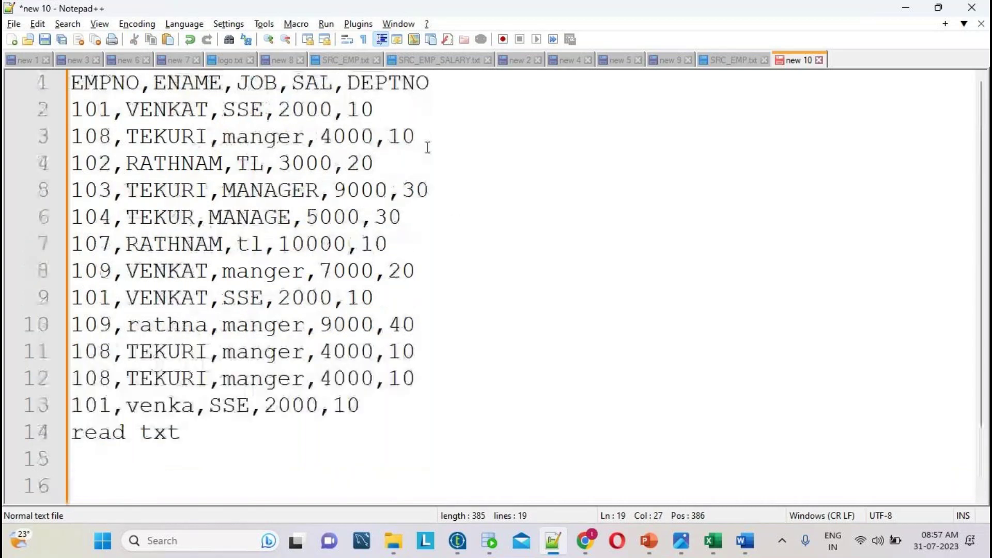
{"action": "double_click", "coordinate": [368, 114]}
{"action": "left_click_drag", "start_coordinate": [408, 162], "coordinate": [63, 165]}
{"action": "key", "text": "ctrl+c"}
{"action": "scroll", "coordinate": [423, 338], "scroll_direction": "down", "scroll_amount": 1}
{"action": "left_click", "coordinate": [445, 485]}
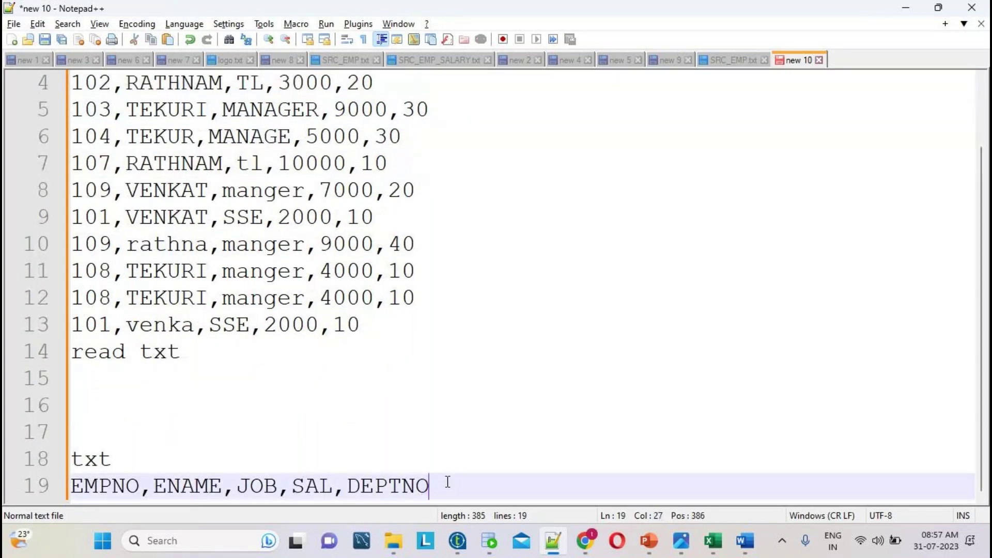
{"action": "key", "text": "Return"}
{"action": "key", "text": "ctrl+v"}
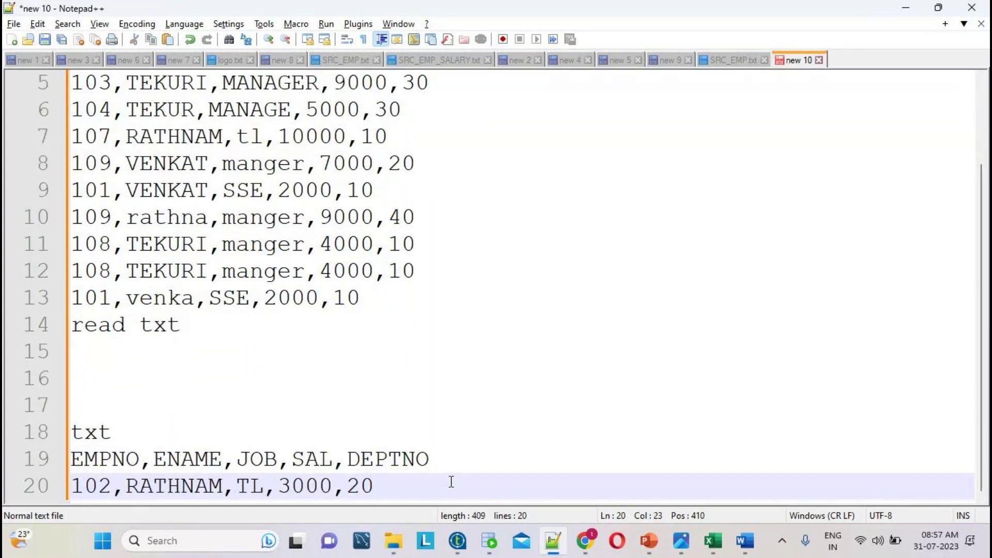
- Copy the second DEPTNO 20 record from line 8 onto line 21
{"action": "scroll", "coordinate": [451, 482], "scroll_direction": "up", "scroll_amount": 2}
{"action": "double_click", "coordinate": [363, 164]}
{"action": "left_click_drag", "start_coordinate": [421, 268], "coordinate": [57, 271]}
{"action": "key", "text": "ctrl+c"}
{"action": "scroll", "coordinate": [416, 495], "scroll_direction": "down", "scroll_amount": 1}
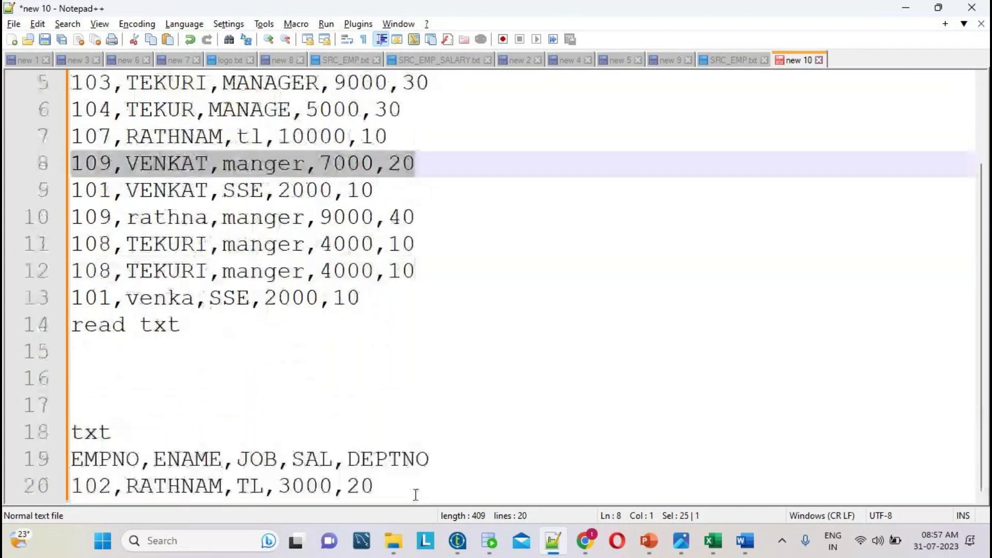
{"action": "left_click", "coordinate": [425, 486]}
{"action": "key", "text": "Return"}
{"action": "key", "text": "ctrl+v"}
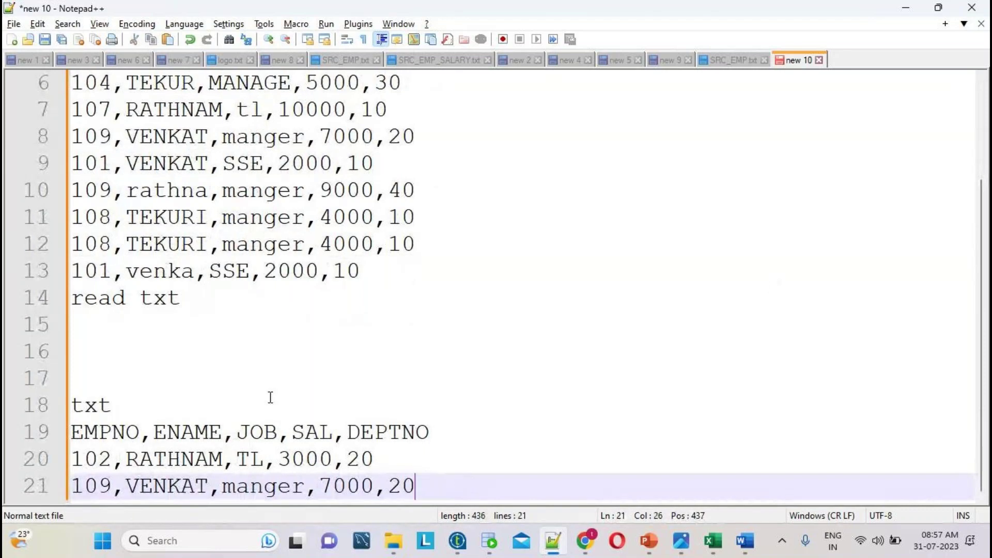
- Type 'tFileInputDelimted' at the end of line 14, below the last employee row
{"action": "scroll", "coordinate": [228, 403], "scroll_direction": "up", "scroll_amount": 2}
{"action": "double_click", "coordinate": [160, 408]}
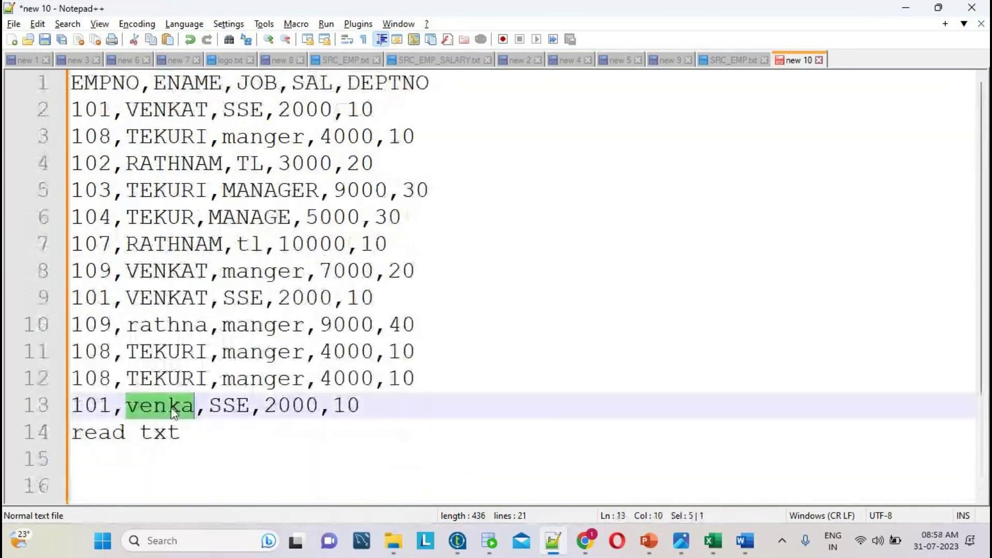
{"action": "left_click", "coordinate": [98, 433]}
{"action": "left_click", "coordinate": [189, 436]}
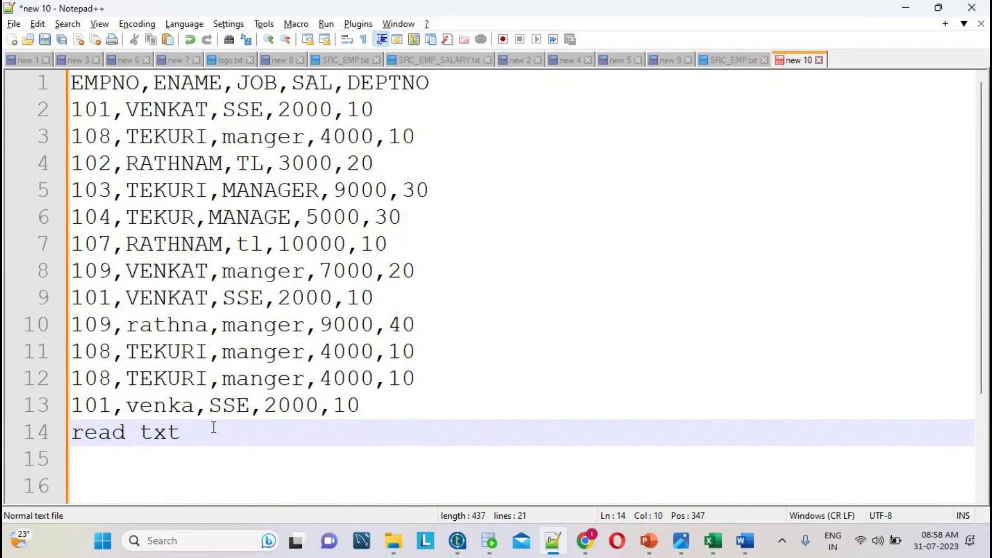
{"action": "type", "text": "tFileInpu"}
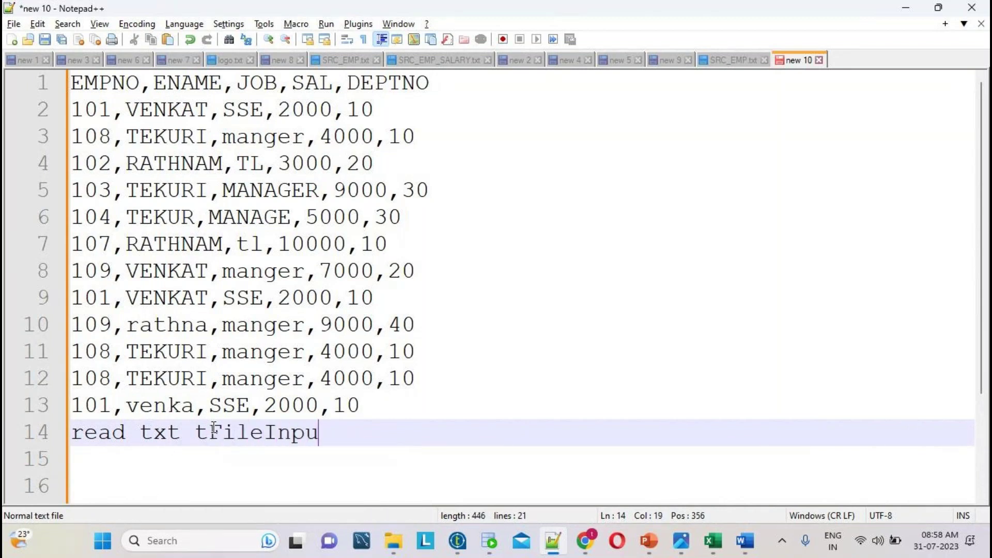
{"action": "type", "text": "tDelimted"}
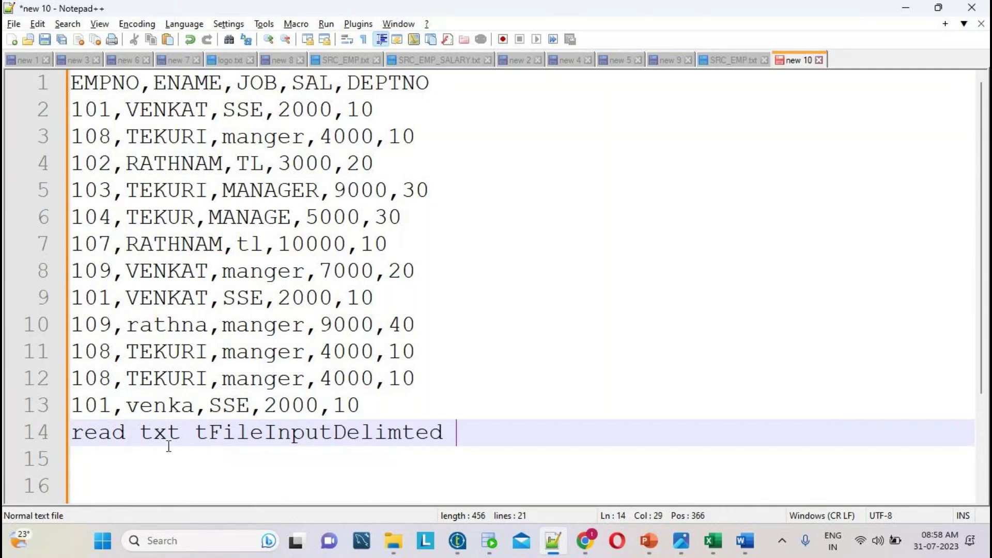
- Append 'Component' so line 14 reads 'read txt tFileInputDelimted Component'
{"action": "double_click", "coordinate": [269, 434]}
{"action": "left_click", "coordinate": [476, 432]}
{"action": "type", "text": "Compon"}
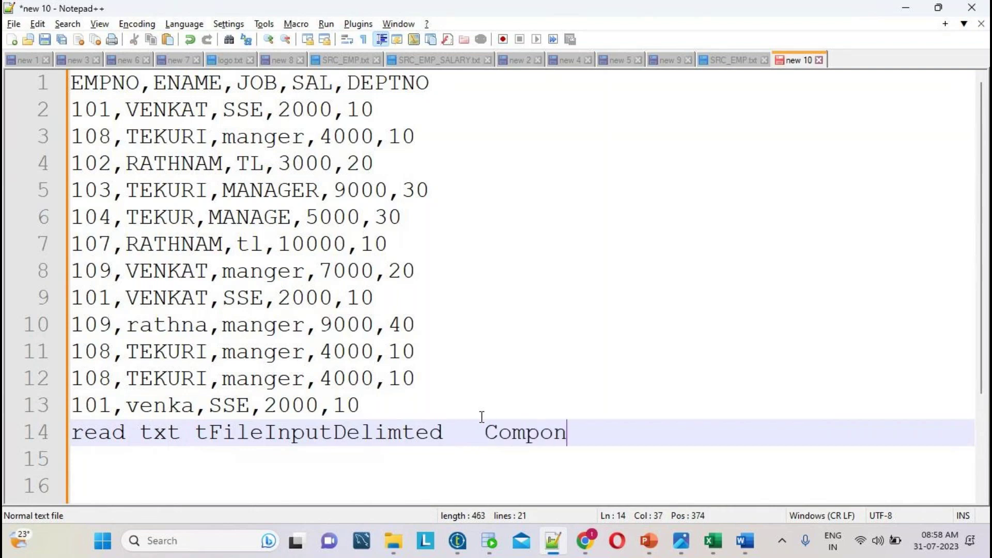
{"action": "type", "text": "ent"}
{"action": "double_click", "coordinate": [161, 433]}
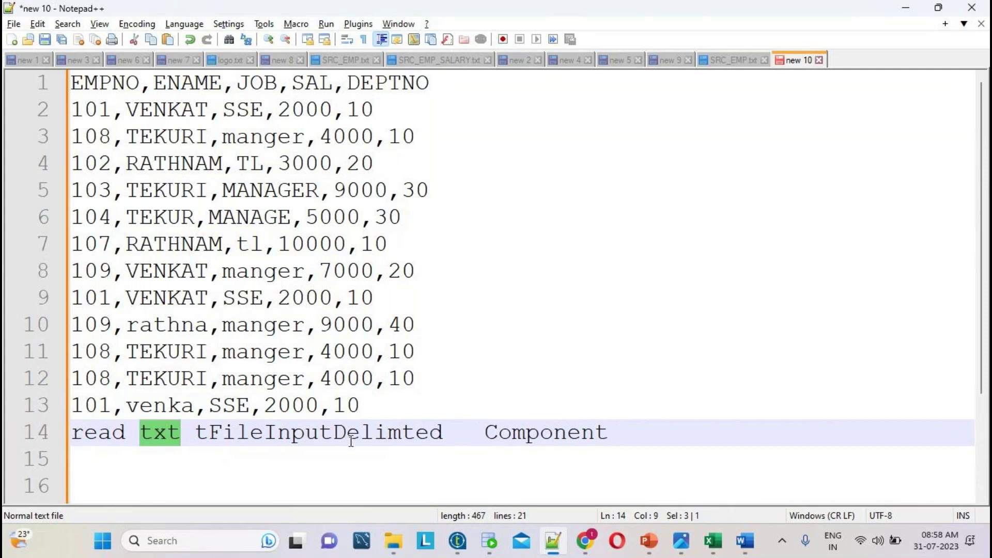
{"action": "double_click", "coordinate": [379, 432]}
{"action": "key", "text": "ctrl+c"}
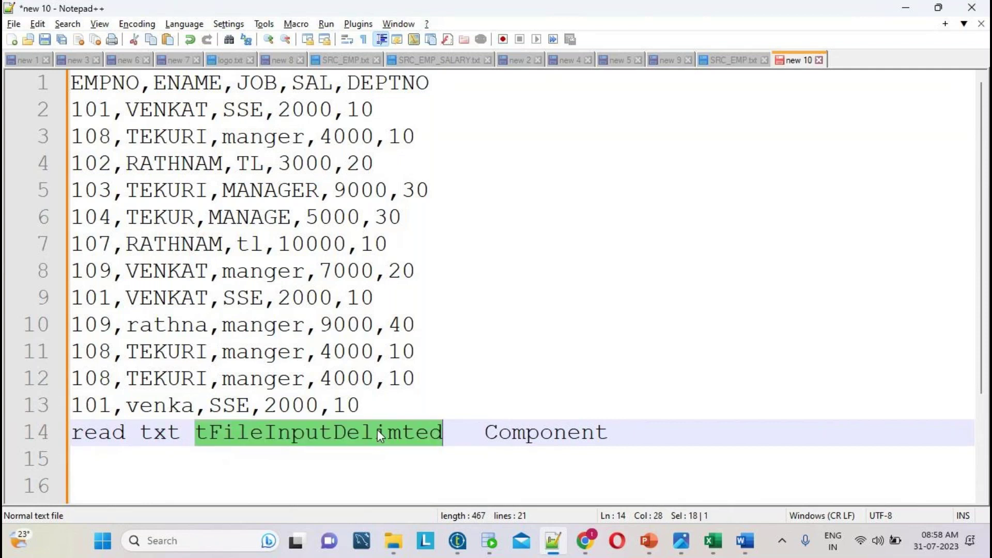
{"action": "scroll", "coordinate": [546, 469], "scroll_direction": "down", "scroll_amount": 2}
- Add a 'tFileOutputDelimted' line under the second txt note by editing a pasted input name
{"action": "left_click", "coordinate": [166, 410]}
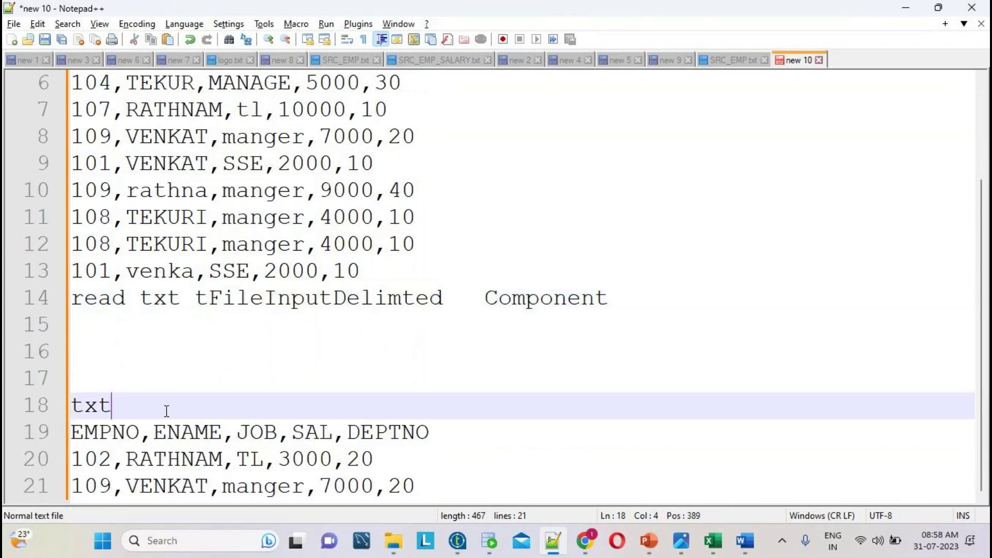
{"action": "key", "text": "Return"}
{"action": "key", "text": "ctrl+v"}
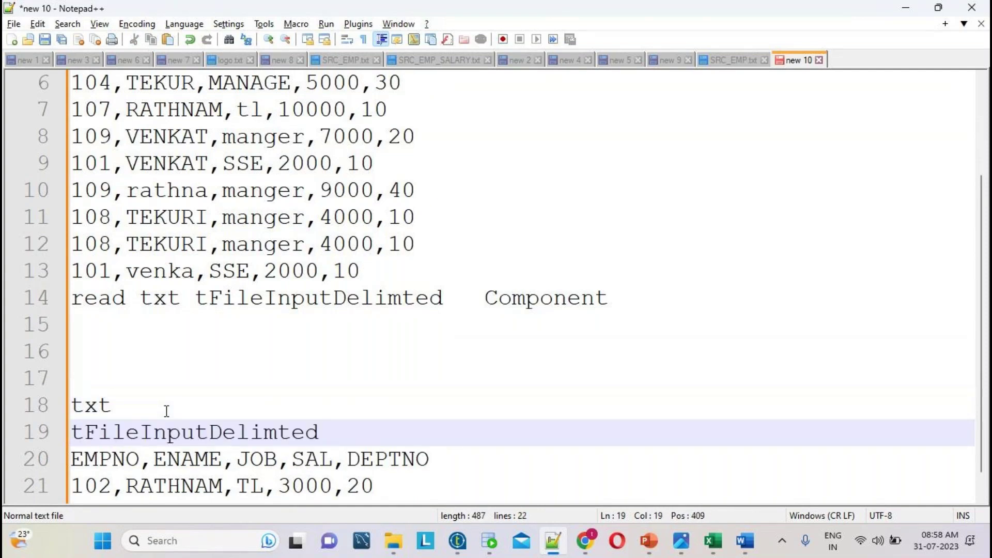
{"action": "left_click_drag", "start_coordinate": [167, 433], "coordinate": [146, 432]}
{"action": "type", "text": "Out"}
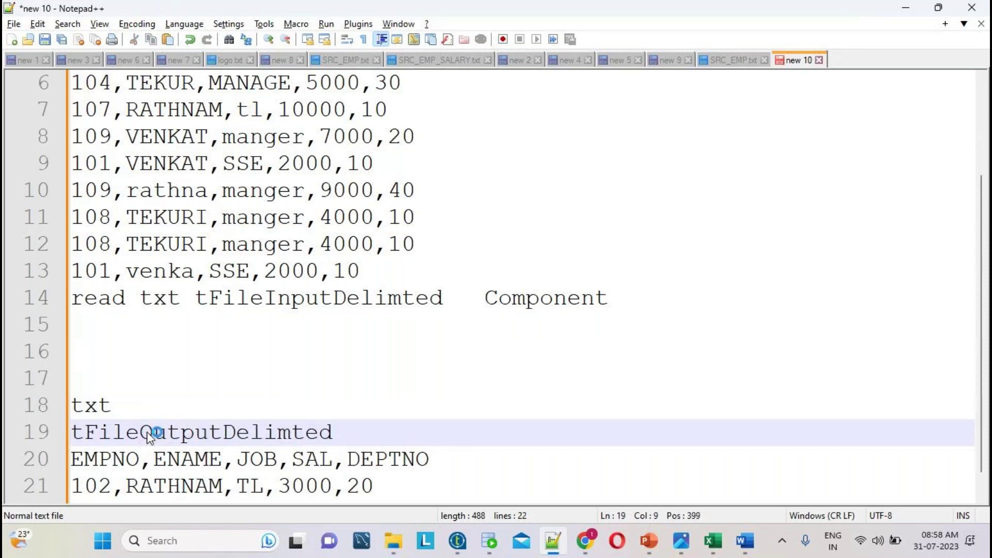
{"action": "left_click", "coordinate": [147, 434]}
{"action": "double_click", "coordinate": [147, 434]}
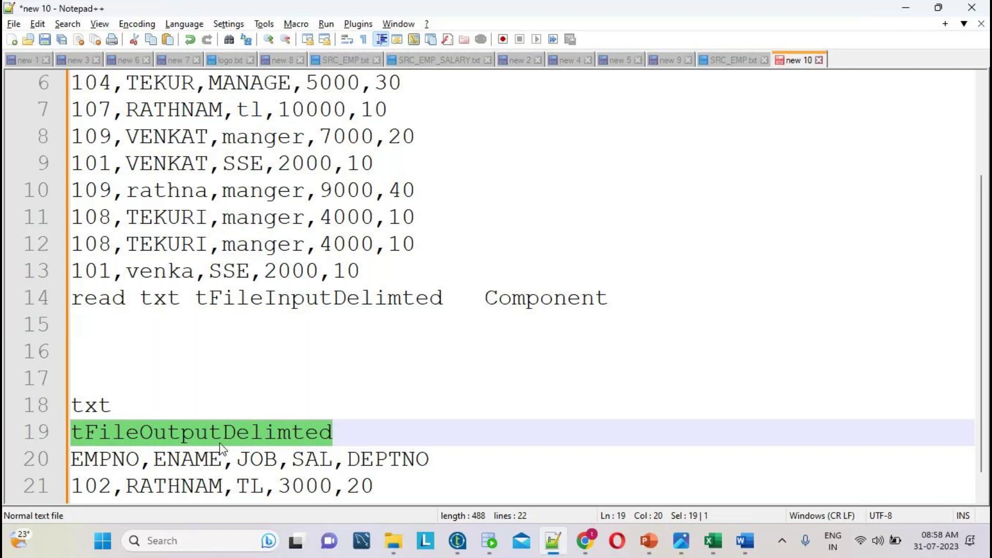
- Write 'deptno=20' on line 16 and insert a blank line above it
{"action": "left_click", "coordinate": [109, 346]}
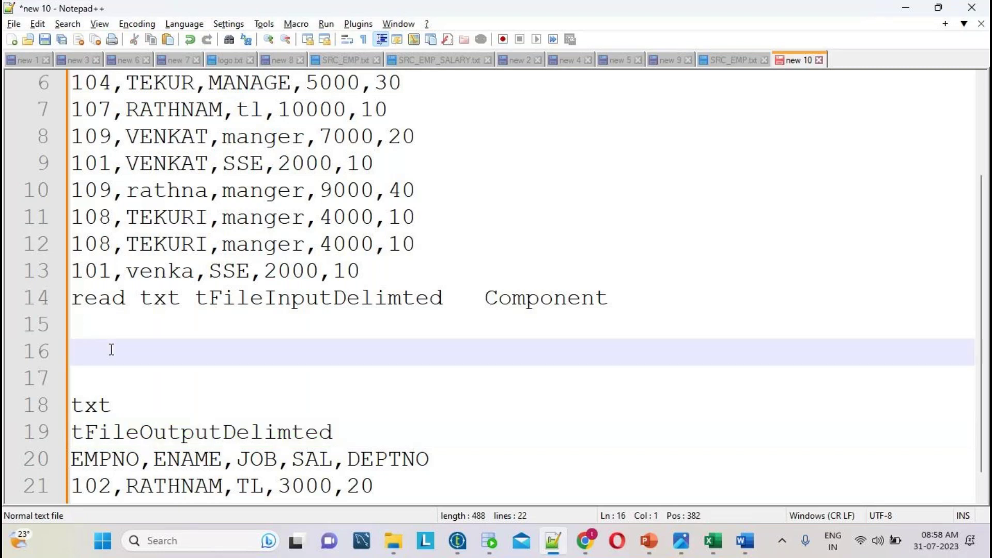
{"action": "type", "text": "deptno=20"}
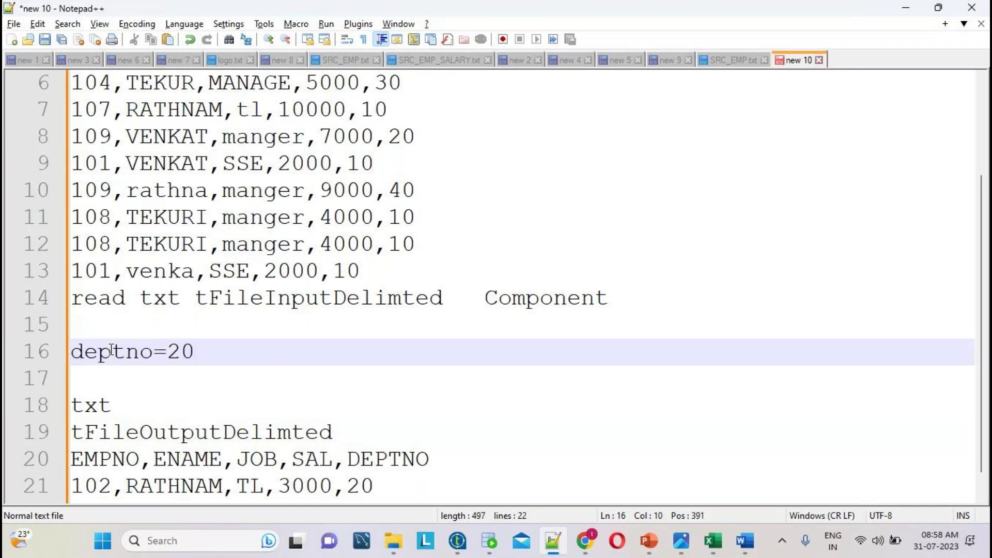
{"action": "double_click", "coordinate": [136, 352]}
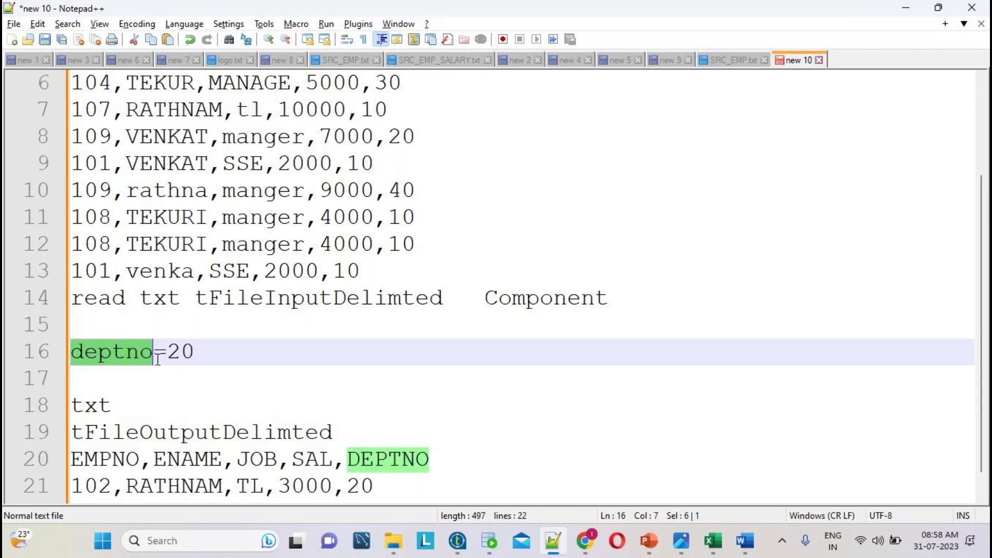
{"action": "double_click", "coordinate": [182, 352]}
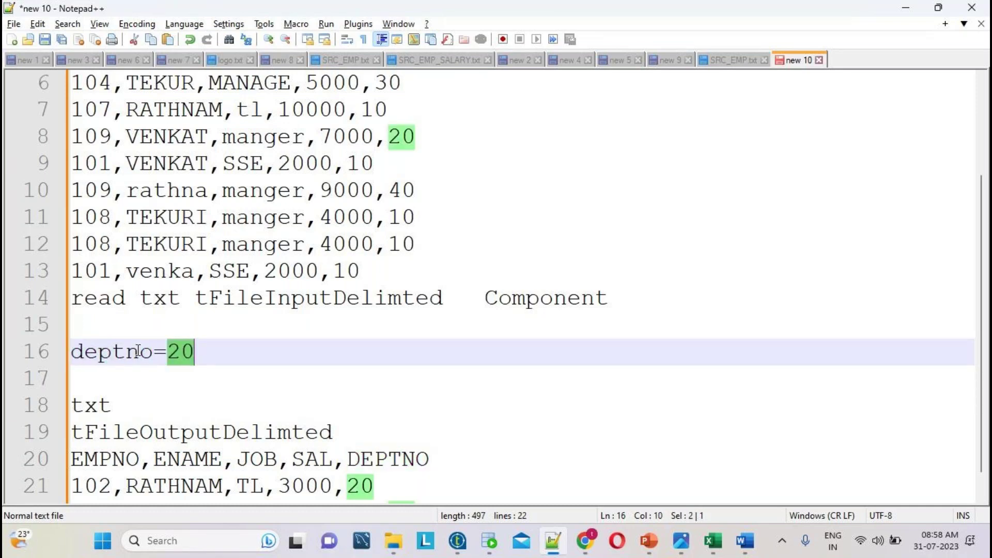
{"action": "left_click", "coordinate": [99, 352]}
{"action": "double_click", "coordinate": [101, 351]}
{"action": "left_click", "coordinate": [128, 336]}
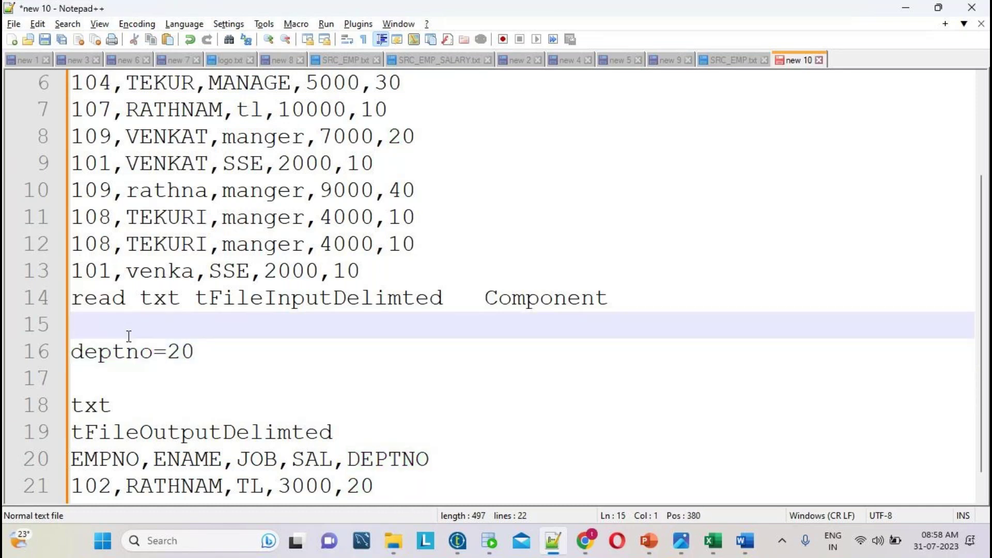
{"action": "key", "text": "Return"}
- Type the heading 'Filter the data' above the deptno=20 line
{"action": "type", "text": "Filter"}
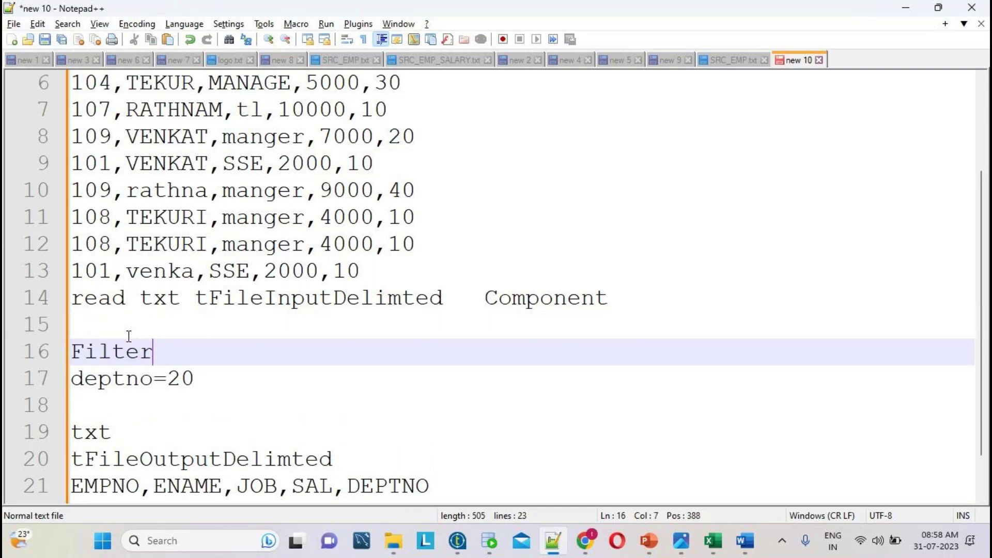
{"action": "type", "text": " the d"}
{"action": "key", "text": "BackSpace"}
{"action": "type", "text": "the data"}
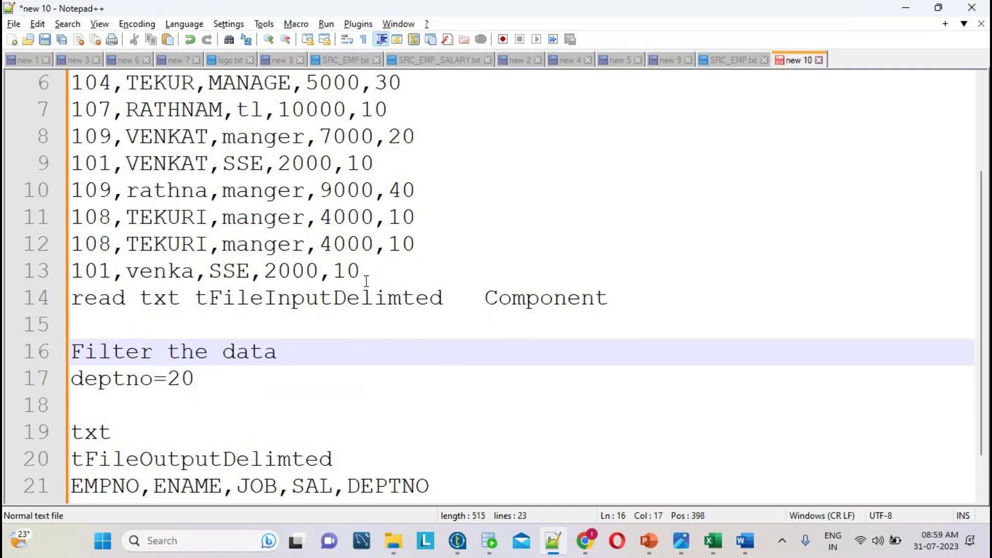
{"action": "scroll", "coordinate": [366, 280], "scroll_direction": "up", "scroll_amount": 2}
{"action": "double_click", "coordinate": [360, 109]}
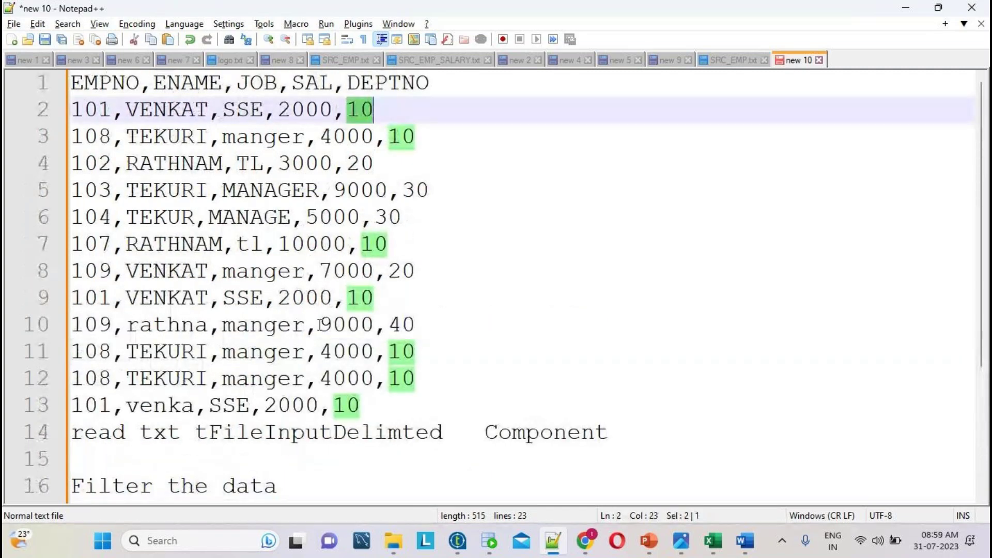
{"action": "scroll", "coordinate": [247, 440], "scroll_direction": "down", "scroll_amount": 3}
- Add 'tFilterRow' on a new line below deptno=20
{"action": "left_click", "coordinate": [142, 324]}
{"action": "double_click", "coordinate": [142, 325]}
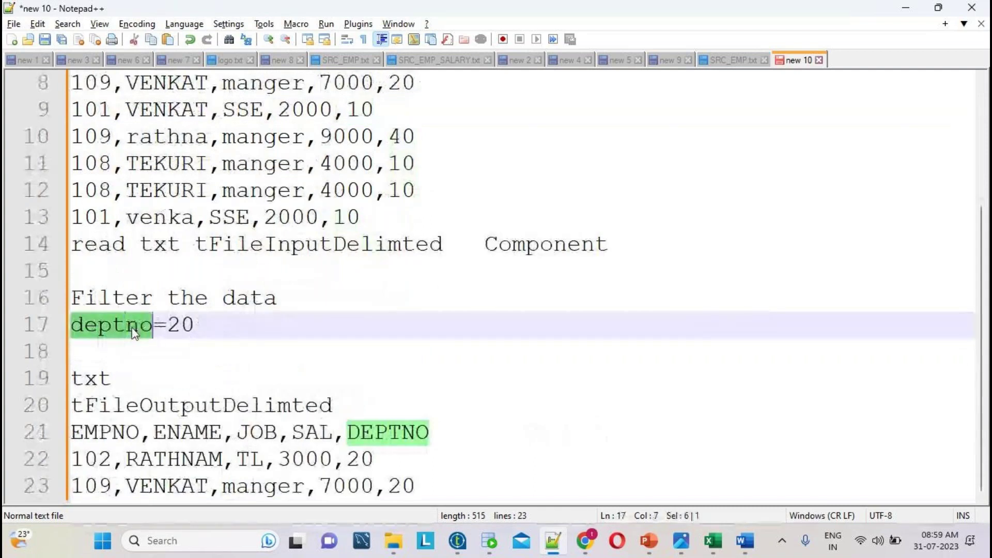
{"action": "double_click", "coordinate": [184, 326]}
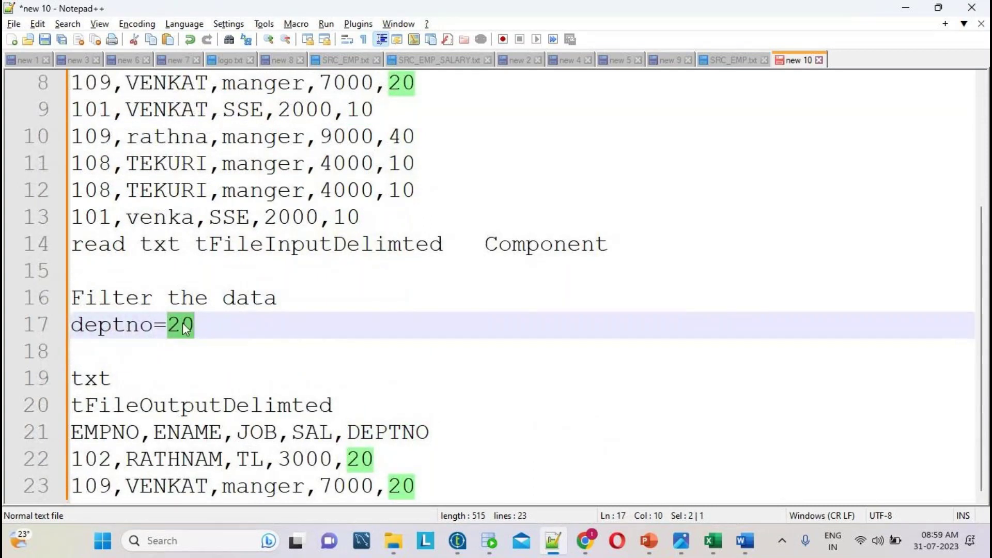
{"action": "left_click", "coordinate": [197, 326]}
{"action": "double_click", "coordinate": [158, 326]}
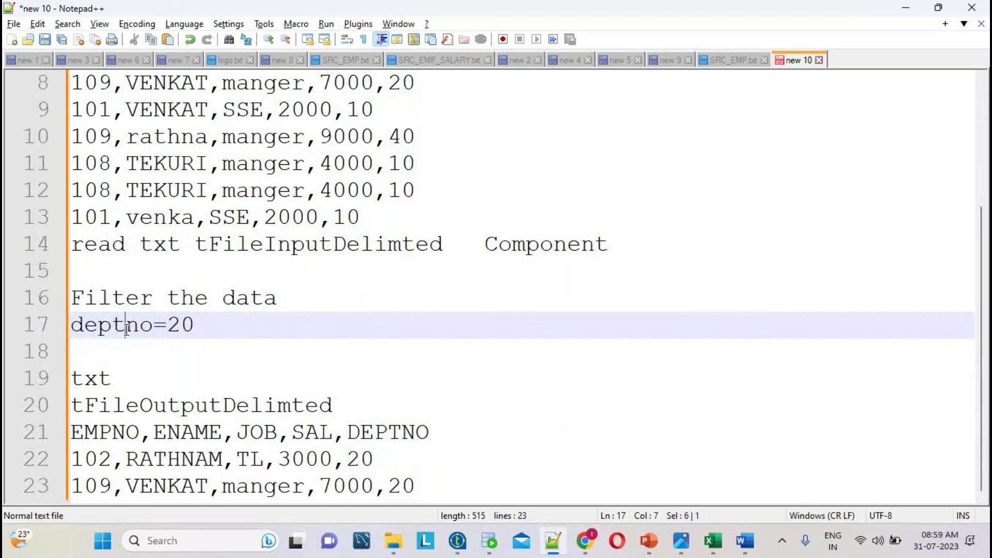
{"action": "left_click", "coordinate": [195, 304]}
{"action": "left_click", "coordinate": [112, 325]}
{"action": "left_click", "coordinate": [288, 302]}
{"action": "left_click", "coordinate": [215, 323]}
{"action": "key", "text": "Return"}
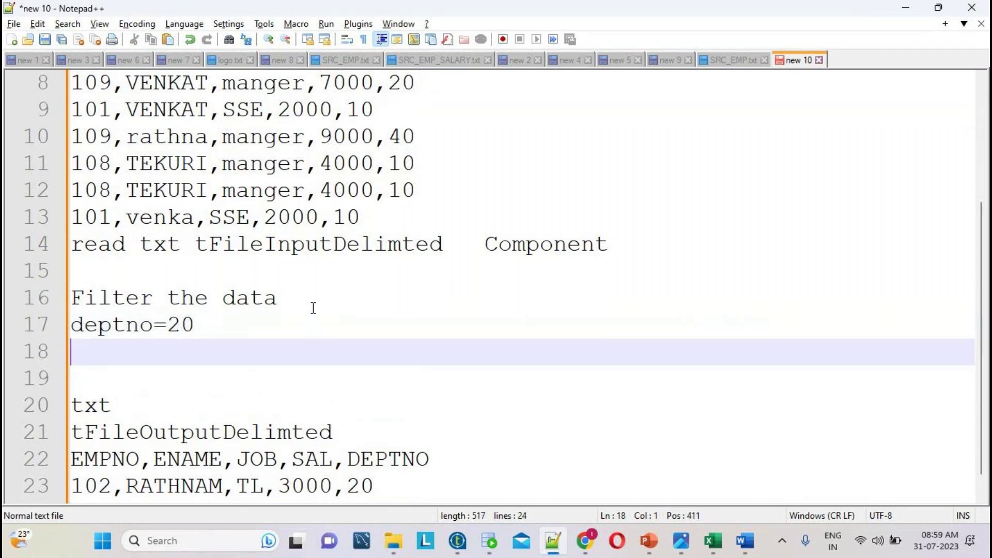
{"action": "type", "text": "tFil"}
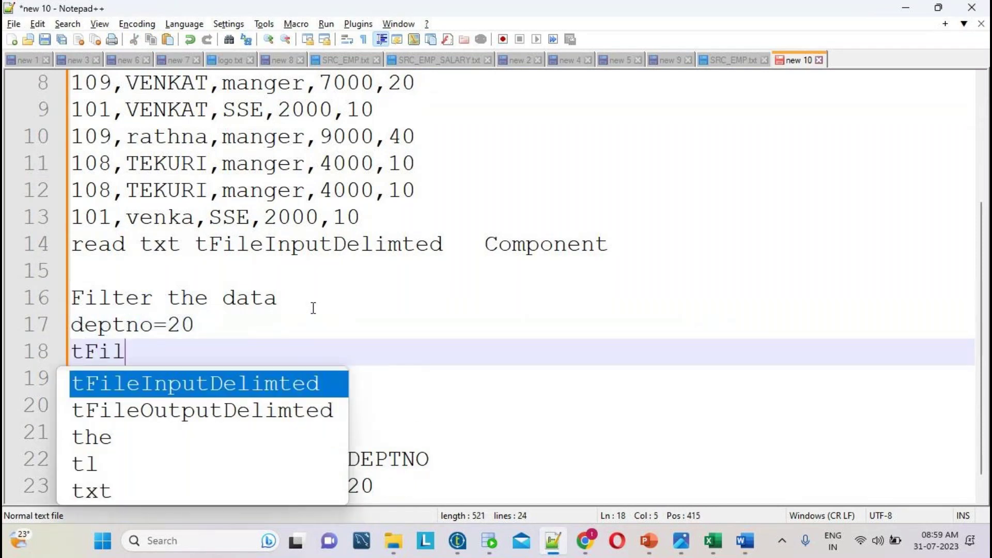
{"action": "type", "text": "terRow"}
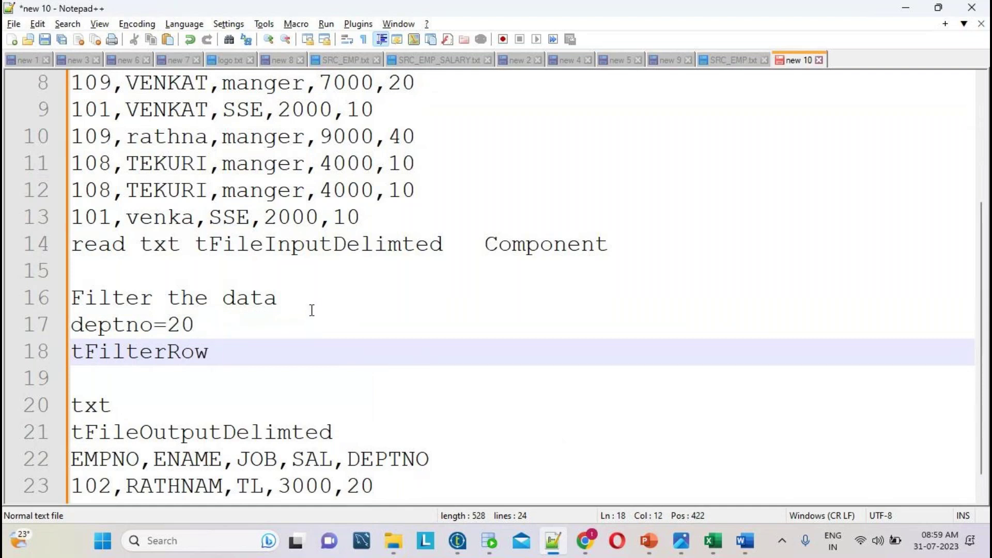
- Highlight txt, tFileInputDelimted and tFileOutputDelimted in the notes to review the flow
{"action": "double_click", "coordinate": [429, 252]}
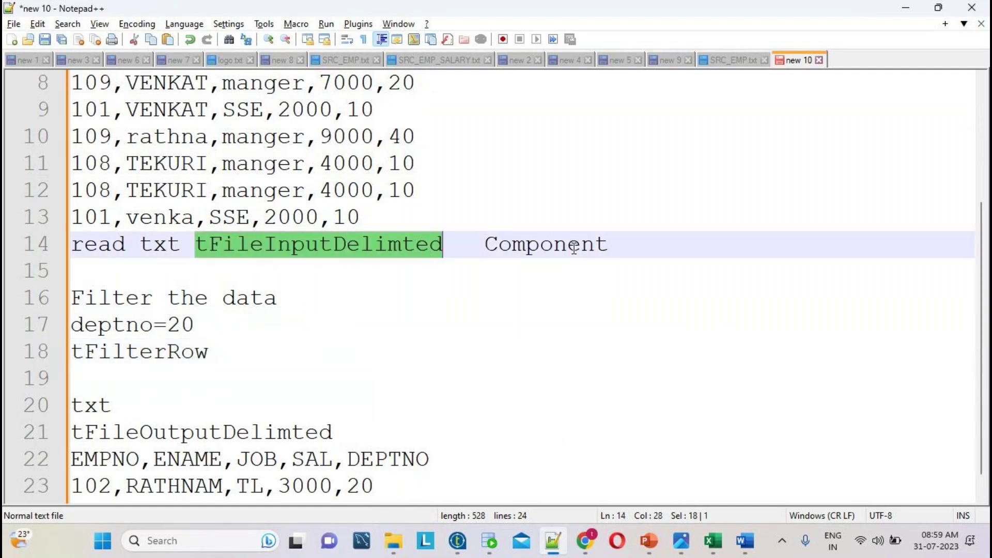
{"action": "left_click", "coordinate": [160, 245]}
{"action": "double_click", "coordinate": [161, 245]}
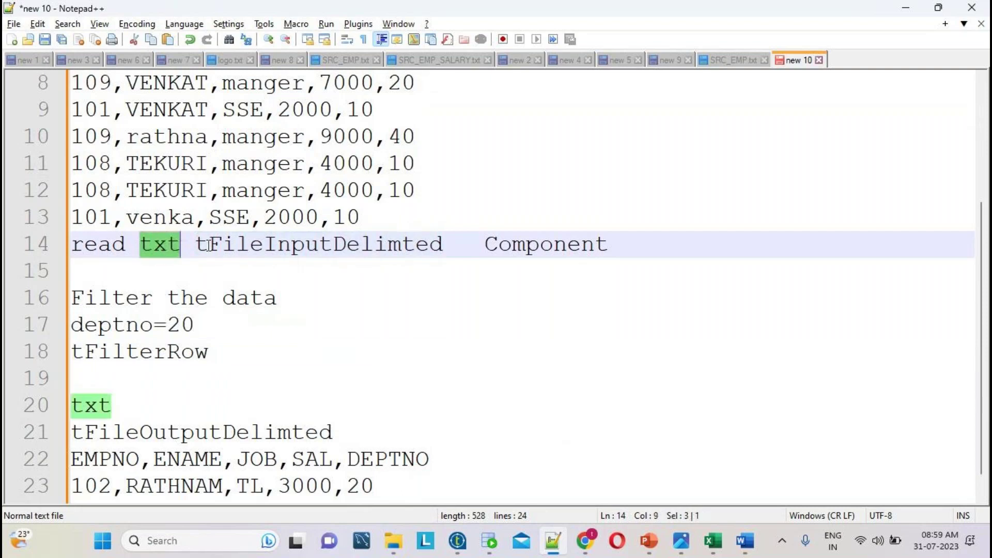
{"action": "double_click", "coordinate": [286, 245]}
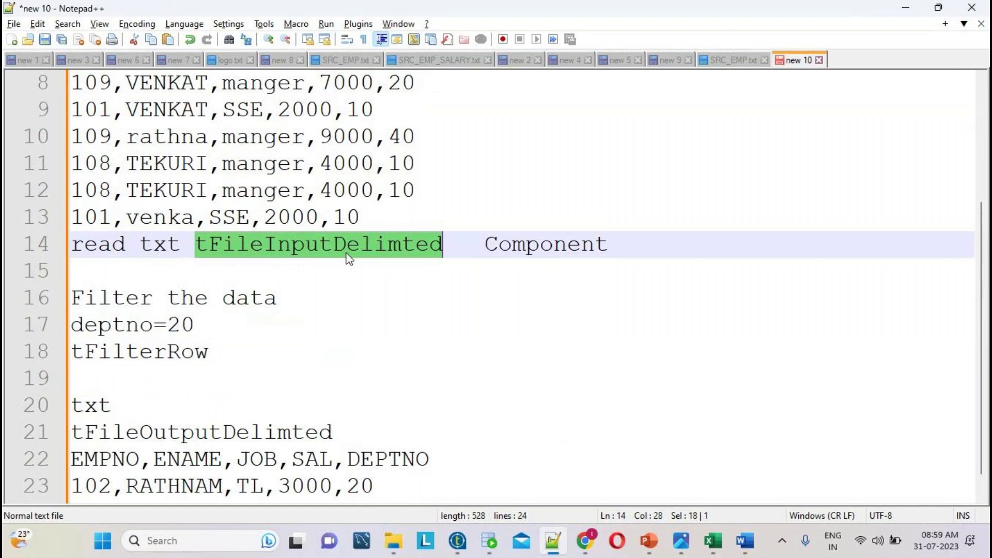
{"action": "scroll", "coordinate": [494, 392], "scroll_direction": "down", "scroll_amount": 1}
{"action": "left_click", "coordinate": [125, 405]}
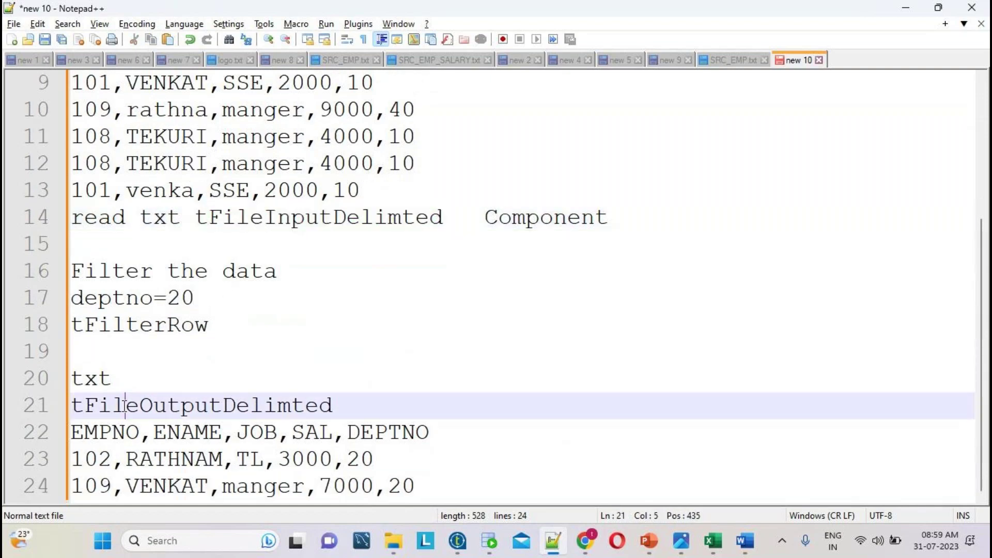
{"action": "double_click", "coordinate": [125, 406]}
{"action": "left_click", "coordinate": [130, 408]}
{"action": "double_click", "coordinate": [130, 409]}
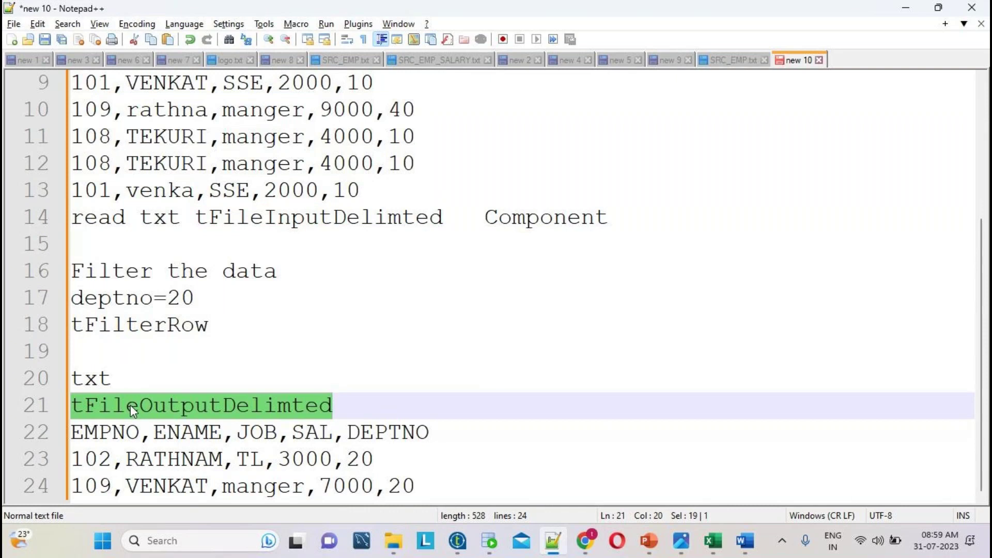
- Add 'input' to the end of line 14 and 'output' under the second txt note
{"action": "left_click", "coordinate": [636, 216]}
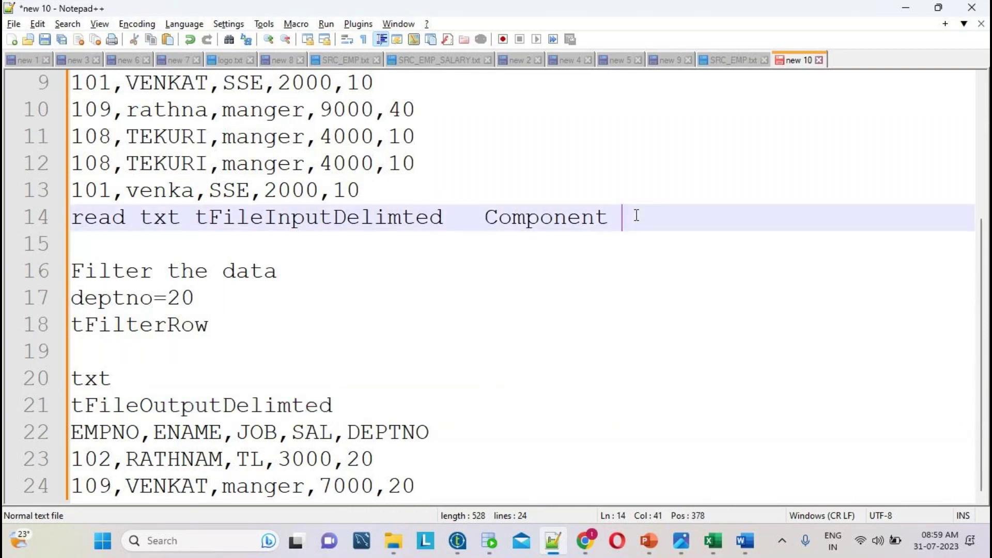
{"action": "type", "text": "input"}
{"action": "left_click", "coordinate": [143, 381]}
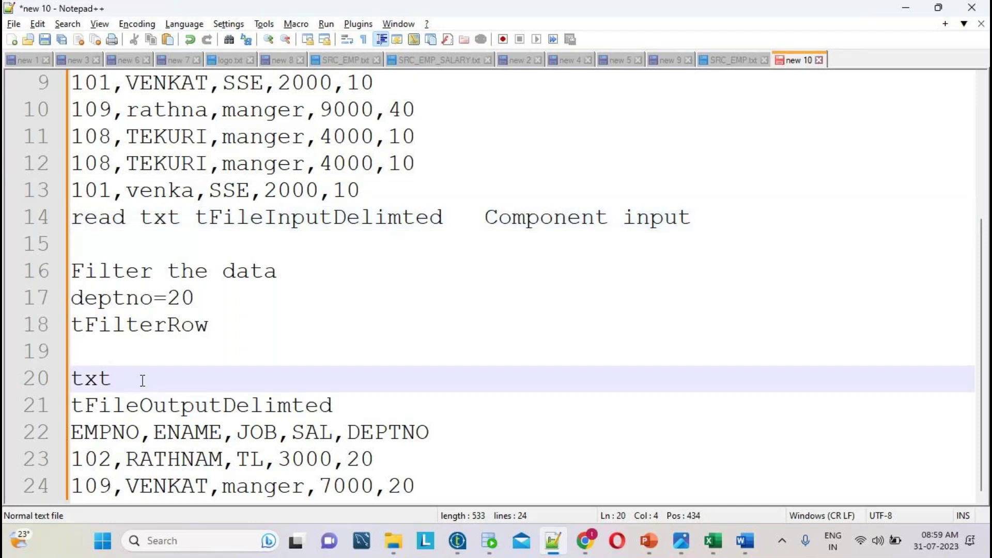
{"action": "key", "text": "Return"}
{"action": "type", "text": "outpyt"}
{"action": "key", "text": "BackSpace"}
{"action": "key", "text": "BackSpace"}
{"action": "type", "text": "ut"}
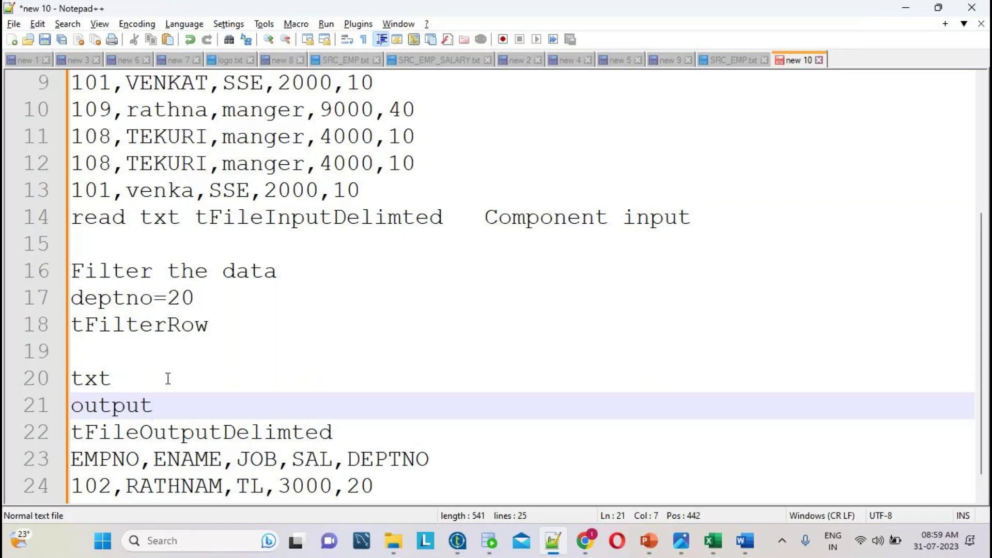
- Select the filter notes on lines 16–18, highlighting deptno, data and tFilterRow
{"action": "left_click_drag", "start_coordinate": [235, 331], "coordinate": [65, 275]}
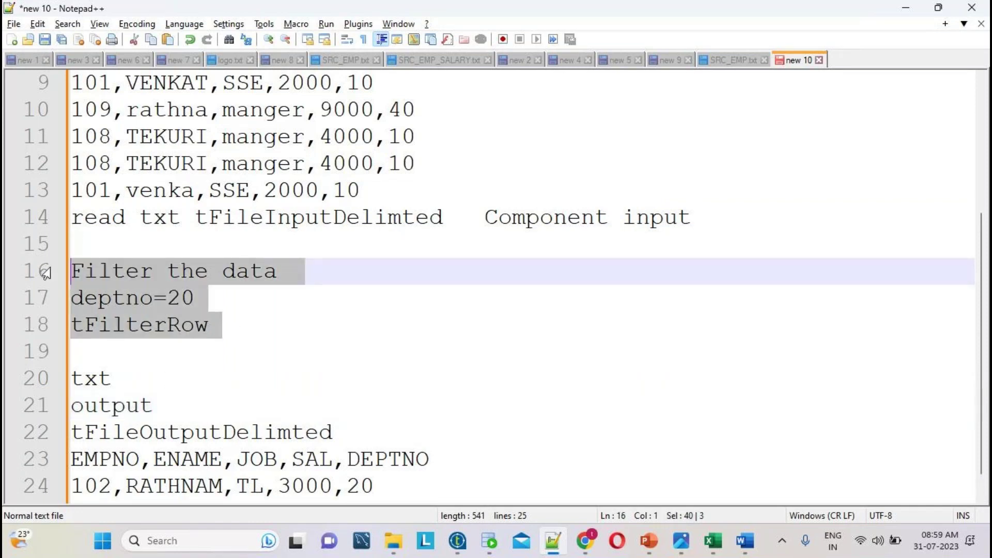
{"action": "double_click", "coordinate": [110, 299]}
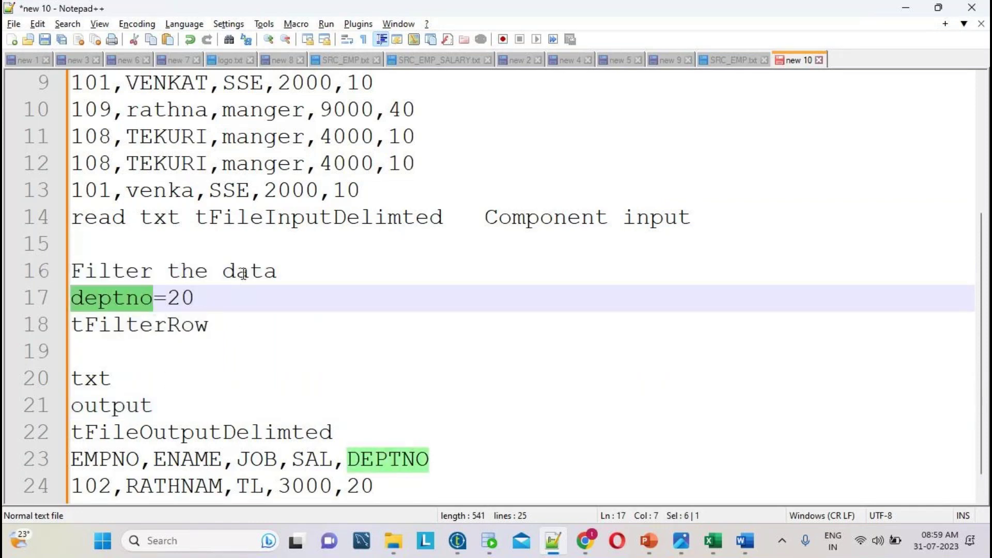
{"action": "double_click", "coordinate": [238, 270]}
{"action": "double_click", "coordinate": [112, 326]}
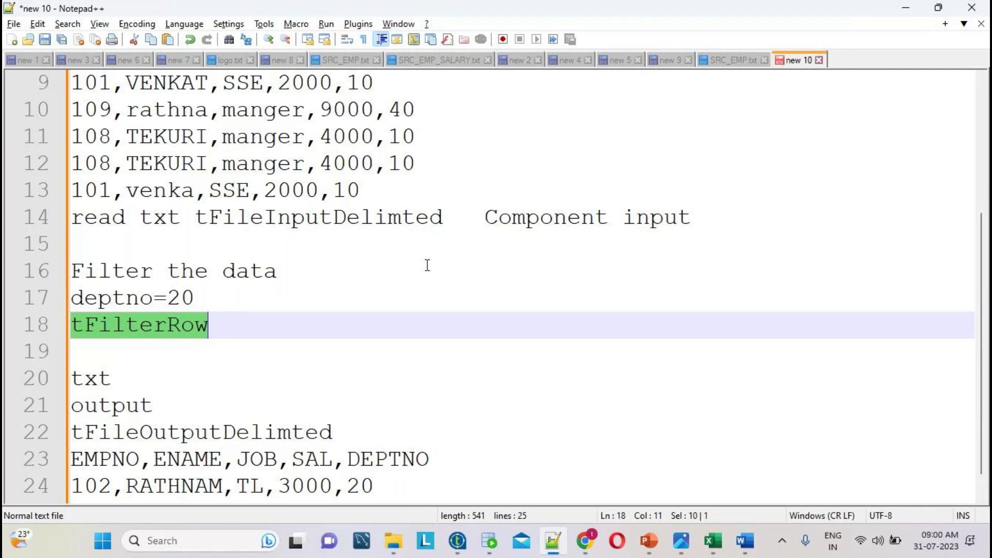
- Write a new note titled 'requirement' with '1)txt i have read', 'only deptno 20' and 'txt file'
{"action": "key", "text": "ctrl+n"}
{"action": "type", "text": "re"}
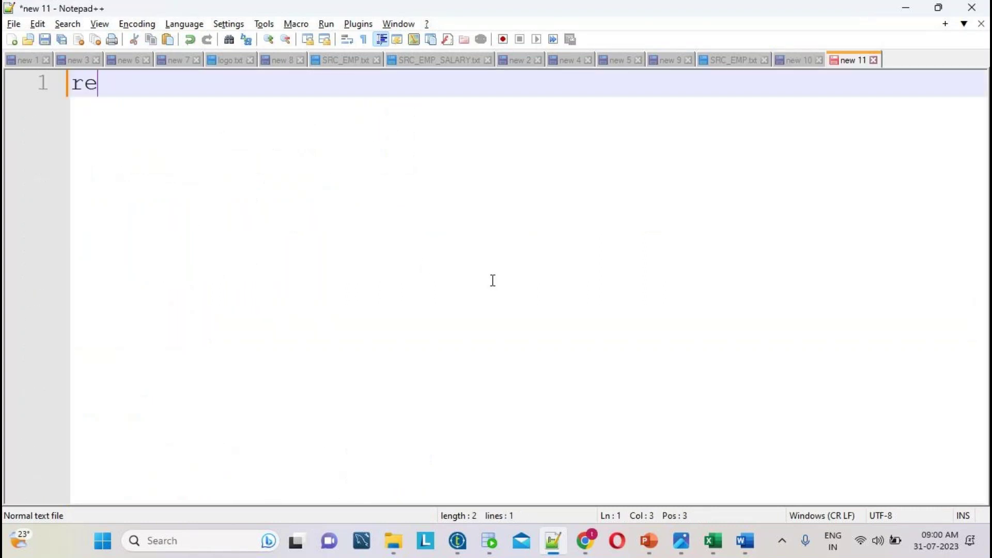
{"action": "type", "text": "quirement"}
{"action": "key", "text": "Return"}
{"action": "key", "text": "Return"}
{"action": "key", "text": "Return"}
{"action": "type", "text": "1)txt i have read"}
{"action": "key", "text": "Return"}
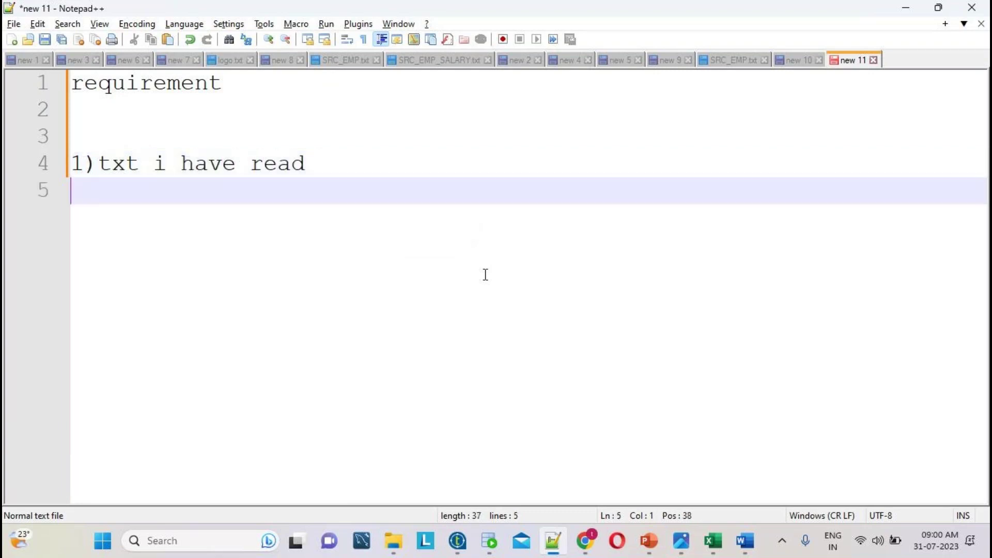
{"action": "key", "text": "Return"}
{"action": "key", "text": "Return"}
{"action": "type", "text": "2"}
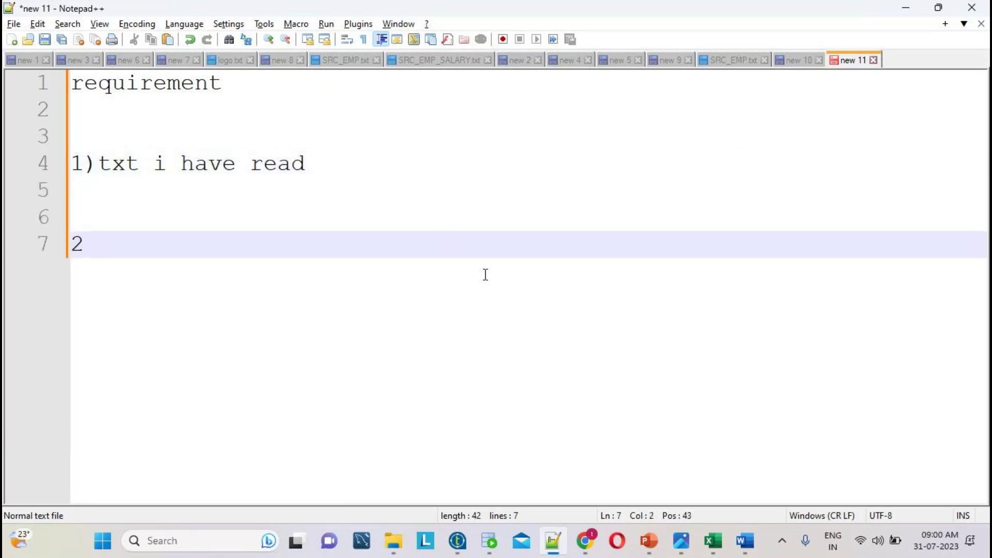
{"action": "key", "text": "BackSpace"}
{"action": "type", "text": "txt file"}
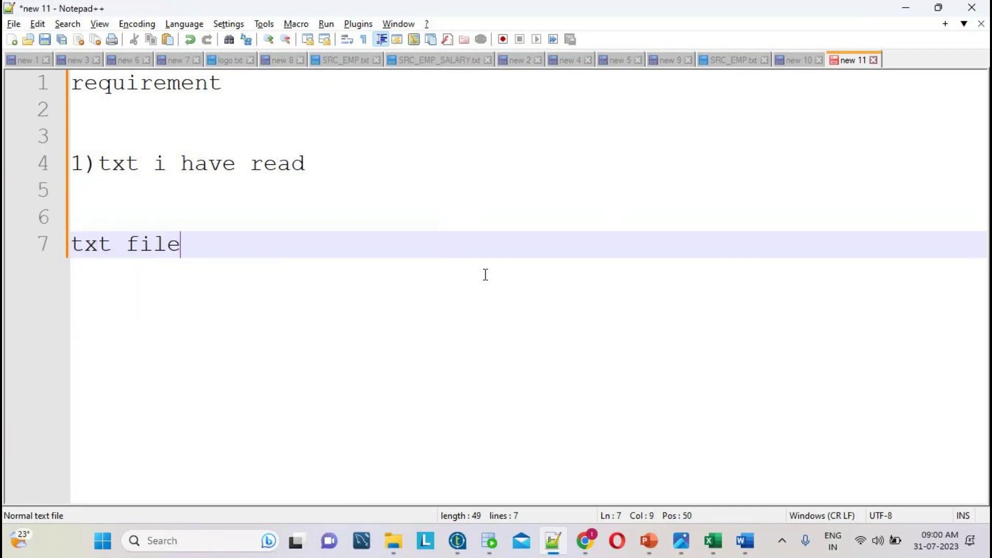
{"action": "left_click", "coordinate": [109, 217]}
{"action": "type", "text": "onl"}
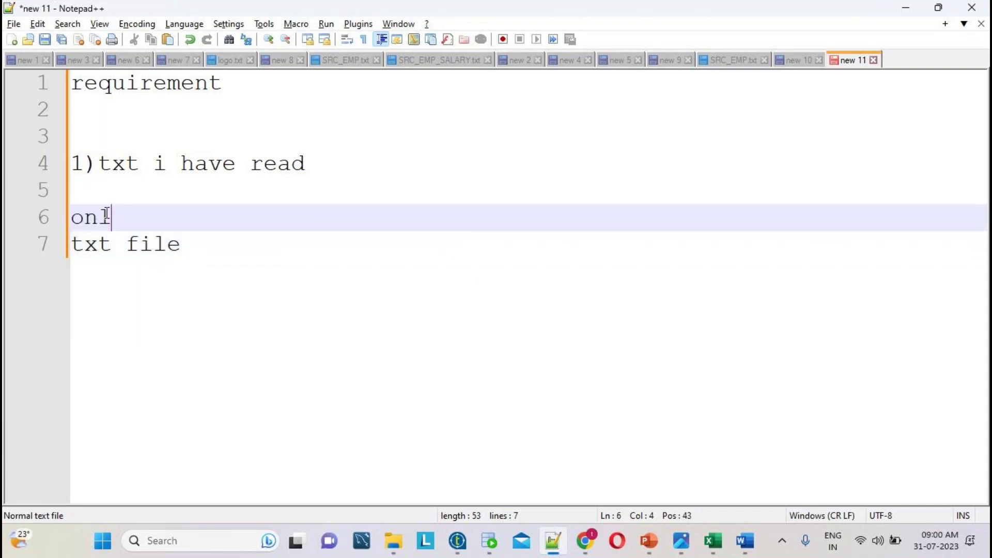
{"action": "type", "text": "y deptno "}
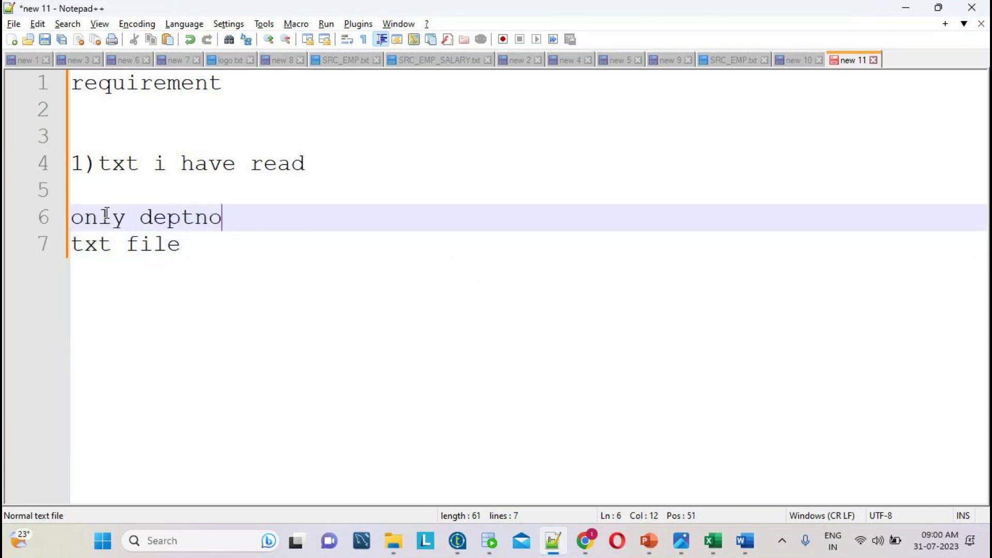
{"action": "type", "text": "20"}
{"action": "left_click_drag", "start_coordinate": [208, 255], "coordinate": [7, 135]}
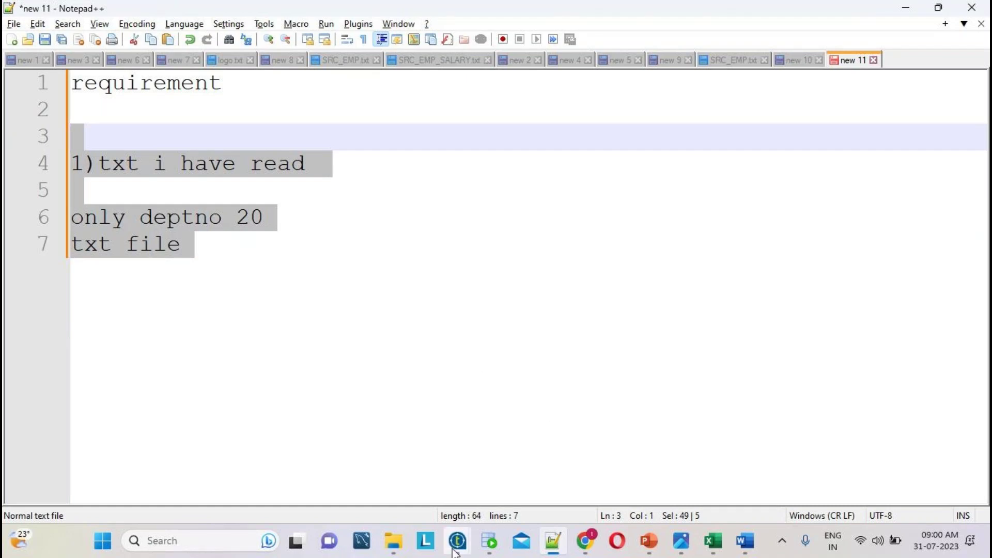
- In Talend, create a job named Filterex from the Job Designs right-click menu
{"action": "mouse_move", "coordinate": [456, 548]}
{"action": "left_click", "coordinate": [576, 463]}
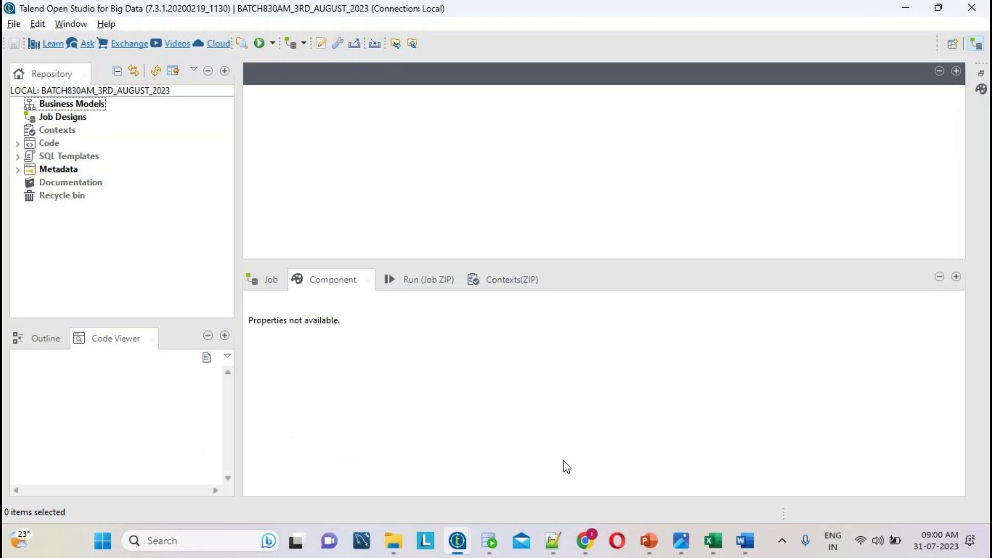
{"action": "right_click", "coordinate": [74, 118]}
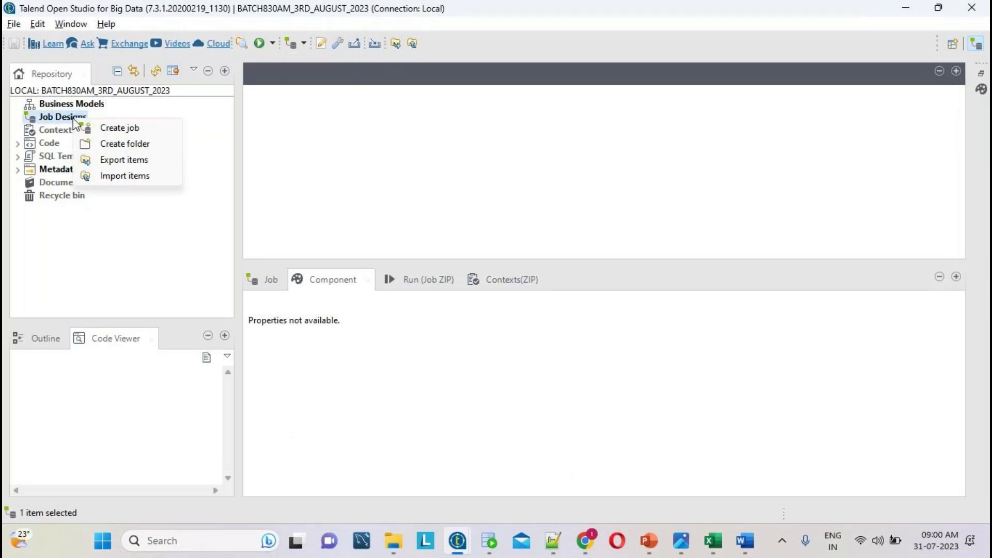
{"action": "left_click", "coordinate": [107, 128]}
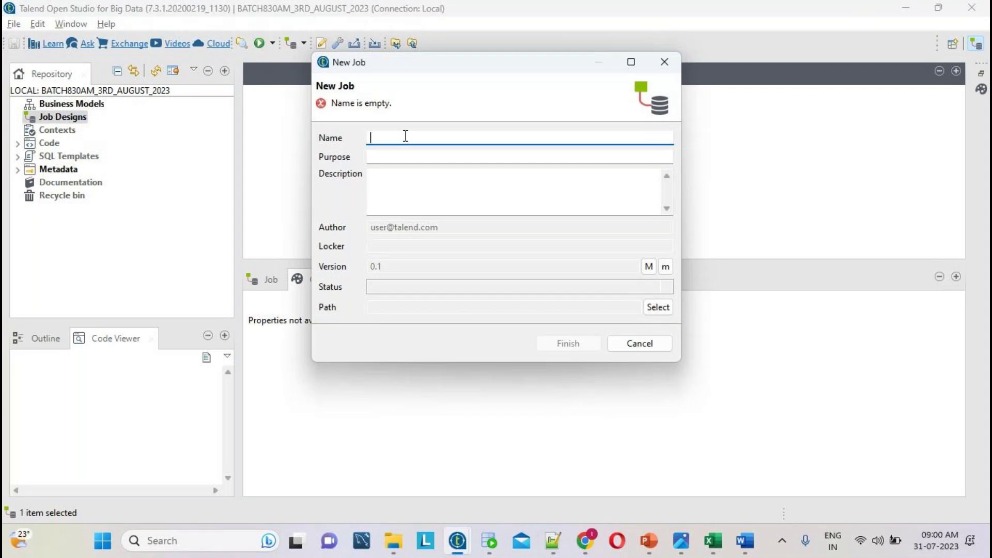
{"action": "type", "text": "Fil"}
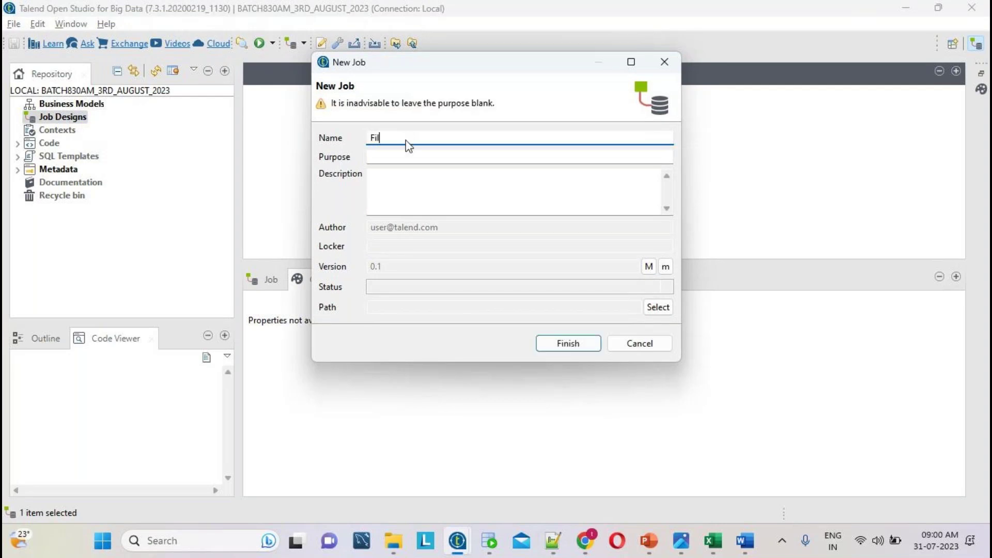
{"action": "type", "text": "et"}
{"action": "key", "text": "BackSpace"}
{"action": "key", "text": "BackSpace"}
{"action": "type", "text": "terex"}
{"action": "key", "text": "Return"}
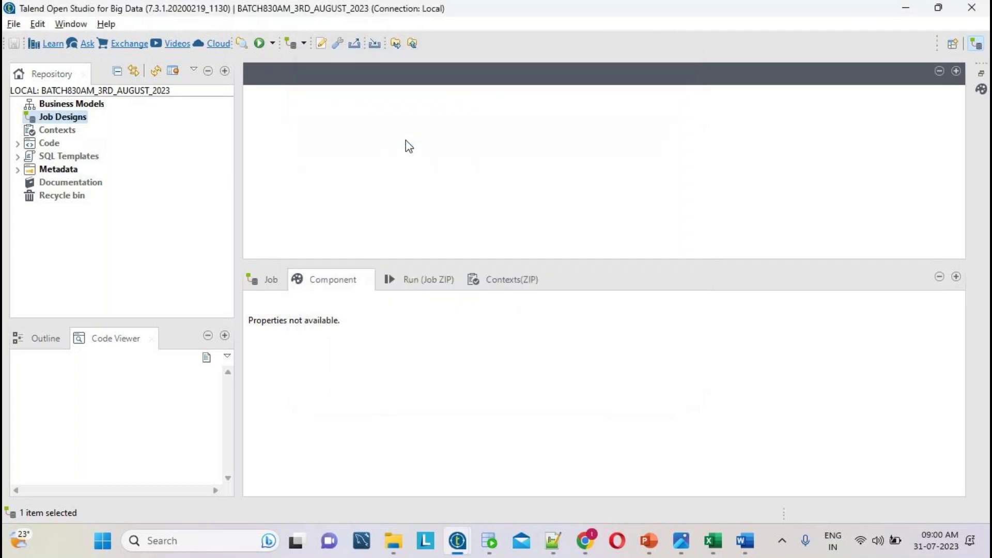
- Once the Filterex 0.1 job opens, return to the Notepad++ requirement note
{"action": "mouse_move", "coordinate": [553, 540]}
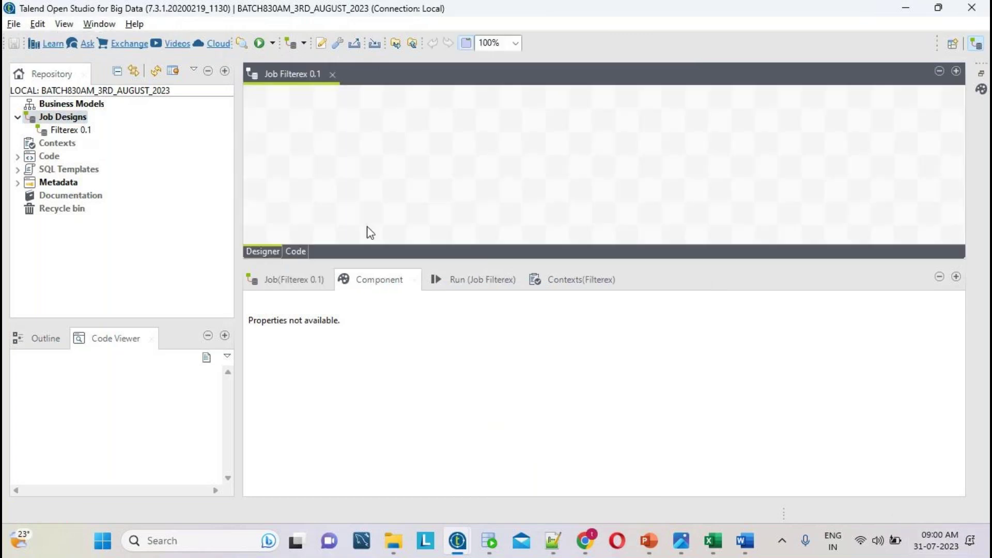
{"action": "left_click", "coordinate": [554, 543]}
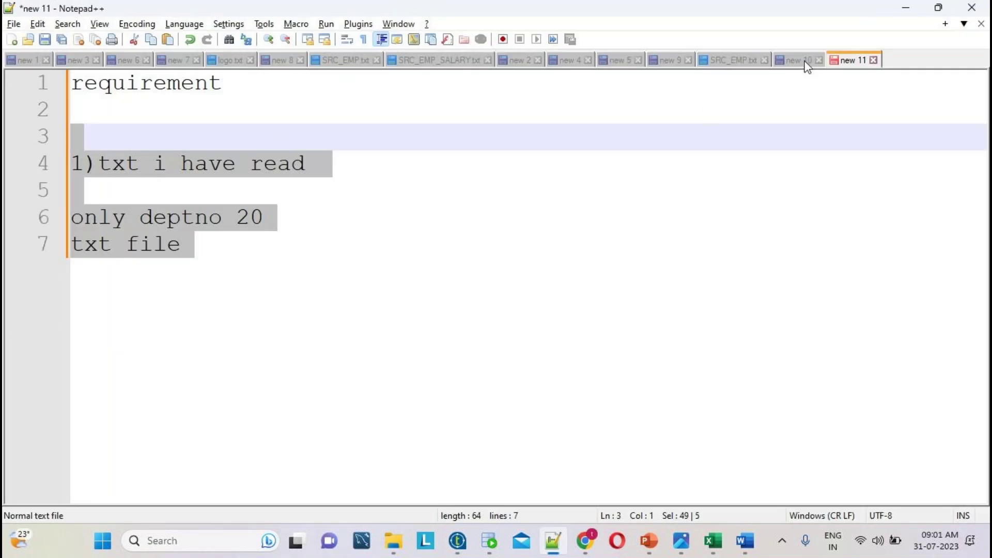
{"action": "left_click", "coordinate": [804, 61]}
{"action": "double_click", "coordinate": [354, 213]}
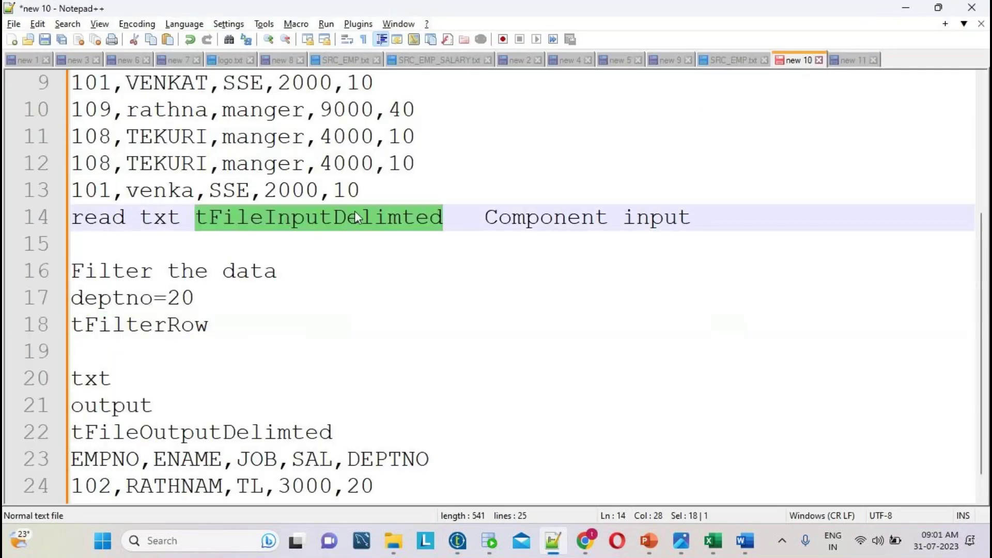
{"action": "key", "text": "alt+Tab"}
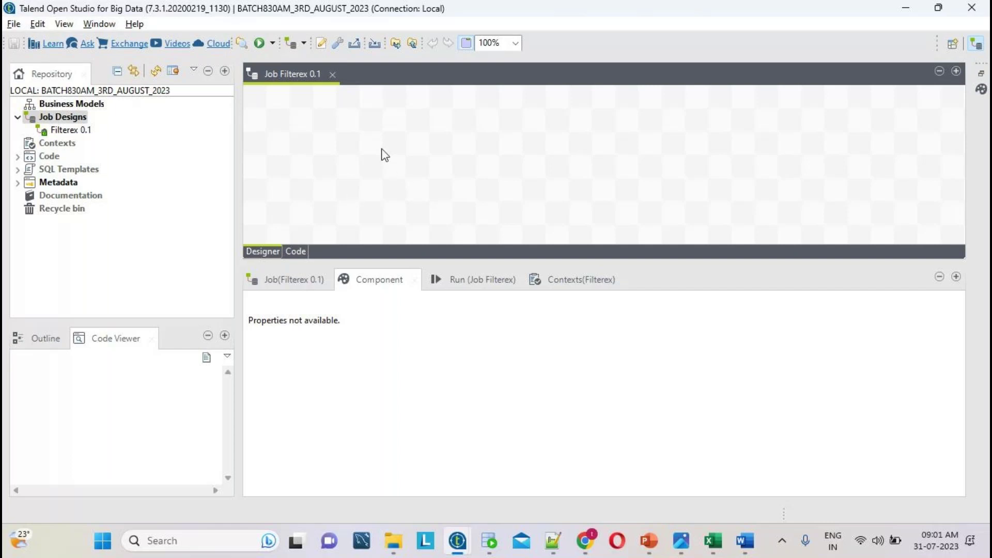
- Add a tFileInputDelimited component to the Filterex canvas and nudge it lower
{"action": "type", "text": "t"}
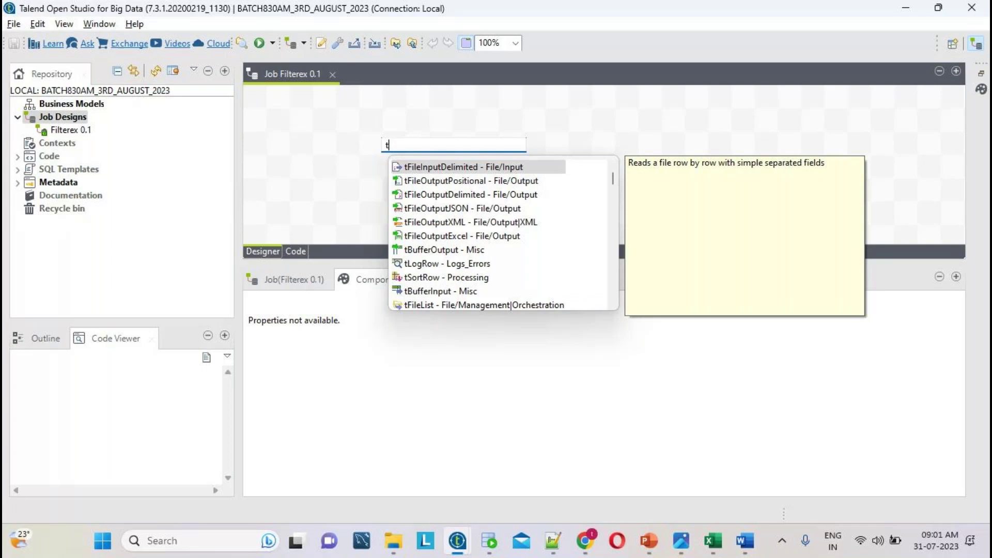
{"action": "type", "text": "FileIn"}
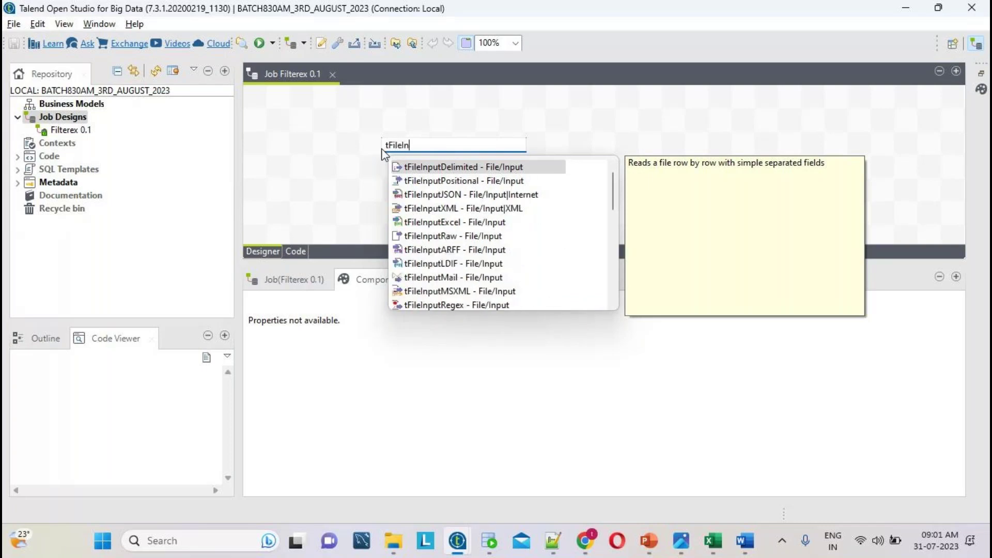
{"action": "double_click", "coordinate": [423, 168]}
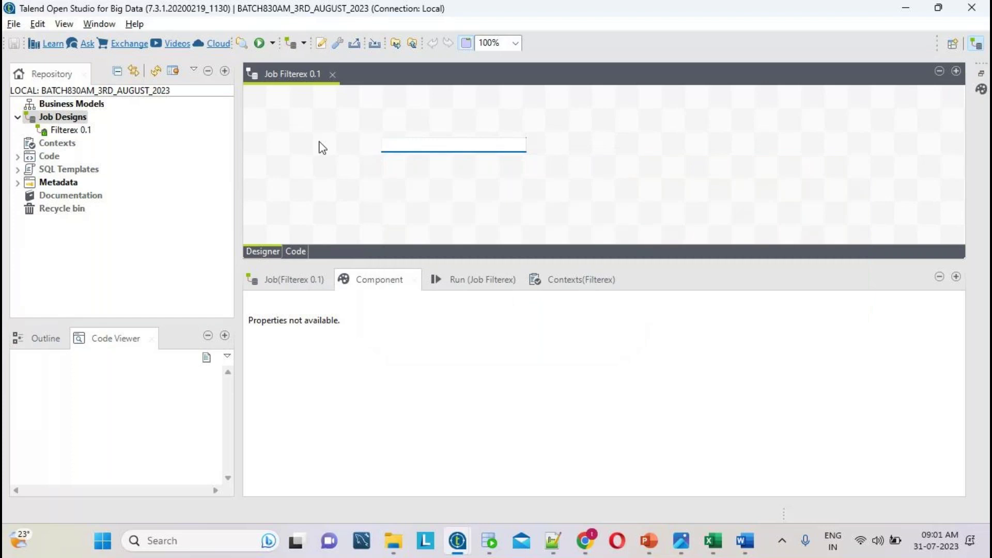
{"action": "left_click", "coordinate": [374, 149]}
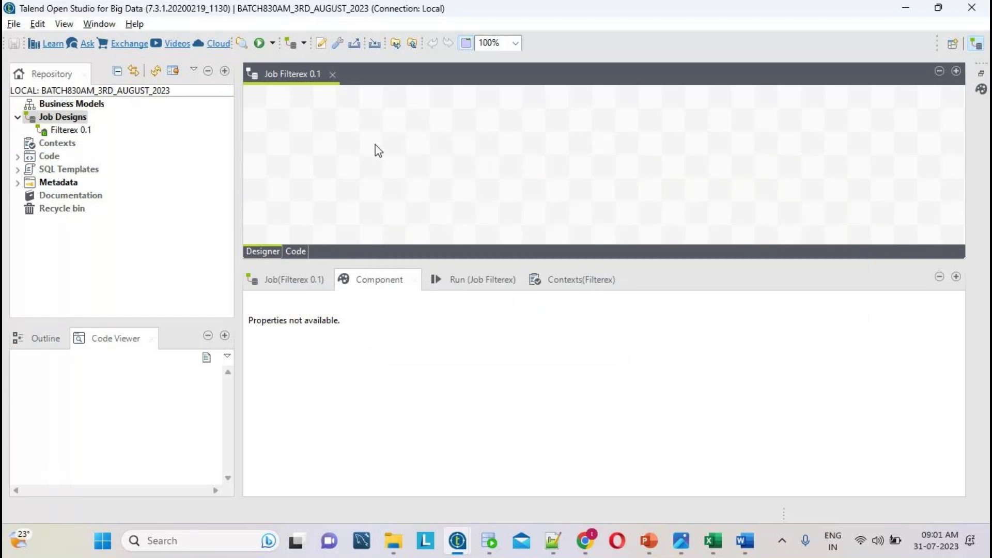
{"action": "type", "text": "tFileInpu"}
{"action": "left_click", "coordinate": [432, 163]}
{"action": "double_click", "coordinate": [440, 163]}
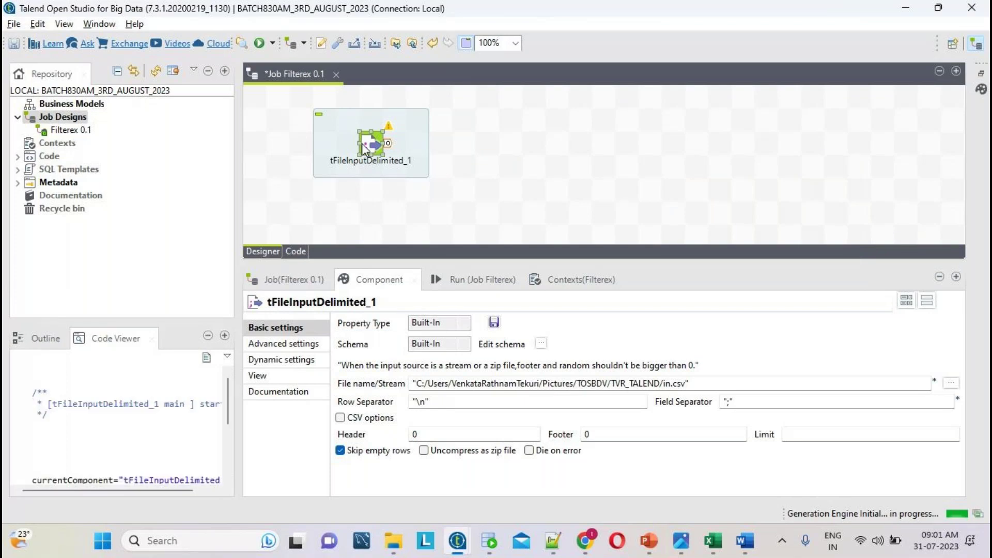
{"action": "left_click_drag", "start_coordinate": [364, 163], "coordinate": [364, 187]}
{"action": "left_click", "coordinate": [812, 168]}
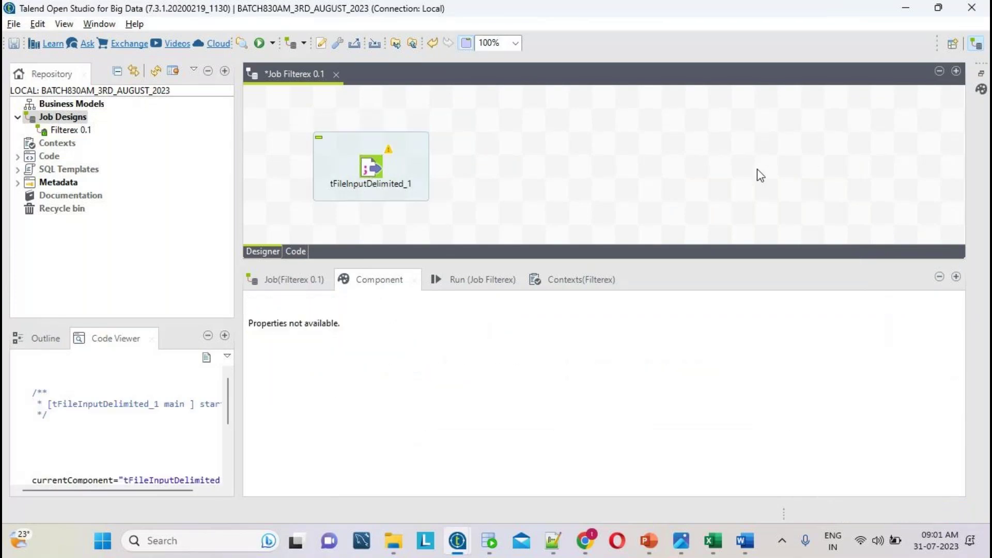
- Add a tFileOutputDelimited component to the right of the input component
{"action": "type", "text": "tFi"}
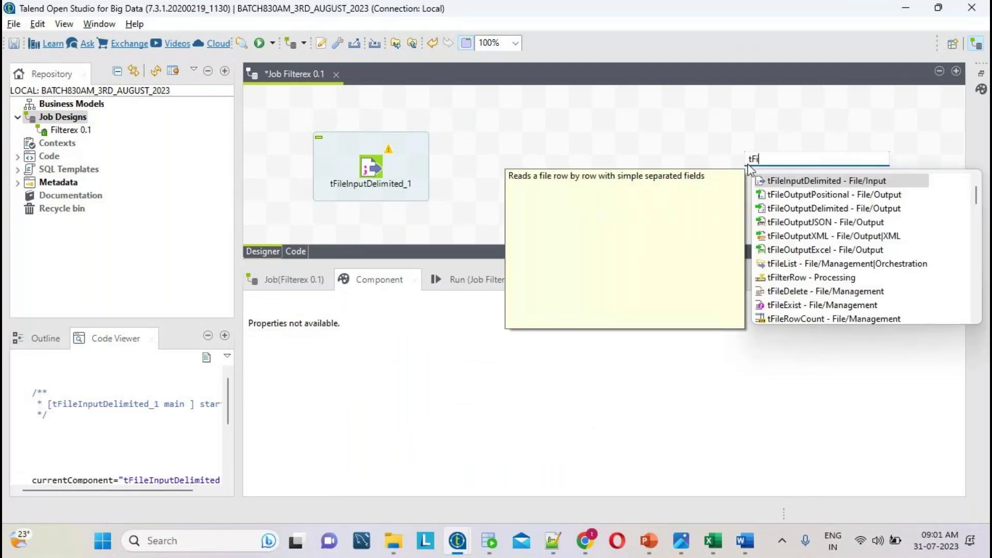
{"action": "type", "text": "leOut"}
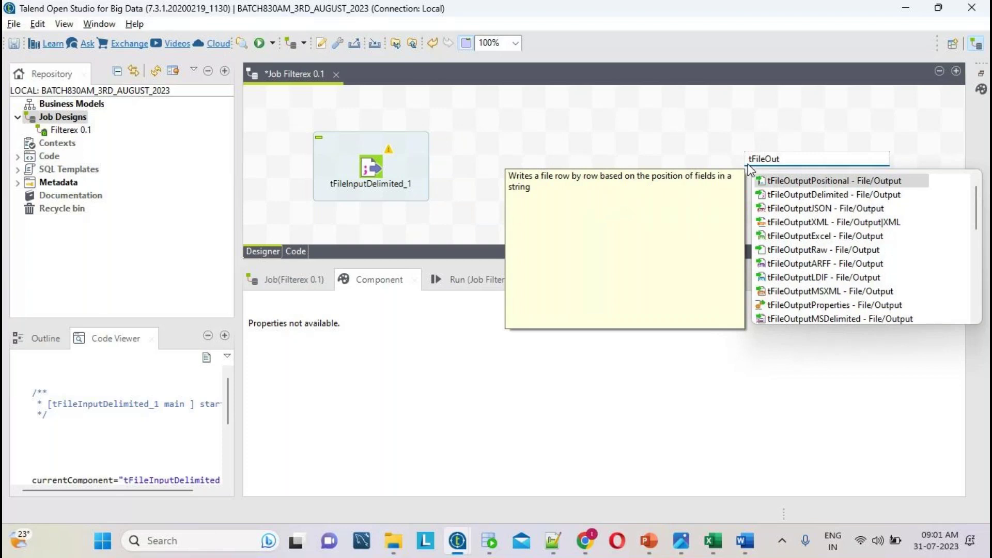
{"action": "double_click", "coordinate": [801, 193]}
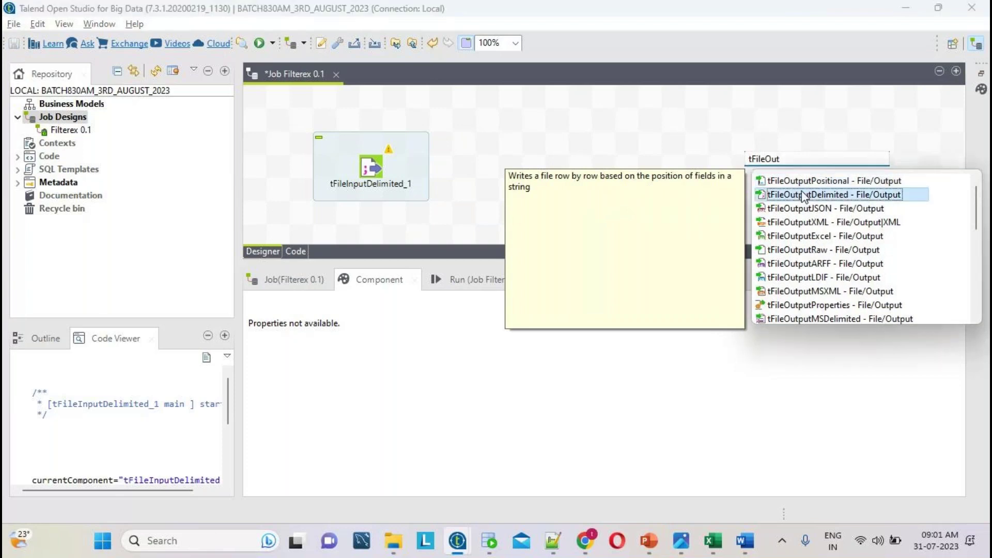
{"action": "left_click", "coordinate": [376, 168]}
{"action": "left_click", "coordinate": [568, 176]}
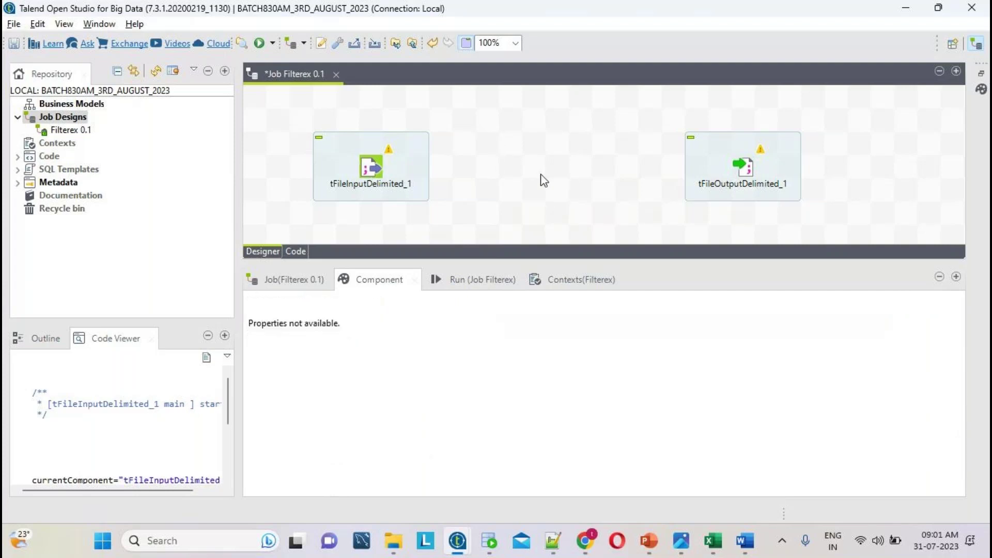
- Check the tFilterRow component name in the Notepad++ notes
{"action": "type", "text": "t"}
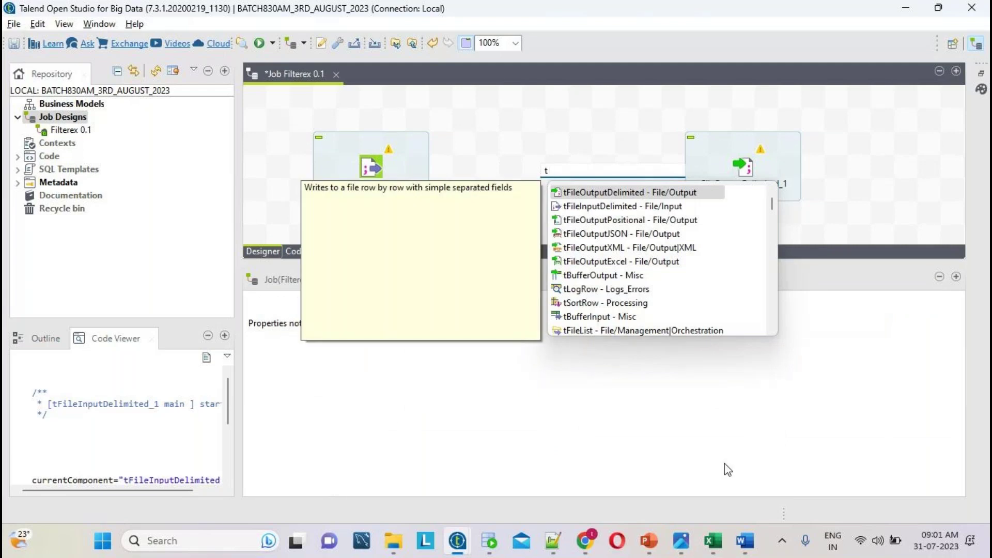
{"action": "left_click", "coordinate": [553, 542]}
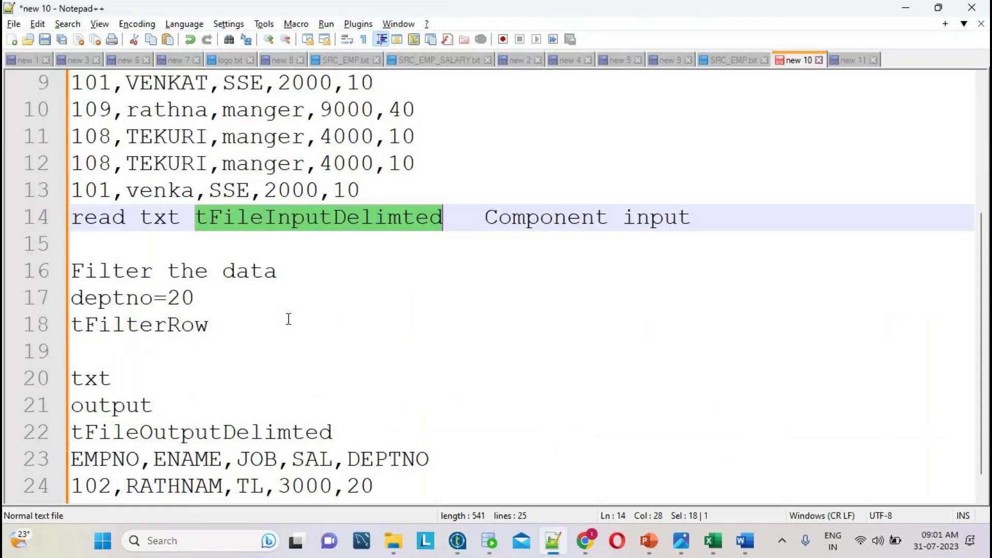
{"action": "double_click", "coordinate": [127, 329]}
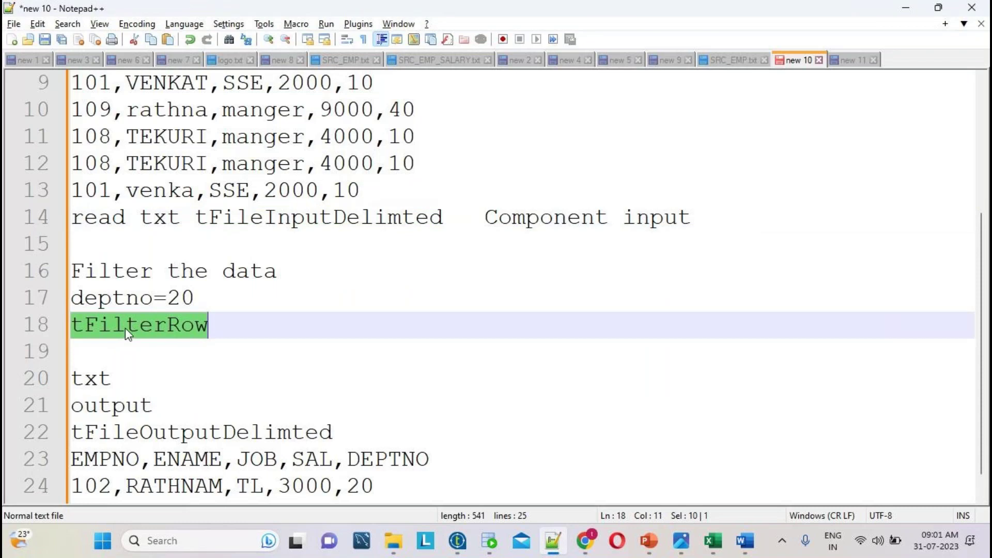
{"action": "key", "text": "alt+Tab"}
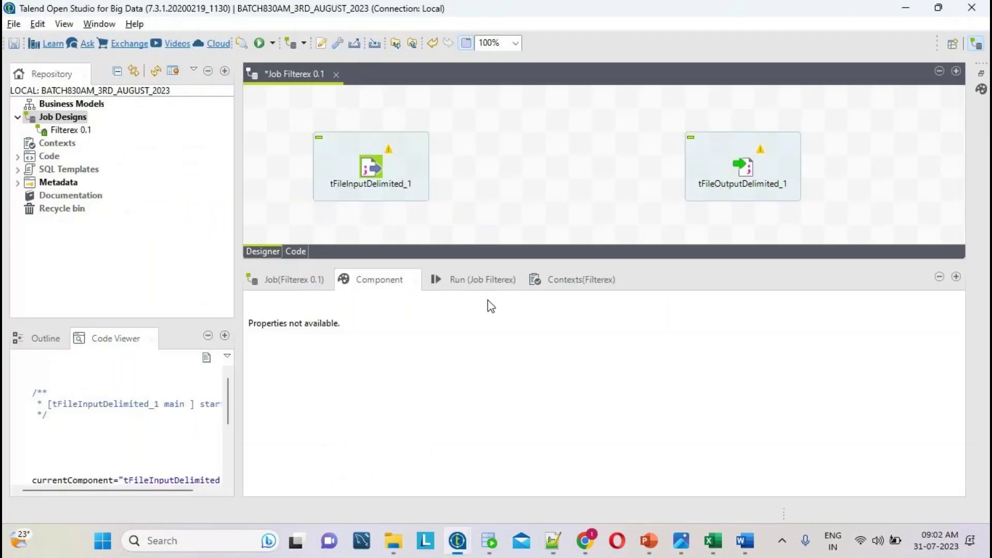
- Add a tFilterRow_1 component between the input and output components on the canvas
{"action": "type", "text": "t"}
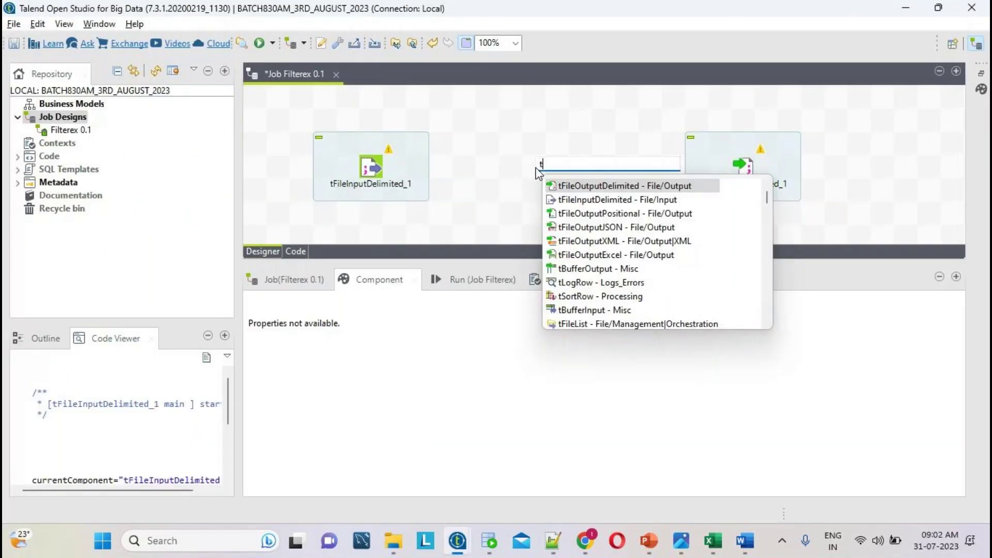
{"action": "type", "text": "Fil"}
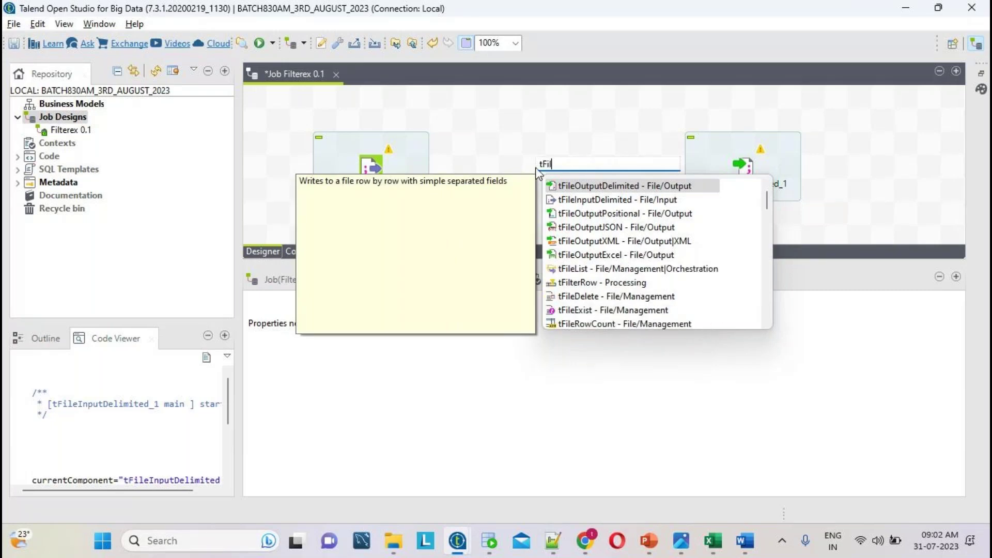
{"action": "type", "text": "ter"}
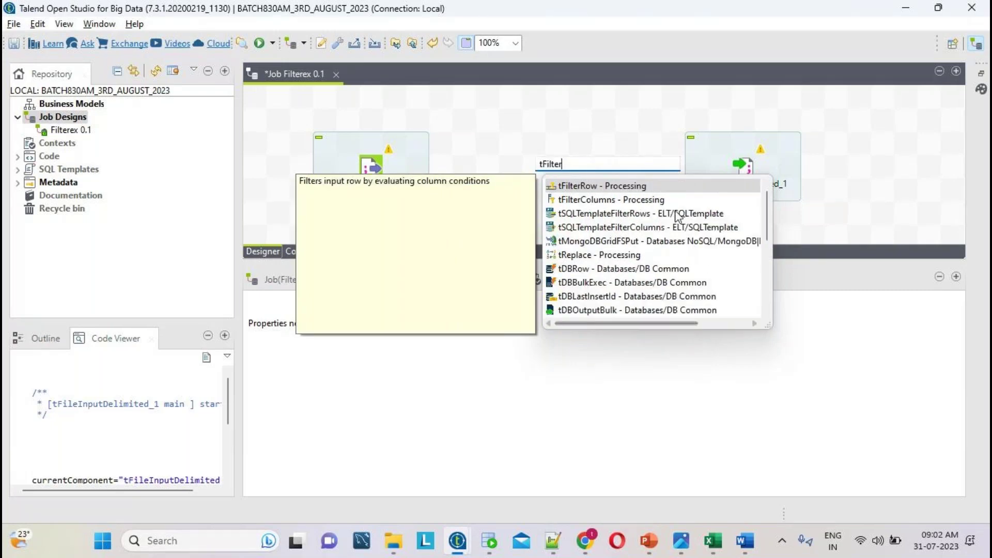
{"action": "double_click", "coordinate": [579, 187]}
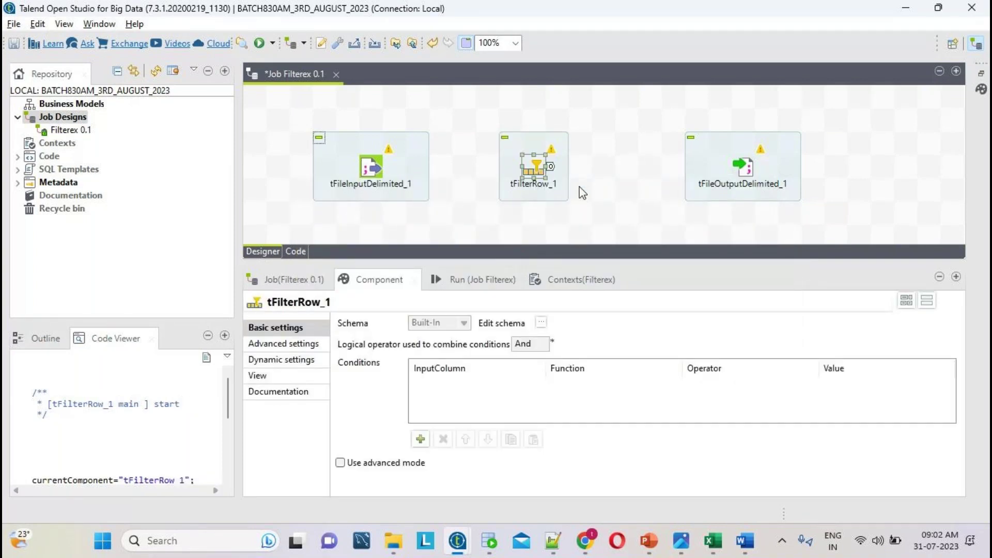
{"action": "left_click", "coordinate": [370, 170]}
{"action": "left_click", "coordinate": [533, 170]}
{"action": "left_click", "coordinate": [777, 180]}
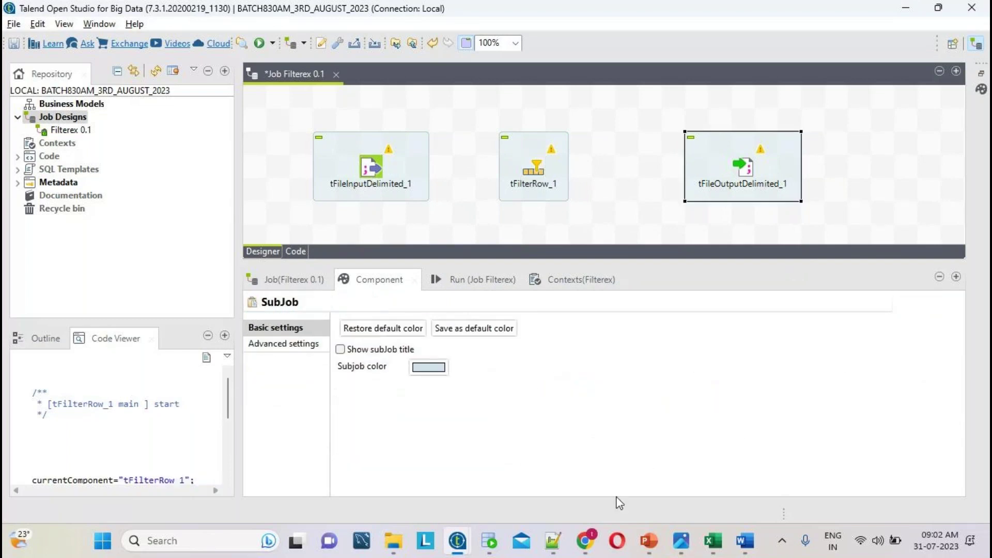
{"action": "left_click", "coordinate": [562, 540]}
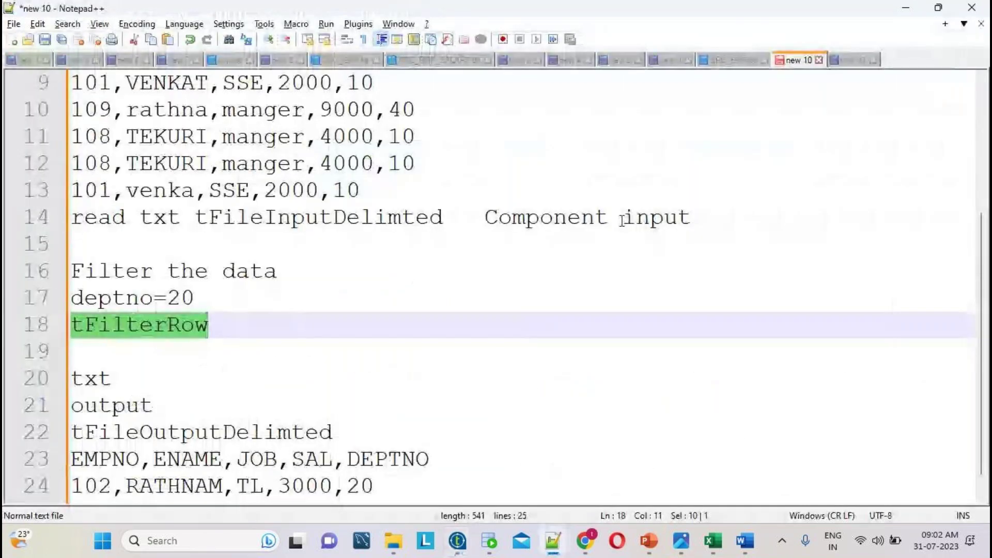
- Write a new Notepad++ note: 'i took the componets' and '2)i have to give links between componets'
{"action": "key", "text": "ctrl+n"}
{"action": "type", "text": "i"}
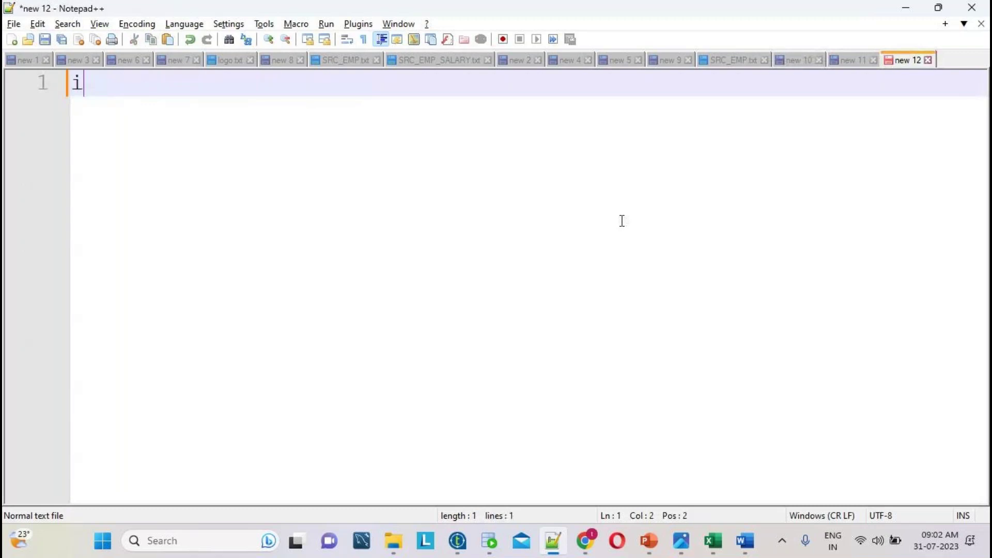
{"action": "type", "text": " took t"}
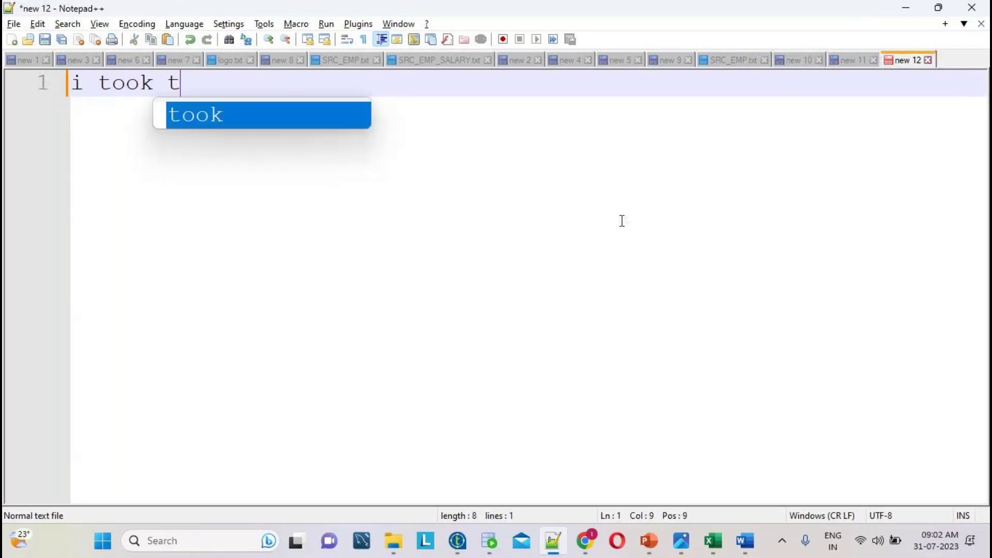
{"action": "type", "text": "he componets"}
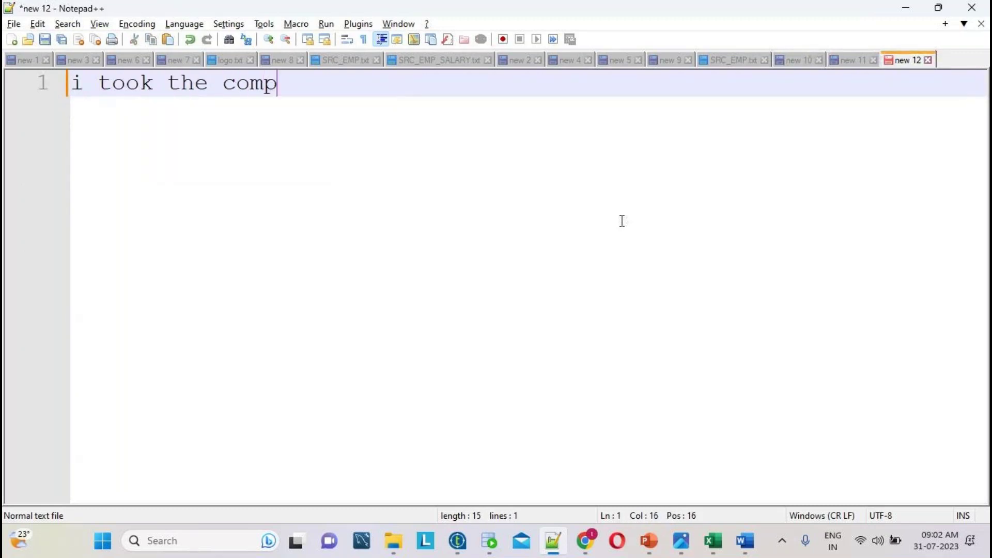
{"action": "key", "text": "Return"}
{"action": "key", "text": "Return"}
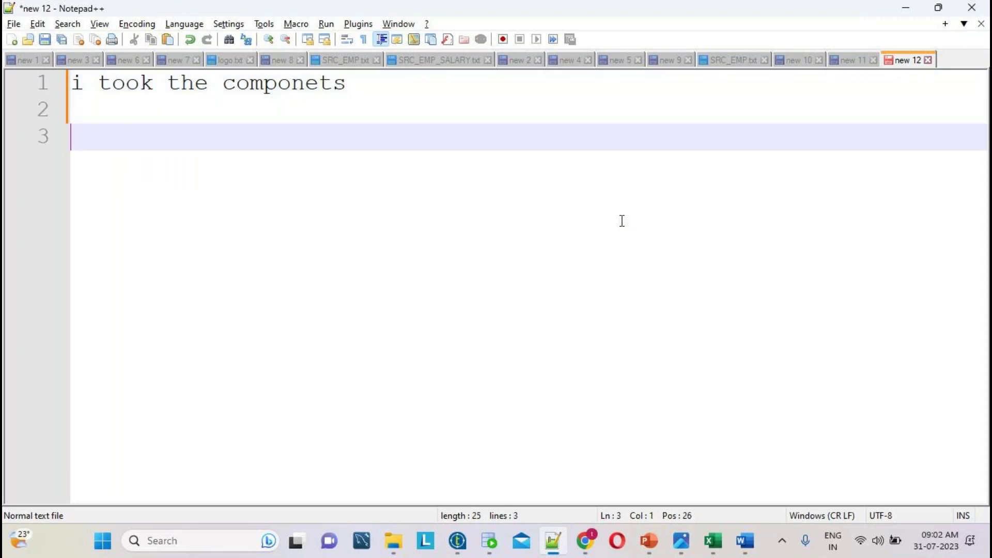
{"action": "type", "text": "2)i have to g"}
{"action": "key", "text": "BackSpace"}
{"action": "type", "text": "to give links b"}
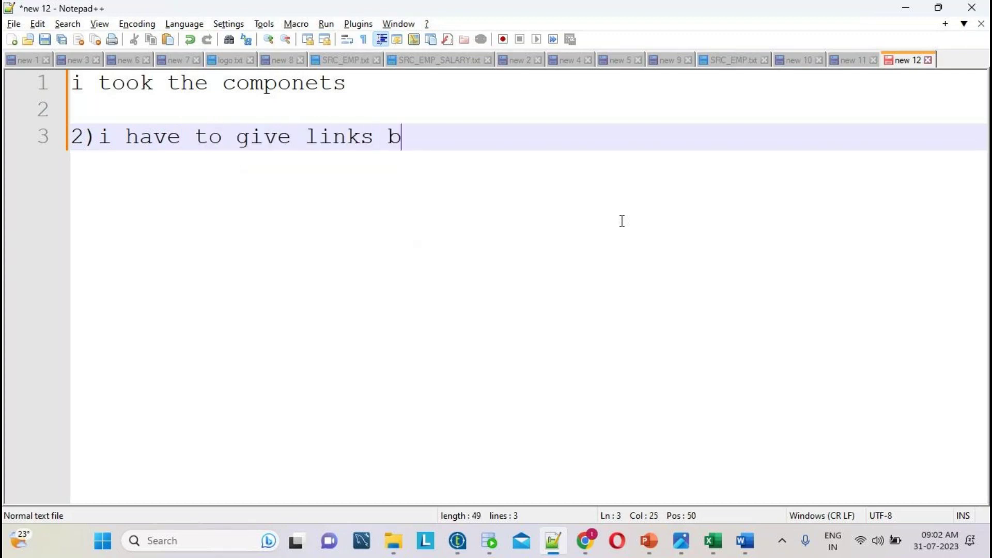
{"action": "type", "text": "etwee"}
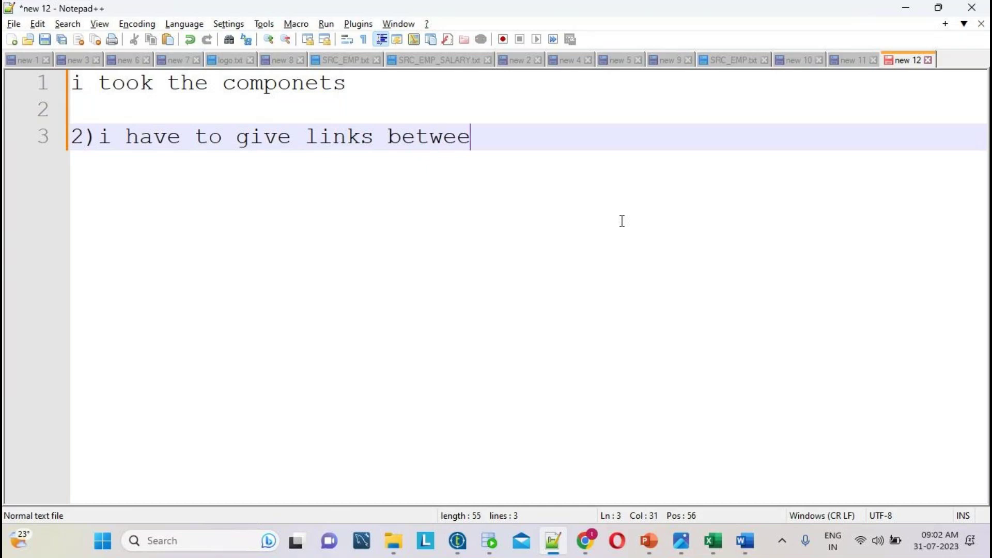
{"action": "type", "text": "n componets"}
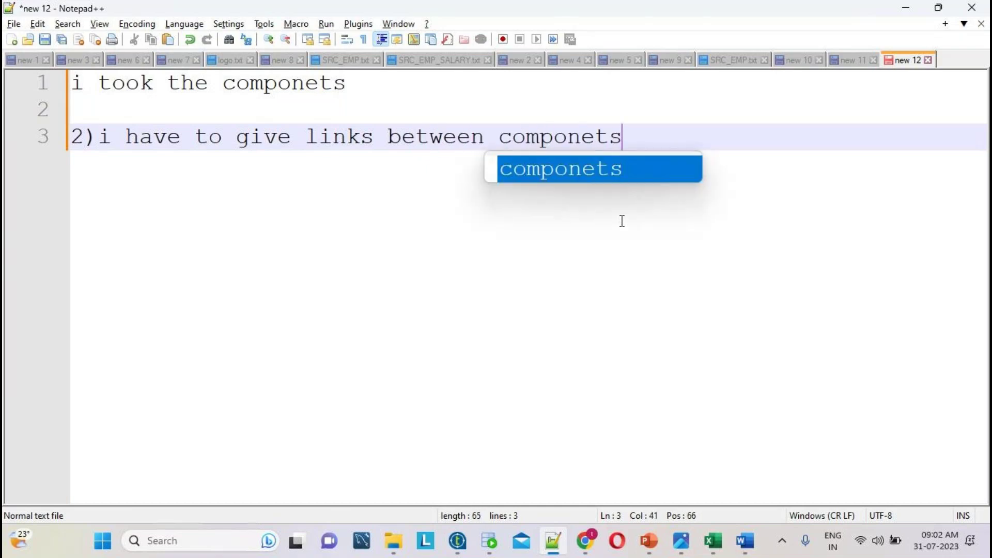
{"action": "key", "text": "alt+Tab"}
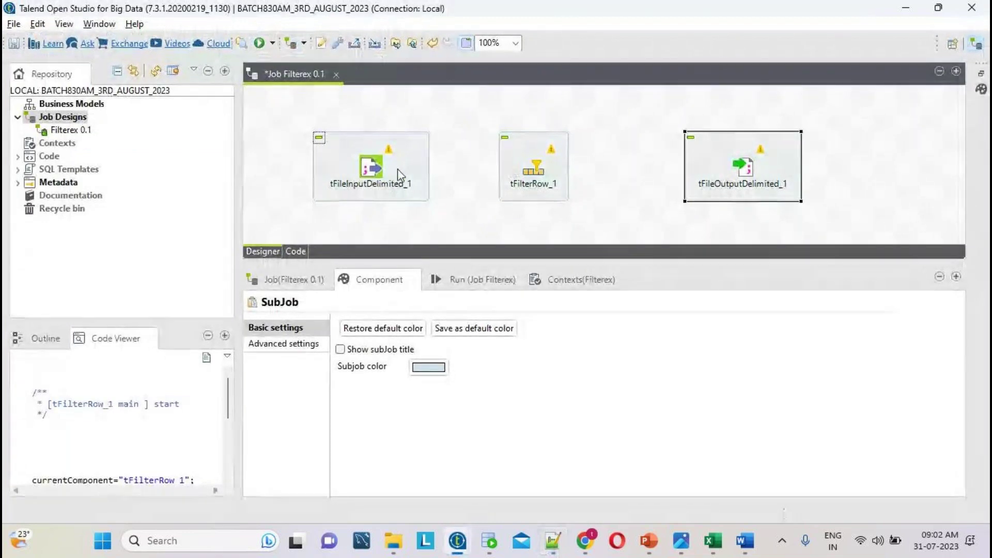
- Link tFileInputDelimited_1 to tFilterRow_1 with a Main row
{"action": "left_click", "coordinate": [376, 164]}
{"action": "right_click", "coordinate": [375, 165]}
{"action": "mouse_move", "coordinate": [435, 178]}
{"action": "left_click", "coordinate": [603, 175]}
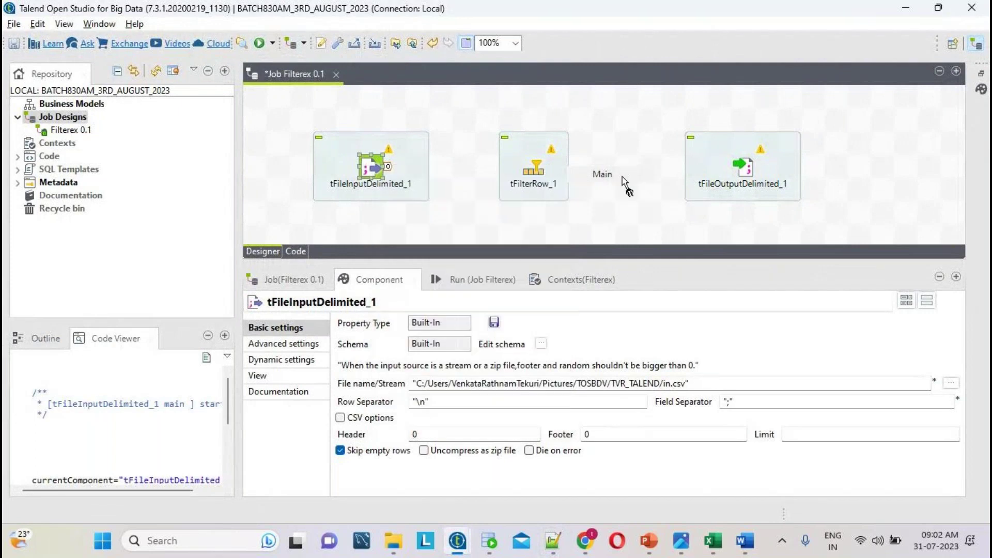
{"action": "left_click", "coordinate": [534, 173]}
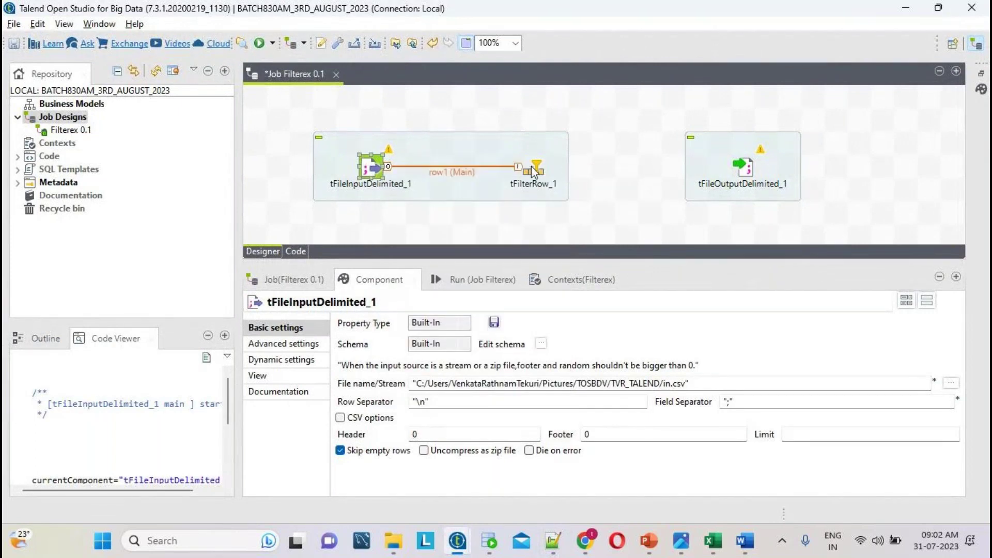
- Link tFilterRow_1 to tFileOutputDelimited_1 with a Filter row
{"action": "right_click", "coordinate": [534, 172]}
{"action": "mouse_move", "coordinate": [603, 174]}
{"action": "left_click", "coordinate": [749, 175]}
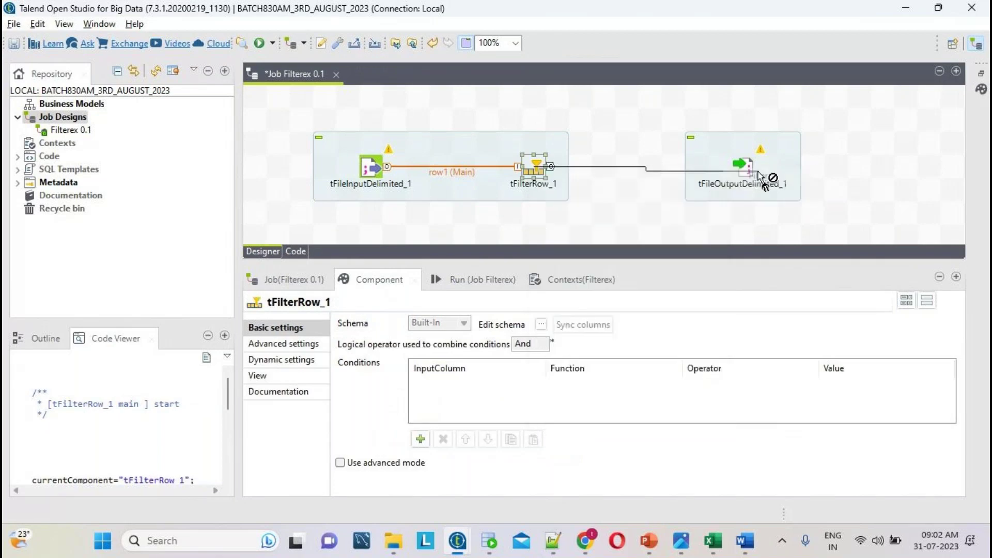
{"action": "left_click", "coordinate": [750, 170]}
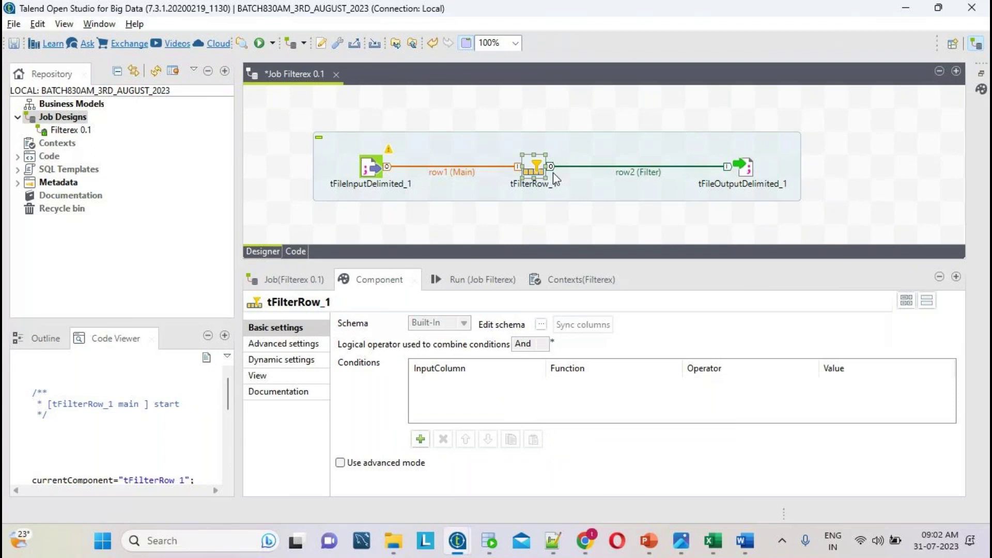
{"action": "key", "text": "alt+Tab"}
- Prefix the first note with '1)' and add a line '3)i have to define the properties'
{"action": "left_click", "coordinate": [88, 85]}
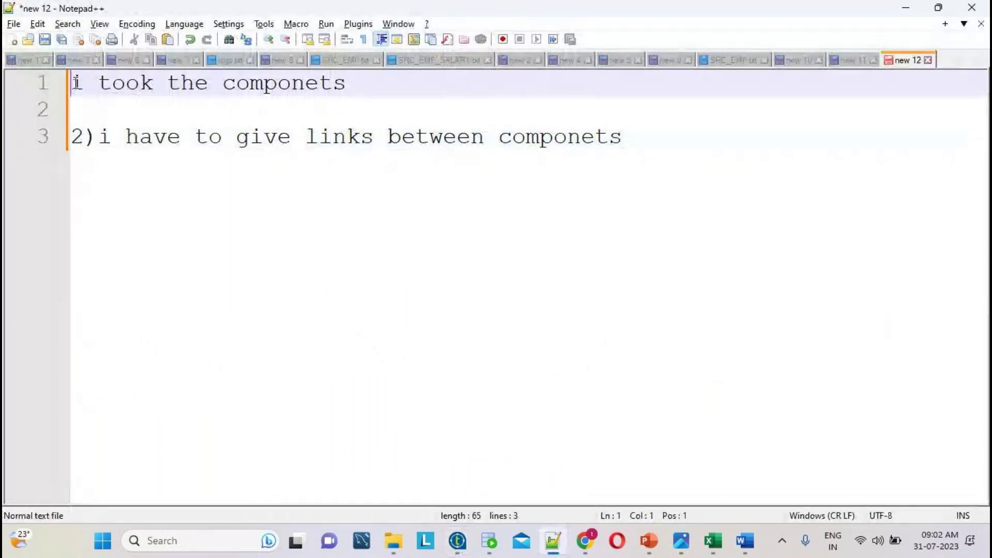
{"action": "type", "text": "1)"}
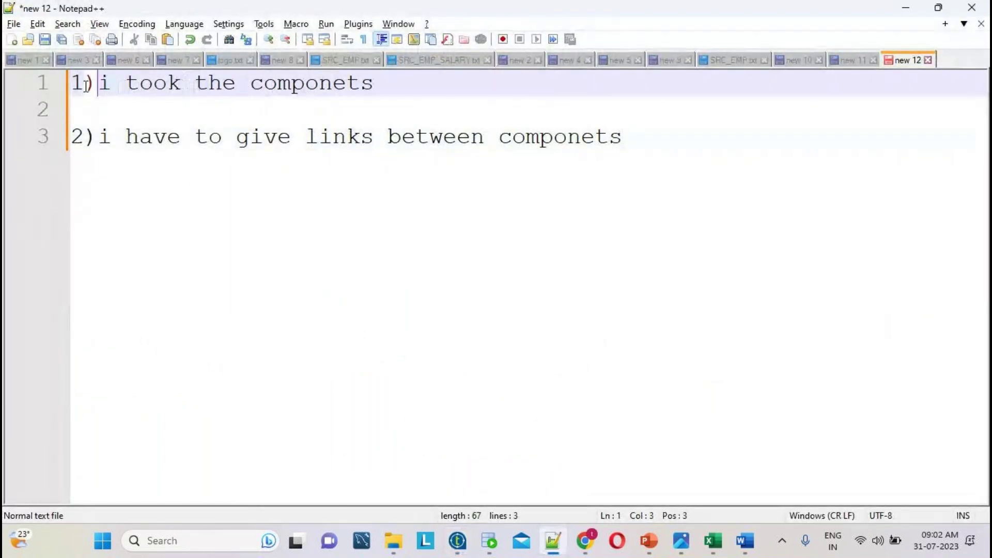
{"action": "left_click", "coordinate": [630, 142]}
{"action": "key", "text": "Return"}
{"action": "type", "text": "3)i "}
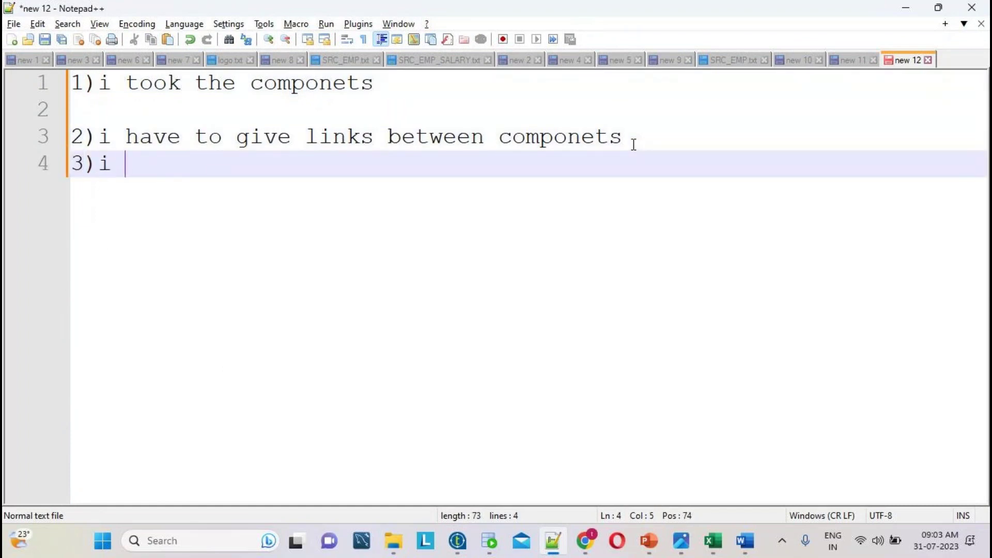
{"action": "type", "text": "have to de"}
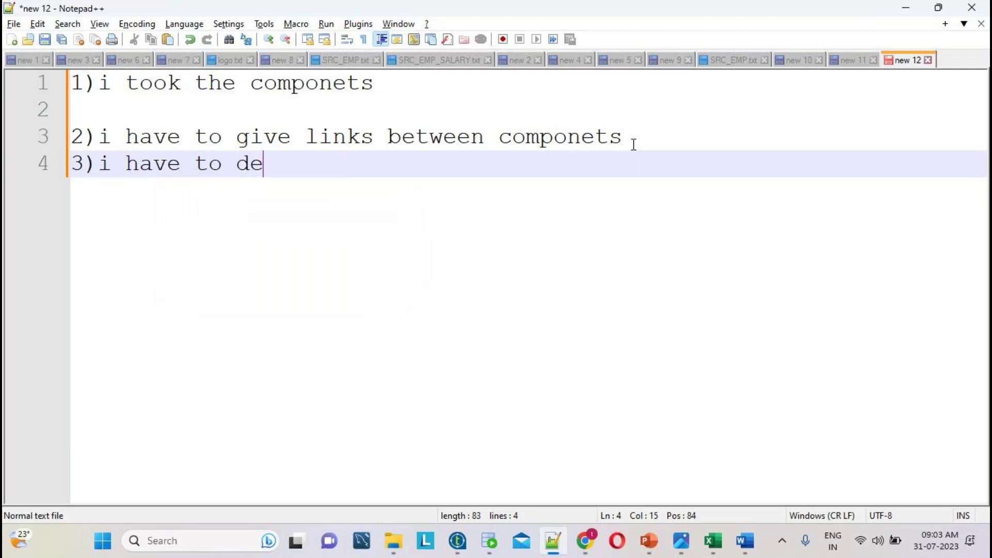
{"action": "type", "text": "fine the pror"}
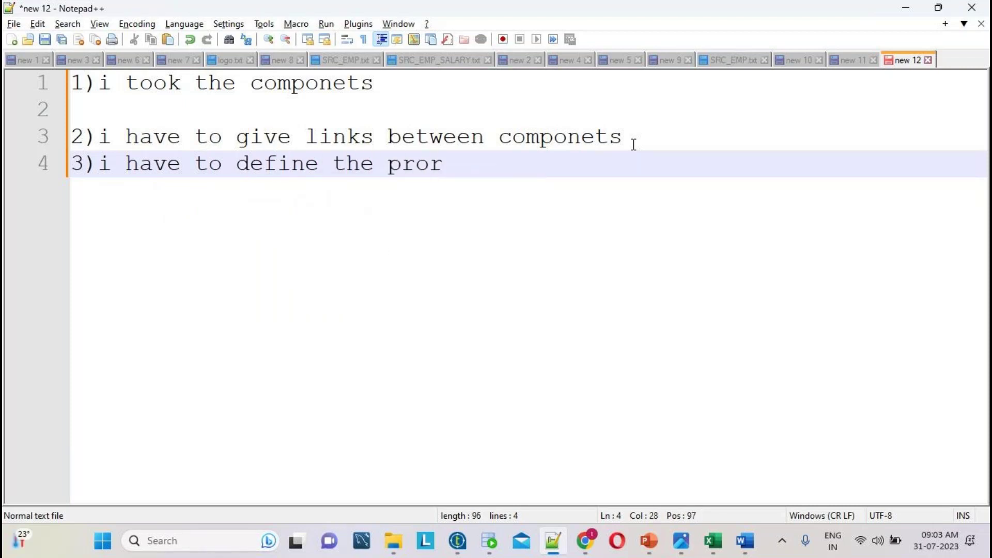
{"action": "key", "text": "BackSpace"}
{"action": "type", "text": "perties"}
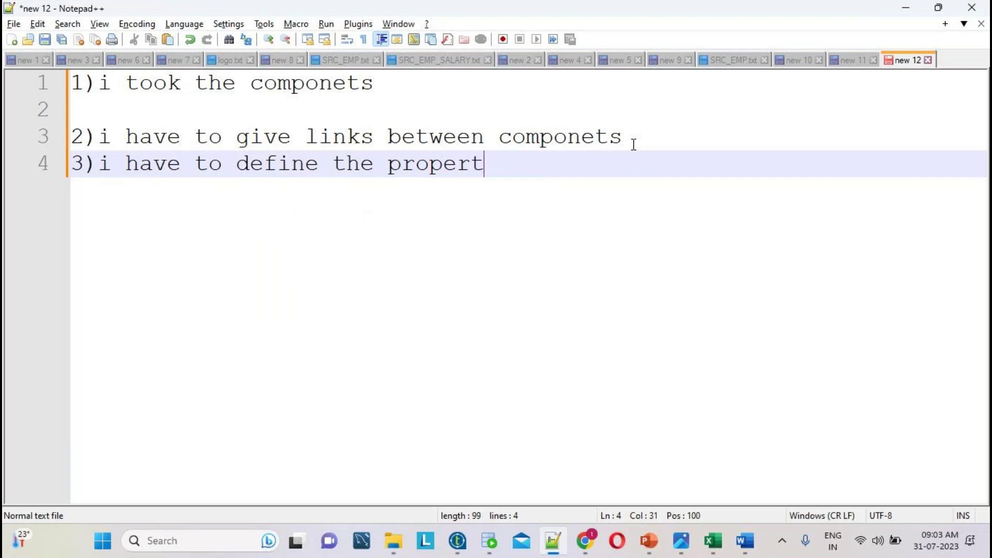
- Review the three components' settings, then show the SOURCE folder's full path in File Explorer
{"action": "key", "text": "alt+Tab"}
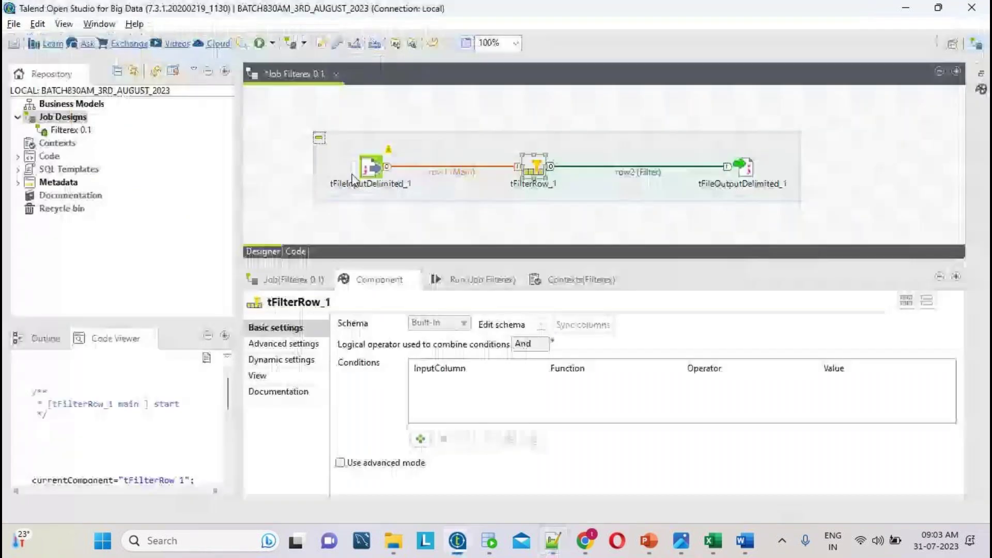
{"action": "left_click", "coordinate": [371, 167]}
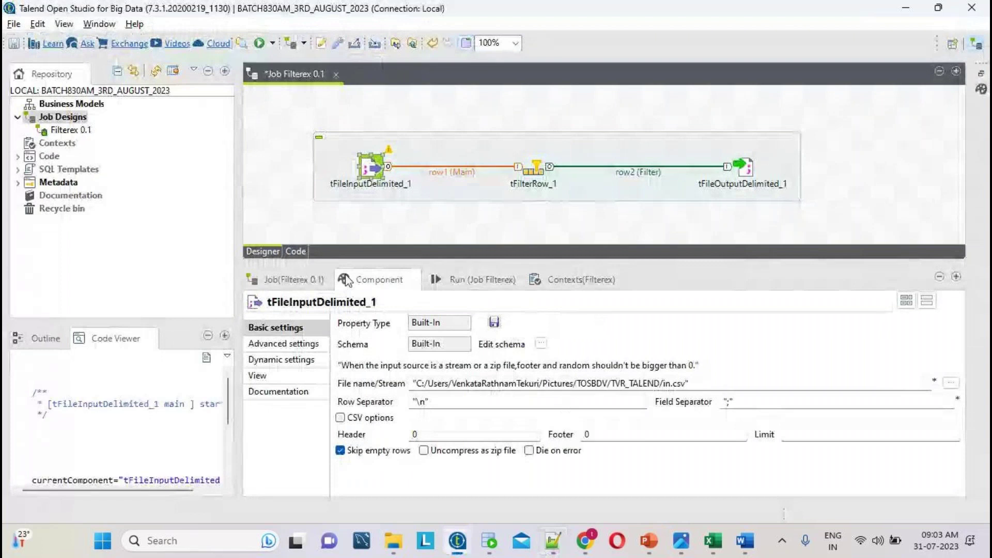
{"action": "left_click", "coordinate": [535, 164]}
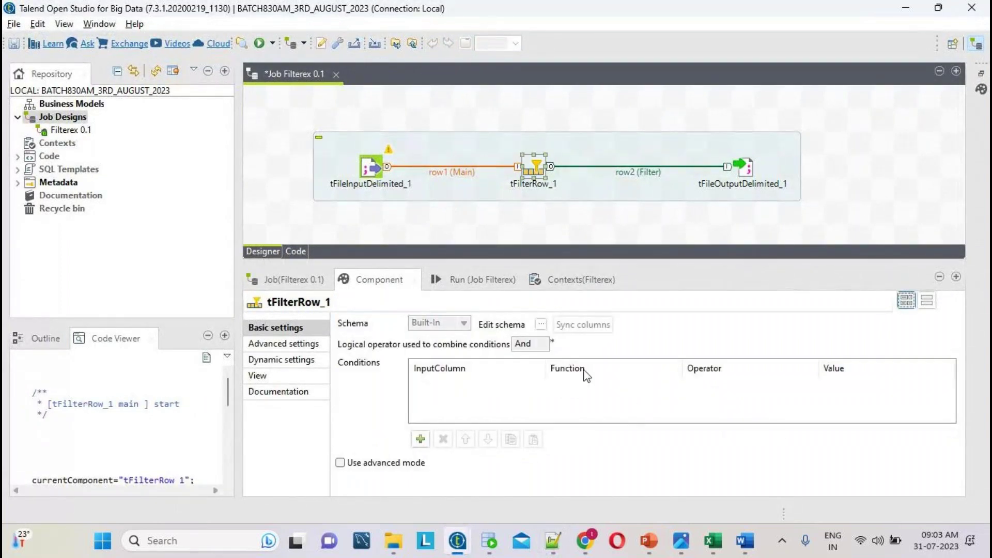
{"action": "left_click", "coordinate": [749, 165]}
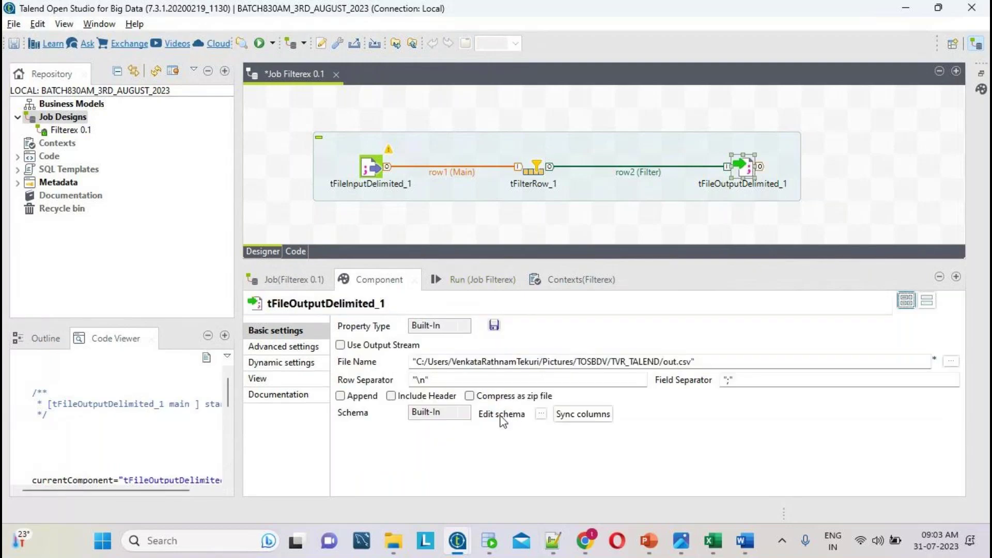
{"action": "left_click", "coordinate": [372, 162]}
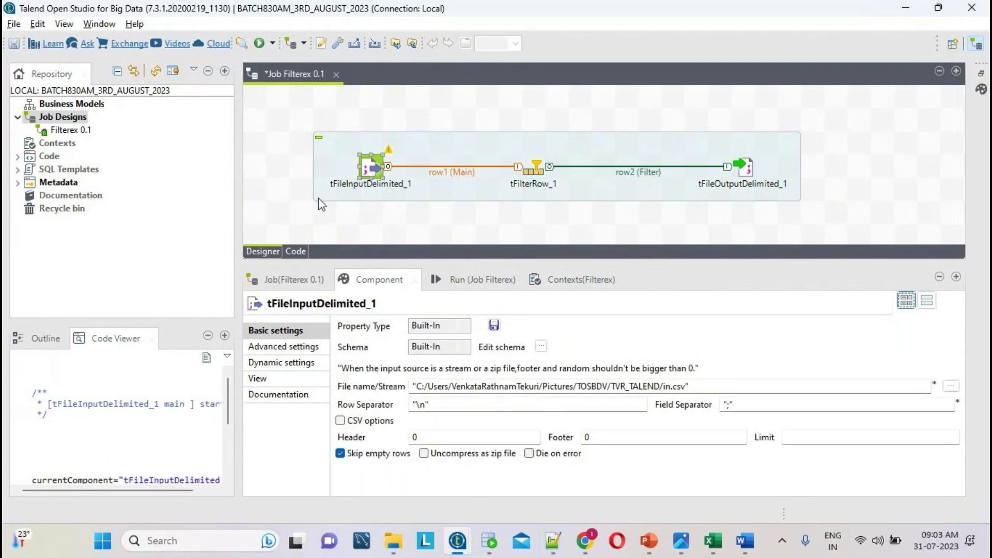
{"action": "left_click", "coordinate": [394, 541]}
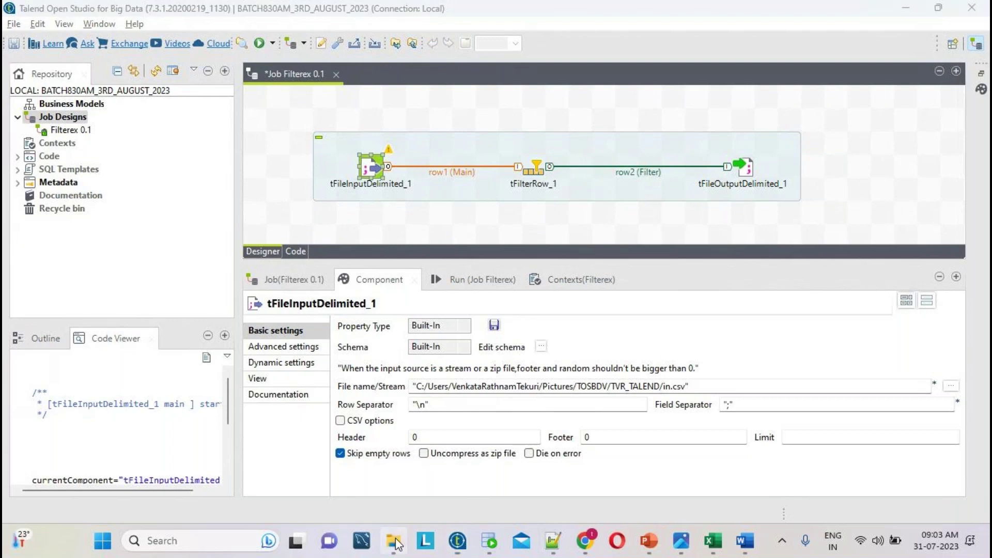
{"action": "left_click", "coordinate": [712, 88]}
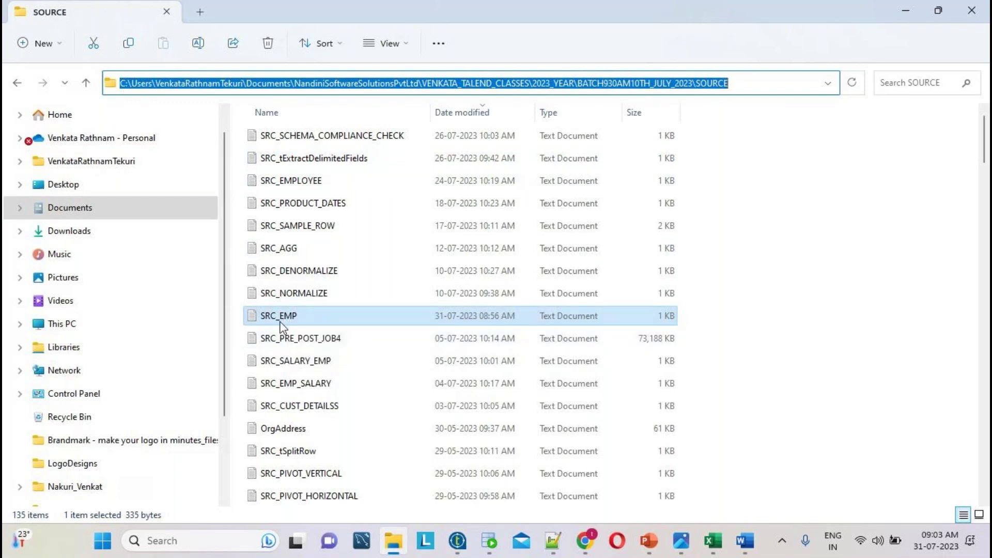
- Browse from Documents via VENKATA_TALEND_CLASSES and 2023_YEAR to the July batch SOURCE folder
{"action": "key", "text": "alt+Tab"}
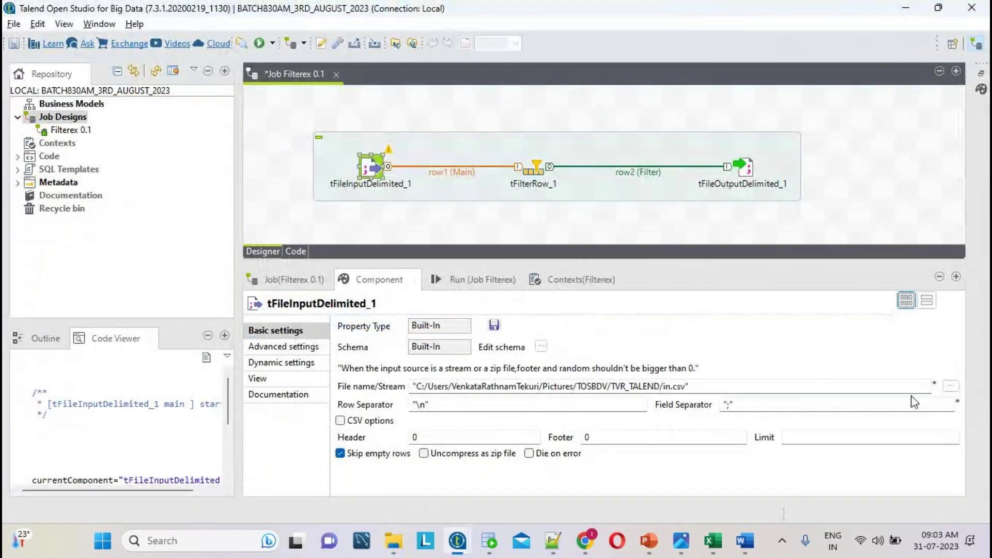
{"action": "left_click", "coordinate": [950, 387]}
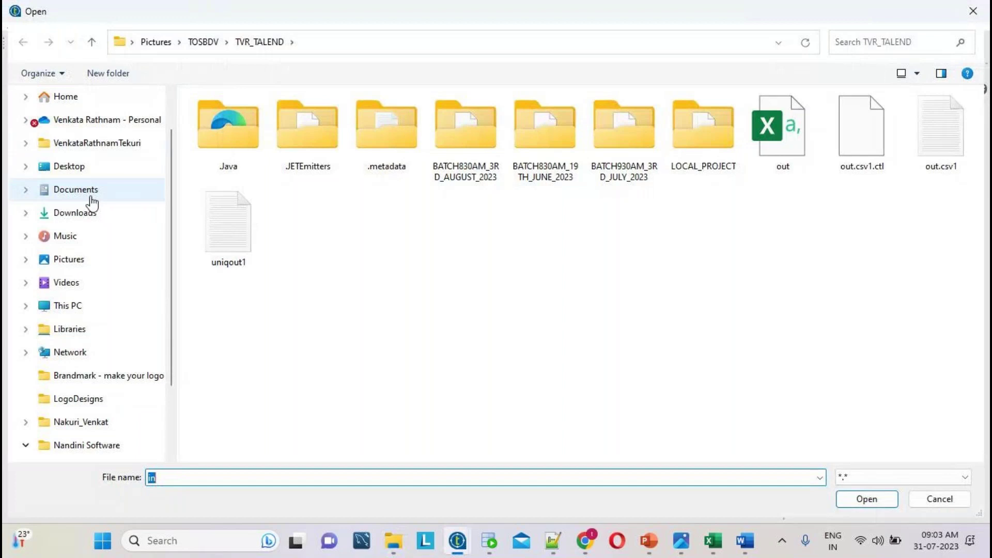
{"action": "left_click", "coordinate": [84, 191]}
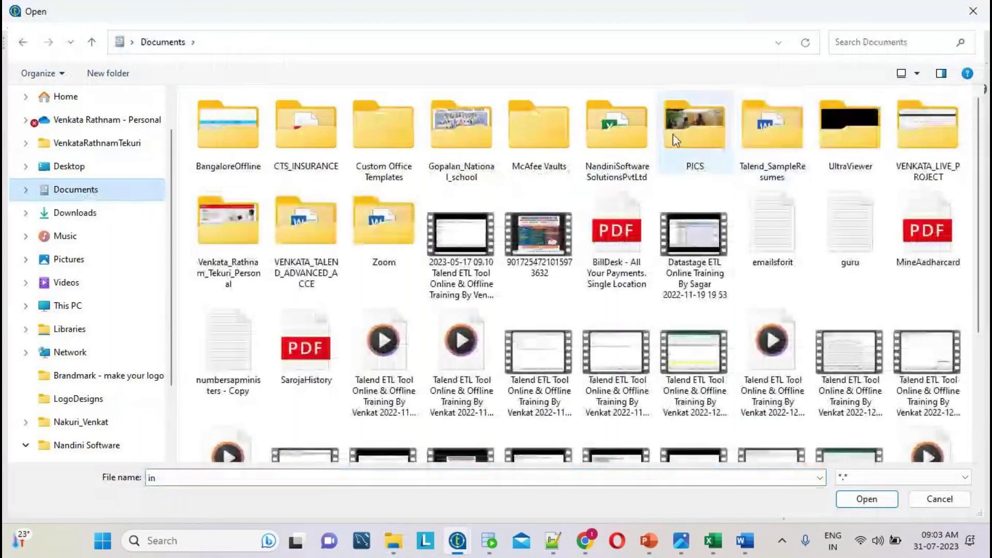
{"action": "double_click", "coordinate": [633, 135]}
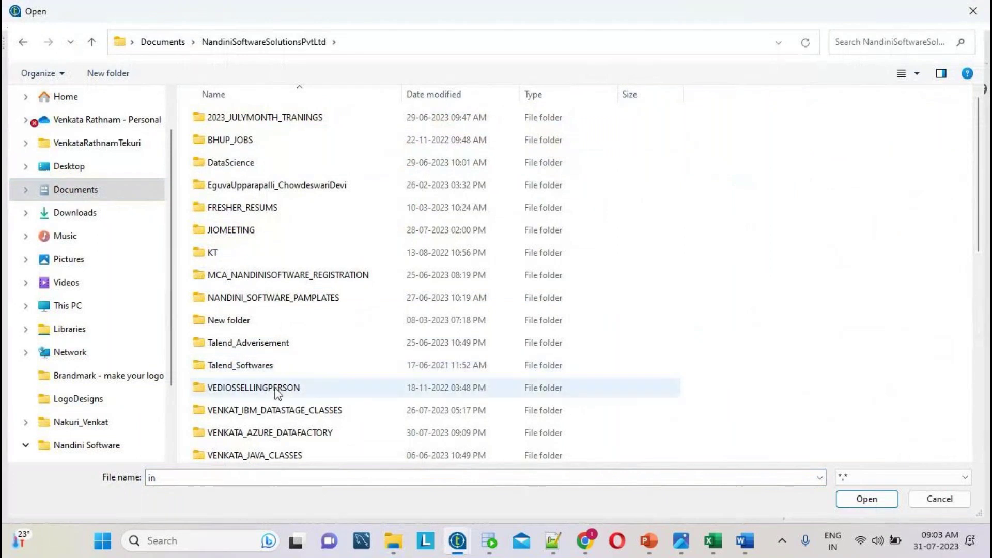
{"action": "scroll", "coordinate": [312, 398], "scroll_direction": "down", "scroll_amount": 2}
{"action": "left_click", "coordinate": [297, 385]}
{"action": "double_click", "coordinate": [298, 385]}
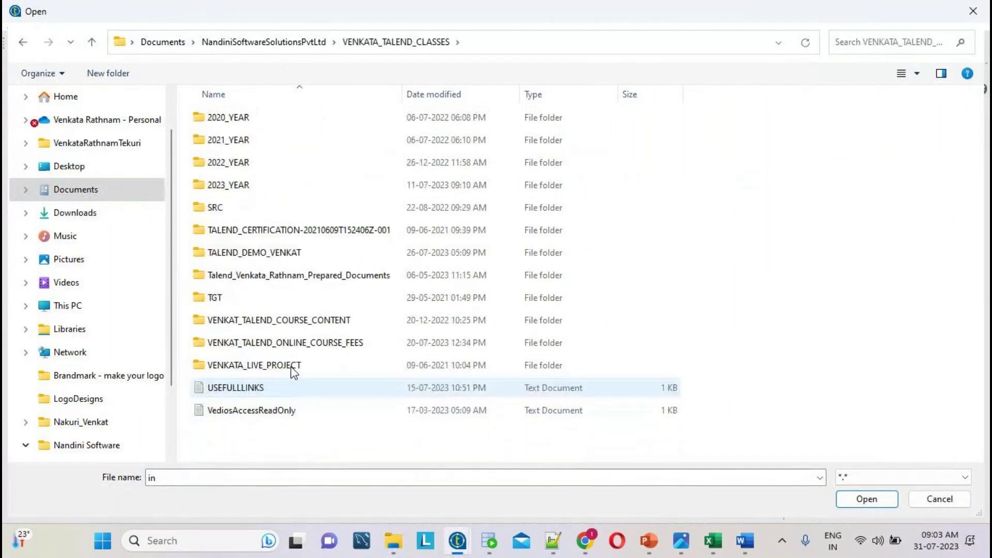
{"action": "double_click", "coordinate": [232, 185]}
{"action": "double_click", "coordinate": [263, 253]}
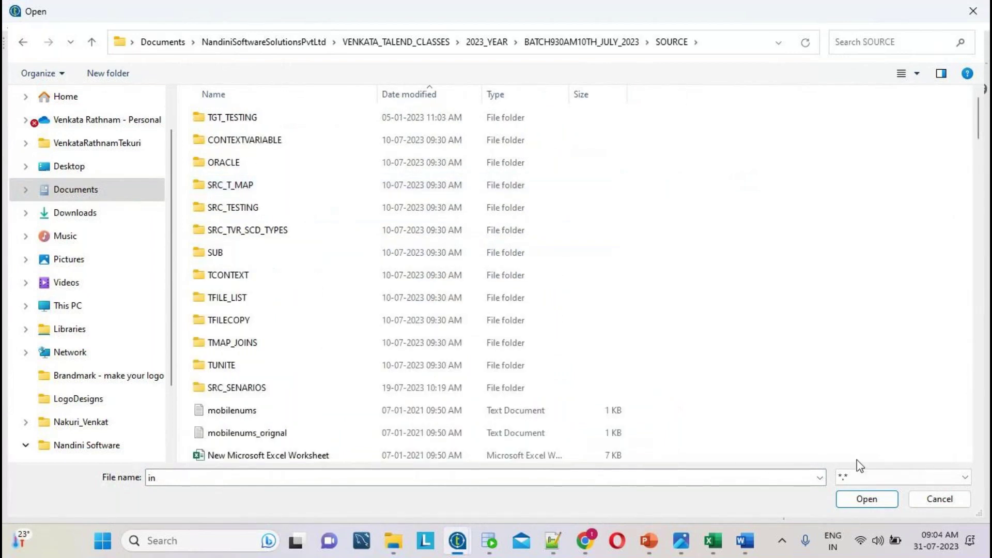
- Sort the SOURCE folder by date and choose SRC_EMP as the input file
{"action": "scroll", "coordinate": [454, 321], "scroll_direction": "down", "scroll_amount": 4}
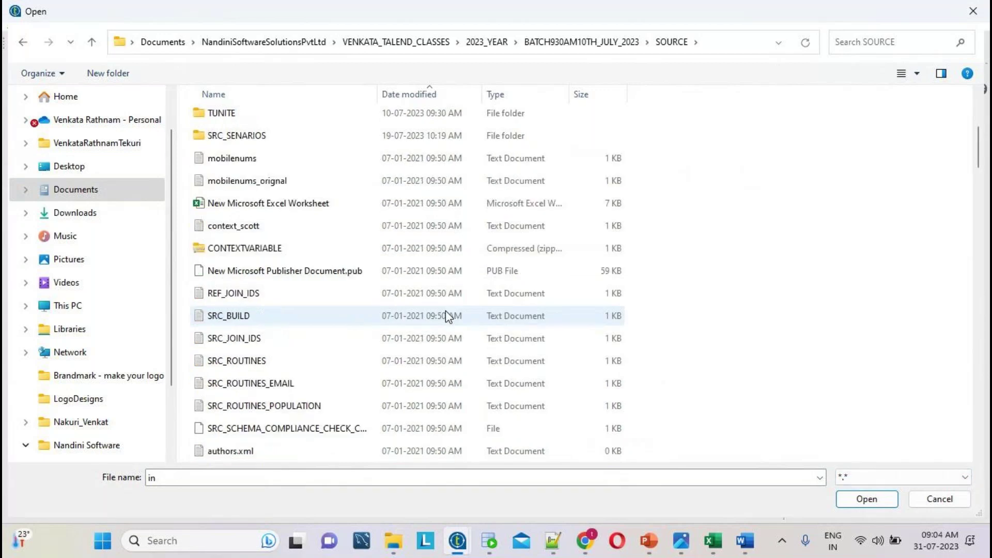
{"action": "left_click", "coordinate": [428, 96]}
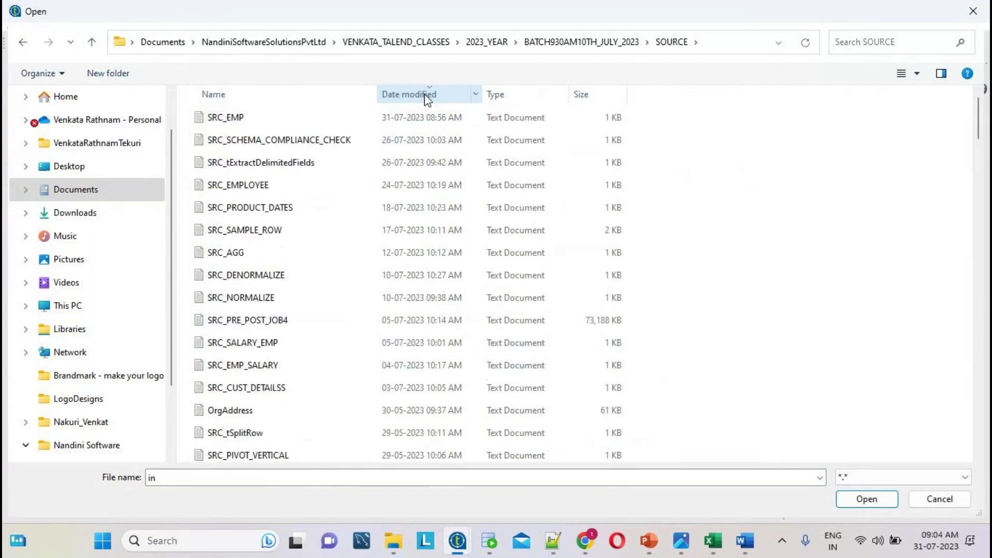
{"action": "left_click", "coordinate": [228, 120]}
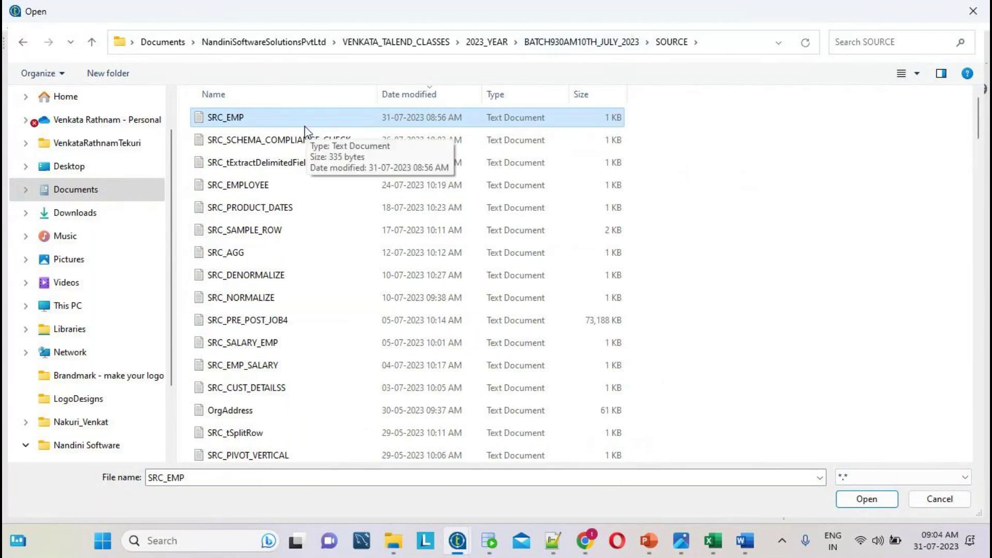
{"action": "double_click", "coordinate": [284, 126]}
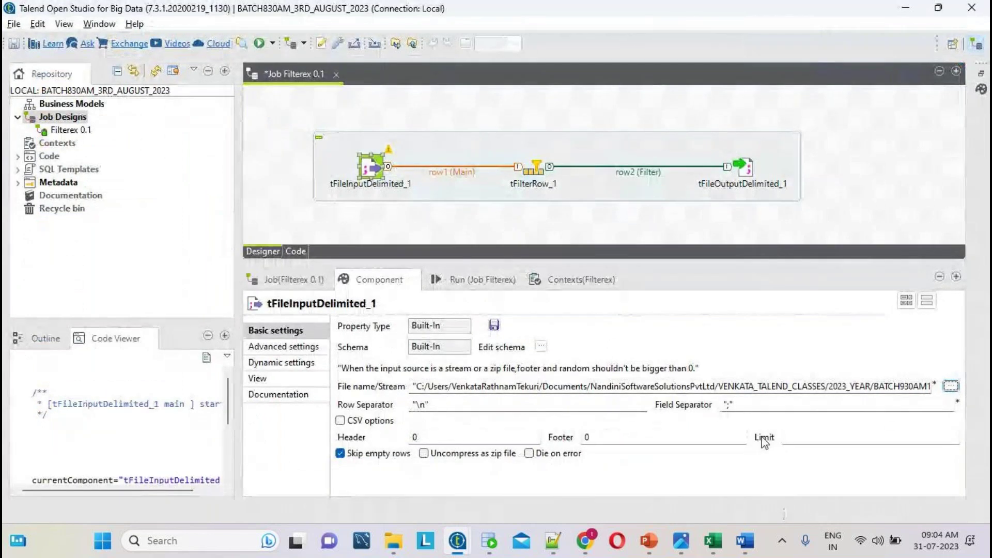
{"action": "key", "text": "alt+Tab"}
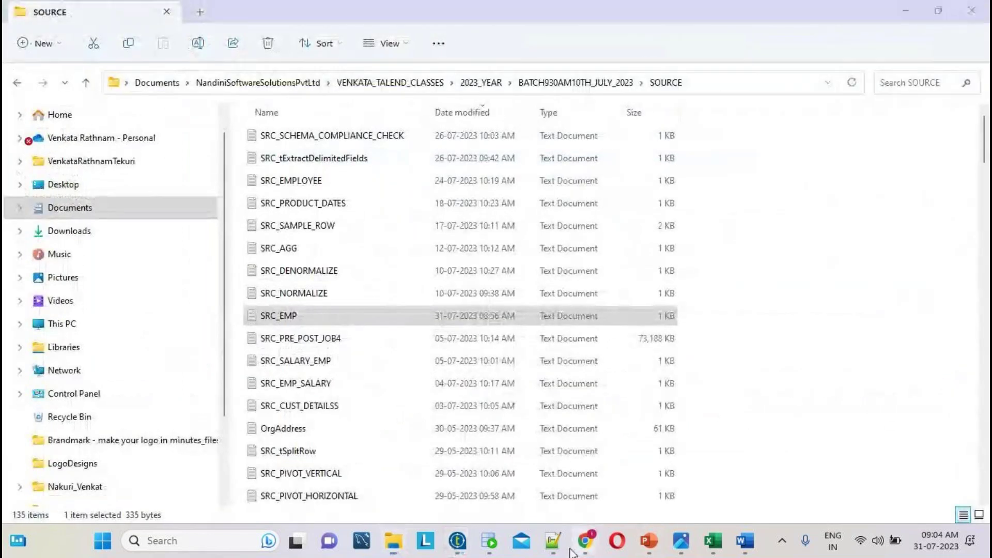
- Inspect SRC_EMP.txt's header EMPNO, ENAME, JOB, SAL, DEPTNO and its comma separators
{"action": "key", "text": "alt+Tab"}
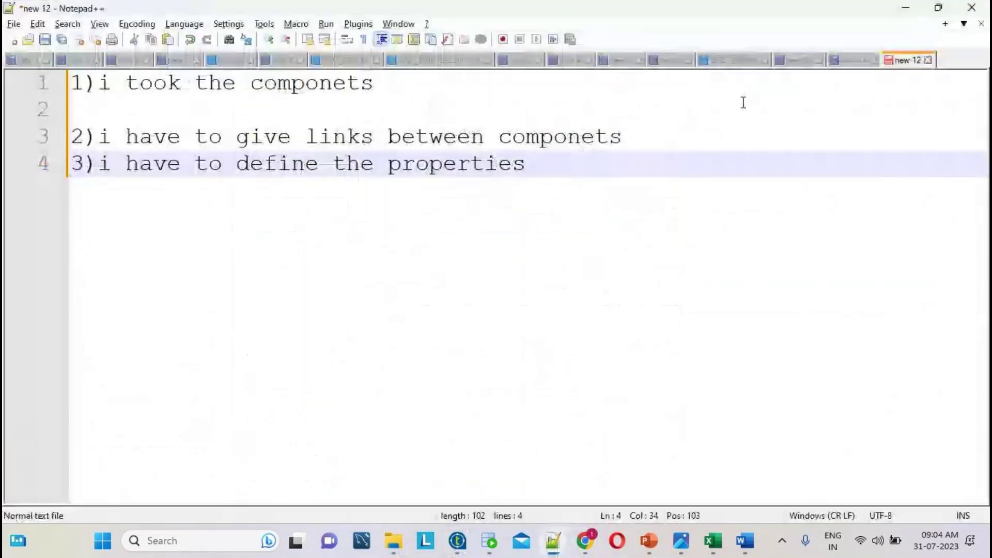
{"action": "left_click", "coordinate": [732, 60]}
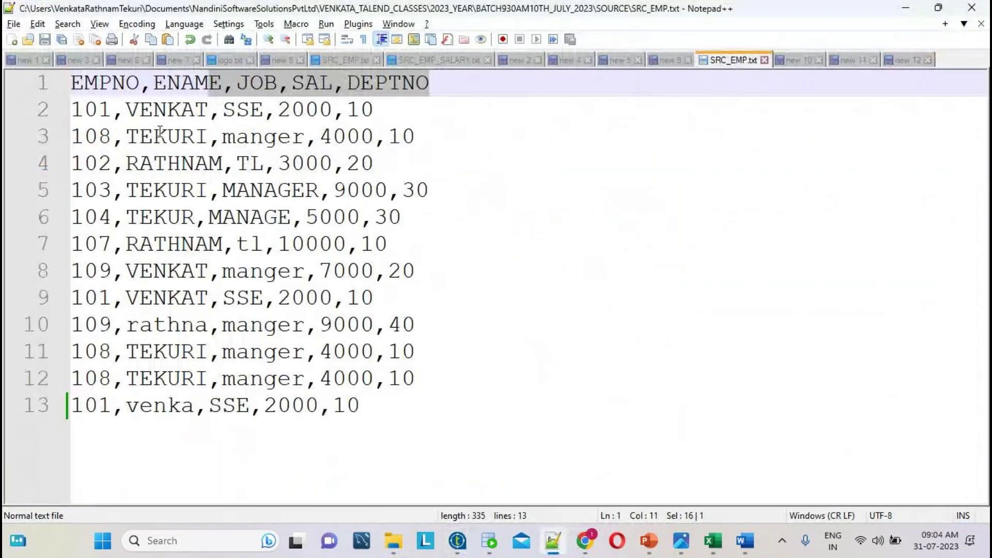
{"action": "double_click", "coordinate": [122, 86]}
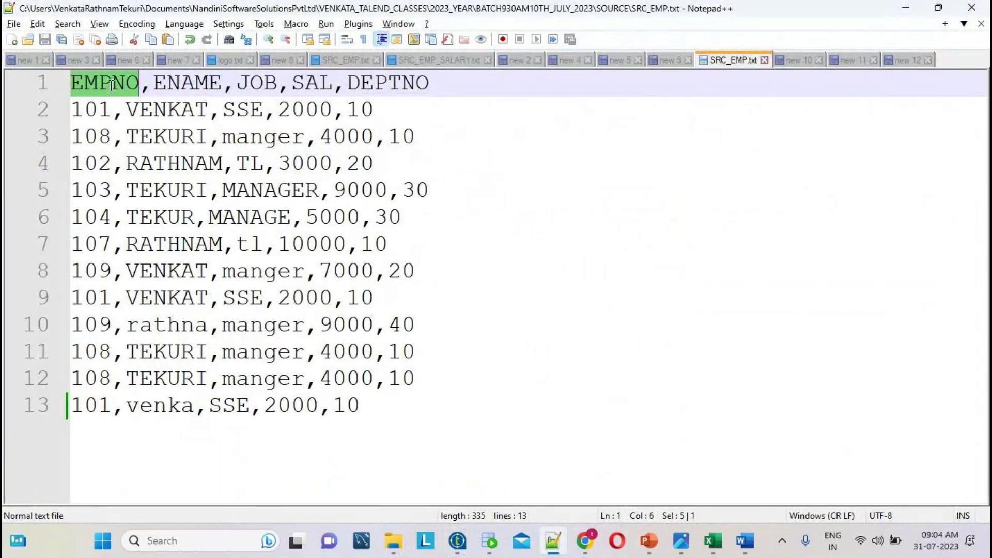
{"action": "double_click", "coordinate": [171, 94]}
{"action": "double_click", "coordinate": [144, 88]}
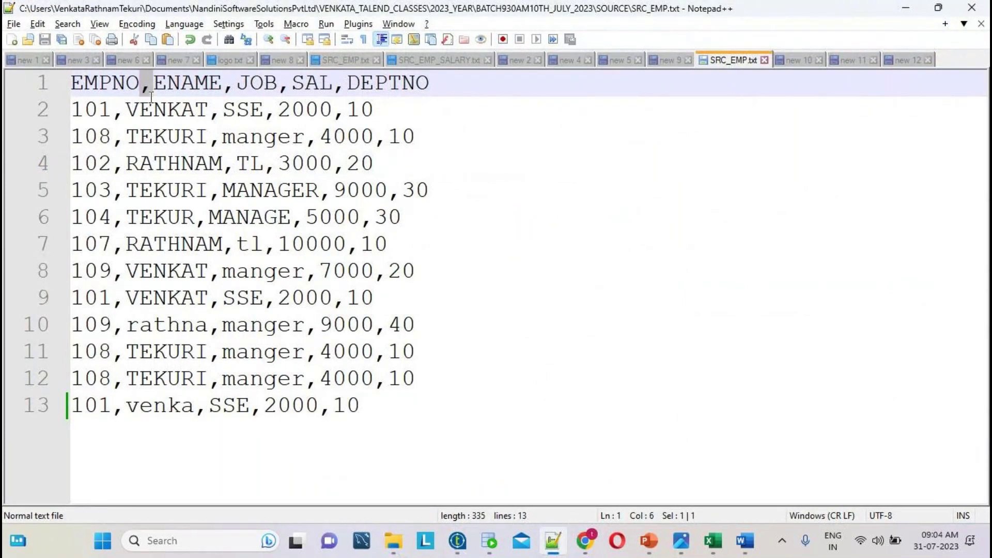
{"action": "left_click", "coordinate": [393, 541]}
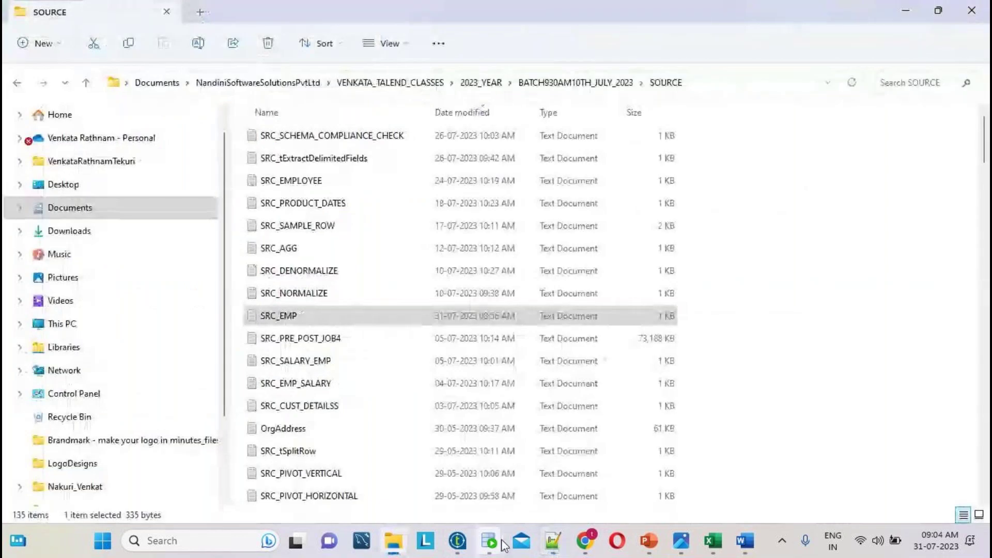
- Change tFileInputDelimited_1's field separator from ';' to ','
{"action": "mouse_move", "coordinate": [467, 548]}
{"action": "left_click", "coordinate": [729, 419]}
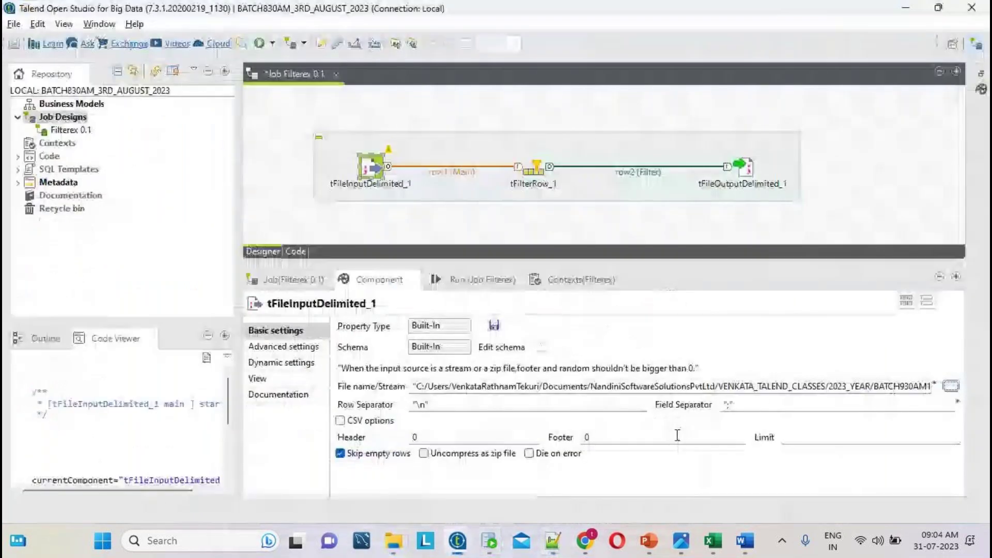
{"action": "left_click", "coordinate": [795, 404]}
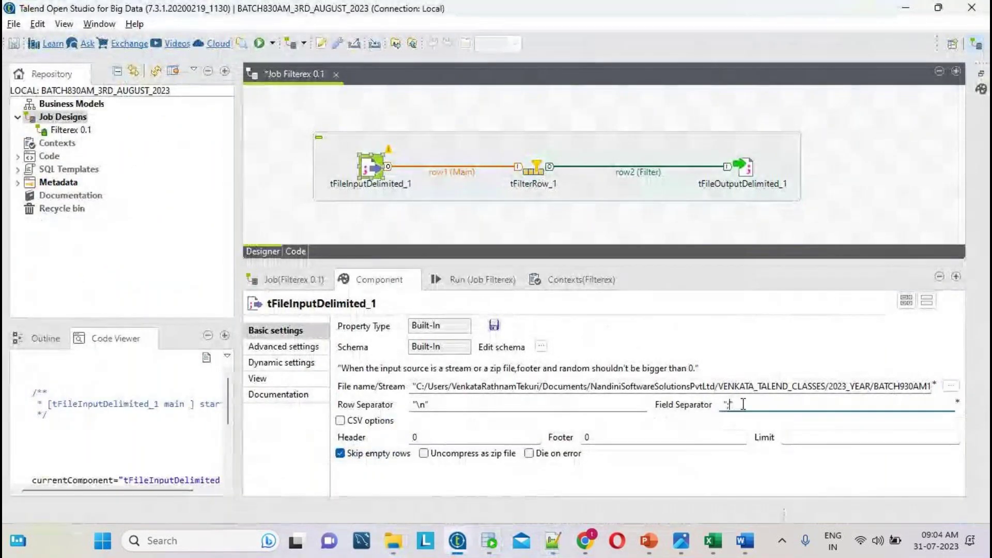
{"action": "key", "text": "Left"}
{"action": "key", "text": "BackSpace"}
{"action": "type", "text": ","}
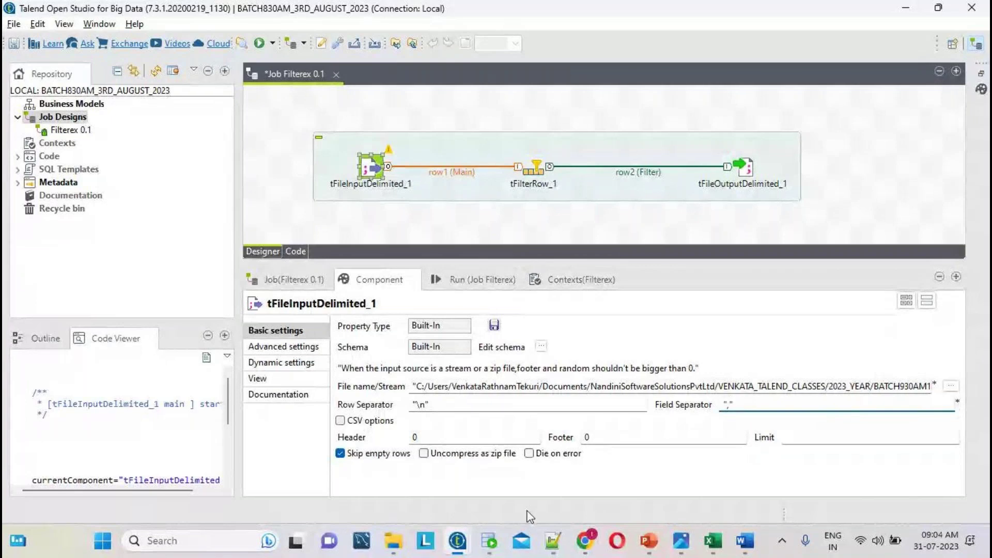
- Recheck SRC_EMP.txt's header line of column names and set Header to 1
{"action": "left_click", "coordinate": [552, 541]}
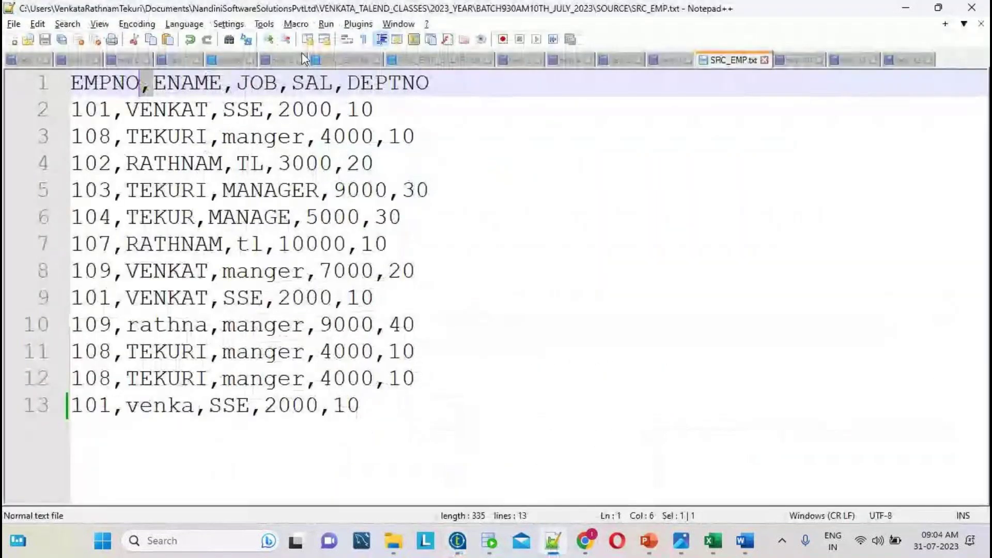
{"action": "left_click_drag", "start_coordinate": [428, 83], "coordinate": [74, 88]}
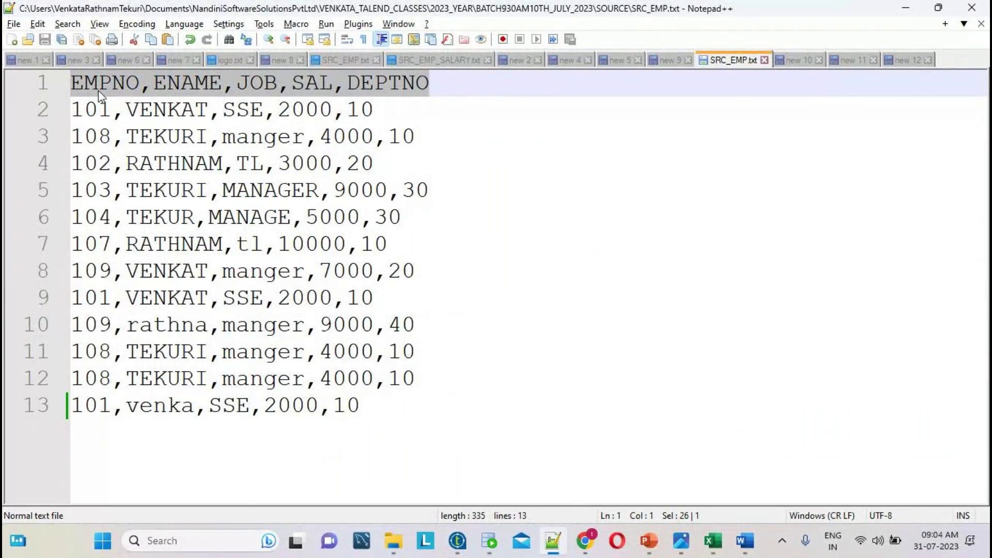
{"action": "double_click", "coordinate": [110, 83]}
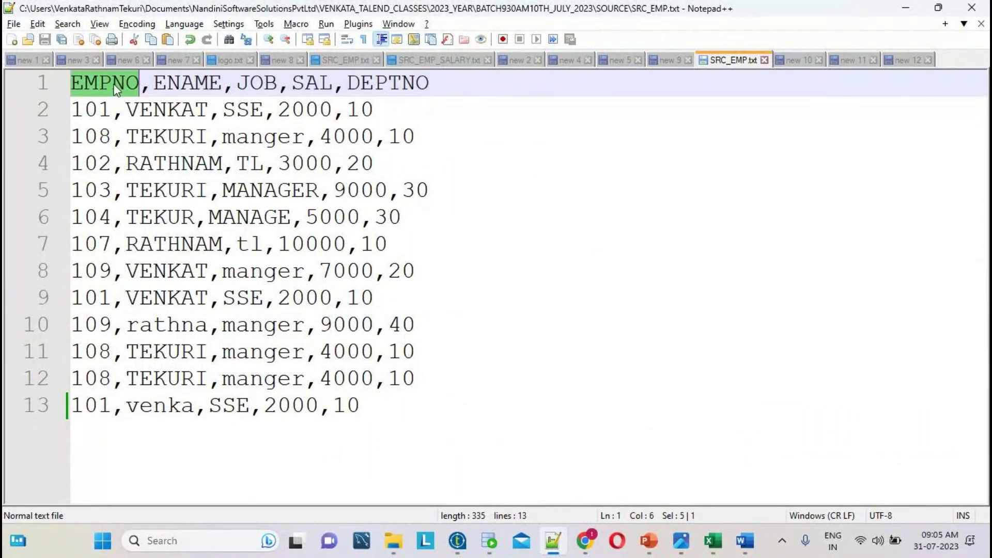
{"action": "double_click", "coordinate": [163, 87]}
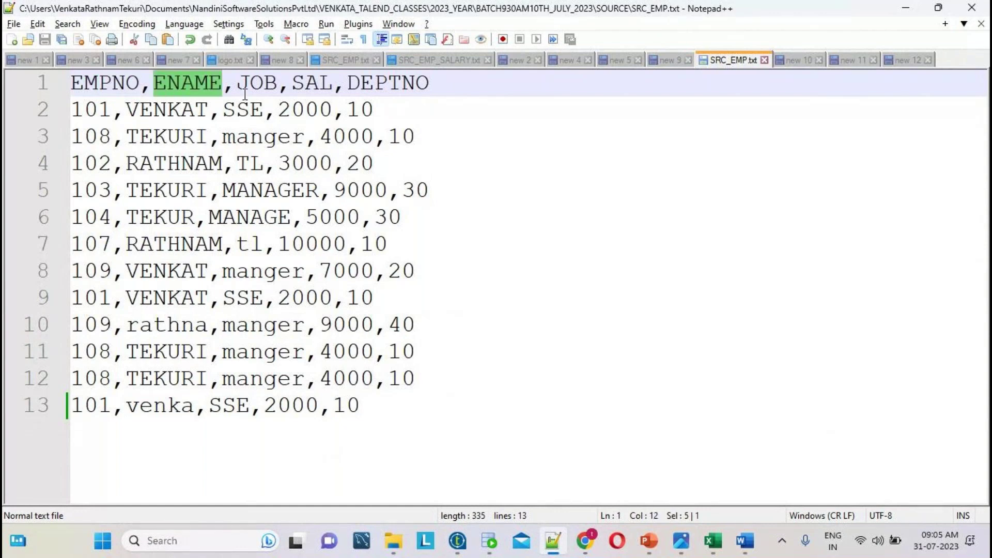
{"action": "left_click", "coordinate": [467, 545]}
{"action": "left_click", "coordinate": [594, 511]}
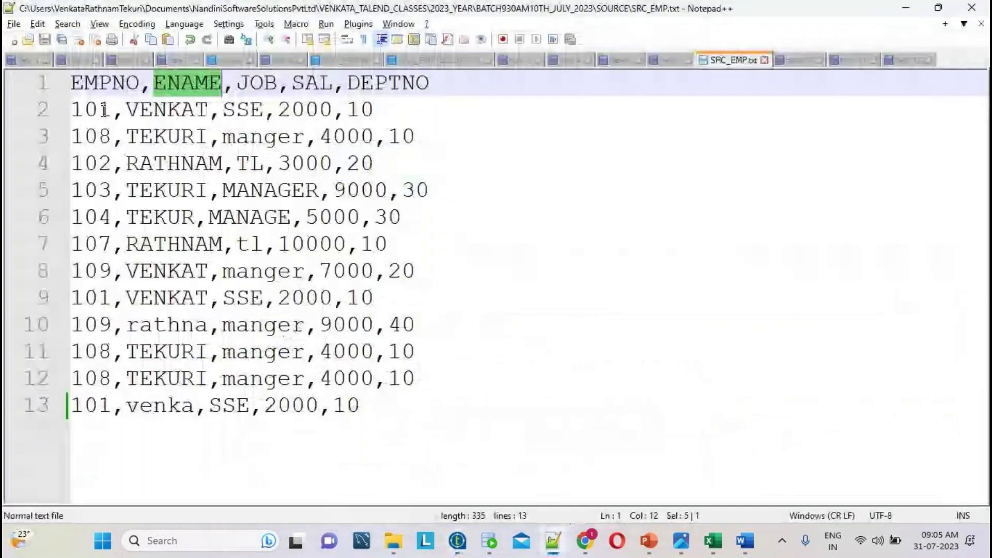
{"action": "left_click", "coordinate": [552, 540]}
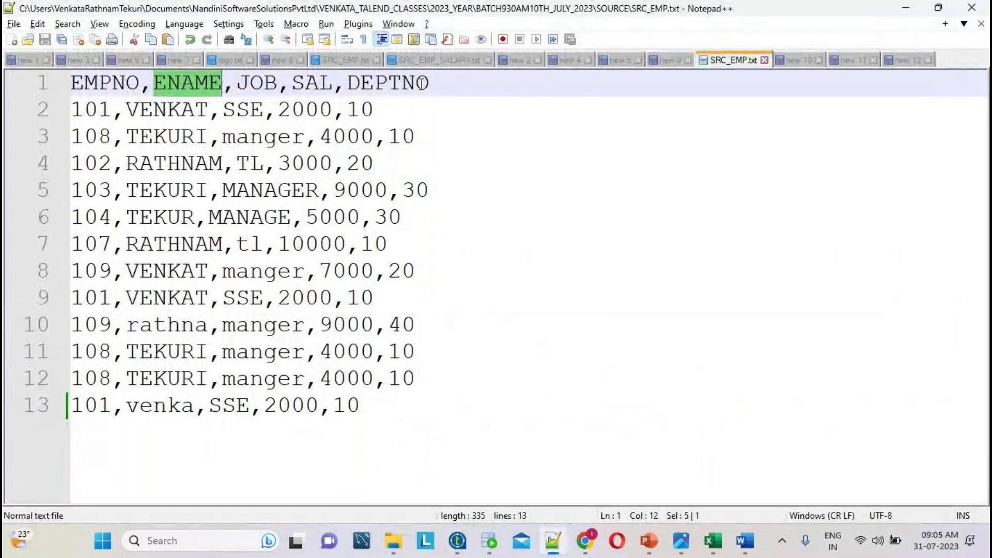
{"action": "left_click", "coordinate": [453, 83]}
{"action": "left_click_drag", "start_coordinate": [452, 82], "coordinate": [51, 75]}
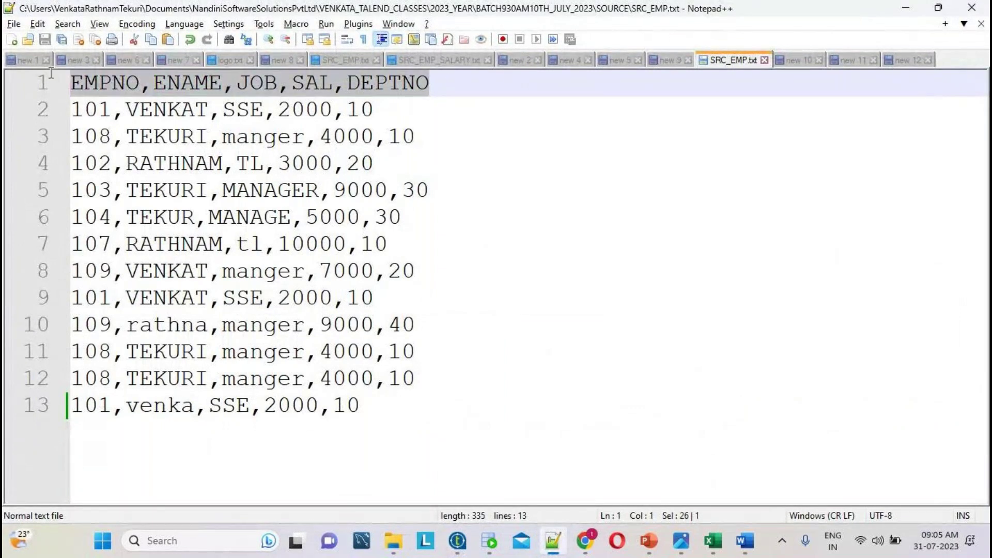
{"action": "left_click", "coordinate": [458, 542]}
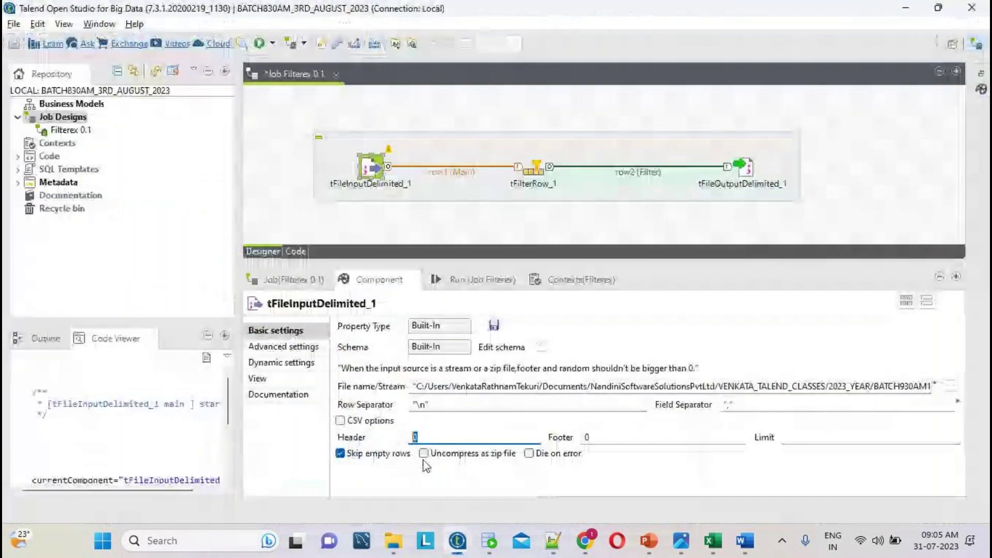
{"action": "double_click", "coordinate": [417, 437]}
{"action": "type", "text": "1"}
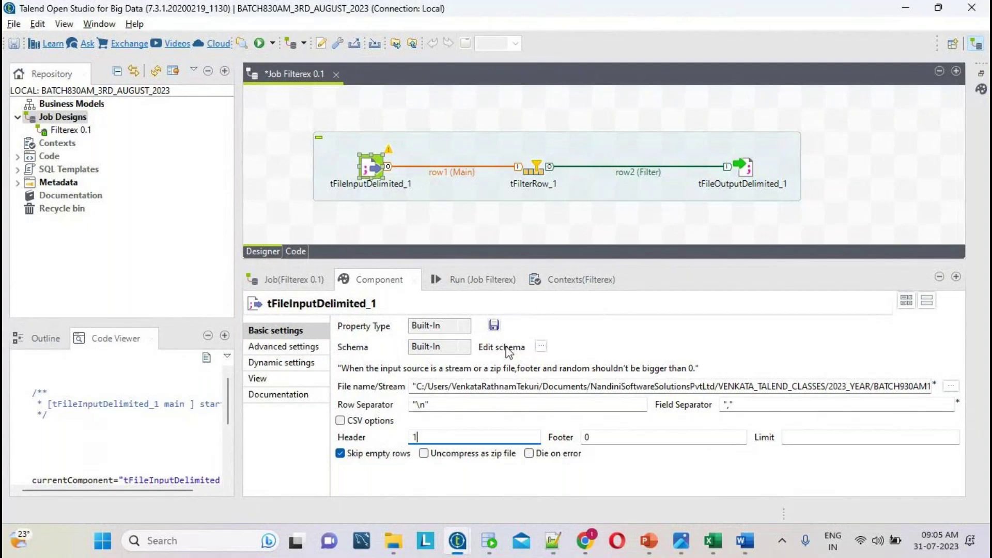
- Select the EMPNO header name in SRC_EMP.txt and close the unchanged schema editor
{"action": "left_click", "coordinate": [541, 347]}
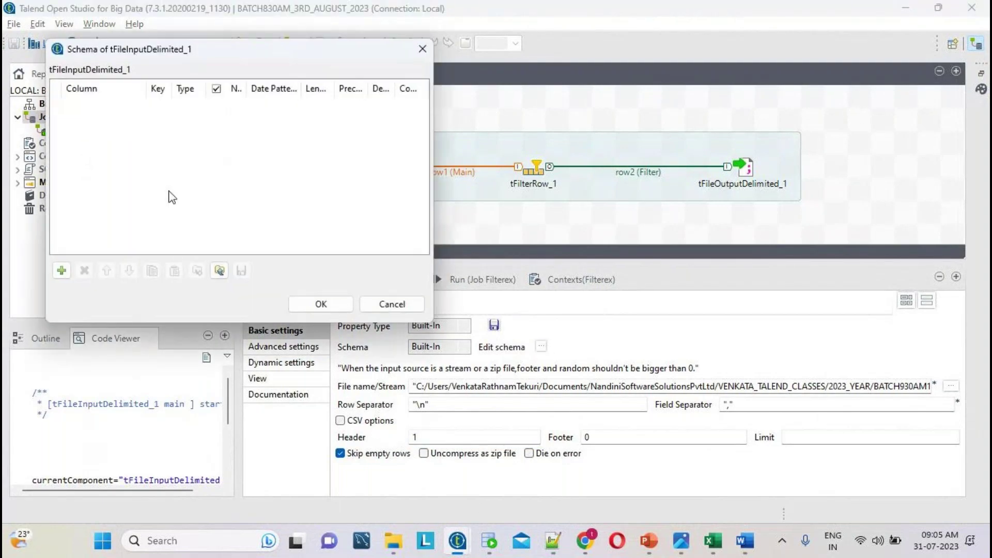
{"action": "left_click", "coordinate": [562, 548]}
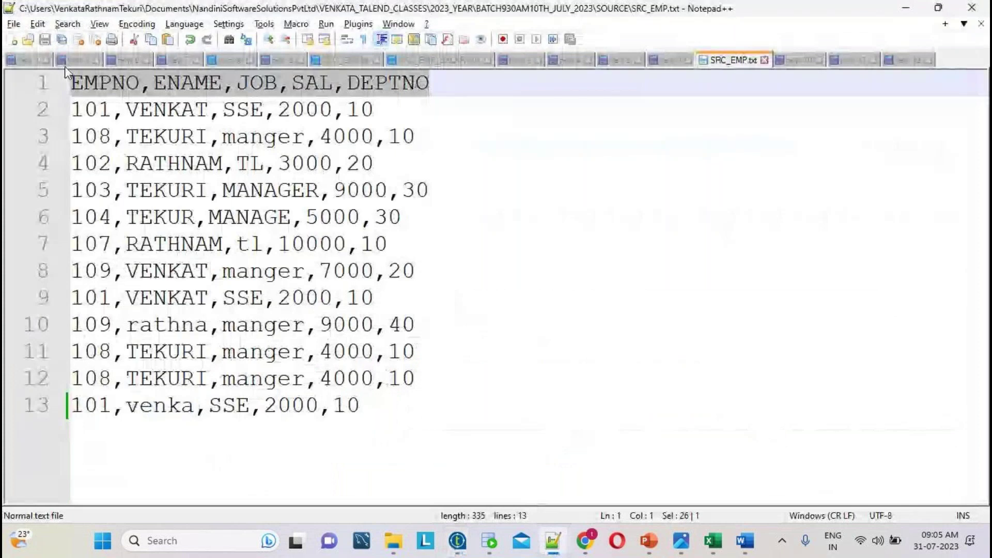
{"action": "left_click", "coordinate": [84, 81]}
{"action": "left_click_drag", "start_coordinate": [538, 78], "coordinate": [68, 82]}
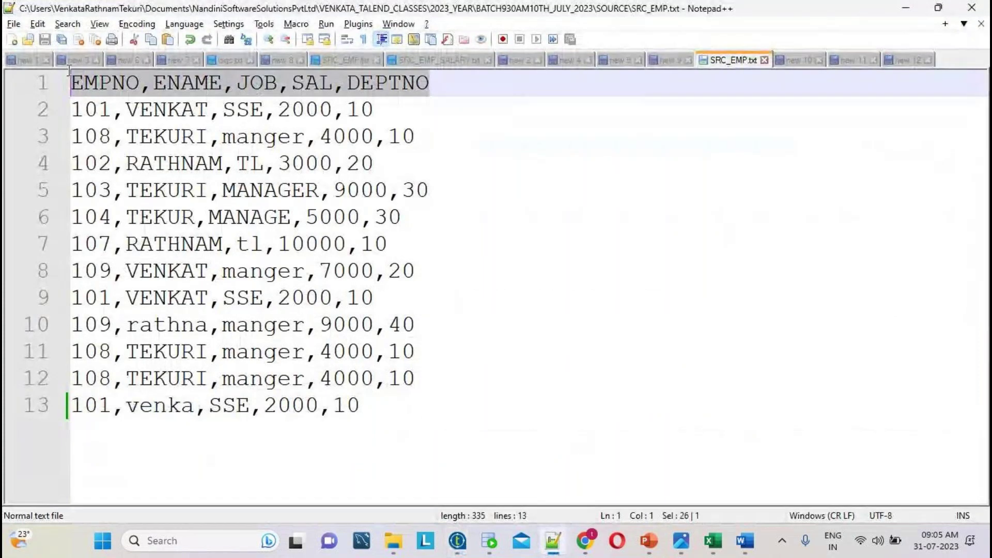
{"action": "double_click", "coordinate": [119, 82]}
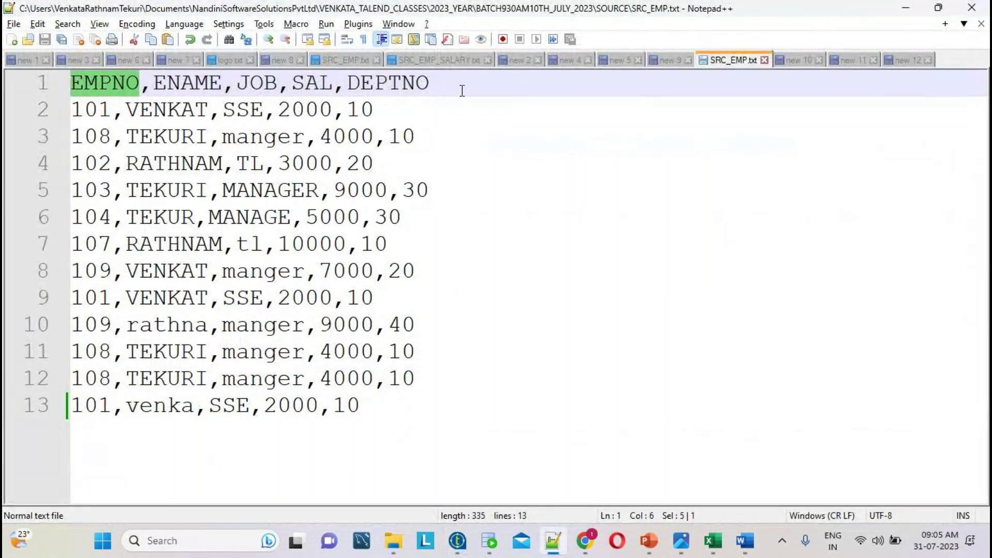
{"action": "left_click_drag", "start_coordinate": [461, 88], "coordinate": [49, 83]}
{"action": "left_click", "coordinate": [458, 542]}
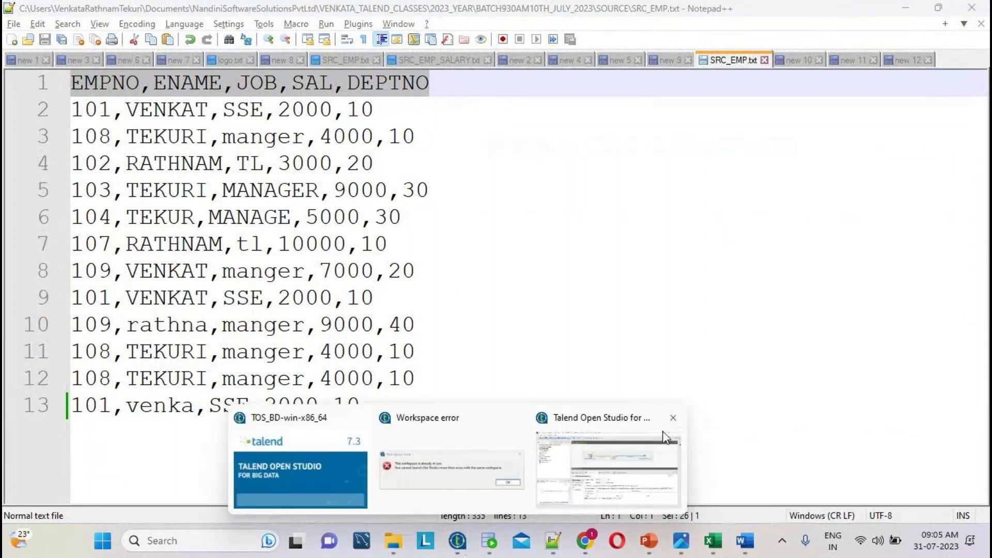
{"action": "left_click", "coordinate": [610, 455]}
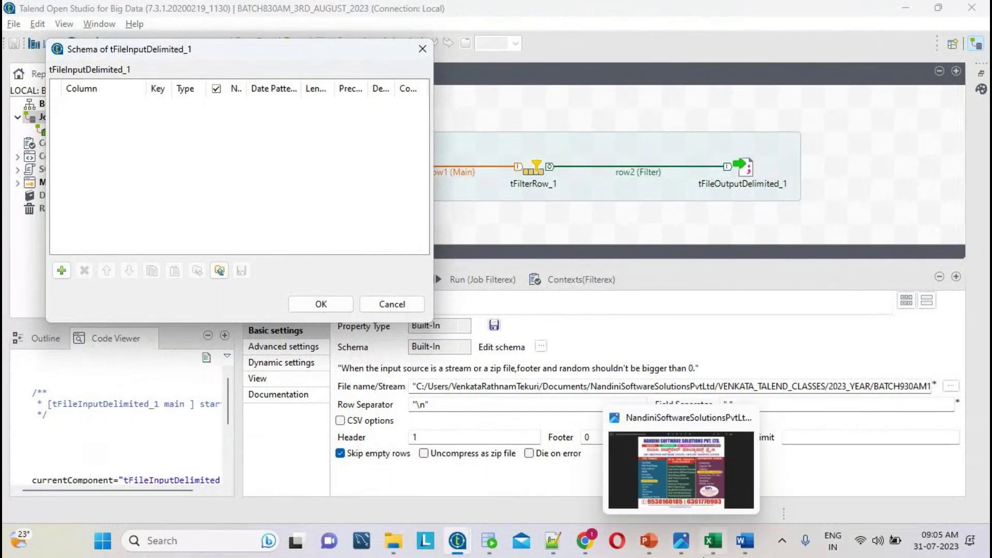
{"action": "left_click", "coordinate": [552, 541]}
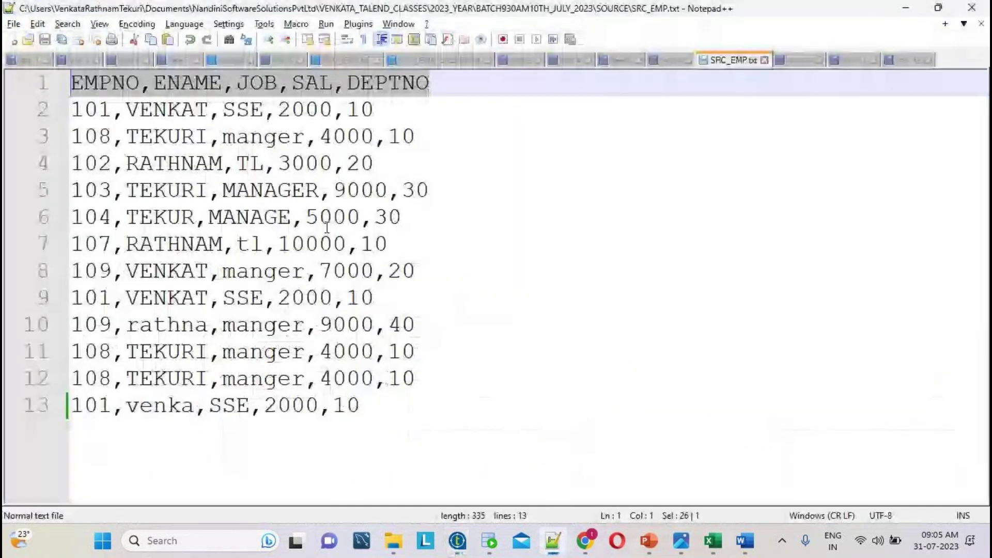
{"action": "double_click", "coordinate": [106, 86]}
{"action": "key", "text": "ctrl+c"}
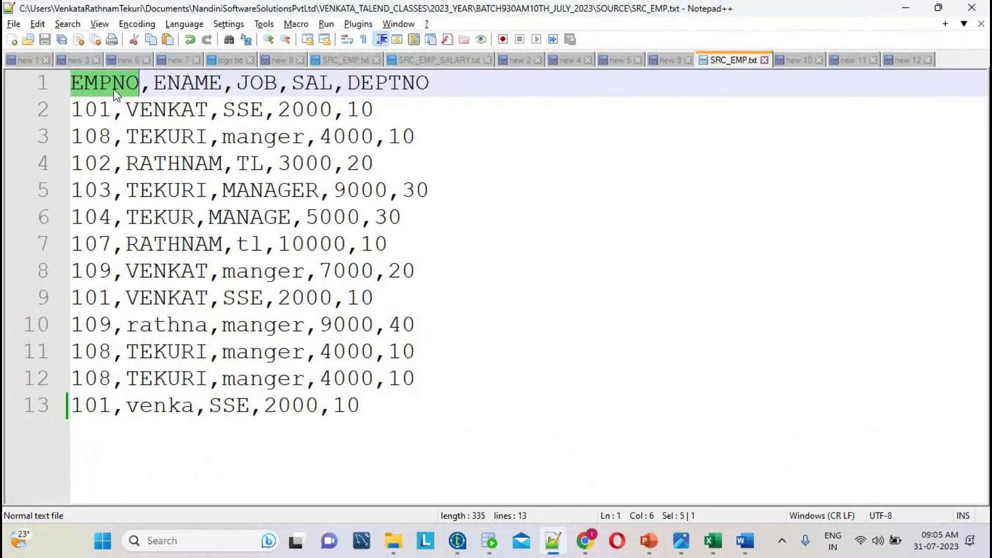
{"action": "key", "text": "alt+Tab"}
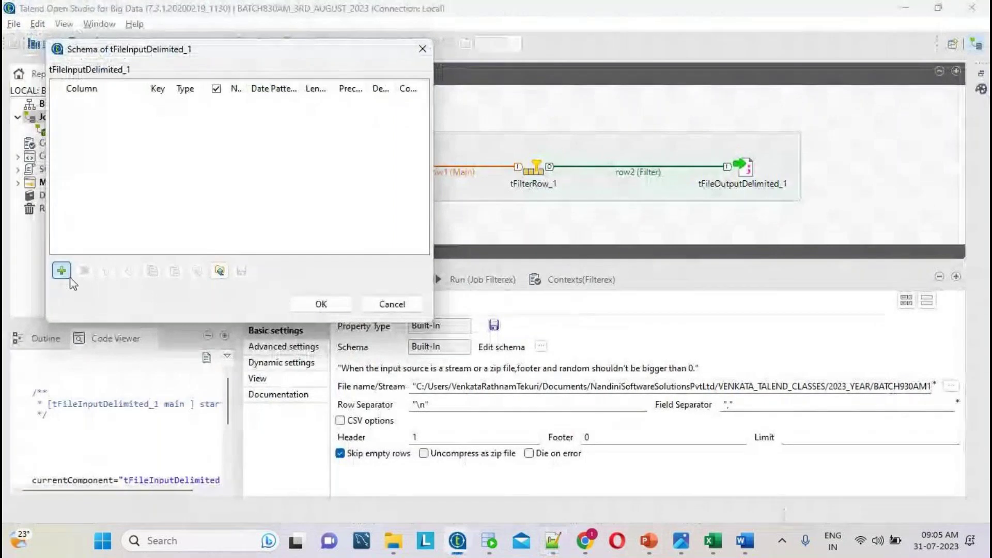
{"action": "left_click", "coordinate": [417, 310]}
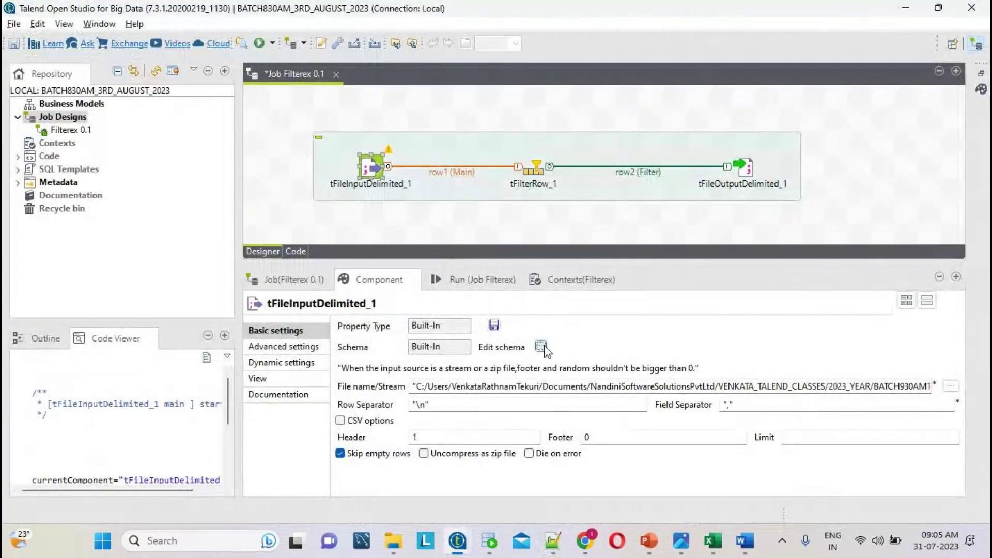
- Reopen the schema editor, add an EMPNO column, and check its sample value 101
{"action": "left_click", "coordinate": [541, 346]}
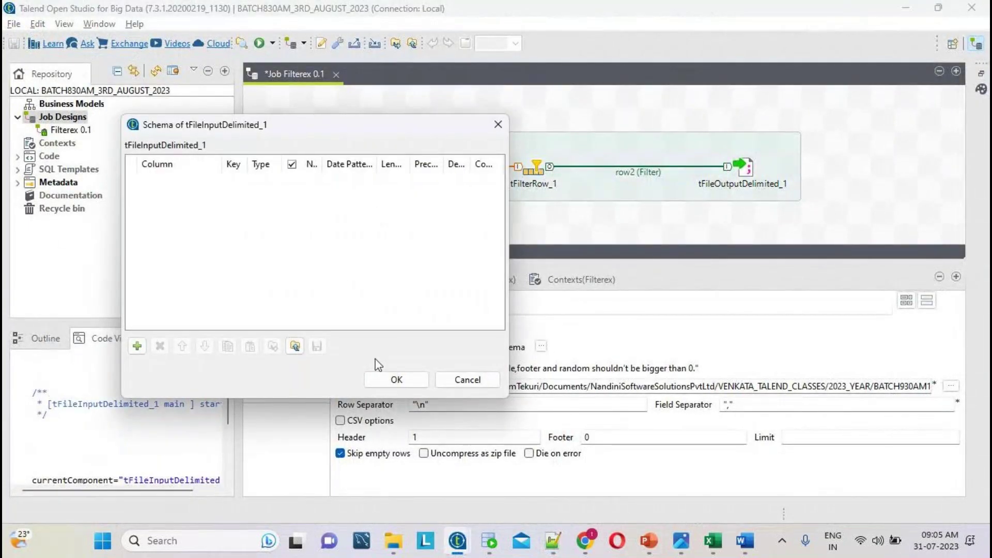
{"action": "left_click", "coordinate": [137, 346]}
{"action": "left_click", "coordinate": [179, 180]}
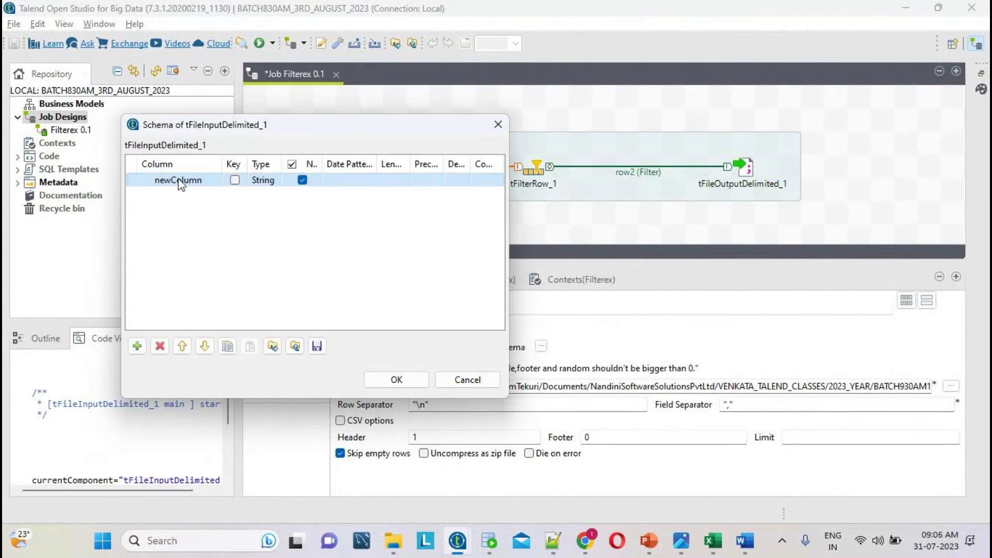
{"action": "left_click", "coordinate": [179, 180]}
{"action": "key", "text": "ctrl+v"}
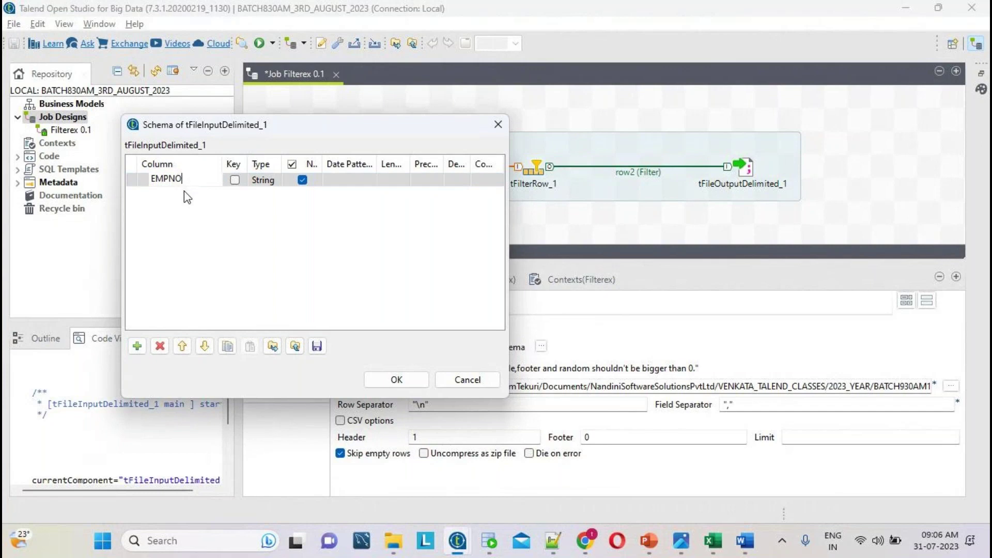
{"action": "key", "text": "alt+Tab"}
{"action": "double_click", "coordinate": [91, 109]}
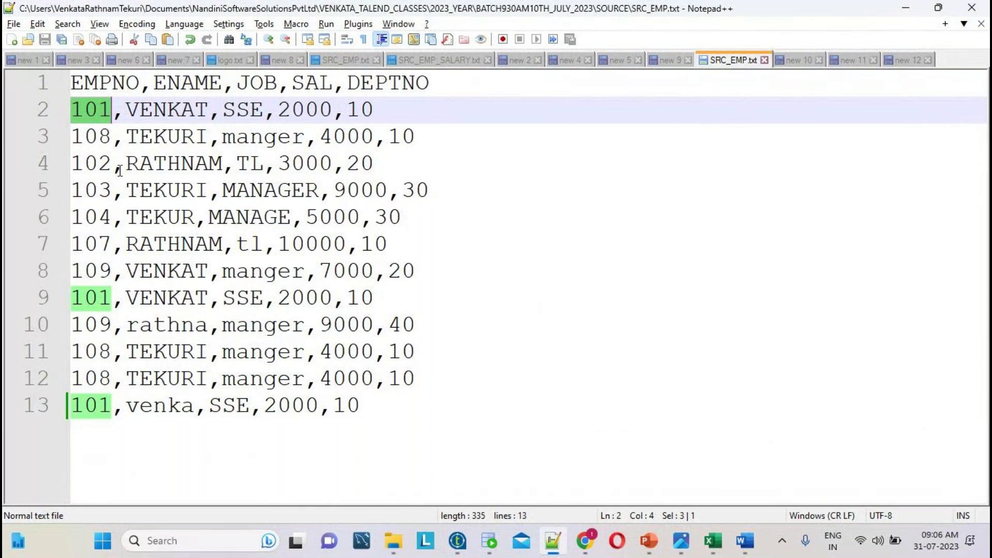
{"action": "double_click", "coordinate": [109, 81]}
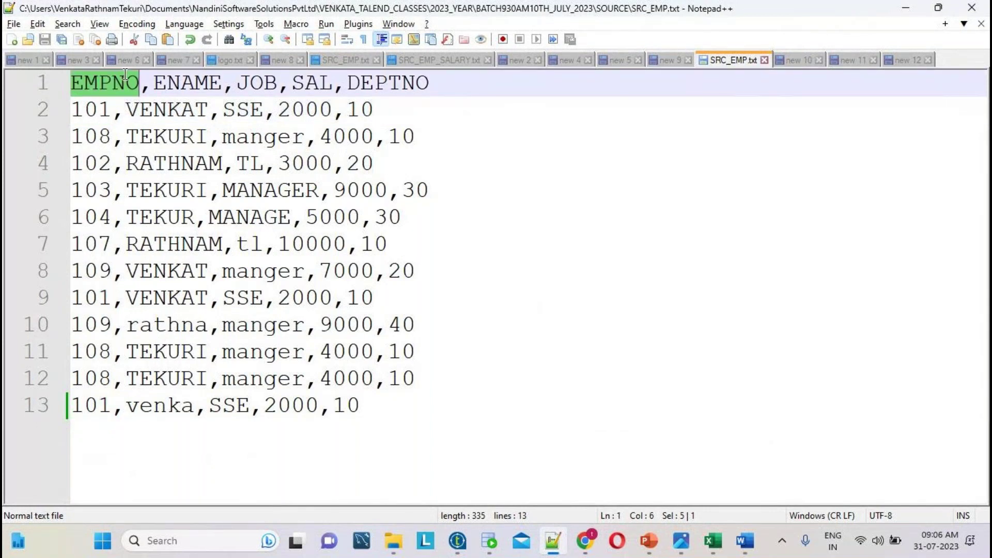
{"action": "double_click", "coordinate": [98, 114]}
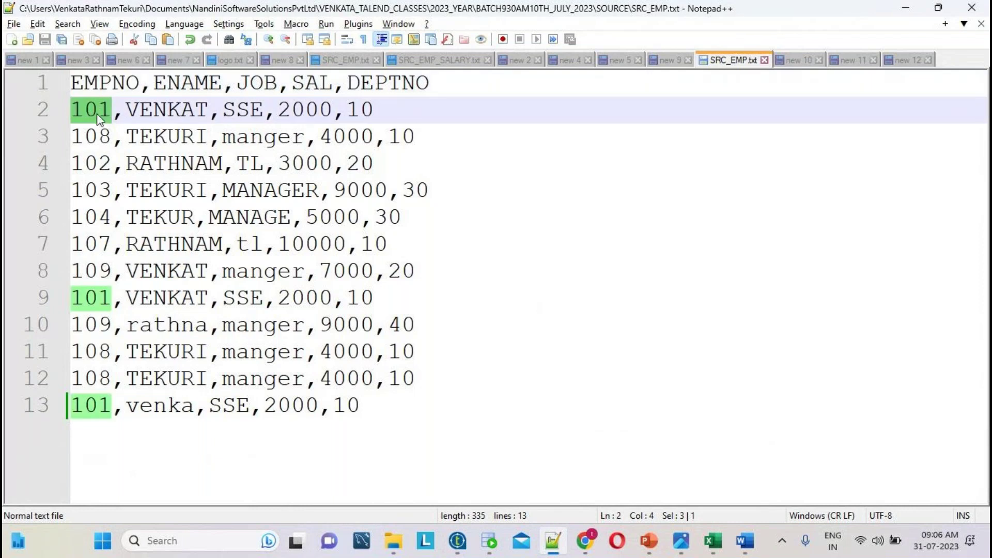
{"action": "key", "text": "alt+Tab"}
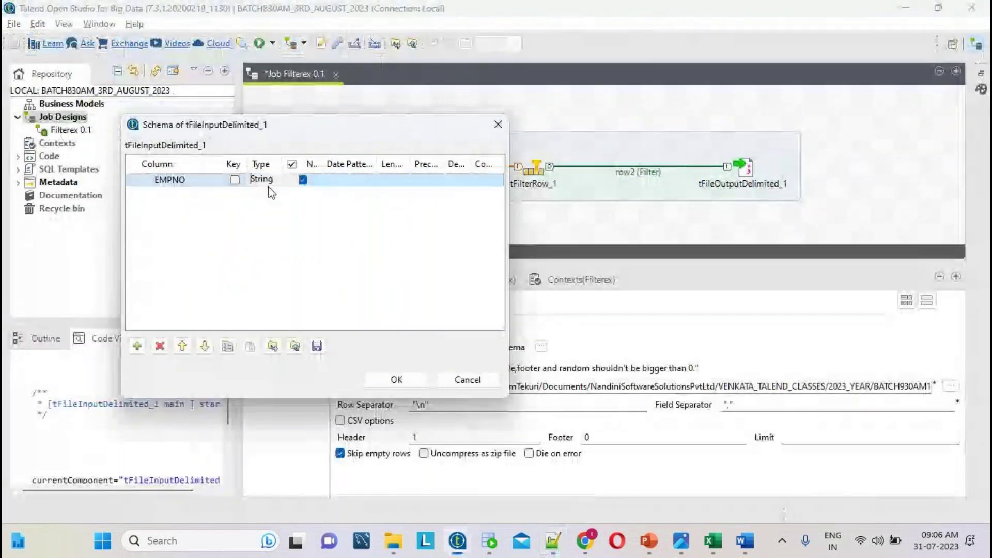
- Set the EMPNO column's type to Integer and its length to 5
{"action": "left_click", "coordinate": [269, 181]}
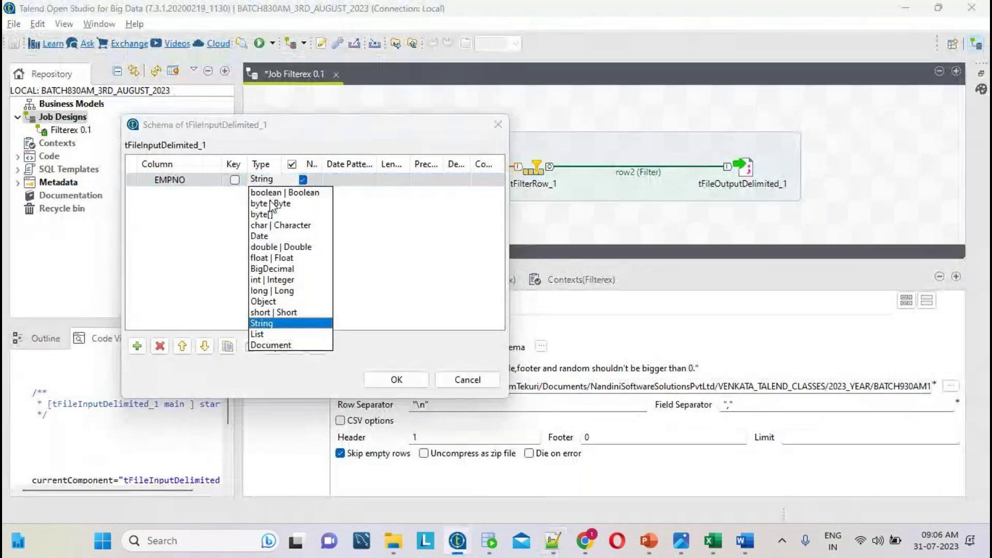
{"action": "left_click", "coordinate": [280, 280]}
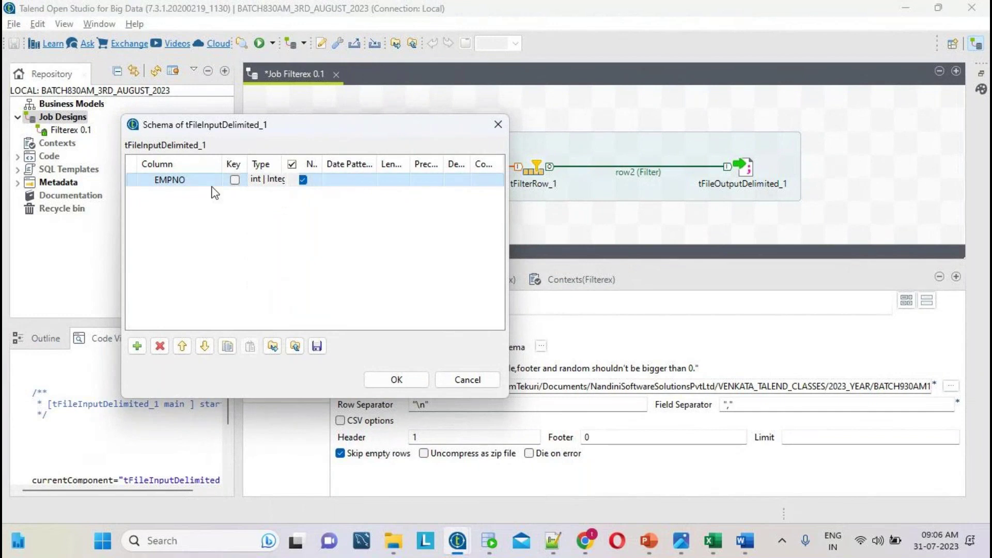
{"action": "key", "text": "alt+Tab"}
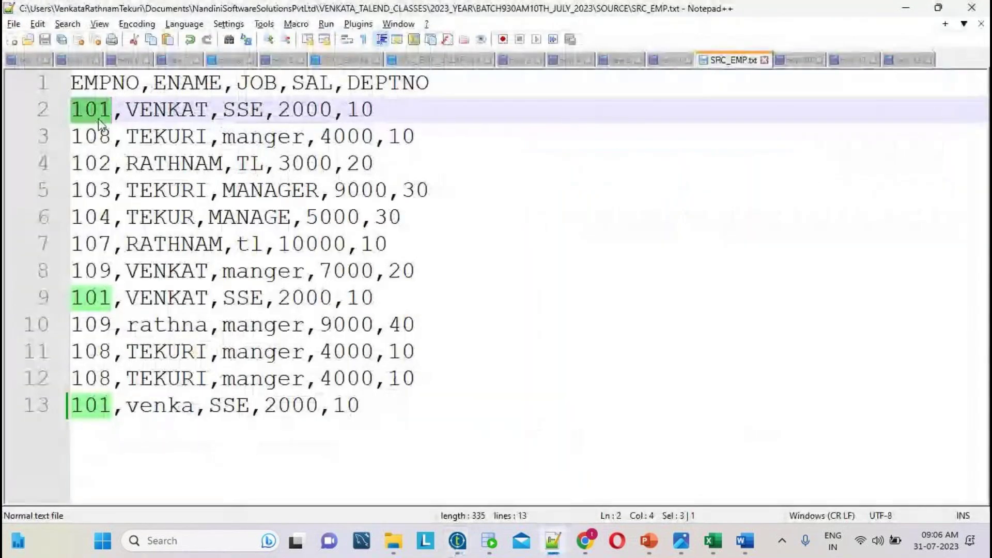
{"action": "key", "text": "alt+Tab"}
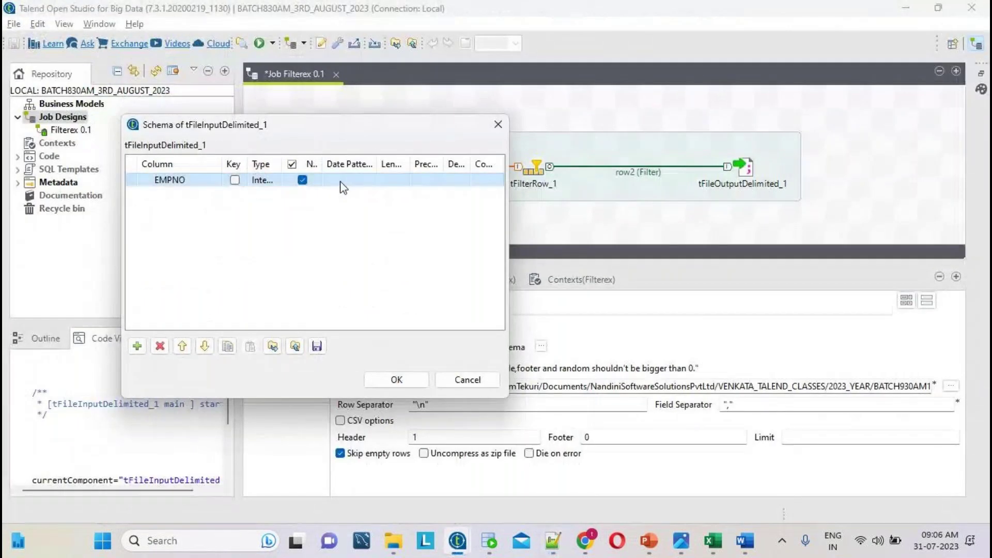
{"action": "key", "text": "alt+Tab"}
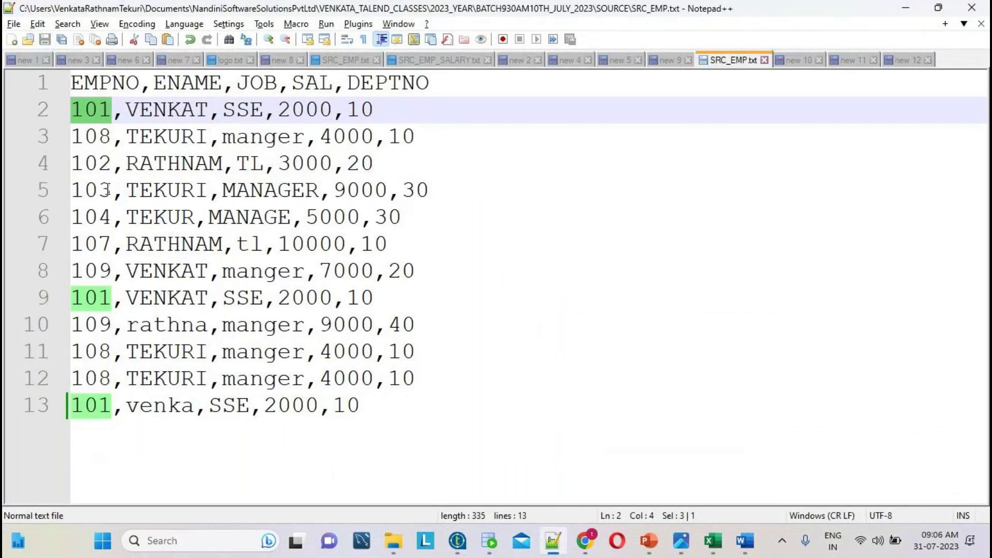
{"action": "key", "text": "alt+Tab"}
{"action": "left_click", "coordinate": [391, 181]}
{"action": "type", "text": "5"}
{"action": "key", "text": "Return"}
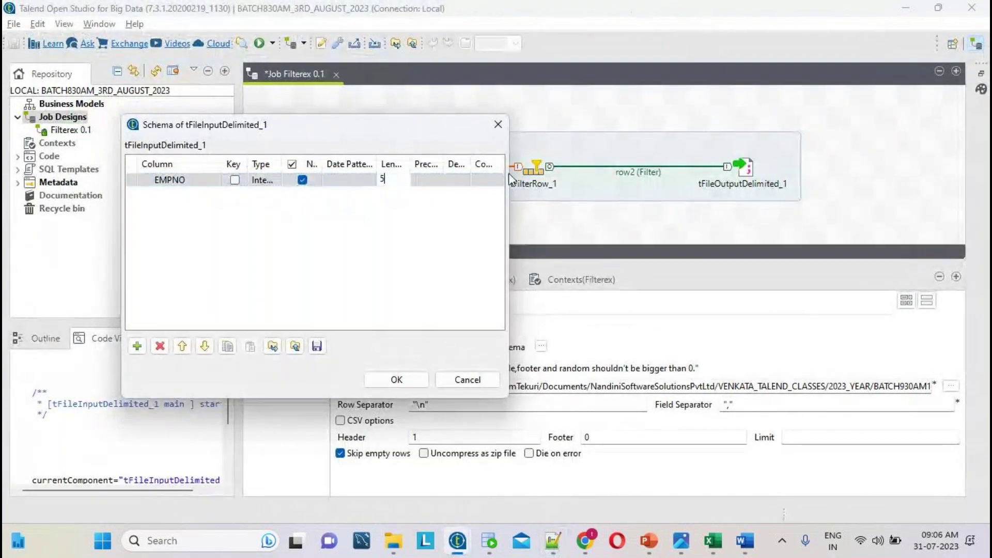
- Widen the schema editor and settle EMPNO's type on Integer after briefly trying String
{"action": "left_click_drag", "start_coordinate": [510, 179], "coordinate": [674, 179]}
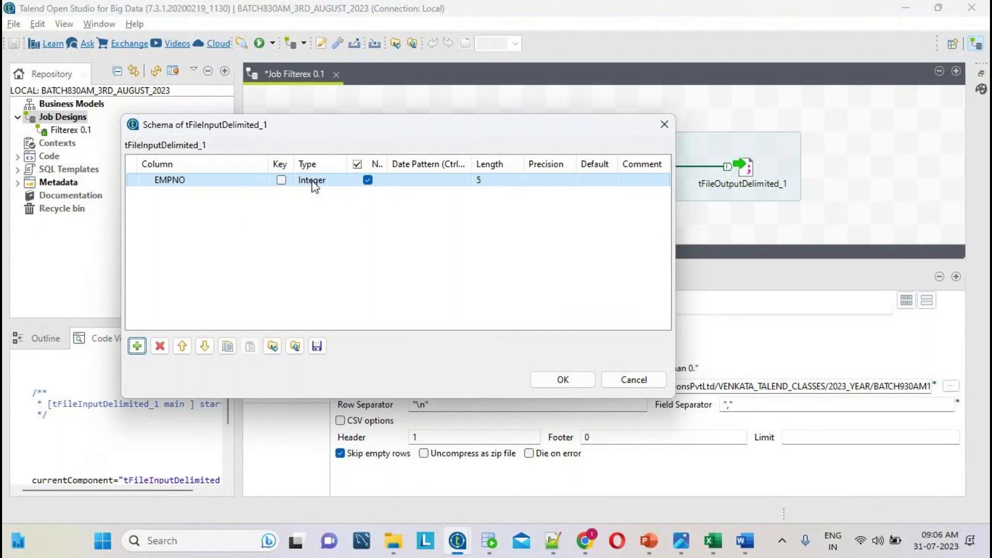
{"action": "left_click", "coordinate": [333, 180]}
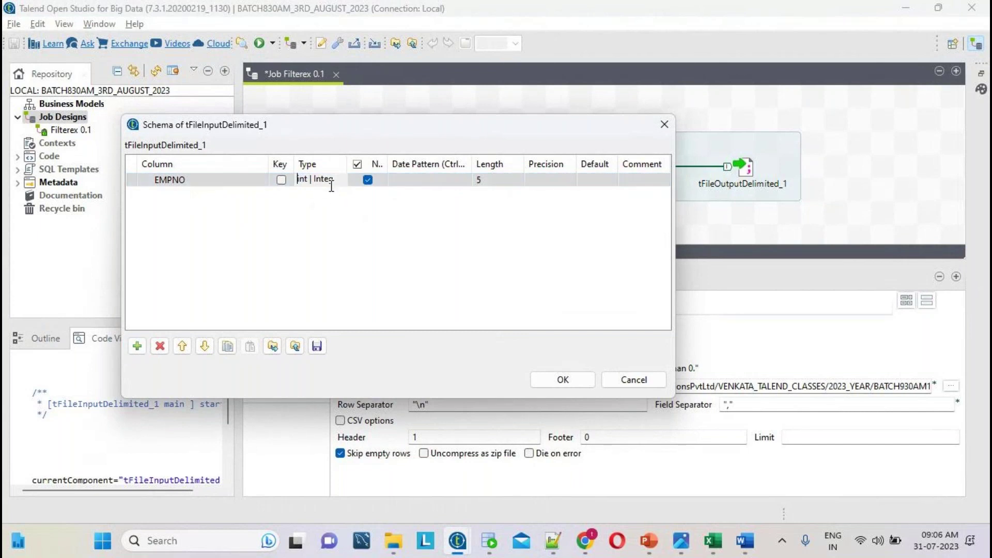
{"action": "left_click", "coordinate": [331, 183]}
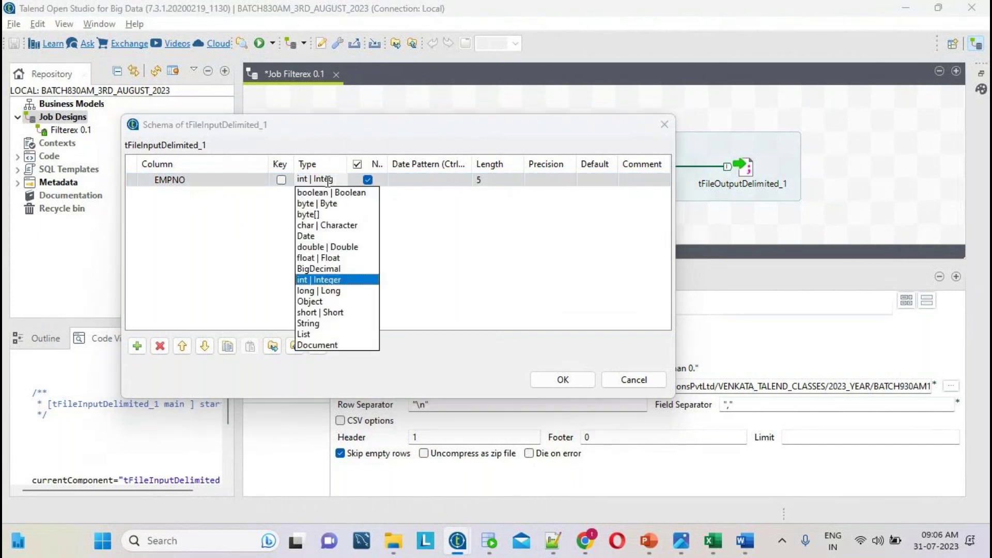
{"action": "left_click", "coordinate": [324, 283]}
{"action": "left_click", "coordinate": [326, 178]}
{"action": "left_click", "coordinate": [309, 323]}
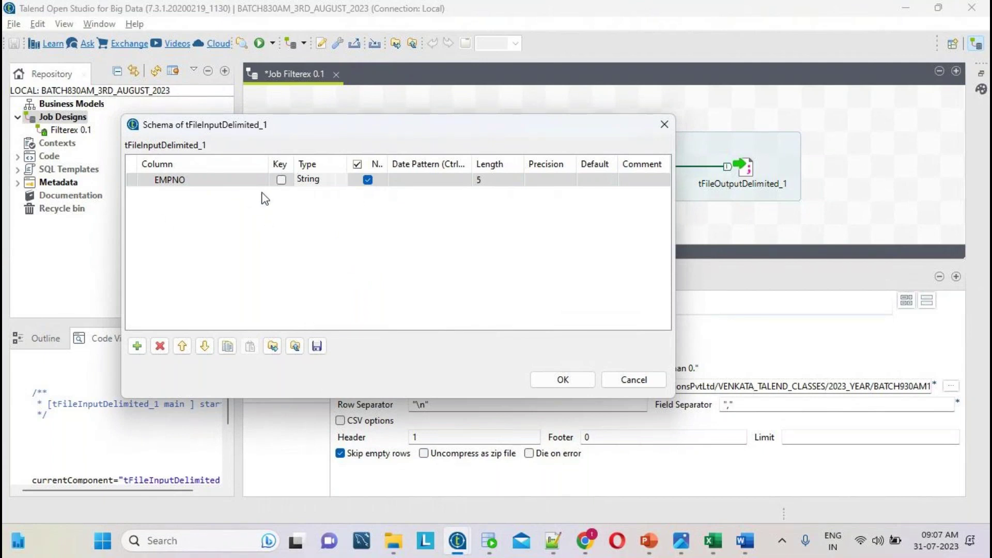
{"action": "left_click", "coordinate": [309, 178]}
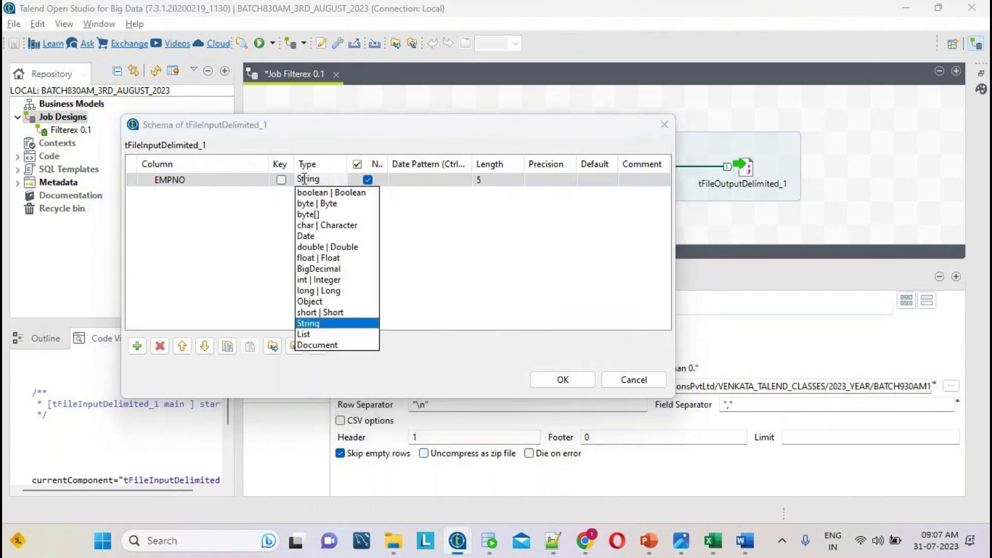
{"action": "left_click", "coordinate": [324, 280]}
{"action": "left_click", "coordinate": [219, 180]}
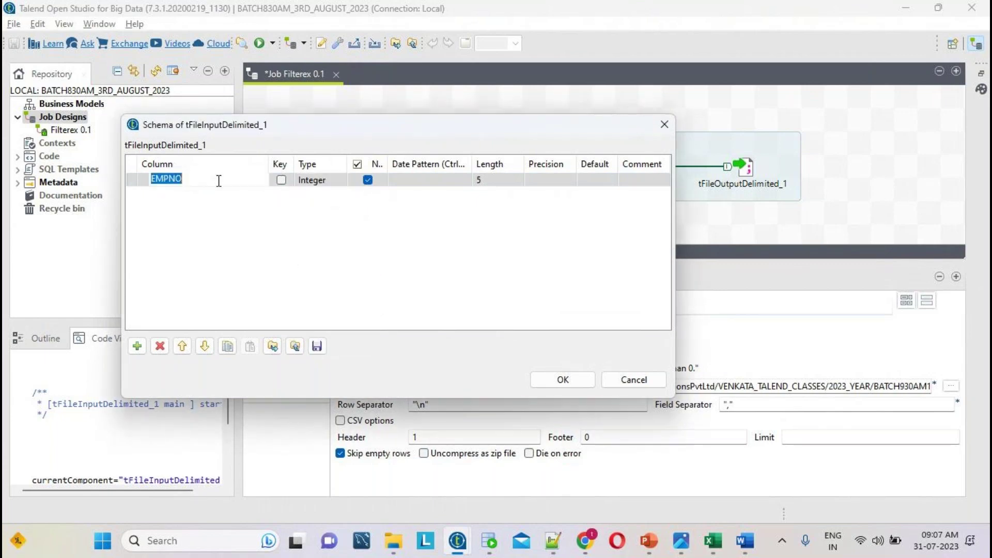
{"action": "left_click", "coordinate": [328, 181]}
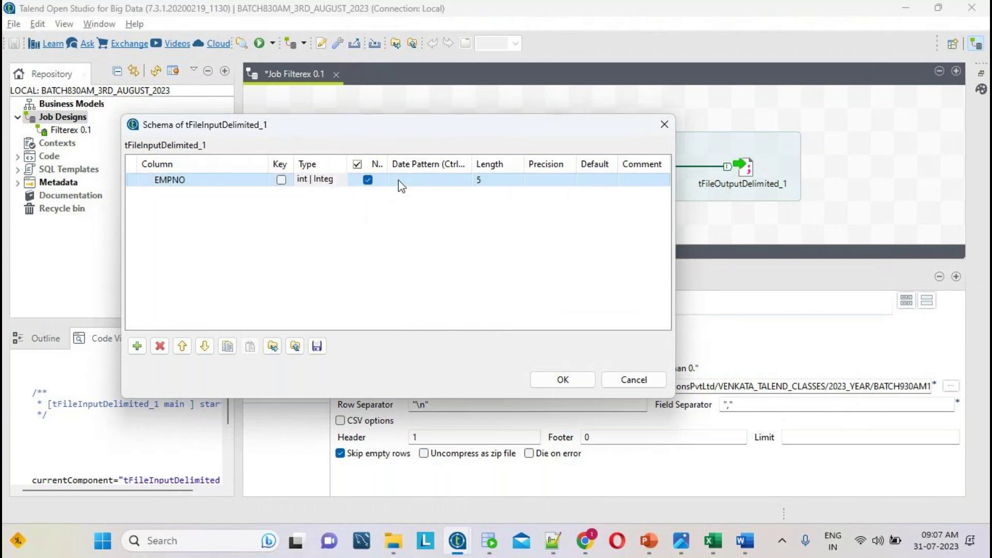
{"action": "left_click", "coordinate": [482, 169]}
- Select the ENAME header name in SRC_EMP.txt for the next schema column
{"action": "key", "text": "alt+Tab"}
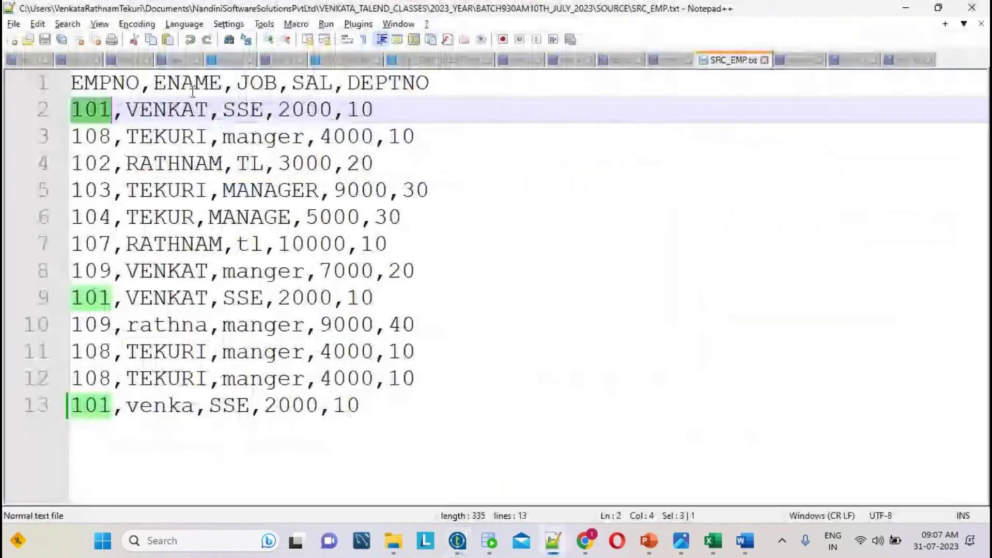
{"action": "left_click", "coordinate": [193, 86]}
{"action": "double_click", "coordinate": [193, 86]}
{"action": "key", "text": "ctrl+c"}
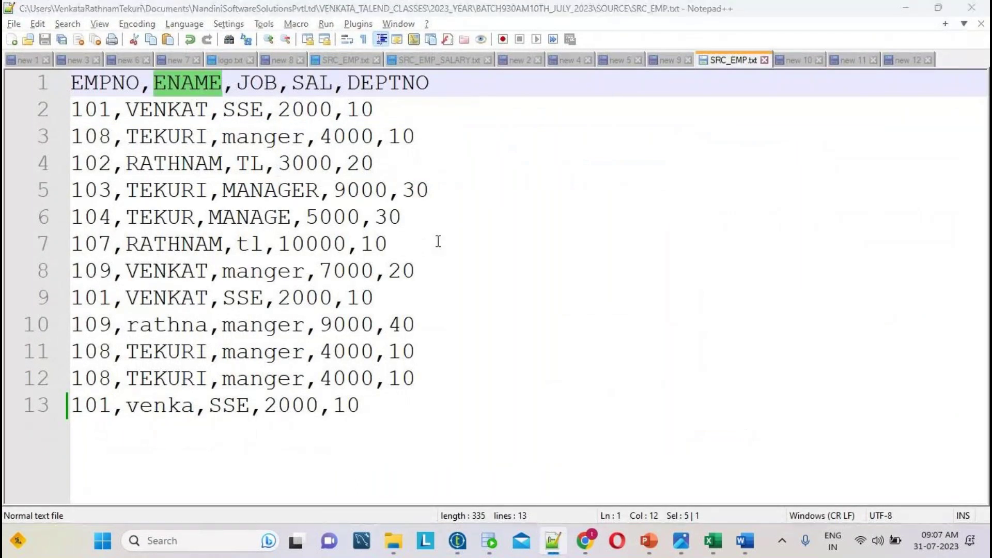
{"action": "key", "text": "alt+Tab"}
- Add an ENAME column to the schema and check sample names VENKAT and RATHNAM
{"action": "left_click", "coordinate": [137, 345]}
{"action": "left_click", "coordinate": [175, 194]}
{"action": "key", "text": "ctrl+v"}
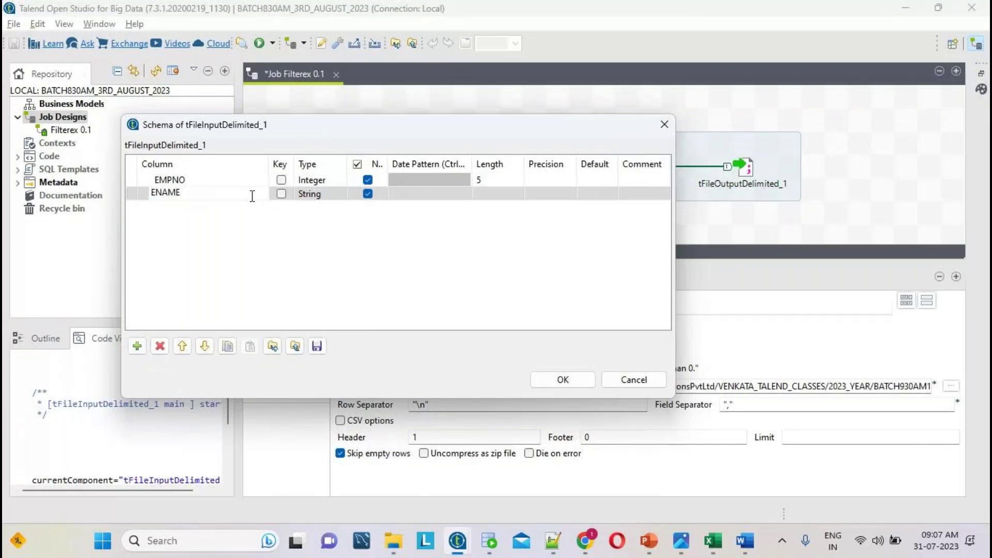
{"action": "left_click", "coordinate": [320, 195]}
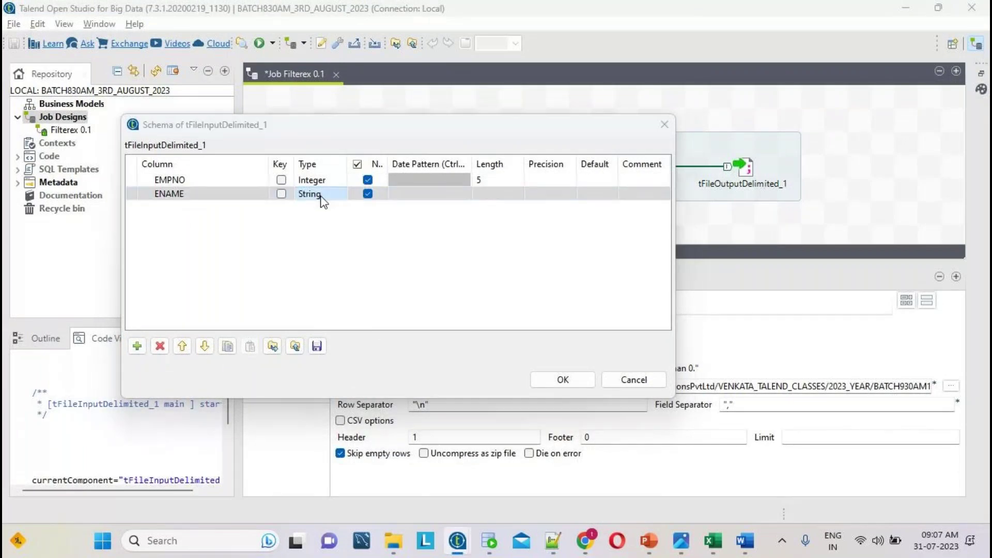
{"action": "key", "text": "alt+Tab"}
{"action": "double_click", "coordinate": [178, 111]}
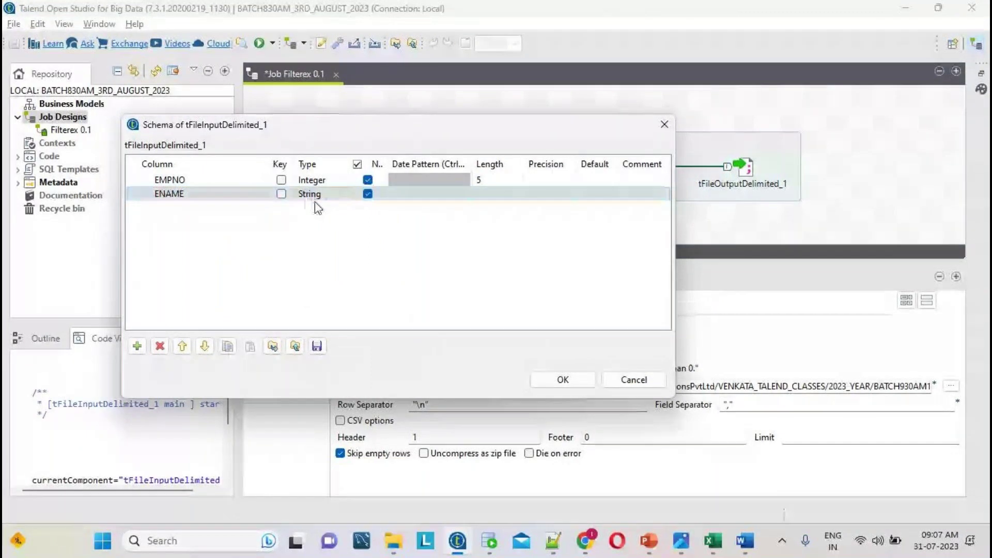
{"action": "key", "text": "alt+Tab"}
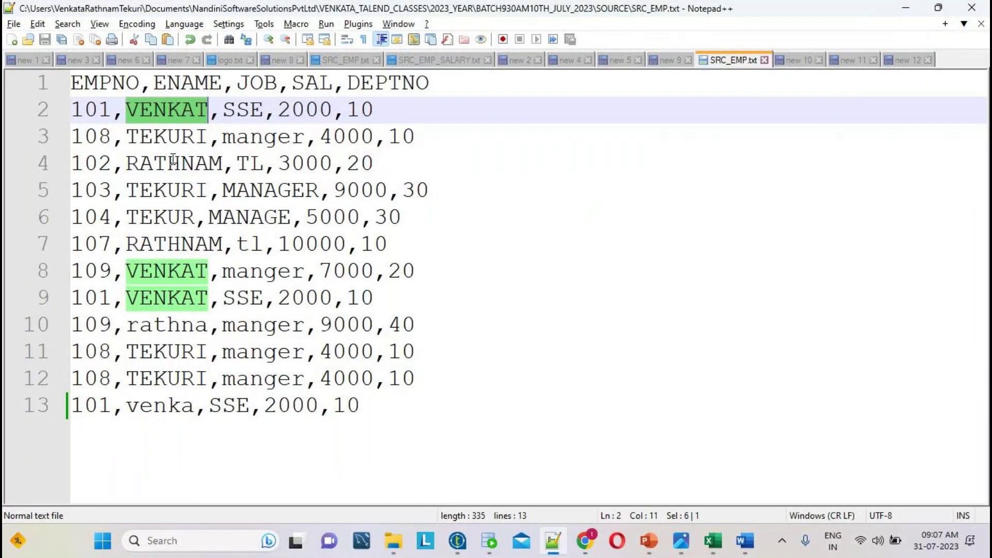
{"action": "double_click", "coordinate": [188, 241]}
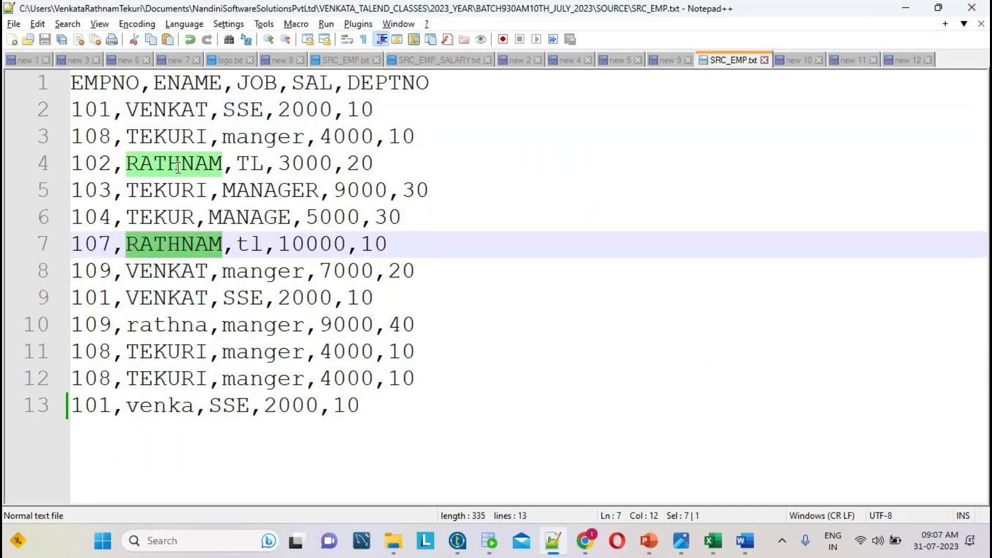
{"action": "key", "text": "alt+Tab"}
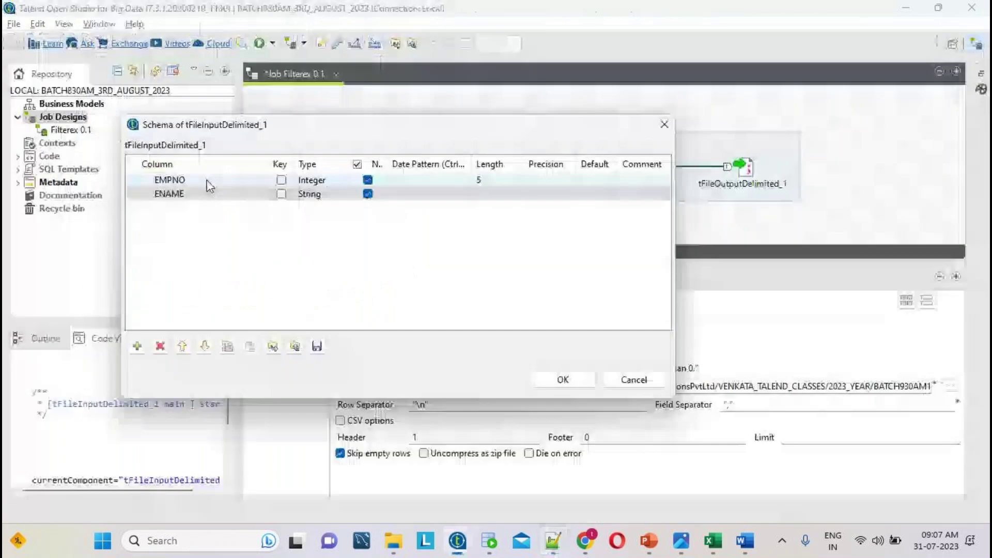
- Set ENAME's length to 255, then pick out the JOB header name in SRC_EMP.txt
{"action": "left_click", "coordinate": [488, 193]}
{"action": "type", "text": "2"}
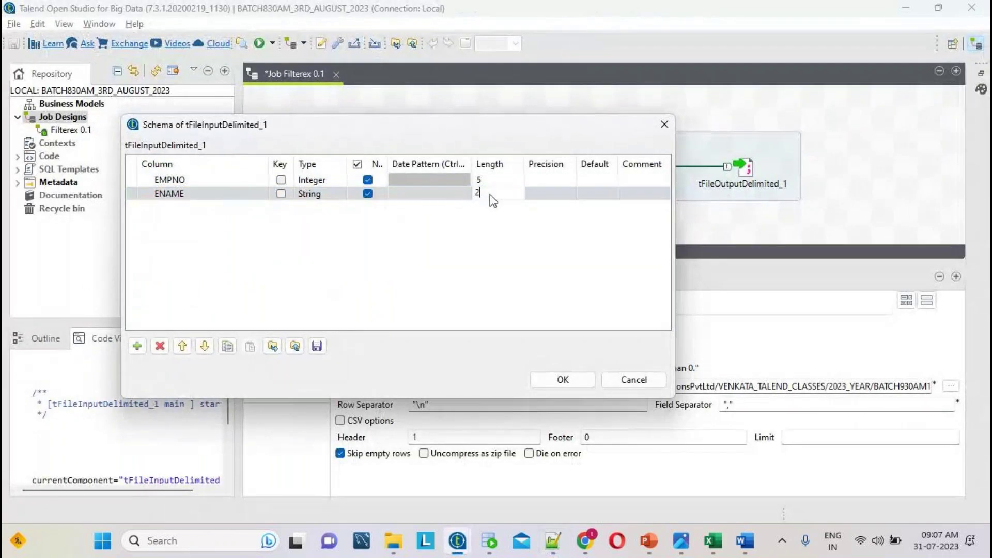
{"action": "type", "text": "55"}
{"action": "left_click", "coordinate": [562, 547]}
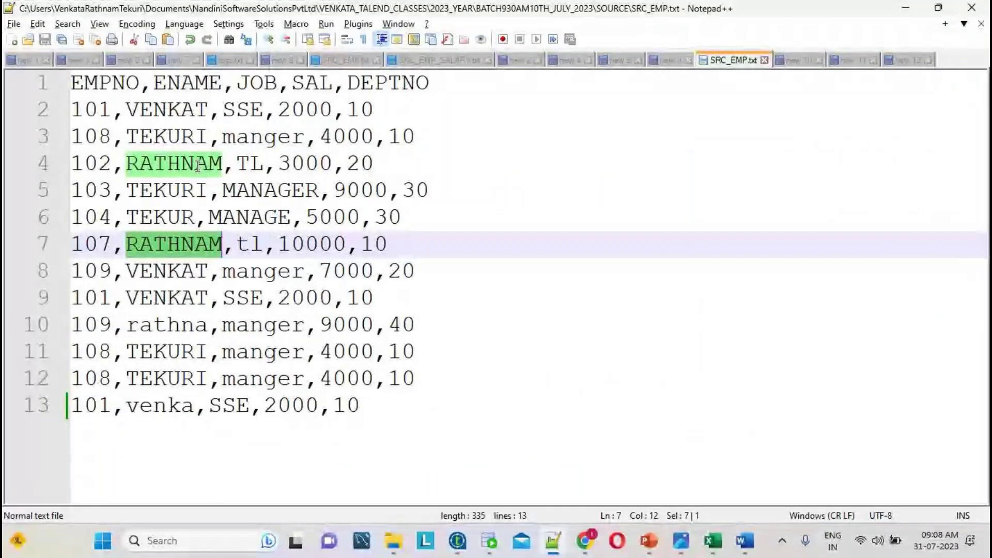
{"action": "key", "text": "alt+Tab"}
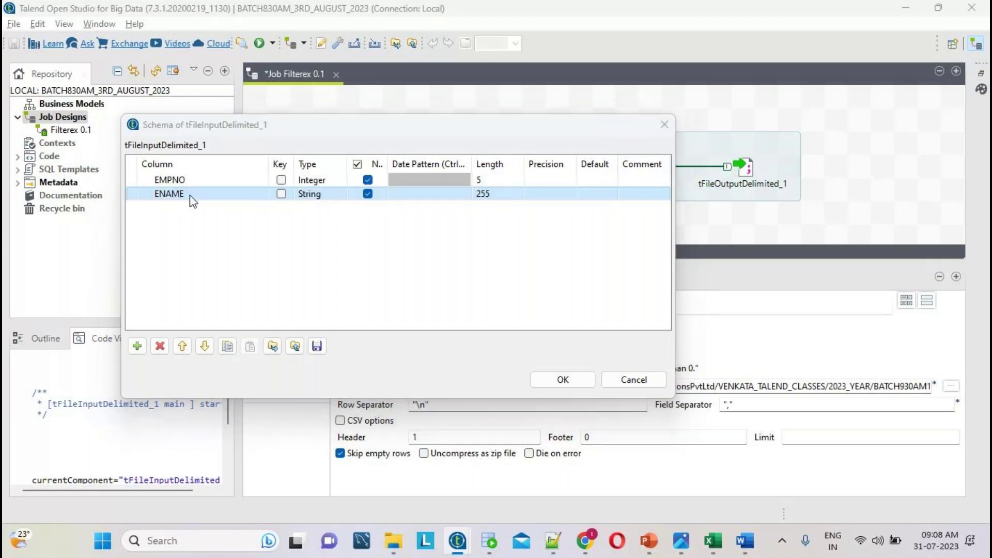
{"action": "key", "text": "alt+Tab"}
{"action": "double_click", "coordinate": [270, 82]}
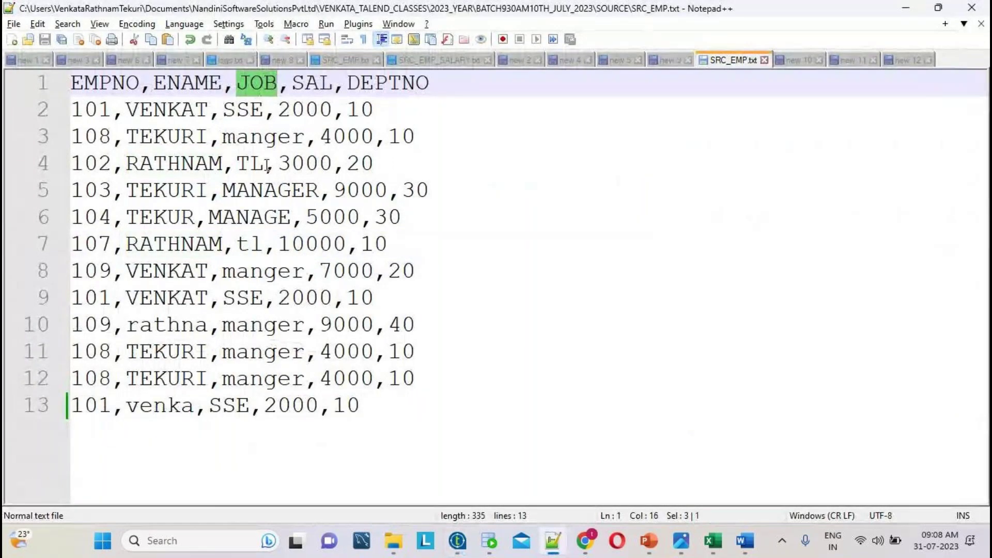
- Add a new schema row named JOB after ENAME, checking sample job values in SRC_EMP.txt
{"action": "key", "text": "alt+Tab"}
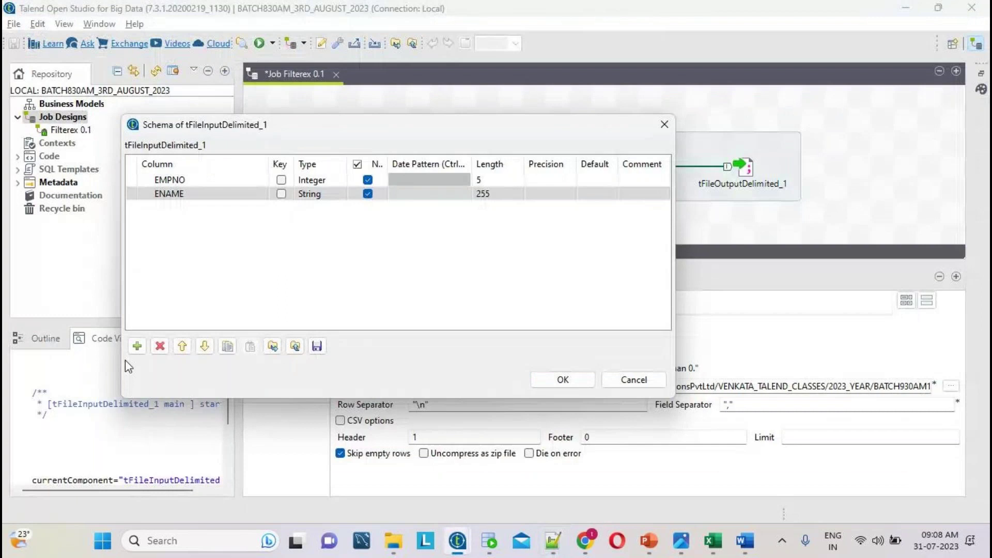
{"action": "left_click", "coordinate": [137, 346]}
{"action": "left_click", "coordinate": [210, 203]}
{"action": "type", "text": "JOB"}
{"action": "key", "text": "alt+Tab"}
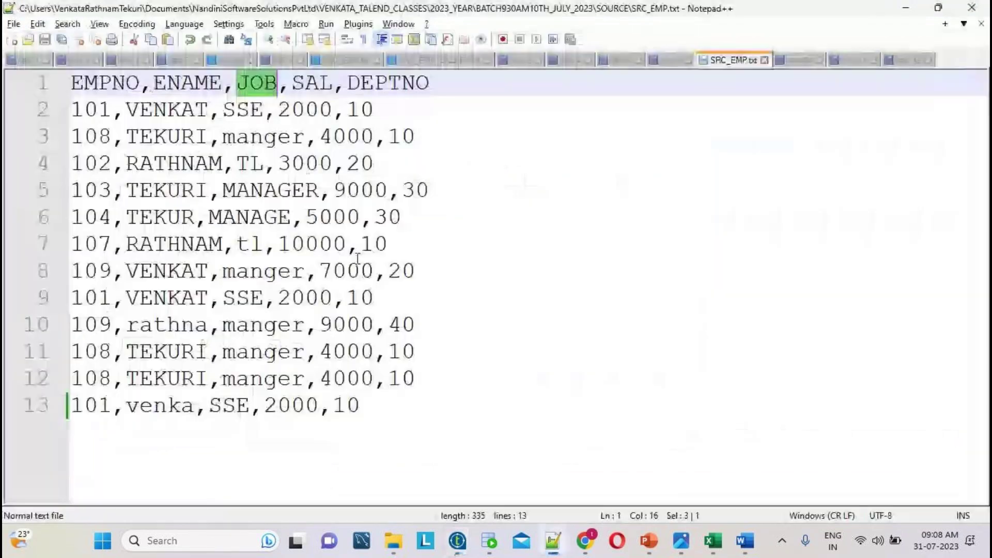
{"action": "double_click", "coordinate": [243, 110]}
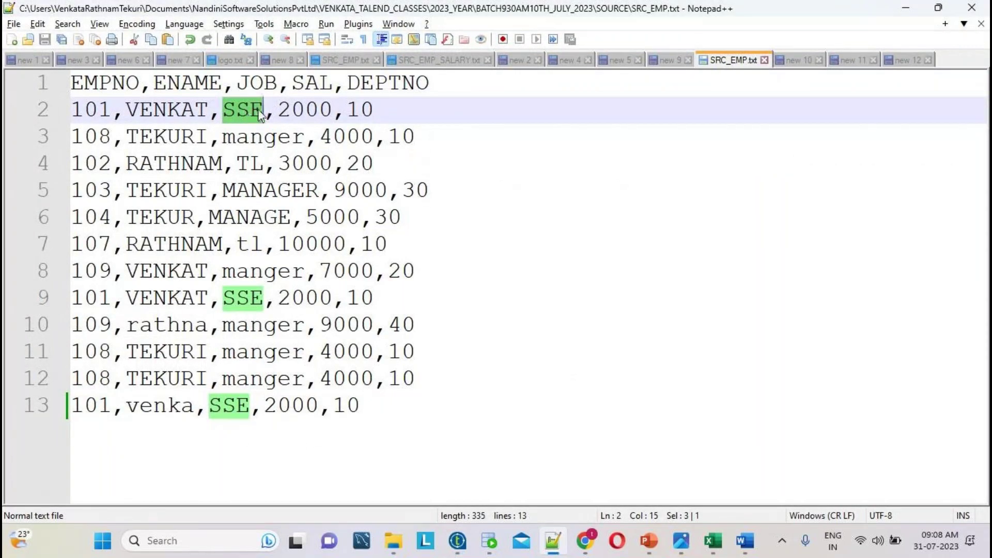
- Keep the JOB column as String and give it length 50
{"action": "key", "text": "alt+Tab"}
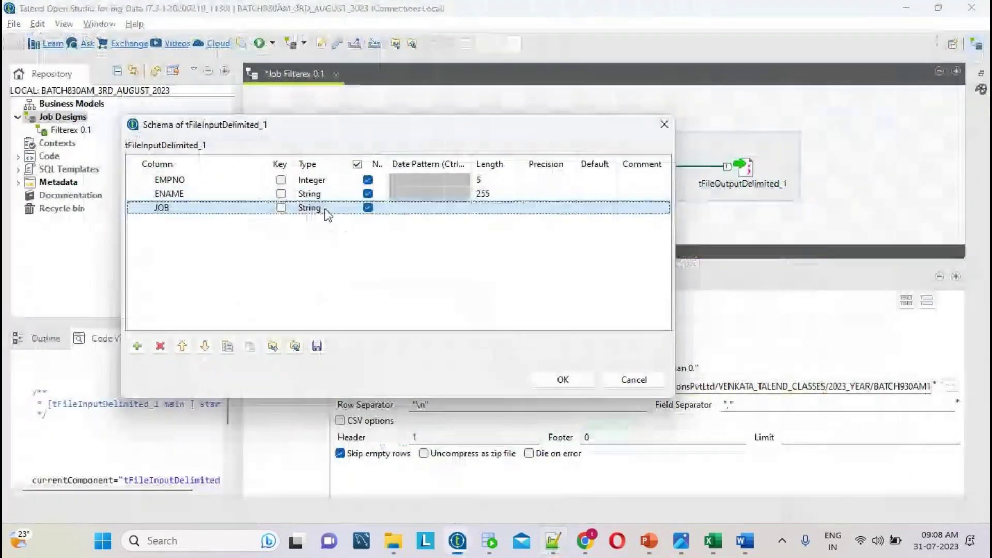
{"action": "left_click", "coordinate": [330, 207]}
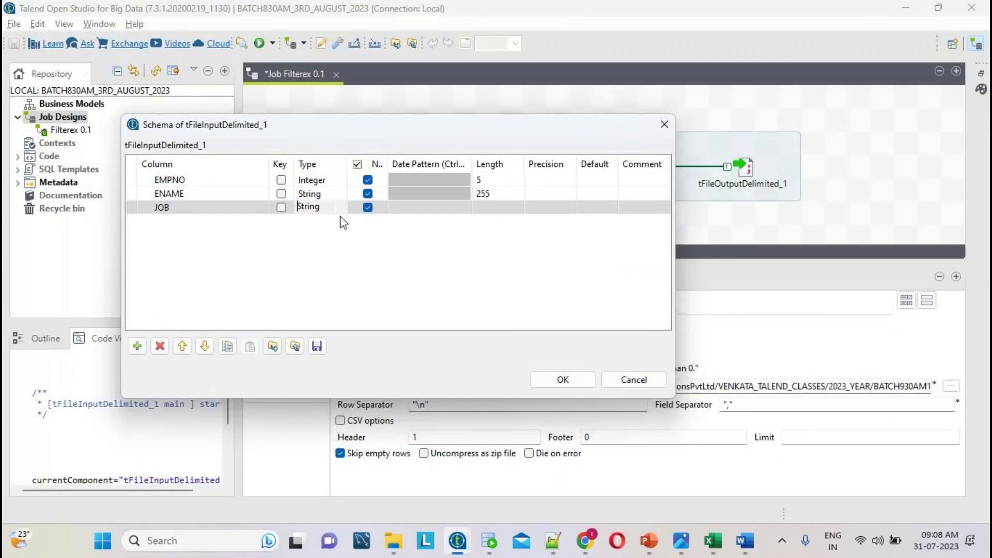
{"action": "left_click", "coordinate": [486, 206]}
{"action": "type", "text": "50"}
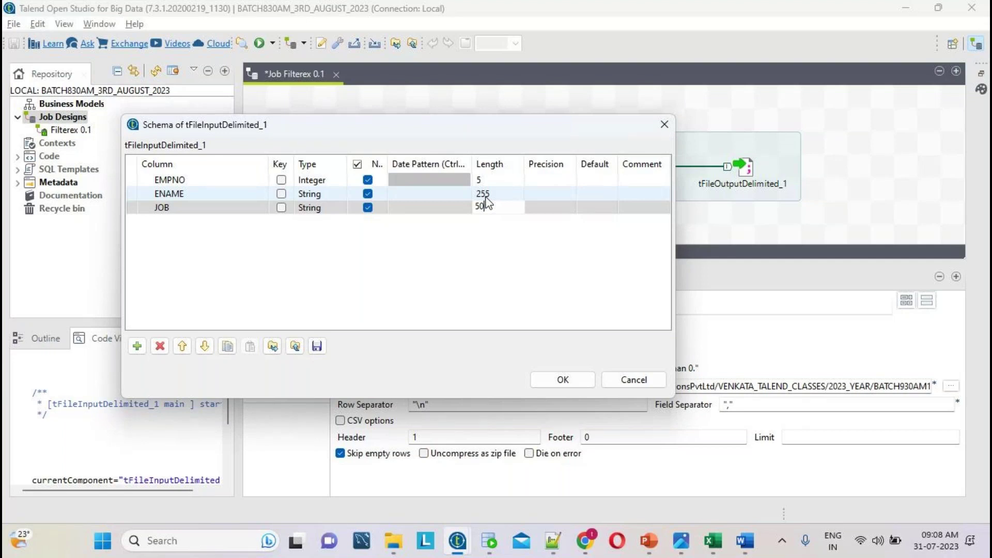
{"action": "double_click", "coordinate": [498, 207]}
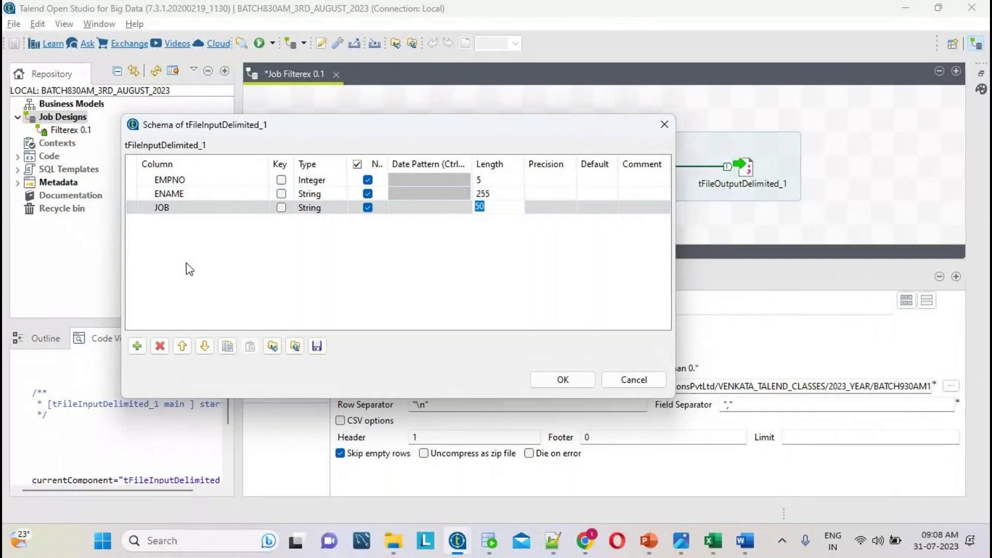
- Copy the SAL header name from SRC_EMP.txt
{"action": "key", "text": "alt+Tab"}
{"action": "double_click", "coordinate": [310, 83]}
{"action": "key", "text": "ctrl+c"}
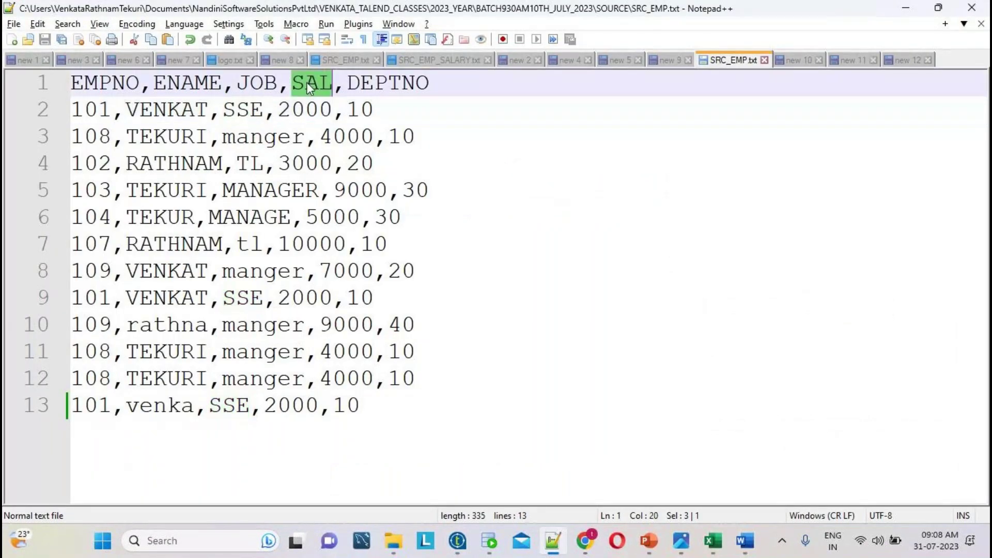
{"action": "key", "text": "alt+Tab"}
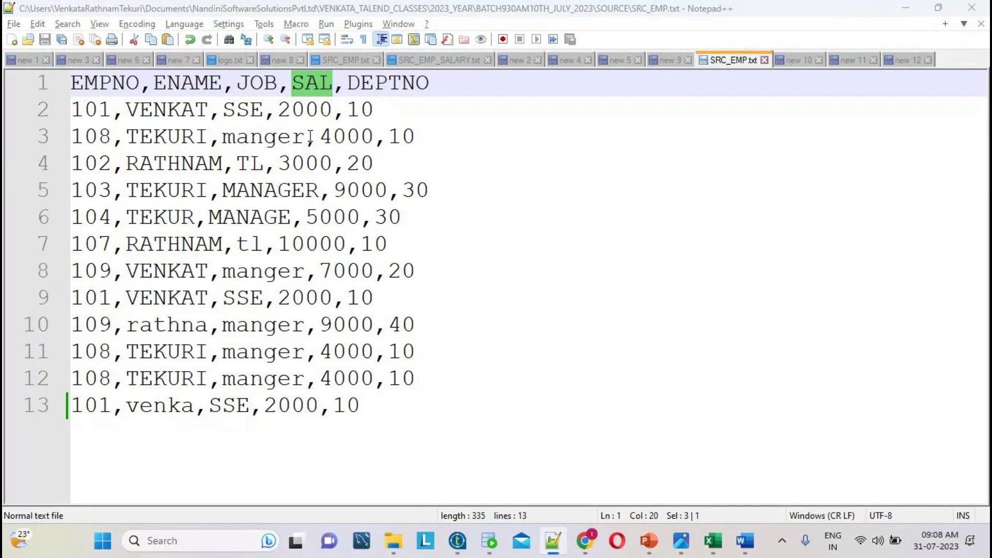
- Add a SAL column row below JOB, checking sample salary values in the source file
{"action": "left_click", "coordinate": [137, 346]}
{"action": "left_click", "coordinate": [203, 221]}
{"action": "key", "text": "ctrl+v"}
{"action": "left_click", "coordinate": [325, 222]}
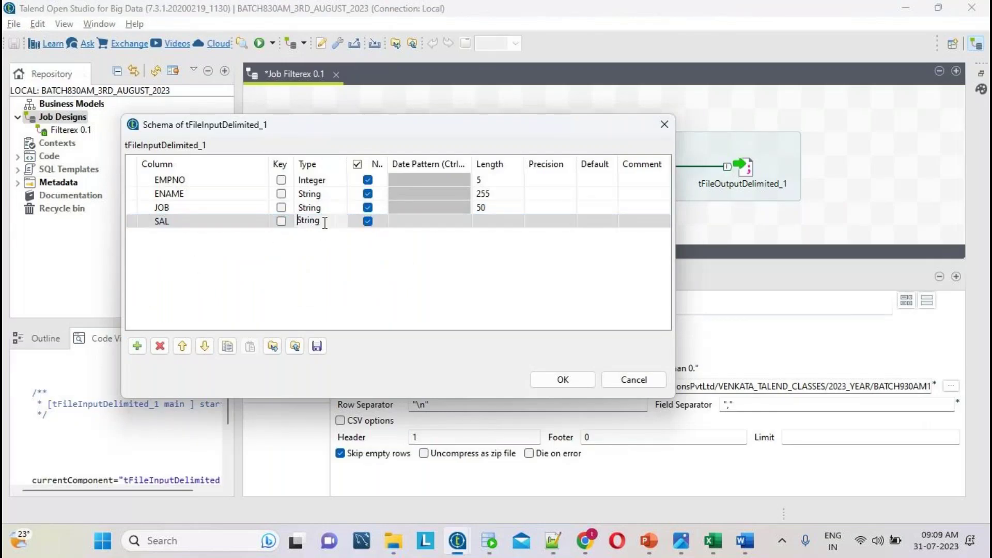
{"action": "key", "text": "alt+Tab"}
{"action": "double_click", "coordinate": [305, 109]}
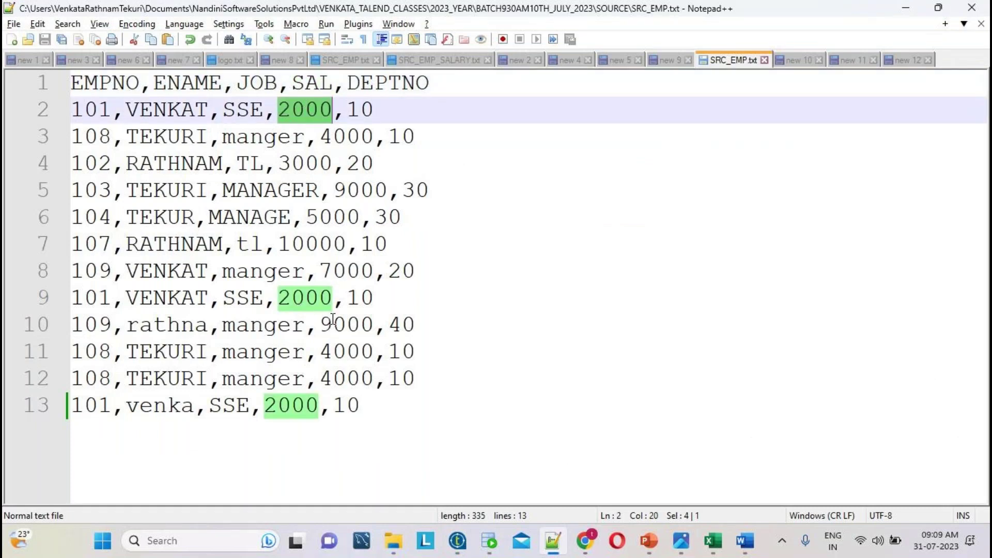
{"action": "key", "text": "alt+Tab"}
- Make SAL an Integer column with length 10
{"action": "left_click", "coordinate": [344, 222]}
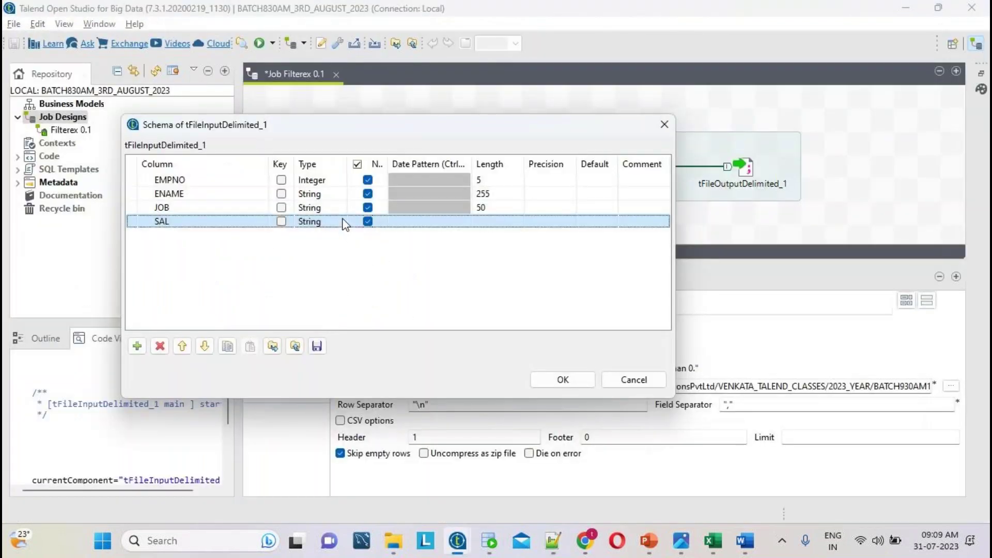
{"action": "left_click", "coordinate": [346, 224]}
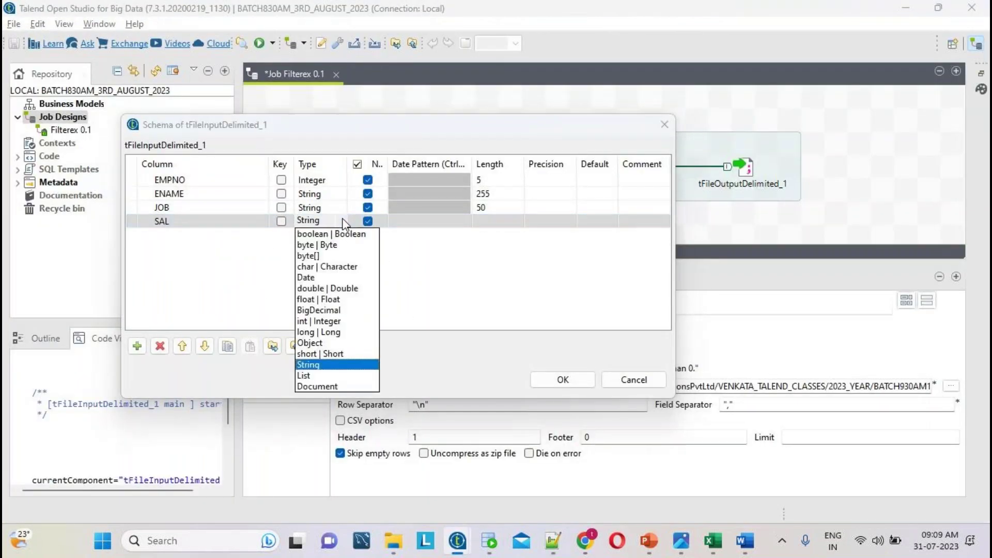
{"action": "left_click", "coordinate": [345, 337]}
{"action": "left_click", "coordinate": [498, 225]}
{"action": "type", "text": "10"}
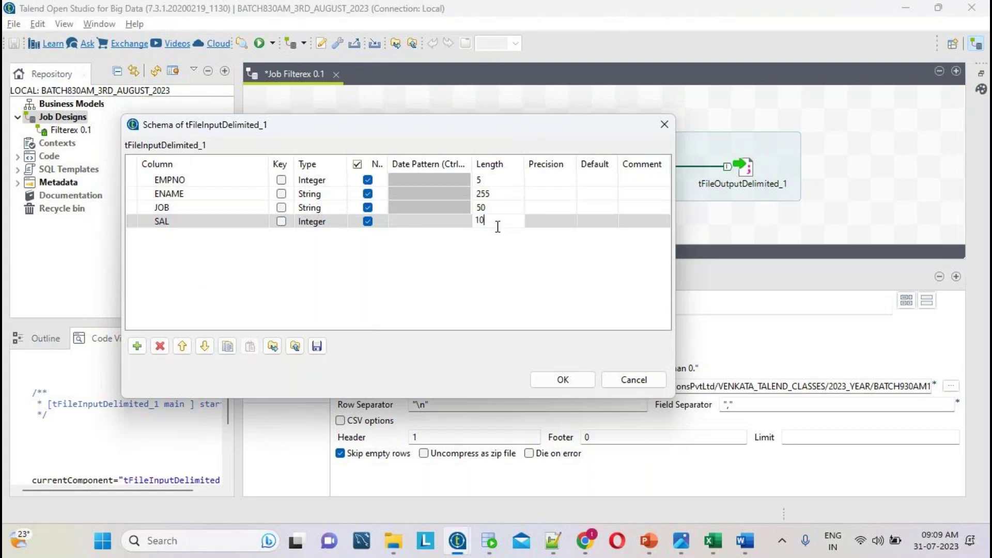
{"action": "left_click", "coordinate": [499, 232]}
- Add a DEPTNO column copied from the source header, typed Integer with length 4
{"action": "key", "text": "alt+Tab"}
{"action": "double_click", "coordinate": [388, 83]}
{"action": "key", "text": "ctrl+c"}
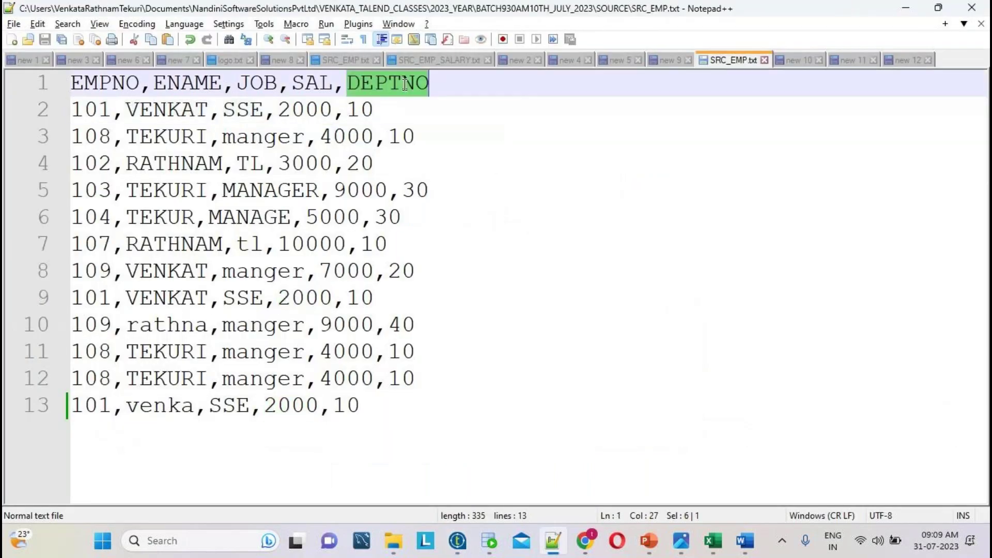
{"action": "key", "text": "alt+Tab"}
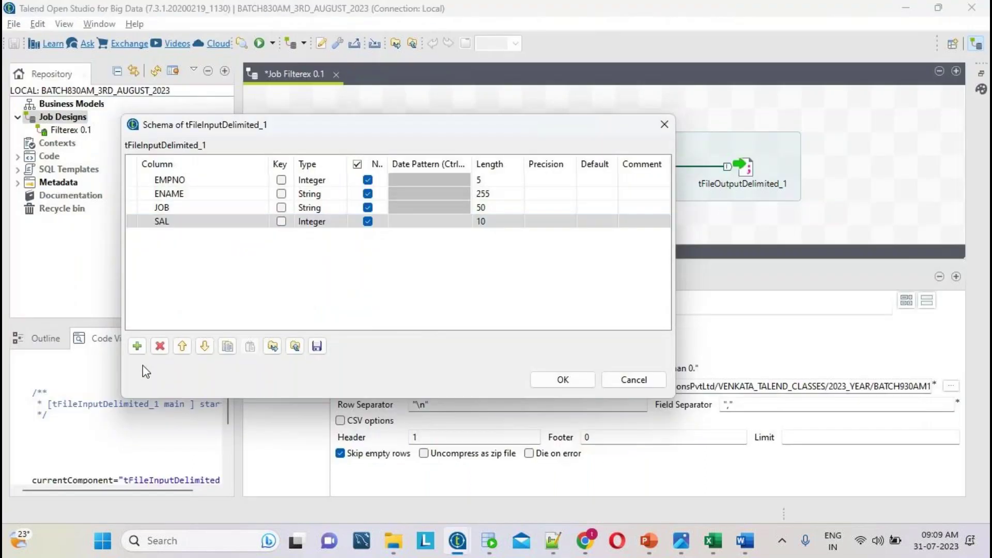
{"action": "left_click", "coordinate": [137, 345]}
{"action": "left_click", "coordinate": [229, 236]}
{"action": "key", "text": "ctrl+v"}
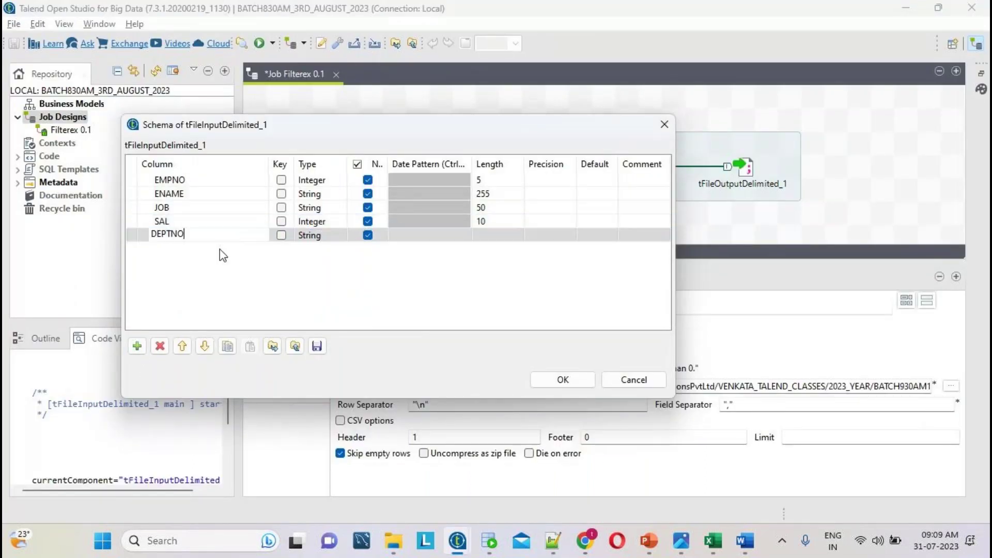
{"action": "left_click", "coordinate": [335, 235]}
{"action": "left_click", "coordinate": [336, 235]}
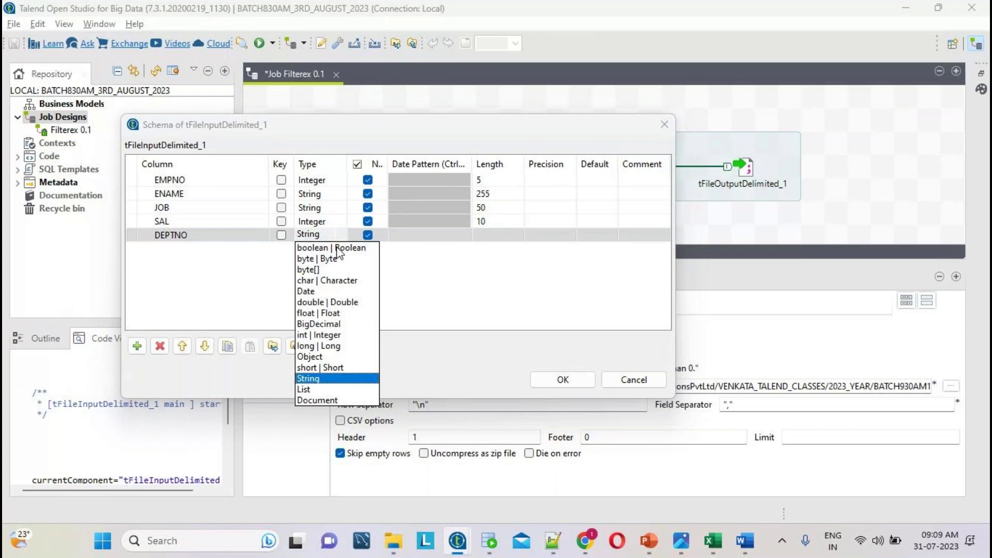
{"action": "left_click", "coordinate": [322, 335]}
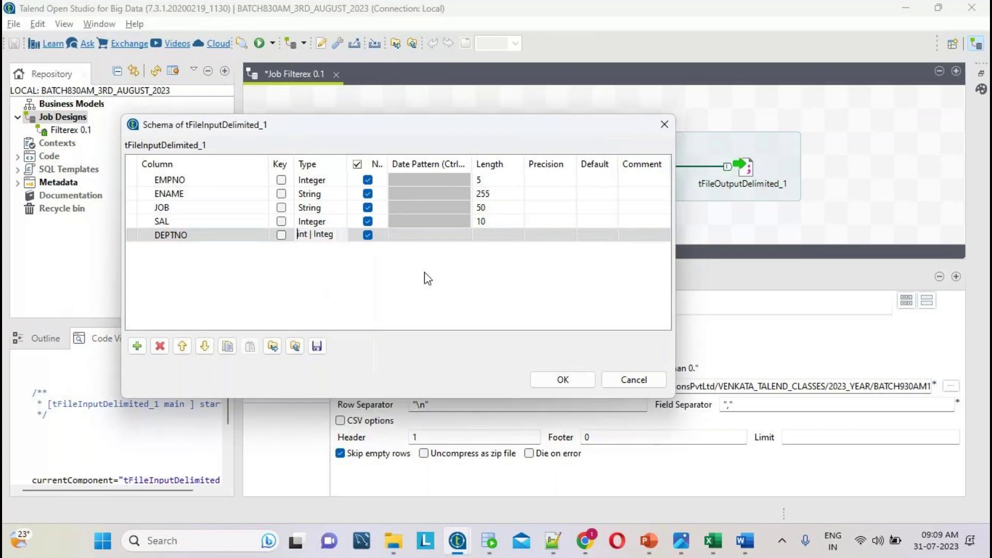
{"action": "left_click", "coordinate": [484, 236]}
{"action": "type", "text": "4"}
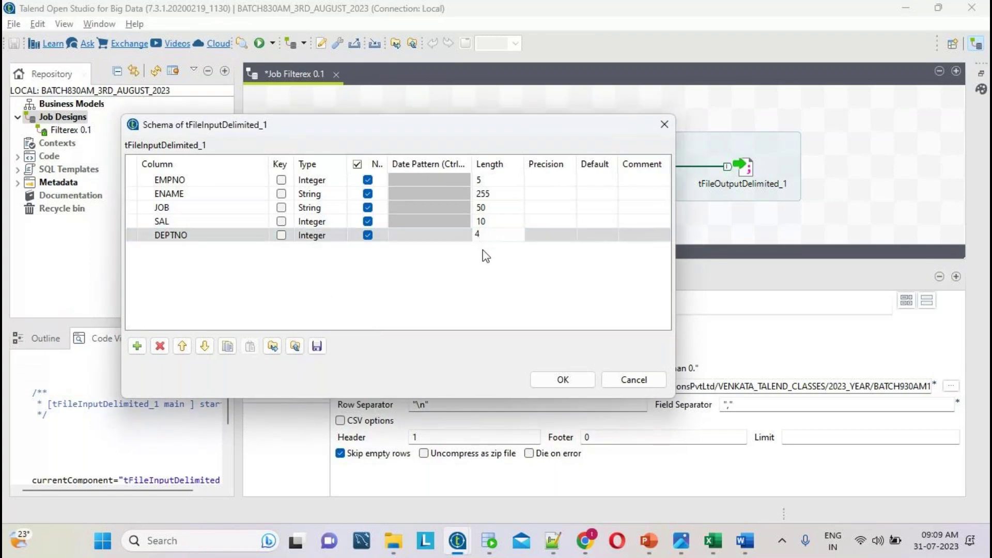
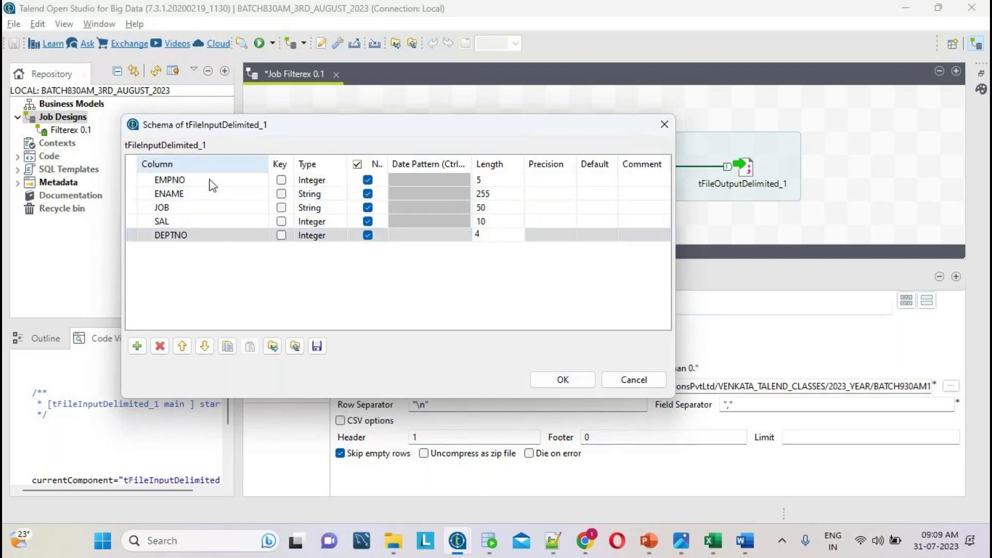
- Confirm the input schema with DEPTNO length 4 and propagate the changes through the job
{"action": "left_click", "coordinate": [581, 376]}
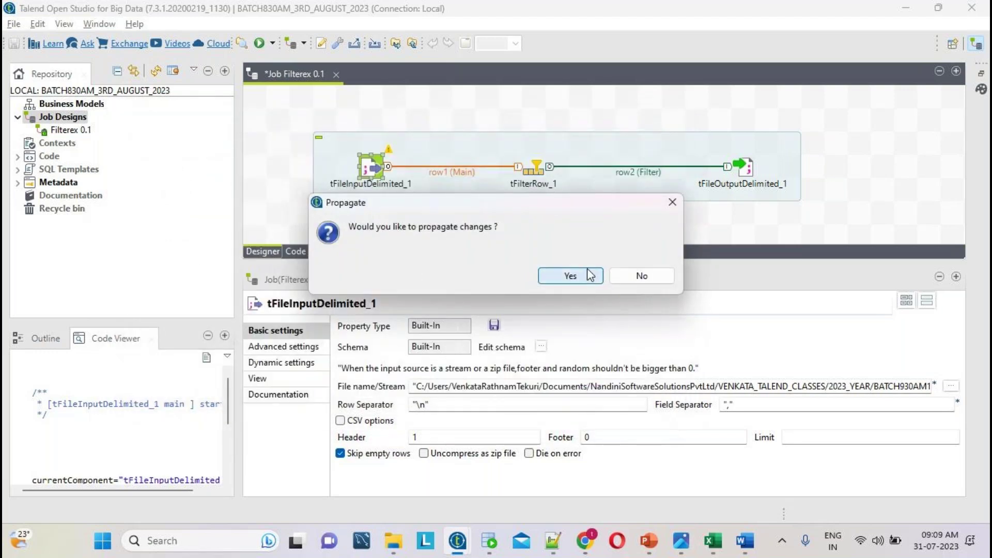
{"action": "left_click", "coordinate": [570, 276]}
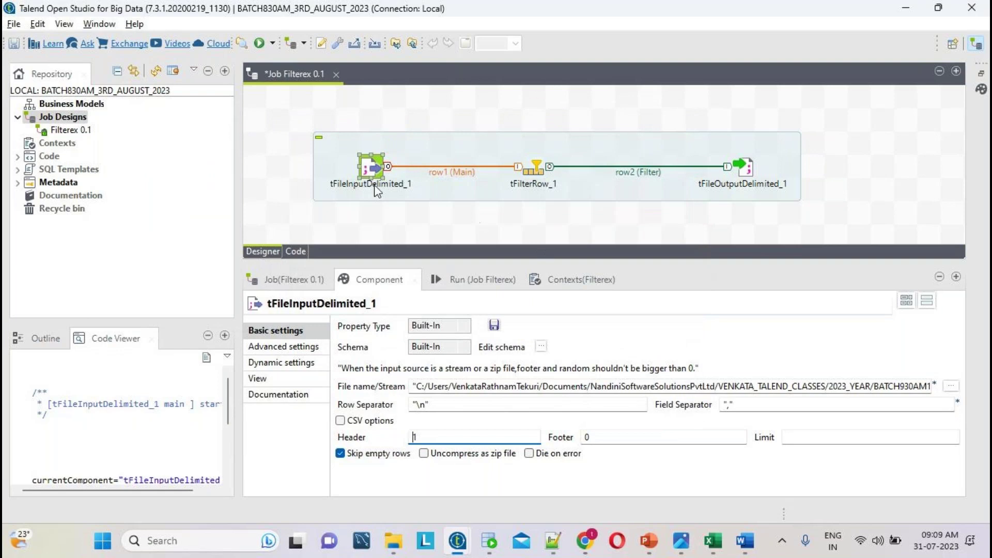
{"action": "left_click", "coordinate": [376, 164]}
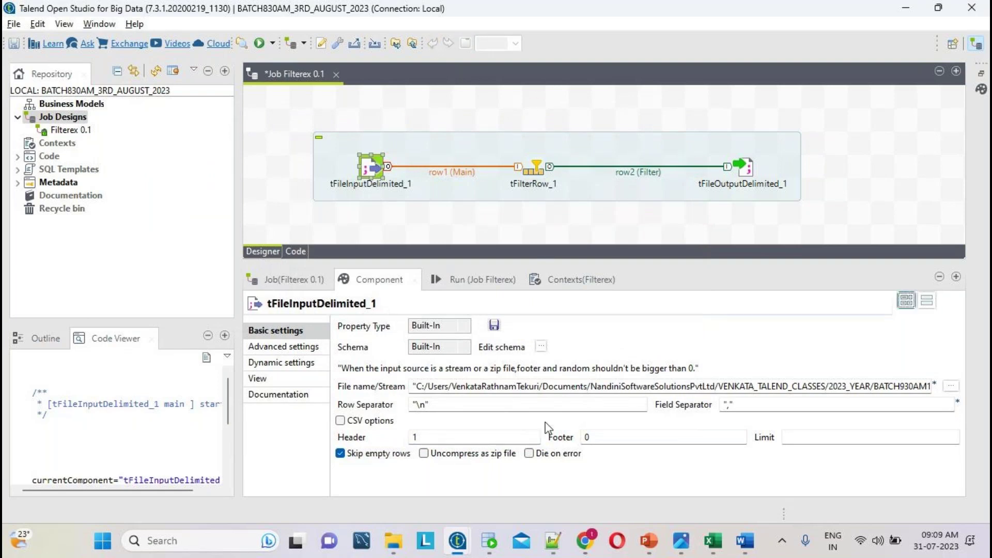
- Review tFileInputDelimited_1's file path, field separator and schema, then select tFilterRow_1
{"action": "left_click", "coordinate": [711, 387]}
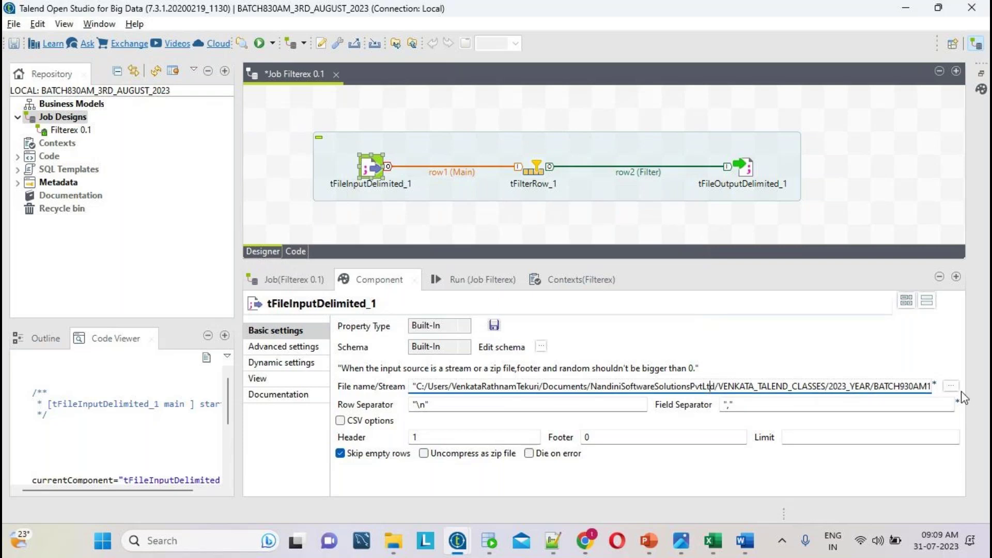
{"action": "left_click", "coordinate": [761, 404]}
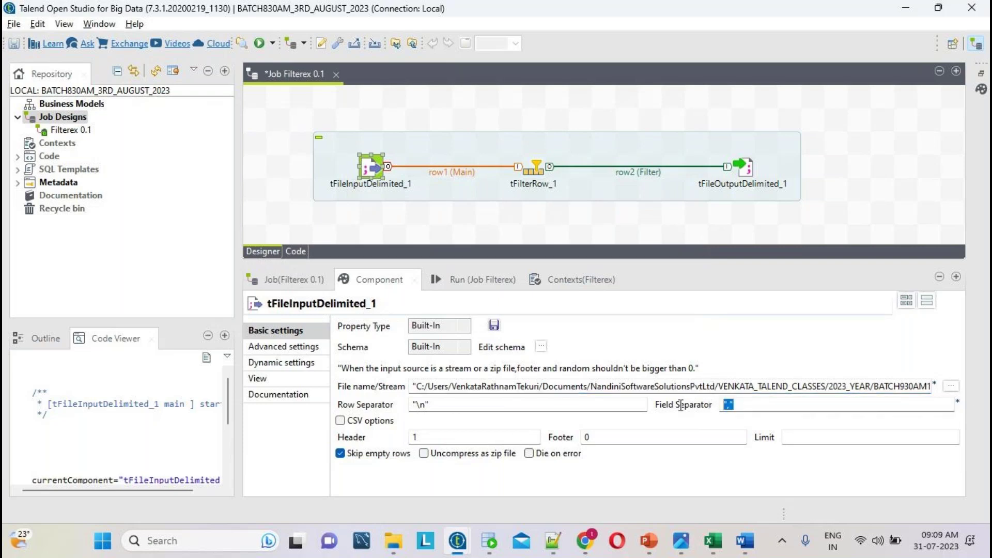
{"action": "left_click", "coordinate": [411, 437]}
{"action": "left_click", "coordinate": [540, 346]}
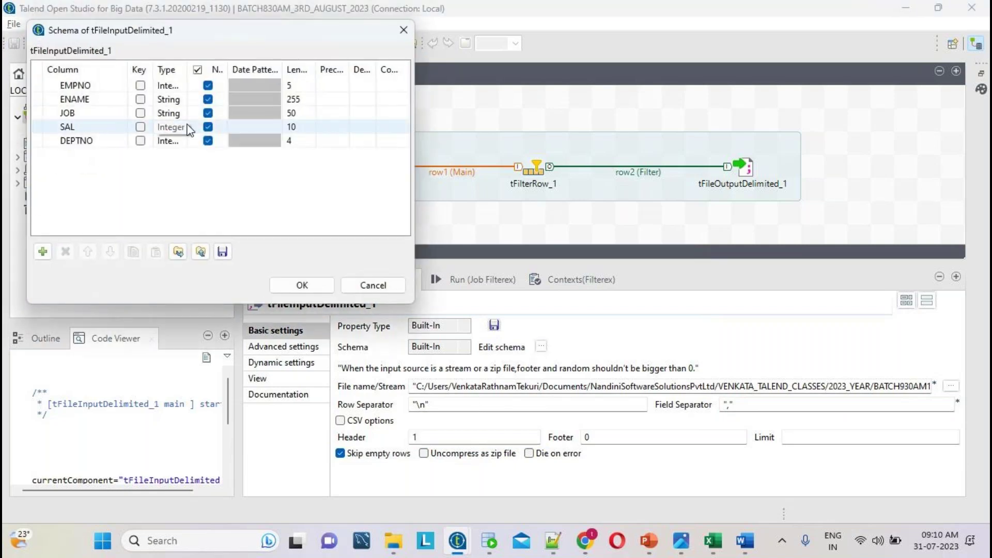
{"action": "left_click", "coordinate": [309, 283]}
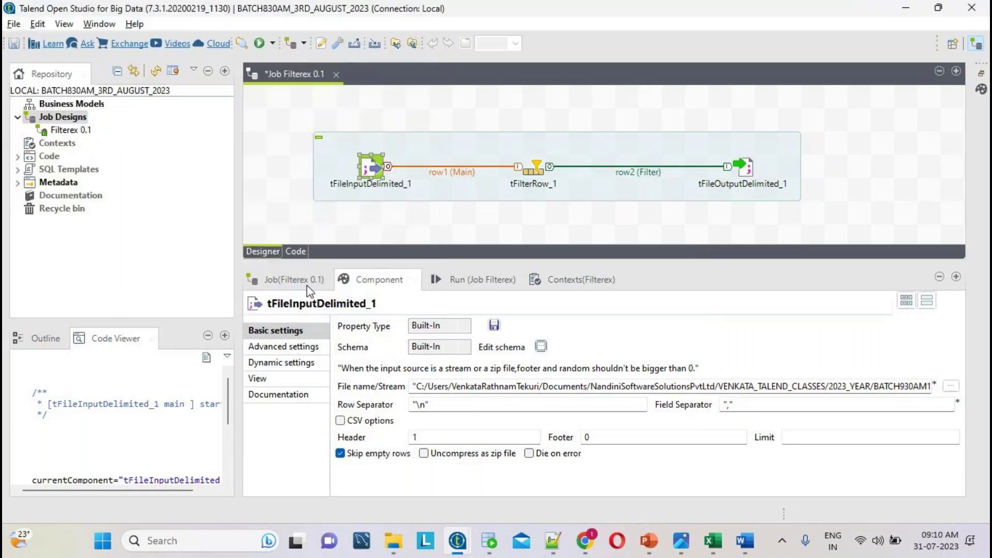
{"action": "left_click", "coordinate": [536, 172]}
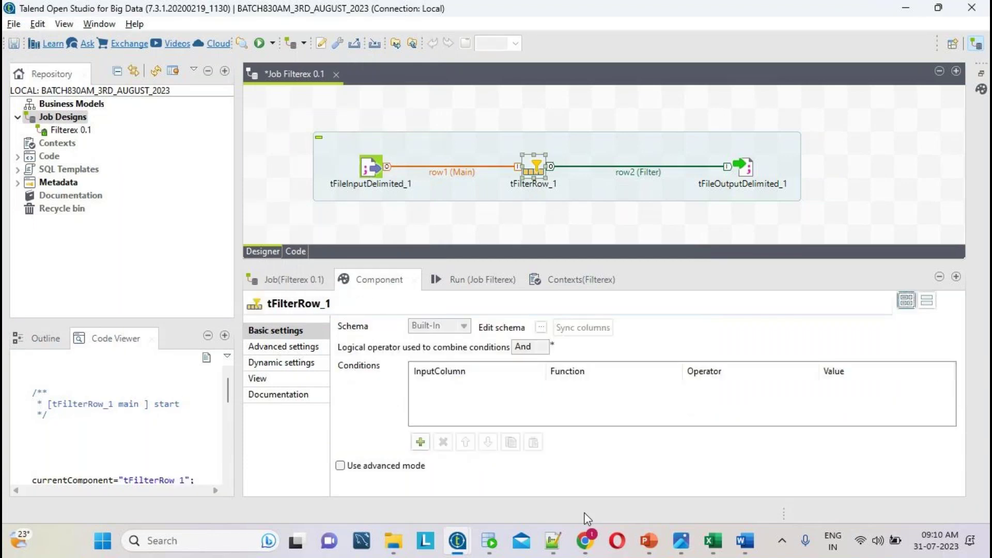
{"action": "left_click", "coordinate": [553, 541]}
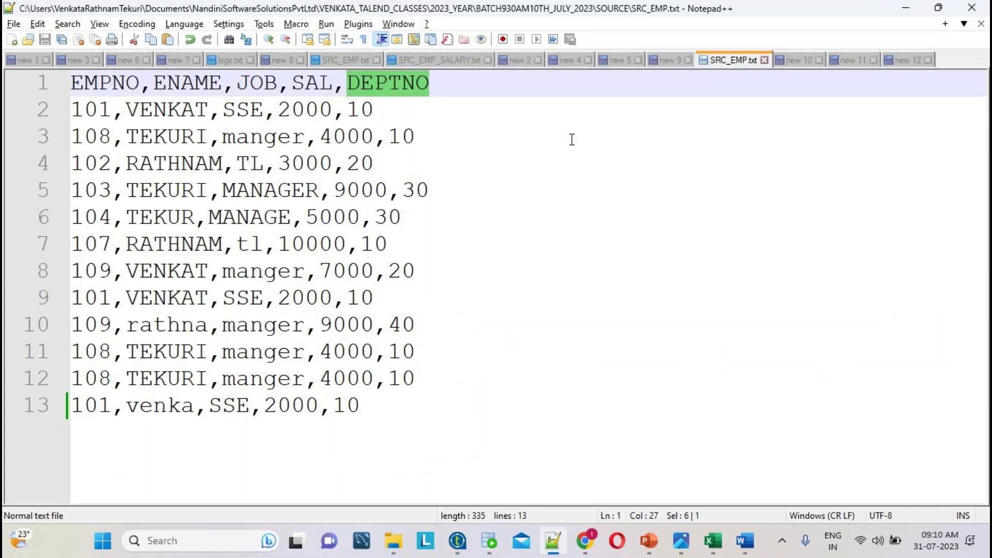
{"action": "left_click", "coordinate": [796, 61]}
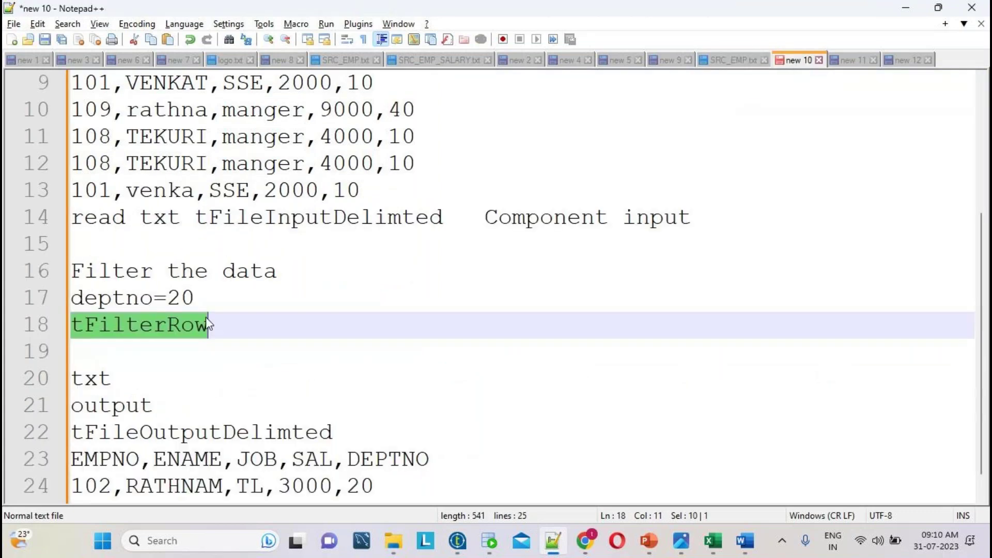
{"action": "double_click", "coordinate": [132, 297]}
{"action": "left_click", "coordinate": [182, 299]}
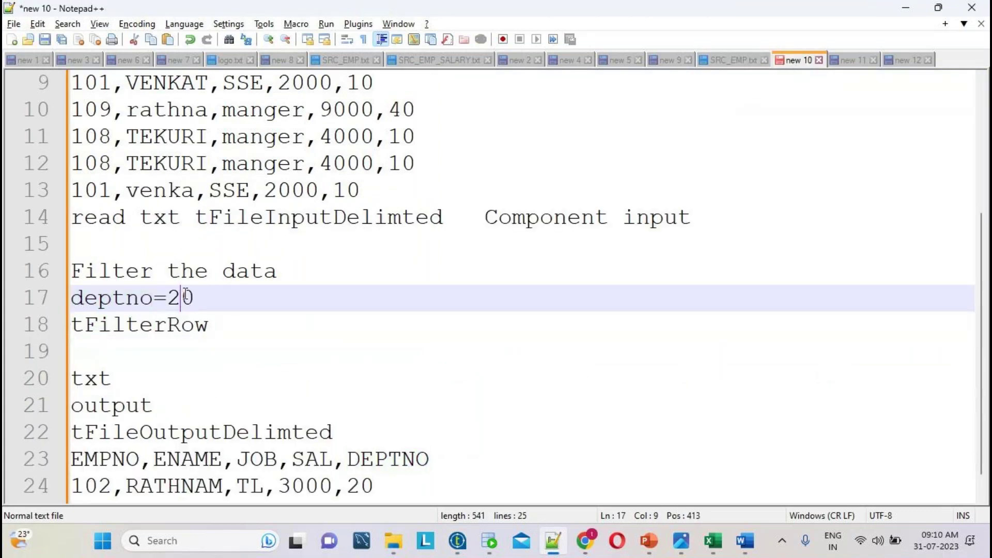
{"action": "double_click", "coordinate": [181, 298]}
{"action": "double_click", "coordinate": [132, 300]}
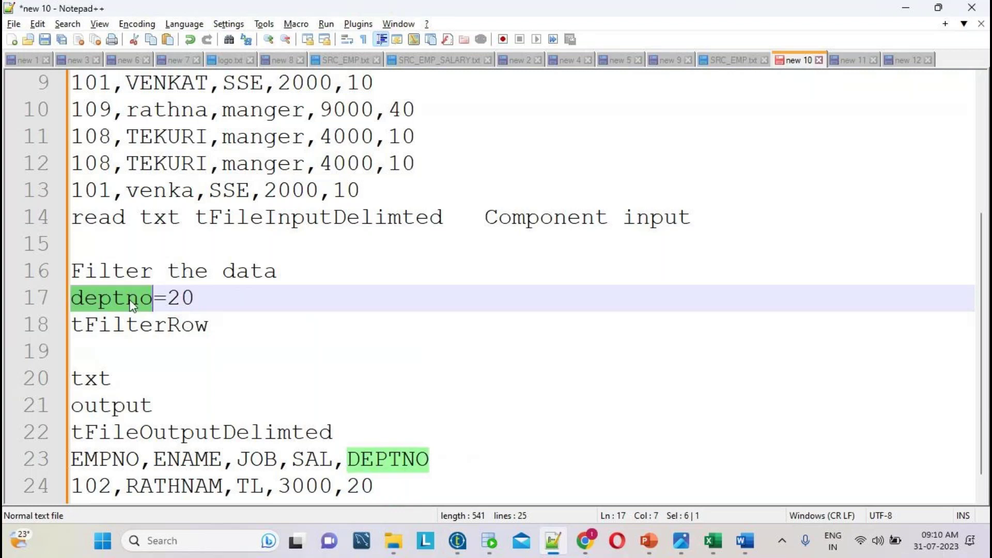
{"action": "left_click", "coordinate": [177, 301]}
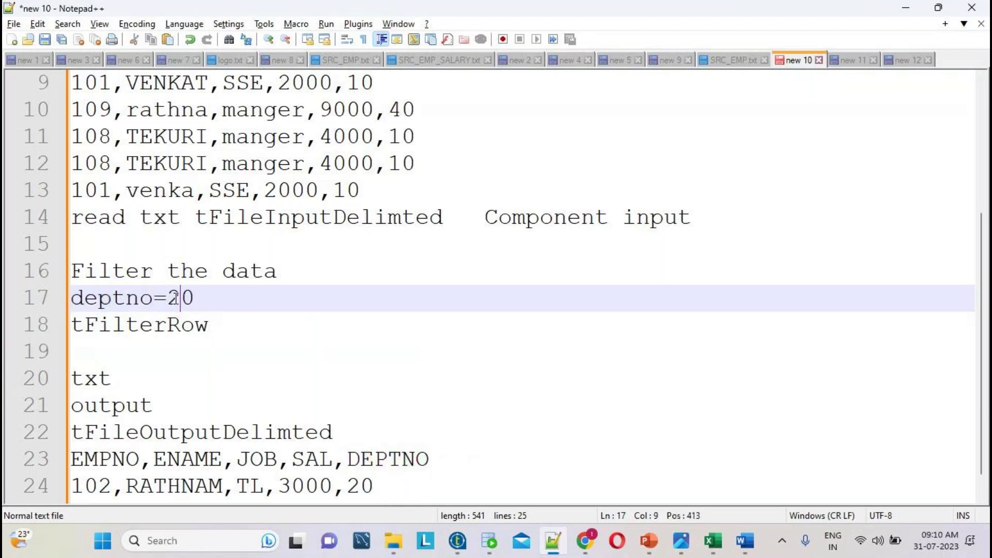
{"action": "double_click", "coordinate": [175, 302]}
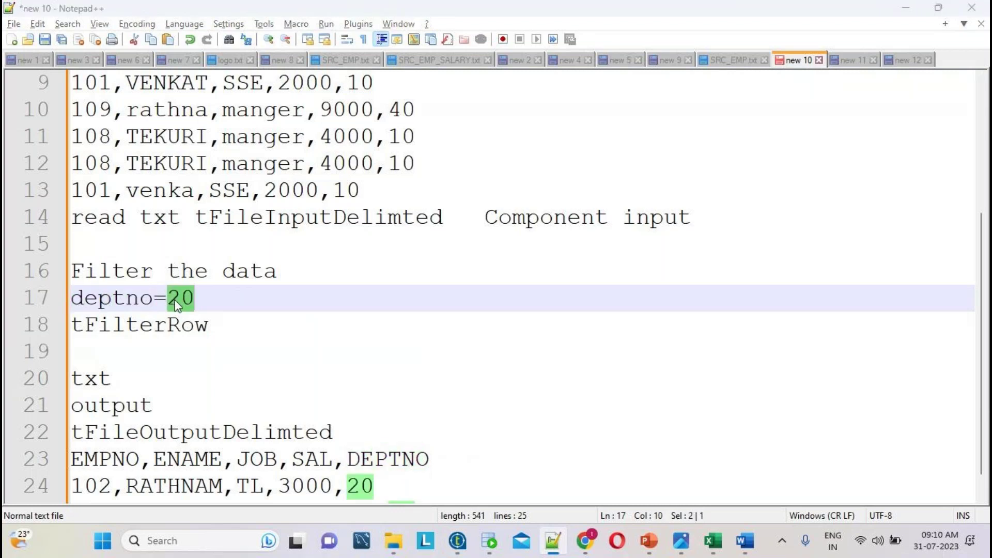
{"action": "key", "text": "alt+Tab"}
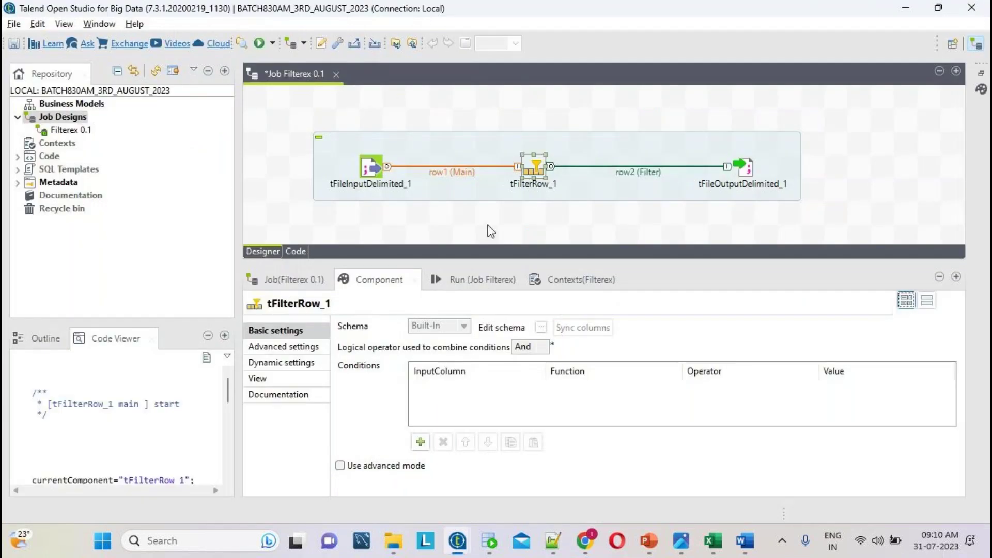
- Add a DEPTNO filter condition with value 20, then remove that condition row
{"action": "left_click", "coordinate": [420, 442]}
{"action": "left_click", "coordinate": [442, 386]}
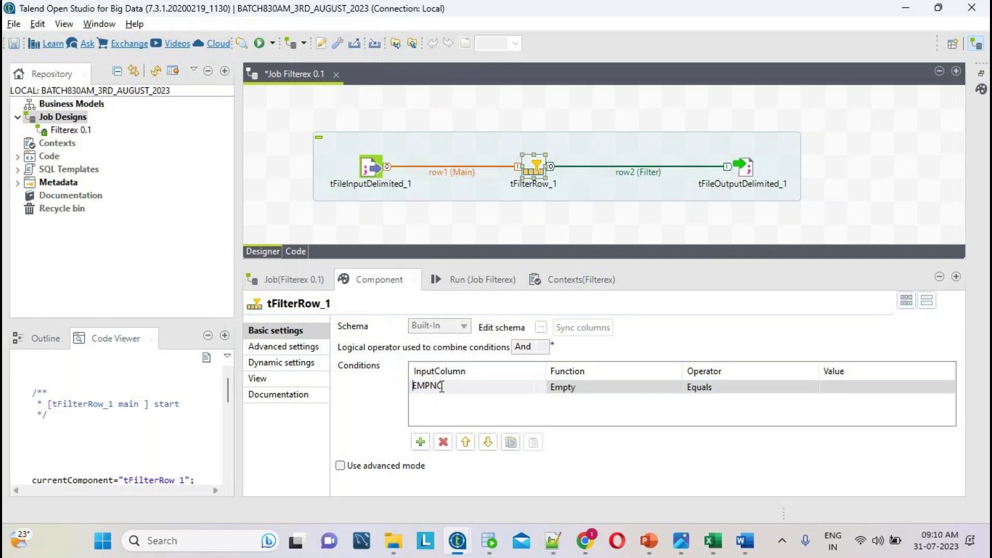
{"action": "left_click", "coordinate": [441, 386]}
{"action": "left_click", "coordinate": [429, 443]}
{"action": "left_click", "coordinate": [858, 389]}
{"action": "type", "text": "20"}
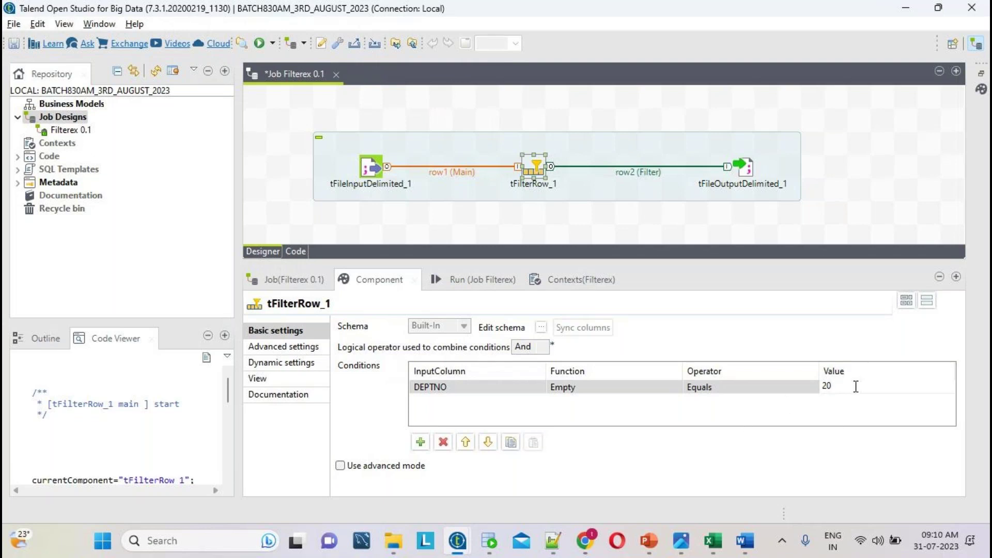
{"action": "left_click", "coordinate": [448, 391]}
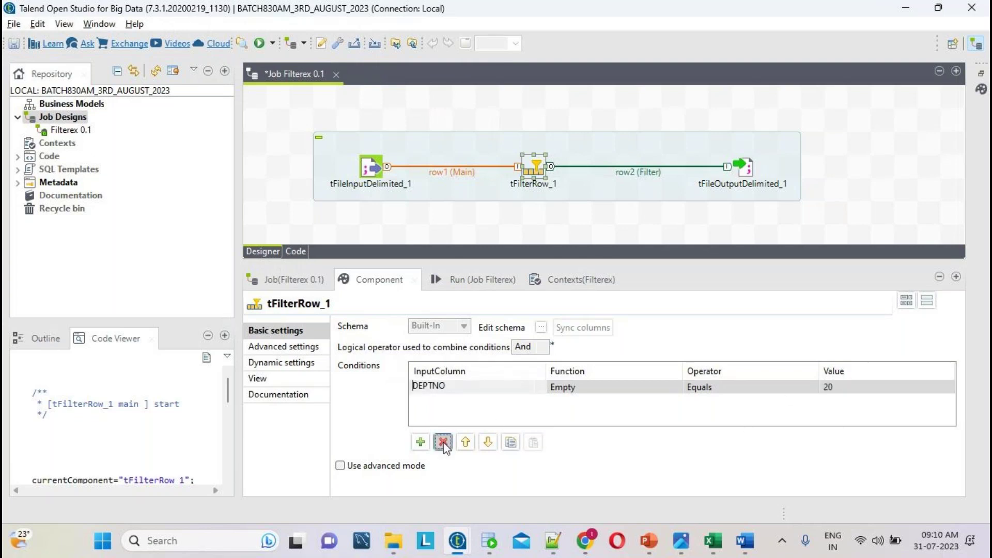
{"action": "left_click", "coordinate": [443, 443]}
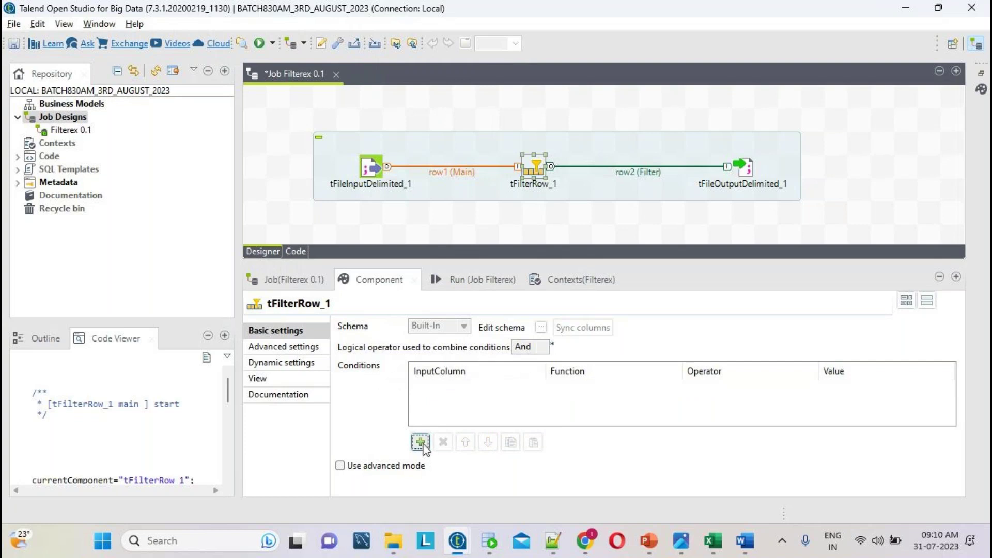
- Re-add a tFilterRow_1 condition so DEPTNO equals 20
{"action": "left_click", "coordinate": [421, 442]}
{"action": "left_click", "coordinate": [507, 387]}
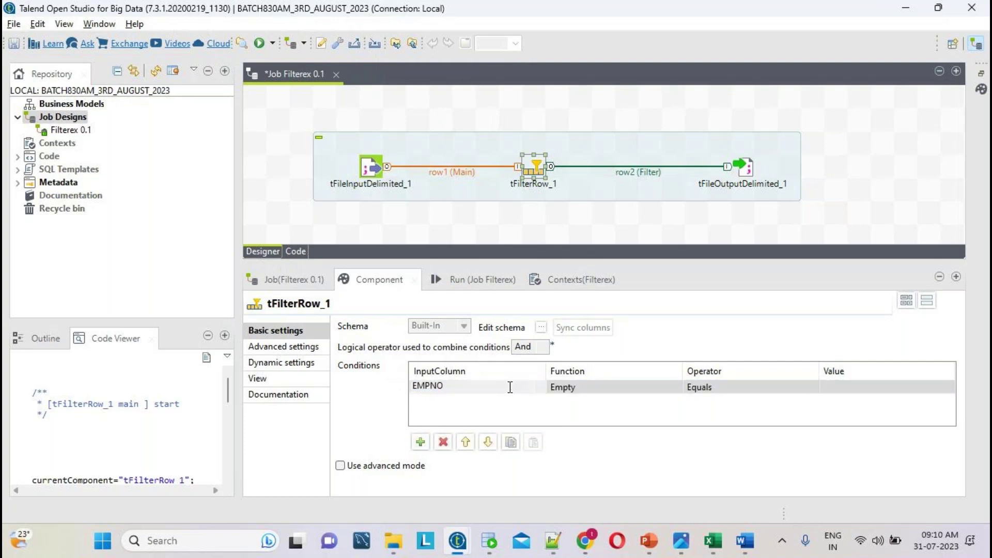
{"action": "left_click", "coordinate": [509, 387]}
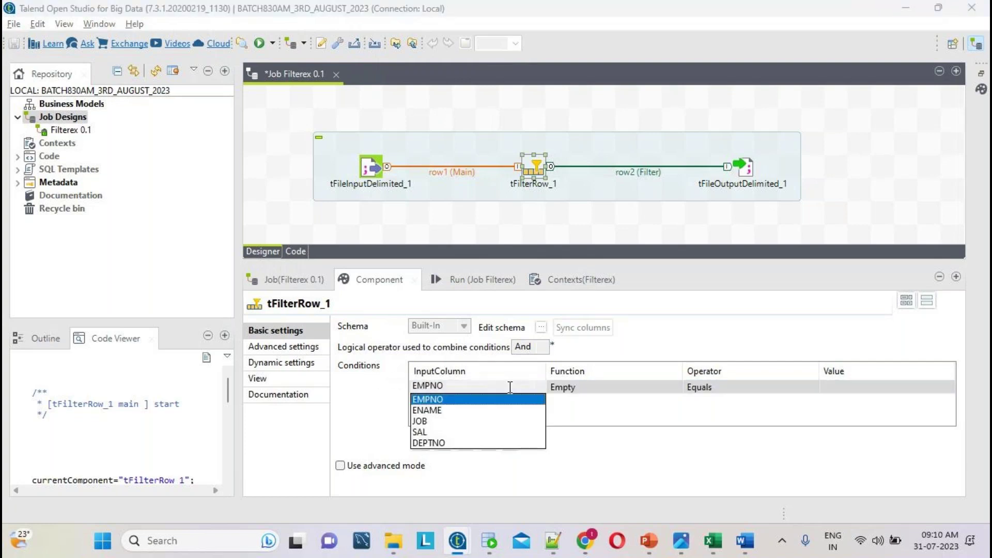
{"action": "left_click", "coordinate": [437, 444]}
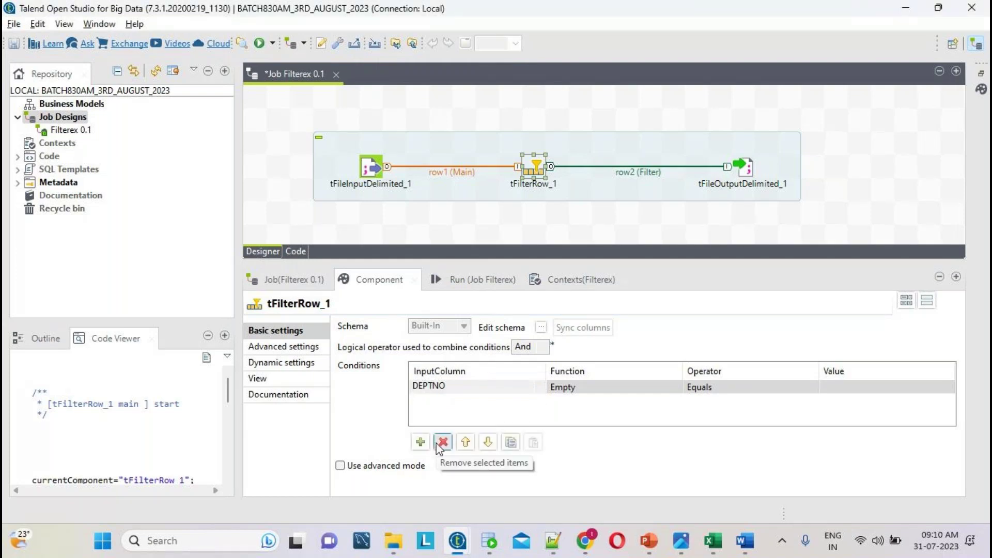
{"action": "left_click", "coordinate": [843, 386]}
{"action": "type", "text": "20"}
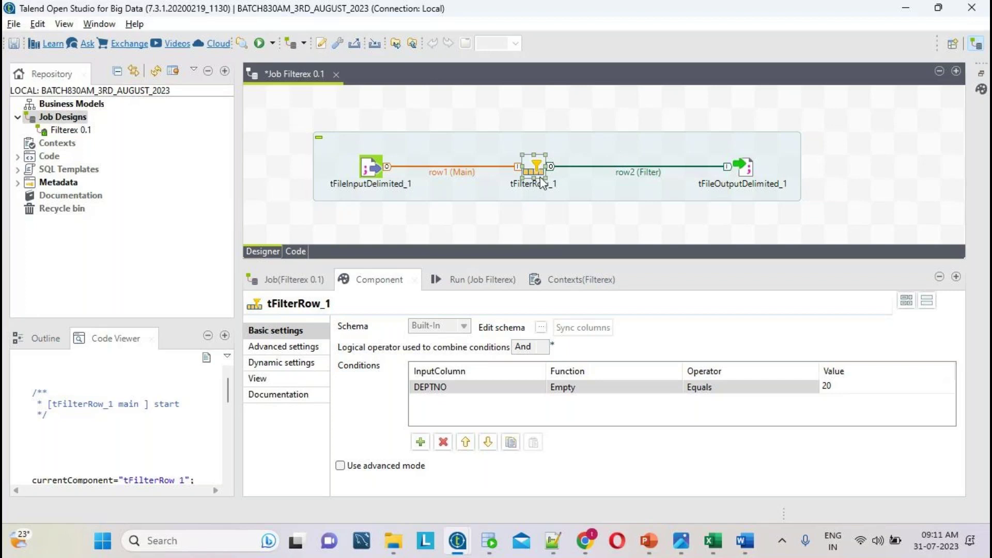
{"action": "left_click", "coordinate": [744, 168]}
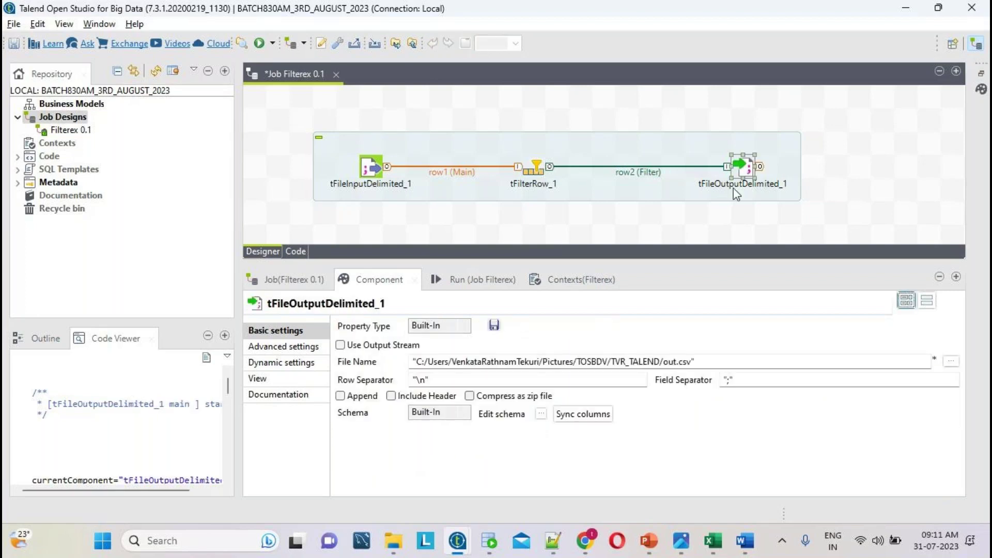
- Delete all folders and files inside BATCH930AM10TH_JULY_2023's TARGET folder
{"action": "left_click", "coordinate": [394, 541]}
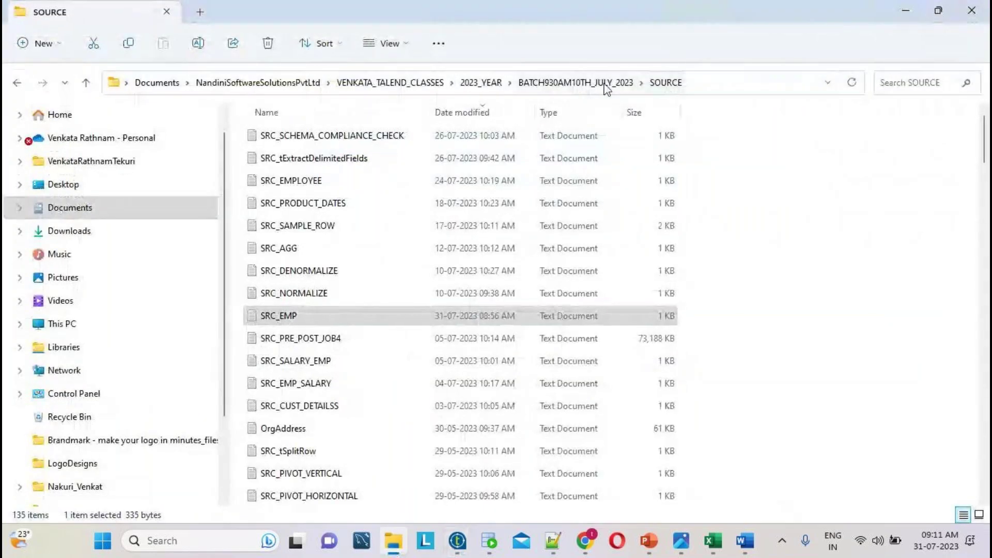
{"action": "left_click", "coordinate": [602, 84]}
{"action": "double_click", "coordinate": [315, 249]}
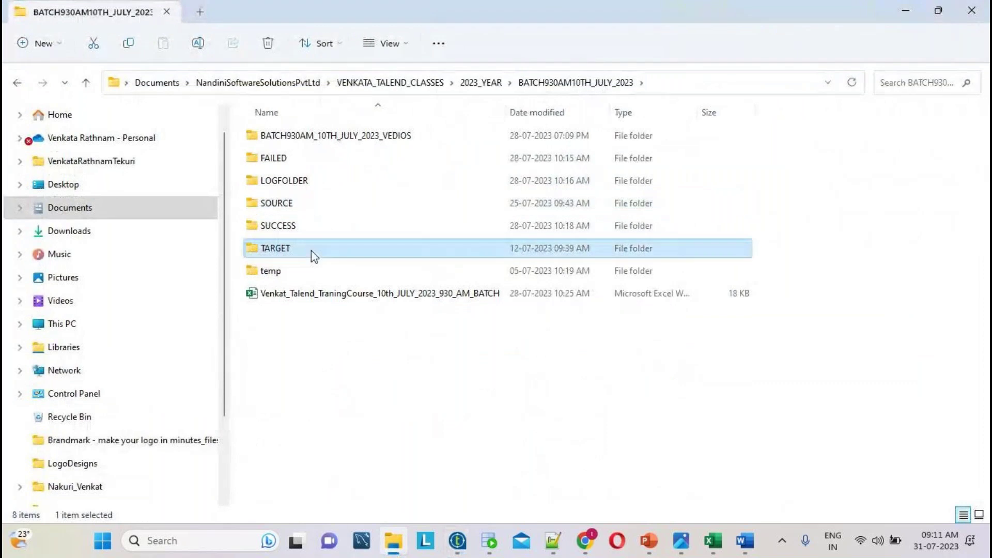
{"action": "key", "text": "ctrl+a"}
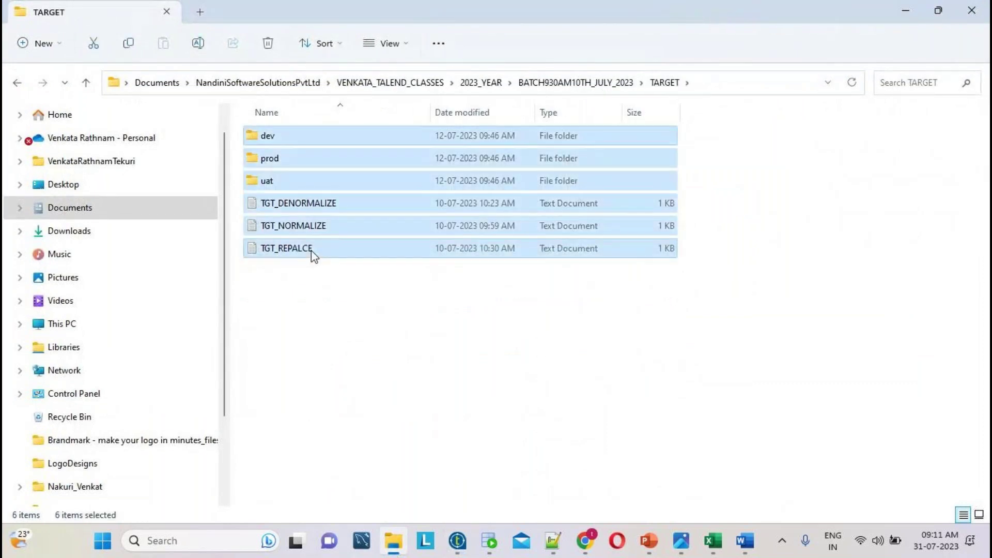
{"action": "key", "text": "Delete"}
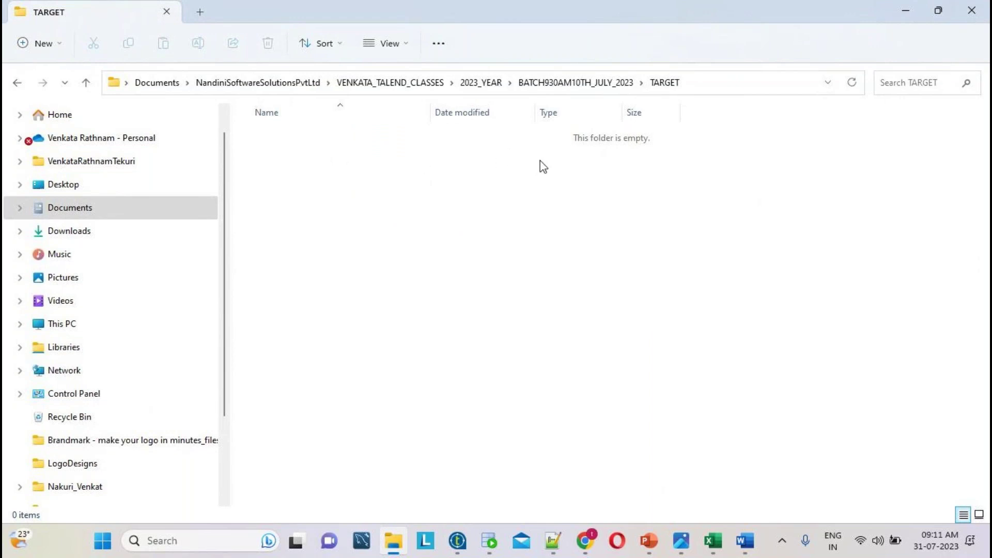
- Check the full TARGET folder path in the address bar, then go back to Talend
{"action": "left_click", "coordinate": [693, 91]}
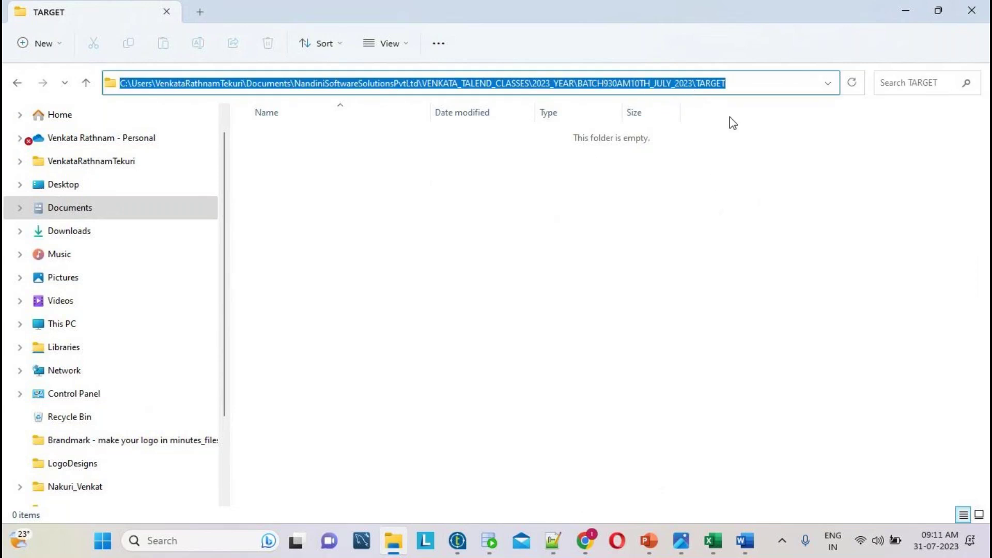
{"action": "left_click", "coordinate": [742, 84]}
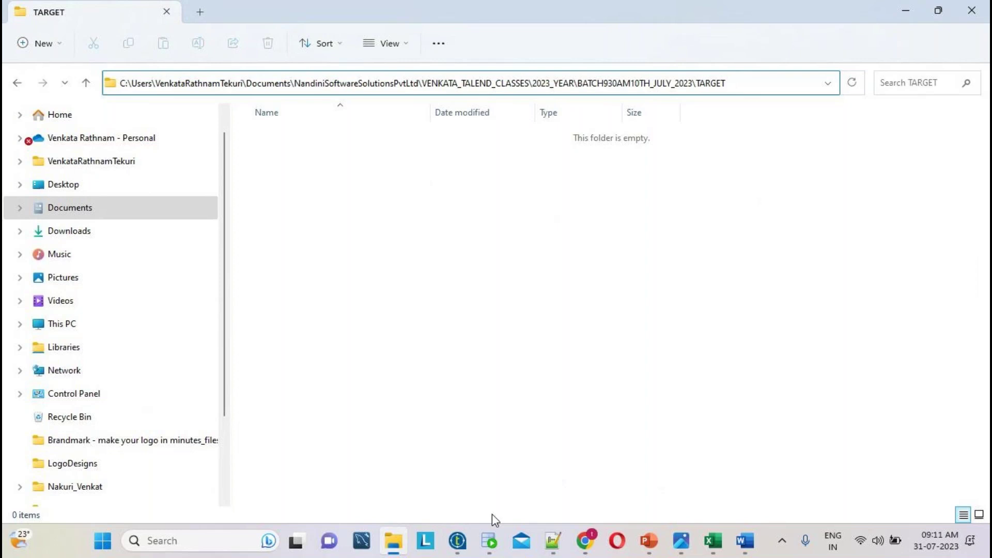
{"action": "mouse_move", "coordinate": [457, 541]}
{"action": "left_click", "coordinate": [599, 457]}
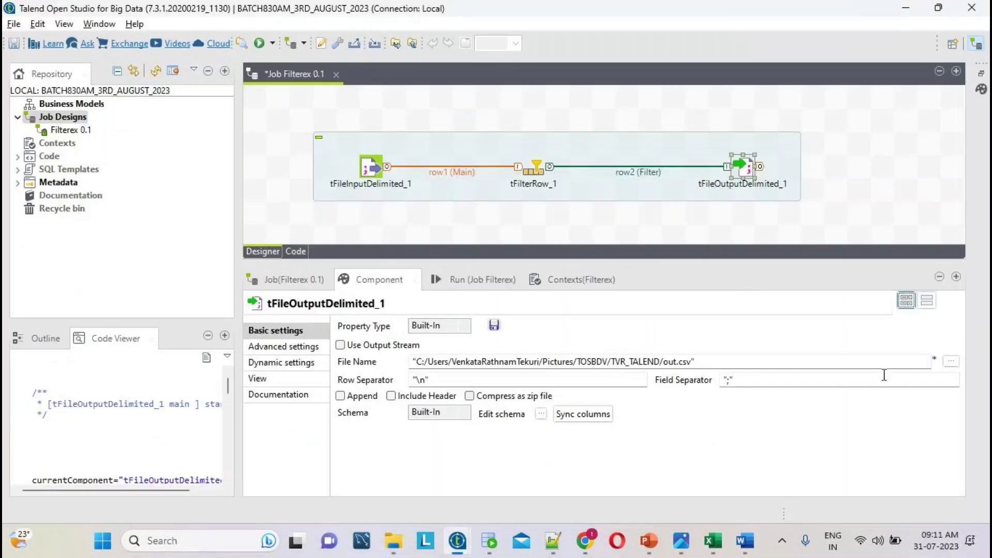
- Browse from Documents through VENKATA_TALEND_CLASSES and 2023_YEAR to BATCH930AM10TH_JULY_2023's TARGET folder
{"action": "left_click", "coordinate": [951, 361]}
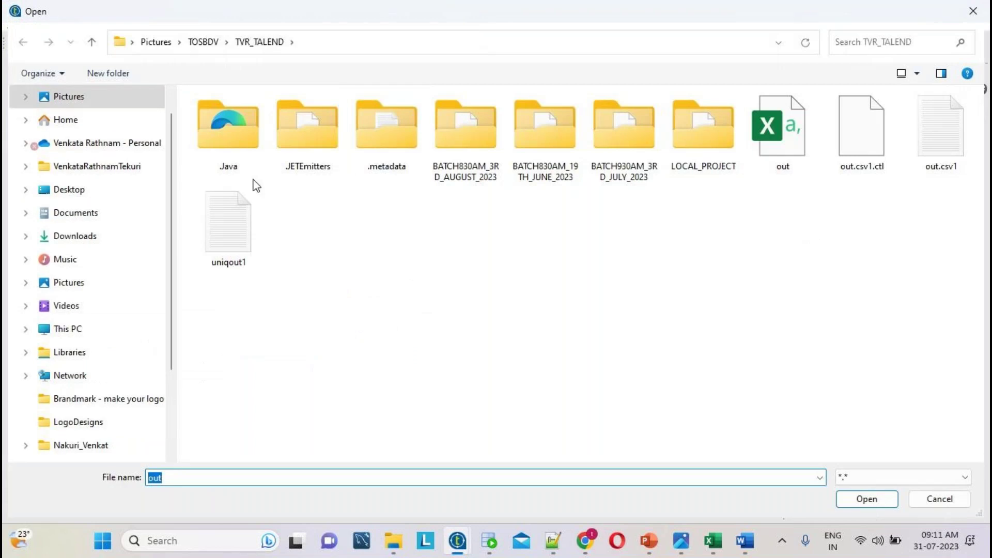
{"action": "left_click", "coordinate": [85, 219]}
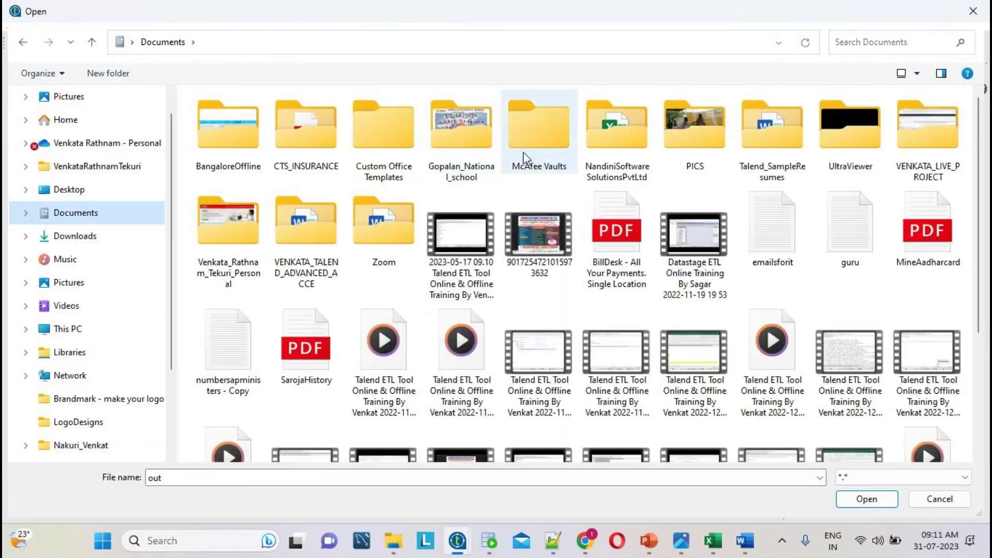
{"action": "double_click", "coordinate": [617, 126]}
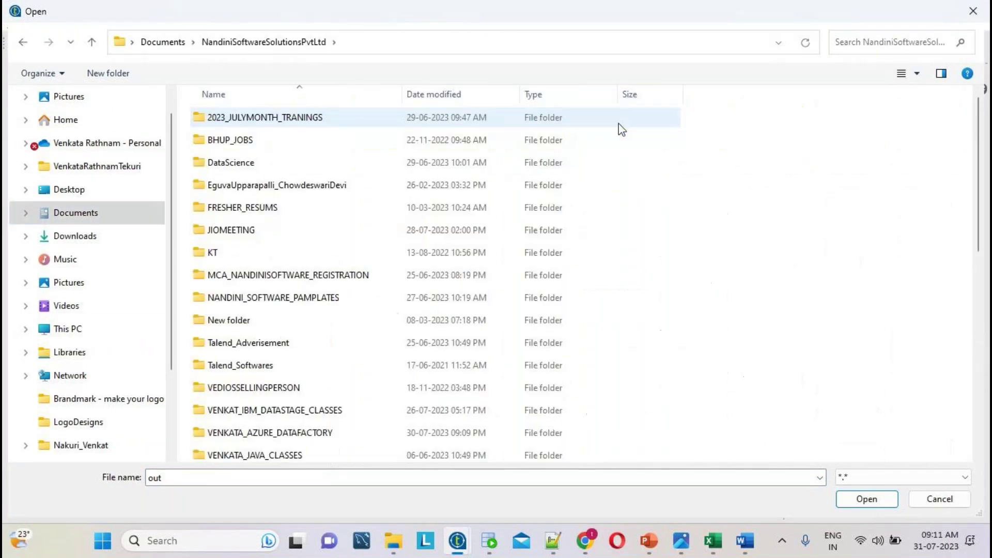
{"action": "scroll", "coordinate": [292, 394], "scroll_direction": "down", "scroll_amount": 3}
{"action": "double_click", "coordinate": [293, 387]}
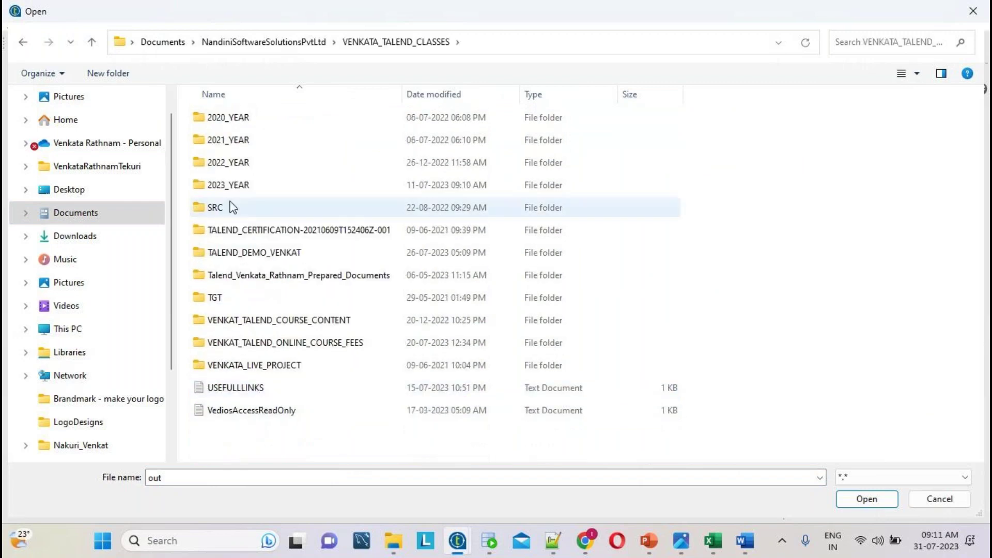
{"action": "double_click", "coordinate": [232, 186]}
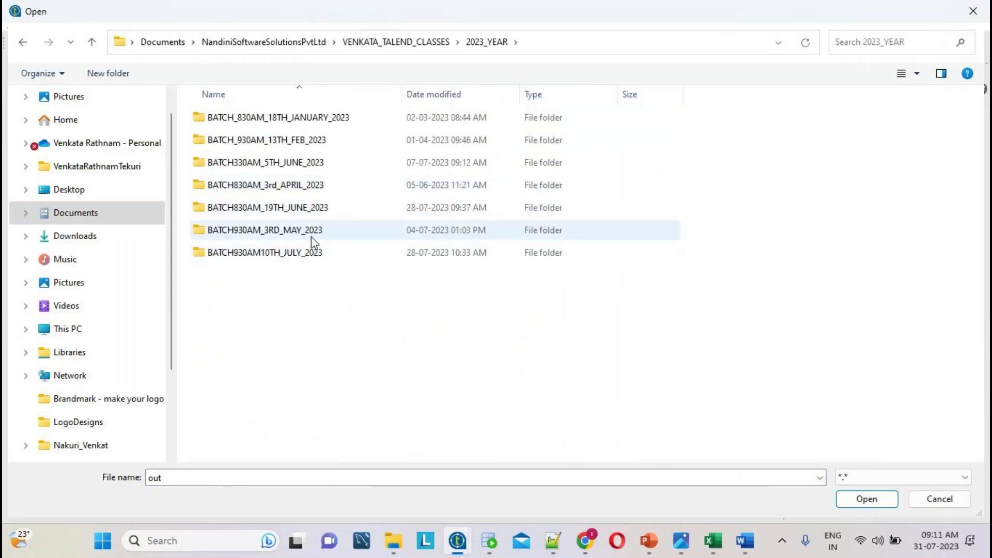
{"action": "double_click", "coordinate": [300, 254]}
{"action": "double_click", "coordinate": [237, 231]}
- Name the output file out1.txt and confirm the TARGET/out1.txt path
{"action": "left_click", "coordinate": [182, 476]}
{"action": "left_click", "coordinate": [197, 474]}
{"action": "type", "text": "1"}
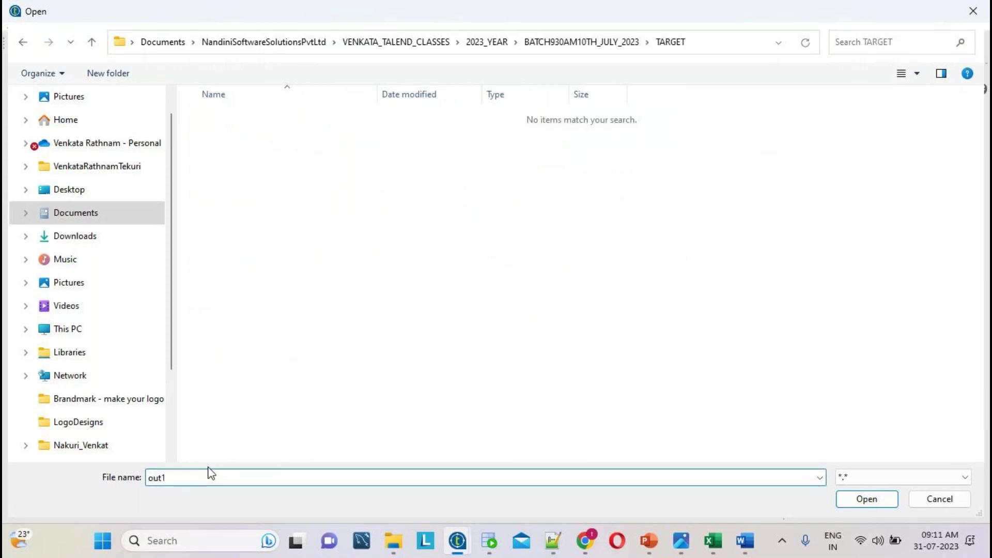
{"action": "type", "text": ".txt"}
{"action": "key", "text": "Return"}
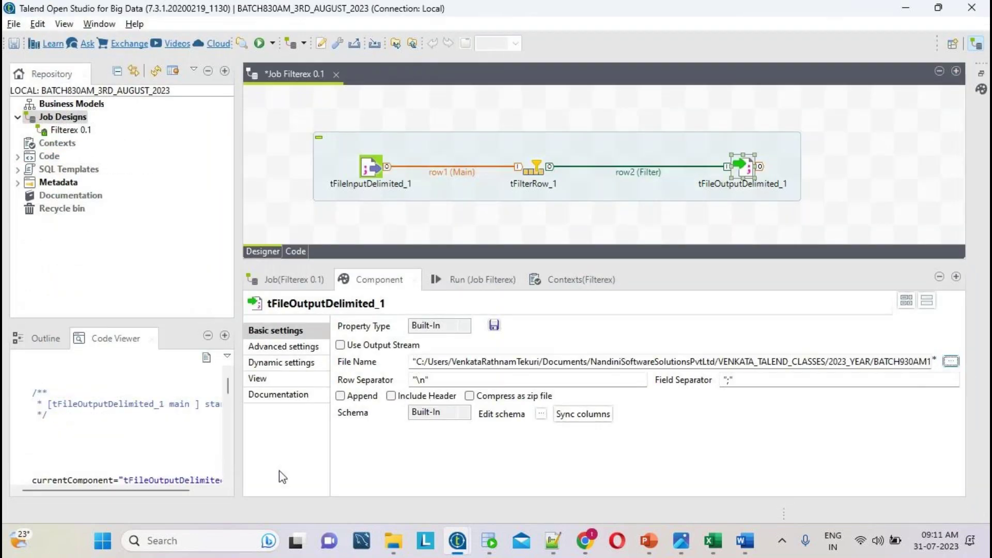
{"action": "double_click", "coordinate": [484, 358]}
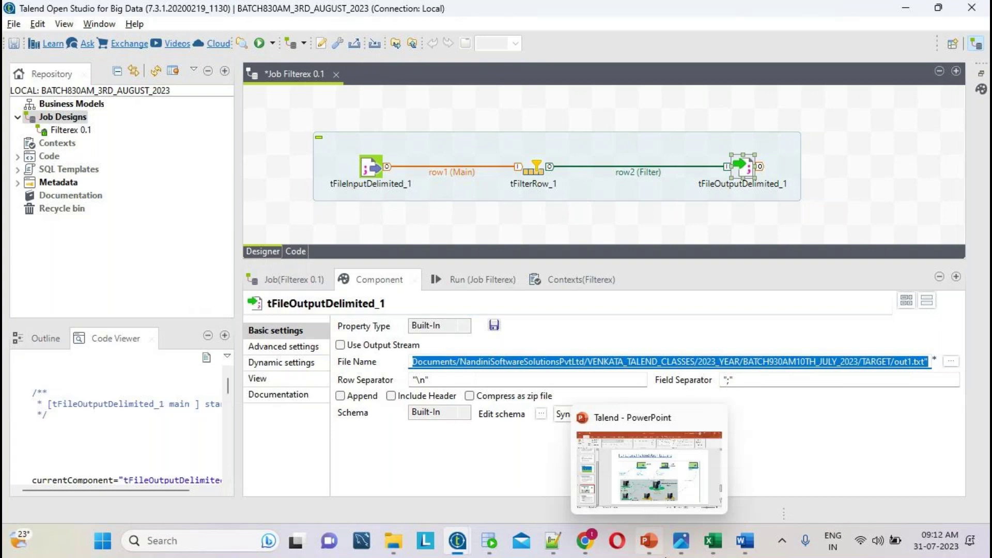
- Check line 12 of the filter notes in Notepad++, then return to Talend
{"action": "left_click", "coordinate": [552, 540]}
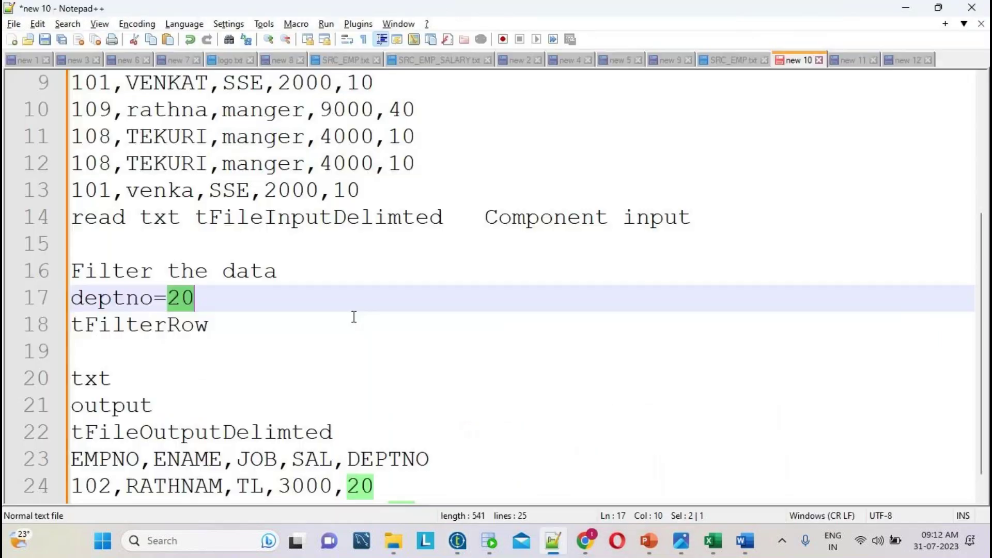
{"action": "left_click", "coordinate": [206, 164]}
{"action": "double_click", "coordinate": [206, 165]}
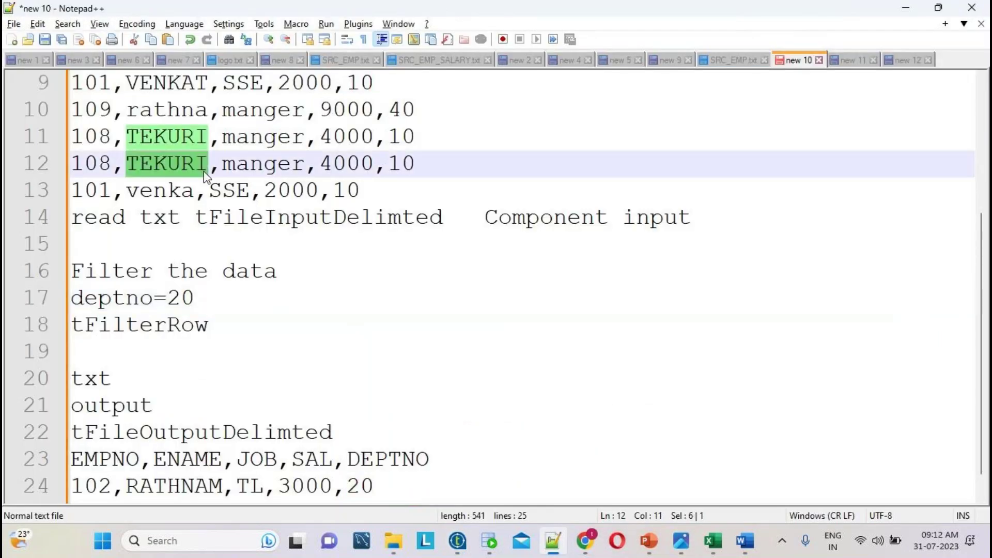
{"action": "mouse_move", "coordinate": [457, 540]}
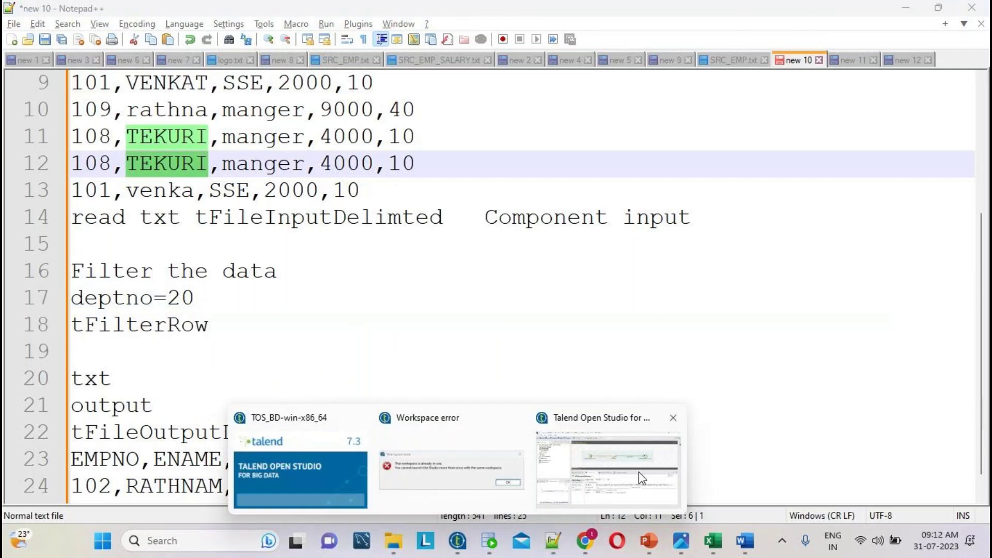
{"action": "left_click", "coordinate": [639, 473]}
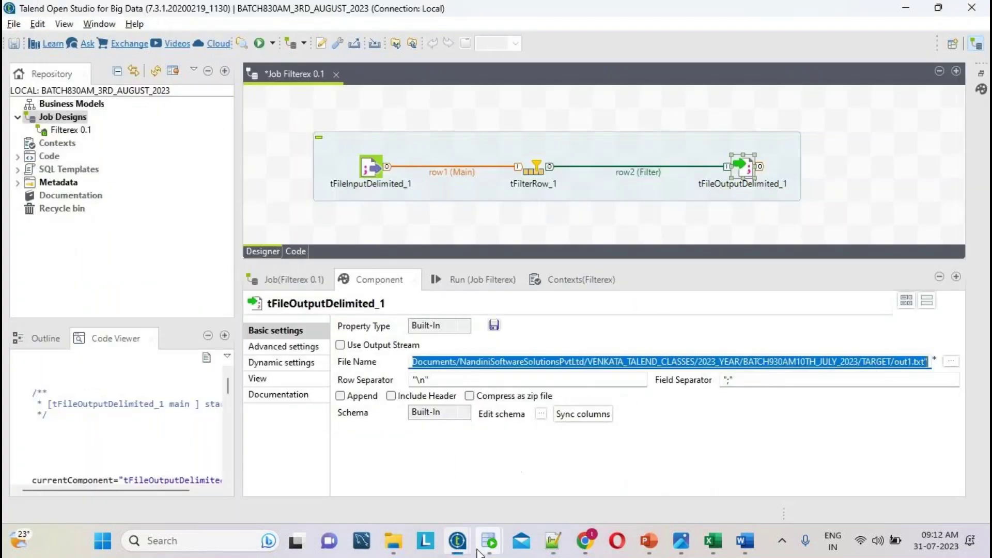
{"action": "mouse_move", "coordinate": [488, 540]}
{"action": "left_click", "coordinate": [476, 468]}
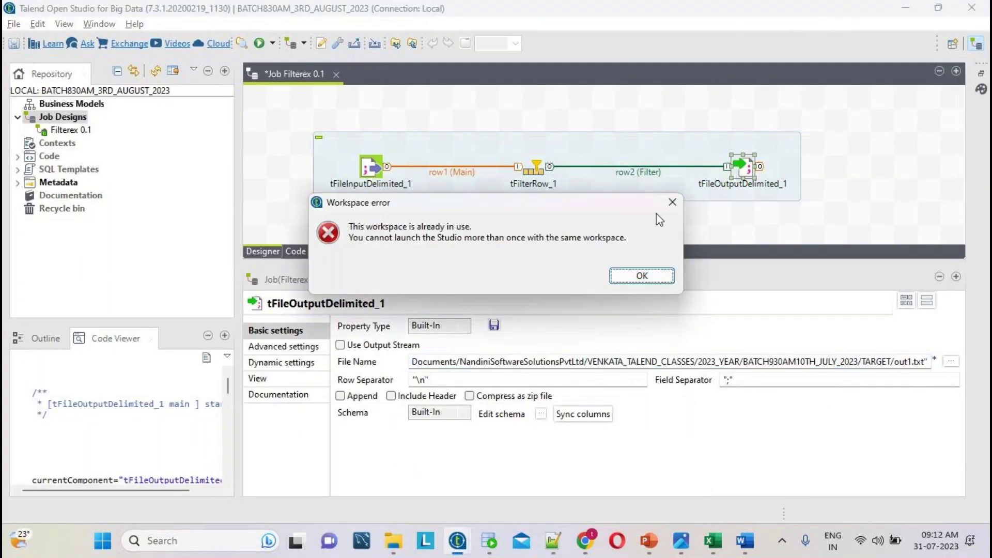
{"action": "left_click", "coordinate": [671, 202]}
{"action": "left_click", "coordinate": [673, 308]}
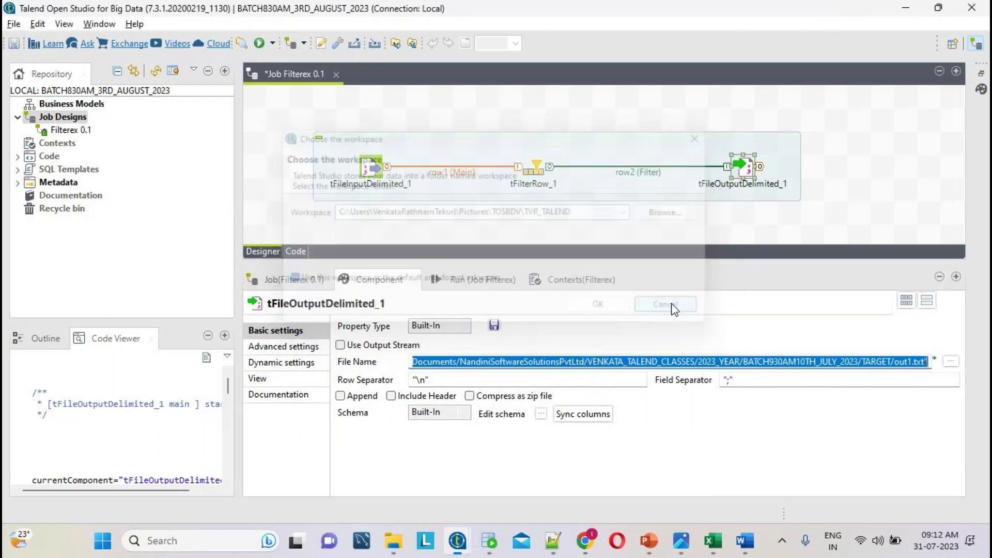
{"action": "left_click", "coordinate": [904, 362]}
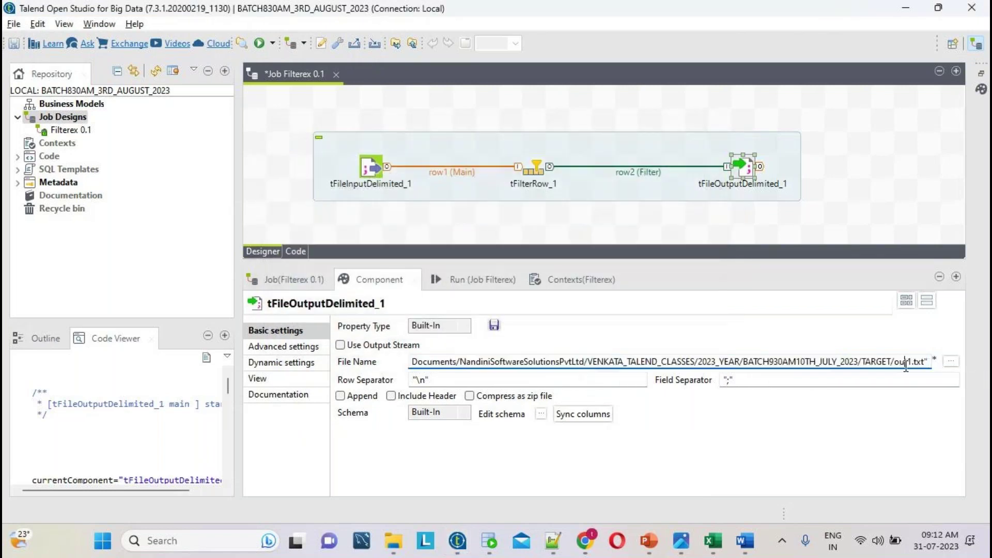
{"action": "left_click", "coordinate": [735, 384]}
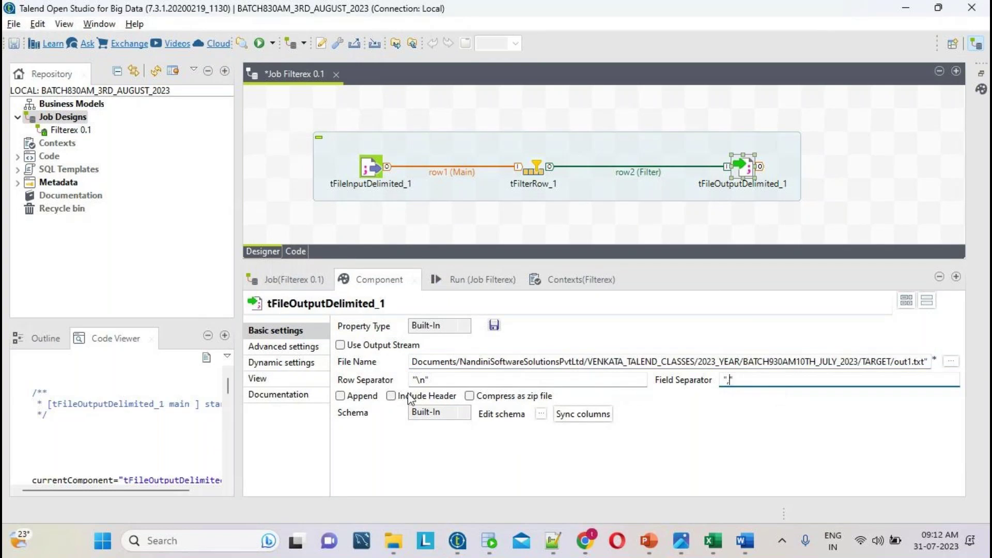
- Inspect the SRC_EMP.txt header line EMPNO,ENAME,JOB,SAL,DEPTNO in Notepad++
{"action": "left_click", "coordinate": [554, 541]}
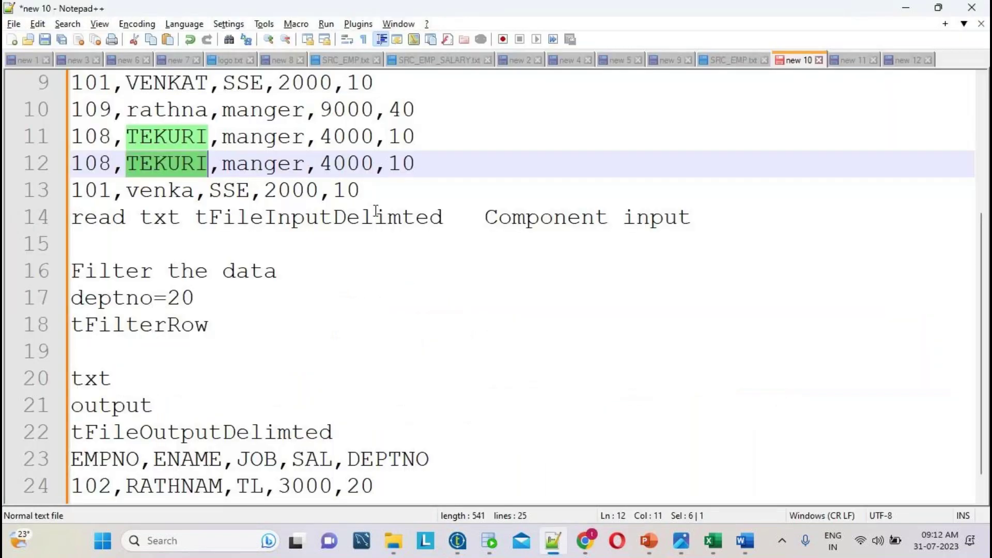
{"action": "scroll", "coordinate": [464, 268], "scroll_direction": "up", "scroll_amount": 3}
{"action": "left_click", "coordinate": [728, 58]}
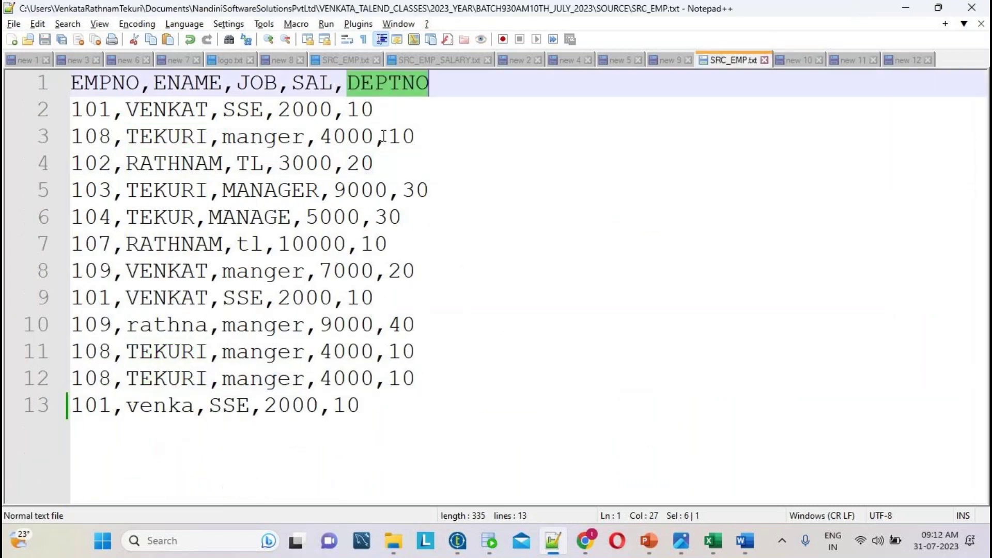
{"action": "double_click", "coordinate": [93, 80]}
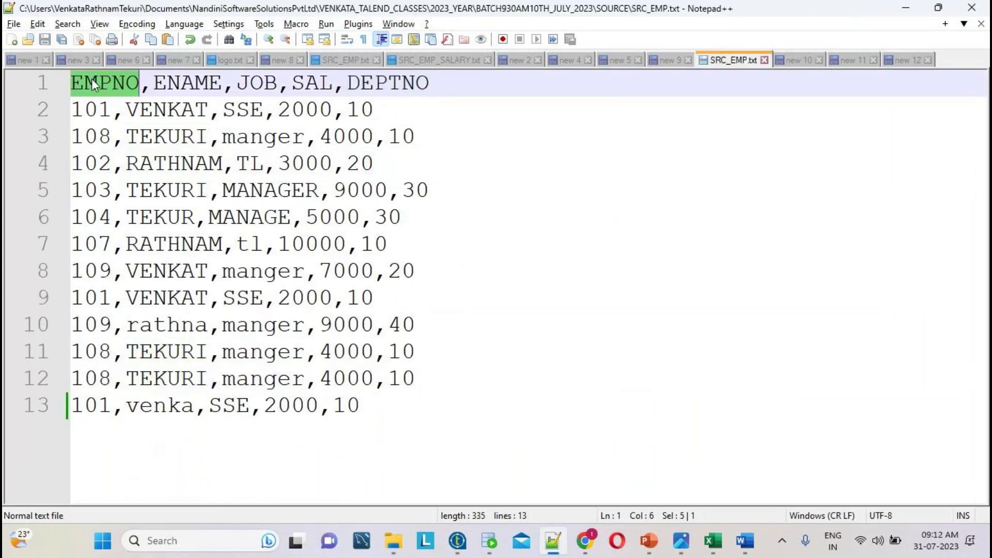
{"action": "left_click_drag", "start_coordinate": [457, 86], "coordinate": [50, 93]}
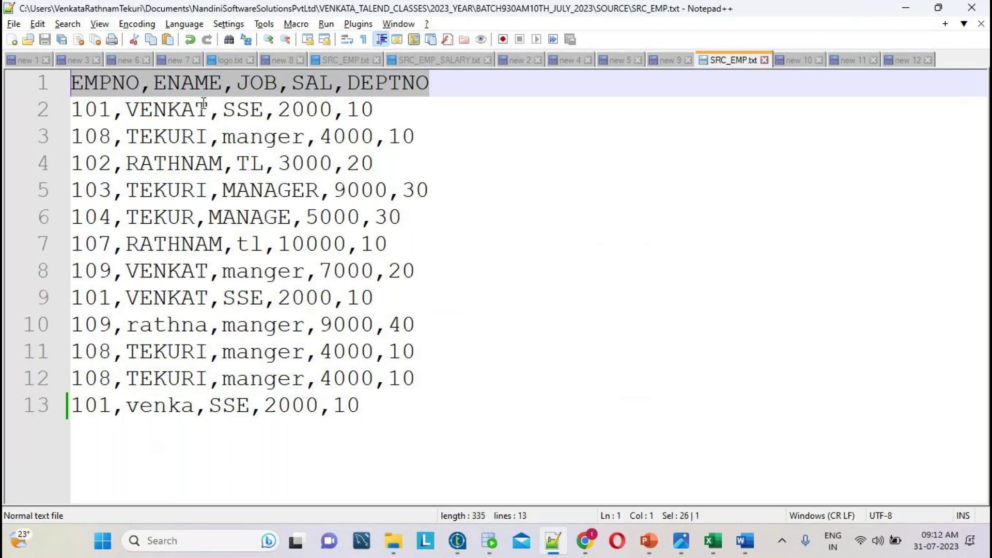
{"action": "double_click", "coordinate": [207, 84]}
{"action": "left_click", "coordinate": [457, 541]}
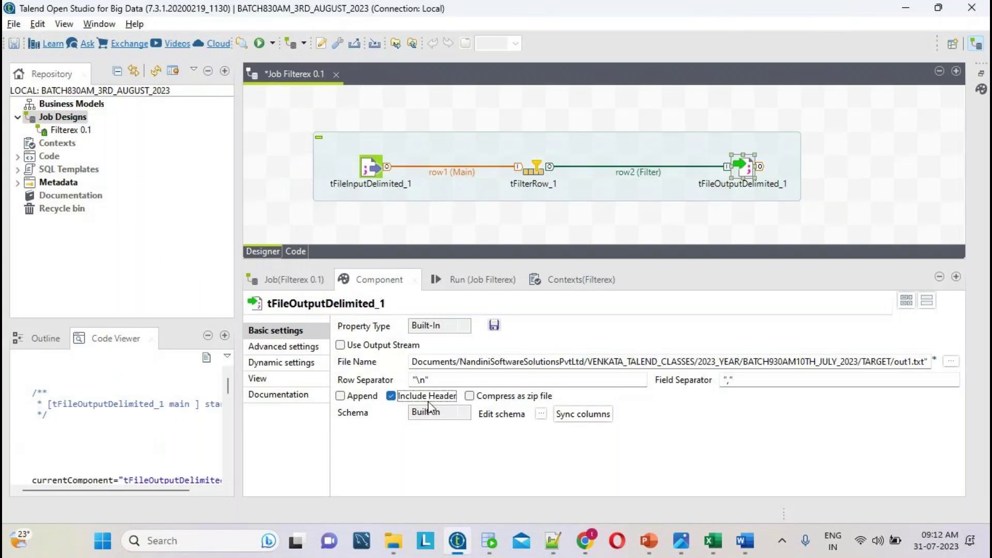
- Tick Include Header on tFileOutputDelimited_1 and save the Filterex job
{"action": "left_click", "coordinate": [434, 399]}
{"action": "left_click", "coordinate": [14, 25]}
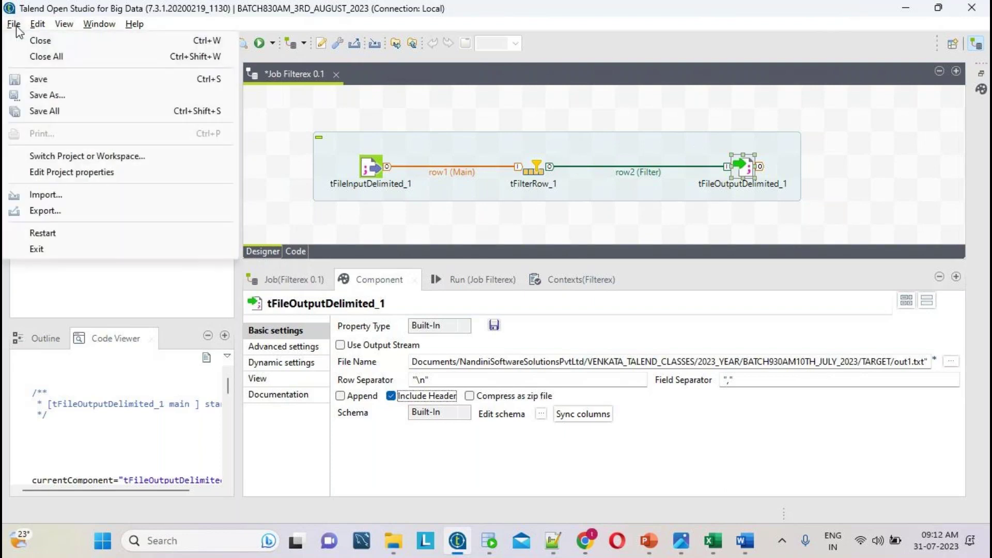
{"action": "left_click", "coordinate": [44, 83]}
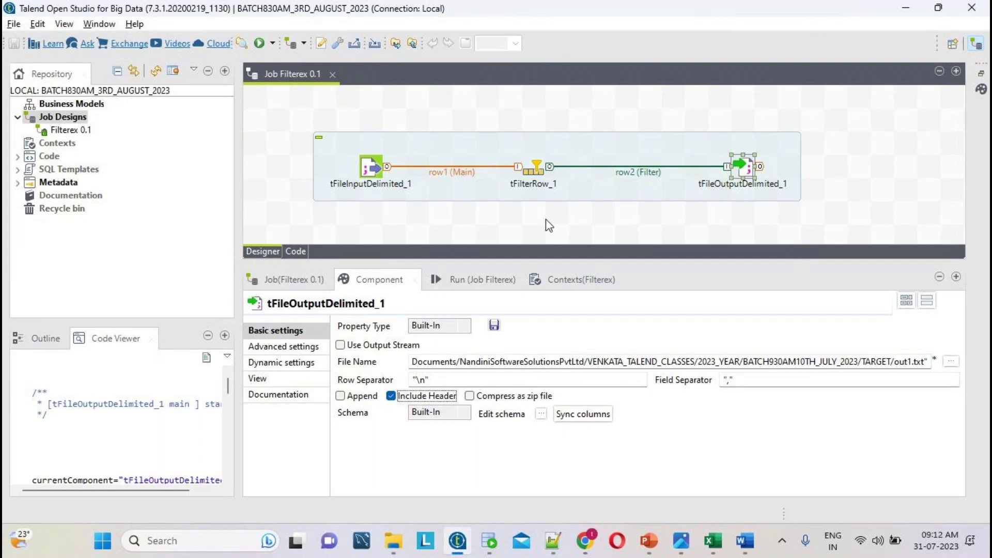
{"action": "left_click", "coordinate": [553, 540]}
{"action": "left_click", "coordinate": [459, 543]}
{"action": "left_click", "coordinate": [393, 540]}
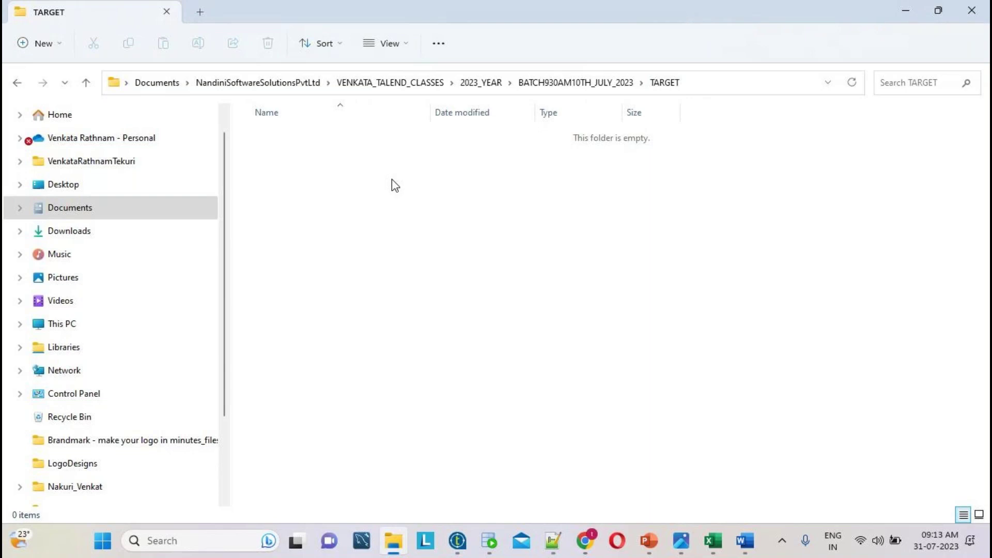
{"action": "left_click", "coordinate": [467, 544]}
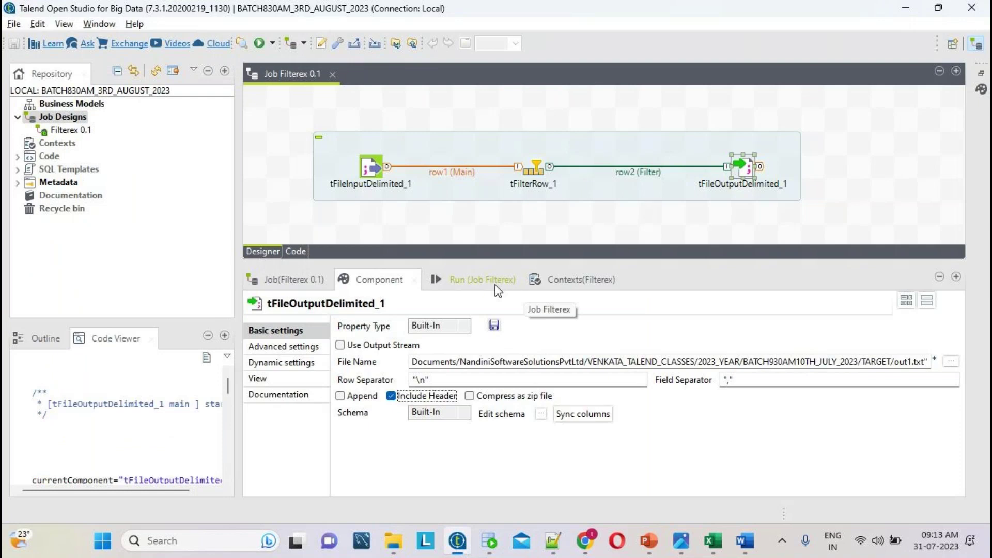
- Run the Filterex job, which finishes with exit code 0 and 2 of 12 rows passed
{"action": "left_click", "coordinate": [497, 289]}
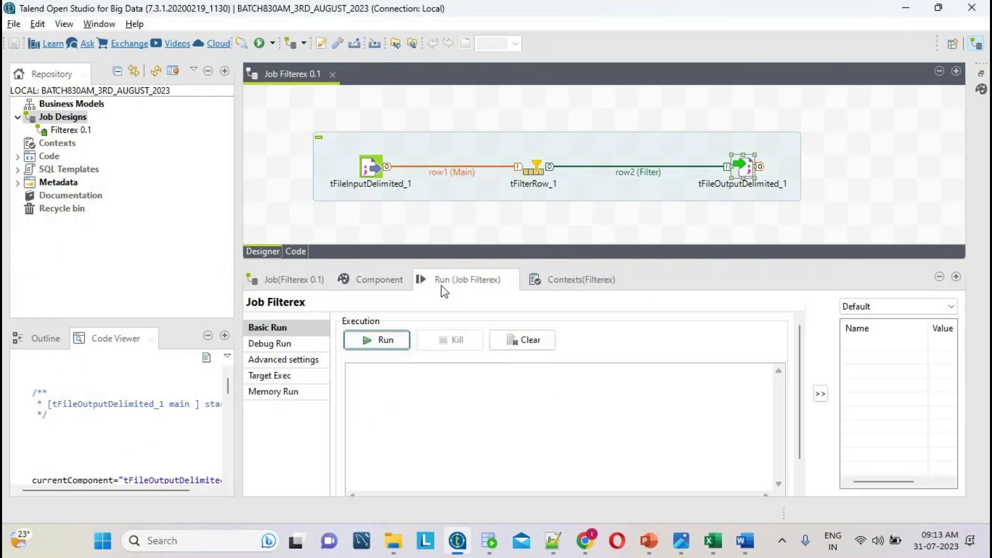
{"action": "left_click", "coordinate": [389, 344]}
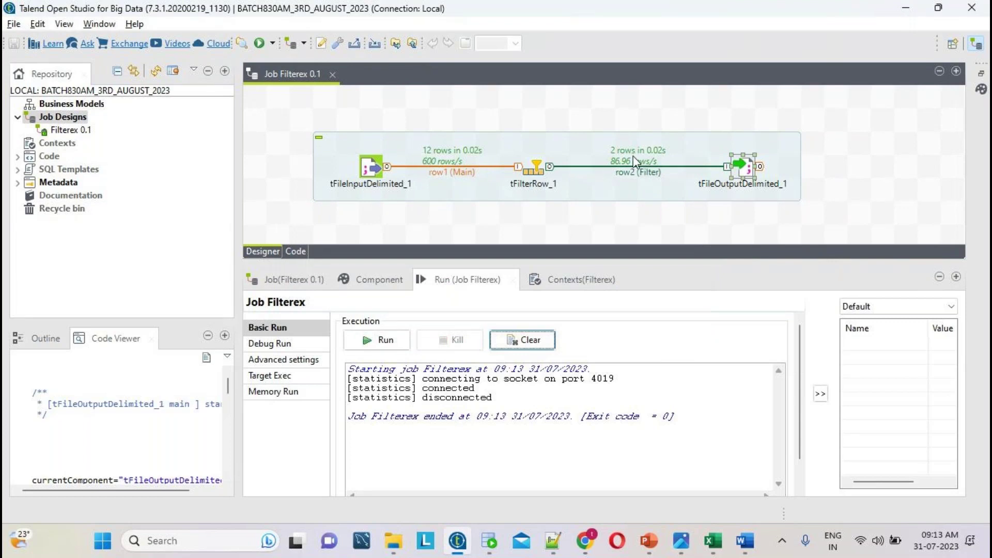
{"action": "left_click", "coordinate": [402, 547]}
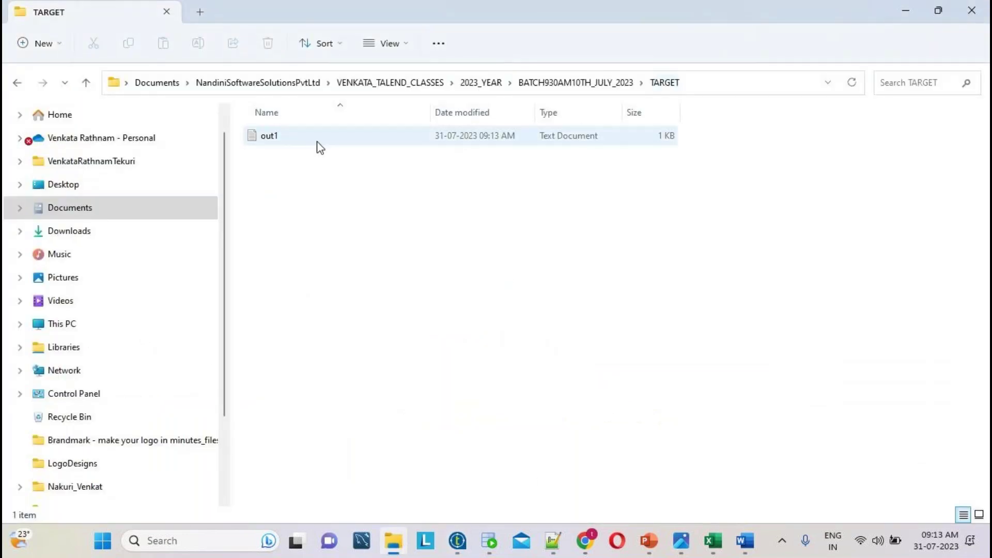
- Open out1 from the TARGET folder with Edit with Notepad++
{"action": "left_click", "coordinate": [293, 142]}
{"action": "right_click", "coordinate": [296, 146]}
{"action": "left_click", "coordinate": [383, 388]}
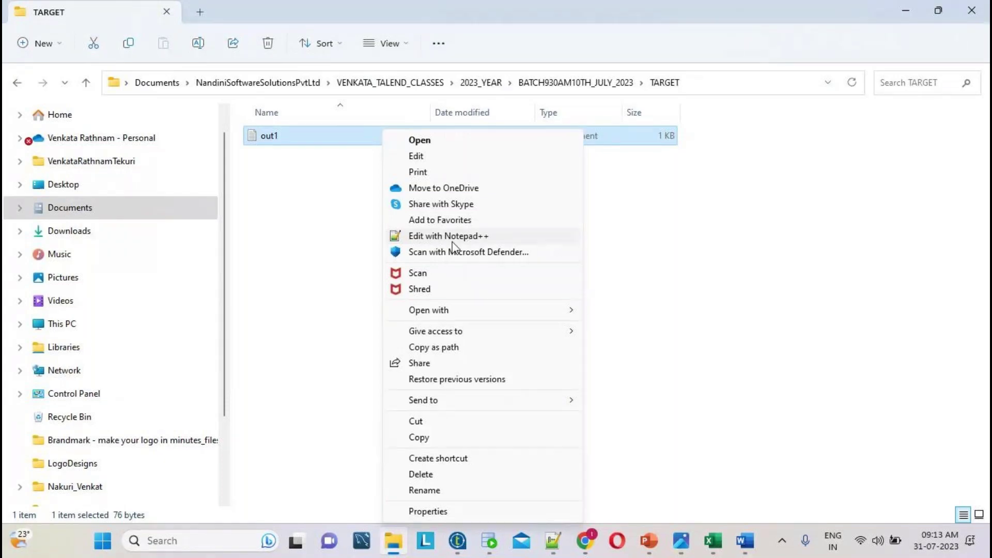
{"action": "left_click", "coordinate": [437, 238]}
{"action": "key", "text": "ctrl+a"}
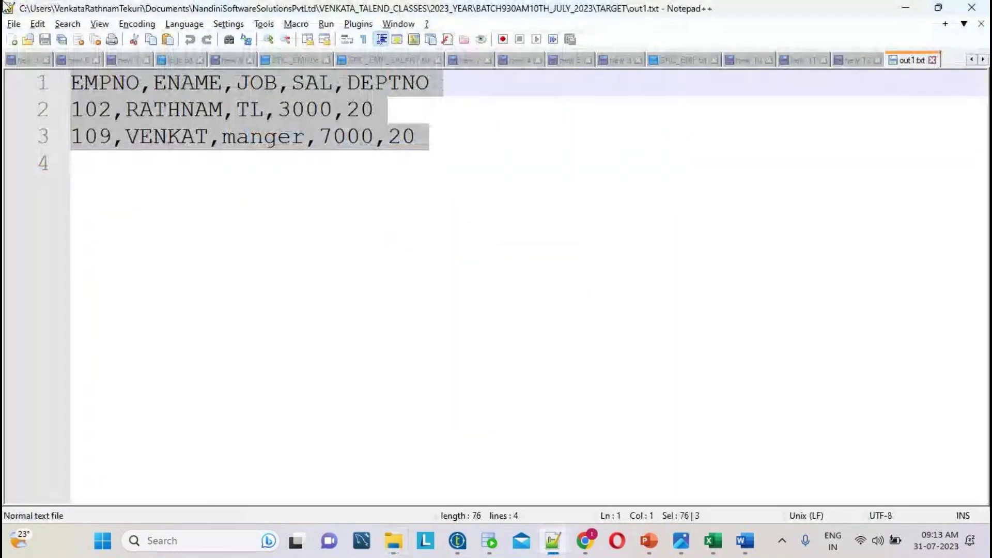
{"action": "left_click", "coordinate": [442, 109]}
{"action": "double_click", "coordinate": [380, 84]}
{"action": "double_click", "coordinate": [361, 111]}
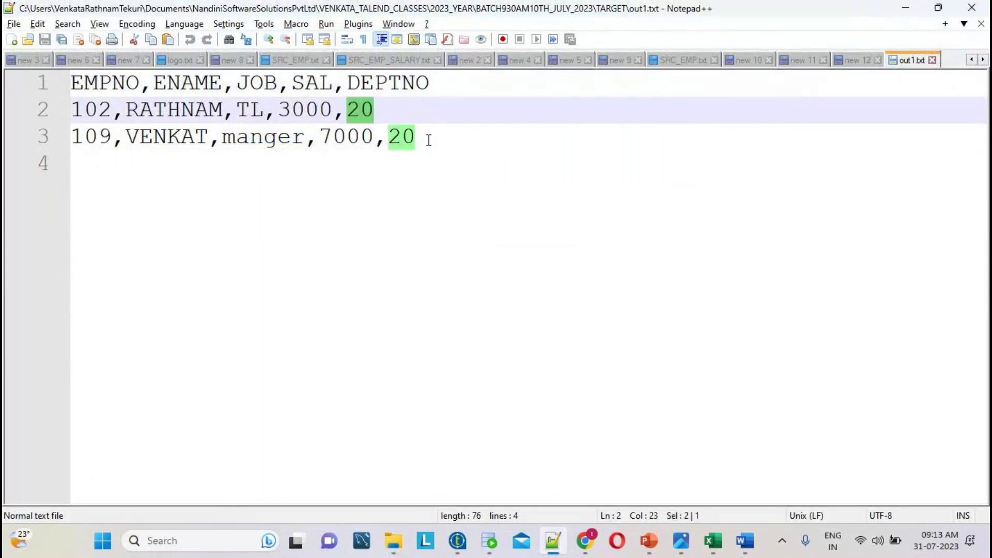
{"action": "key", "text": "ctrl+a"}
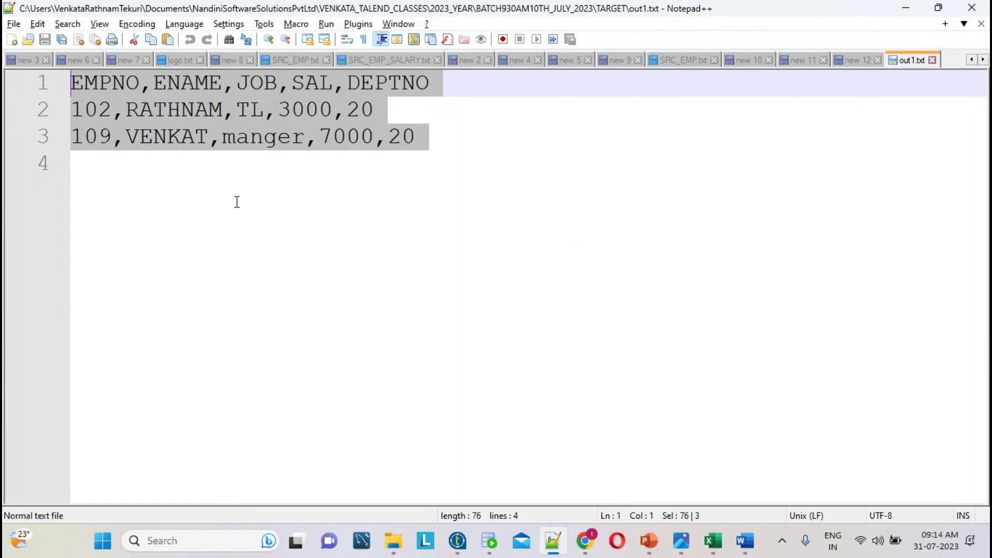
{"action": "left_click", "coordinate": [682, 62]}
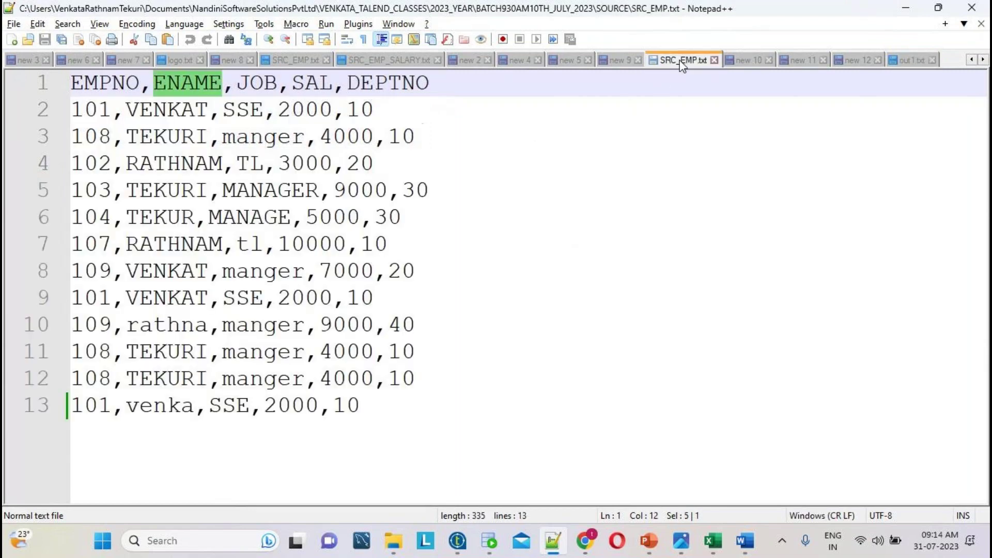
{"action": "left_click", "coordinate": [352, 422]}
{"action": "key", "text": "ctrl+a"}
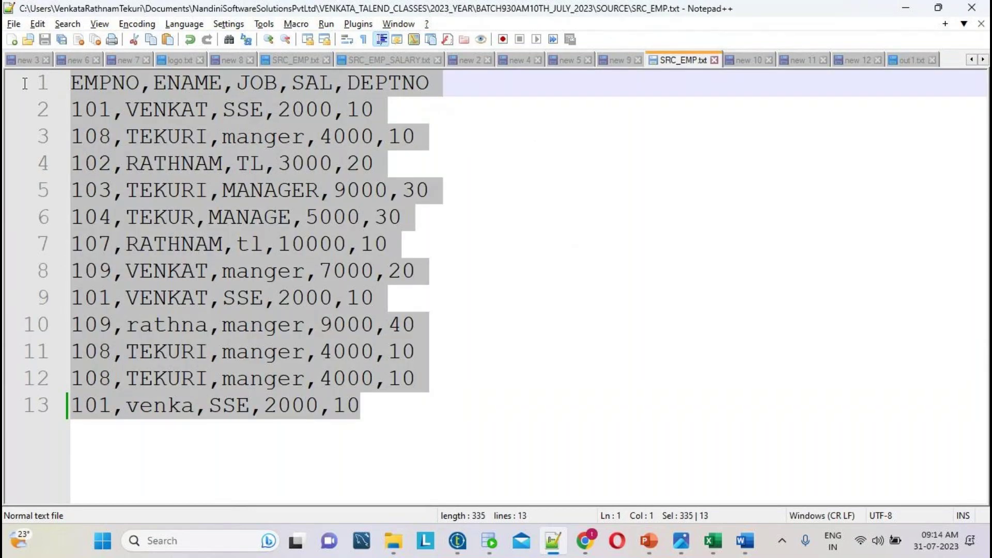
{"action": "left_click", "coordinate": [912, 62]}
{"action": "left_click", "coordinate": [425, 186]}
{"action": "key", "text": "ctrl+a"}
{"action": "double_click", "coordinate": [360, 111]}
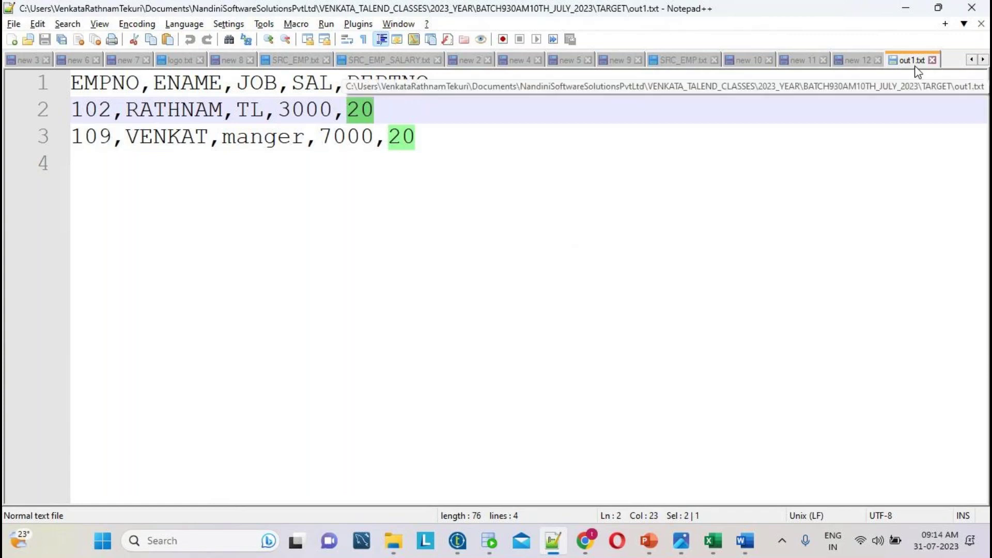
{"action": "left_click", "coordinate": [459, 542]}
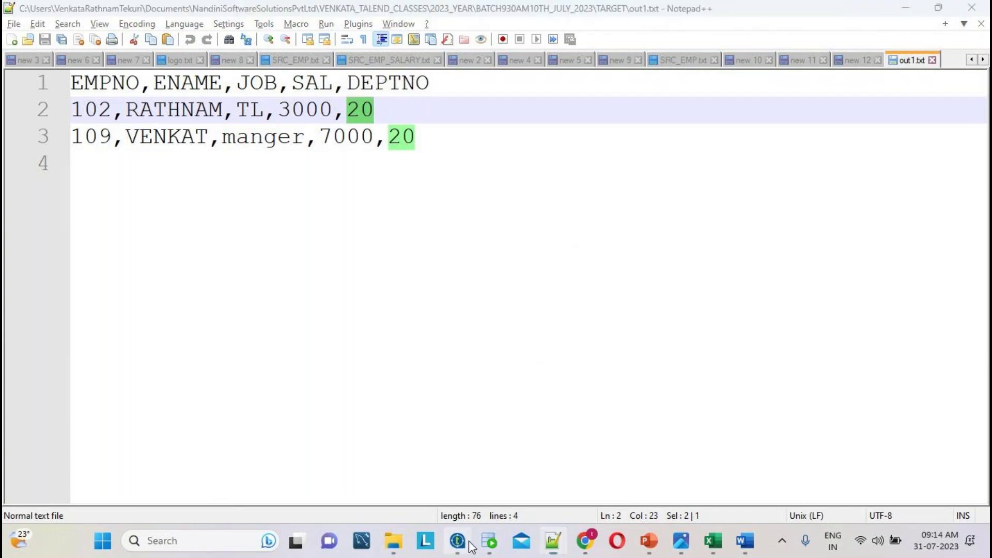
- Move tFileOutputDelimited_1 up and to the right of tFilterRow_1
{"action": "left_click", "coordinate": [408, 155]}
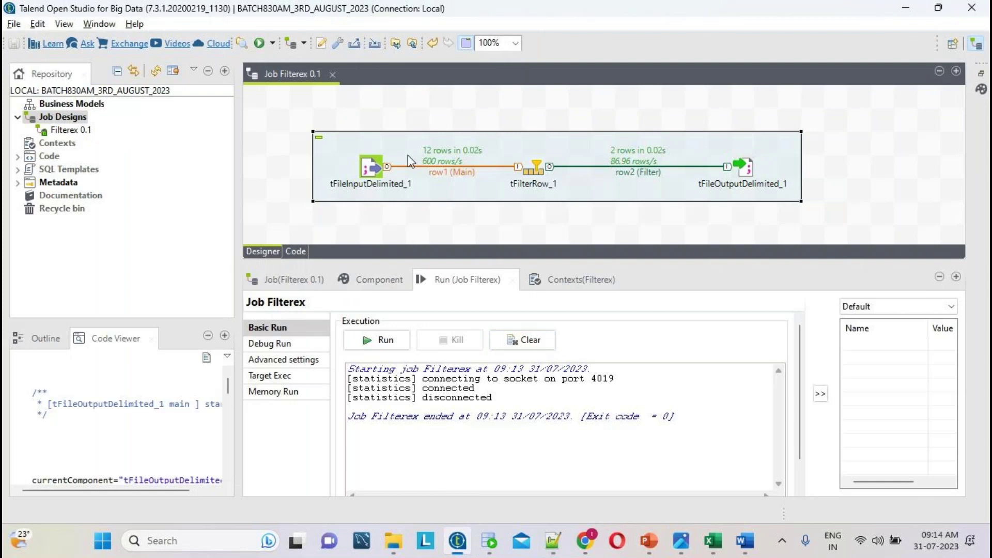
{"action": "left_click_drag", "start_coordinate": [751, 168], "coordinate": [821, 123]}
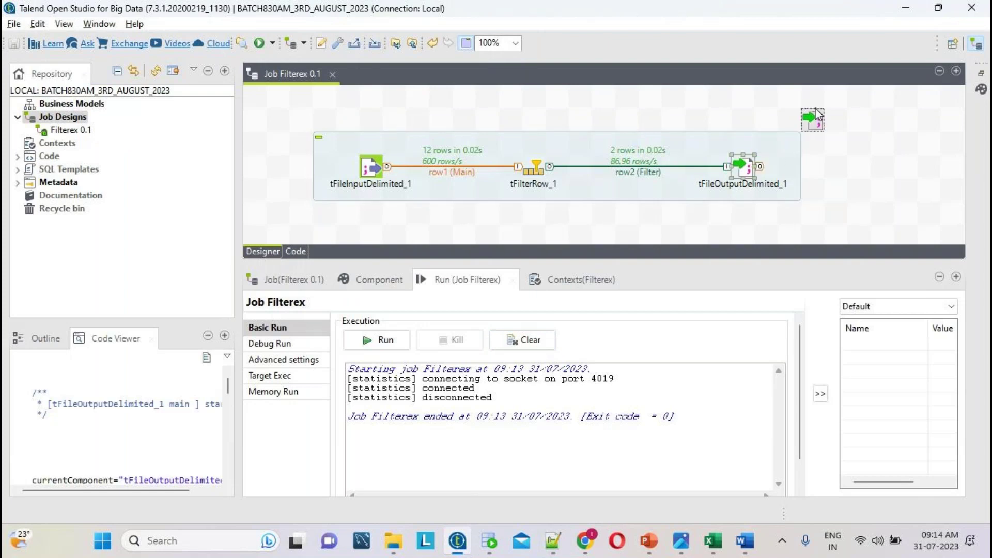
{"action": "left_click", "coordinate": [430, 151]}
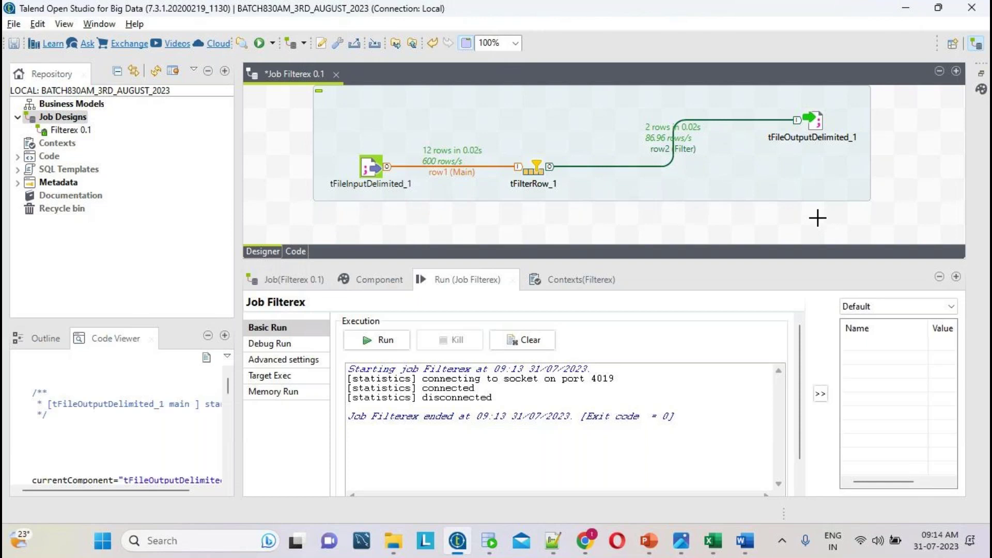
{"action": "left_click_drag", "start_coordinate": [780, 213], "coordinate": [870, 243]}
- Check the TARGET folder contents, then enlarge the job design area slightly
{"action": "left_click", "coordinate": [393, 541]}
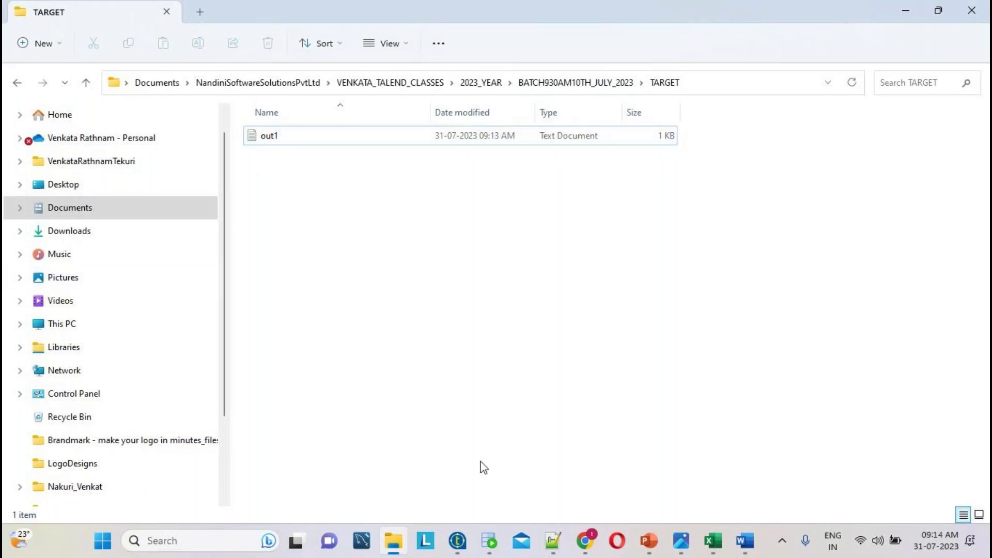
{"action": "left_click", "coordinate": [465, 533]}
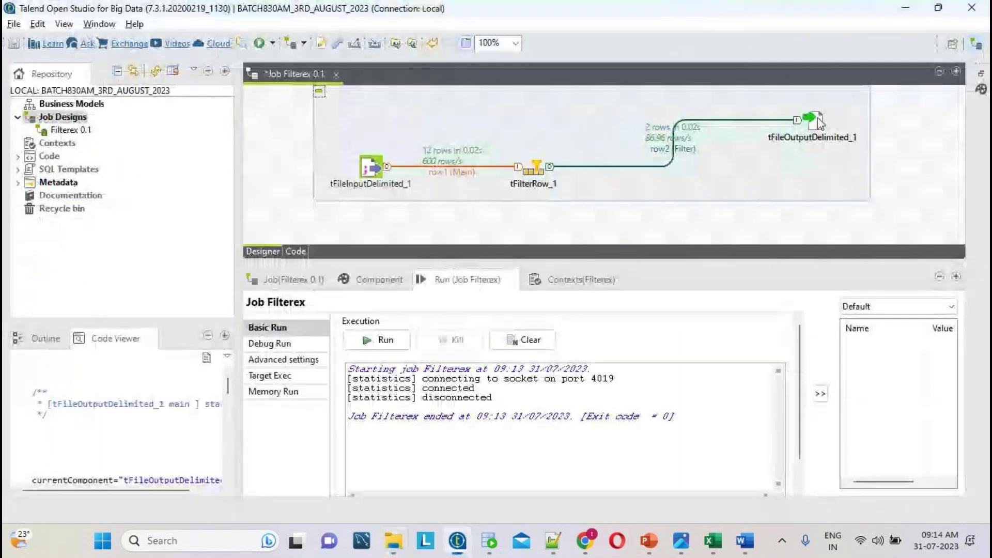
{"action": "left_click_drag", "start_coordinate": [730, 264], "coordinate": [729, 285]}
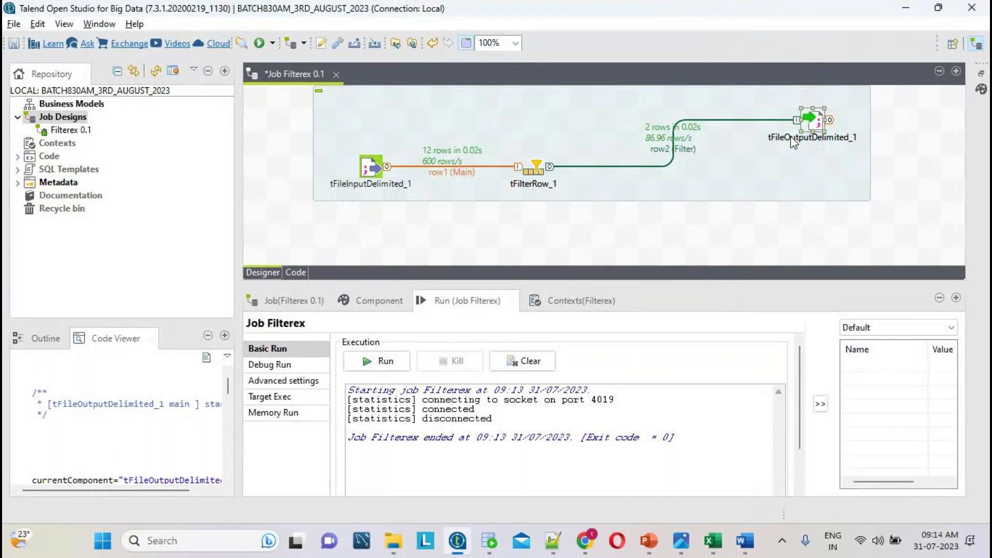
- Add a tFileOutputDelimited_2 component below the filter, enlarging the canvas
{"action": "left_click", "coordinate": [742, 217]}
{"action": "type", "text": "t"}
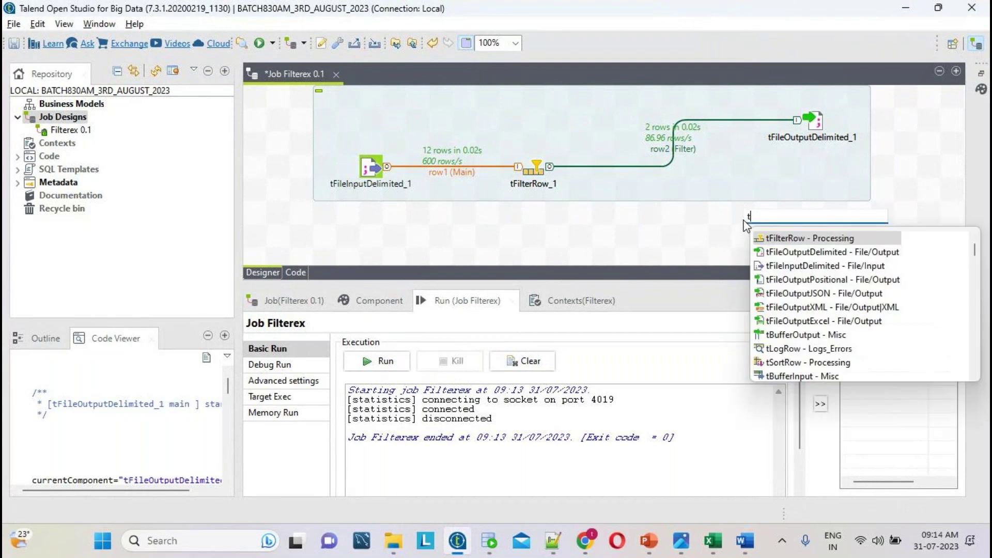
{"action": "type", "text": "FileOu"}
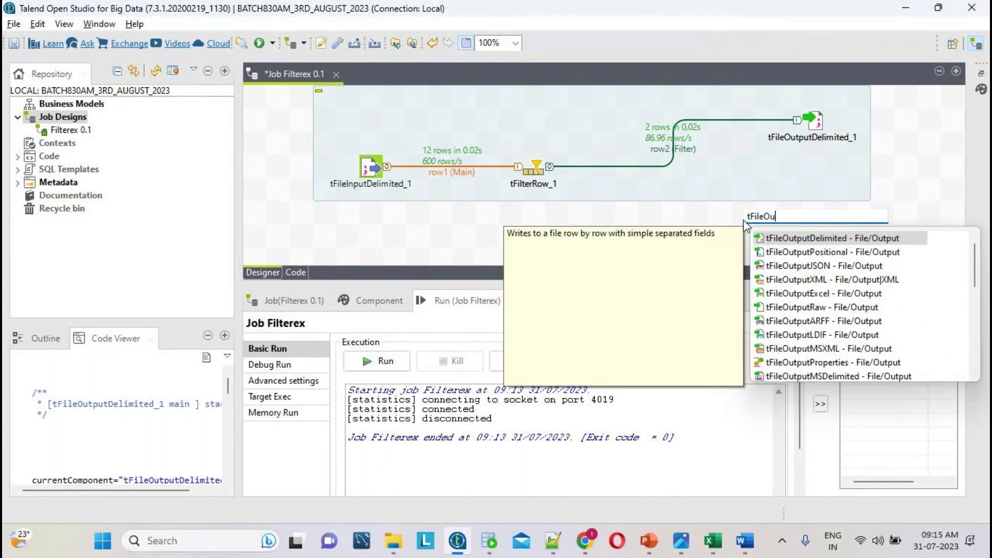
{"action": "double_click", "coordinate": [813, 239]}
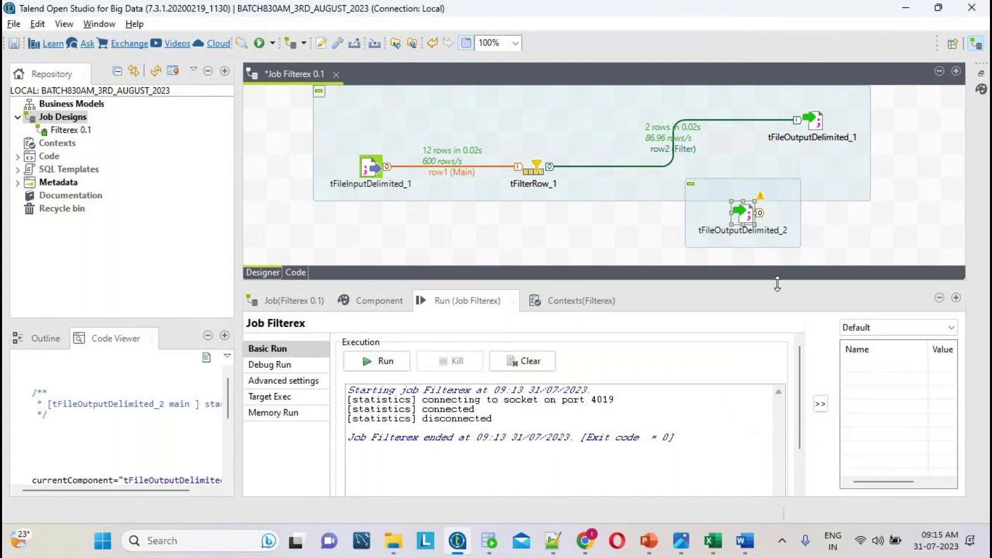
{"action": "left_click_drag", "start_coordinate": [776, 285], "coordinate": [766, 346]}
{"action": "left_click_drag", "start_coordinate": [751, 217], "coordinate": [756, 264]}
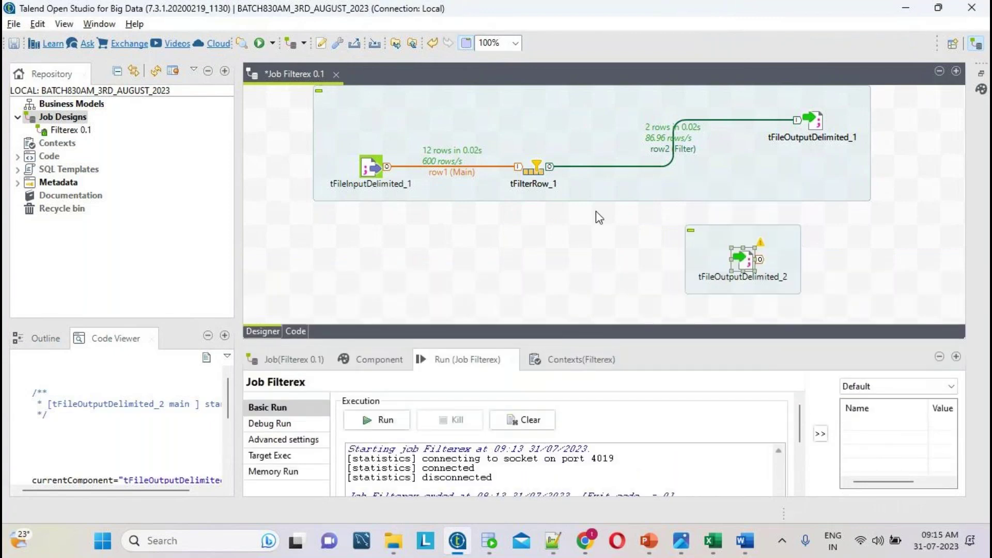
- Link tFilterRow_1's Reject rows to tFileOutputDelimited_2 as row3 and open its settings
{"action": "right_click", "coordinate": [537, 169]}
{"action": "mouse_move", "coordinate": [708, 179]}
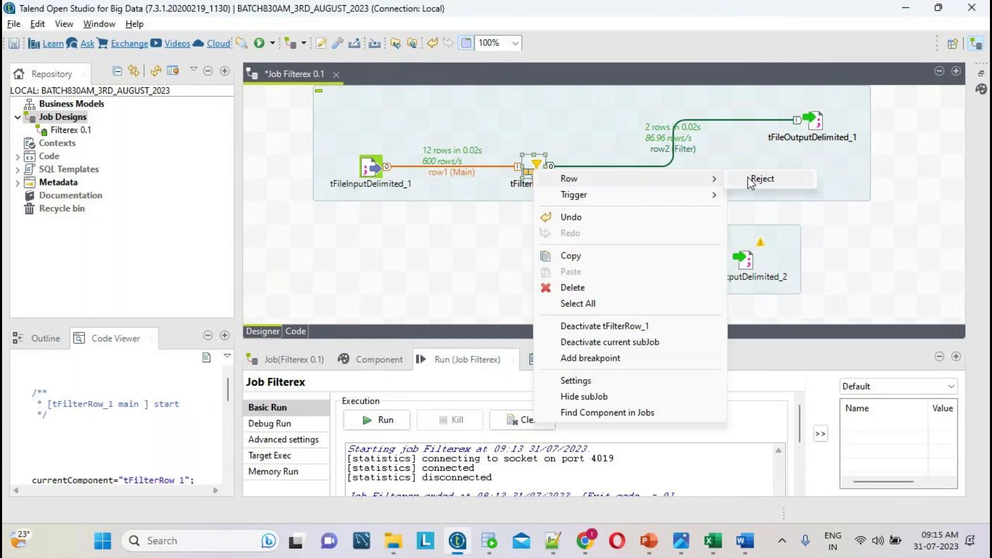
{"action": "left_click", "coordinate": [759, 178]}
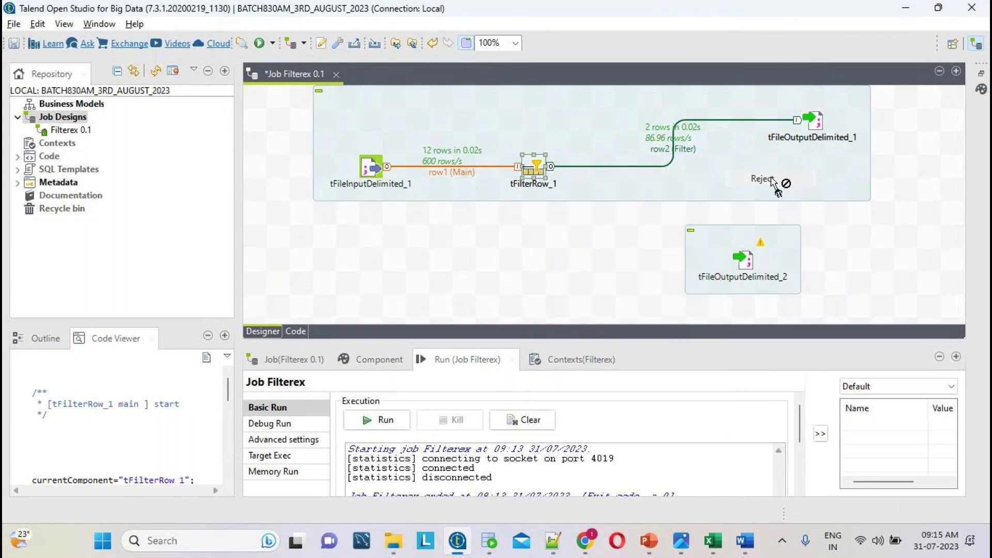
{"action": "left_click", "coordinate": [749, 263]}
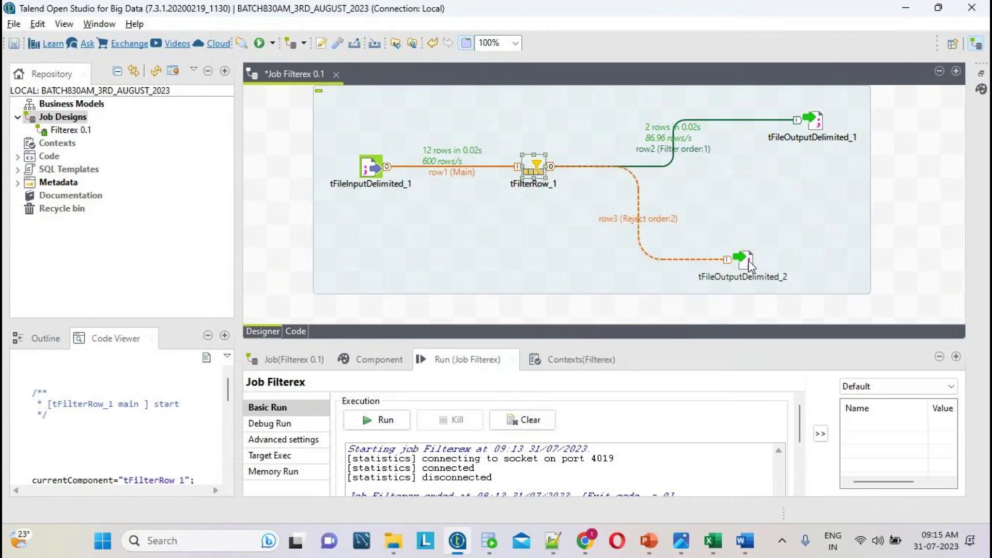
{"action": "double_click", "coordinate": [748, 261]}
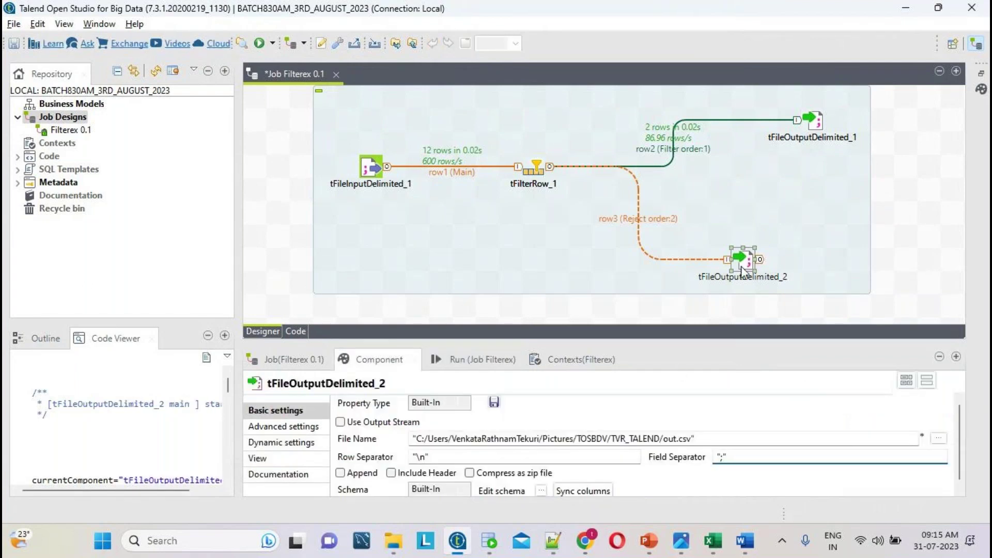
- Browse to Documents > … > BATCH930AM10TH_JULY_2023 > TARGET and set the output file to REJECTEDDATAOUT1.txt
{"action": "left_click", "coordinate": [934, 438]}
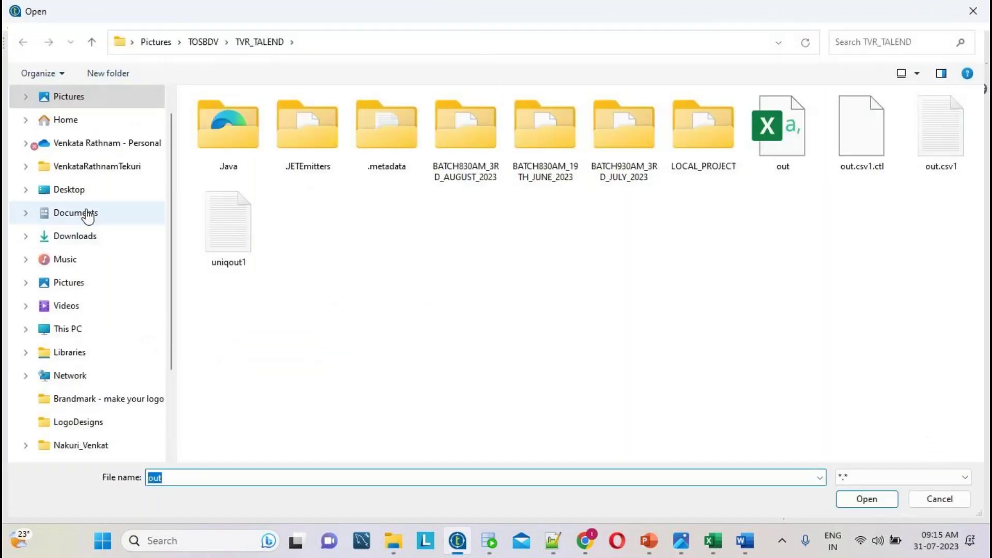
{"action": "left_click", "coordinate": [88, 216]}
{"action": "double_click", "coordinate": [610, 124]}
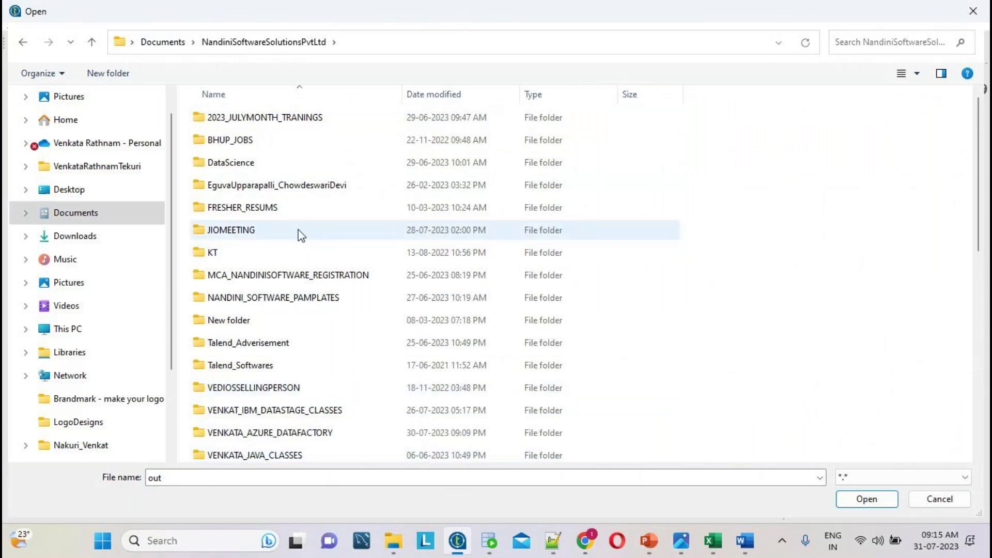
{"action": "scroll", "coordinate": [301, 235], "scroll_direction": "down", "scroll_amount": 5}
{"action": "double_click", "coordinate": [308, 186]}
{"action": "double_click", "coordinate": [258, 189]}
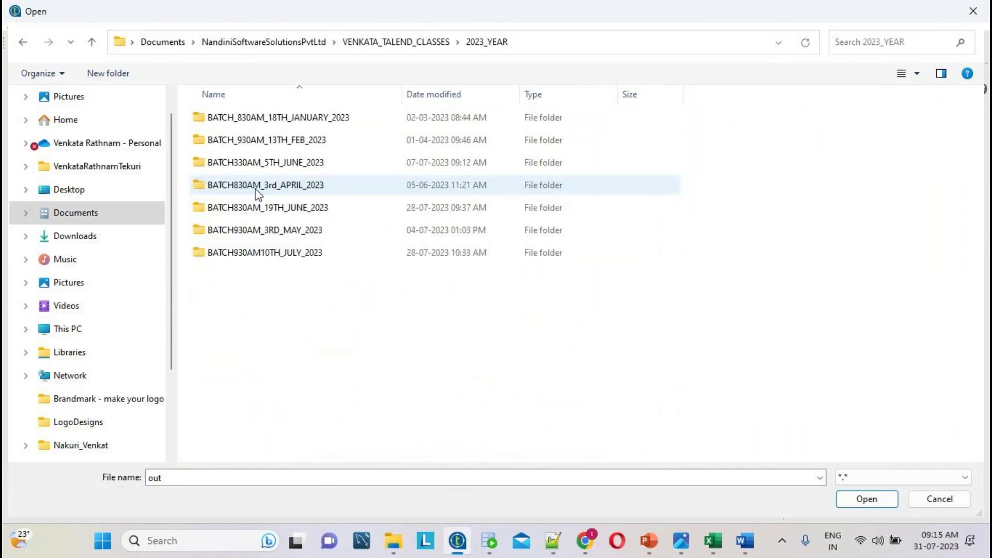
{"action": "double_click", "coordinate": [289, 254]}
{"action": "double_click", "coordinate": [237, 230]}
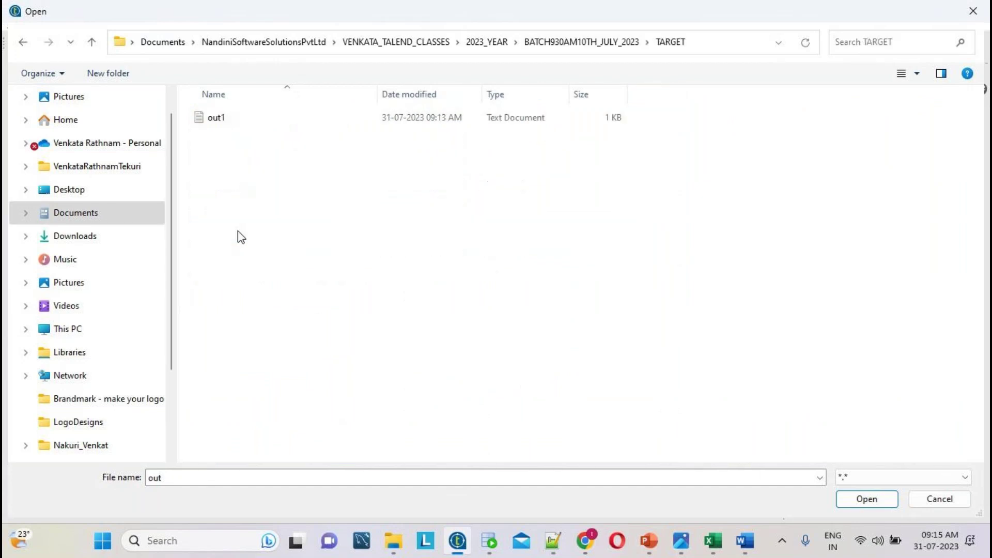
{"action": "double_click", "coordinate": [187, 481]}
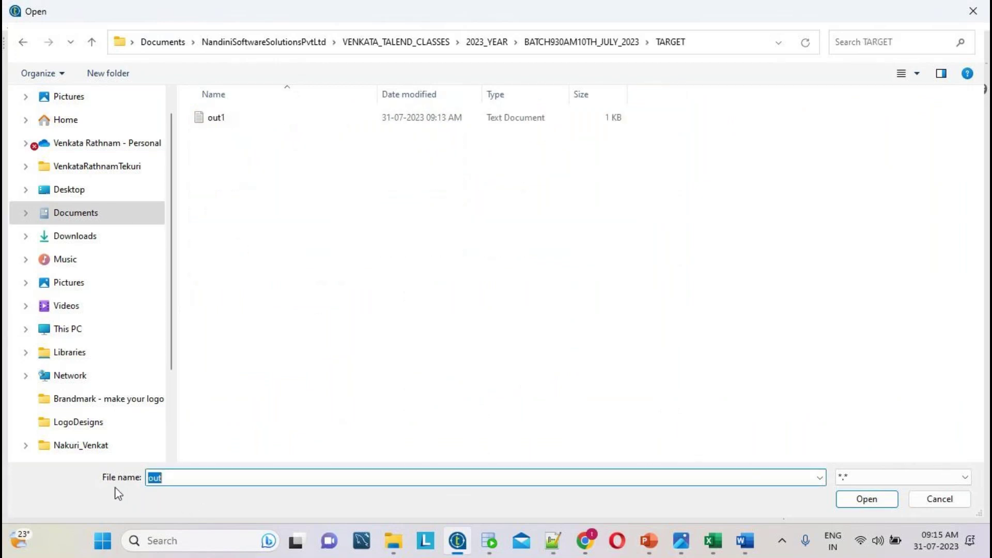
{"action": "type", "text": "REJECTEDDATAOUT1.txt"}
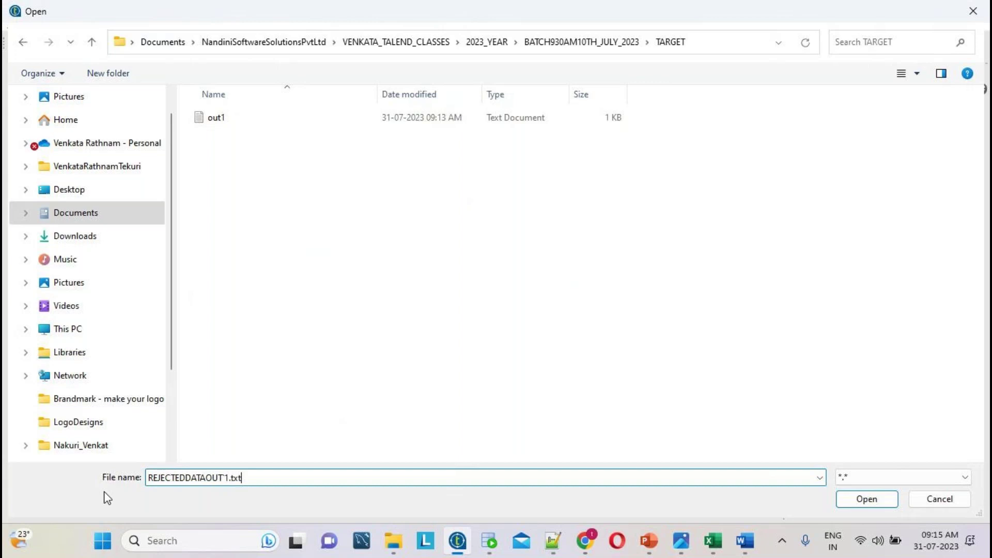
{"action": "left_click", "coordinate": [862, 502]}
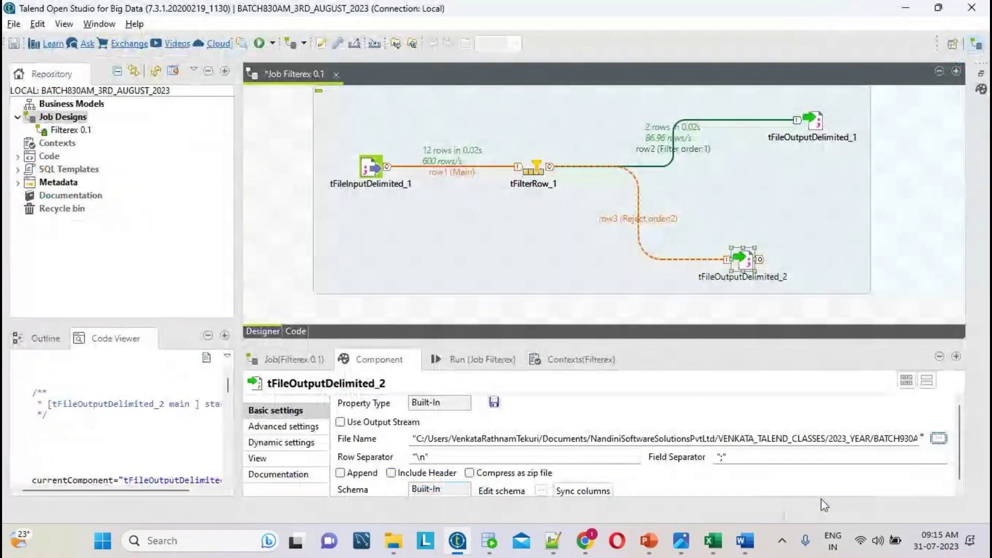
- Change the reject file's field separator from semicolon to comma, include a header row, and save
{"action": "left_click", "coordinate": [732, 460]}
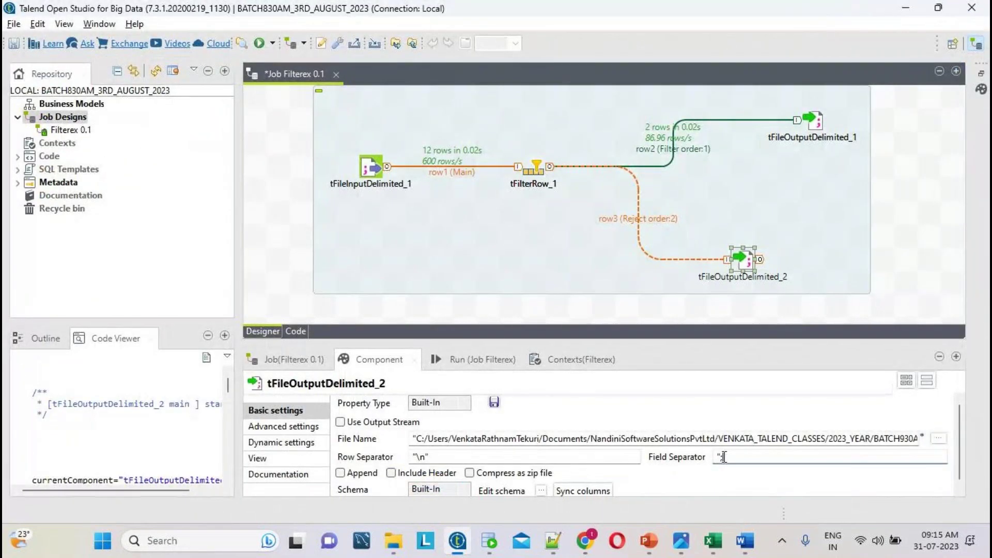
{"action": "key", "text": "BackSpace"}
{"action": "type", "text": ","}
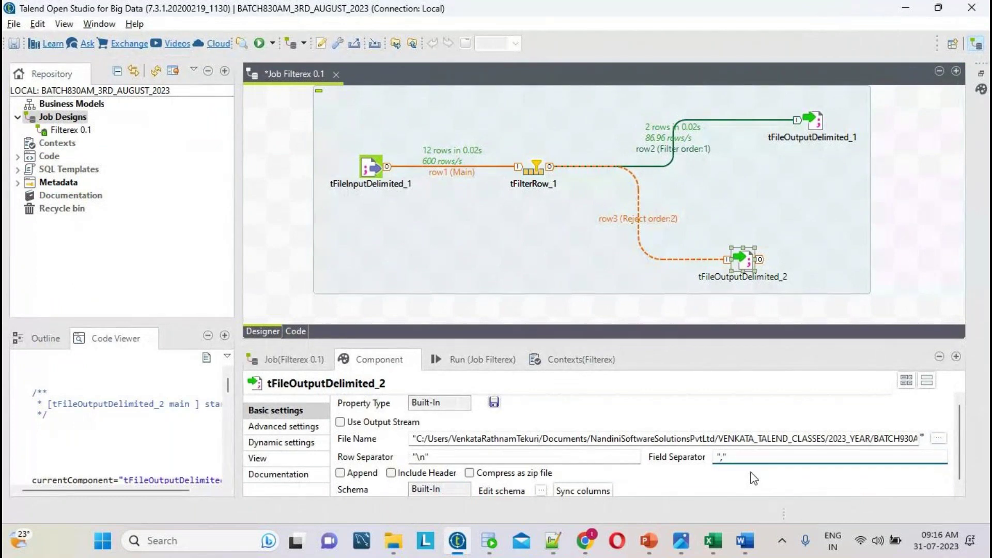
{"action": "left_click", "coordinate": [418, 474]}
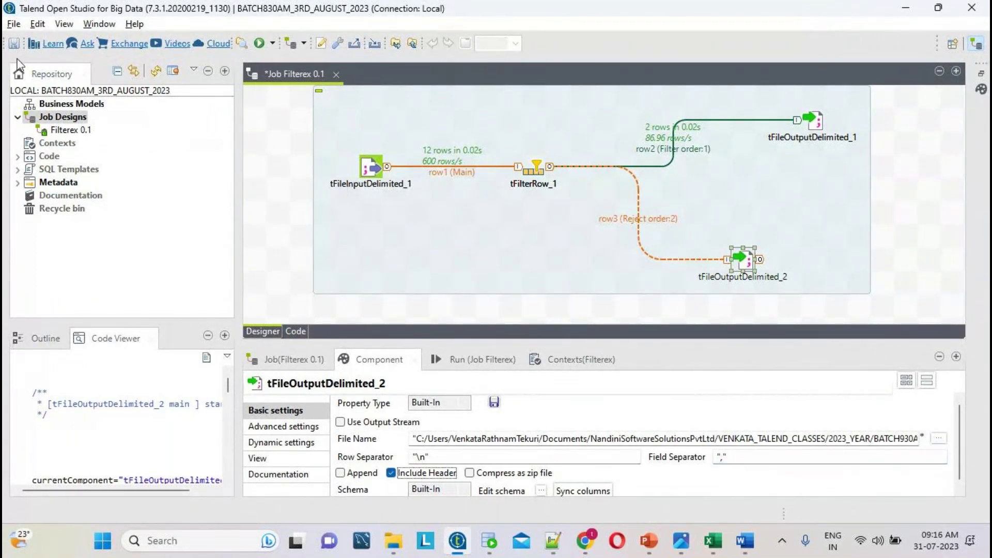
{"action": "left_click", "coordinate": [14, 44]}
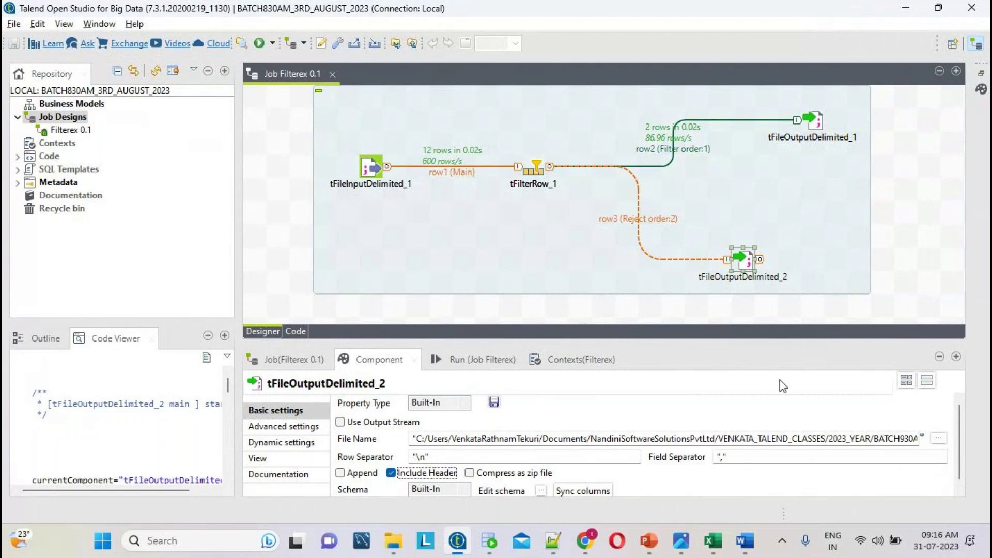
- Clear the run console, rerun Filterex, and copy the whole failed-run log over to Notepad++
{"action": "left_click", "coordinate": [476, 361]}
{"action": "left_click", "coordinate": [504, 425]}
{"action": "left_click", "coordinate": [397, 424]}
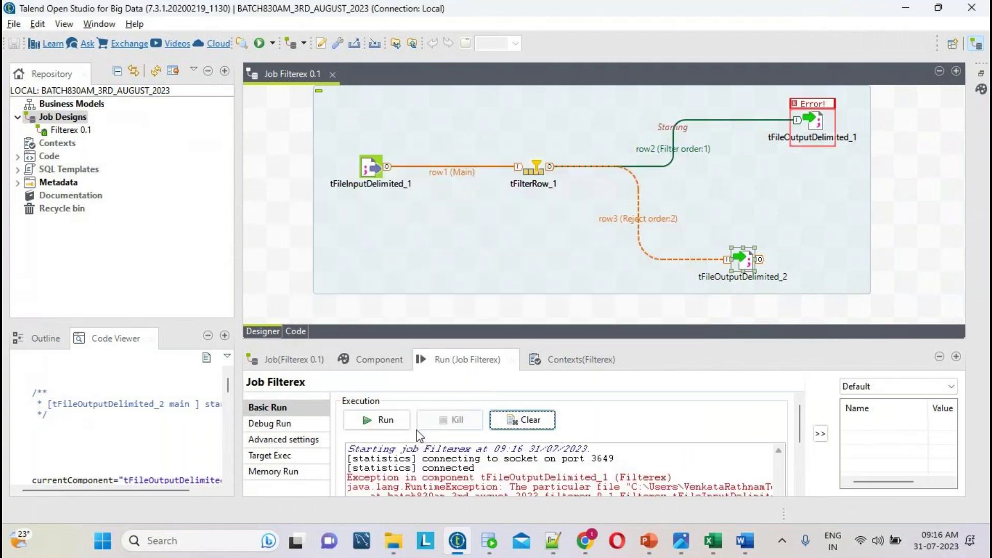
{"action": "double_click", "coordinate": [477, 362]}
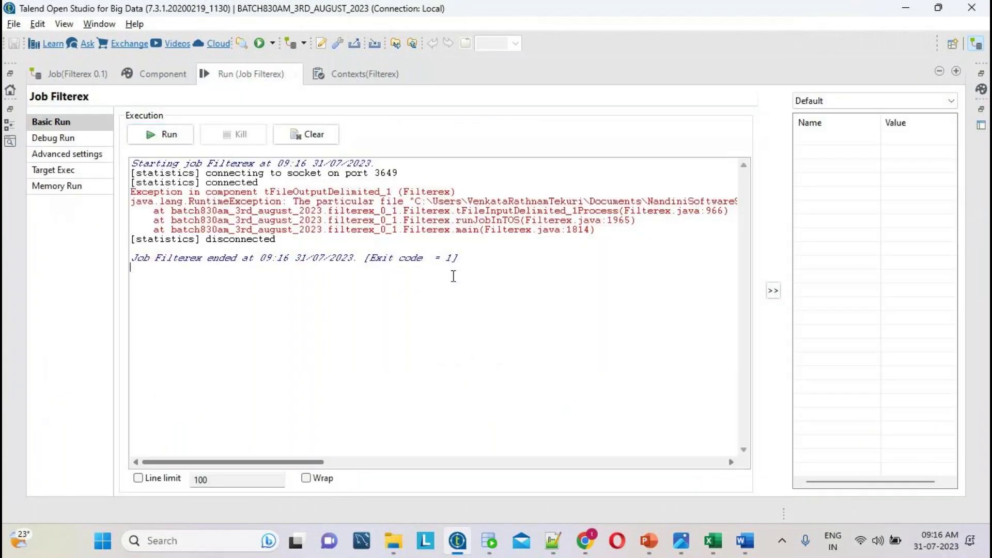
{"action": "left_click", "coordinate": [458, 289]}
{"action": "key", "text": "ctrl+a"}
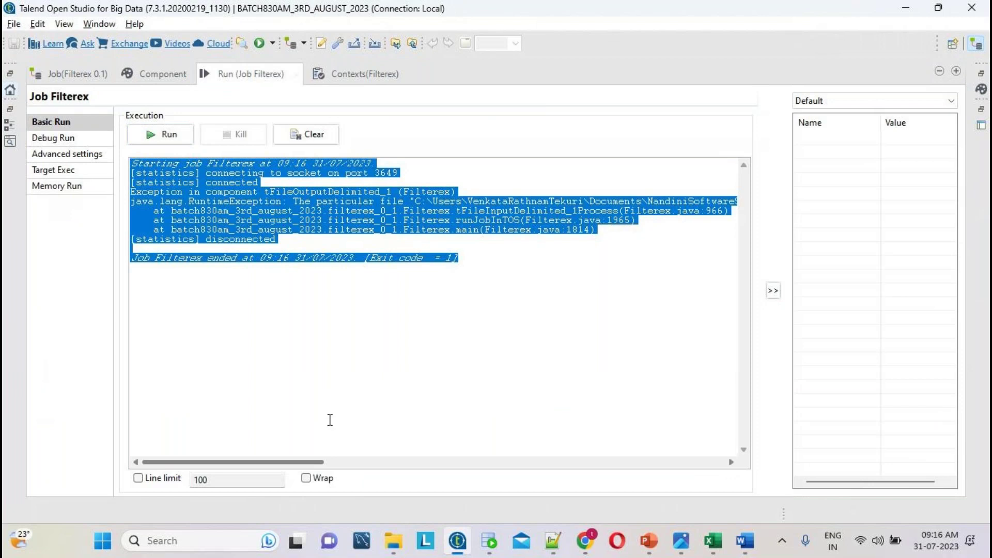
{"action": "left_click", "coordinate": [553, 540]}
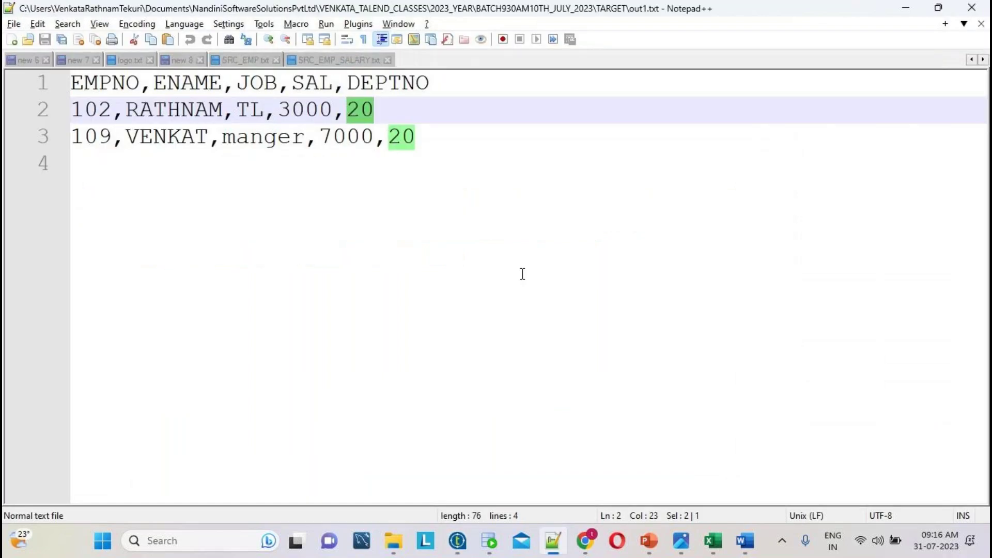
- Paste the log into a new document and pick out the RuntimeException saying TARGET's out1.txt already exists
{"action": "key", "text": "ctrl+n"}
{"action": "key", "text": "ctrl+v"}
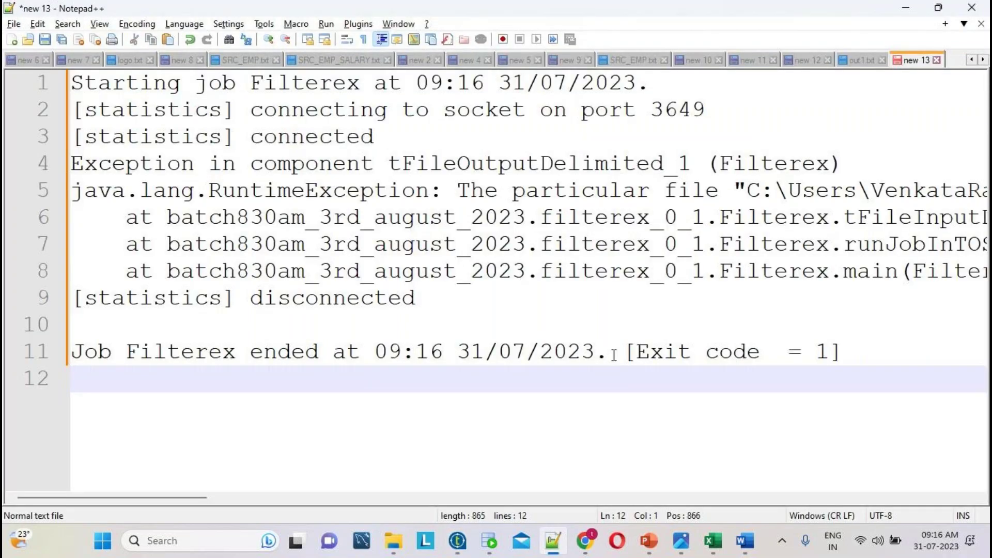
{"action": "scroll", "coordinate": [614, 355], "scroll_direction": "down", "scroll_amount": 3, "text": "ctrl"}
{"action": "double_click", "coordinate": [204, 165]}
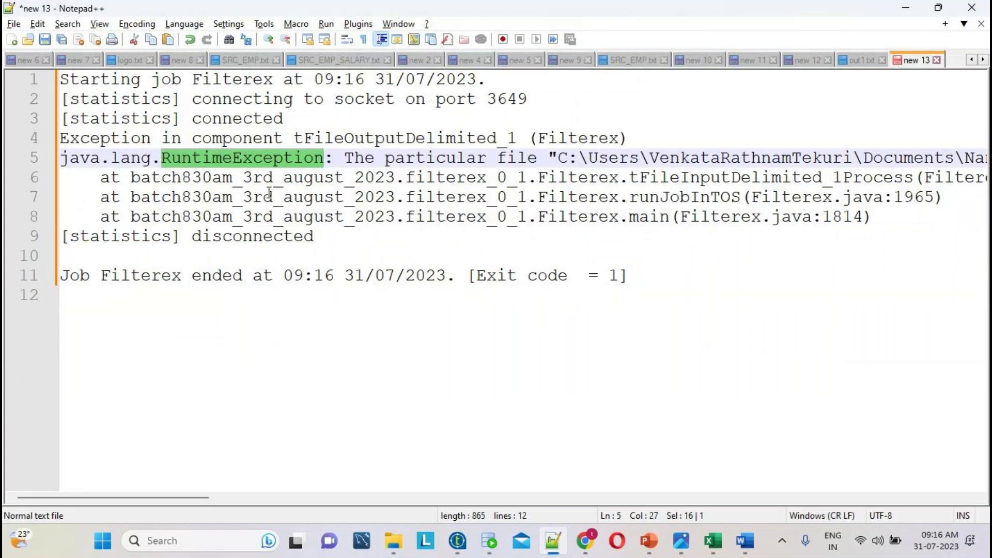
{"action": "left_click_drag", "start_coordinate": [160, 498], "coordinate": [496, 439]}
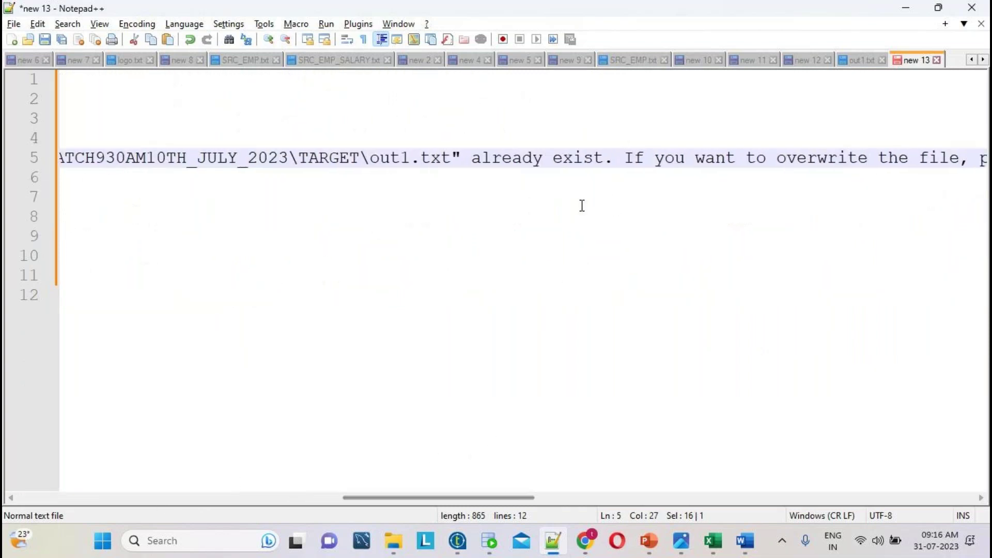
{"action": "left_click", "coordinate": [613, 158]}
{"action": "left_click", "coordinate": [623, 158]}
{"action": "left_click_drag", "start_coordinate": [623, 157], "coordinate": [339, 157]}
{"action": "double_click", "coordinate": [325, 158]}
{"action": "double_click", "coordinate": [436, 158]}
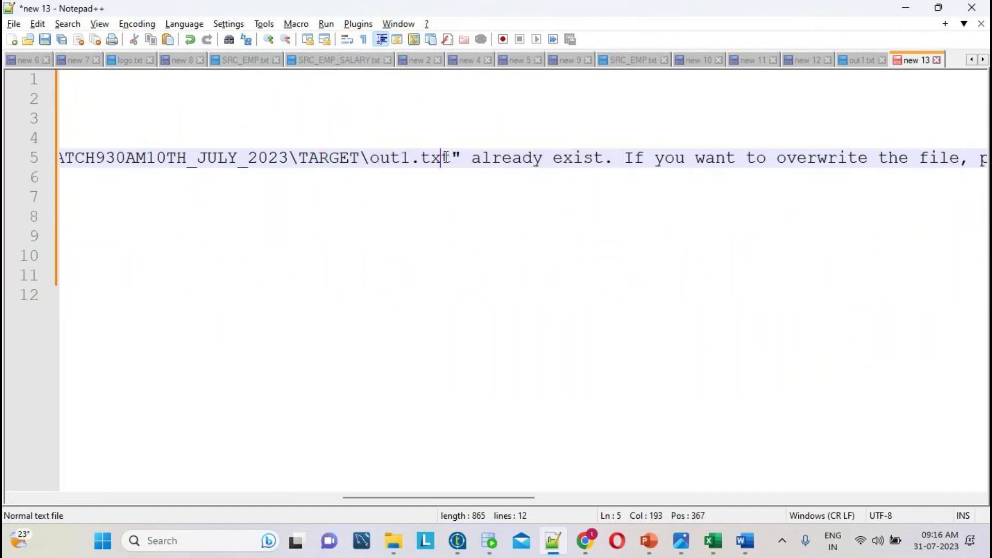
{"action": "double_click", "coordinate": [517, 153]}
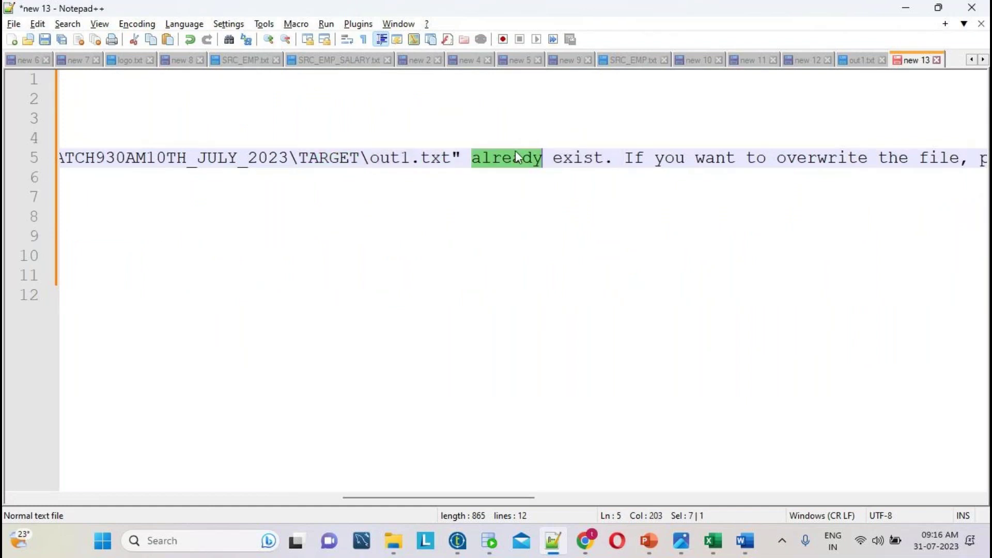
{"action": "double_click", "coordinate": [520, 155]}
- Check out1.txt's rows, deleting and then restoring them with undo, and return to Talend
{"action": "left_click", "coordinate": [861, 60]}
{"action": "left_click_drag", "start_coordinate": [494, 130], "coordinate": [14, 62]}
{"action": "left_click_drag", "start_coordinate": [216, 155], "coordinate": [6, 31]}
{"action": "key", "text": "Delete"}
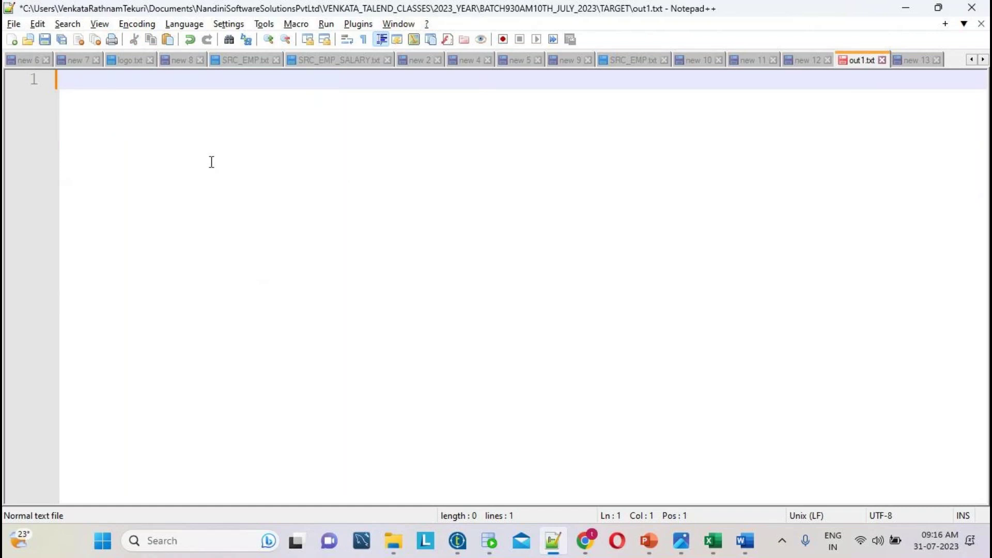
{"action": "key", "text": "ctrl+z"}
{"action": "left_click", "coordinate": [343, 122]}
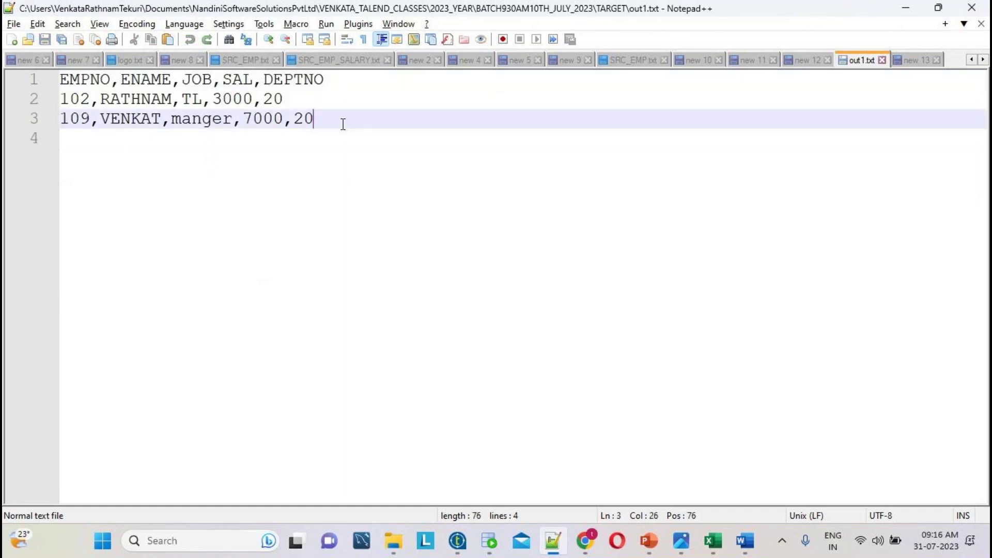
{"action": "left_click", "coordinate": [74, 133]}
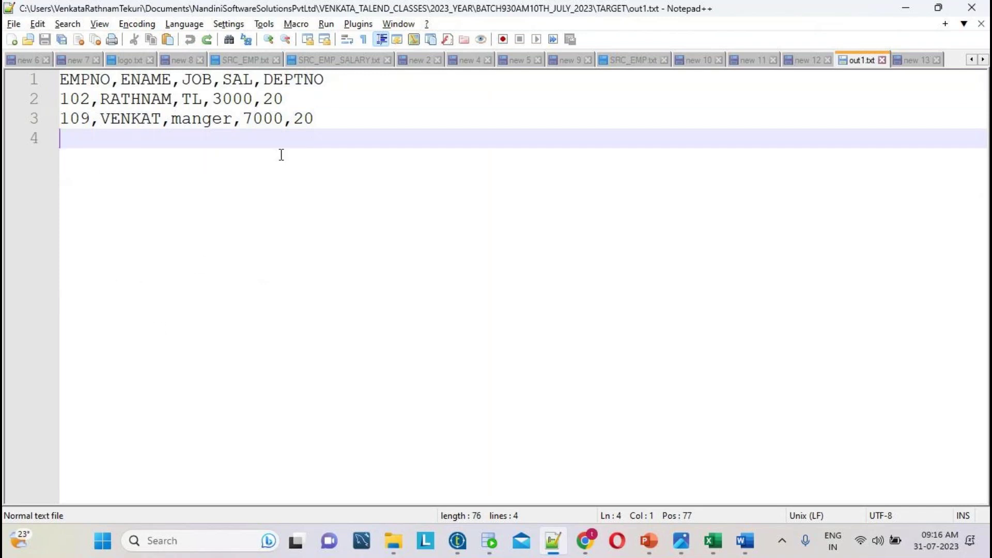
{"action": "left_click", "coordinate": [458, 542]}
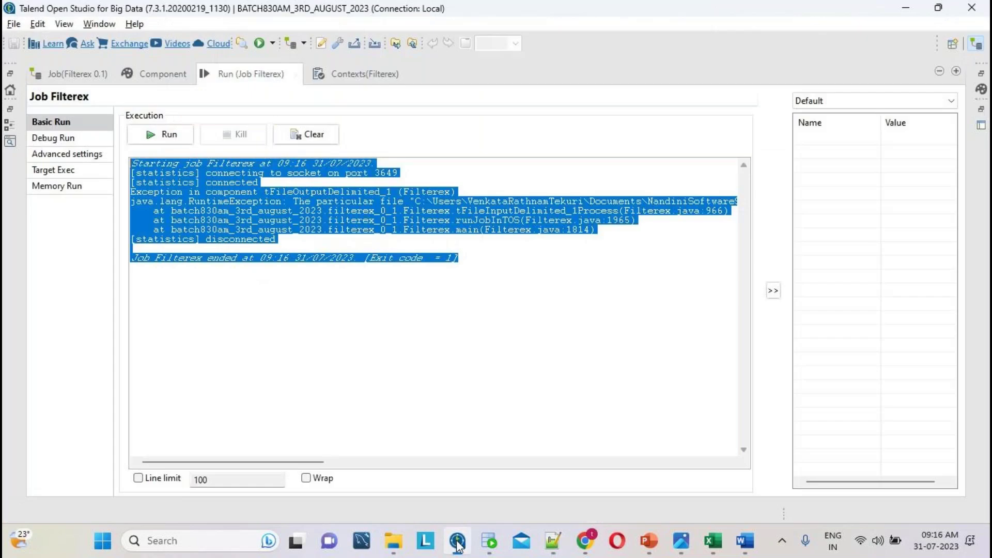
- Uncheck 'Throw an error if the file already exist' in tFileOutputDelimited_1's Advanced settings
{"action": "double_click", "coordinate": [242, 73]}
{"action": "left_click", "coordinate": [812, 120]}
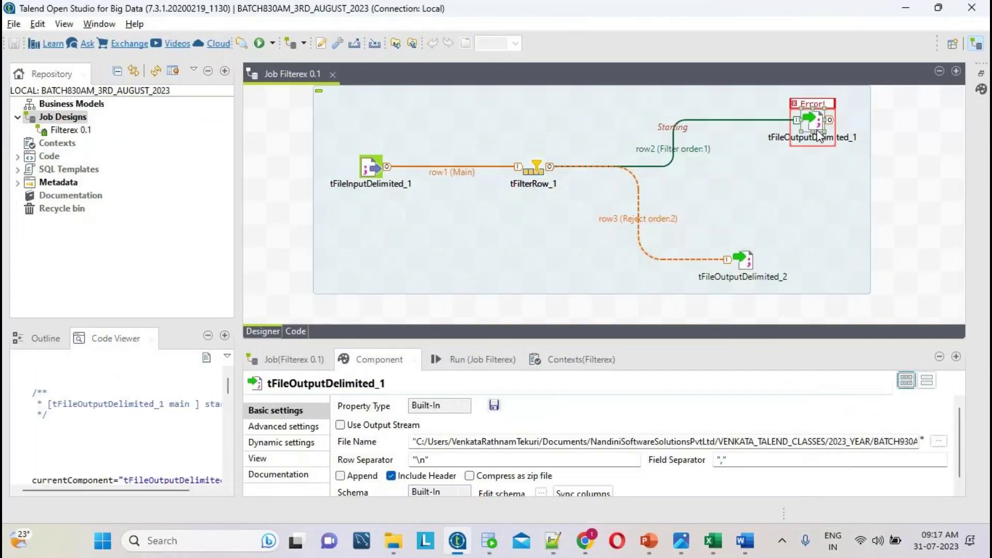
{"action": "left_click", "coordinate": [821, 120]}
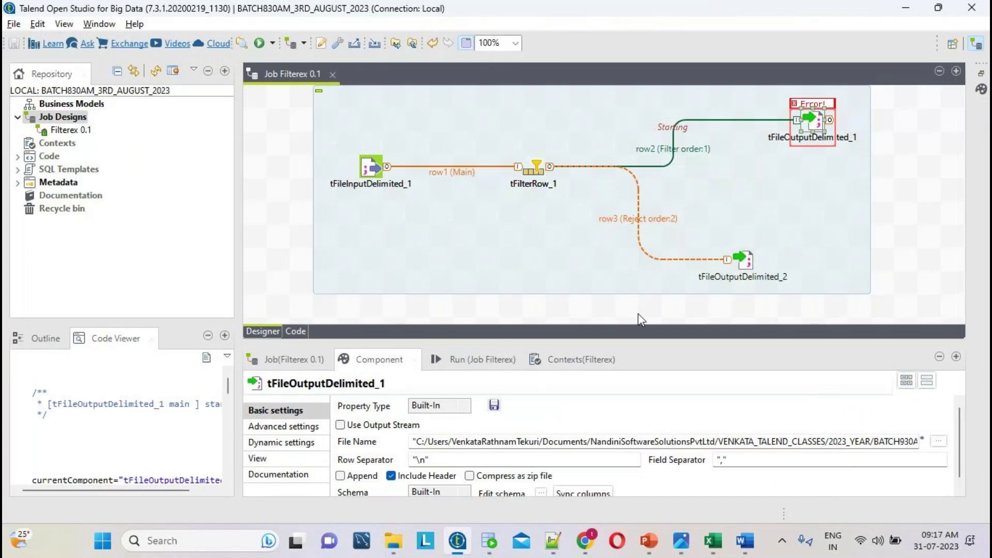
{"action": "left_click", "coordinate": [306, 427]}
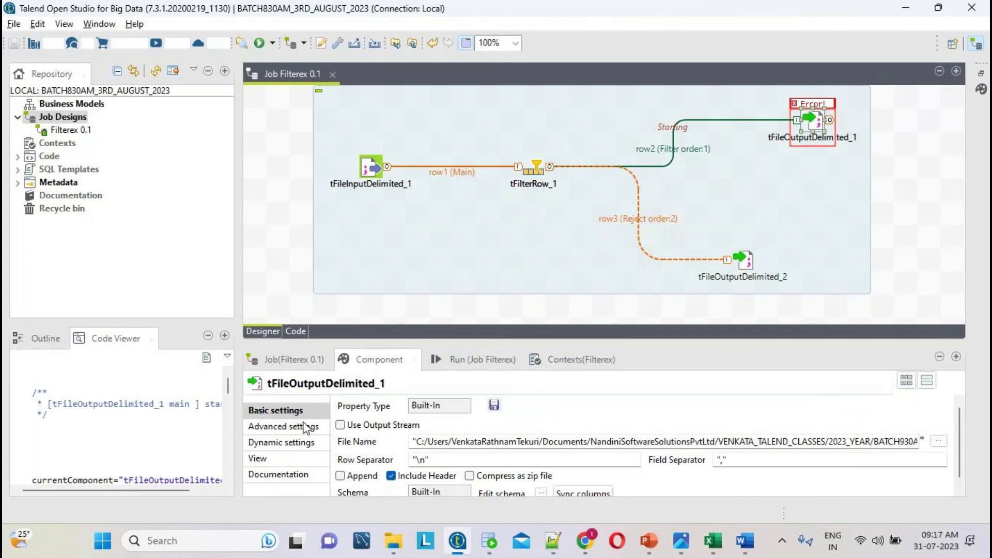
{"action": "double_click", "coordinate": [387, 360]}
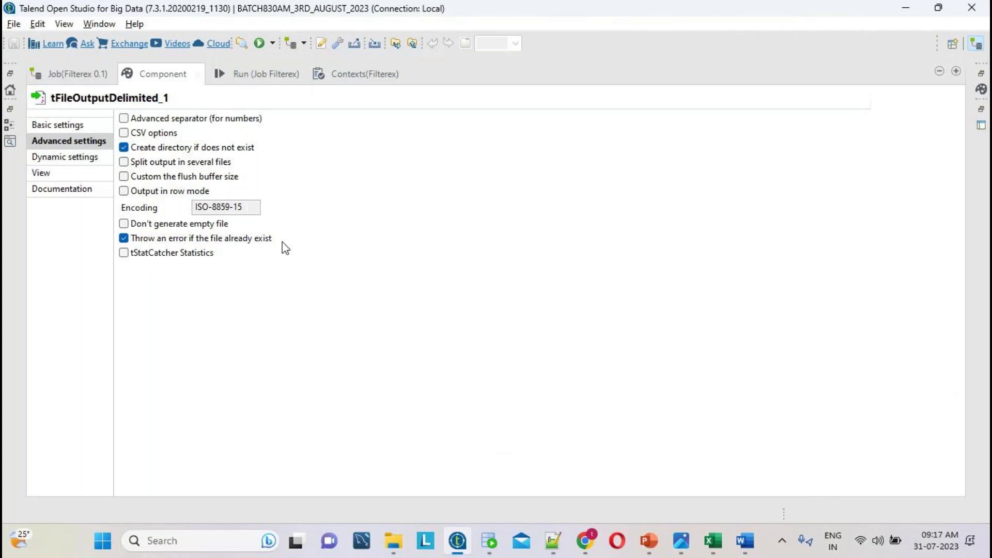
{"action": "left_click", "coordinate": [170, 245]}
{"action": "left_click", "coordinate": [171, 244]}
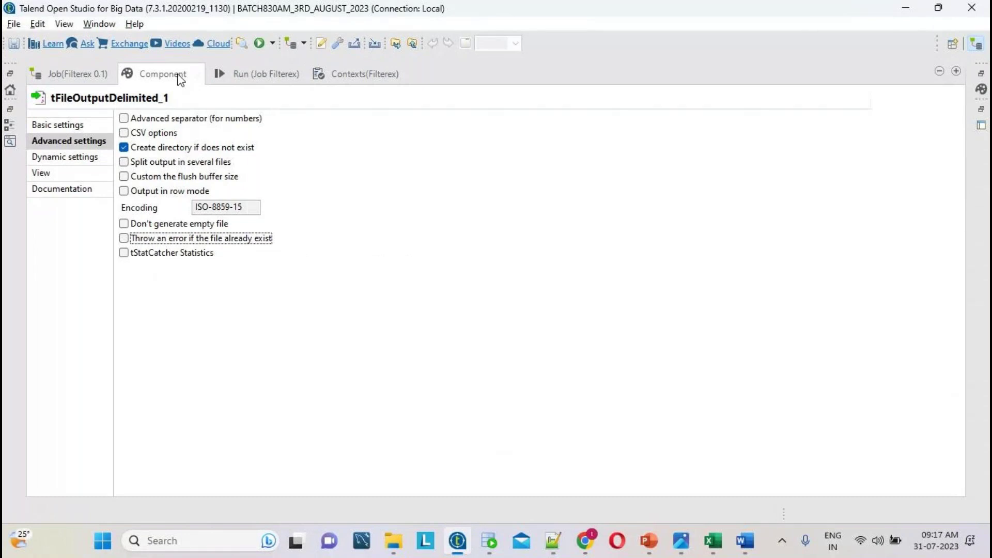
- Select tFileOutputDelimited_2 and show its settings in the enlarged Component panel
{"action": "double_click", "coordinate": [163, 73]}
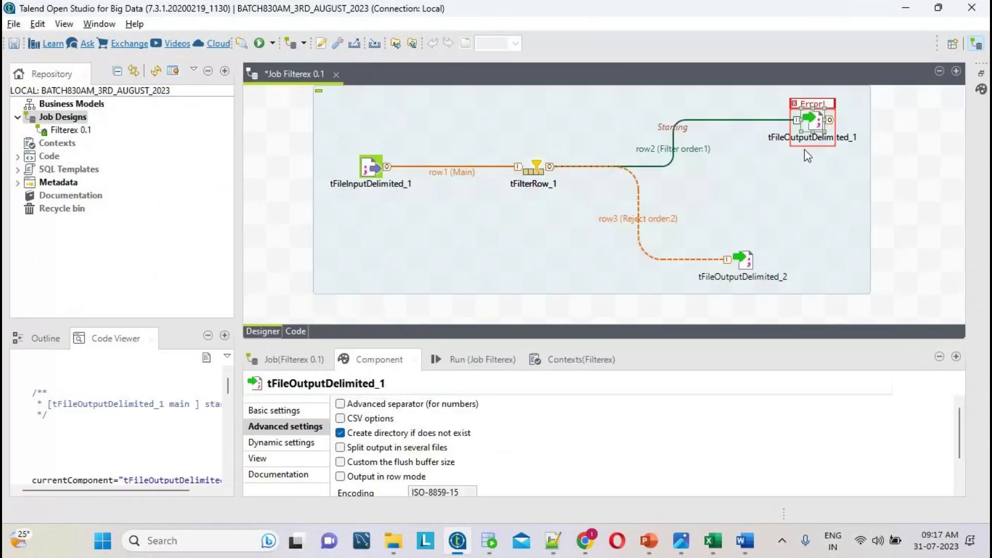
{"action": "left_click", "coordinate": [743, 258]}
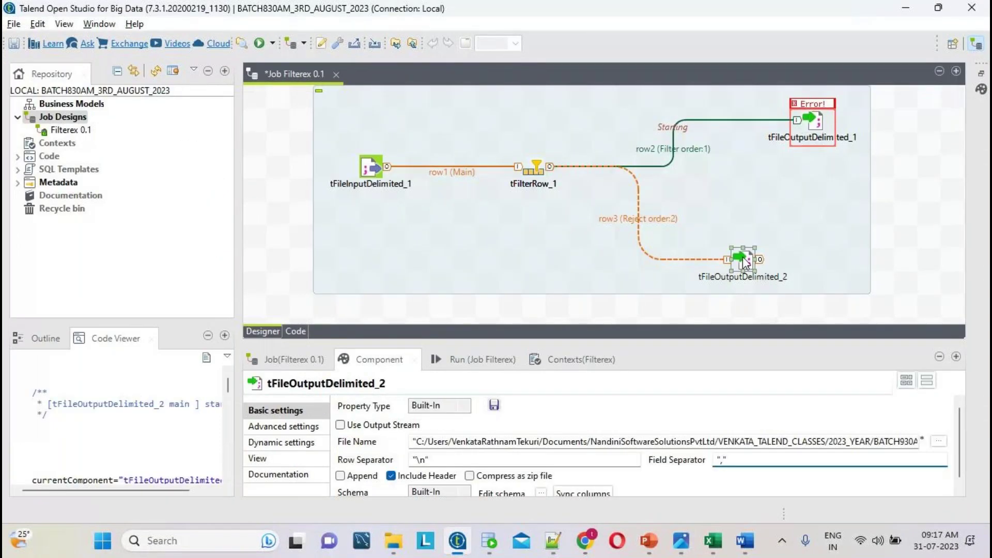
{"action": "double_click", "coordinate": [379, 359]}
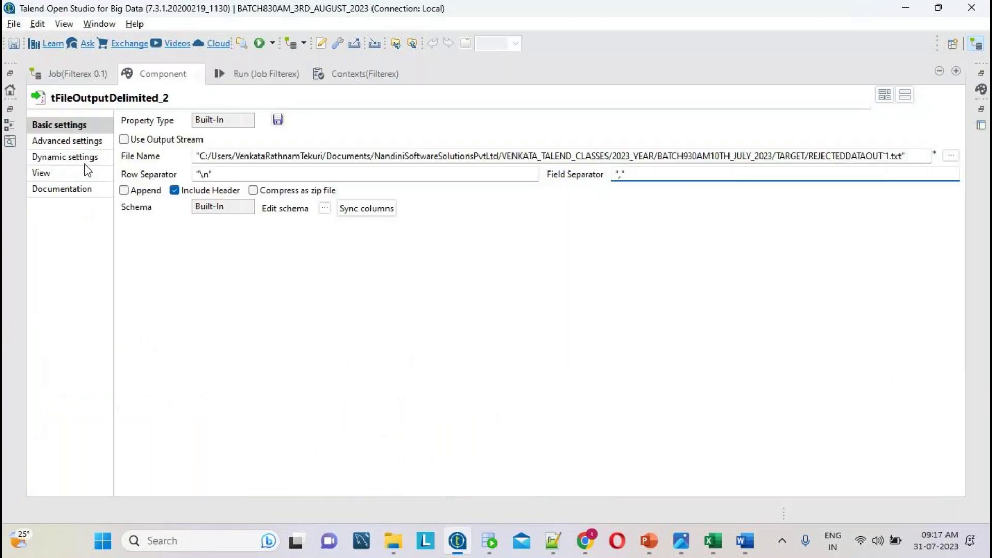
- Leave 'Throw an error if the file already exist' unchecked in tFileOutputDelimited_2's Advanced settings
{"action": "left_click", "coordinate": [79, 144]}
{"action": "left_click", "coordinate": [166, 238]}
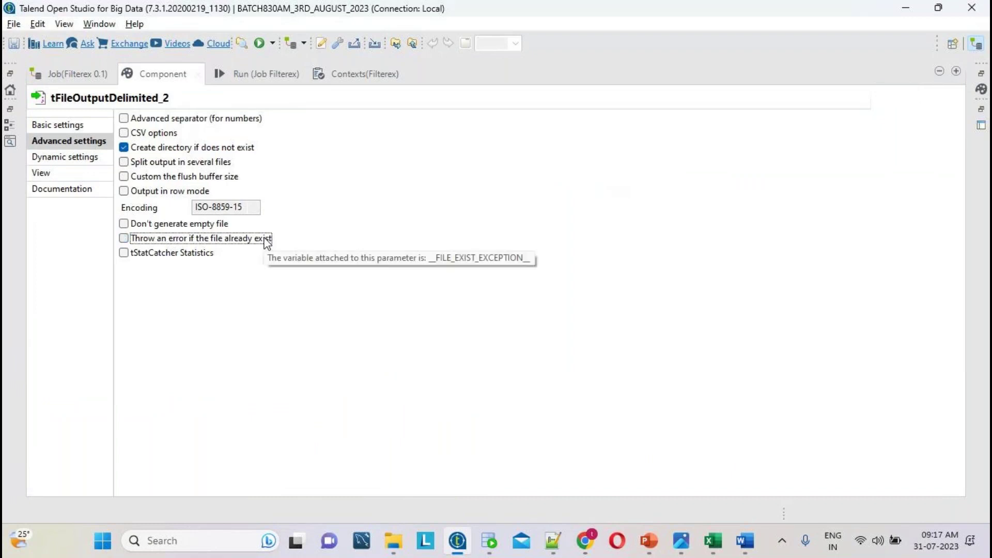
{"action": "left_click", "coordinate": [154, 76]}
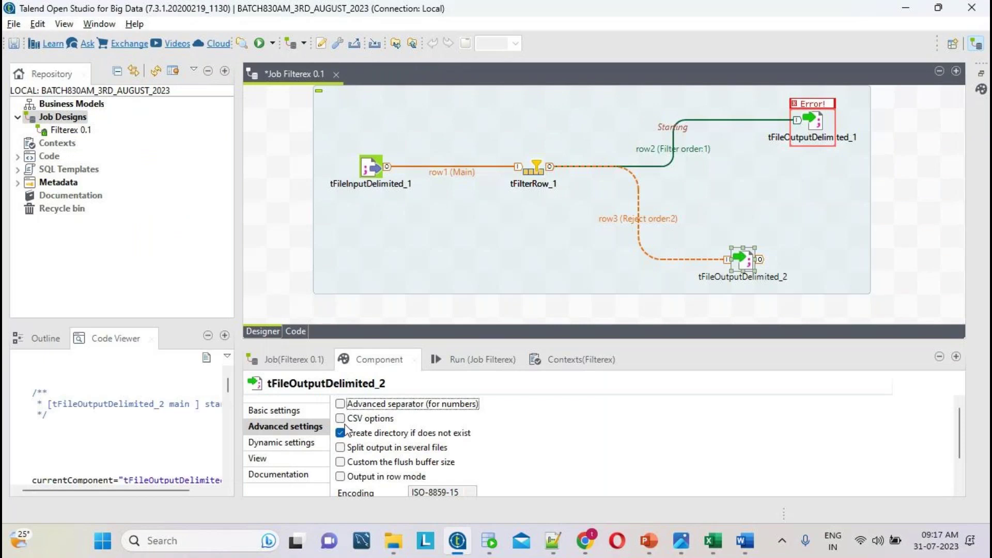
{"action": "scroll", "coordinate": [626, 439], "scroll_direction": "down", "scroll_amount": 2}
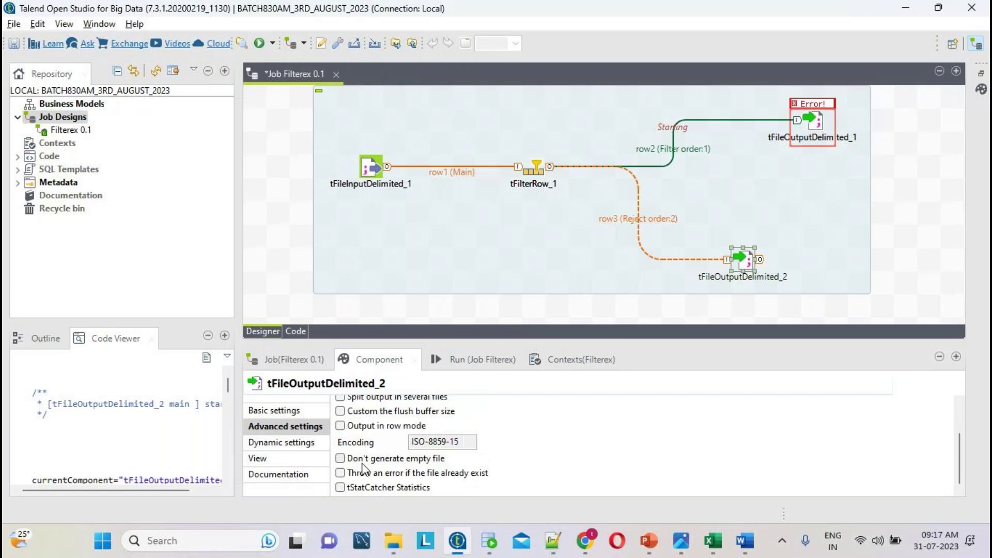
{"action": "left_click", "coordinate": [376, 473]}
{"action": "left_click", "coordinate": [376, 474]}
{"action": "left_click", "coordinate": [376, 473]}
{"action": "left_click", "coordinate": [392, 478]}
- Save the Filterex job from the File menu and bring up the Run console
{"action": "left_click", "coordinate": [14, 25]}
{"action": "left_click", "coordinate": [44, 82]}
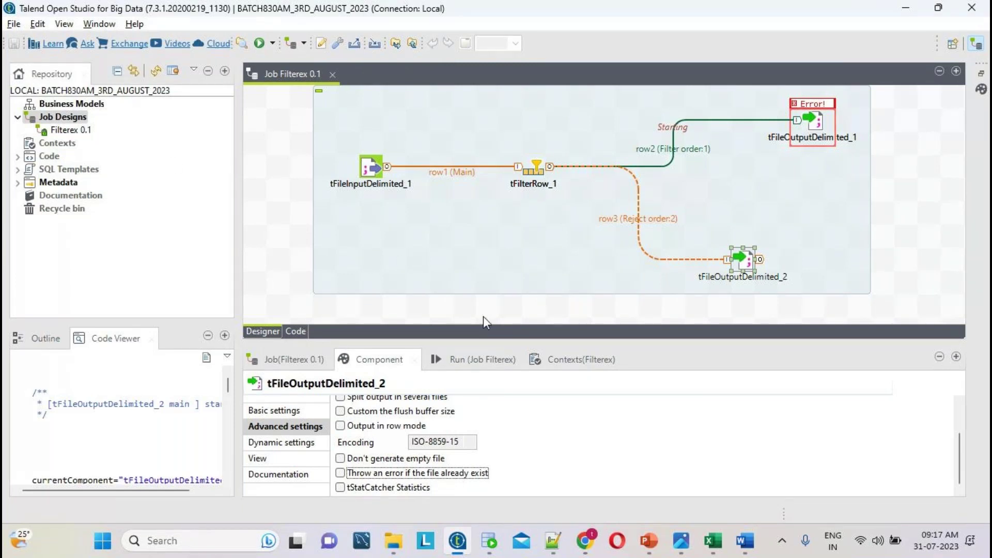
{"action": "left_click", "coordinate": [483, 361]}
- Clear and rerun Filterex, then open REJECTEDDATAOUT1 from TARGET with Edit with Notepad++
{"action": "left_click", "coordinate": [529, 423]}
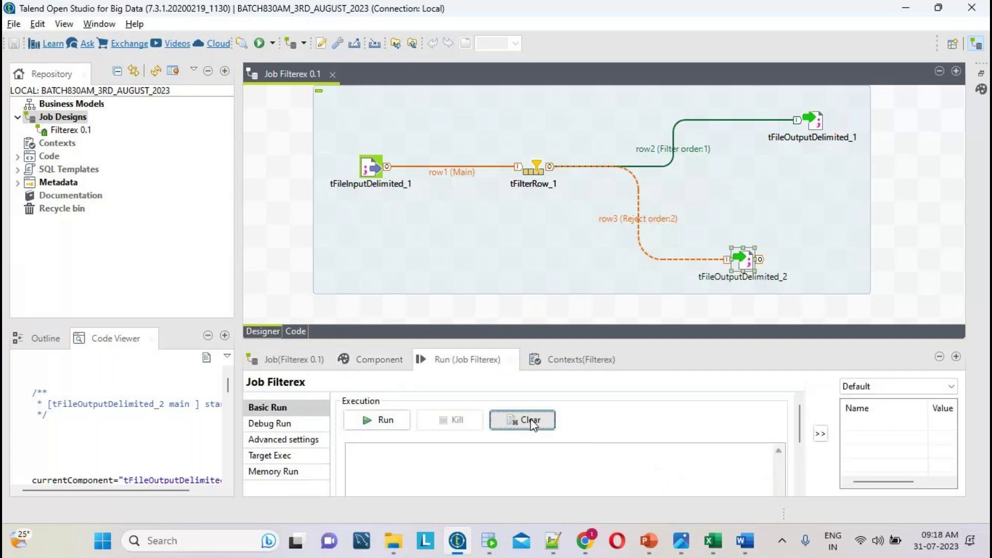
{"action": "left_click", "coordinate": [381, 426]}
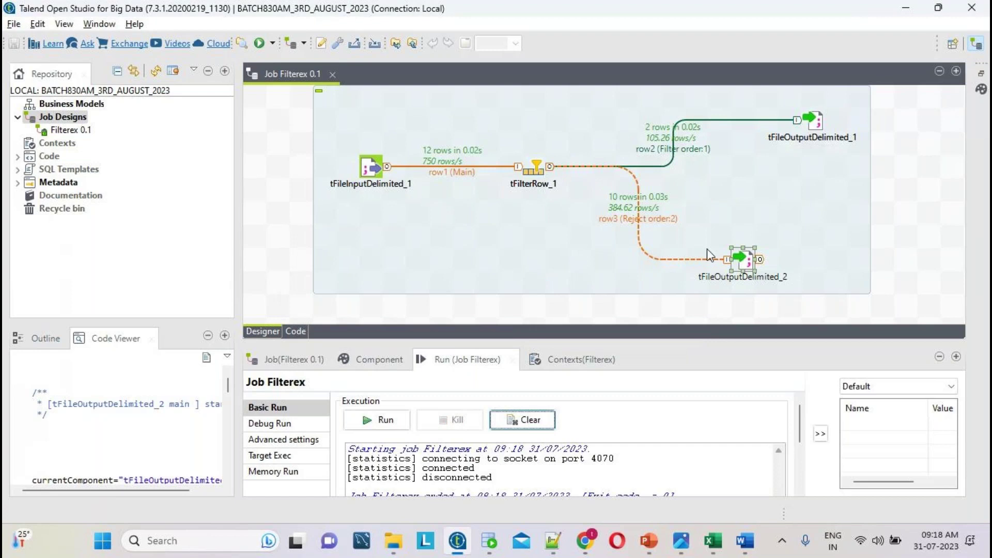
{"action": "left_click", "coordinate": [398, 549]}
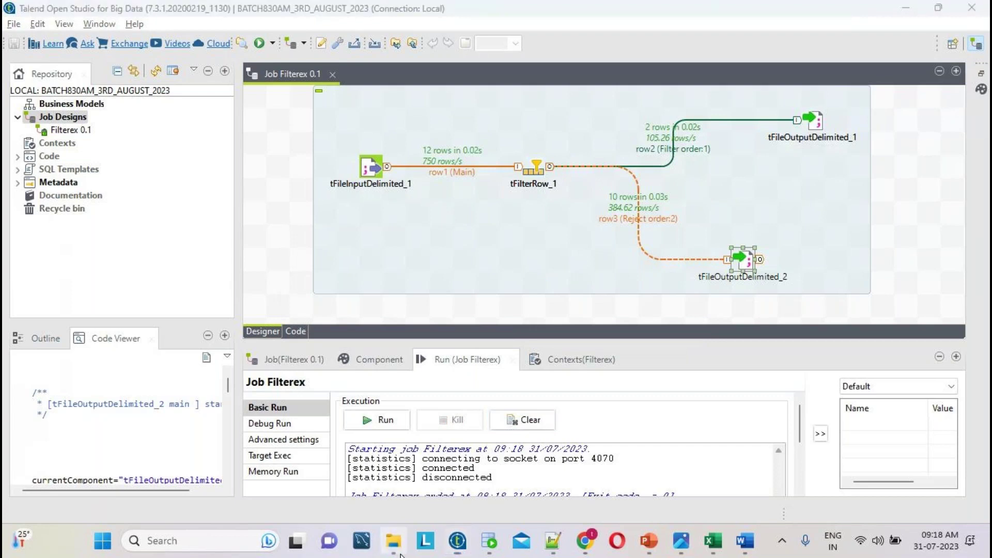
{"action": "left_click", "coordinate": [294, 160]}
{"action": "right_click", "coordinate": [296, 161]}
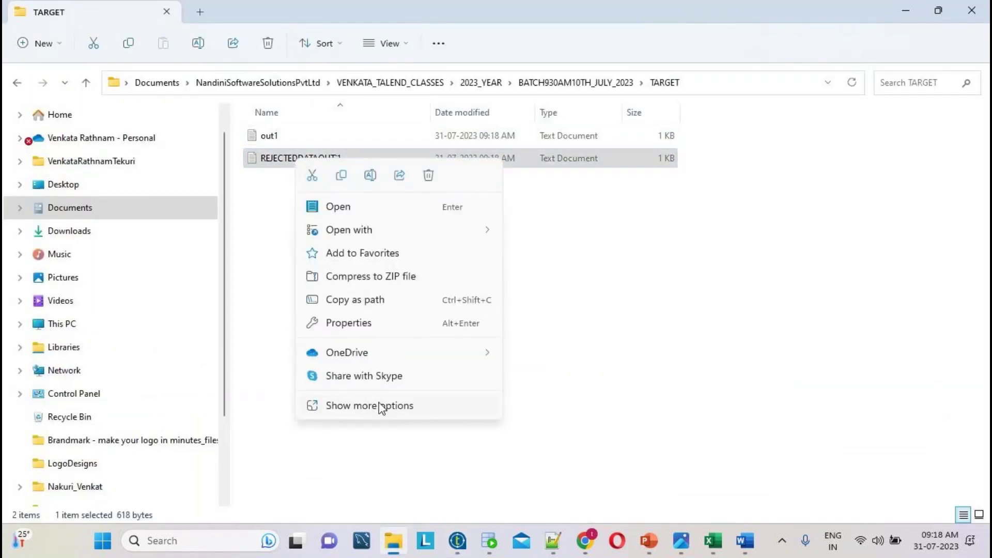
{"action": "left_click", "coordinate": [381, 406]}
{"action": "left_click", "coordinate": [504, 116]}
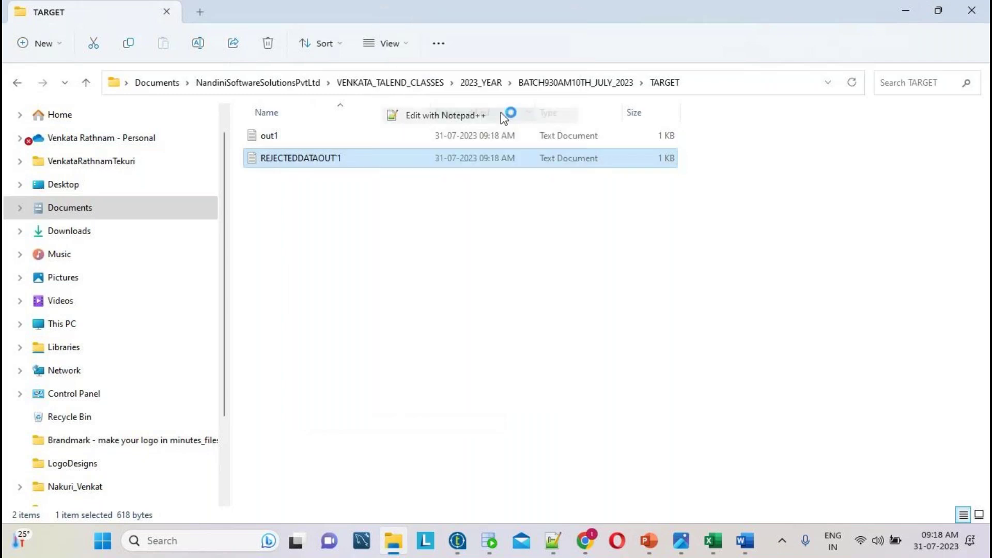
- Inspect REJECTEDDATAOUT1.txt's ten rejected rows, their errorMessage column and DEPTNO values
{"action": "left_click", "coordinate": [610, 329]}
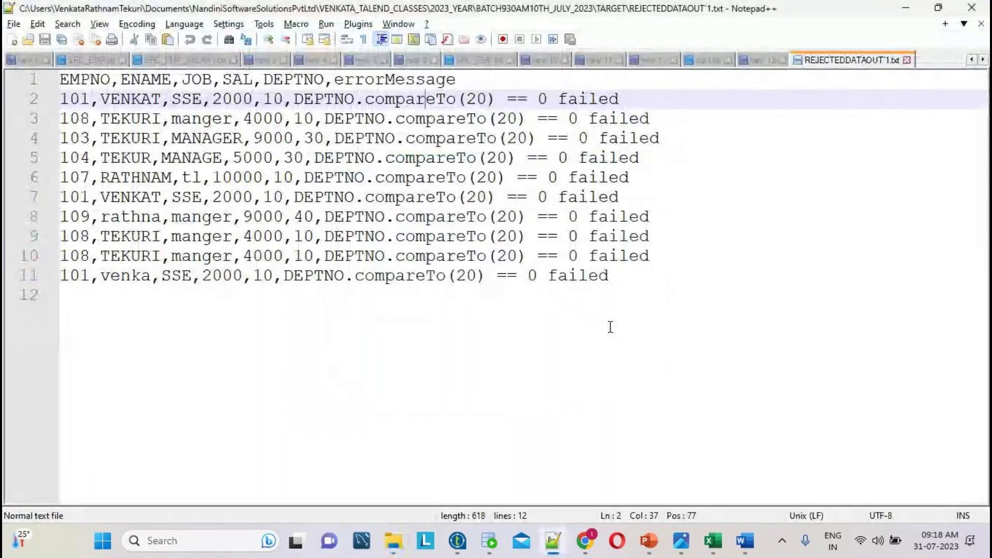
{"action": "key", "text": "ctrl+a"}
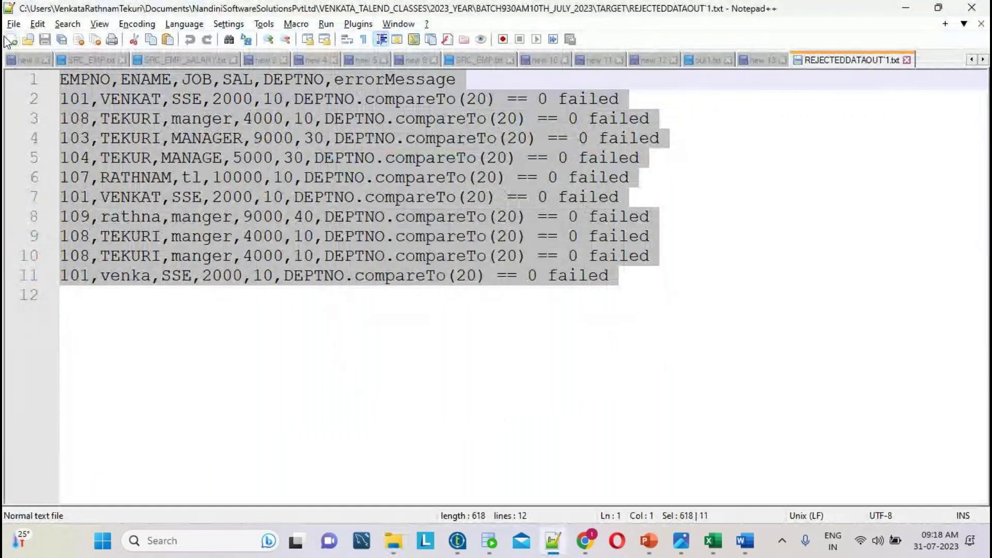
{"action": "double_click", "coordinate": [413, 81]}
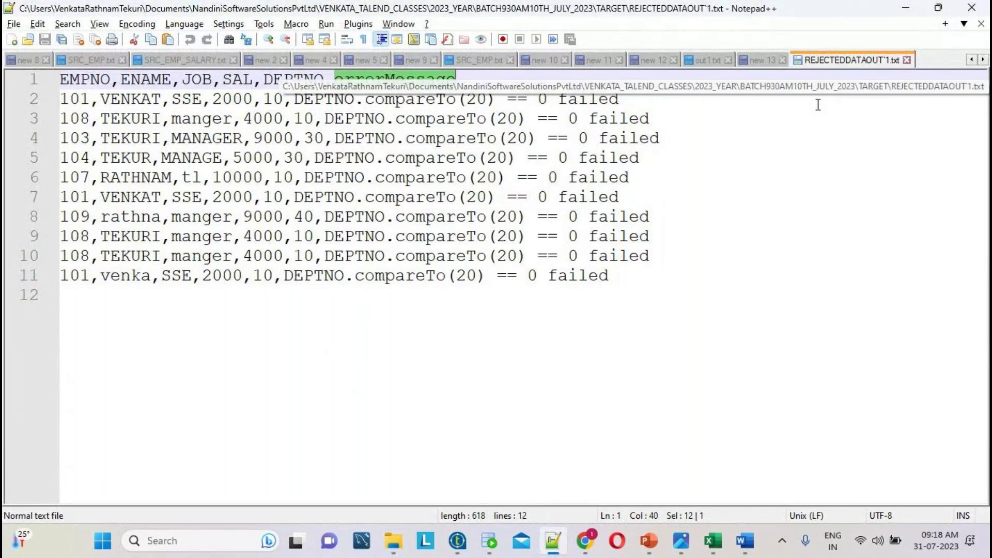
{"action": "left_click_drag", "start_coordinate": [664, 292], "coordinate": [60, 79]}
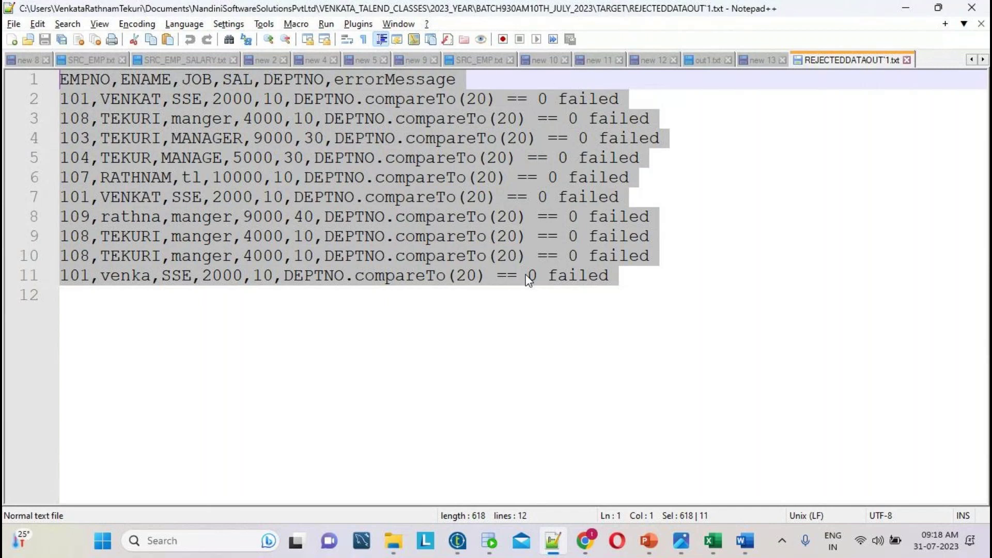
{"action": "double_click", "coordinate": [308, 82]}
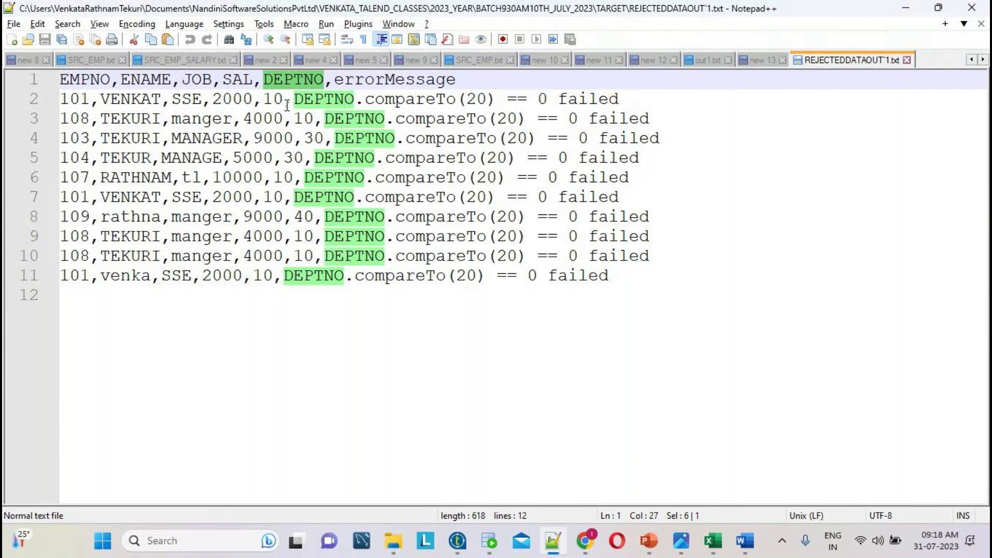
{"action": "left_click", "coordinate": [293, 99]}
{"action": "left_click_drag", "start_coordinate": [310, 296], "coordinate": [5, 81]}
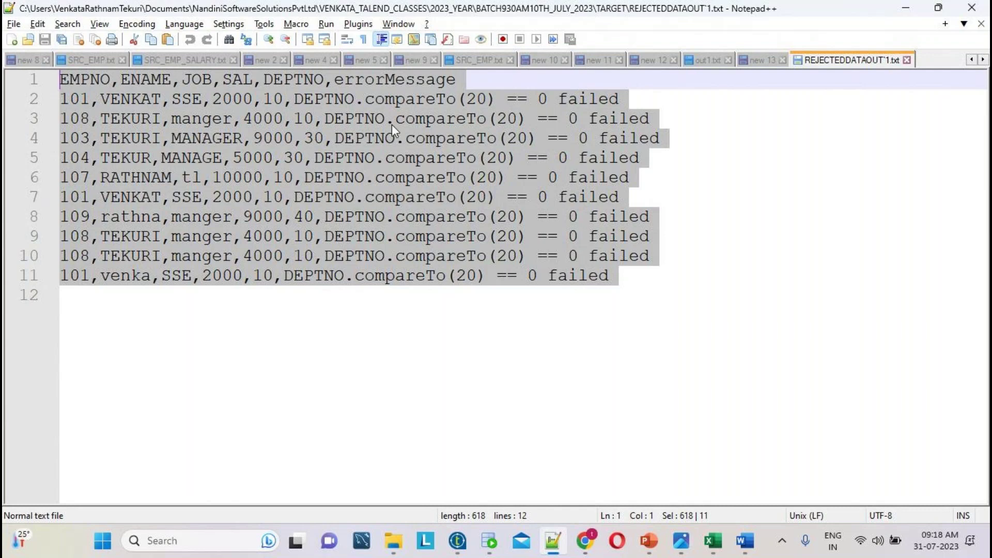
- Review out1.txt's two DEPTNO 20 rows, then return to Talend and select tFileInputDelimited_1
{"action": "left_click", "coordinate": [707, 60]}
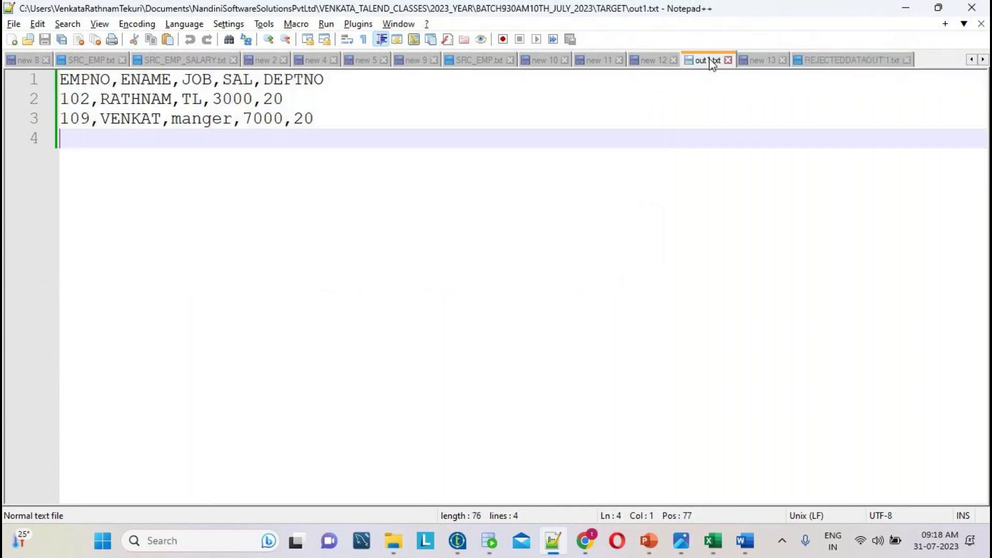
{"action": "key", "text": "ctrl+a"}
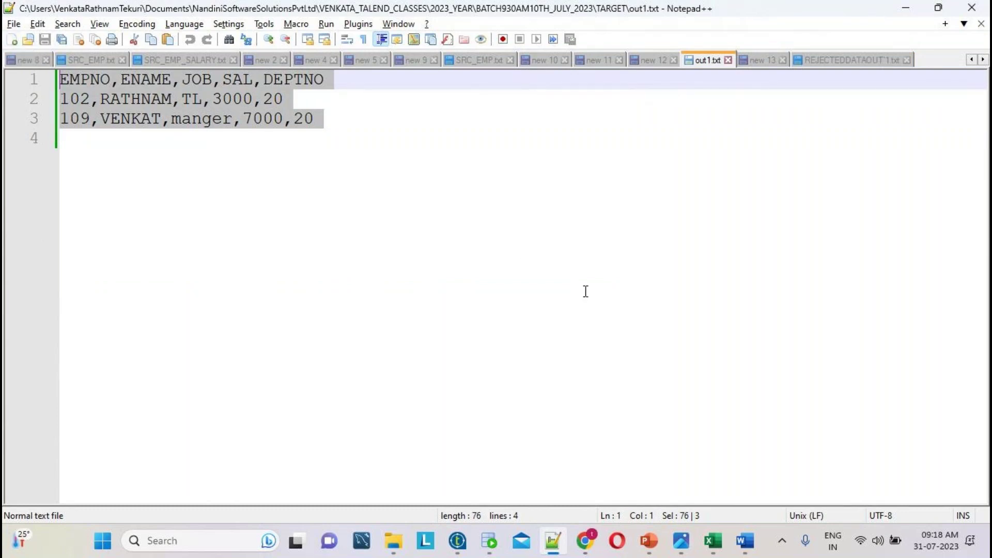
{"action": "left_click", "coordinate": [459, 541]}
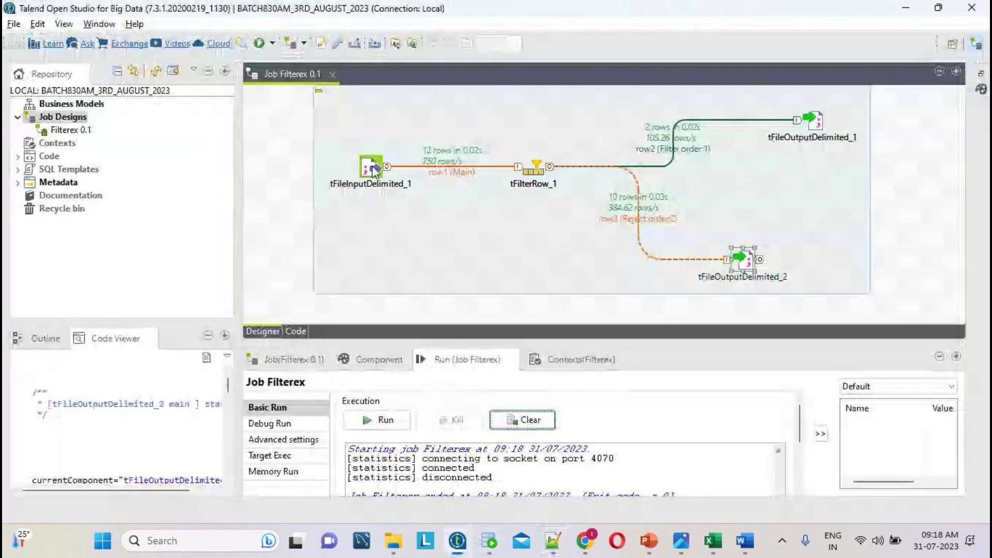
{"action": "left_click", "coordinate": [372, 166]}
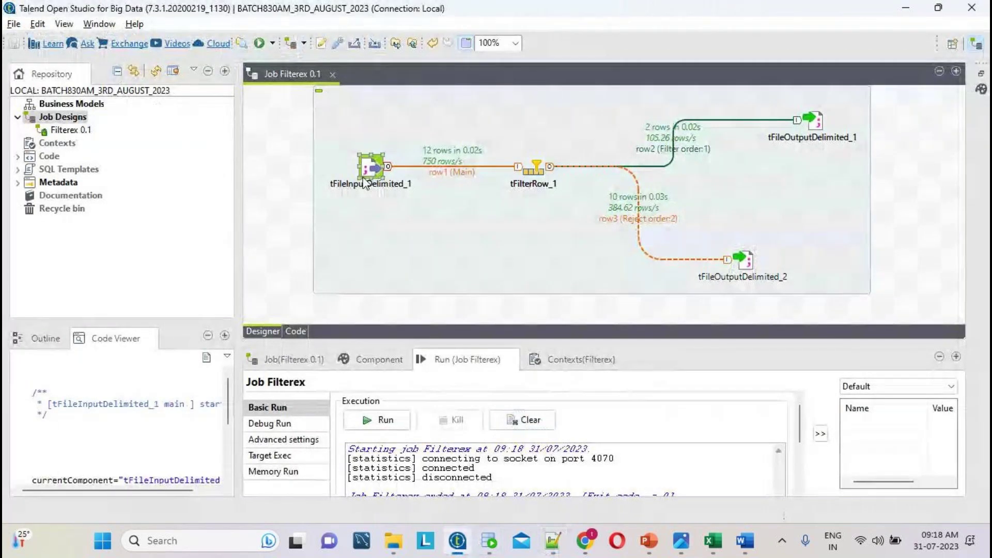
- Review the Basic settings of tFilterRow_1, tFileInputDelimited_1 and both tFileOutputDelimited components, ending on _2
{"action": "left_click", "coordinate": [536, 170]}
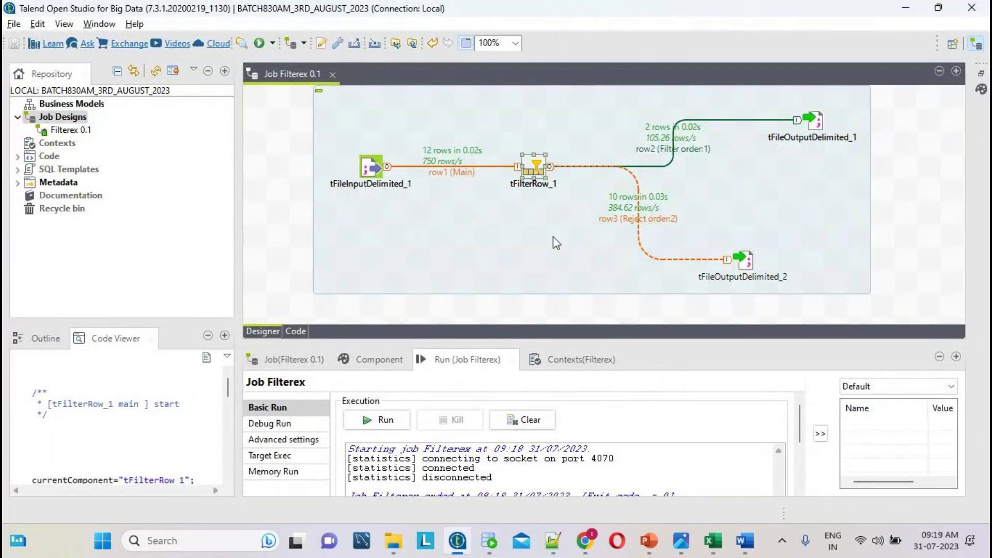
{"action": "double_click", "coordinate": [536, 166]}
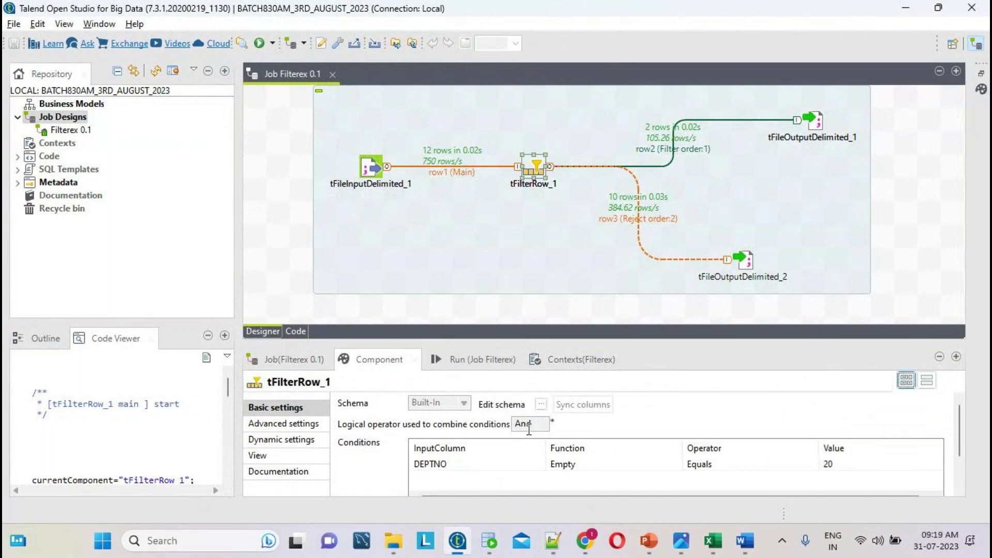
{"action": "left_click", "coordinate": [814, 123]}
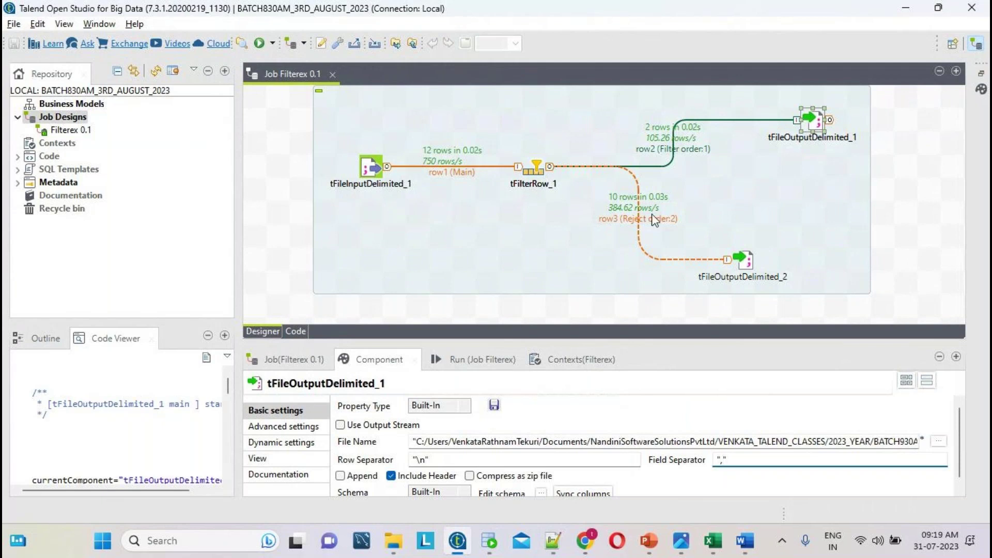
{"action": "left_click", "coordinate": [749, 257]}
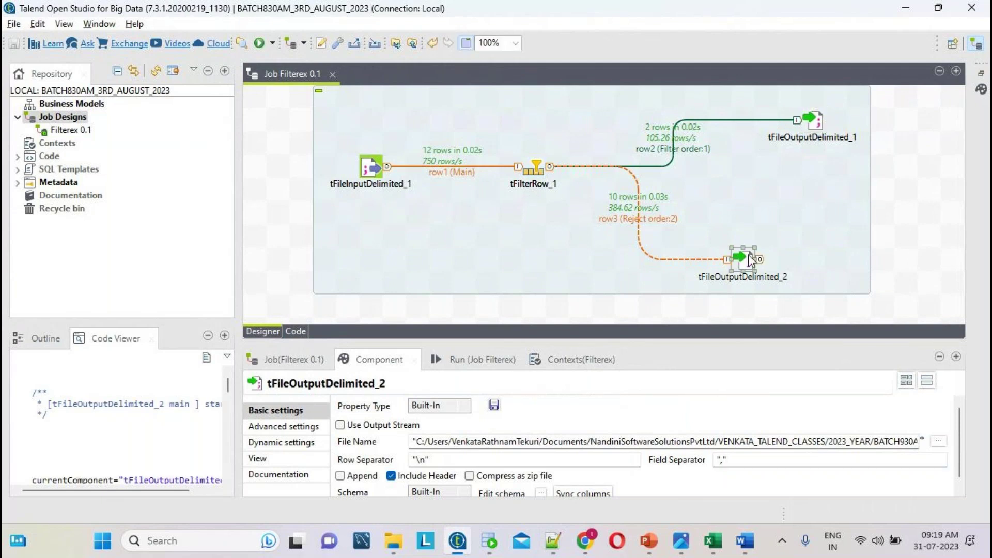
{"action": "left_click", "coordinate": [375, 168]}
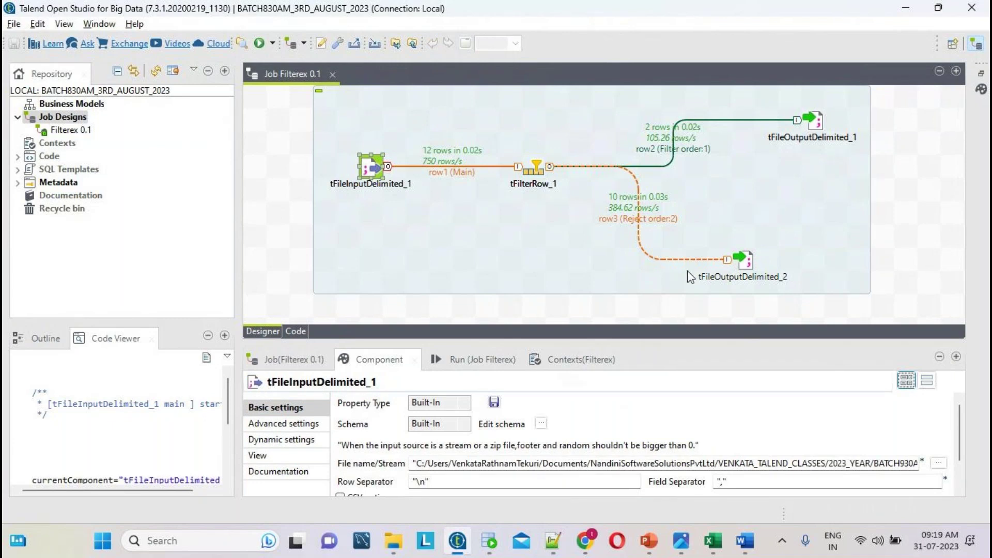
{"action": "left_click", "coordinate": [539, 166]}
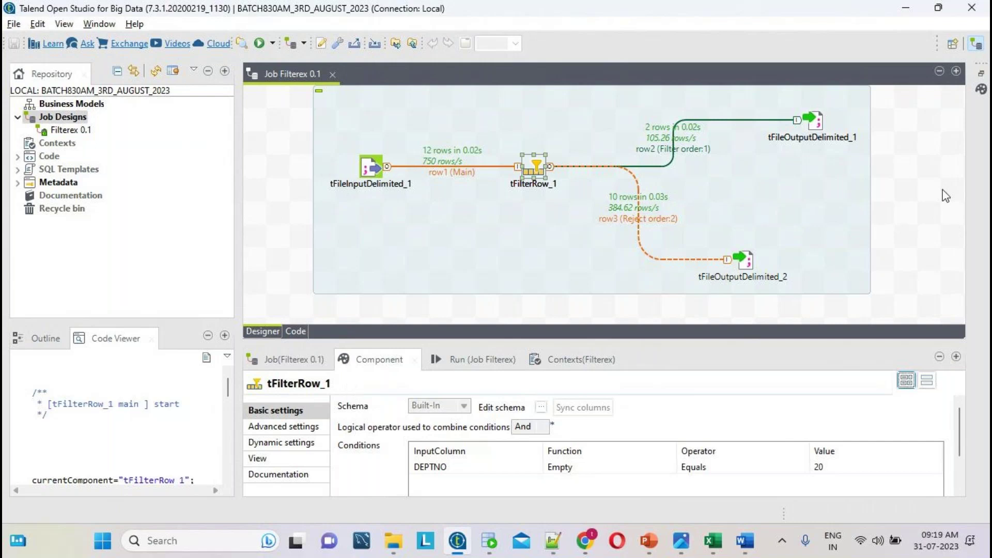
{"action": "left_click", "coordinate": [819, 120]}
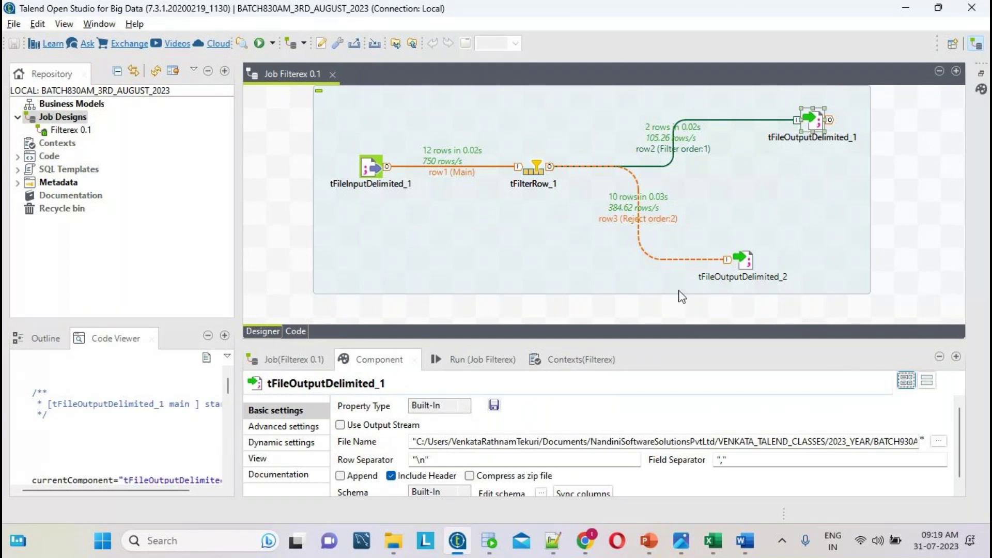
{"action": "left_click", "coordinate": [746, 259]}
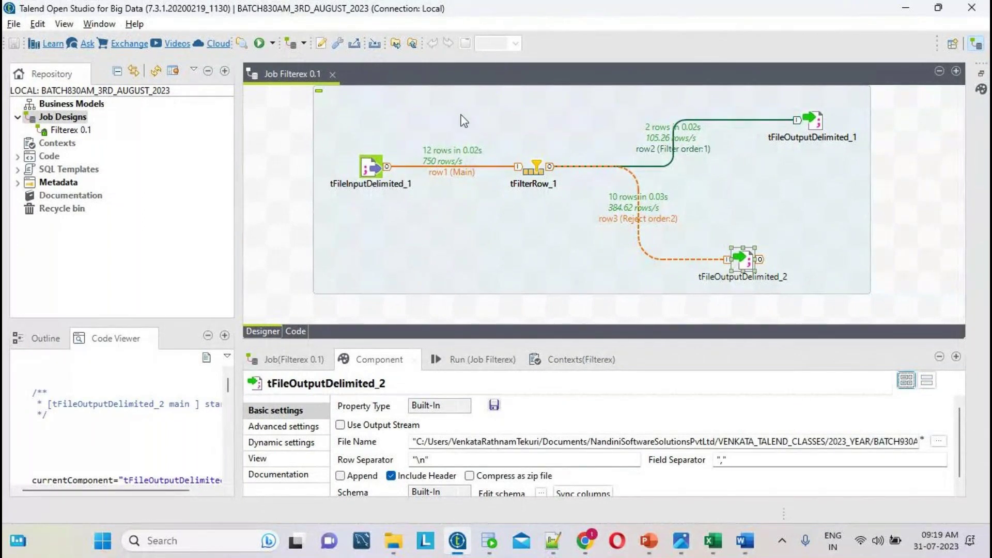
- Move the Filterex subjob down-left and recheck tFileInputDelimited_1's and tFilterRow_1's settings
{"action": "left_click_drag", "start_coordinate": [460, 122], "coordinate": [445, 135]}
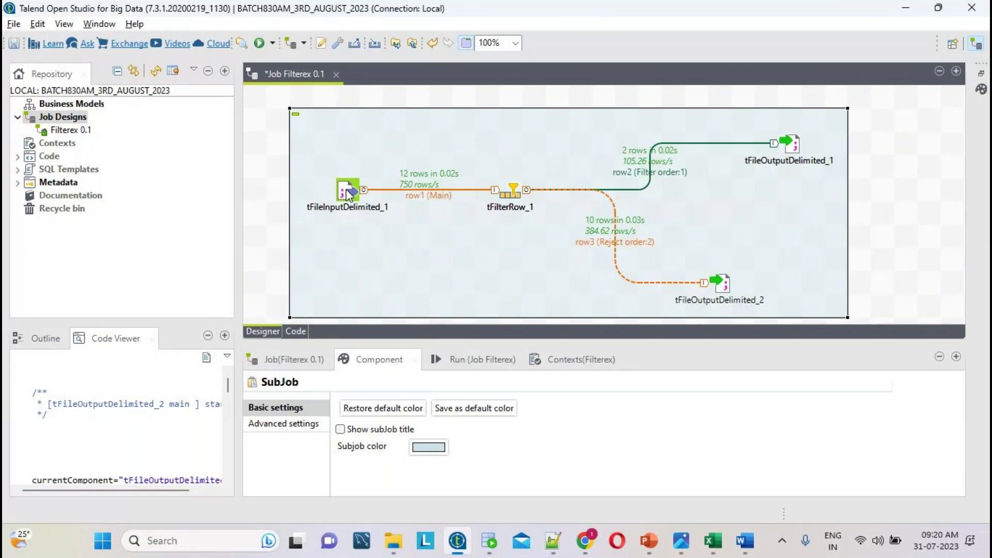
{"action": "left_click", "coordinate": [347, 191]}
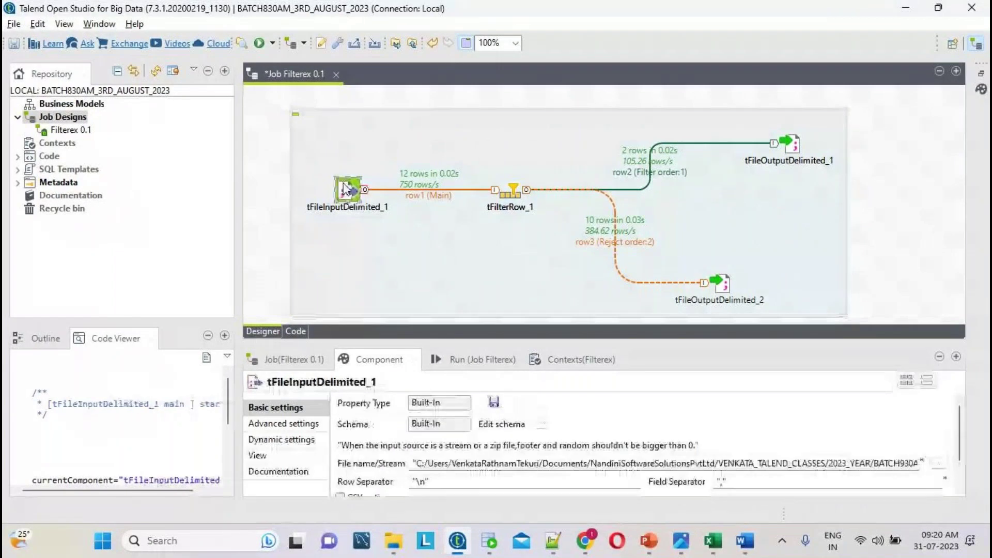
{"action": "left_click", "coordinate": [523, 181]}
{"action": "left_click", "coordinate": [519, 198]}
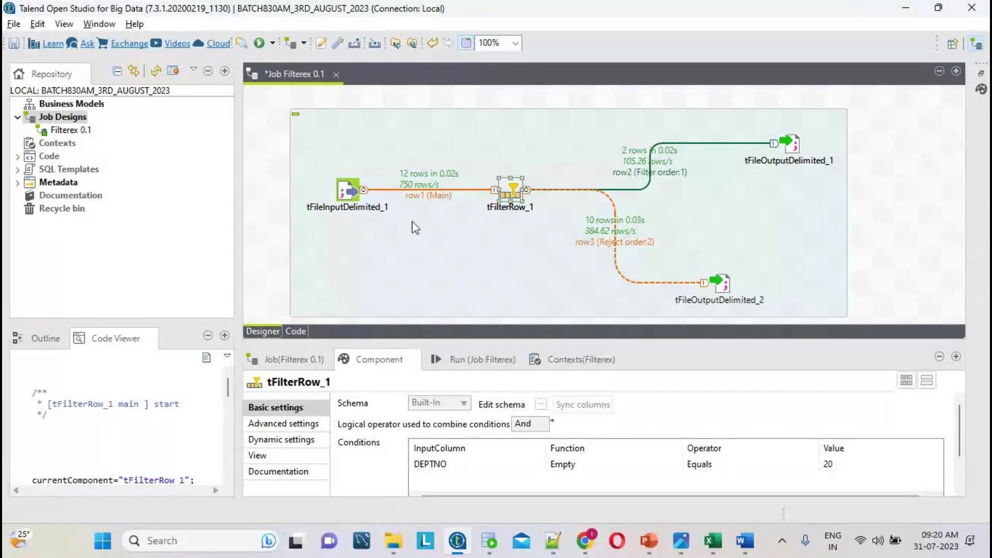
{"action": "left_click", "coordinate": [352, 194]}
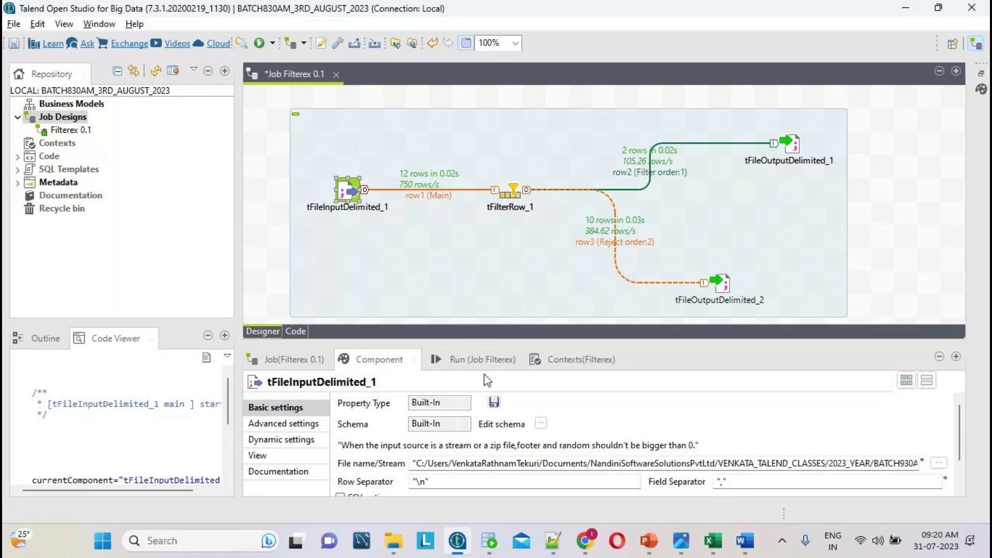
{"action": "left_click", "coordinate": [511, 193]}
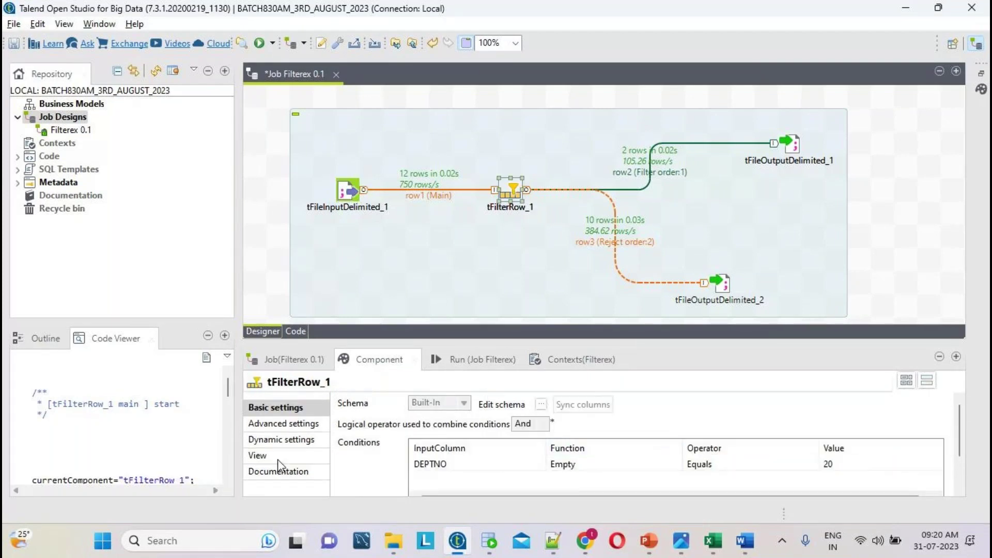
- Recheck tFileOutputDelimited_1's comma-separated output with header, glance at Notepad++, and reopen tFilterRow_1
{"action": "left_click", "coordinate": [799, 146]}
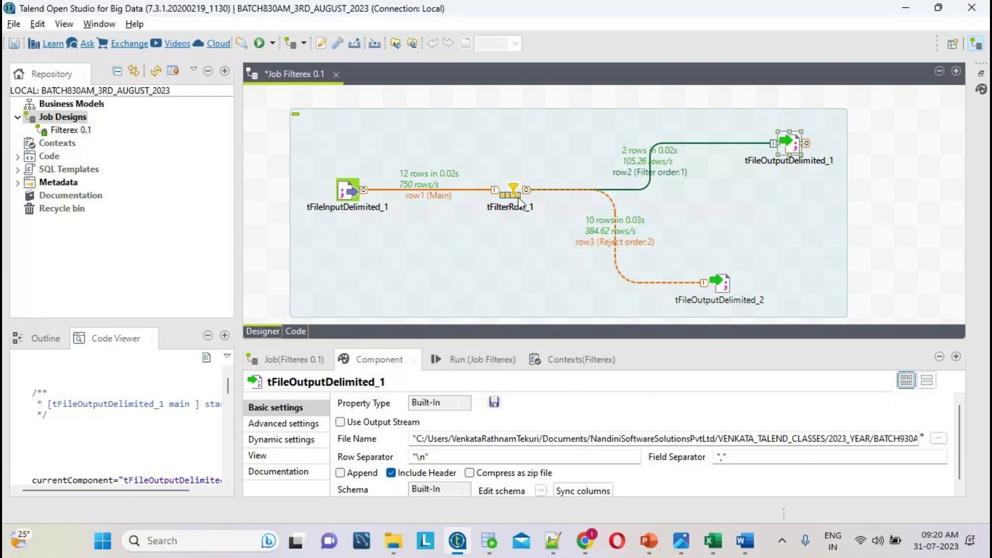
{"action": "left_click", "coordinate": [347, 194]}
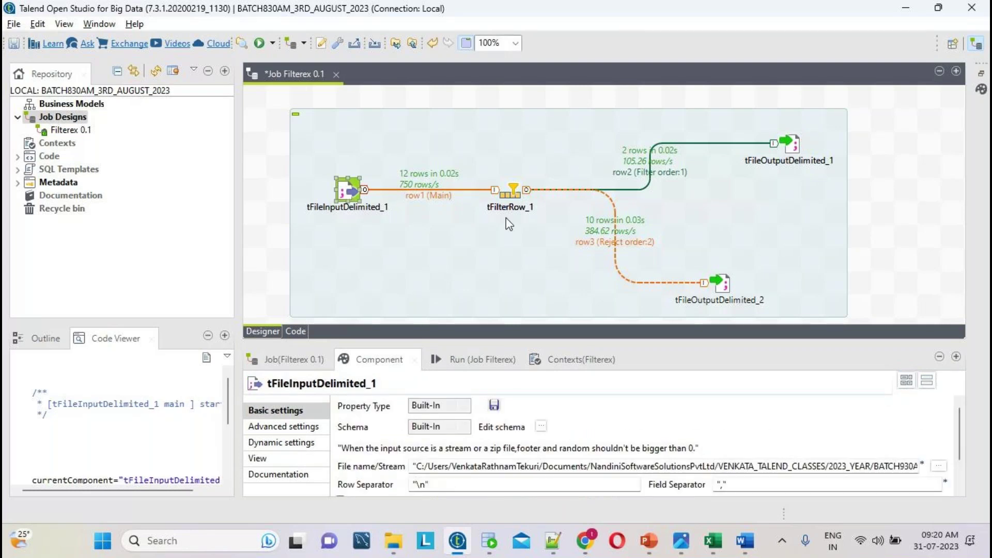
{"action": "left_click", "coordinate": [500, 191]}
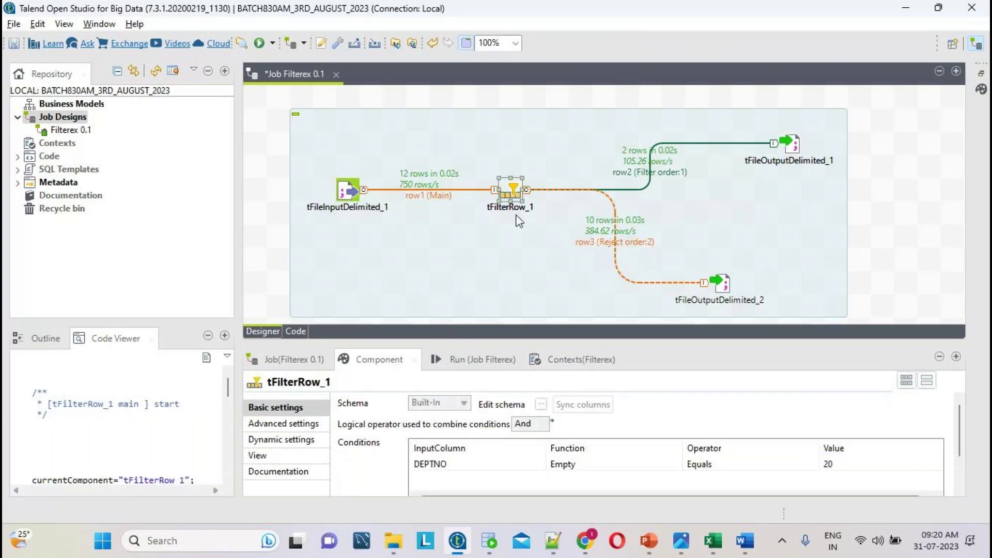
{"action": "left_click", "coordinate": [786, 146]}
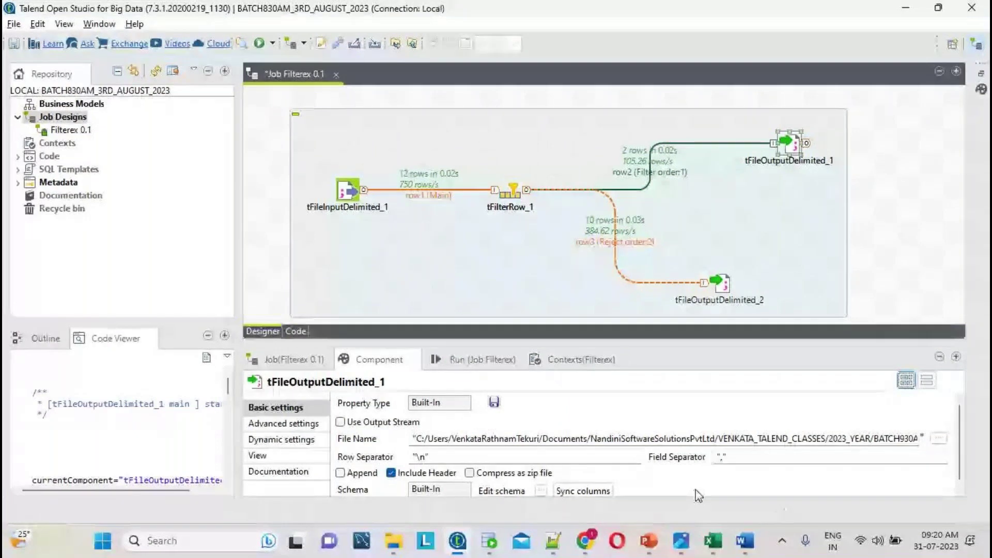
{"action": "mouse_move", "coordinate": [577, 546]}
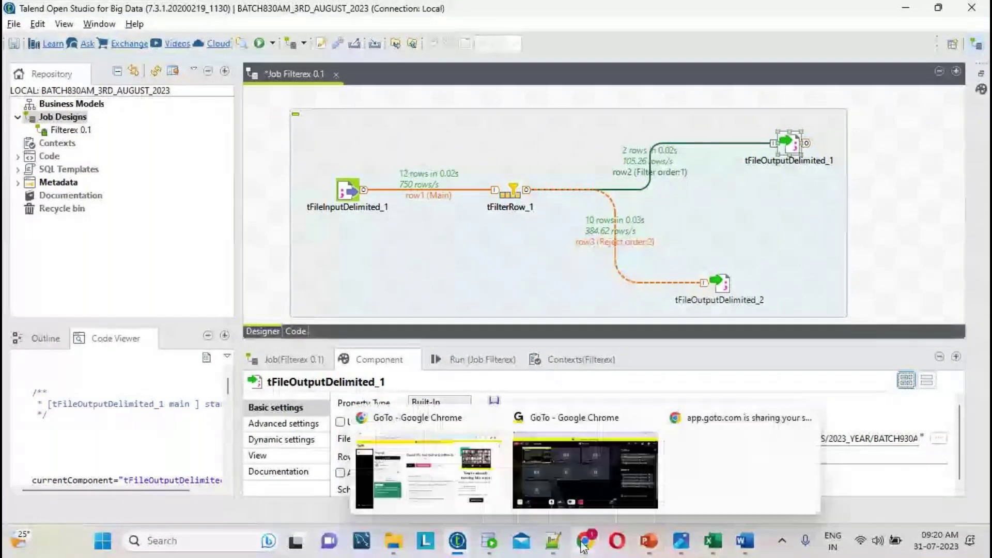
{"action": "left_click", "coordinate": [554, 542]}
{"action": "left_click", "coordinate": [554, 543]}
{"action": "left_click", "coordinate": [513, 192]}
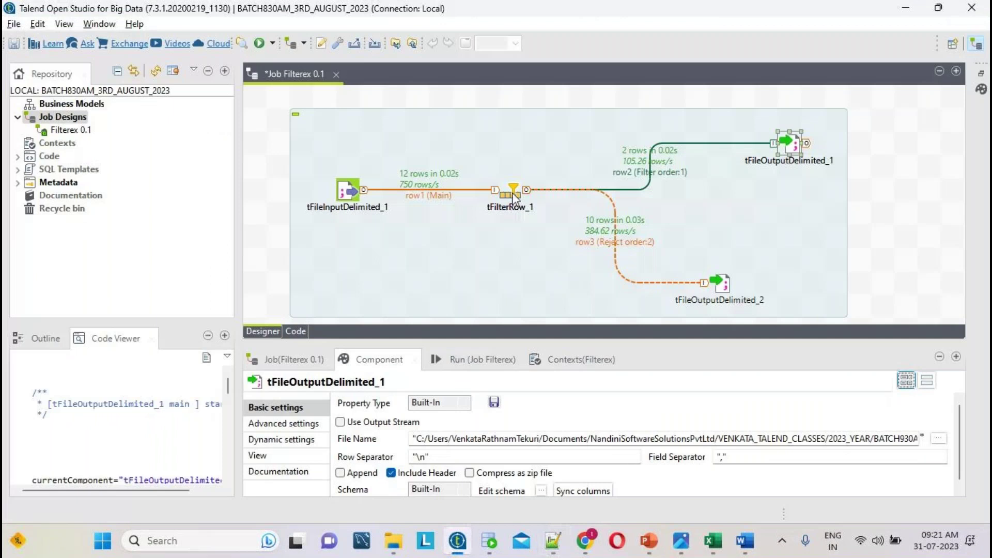
- Change tFilterRow_1's DEPTNO condition value from 20 to 10 and save the job
{"action": "left_click", "coordinate": [822, 465]}
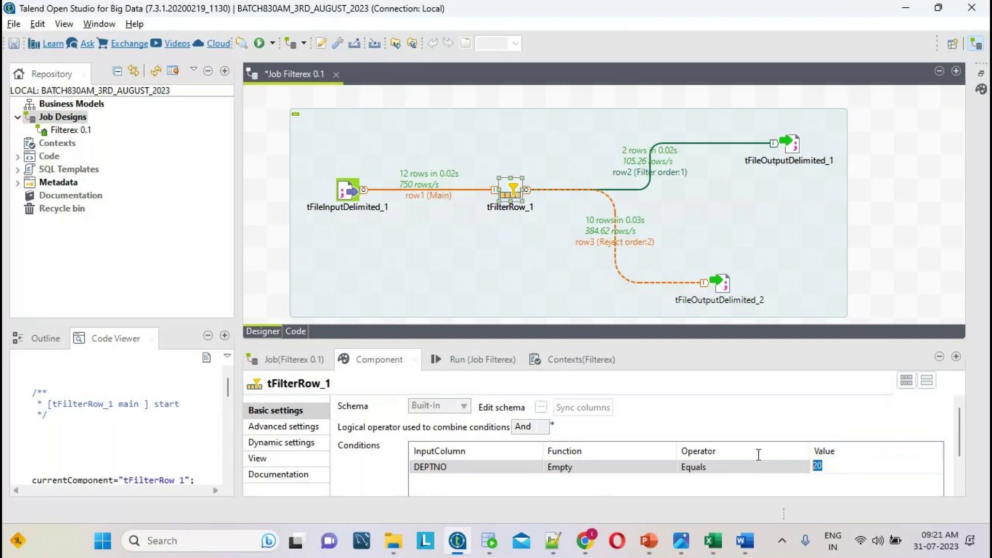
{"action": "type", "text": "10"}
{"action": "left_click", "coordinate": [14, 43]}
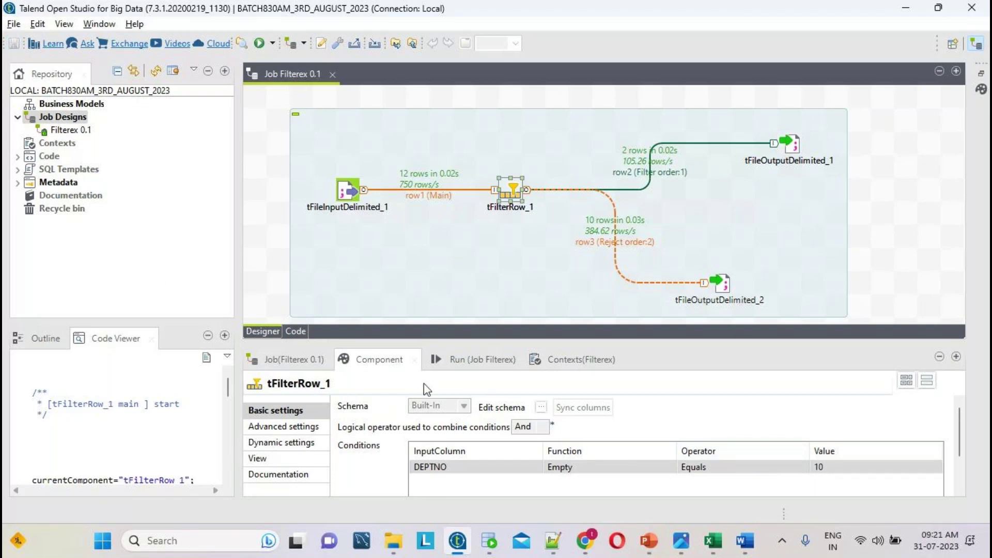
- Clear the run console and rerun Filterex, passing 7 rows and rejecting 5, then switch to Notepad++
{"action": "left_click", "coordinate": [449, 358]}
{"action": "left_click", "coordinate": [504, 421]}
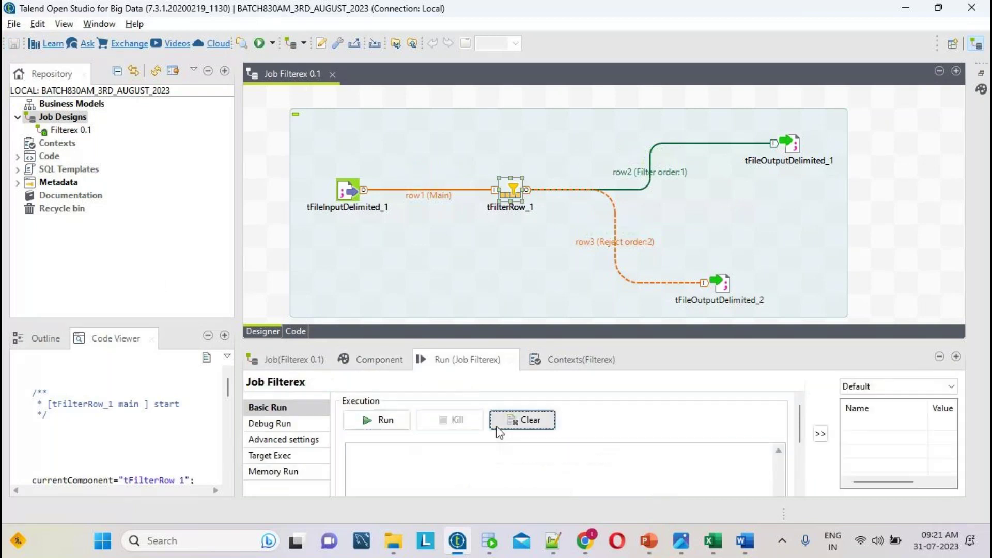
{"action": "left_click", "coordinate": [383, 421]}
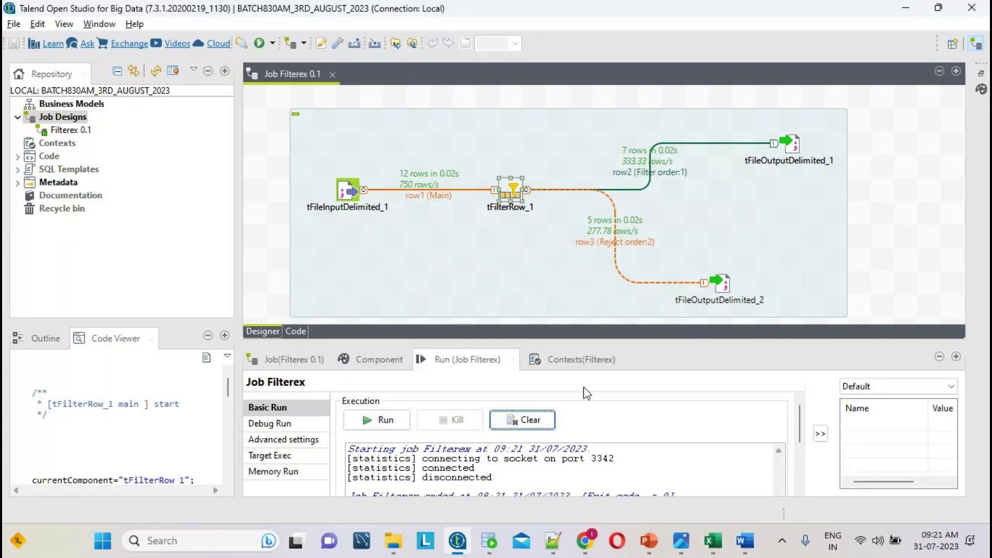
{"action": "left_click", "coordinate": [553, 541]}
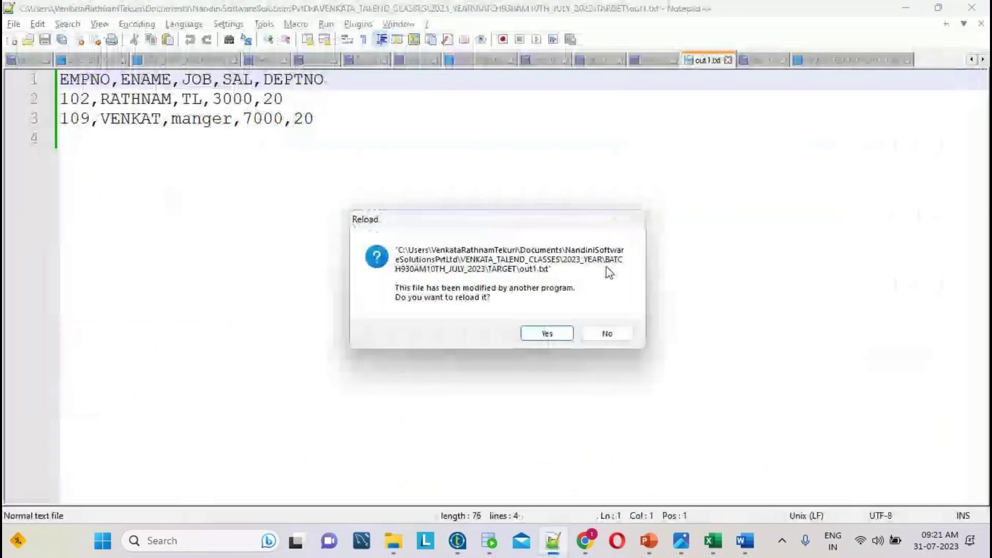
- Reload out1.txt and REJECTEDDATAOUT1.txt with the latest job output and select their rows
{"action": "left_click", "coordinate": [548, 335]}
{"action": "left_click_drag", "start_coordinate": [396, 323], "coordinate": [10, 61]}
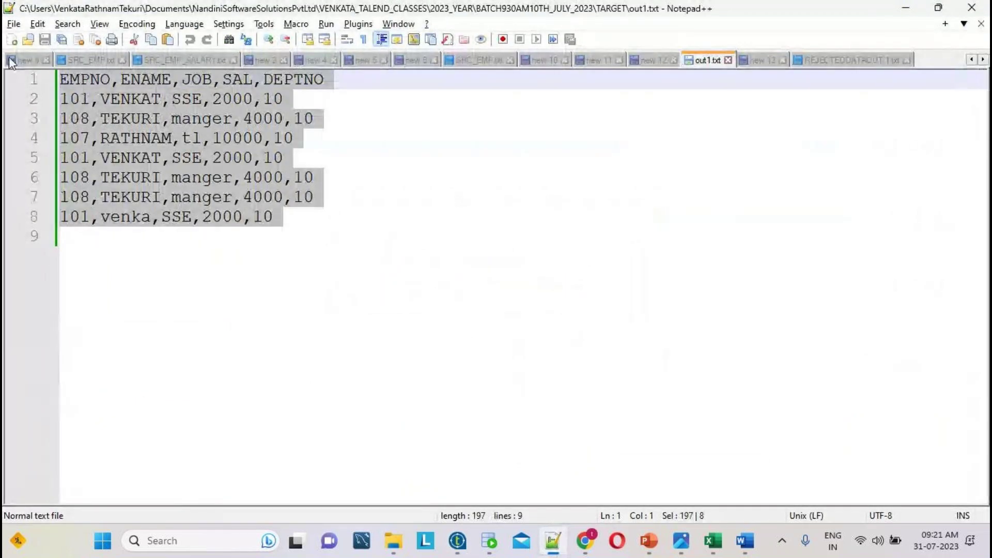
{"action": "left_click", "coordinate": [857, 61]}
{"action": "left_click", "coordinate": [540, 332]}
{"action": "left_click_drag", "start_coordinate": [539, 332], "coordinate": [4, 40]}
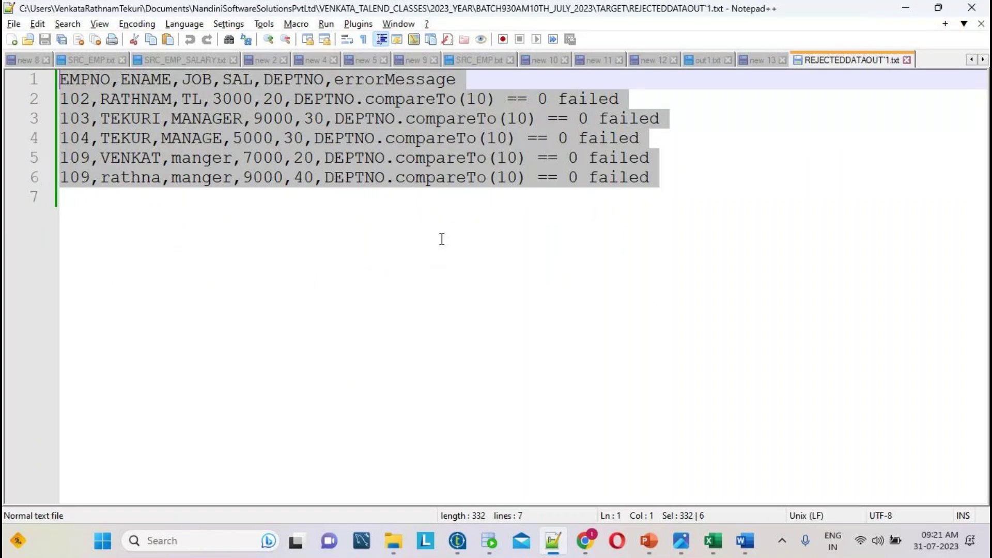
- Review the tFilterRow_1 settings in Talend, then view the SRC_EMP.txt source data
{"action": "left_click", "coordinate": [457, 541]}
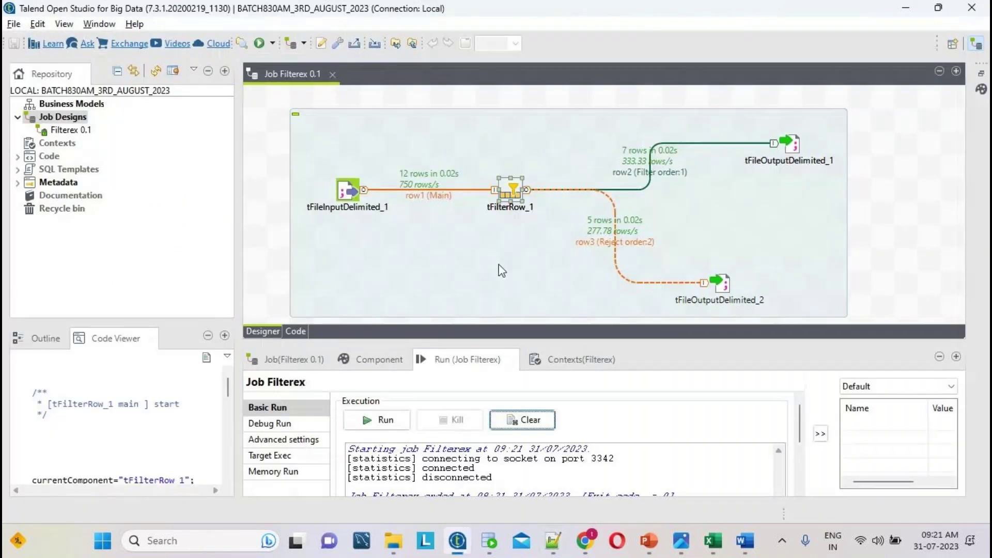
{"action": "double_click", "coordinate": [510, 191]}
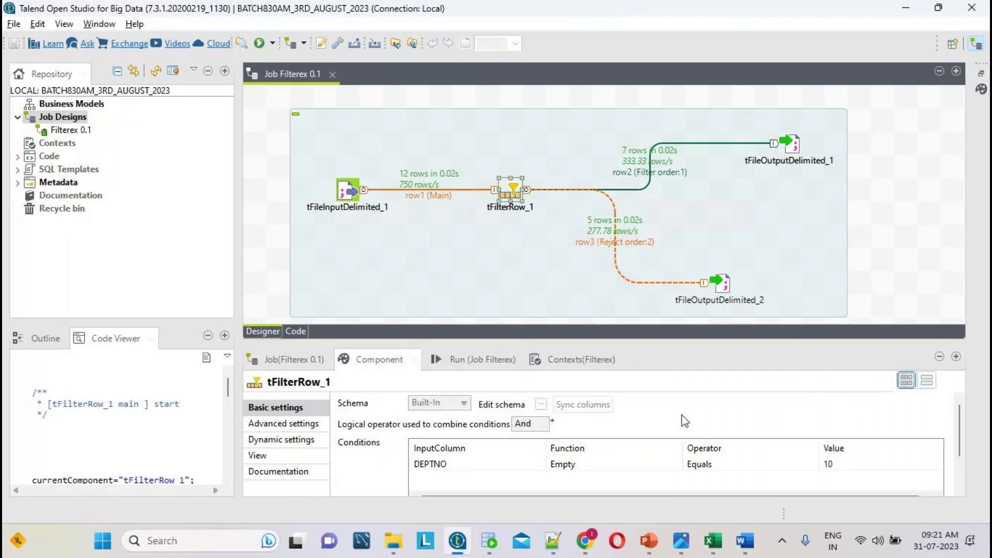
{"action": "left_click", "coordinate": [553, 541]}
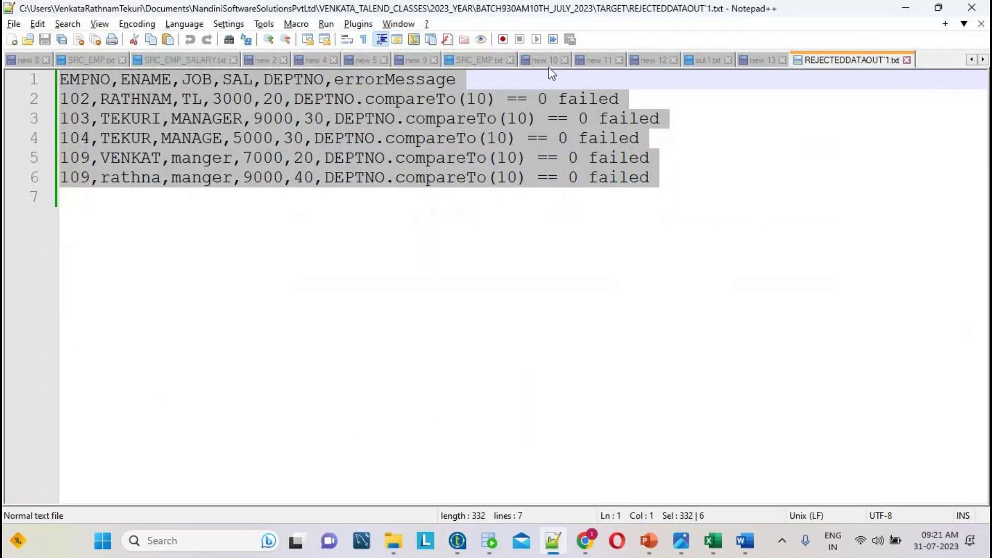
{"action": "left_click", "coordinate": [479, 58]}
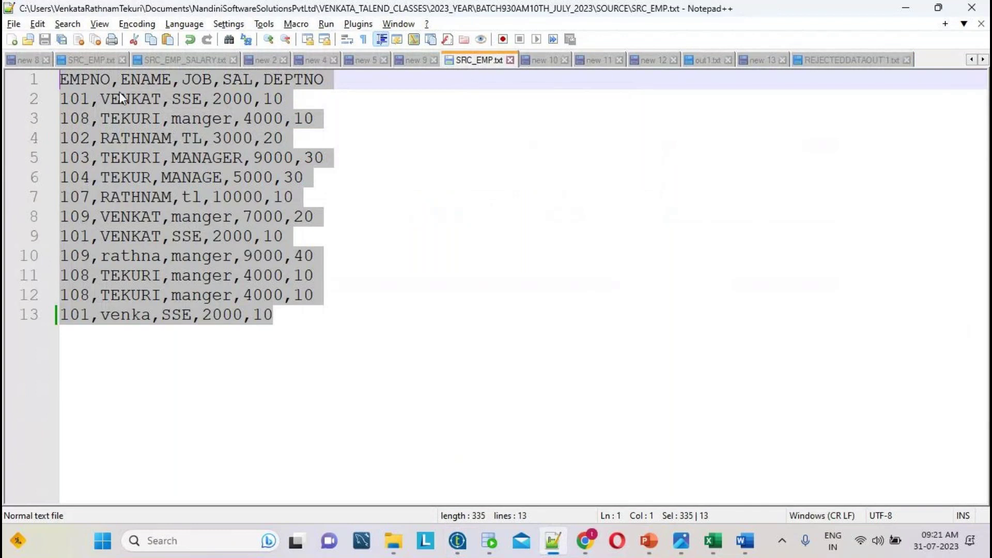
- Highlight every VENKAT occurrence in SRC_EMP.txt, then return to the Talend Filterex job
{"action": "left_click", "coordinate": [121, 96]}
{"action": "double_click", "coordinate": [120, 96]}
{"action": "key", "text": "ctrl+c"}
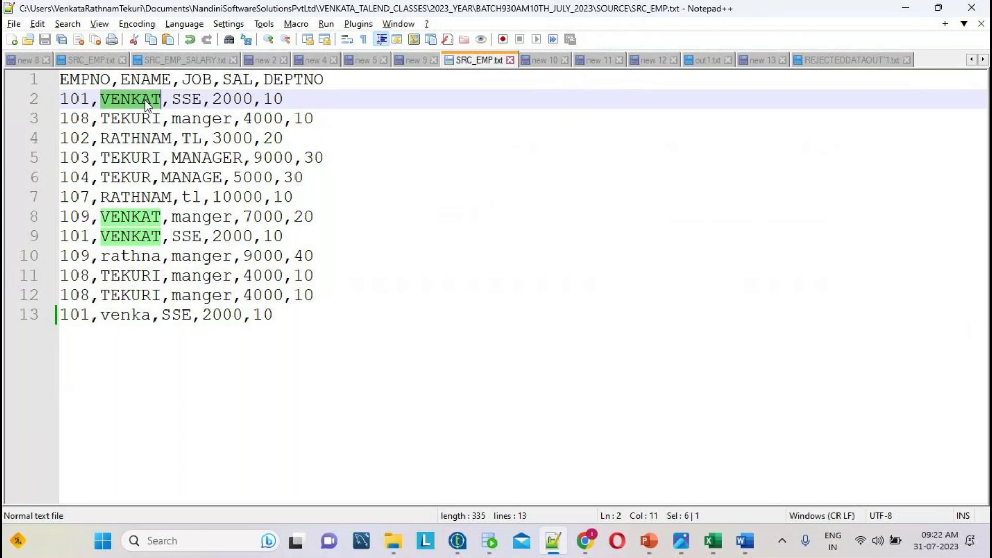
{"action": "left_click", "coordinate": [456, 542]}
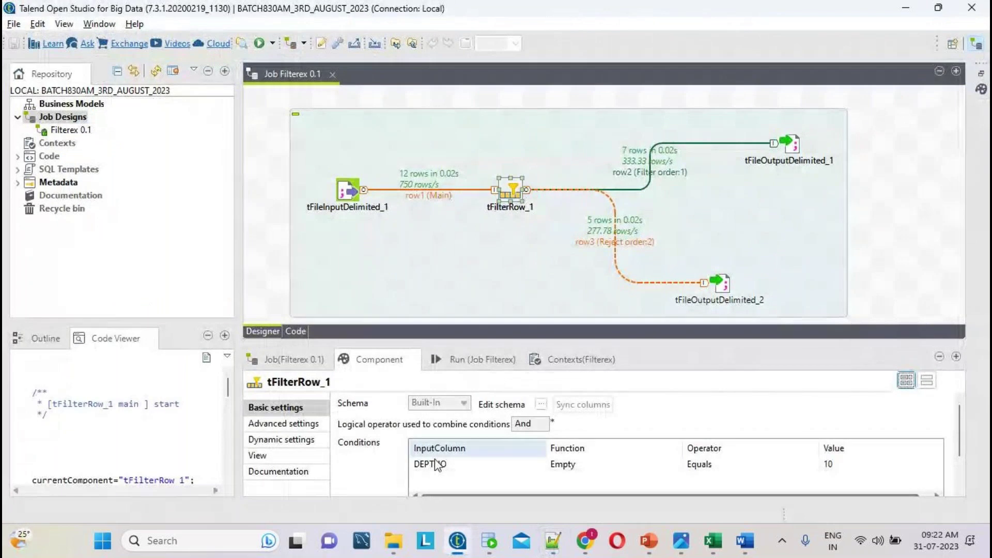
- Change tFilterRow_1's condition column from DEPTNO to ENAME and its value from 10 to "VENKAT"
{"action": "left_click", "coordinate": [438, 464]}
{"action": "left_click", "coordinate": [438, 464]}
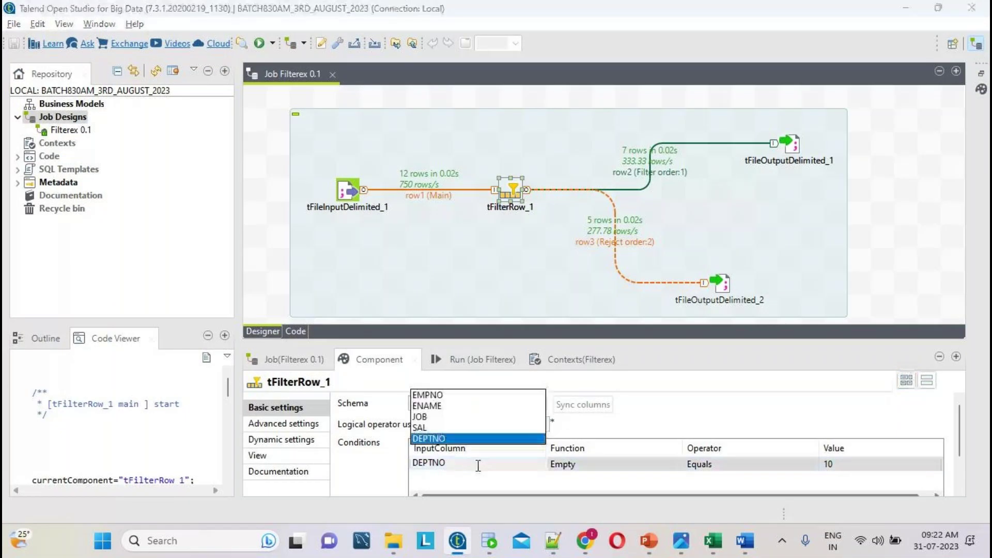
{"action": "left_click", "coordinate": [442, 407]}
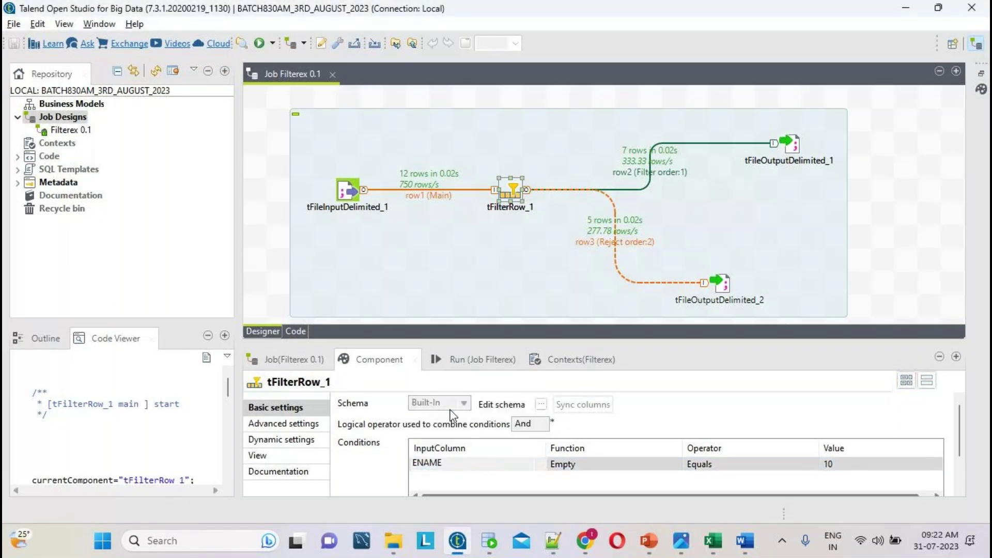
{"action": "left_click", "coordinate": [862, 463]}
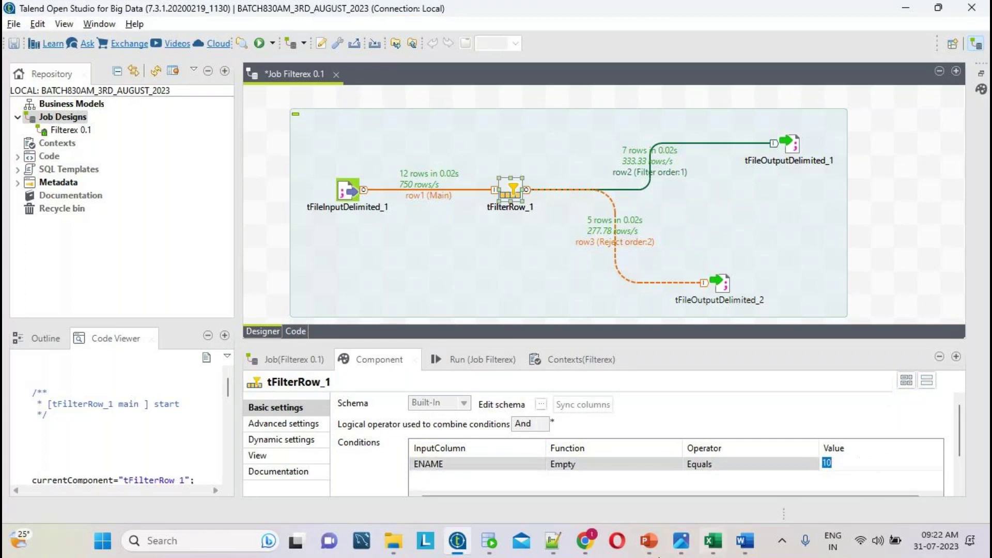
{"action": "left_click", "coordinate": [553, 541]}
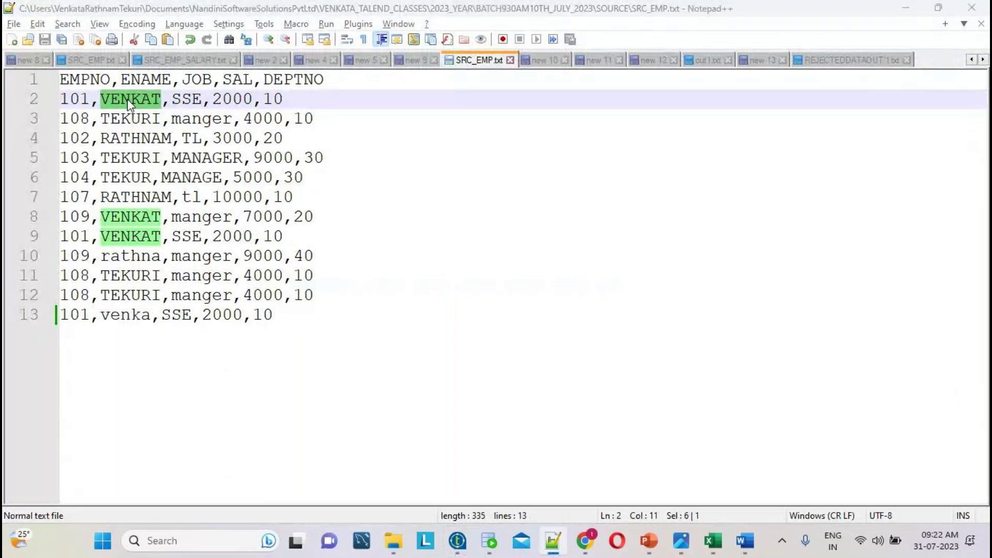
{"action": "key", "text": "alt+Tab"}
{"action": "key", "text": "ctrl+v"}
{"action": "left_click", "coordinate": [481, 466]}
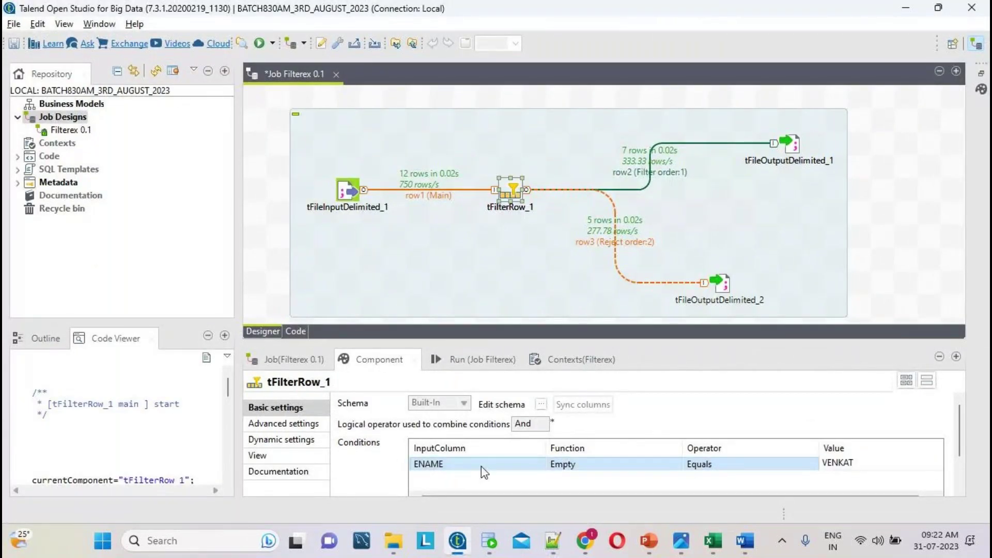
{"action": "left_click", "coordinate": [826, 468]}
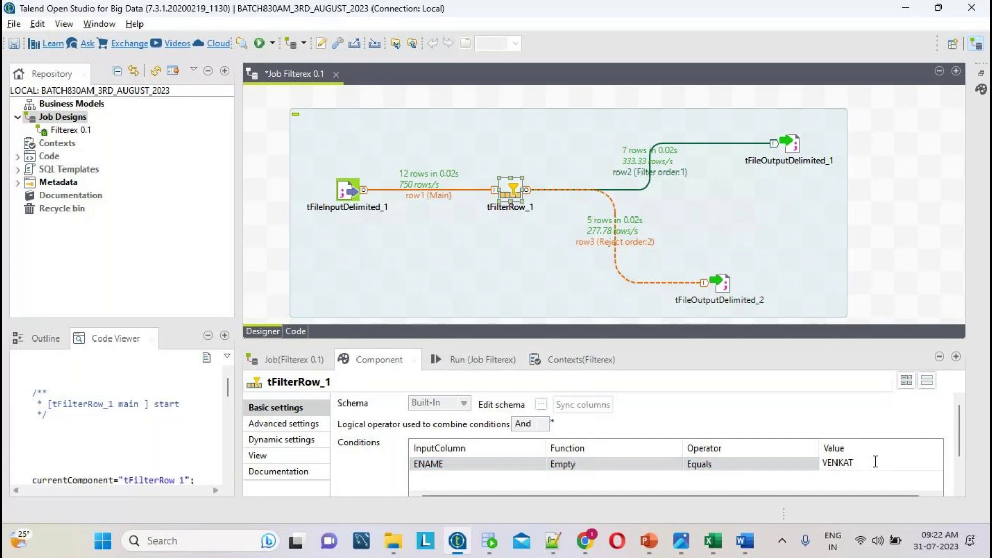
{"action": "type", "text": "\""}
{"action": "type", "text": "\""}
- Save Filterex, clear old statistics and rerun it, yielding 3 passed and 9 rejected rows
{"action": "left_click", "coordinate": [469, 361]}
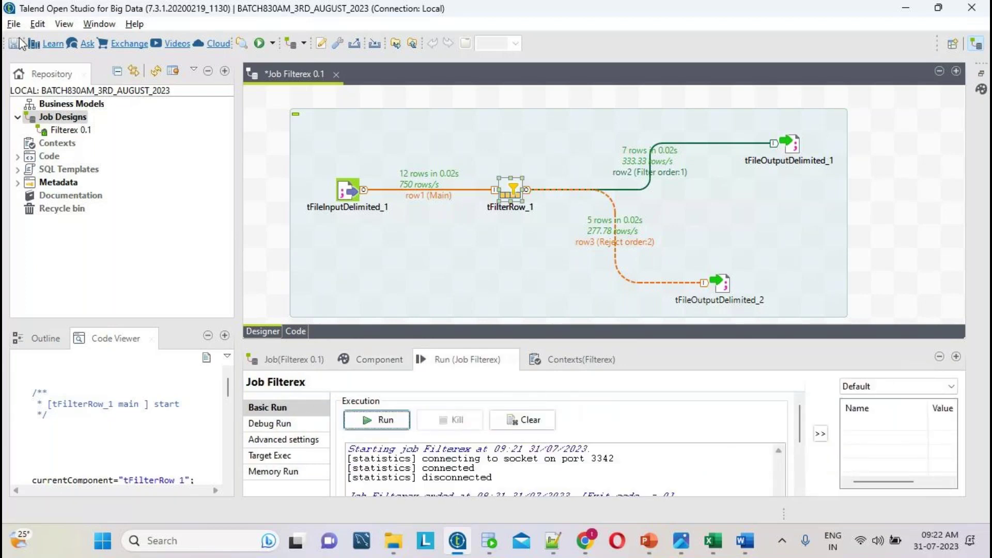
{"action": "left_click", "coordinate": [13, 24]}
{"action": "left_click", "coordinate": [23, 79]}
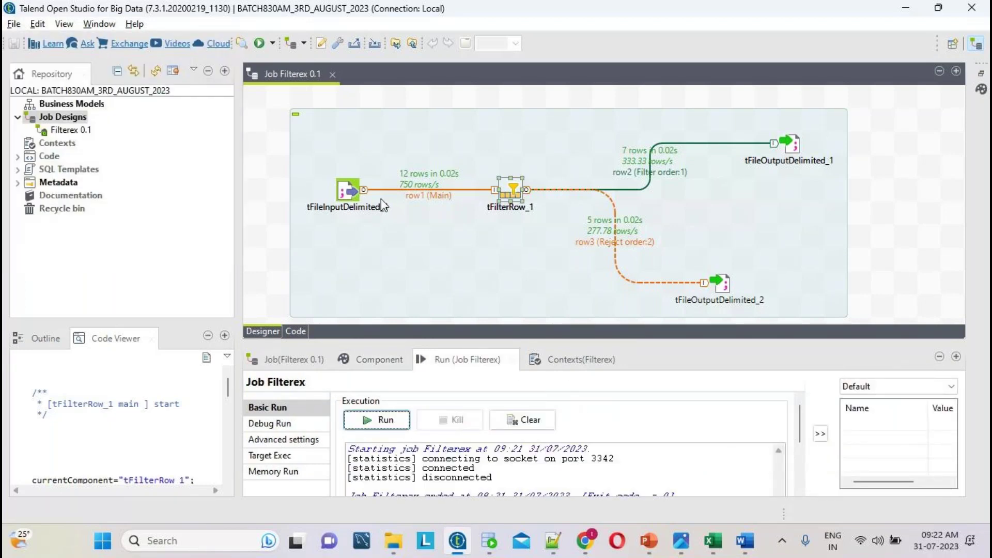
{"action": "left_click", "coordinate": [523, 420]}
{"action": "left_click", "coordinate": [370, 421]}
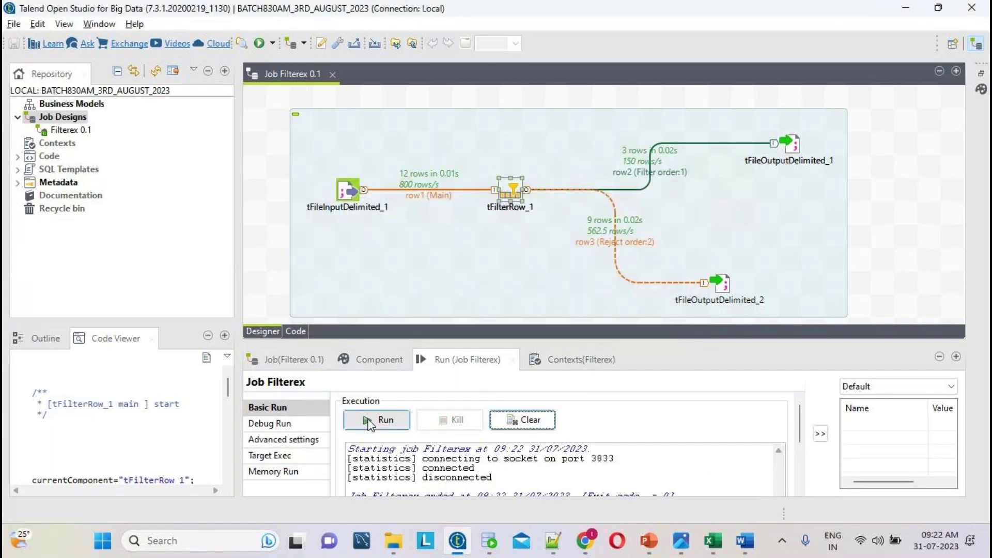
{"action": "left_click", "coordinate": [552, 540]}
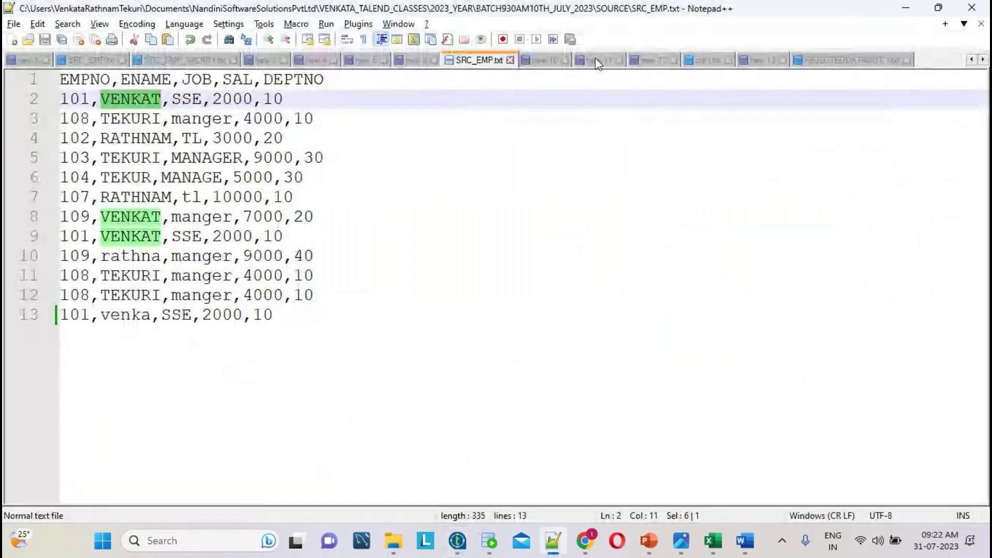
- Reload out1.txt and mark the three VENKAT rows it now contains
{"action": "left_click", "coordinate": [712, 65]}
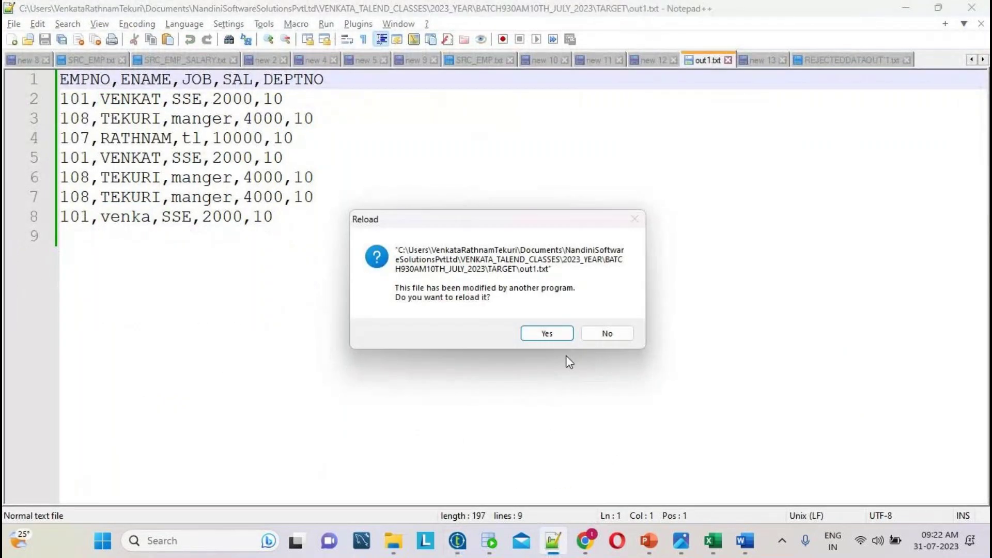
{"action": "left_click", "coordinate": [554, 334]}
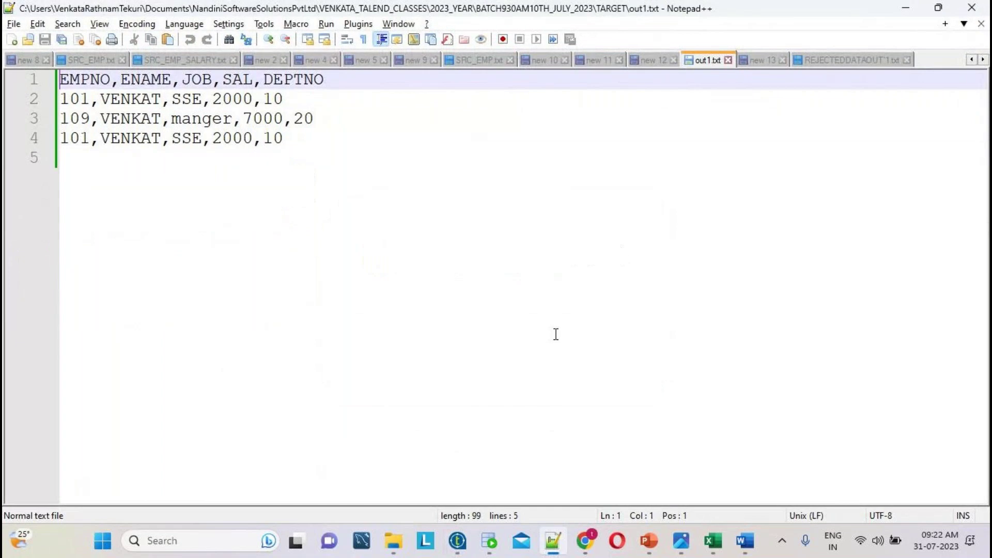
{"action": "double_click", "coordinate": [144, 99]}
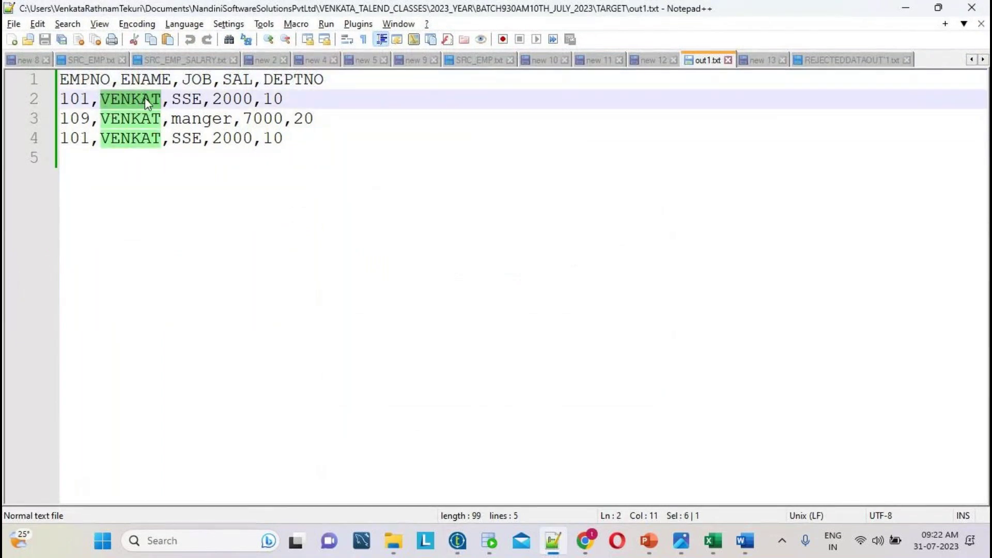
- Reload REJECTEDDATAOUT1.txt to check its nine rejected rows, then go to the Excel workbook
{"action": "left_click", "coordinate": [859, 59]}
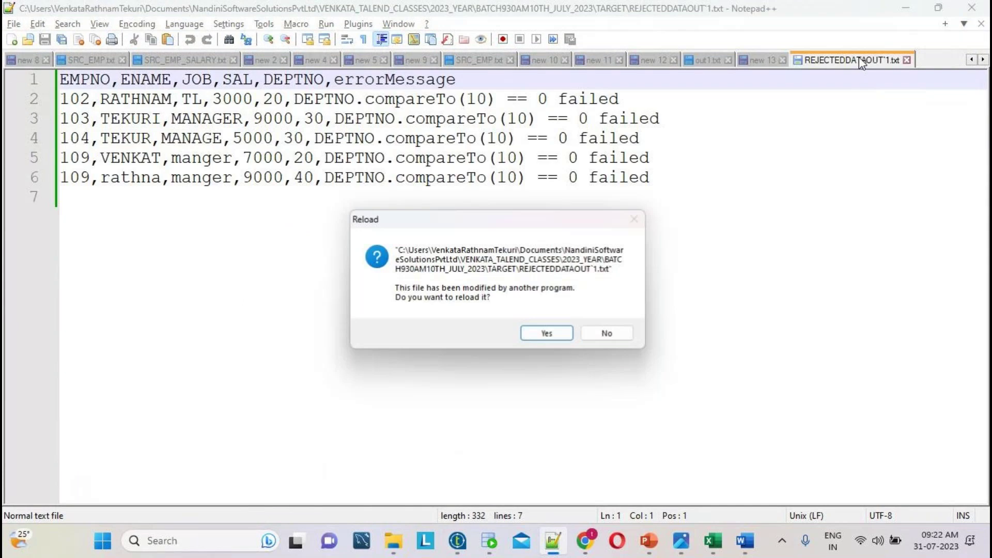
{"action": "left_click", "coordinate": [547, 333]}
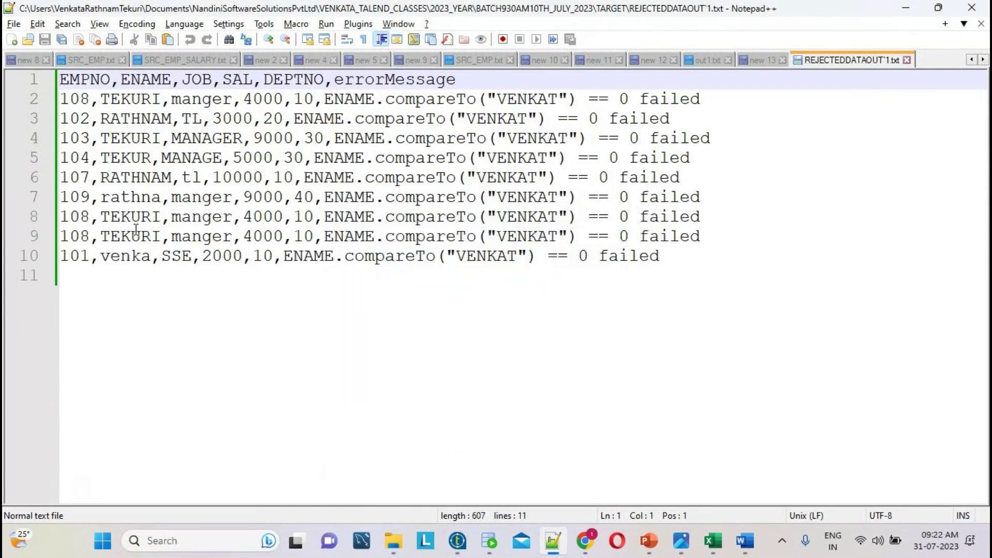
{"action": "left_click_drag", "start_coordinate": [770, 272], "coordinate": [10, 10]}
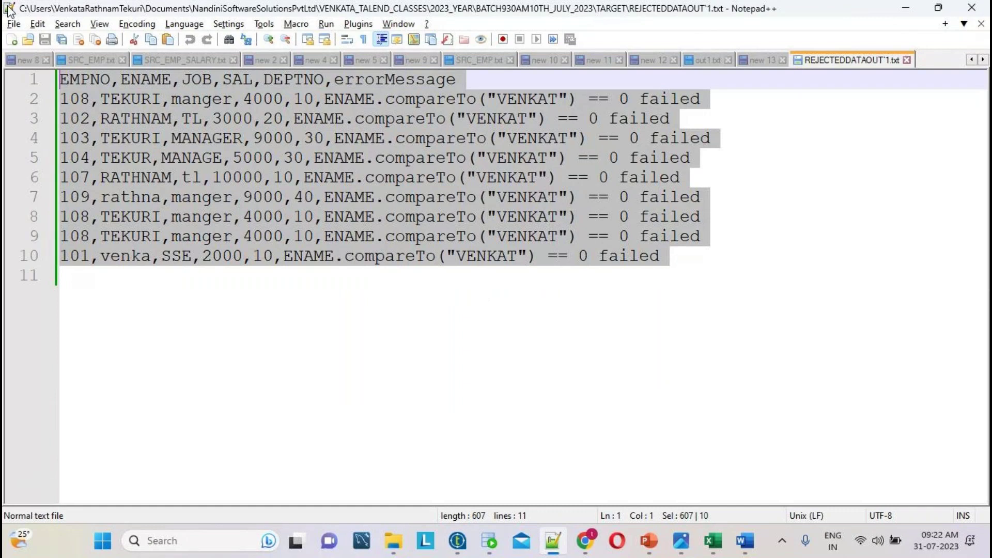
{"action": "left_click", "coordinate": [701, 330]}
{"action": "left_click", "coordinate": [713, 540]}
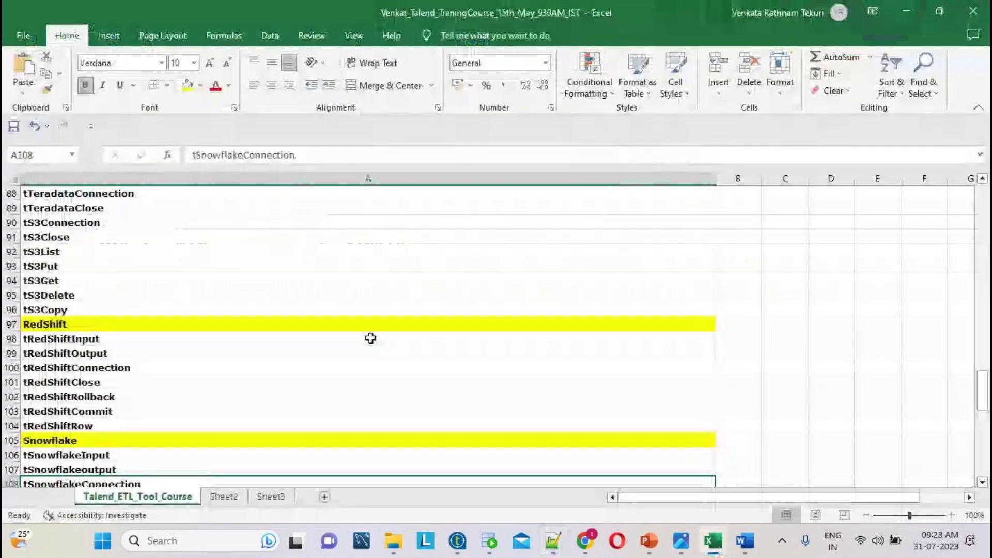
- Scroll through the Talend_ETL_Tool_Course topic list back to row 1, then return to Notepad++
{"action": "scroll", "coordinate": [366, 339], "scroll_direction": "down", "scroll_amount": 1}
{"action": "scroll", "coordinate": [366, 338], "scroll_direction": "down", "scroll_amount": 7}
{"action": "scroll", "coordinate": [365, 337], "scroll_direction": "up", "scroll_amount": 20}
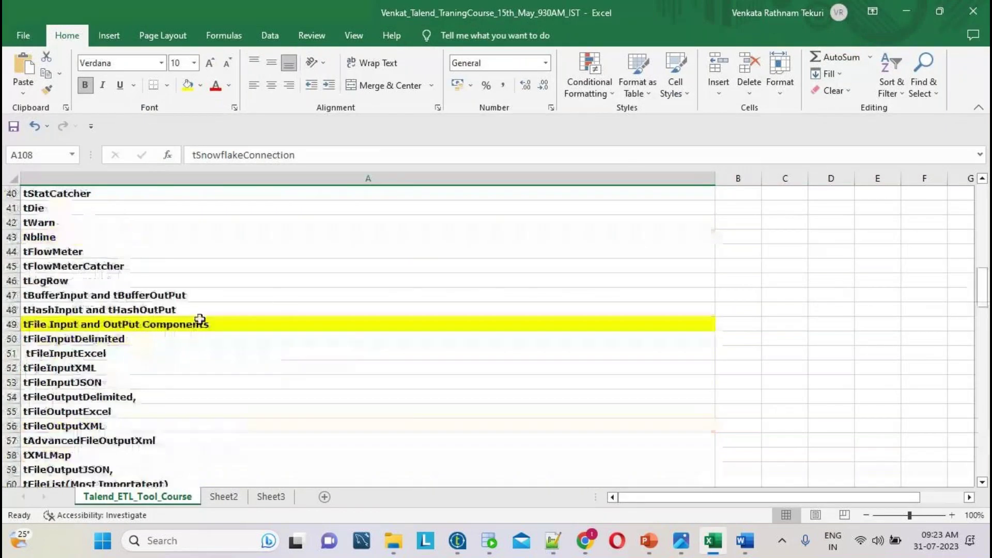
{"action": "scroll", "coordinate": [202, 323], "scroll_direction": "up", "scroll_amount": 8}
{"action": "scroll", "coordinate": [188, 263], "scroll_direction": "up", "scroll_amount": 6}
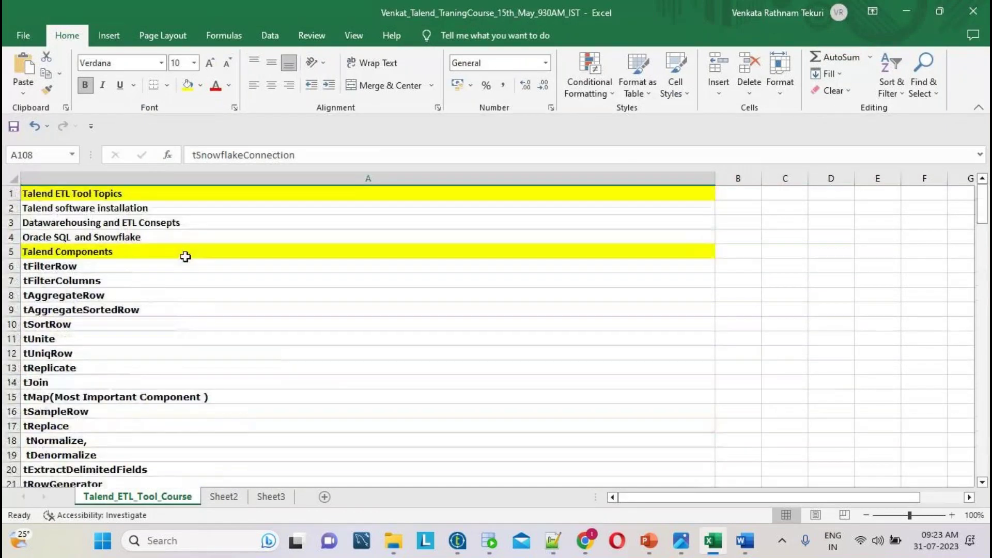
{"action": "left_click", "coordinate": [551, 542]}
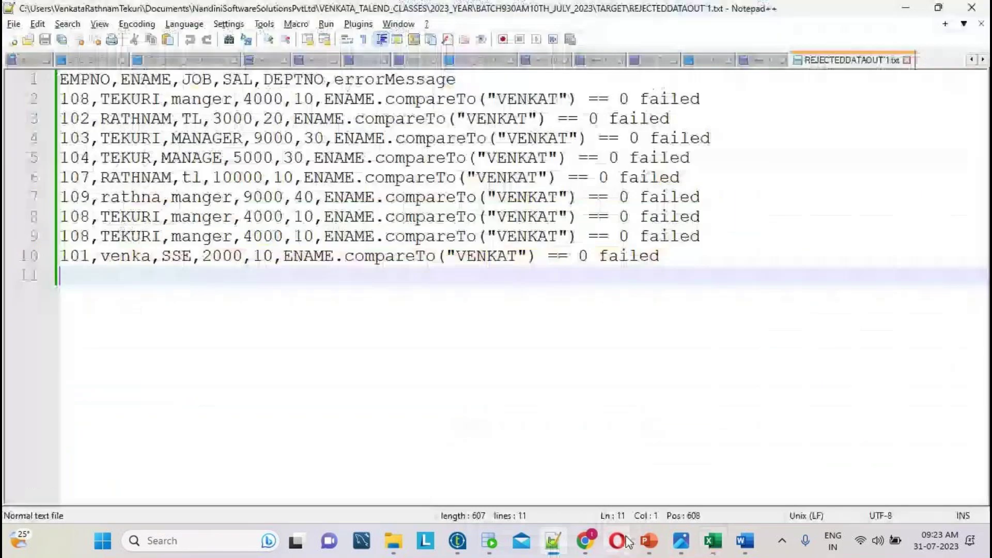
- Search Google for 'nandini software solutions pvt ltd' and open the company's business listing
{"action": "mouse_move", "coordinate": [584, 542]}
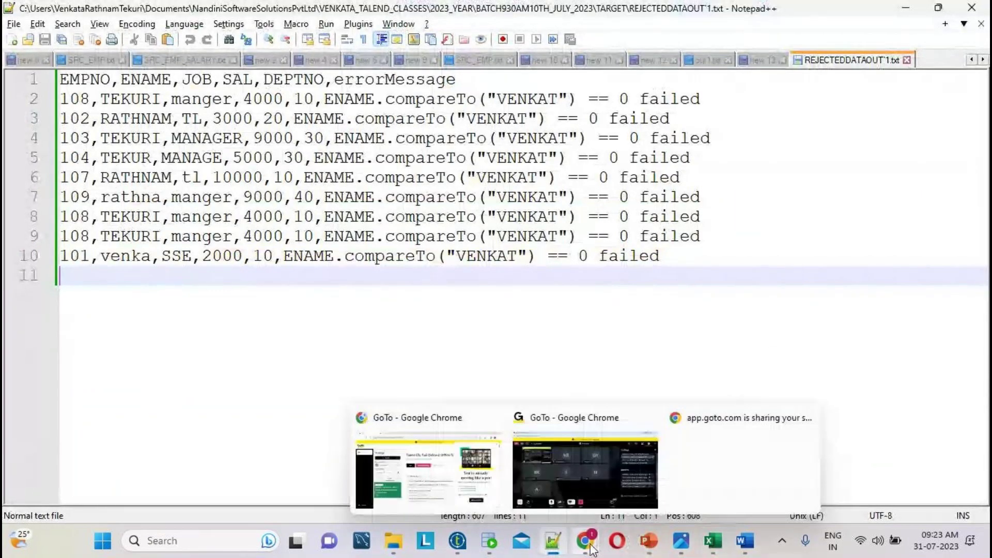
{"action": "left_click", "coordinate": [448, 497]}
{"action": "left_click", "coordinate": [206, 12]}
{"action": "type", "text": "n"}
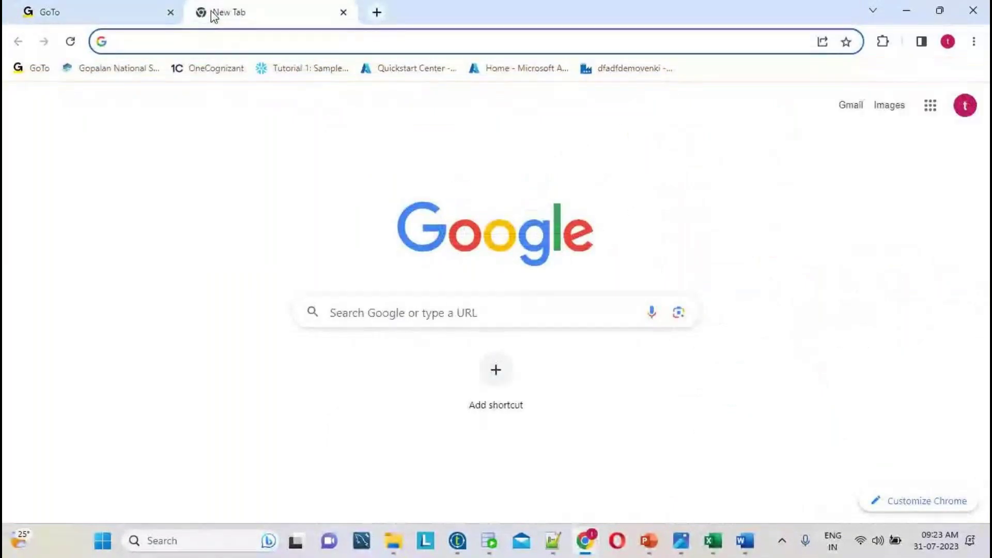
{"action": "type", "text": "a"}
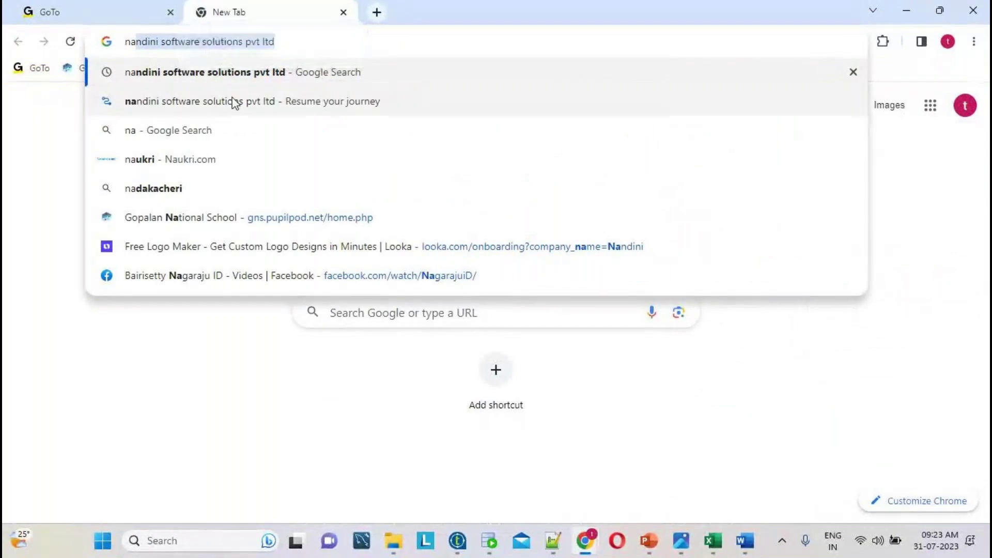
{"action": "left_click", "coordinate": [235, 75]}
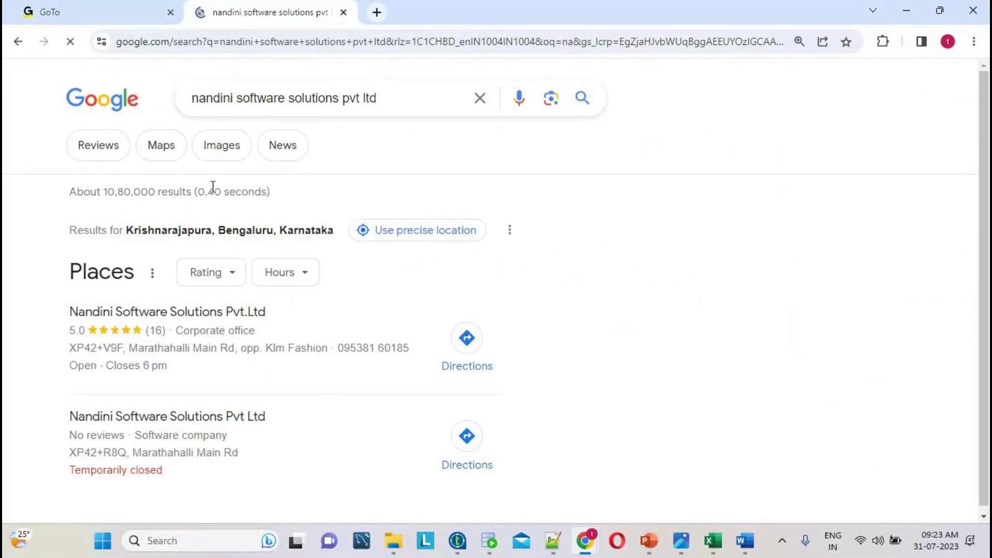
{"action": "left_click", "coordinate": [195, 322]}
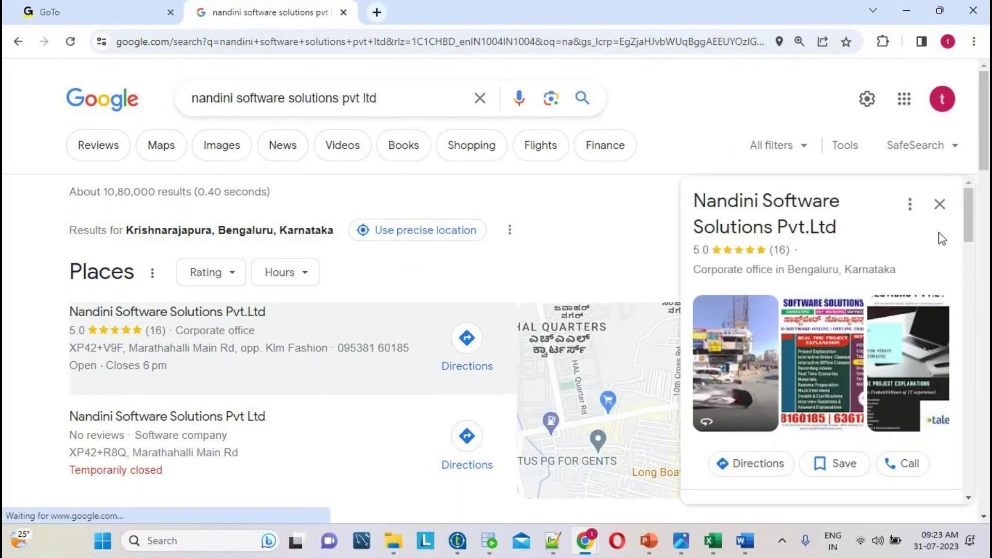
- Scroll the listing panel and select the company's phone number, then return to Notepad++
{"action": "scroll", "coordinate": [970, 236], "scroll_direction": "down", "scroll_amount": 1}
{"action": "scroll", "coordinate": [970, 236], "scroll_direction": "down", "scroll_amount": 5}
{"action": "left_click_drag", "start_coordinate": [807, 343], "coordinate": [684, 349]}
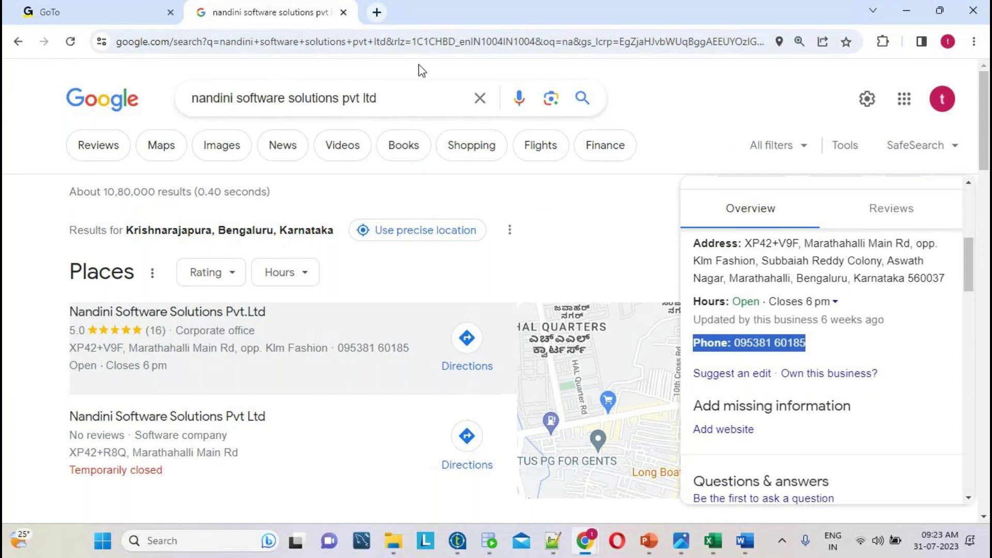
{"action": "left_click", "coordinate": [562, 541]}
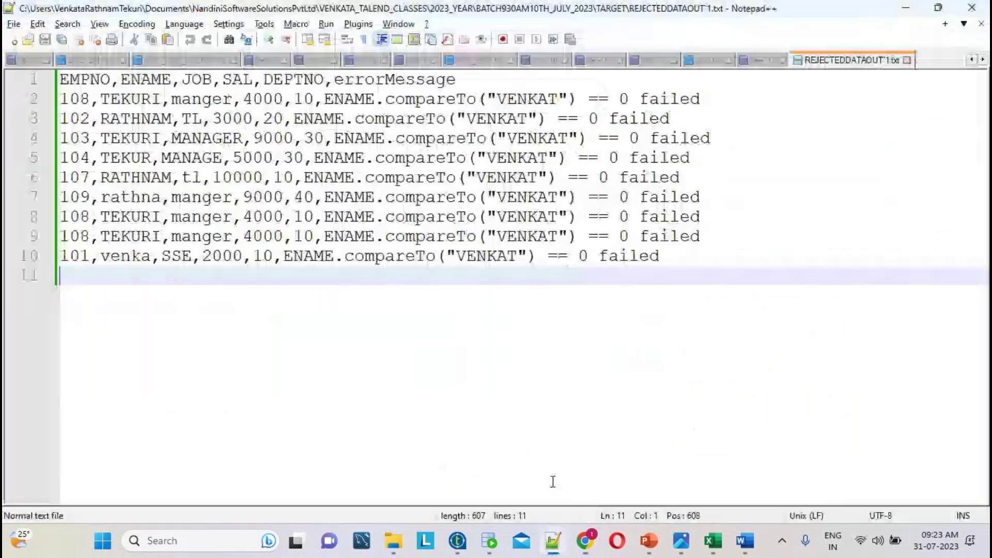
- In a new document, note the company phone number and 'both classroom classes and online'
{"action": "key", "text": "ctrl+n"}
{"action": "key", "text": "Return"}
{"action": "key", "text": "Return"}
{"action": "key", "text": "Return"}
{"action": "key", "text": "Return"}
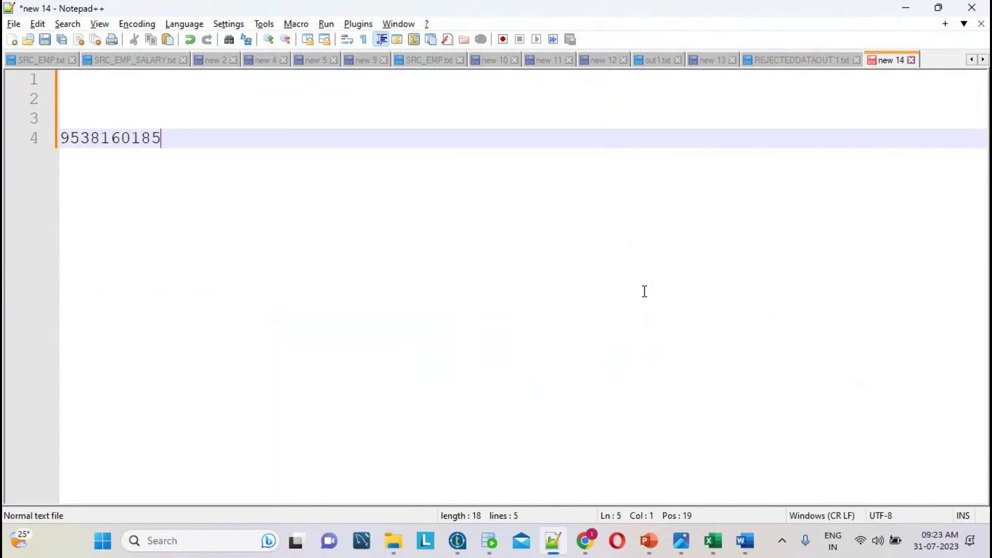
{"action": "key", "text": "Return"}
{"action": "type", "text": "both "}
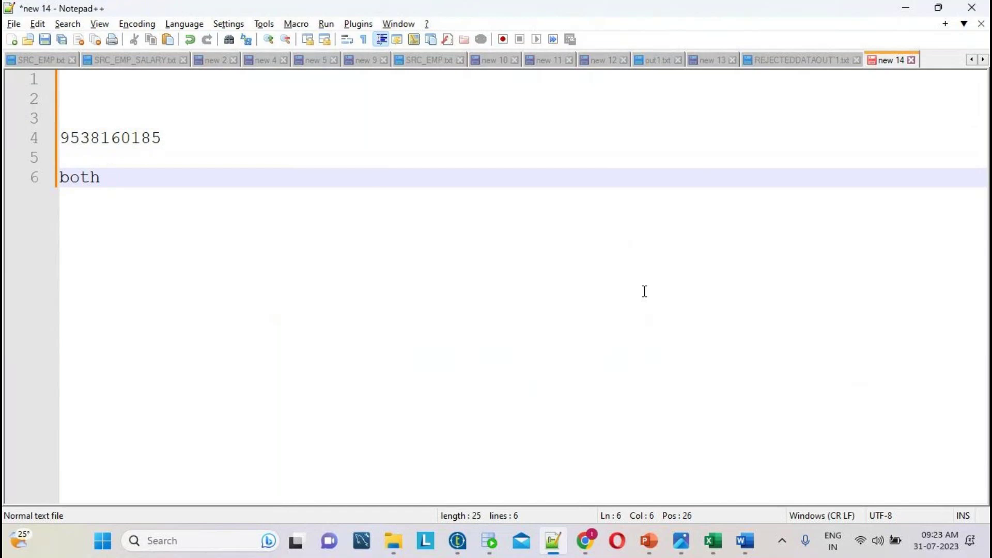
{"action": "type", "text": "off"}
{"action": "key", "text": "BackSpace"}
{"action": "key", "text": "BackSpace"}
{"action": "key", "text": "BackSpace"}
{"action": "type", "text": "classroom"}
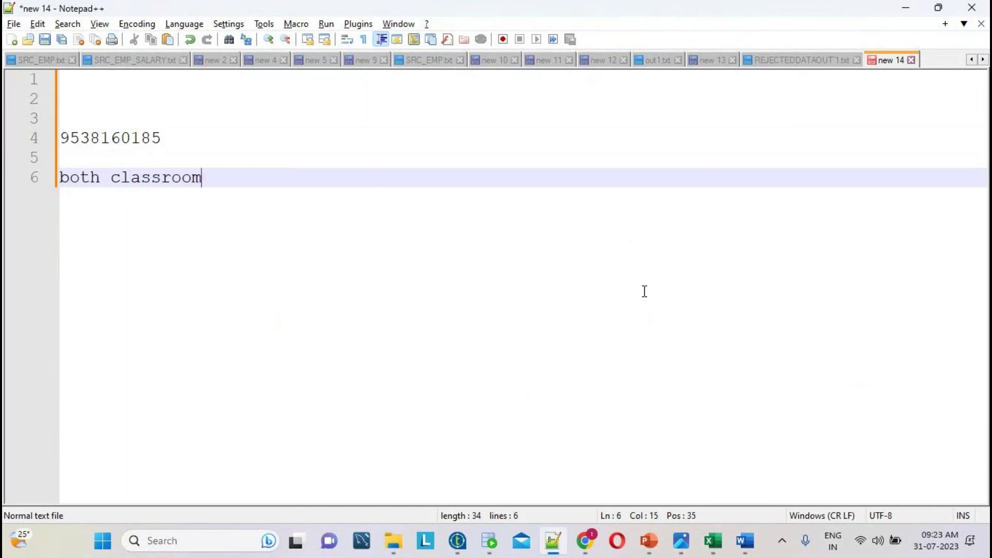
{"action": "type", "text": " clas"}
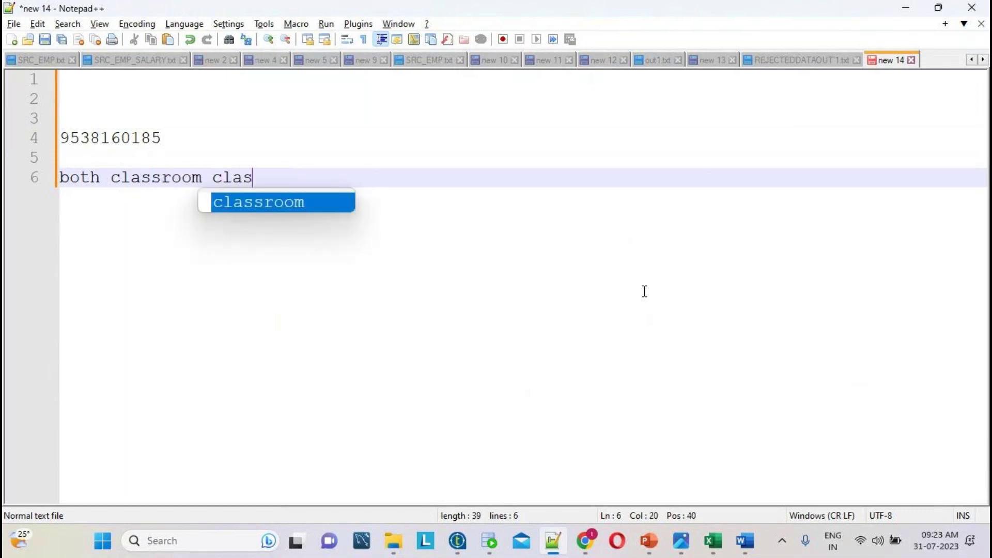
{"action": "type", "text": "ses and"}
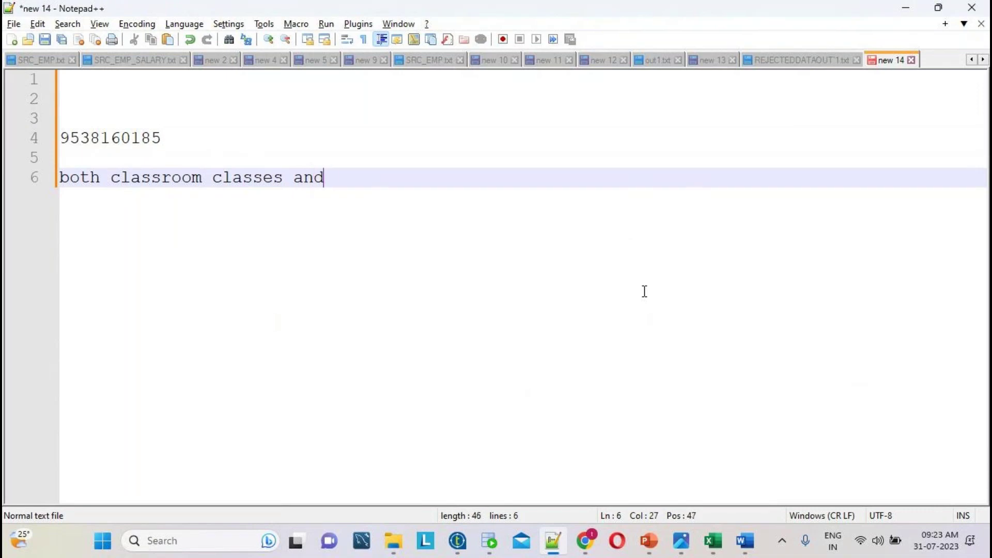
{"action": "type", "text": " online"}
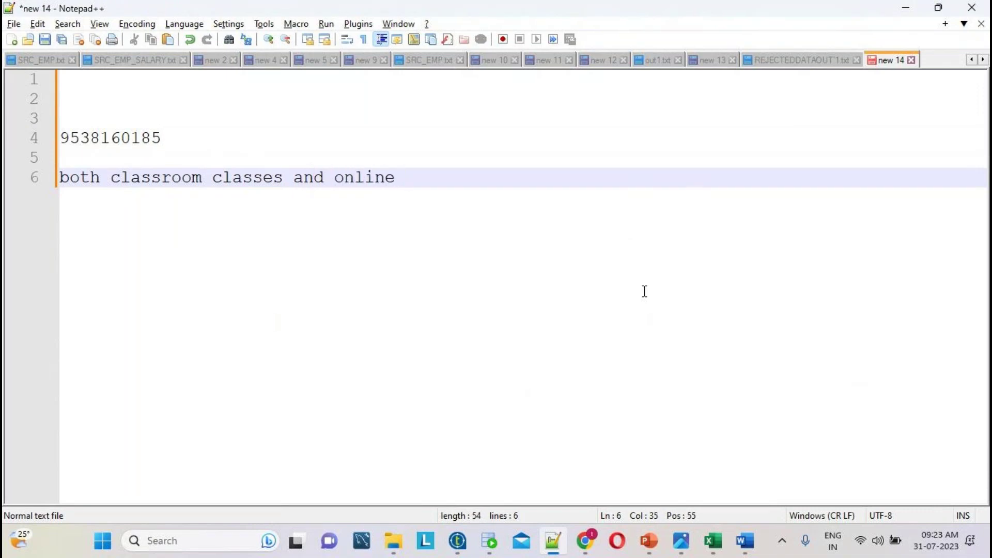
- Add '3 free demo classes' and '3 installments' lines below the classes note
{"action": "double_click", "coordinate": [103, 144]}
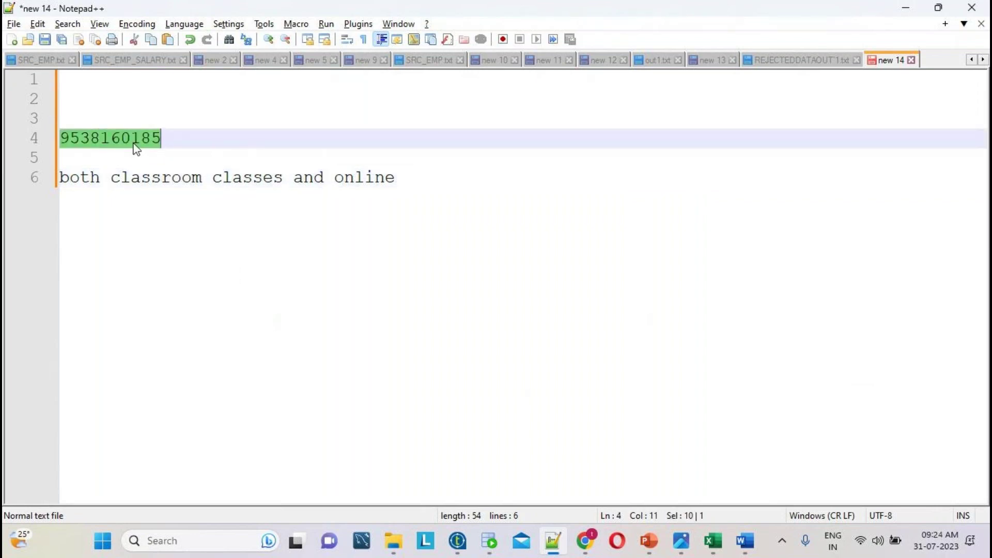
{"action": "left_click", "coordinate": [407, 177]}
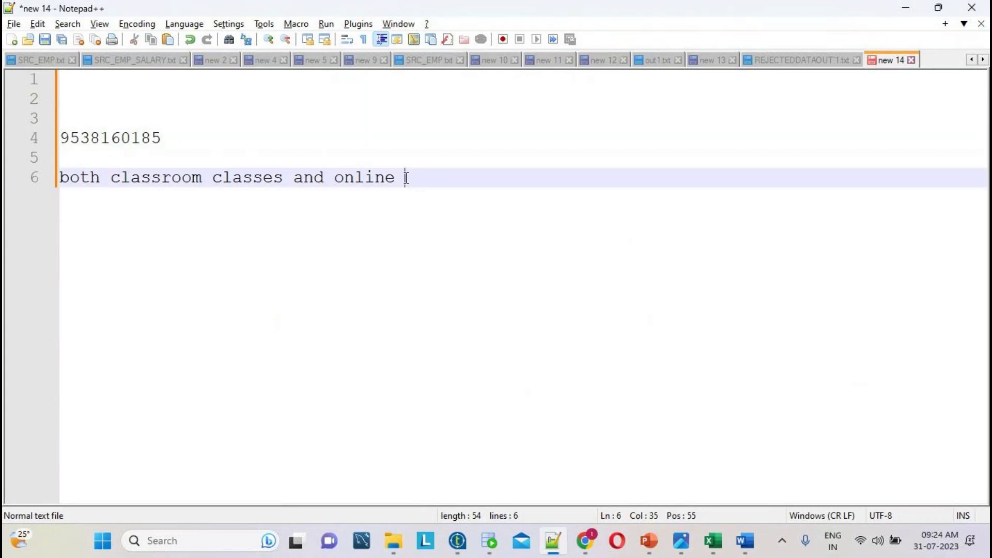
{"action": "key", "text": "Return"}
{"action": "key", "text": "Return"}
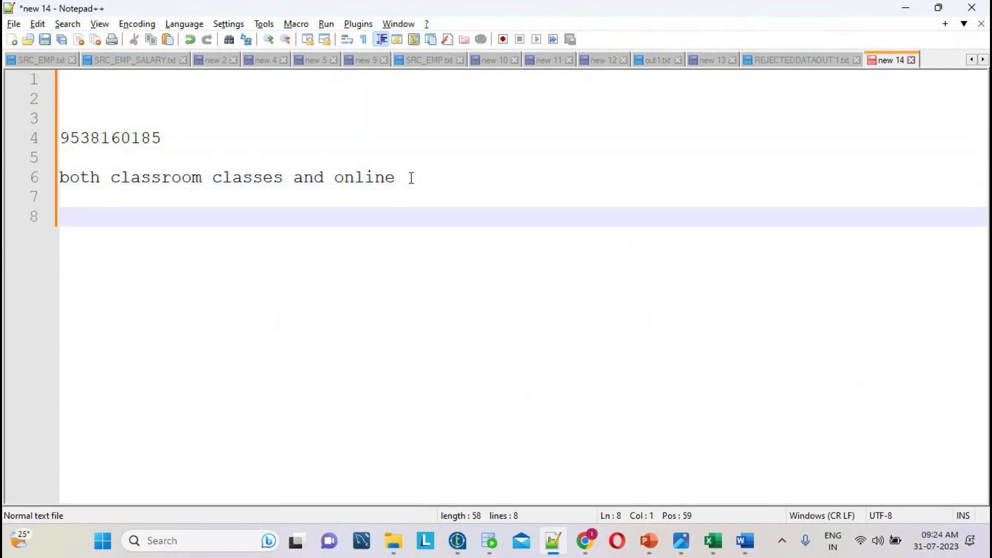
{"action": "type", "text": "3 i"}
{"action": "key", "text": "BackSpace"}
{"action": "key", "text": "BackSpace"}
{"action": "key", "text": "BackSpace"}
{"action": "key", "text": "Return"}
{"action": "key", "text": "Return"}
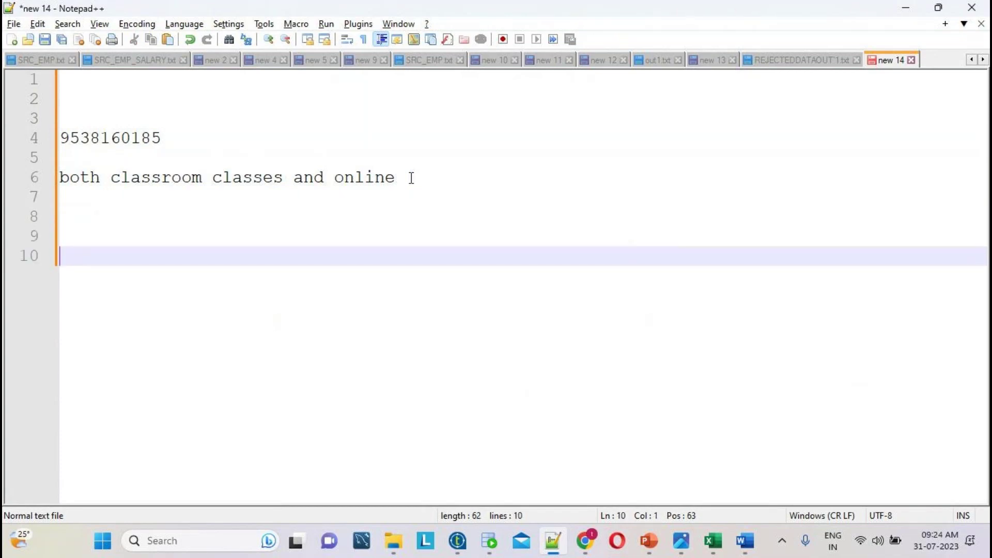
{"action": "type", "text": "3 fr"}
{"action": "type", "text": "de"}
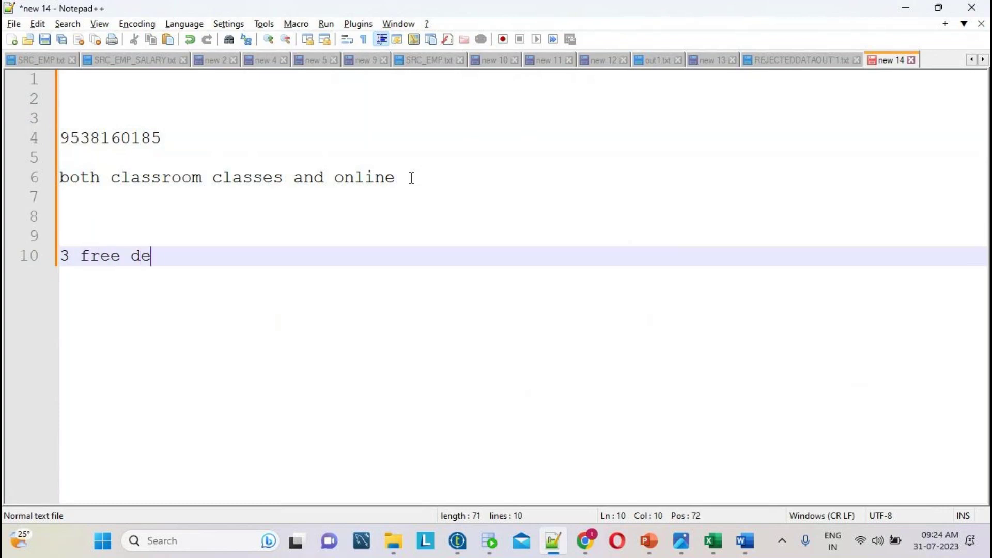
{"action": "type", "text": "mo classes"}
{"action": "key", "text": "Return"}
{"action": "key", "text": "Return"}
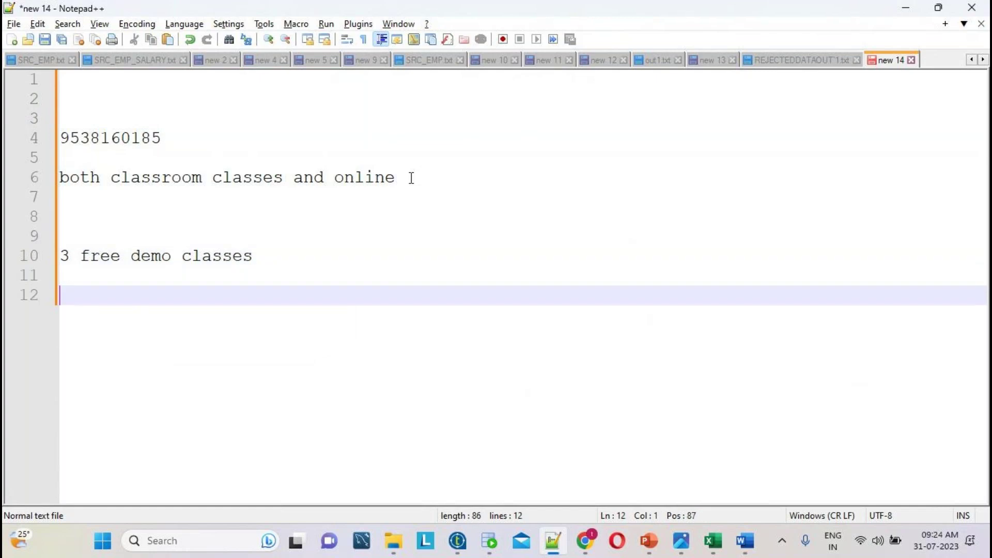
{"action": "key", "text": "Return"}
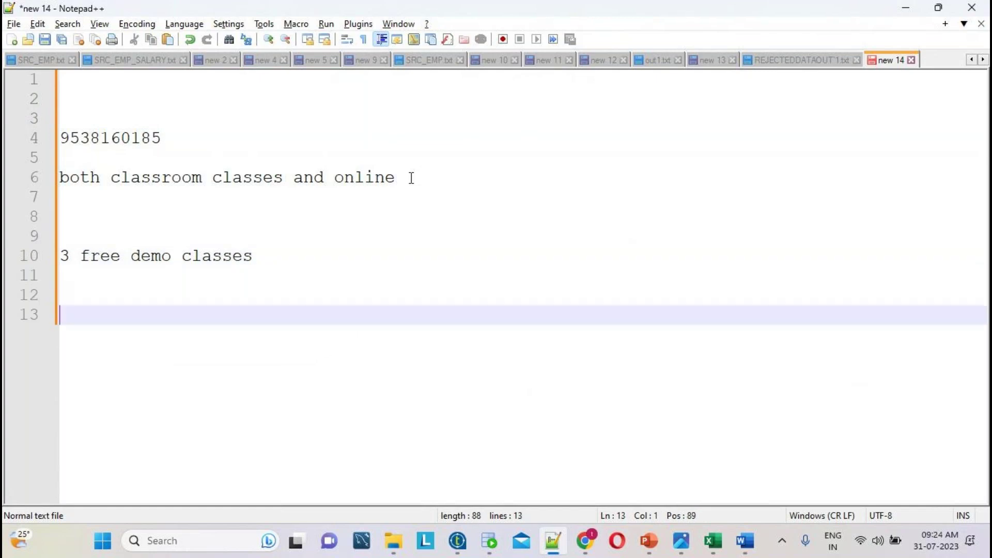
{"action": "type", "text": "3 installments"}
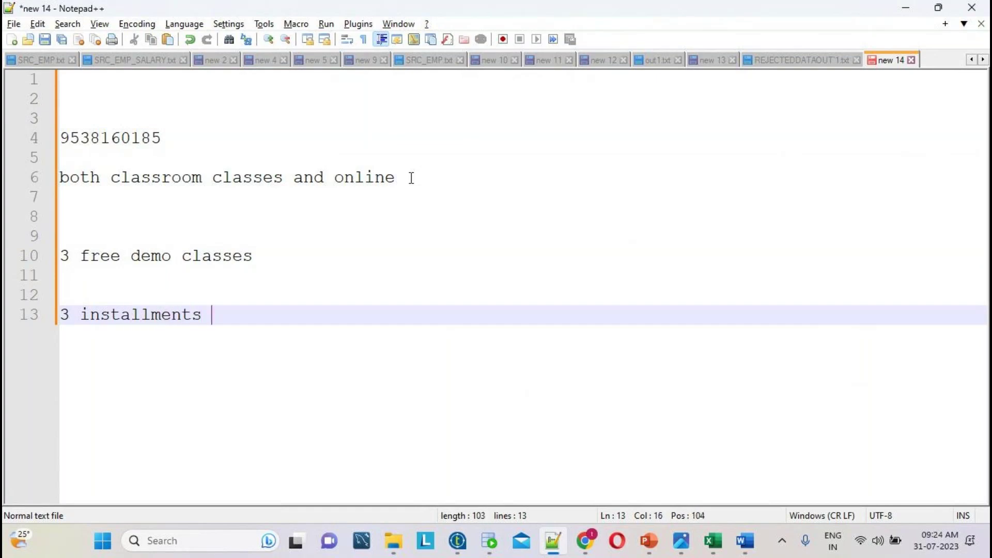
{"action": "key", "text": "Return"}
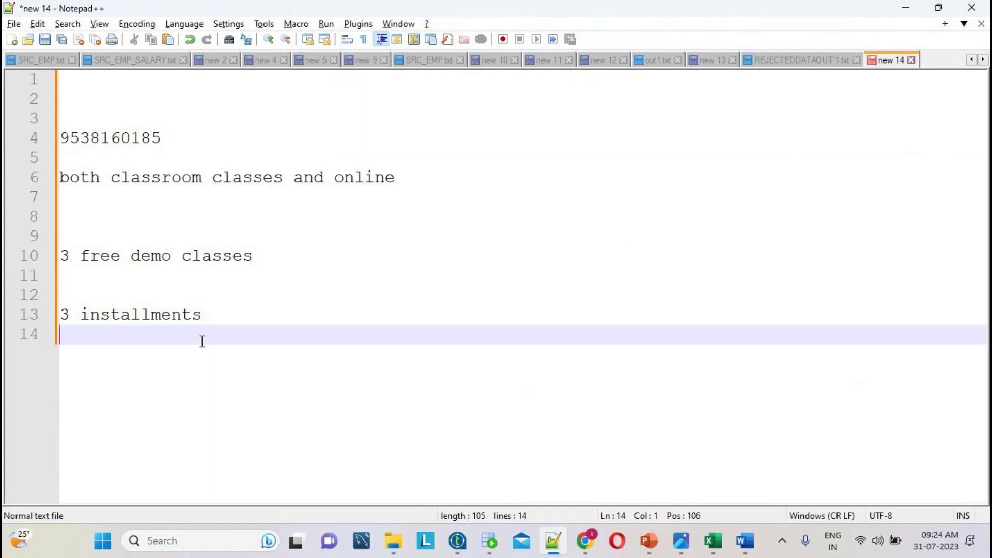
- Type '100' on the empty line 2, then select the whole document
{"action": "left_click_drag", "start_coordinate": [233, 331], "coordinate": [46, 314]}
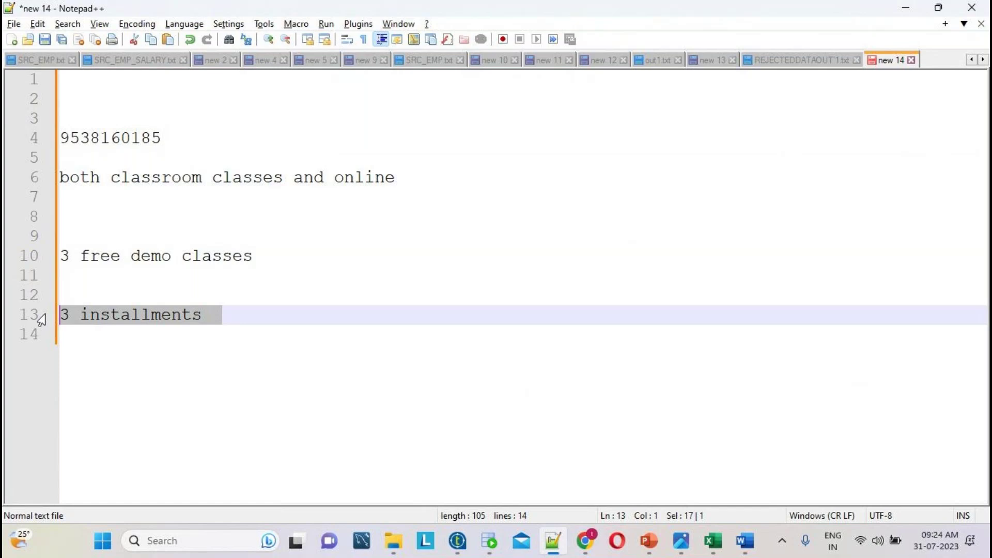
{"action": "double_click", "coordinate": [114, 139]}
{"action": "left_click_drag", "start_coordinate": [325, 350], "coordinate": [168, 98]}
{"action": "left_click", "coordinate": [150, 105]}
{"action": "type", "text": "100"}
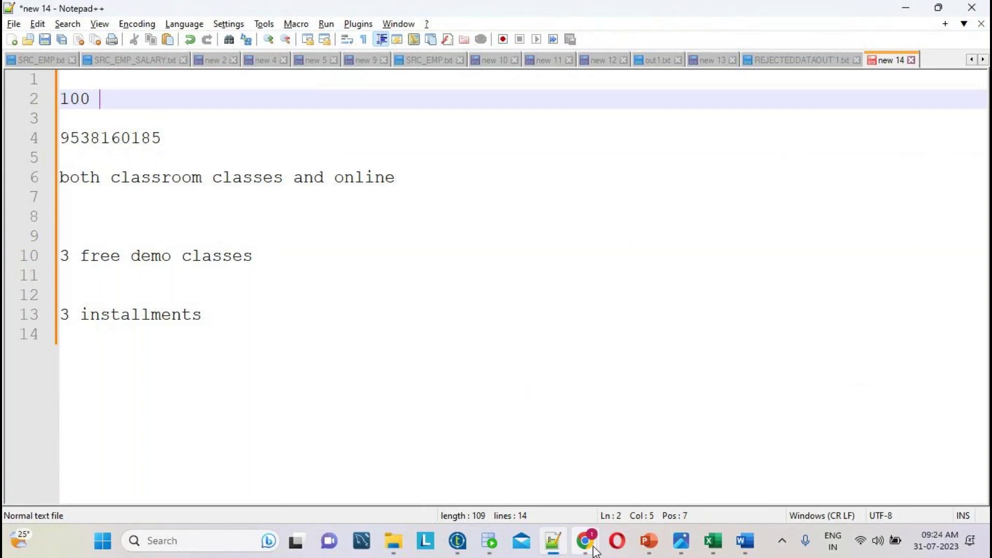
{"action": "mouse_move", "coordinate": [596, 551]}
{"action": "mouse_move", "coordinate": [476, 489]}
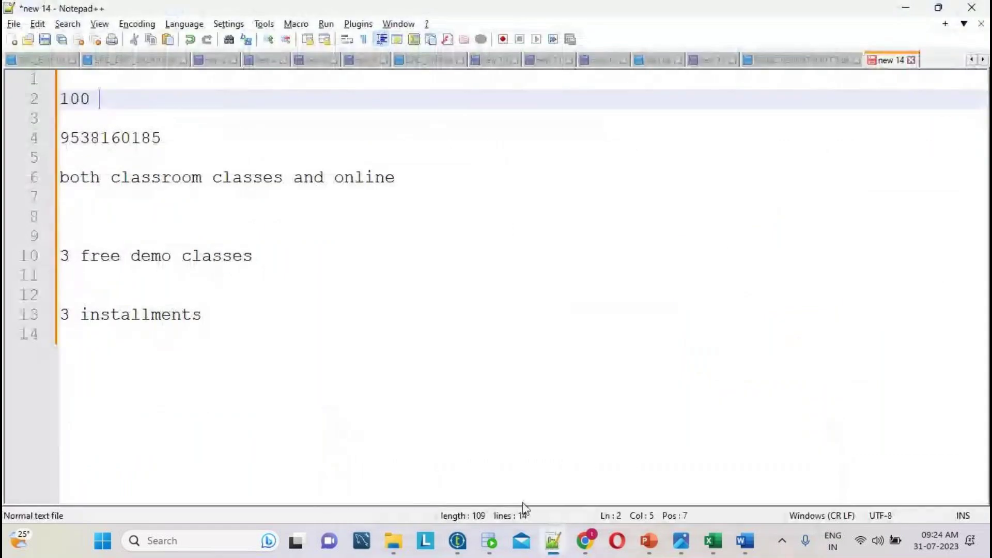
{"action": "left_click_drag", "start_coordinate": [436, 416], "coordinate": [6, 83]}
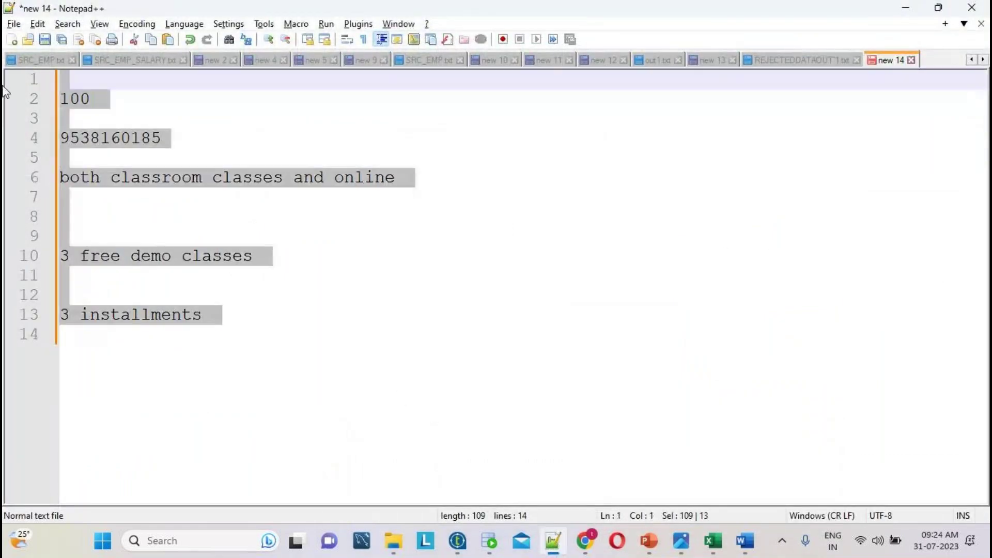
- Overwrite the notes with '35 days' and 'any graduation', then bring GoTo meeting forward
{"action": "type", "text": "35 days"}
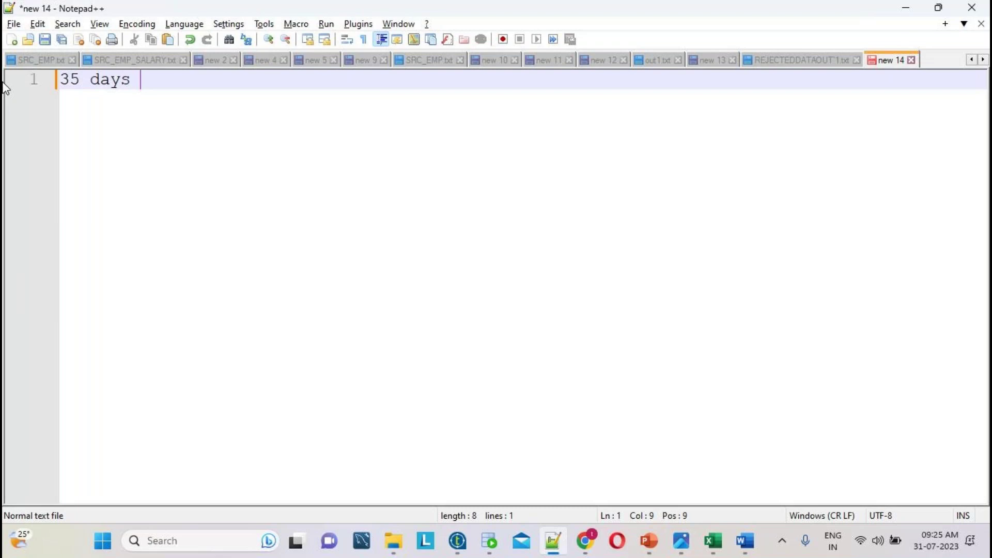
{"action": "key", "text": "Return"}
{"action": "key", "text": "Return"}
{"action": "type", "text": "any graduation"}
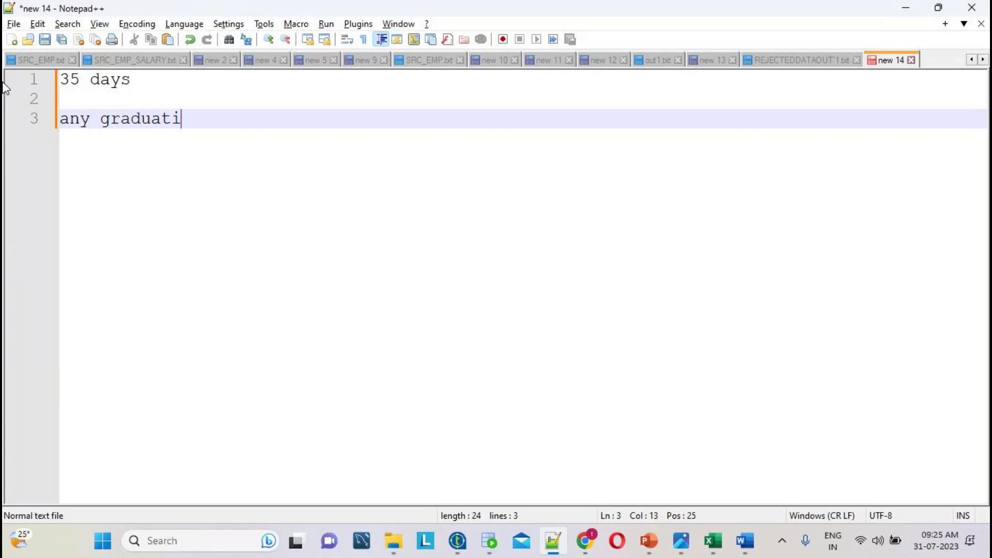
{"action": "key", "text": "Return"}
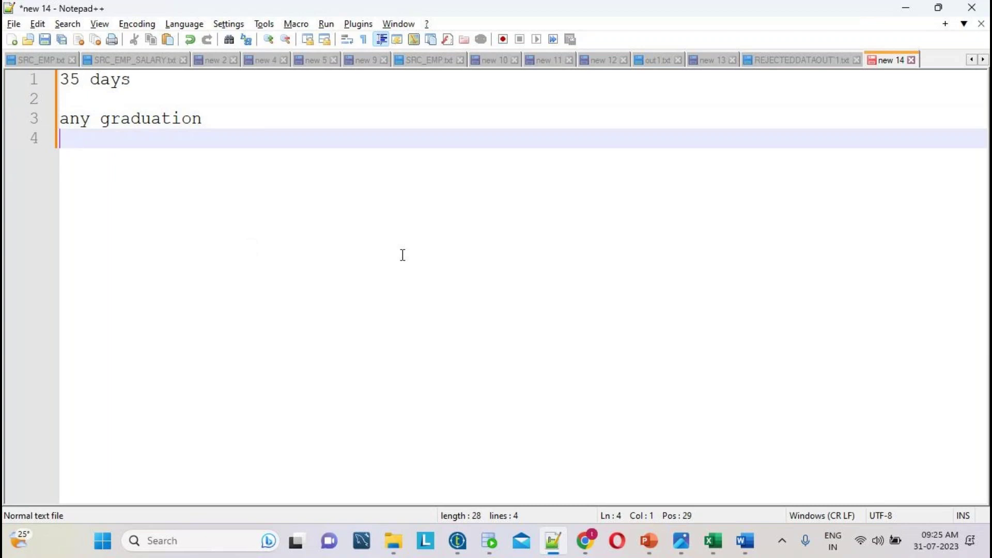
{"action": "key", "text": "alt+Tab"}
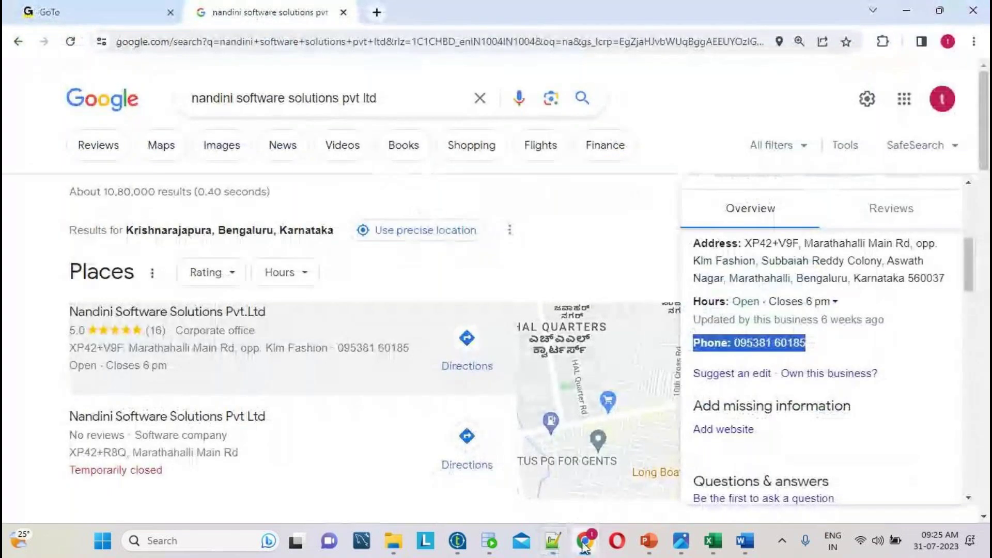
{"action": "left_click", "coordinate": [585, 470]}
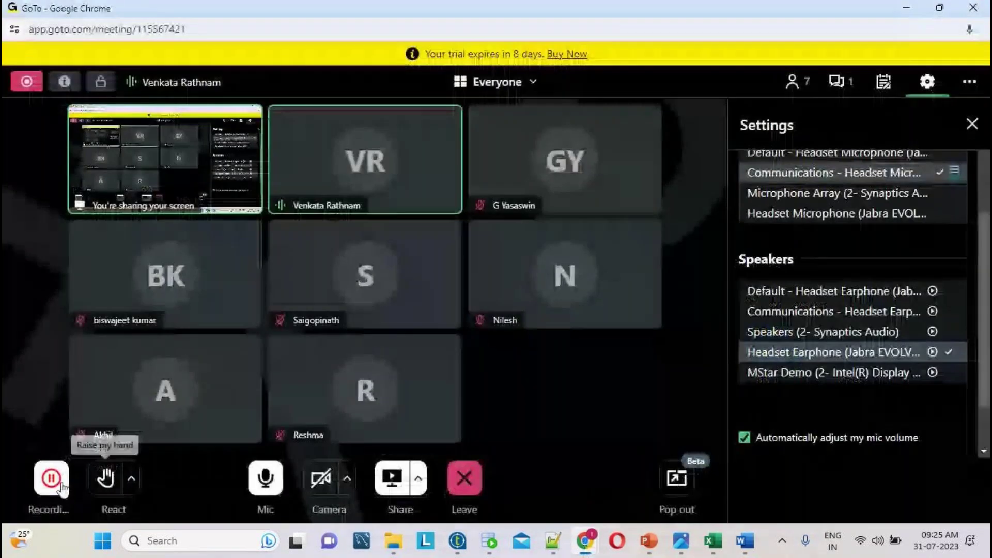